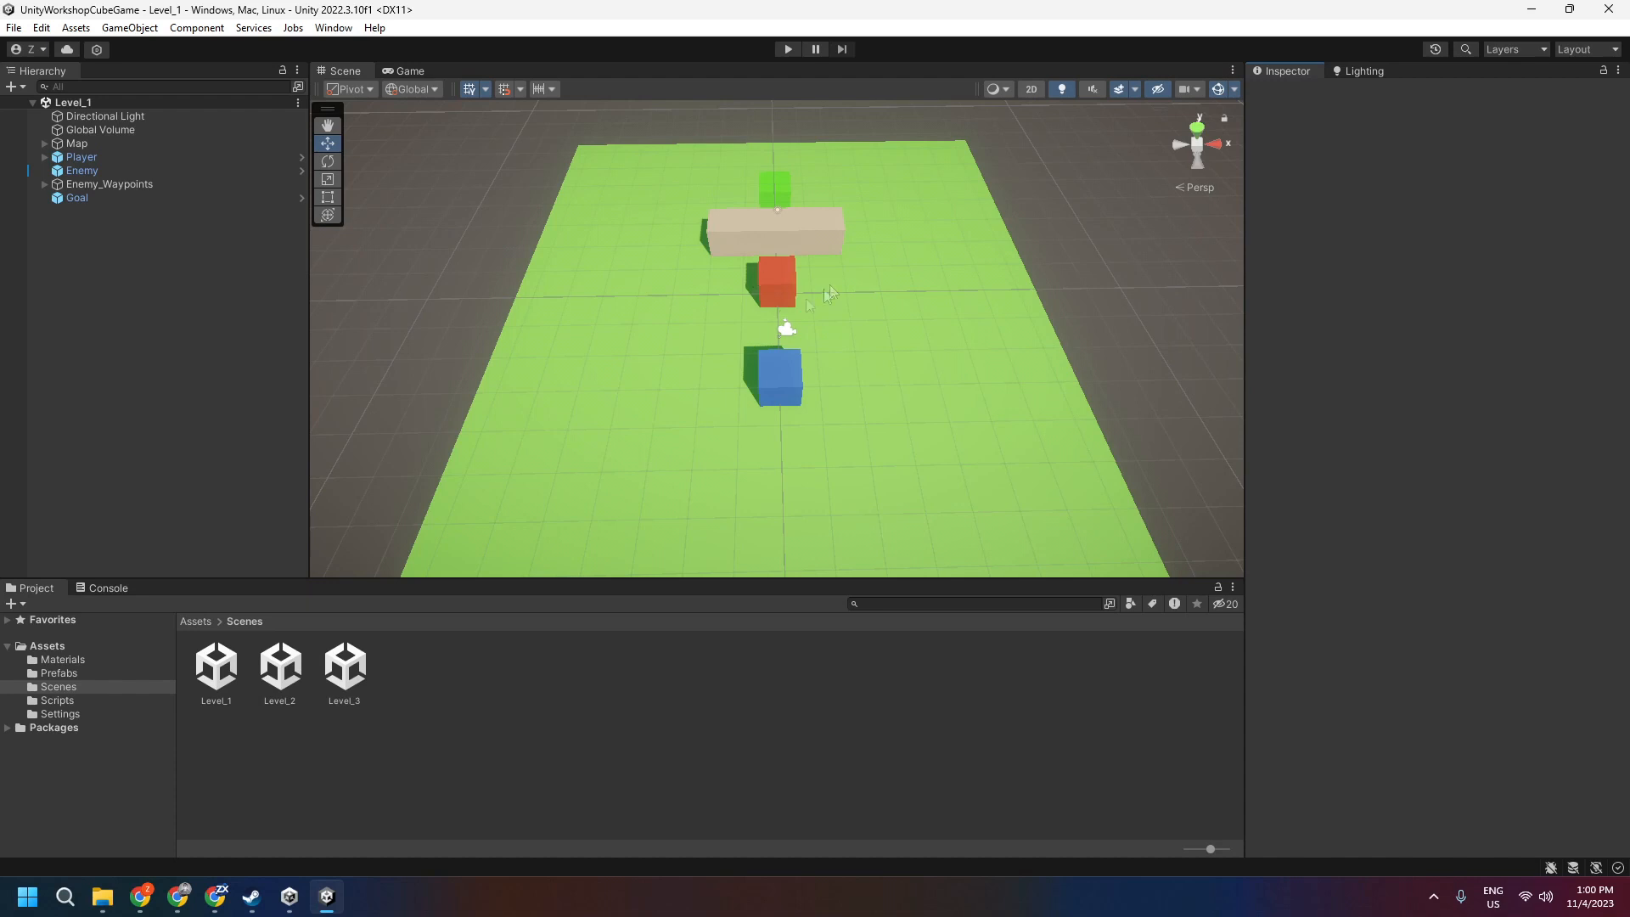
Run the Level_1 scene in play mode and move the blue player cube around the green platform to test its movement
{"action": "left_click", "coordinate": [786, 49]}
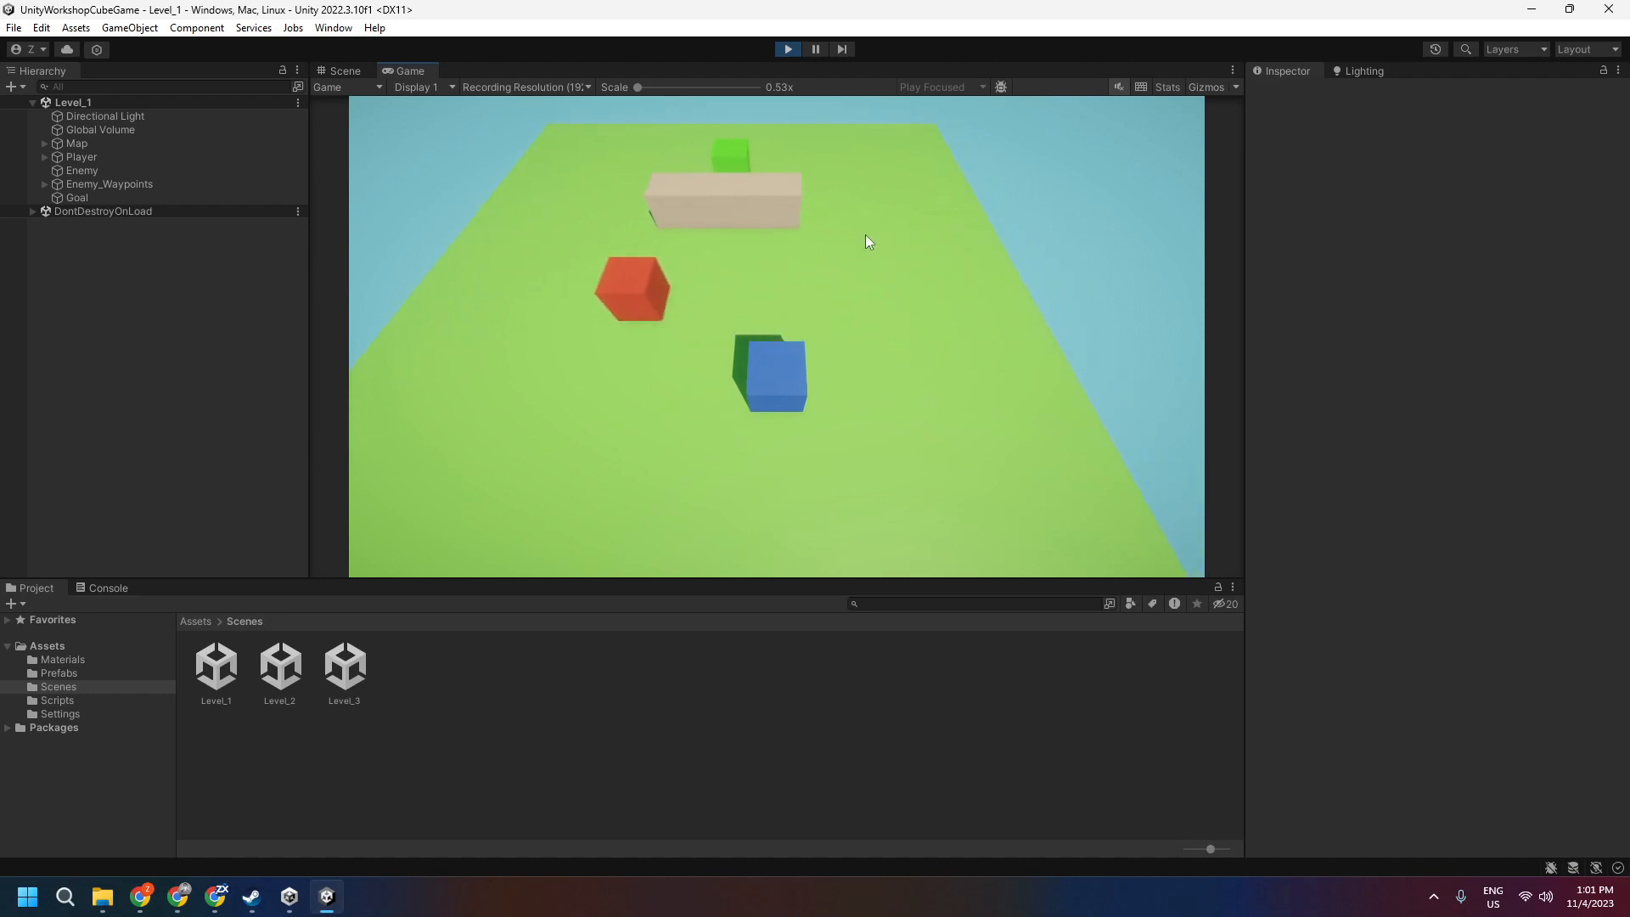
{"action": "key", "text": "a"}
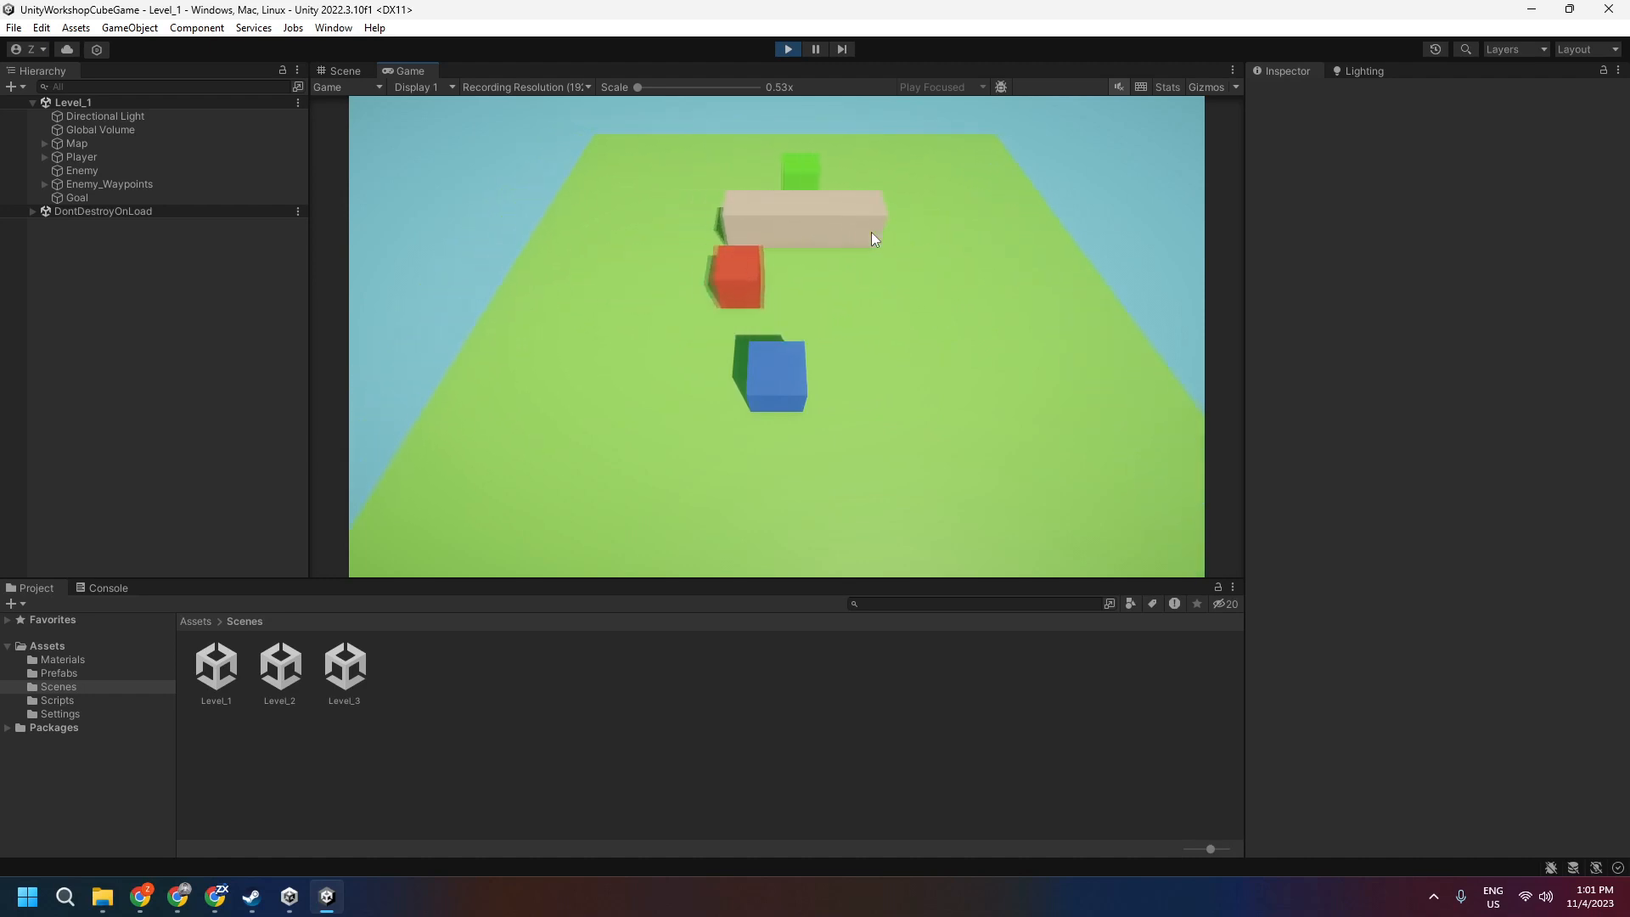
{"action": "key", "text": "w"}
{"action": "key", "text": "d"}
{"action": "key", "text": "s"}
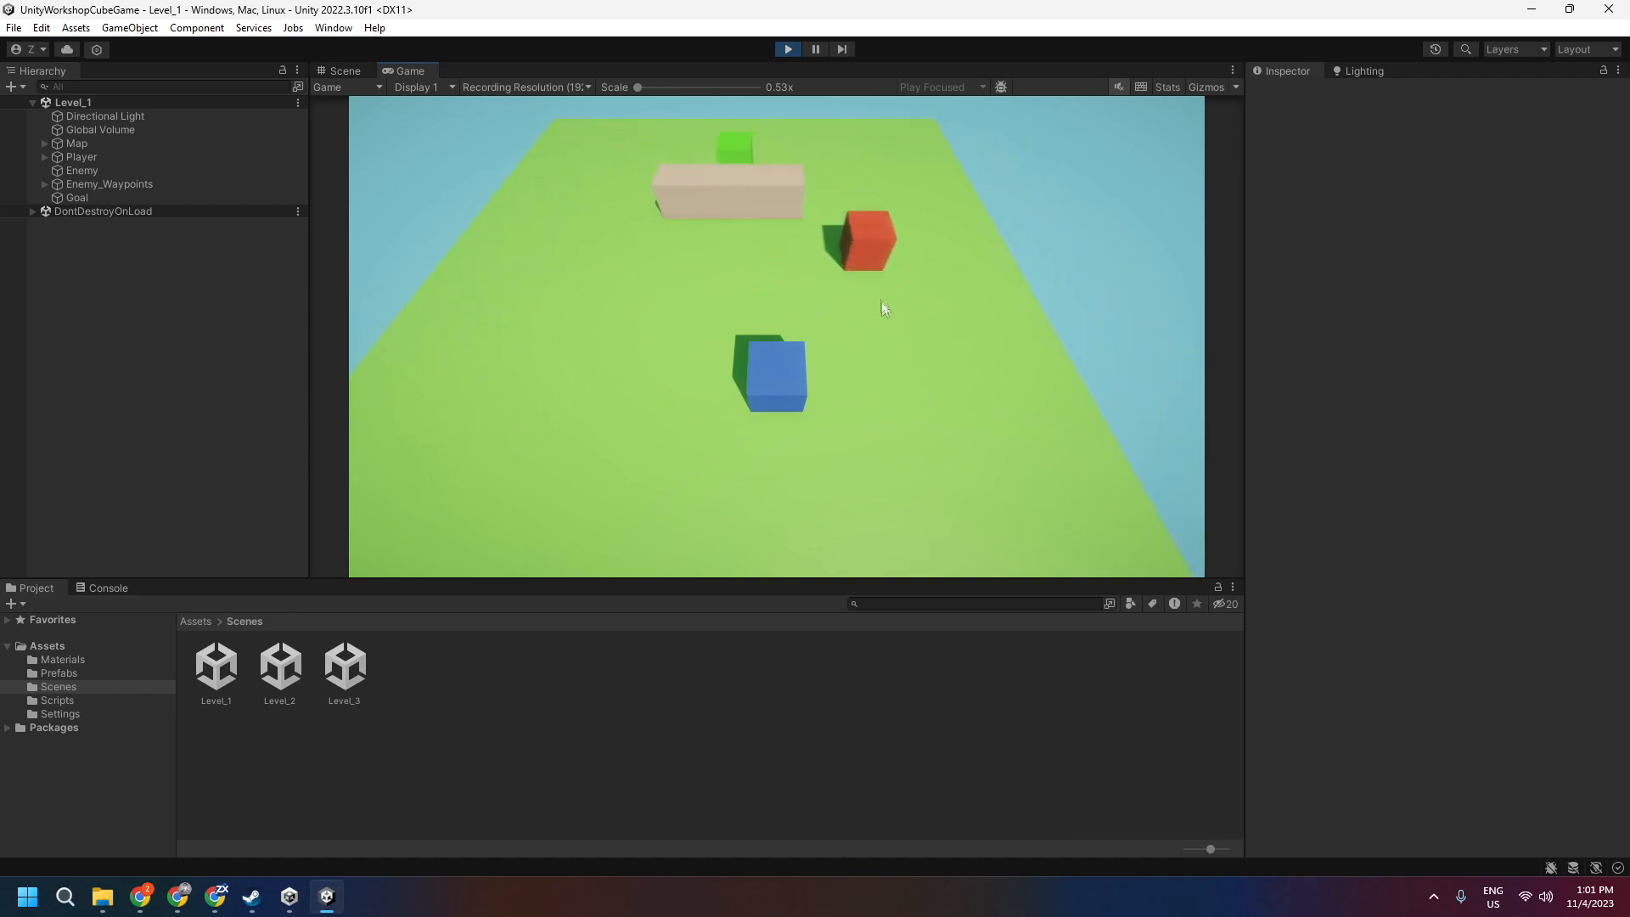
{"action": "key", "text": "a"}
{"action": "key", "text": "a"}
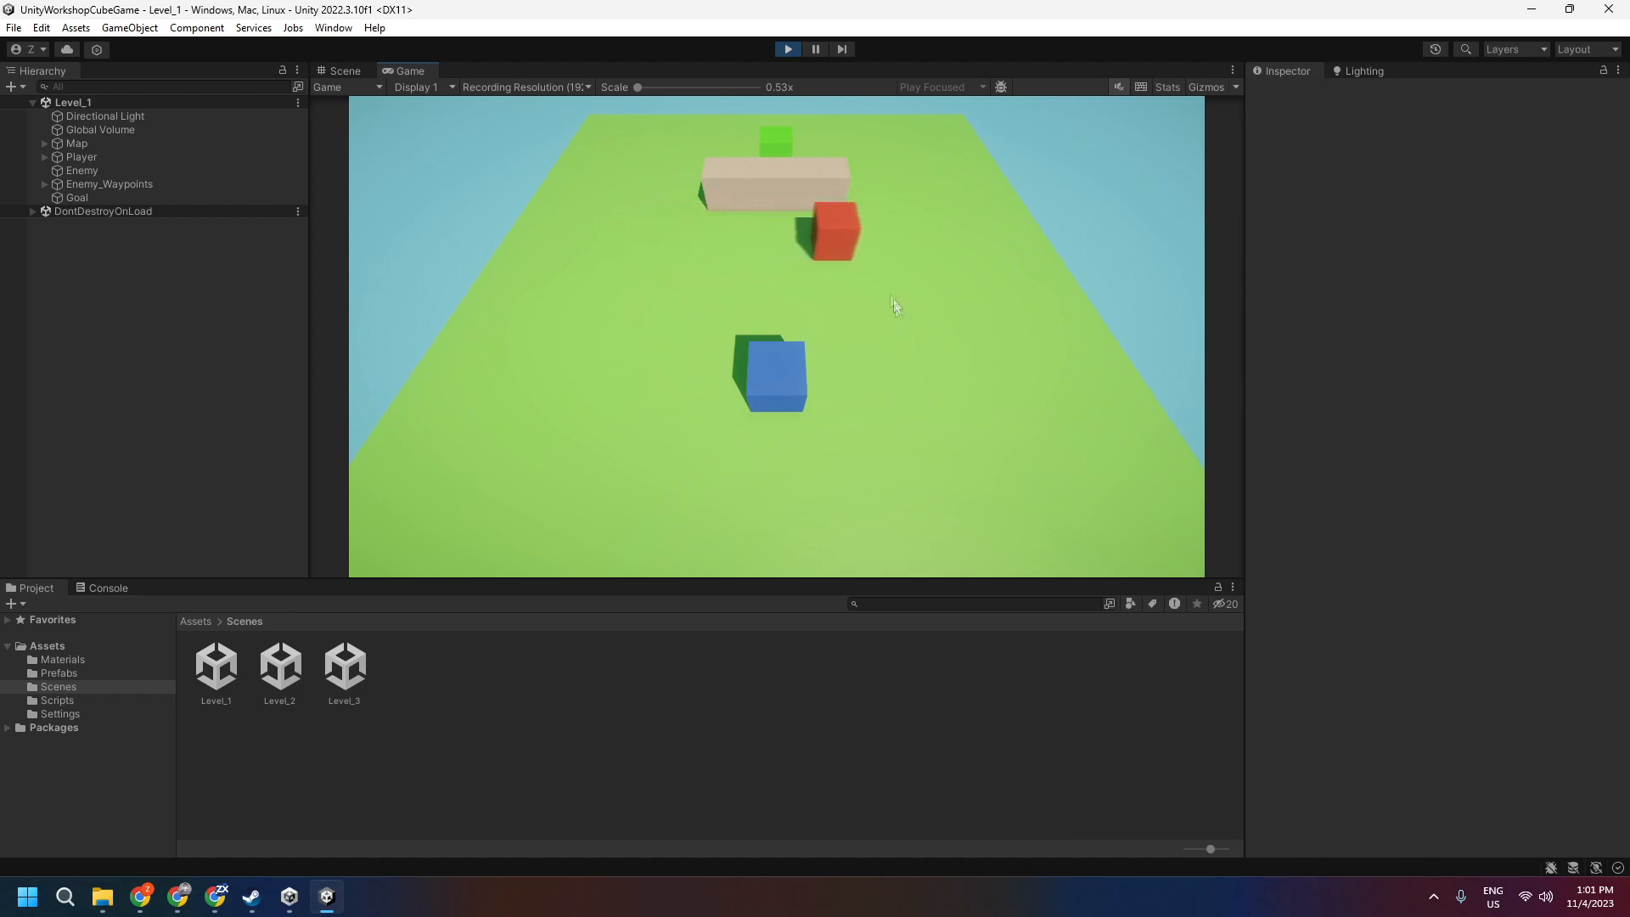
{"action": "key", "text": "s"}
{"action": "key", "text": "d"}
{"action": "key", "text": "w"}
{"action": "key", "text": "a"}
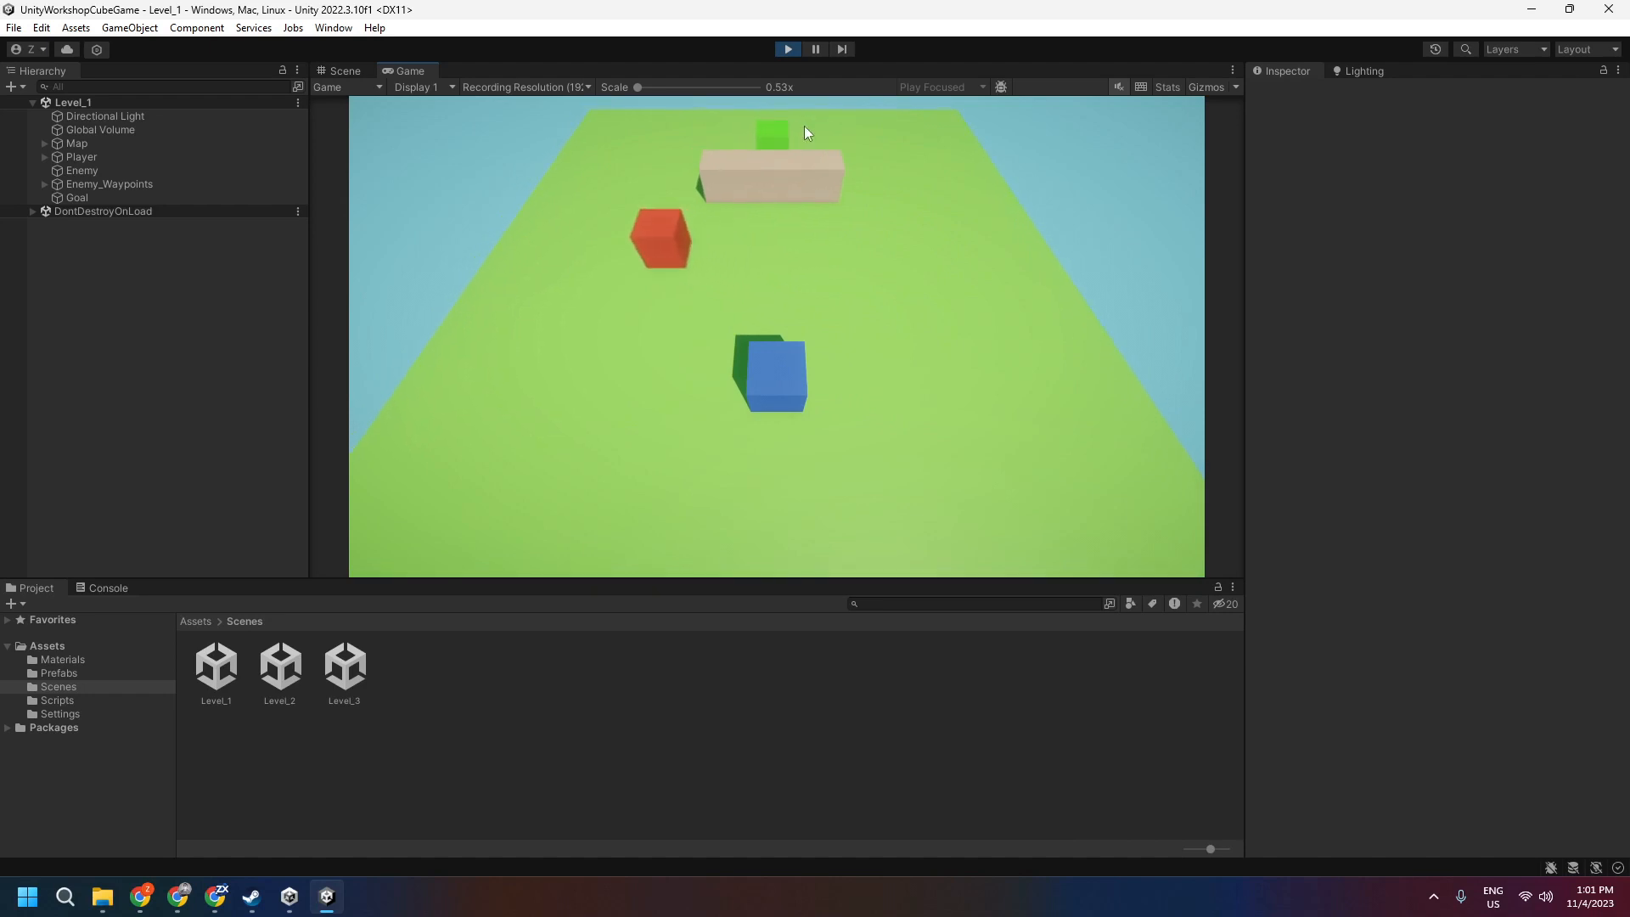
Steer the player cube forward past the red enemy and around the wall to the green goal in Level_1
{"action": "key", "text": "w"}
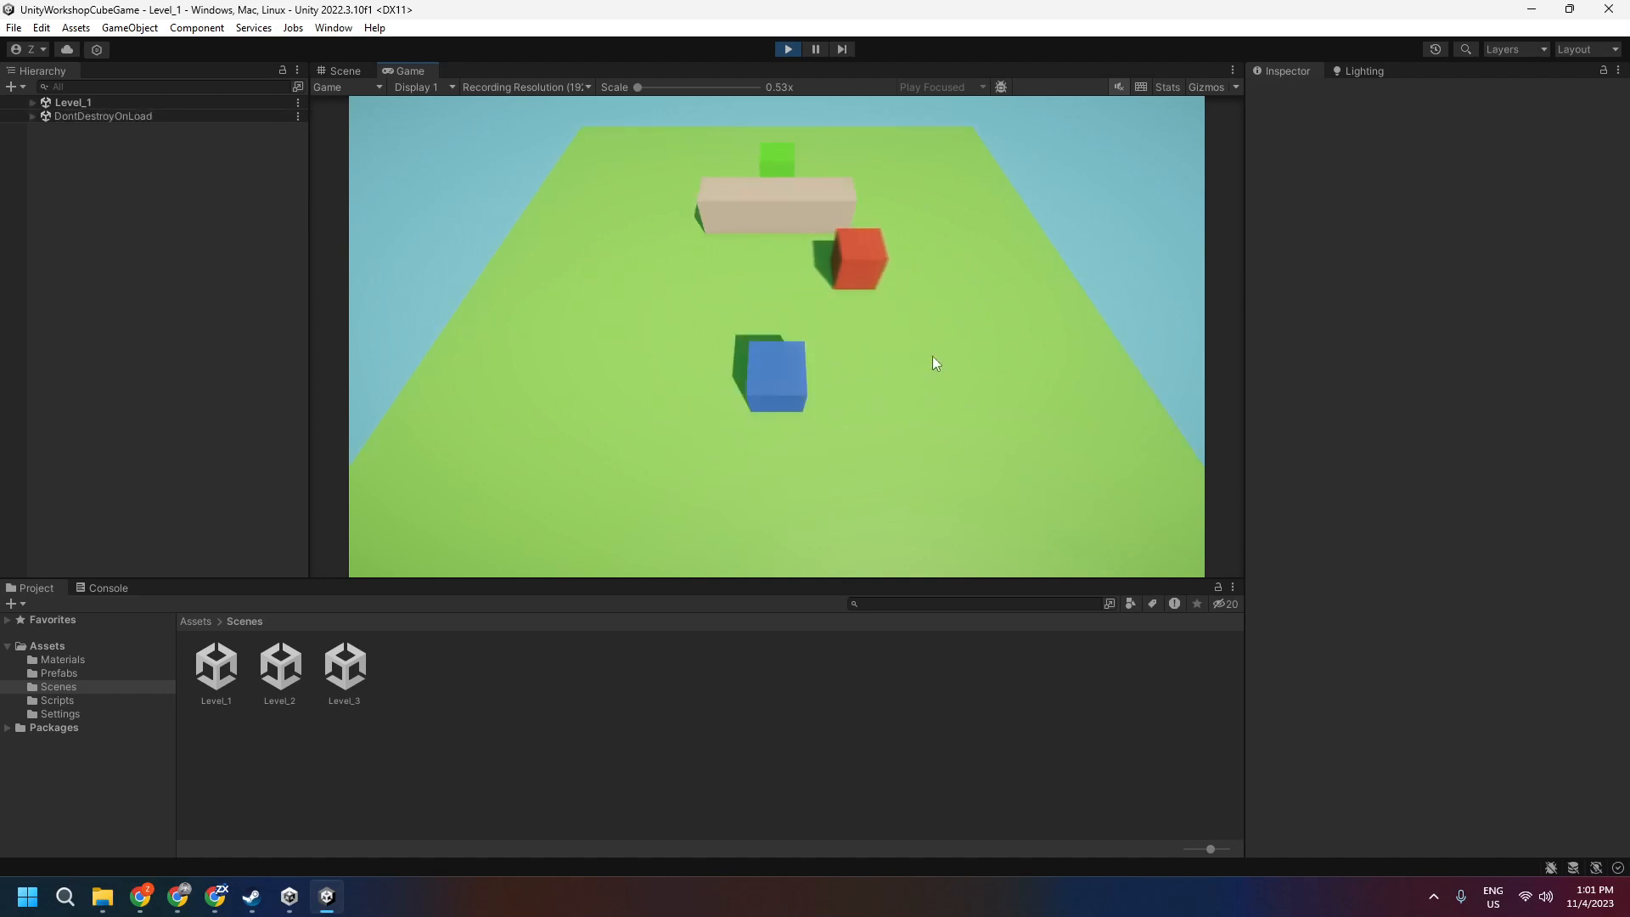
{"action": "key", "text": "w"}
{"action": "key", "text": "a"}
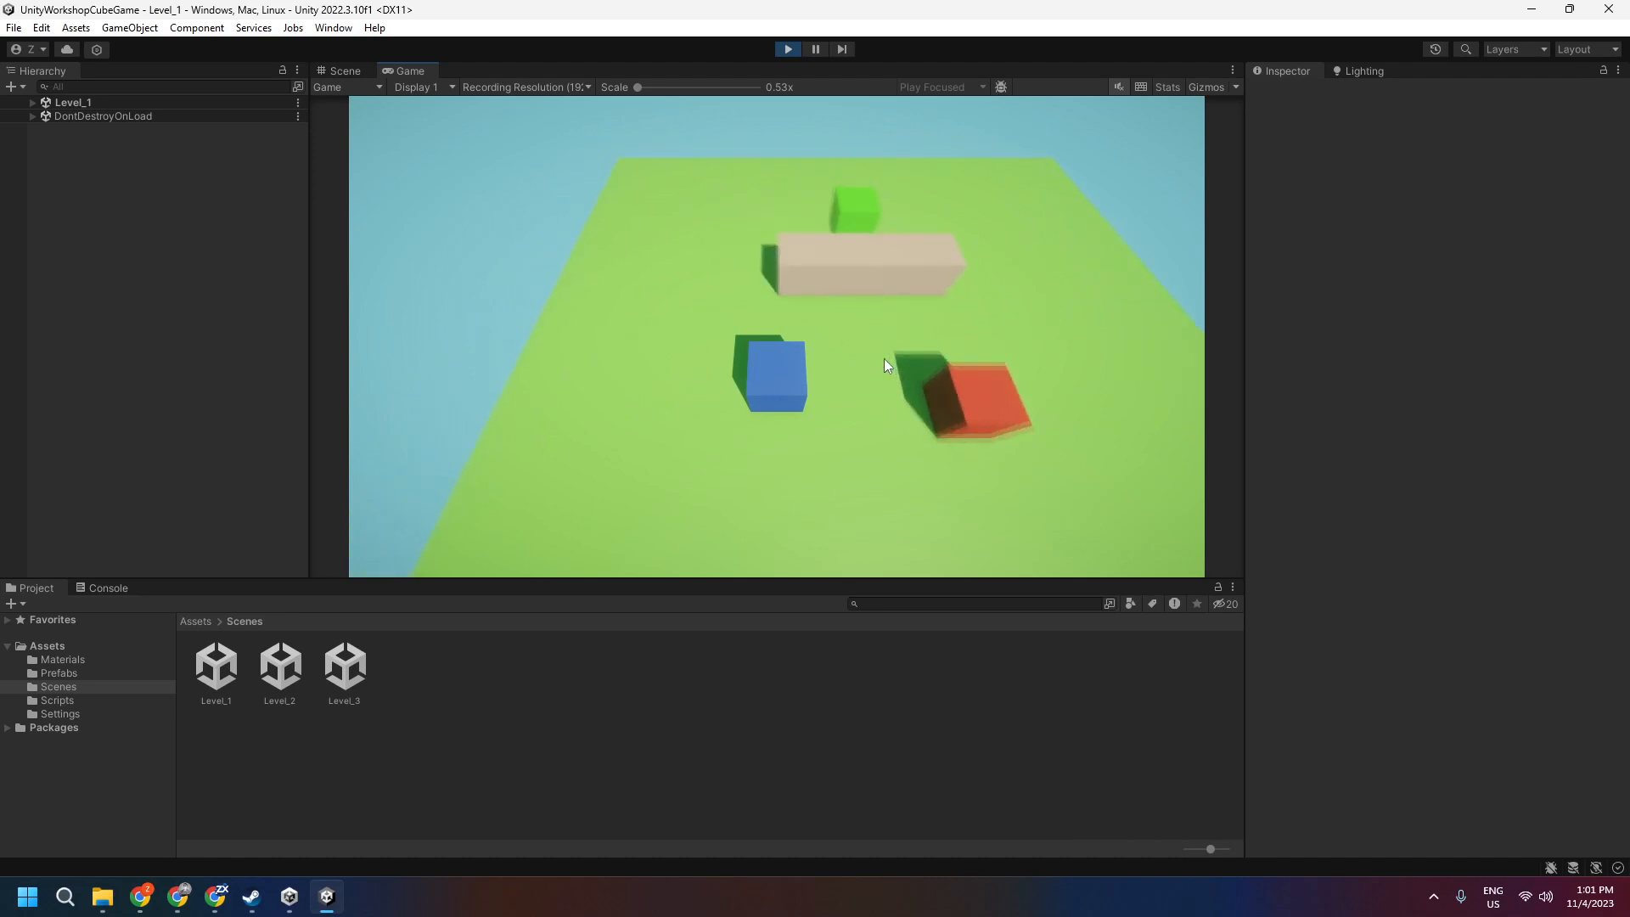
{"action": "key", "text": "w"}
{"action": "key", "text": "d"}
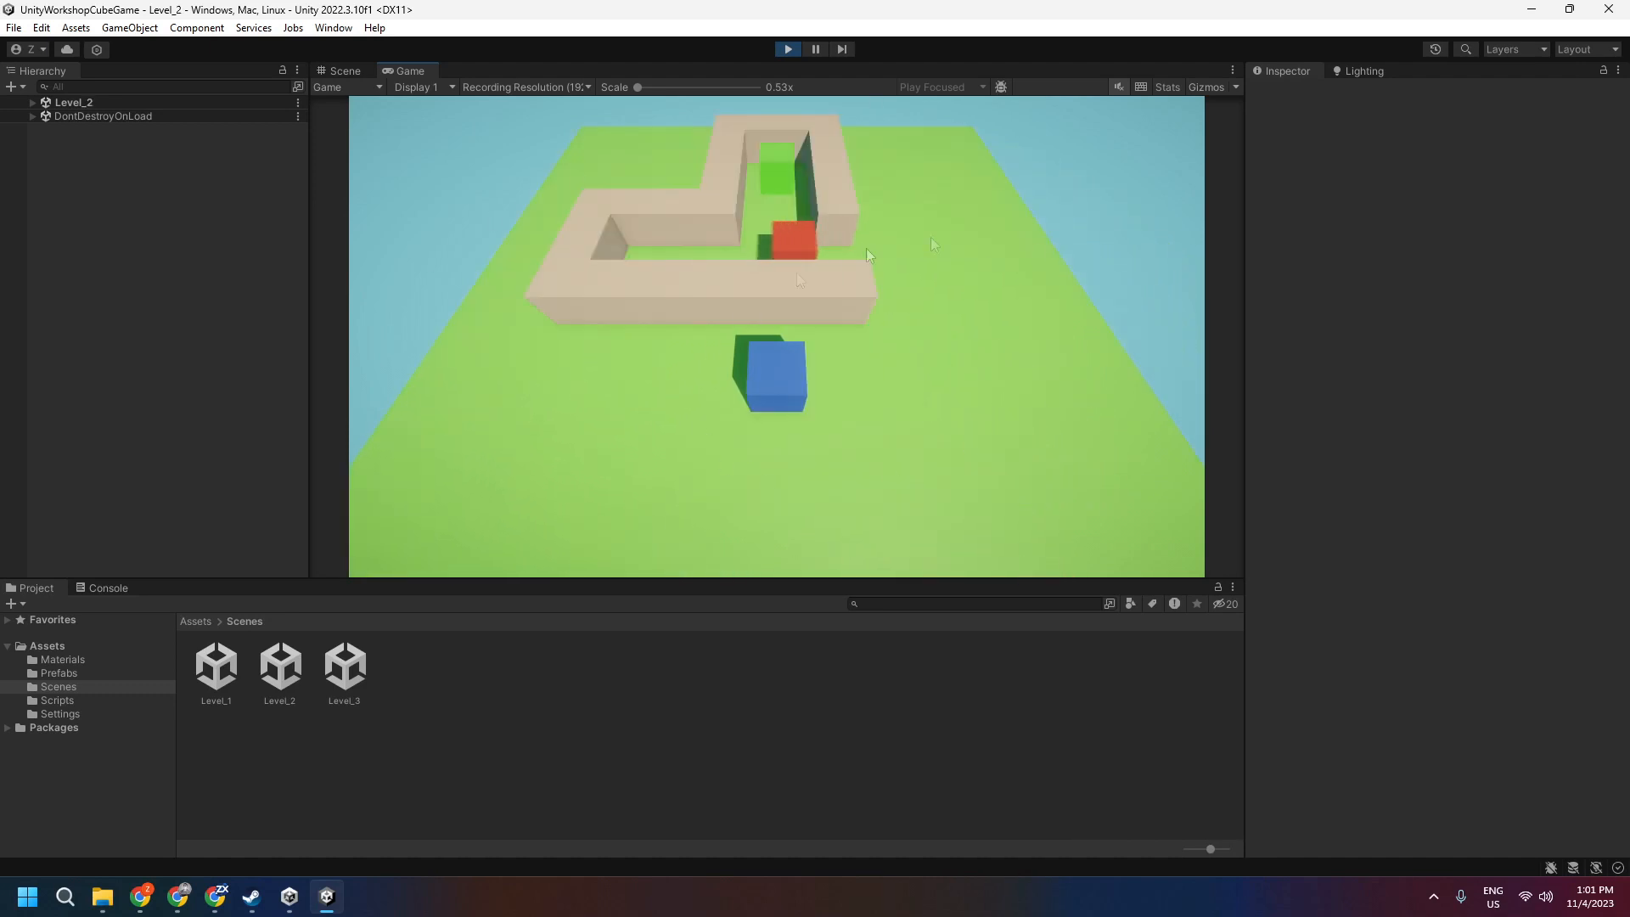
Guide the player cube around the front wall of Level_2 and into the walled corridor to the green goal
{"action": "key", "text": "d"}
{"action": "key", "text": "w"}
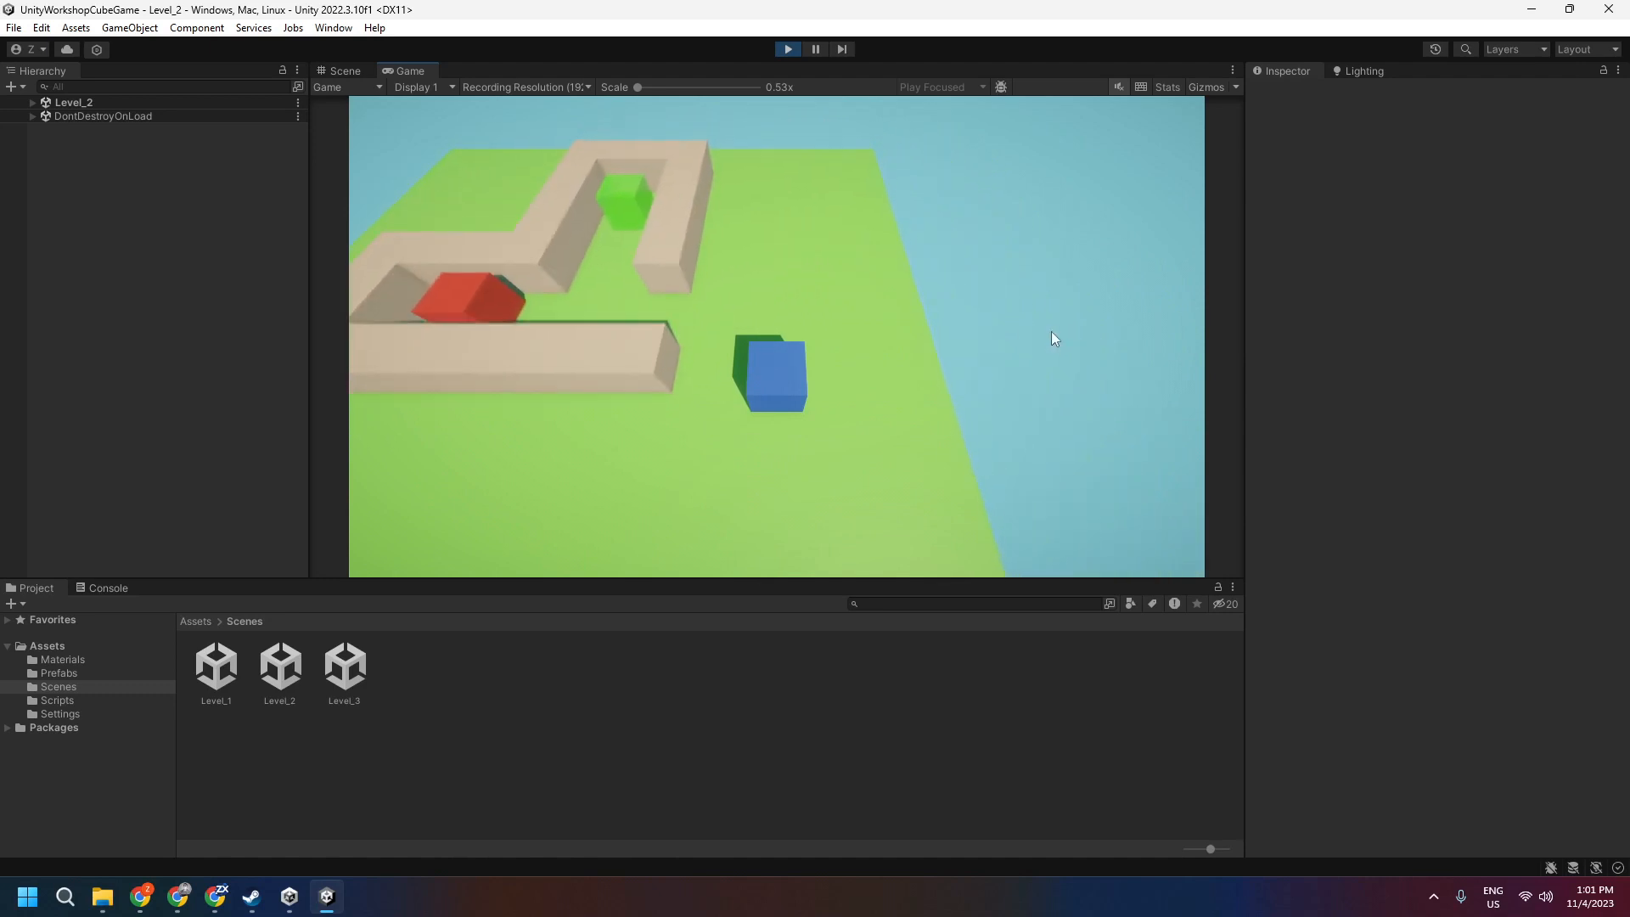
{"action": "key", "text": "a"}
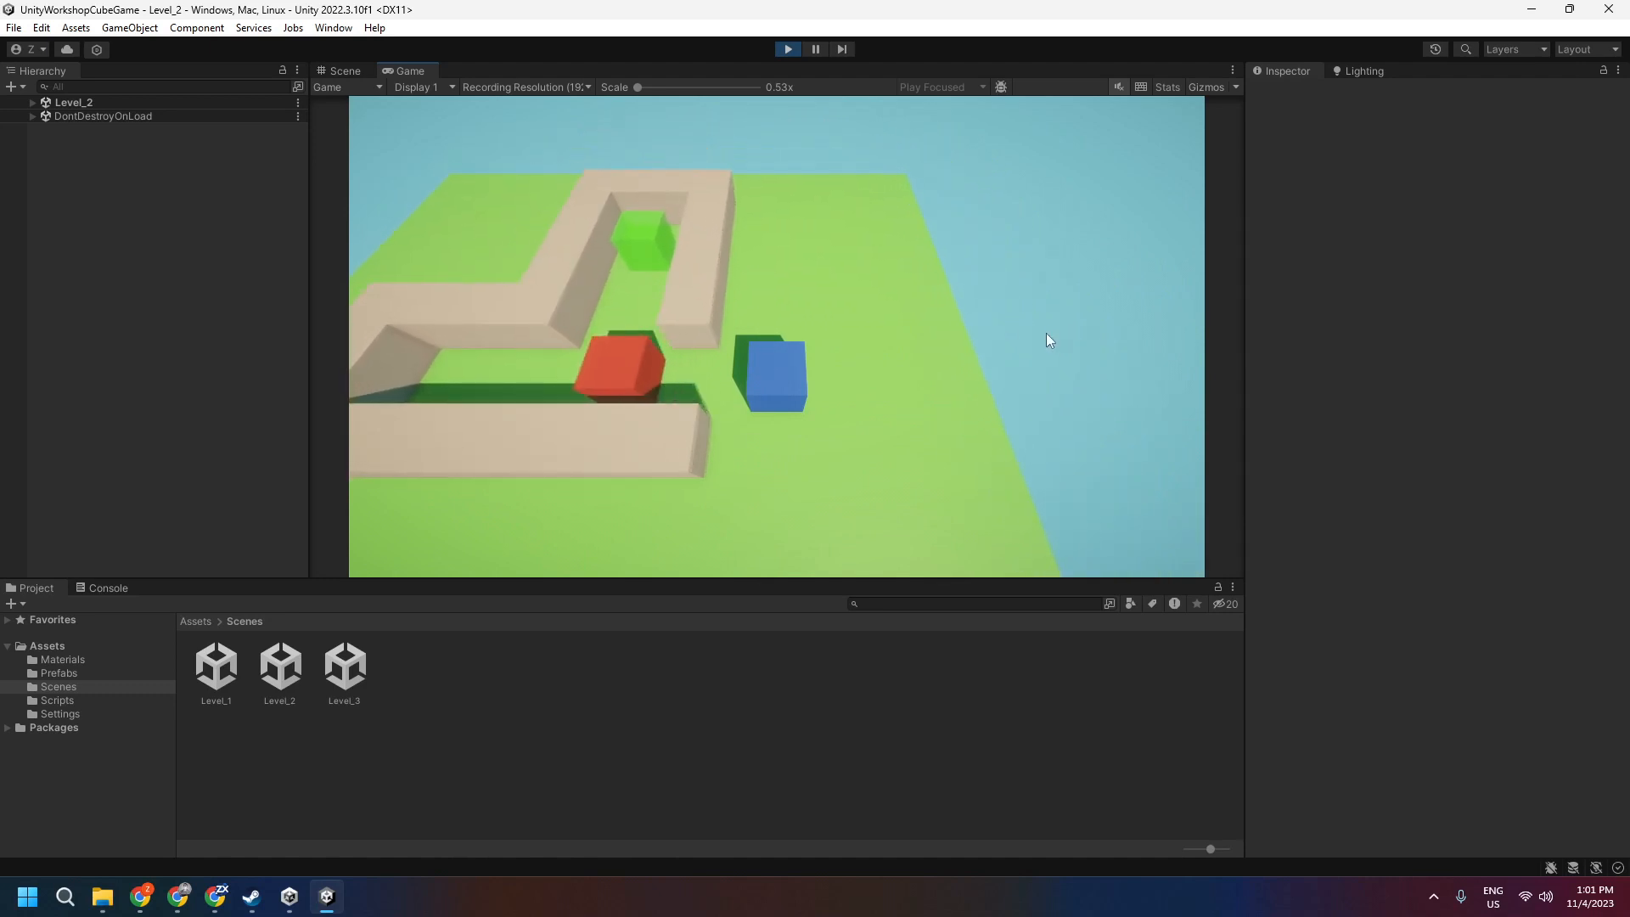
{"action": "key", "text": "w"}
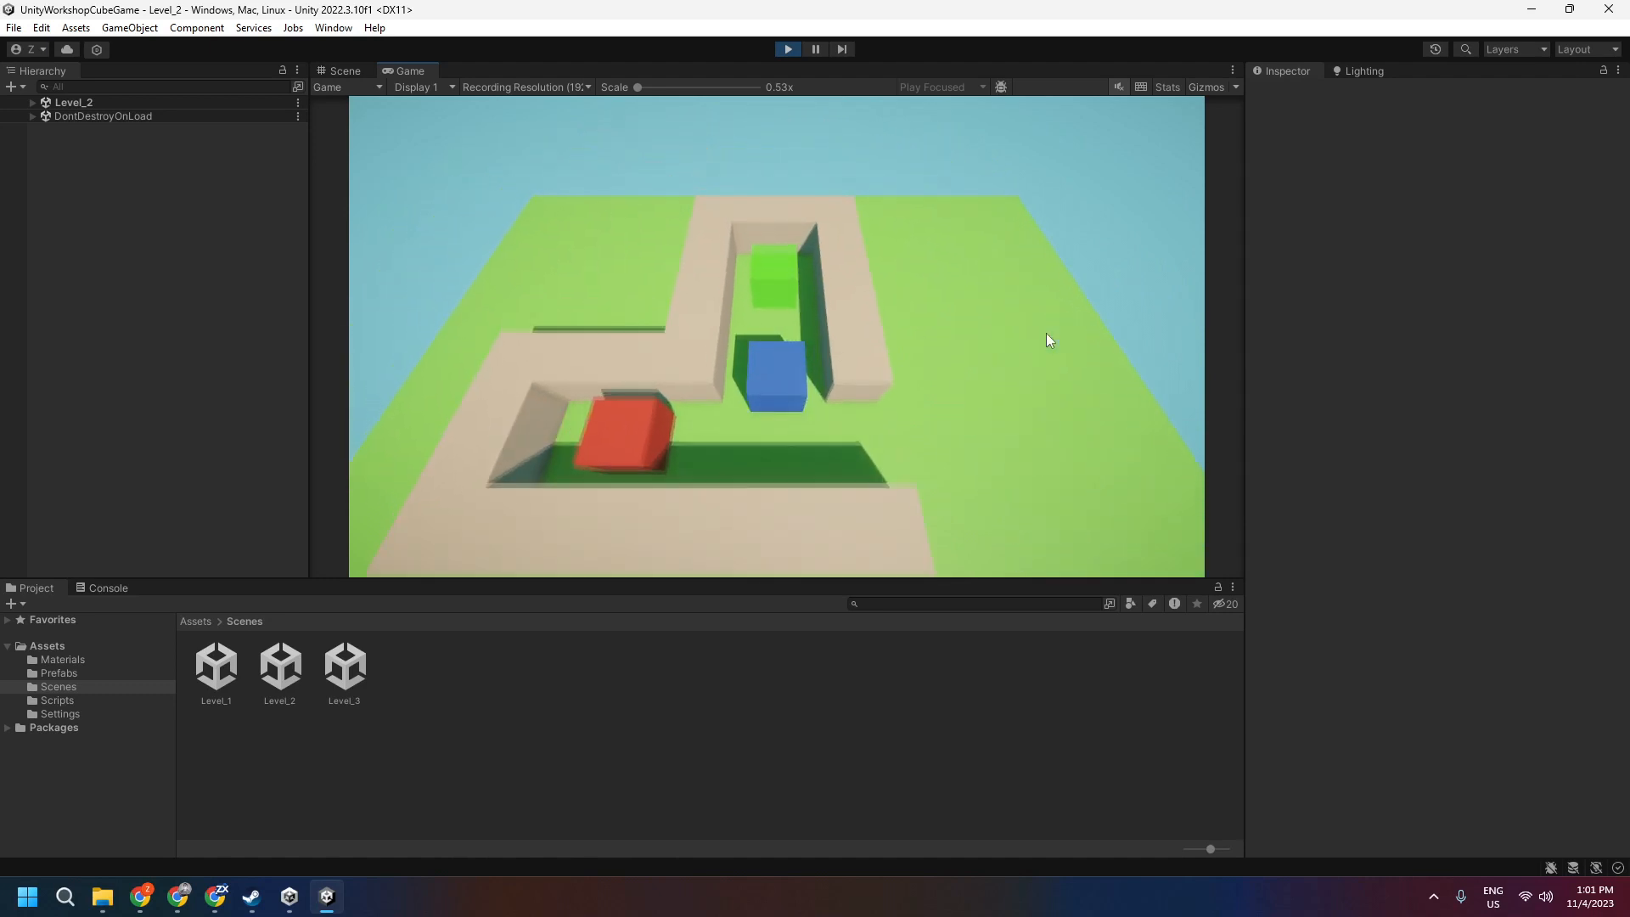
{"action": "key", "text": "w"}
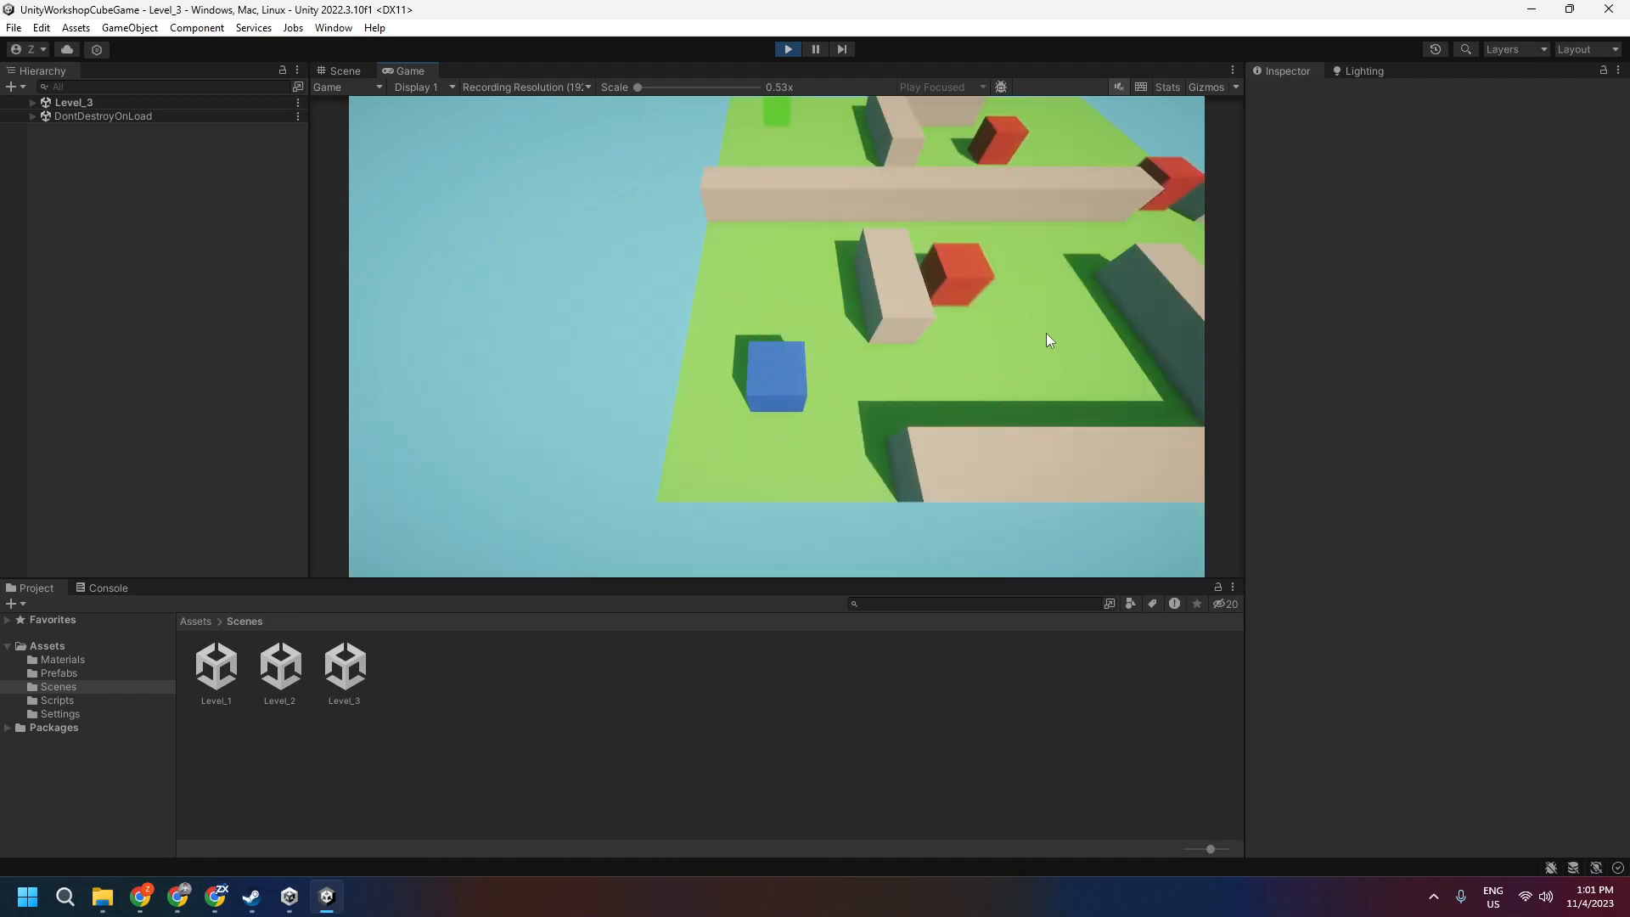
Move the player cube through the first half of Level_3, past the enemies and toward the gap in the long wall
{"action": "key", "text": "d"}
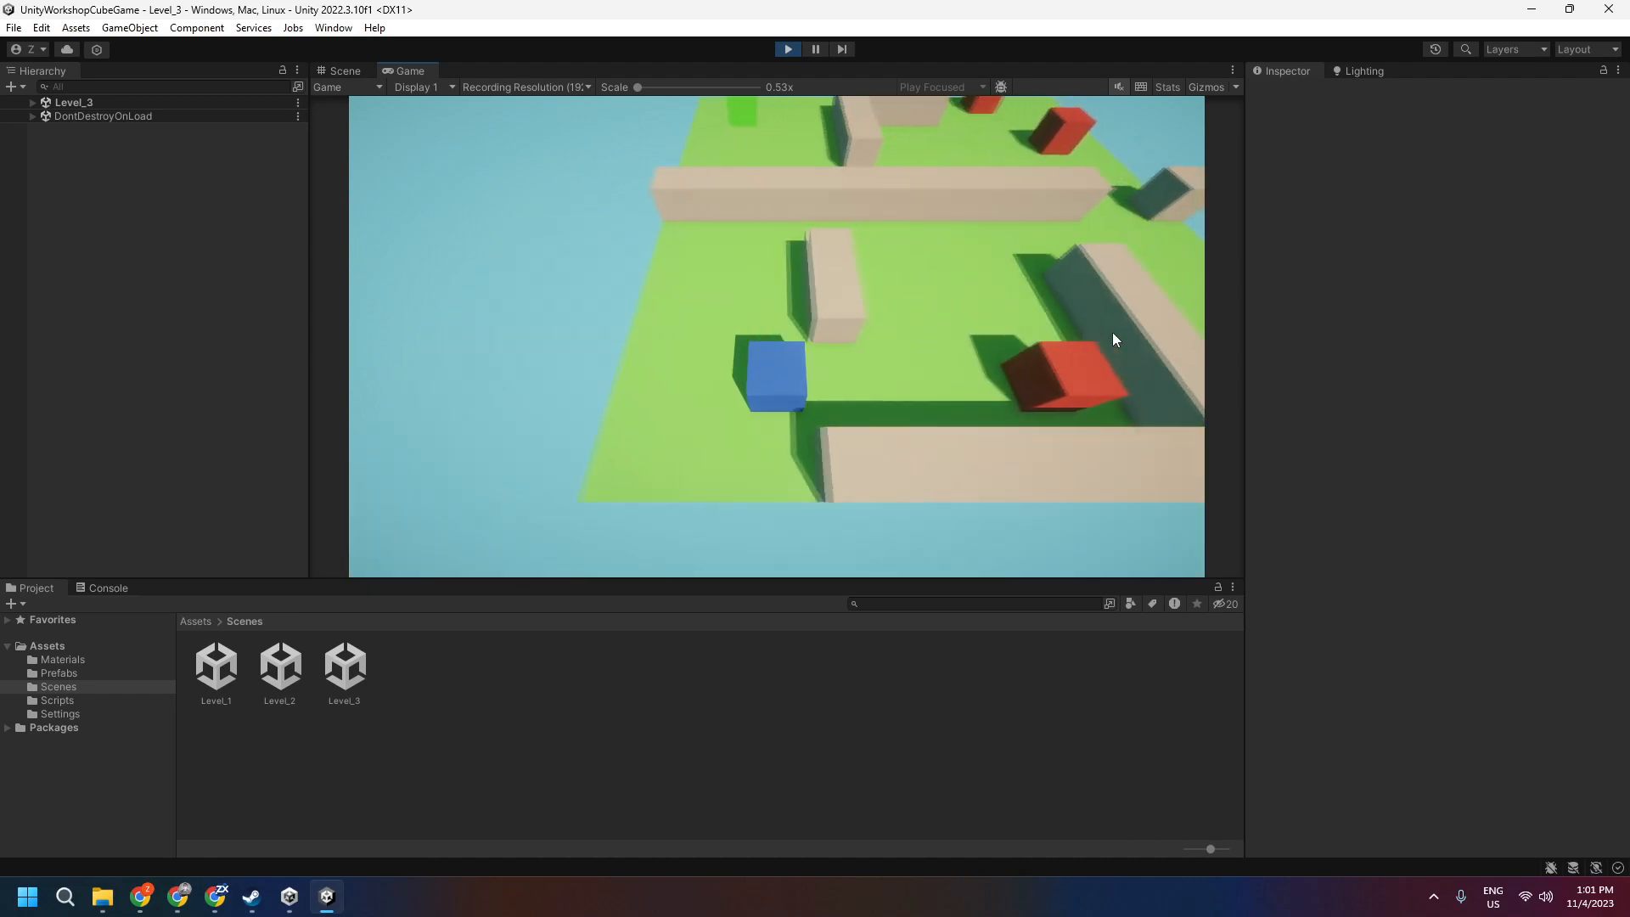
{"action": "key", "text": "w"}
{"action": "key", "text": "d"}
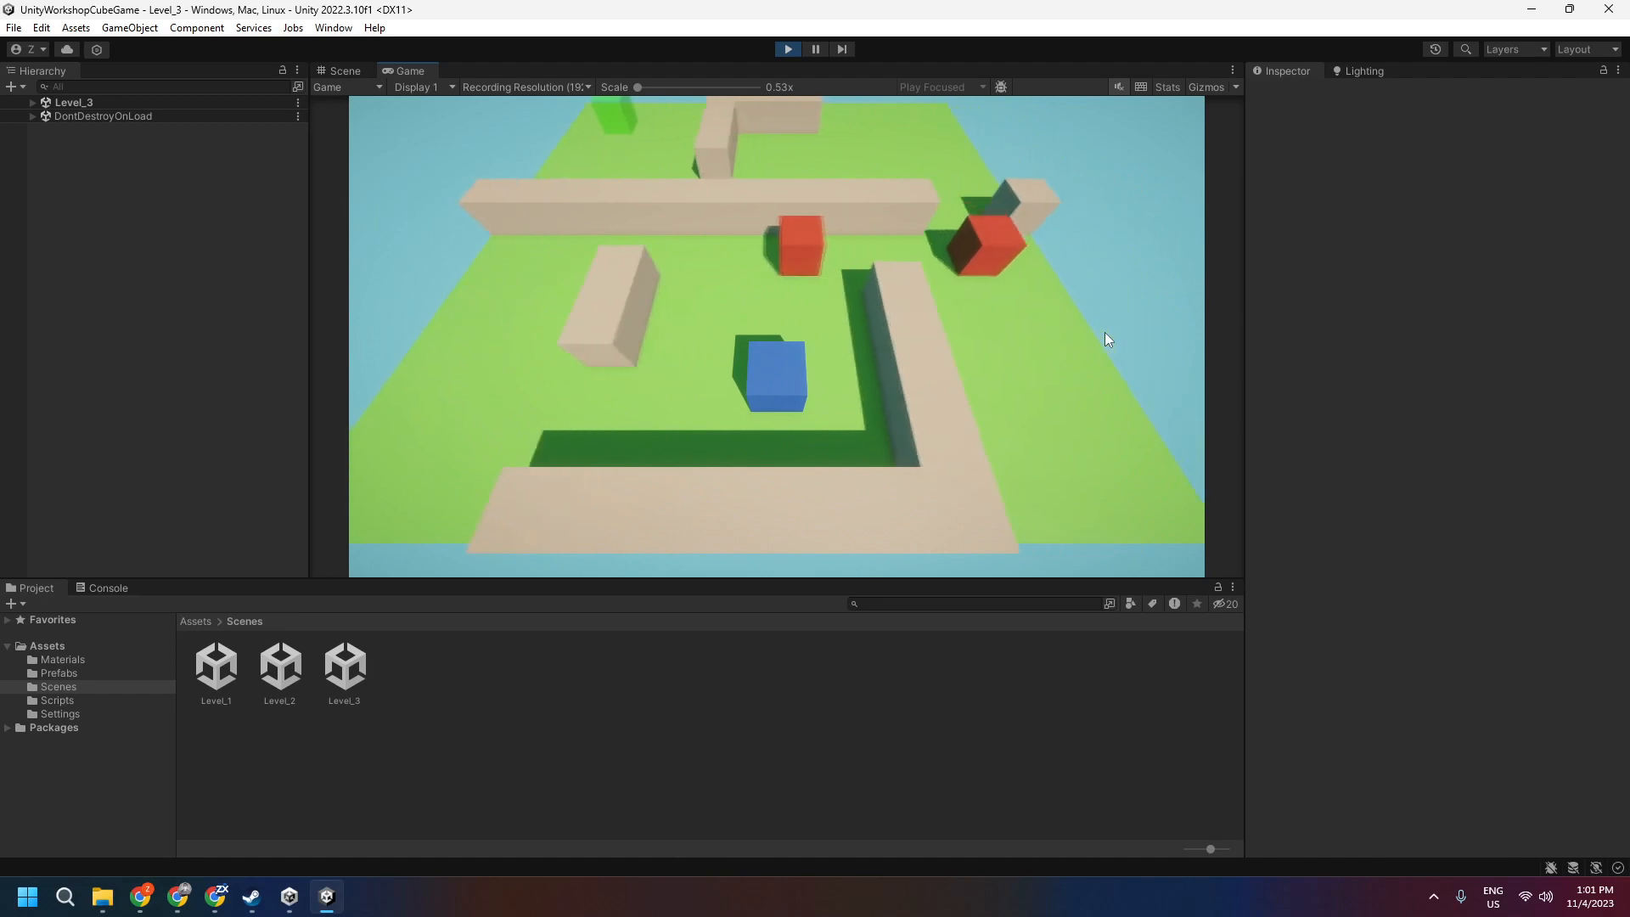
{"action": "key", "text": "w"}
{"action": "key", "text": "w"}
{"action": "key", "text": "d"}
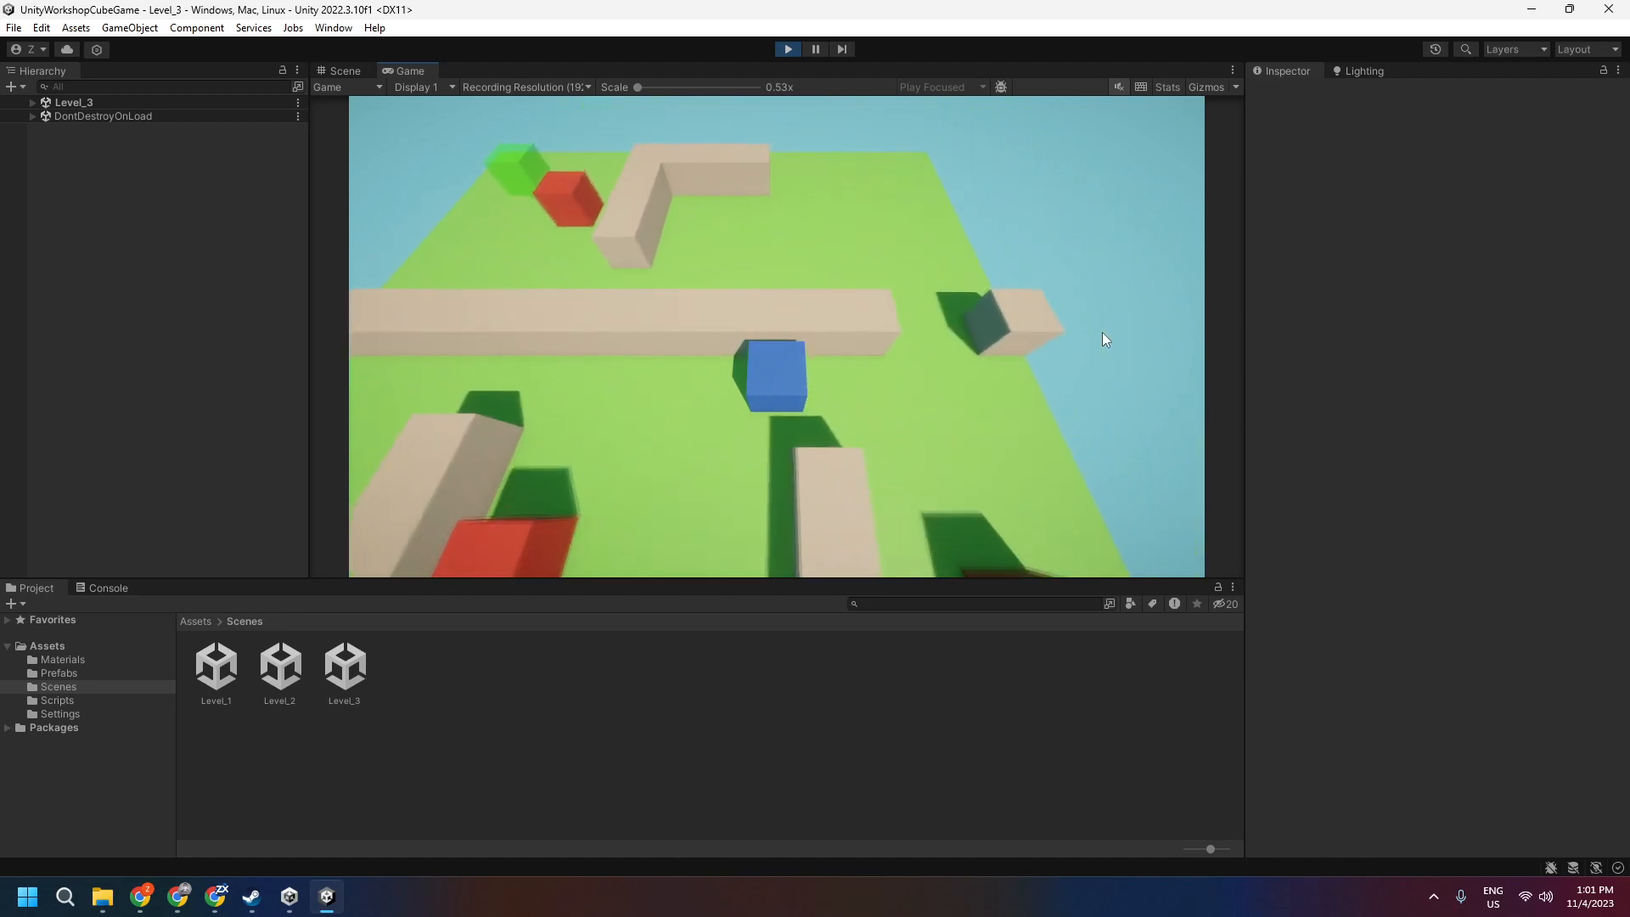
{"action": "key", "text": "d"}
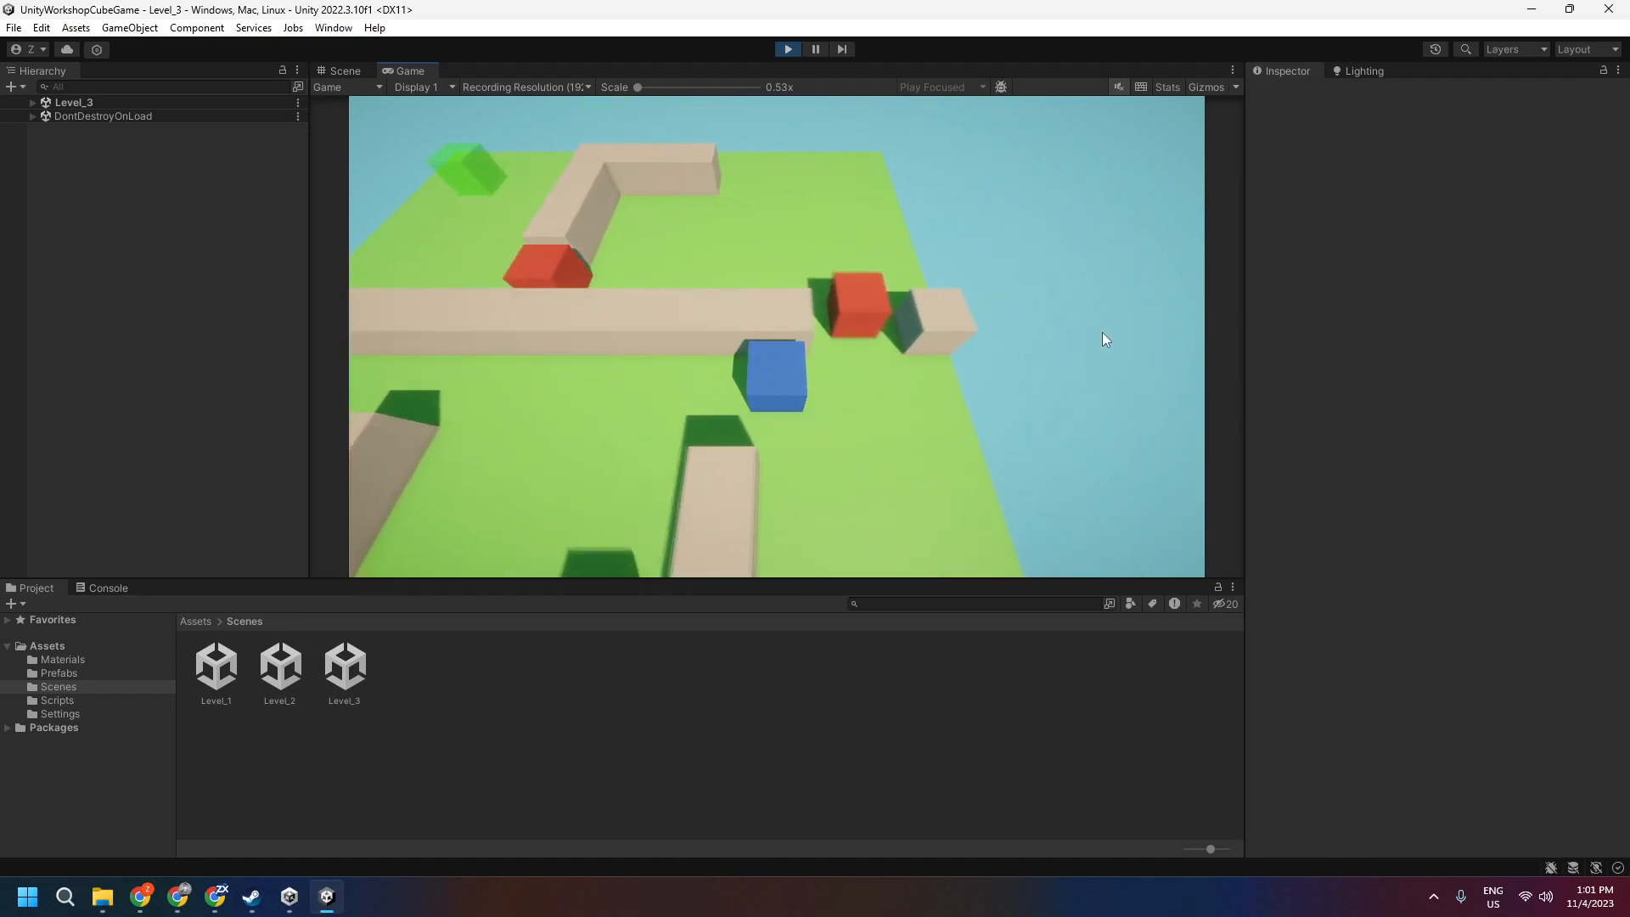
Take the player cube through the wall gap in Level_3 and behind the L-shaped wall to the green goal
{"action": "key", "text": "w"}
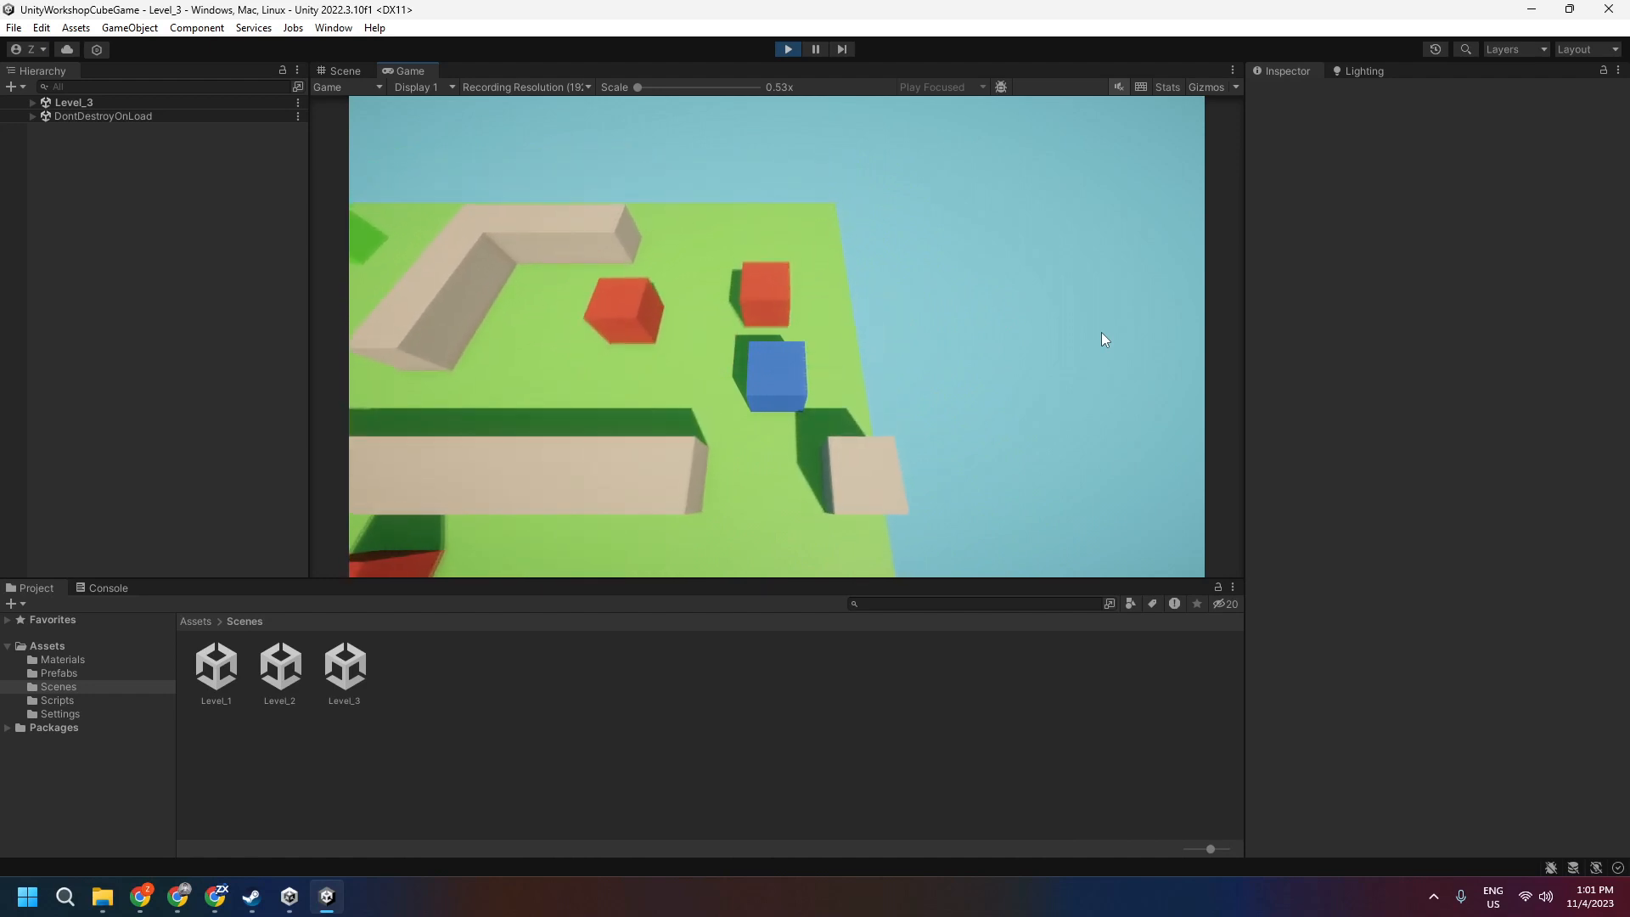
{"action": "key", "text": "w"}
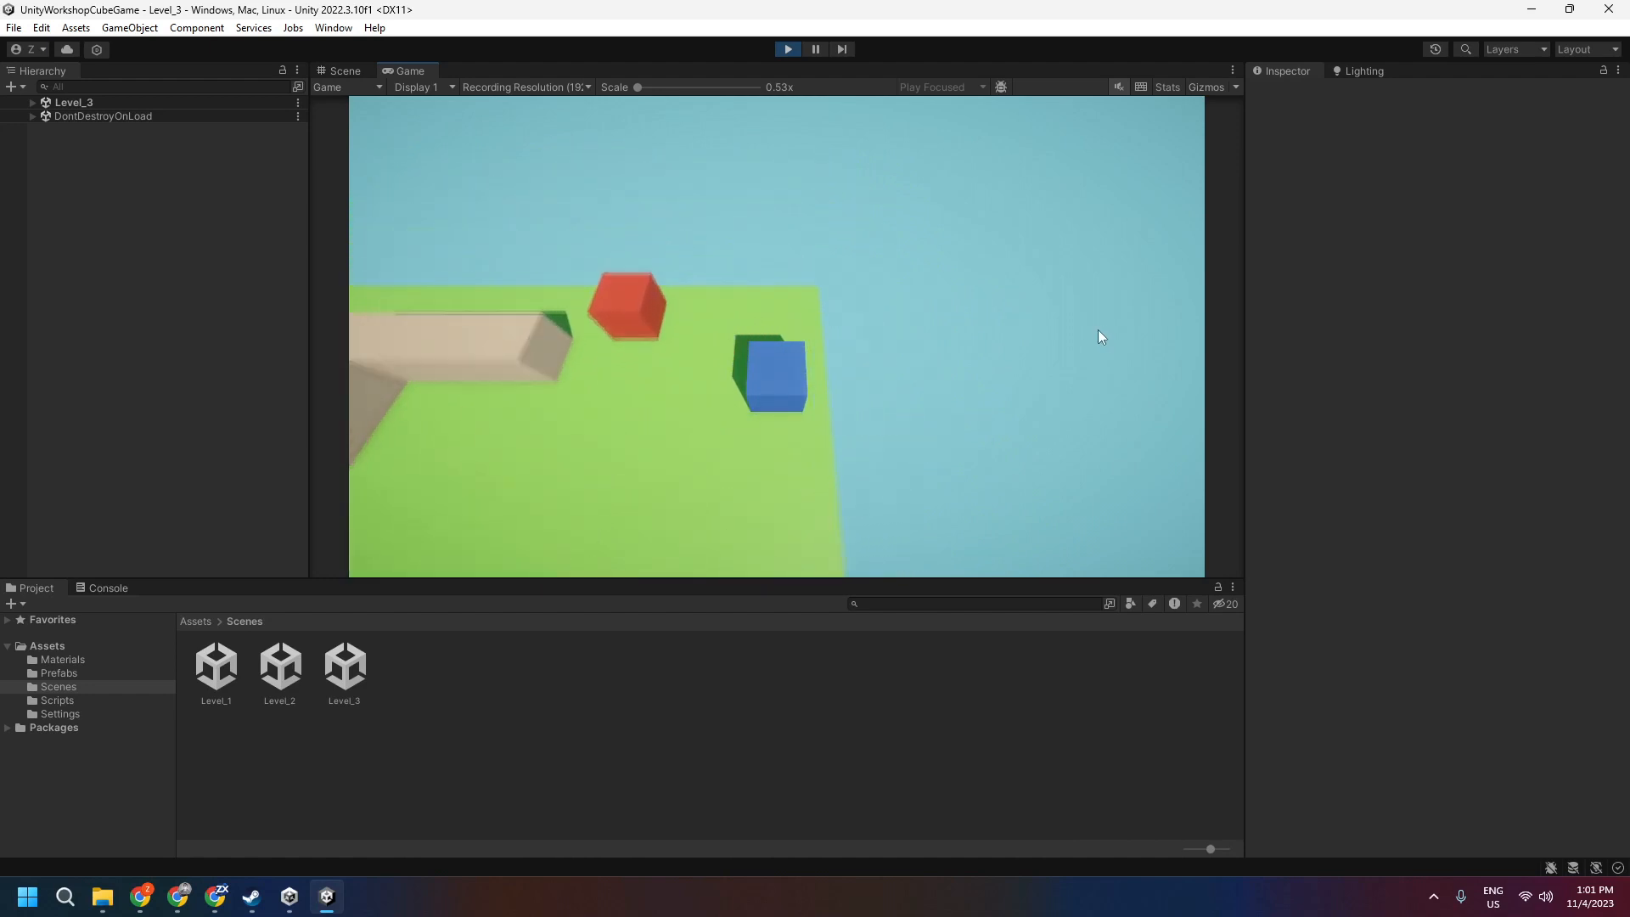
{"action": "key", "text": "a"}
{"action": "key", "text": "a"}
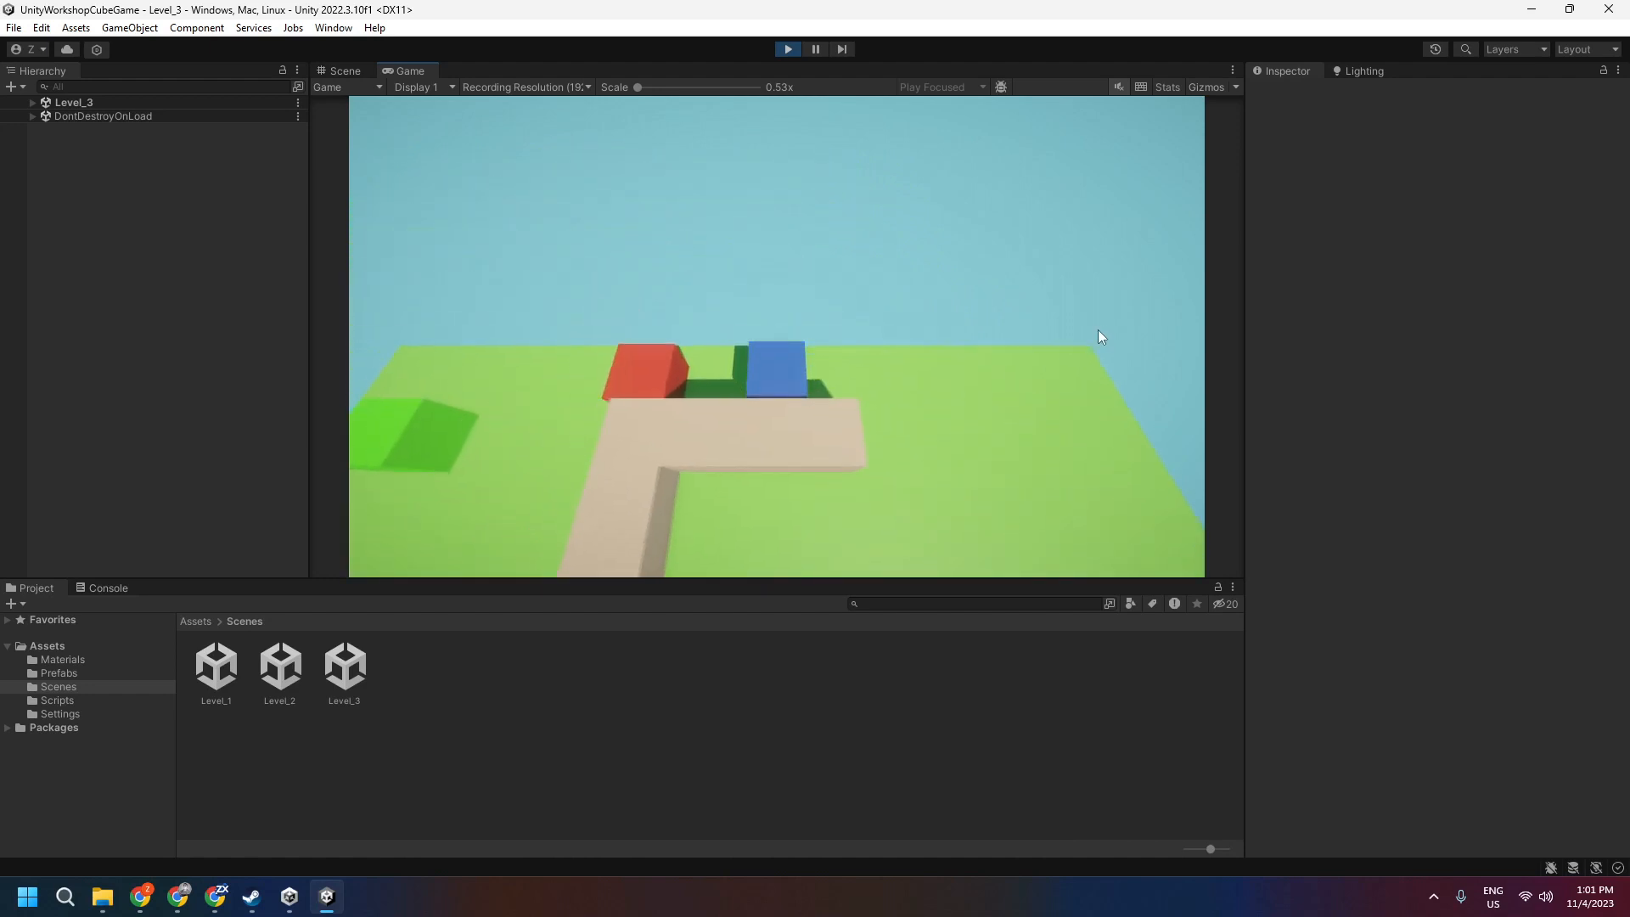
{"action": "key", "text": "a"}
{"action": "key", "text": "s"}
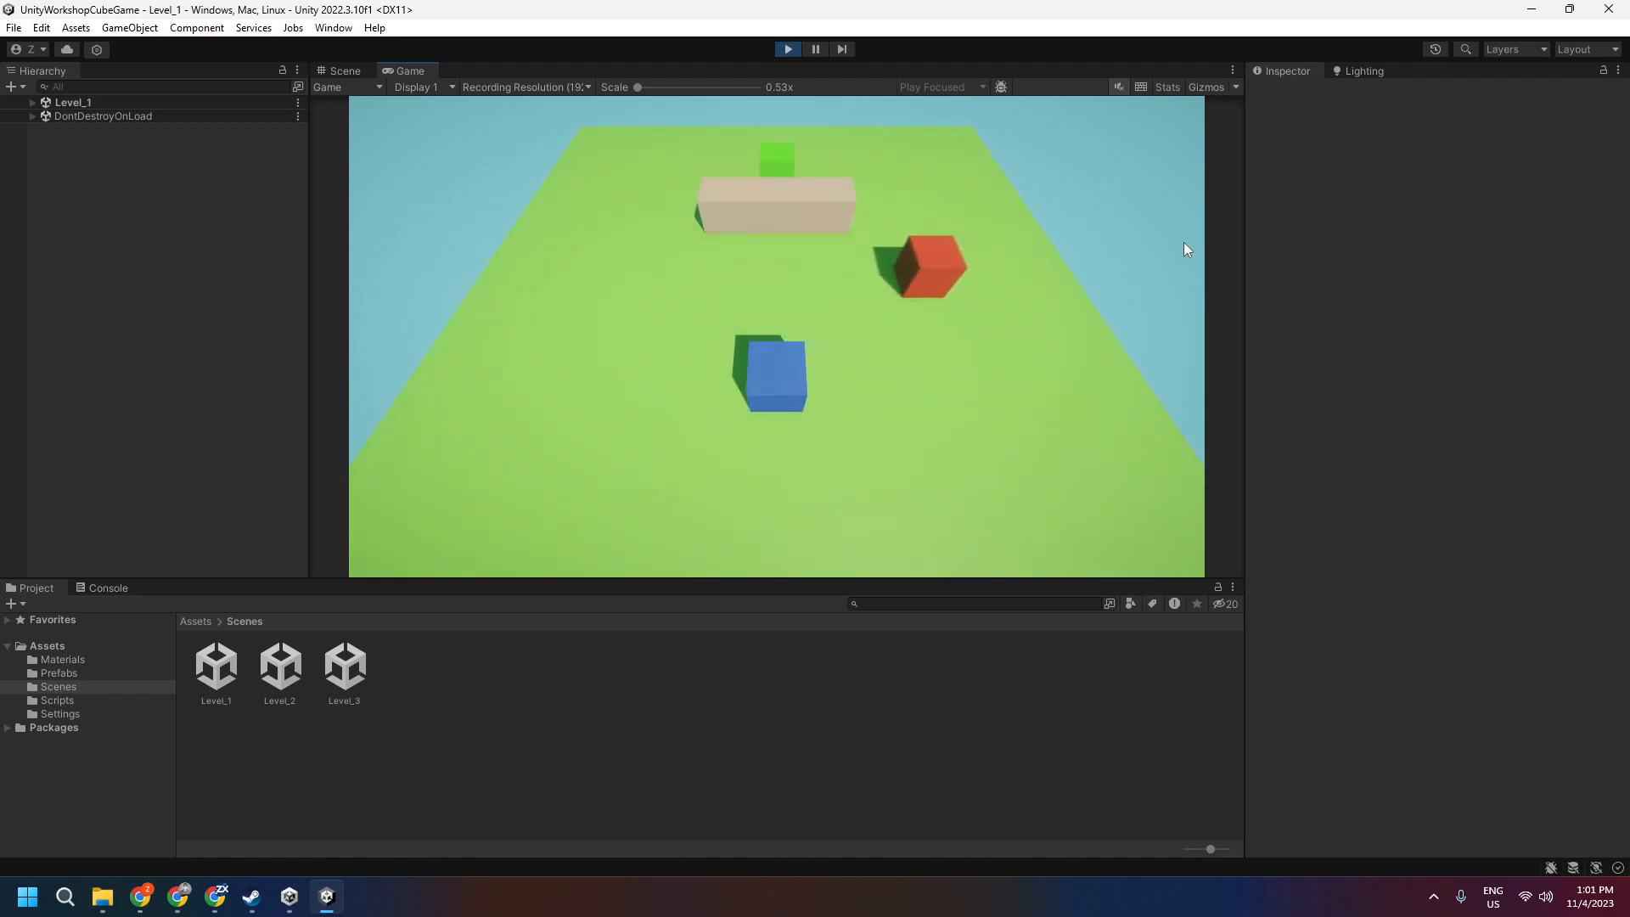
End the play test in Level_1 and close the UnityWorkshopCubeGame project's editor window
{"action": "key", "text": "w"}
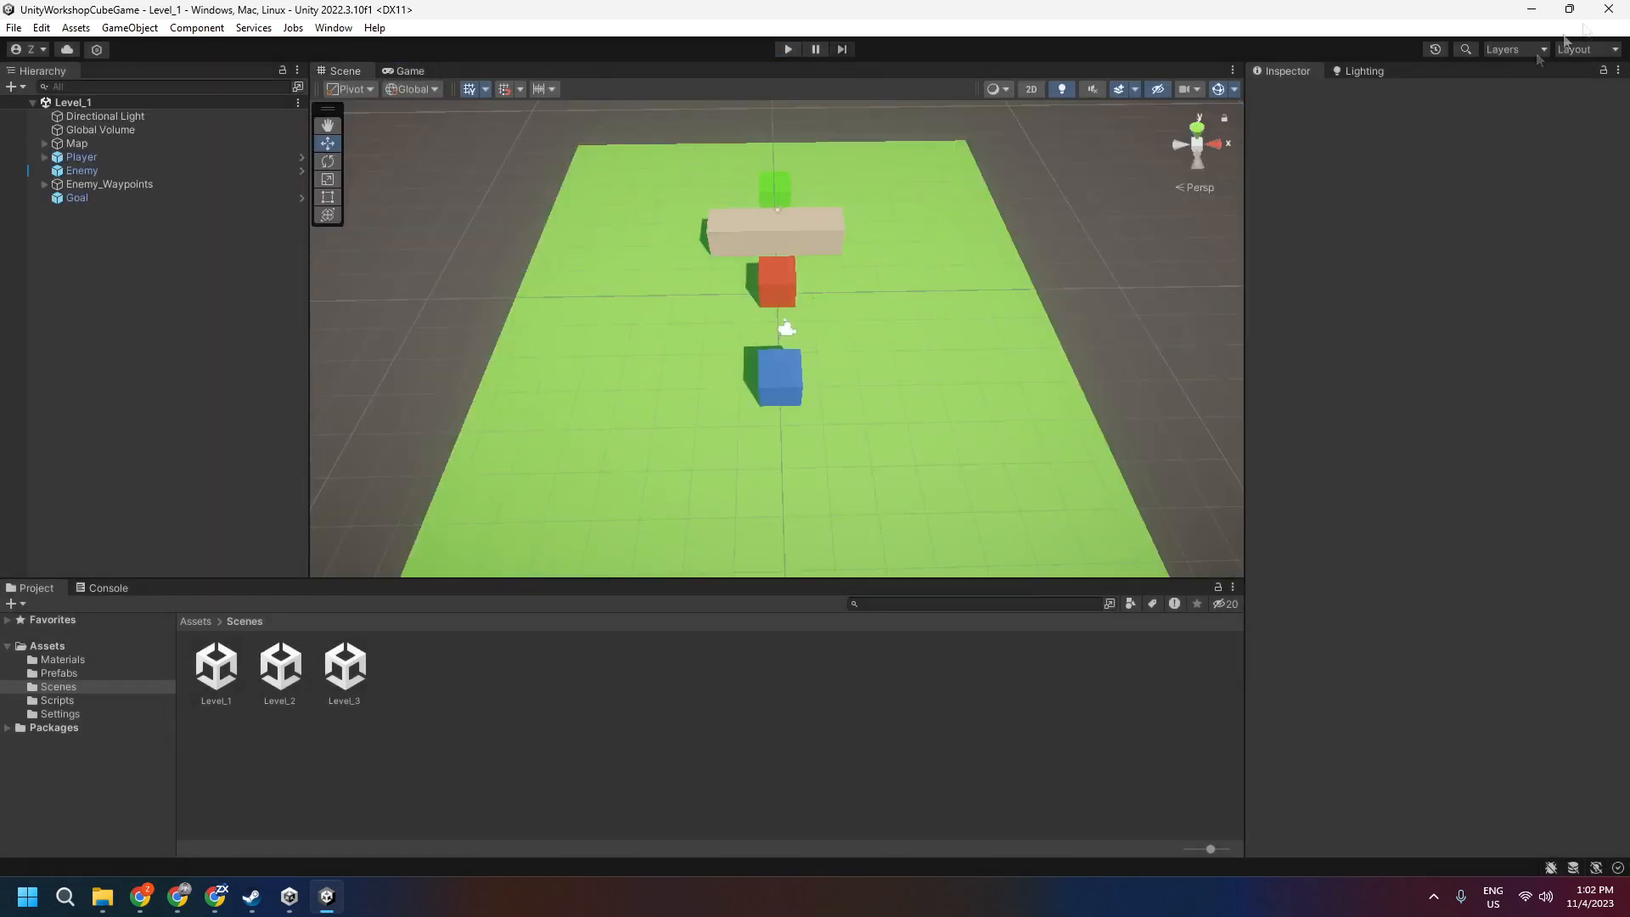
{"action": "left_click", "coordinate": [1607, 13]}
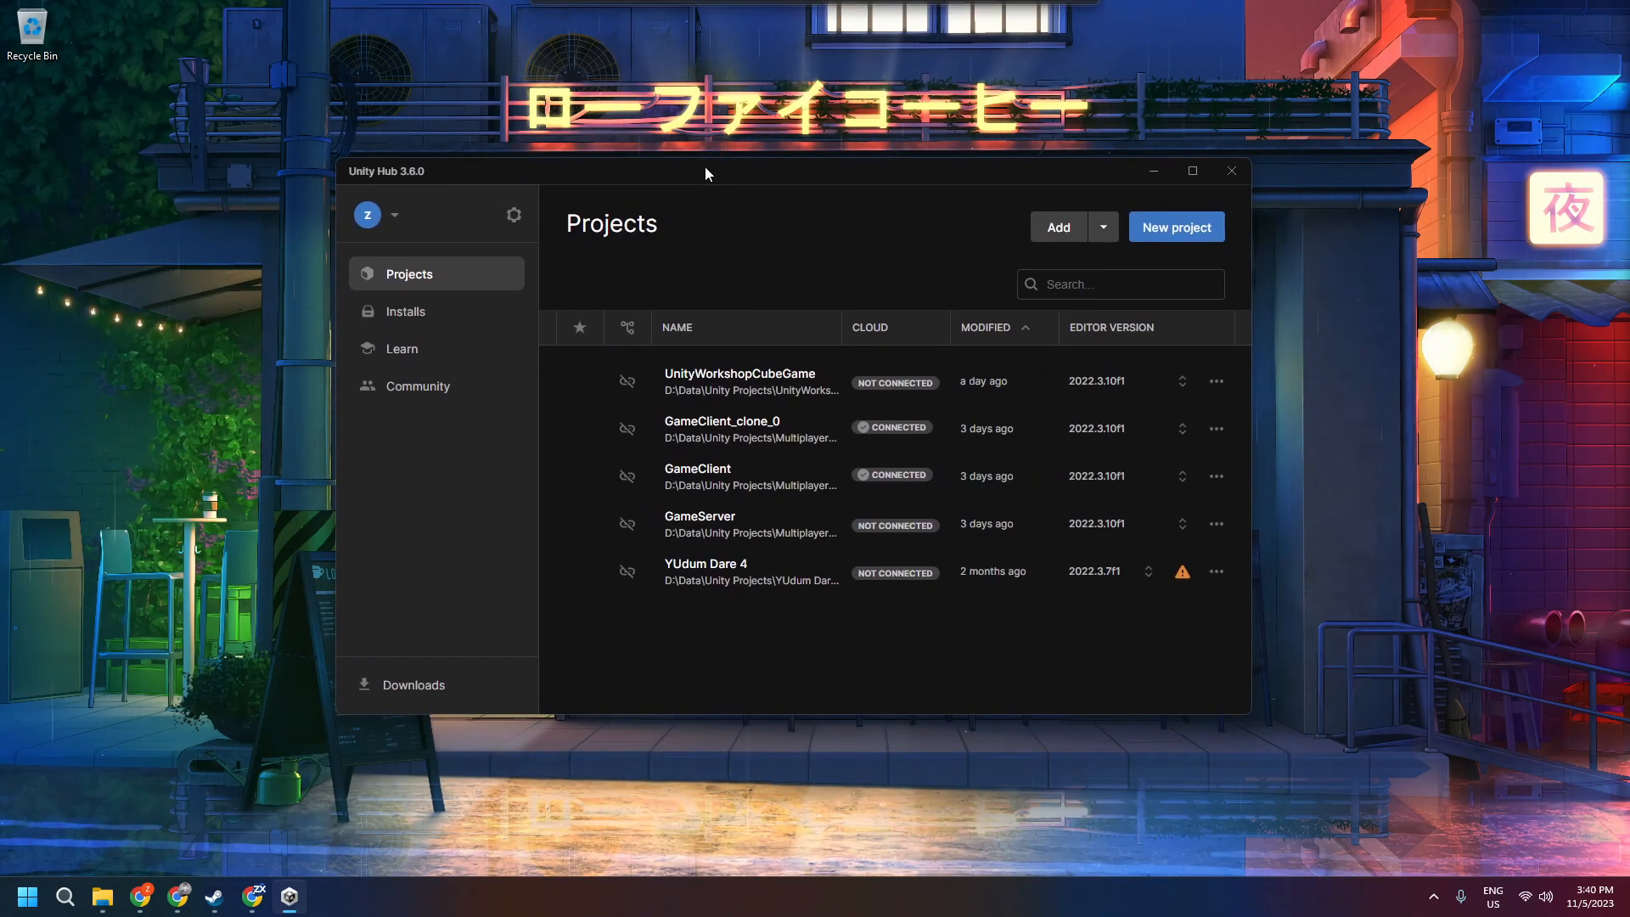
Review the installed editor versions in Unity Hub and return to the project list
{"action": "left_click_drag", "start_coordinate": [715, 175], "coordinate": [702, 171]}
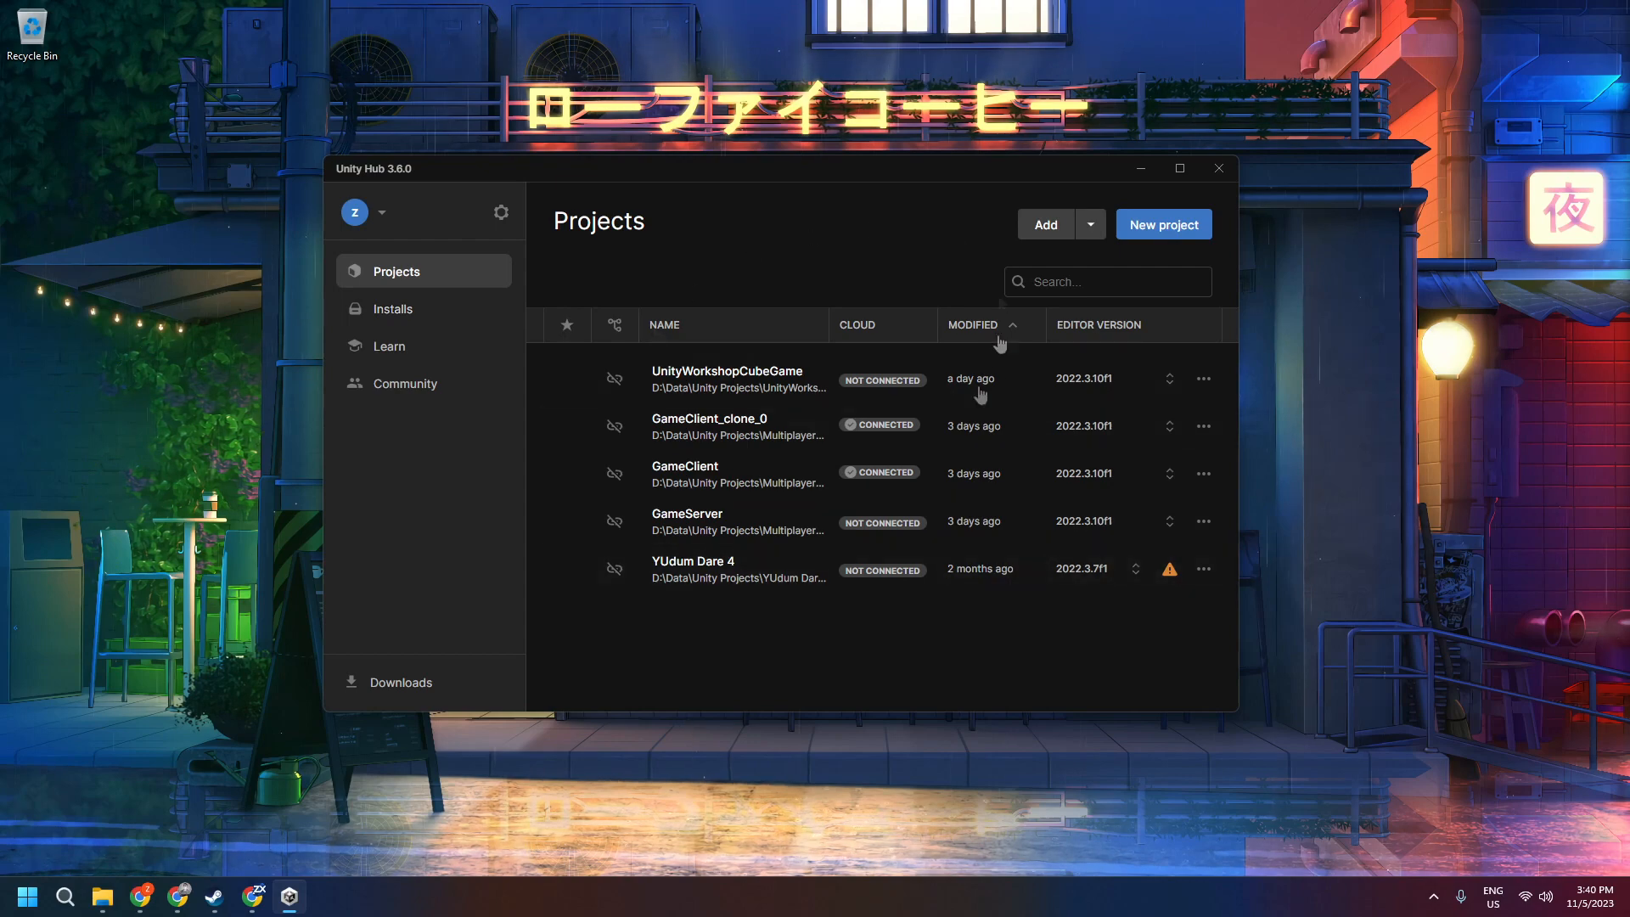
{"action": "left_click", "coordinate": [386, 309]}
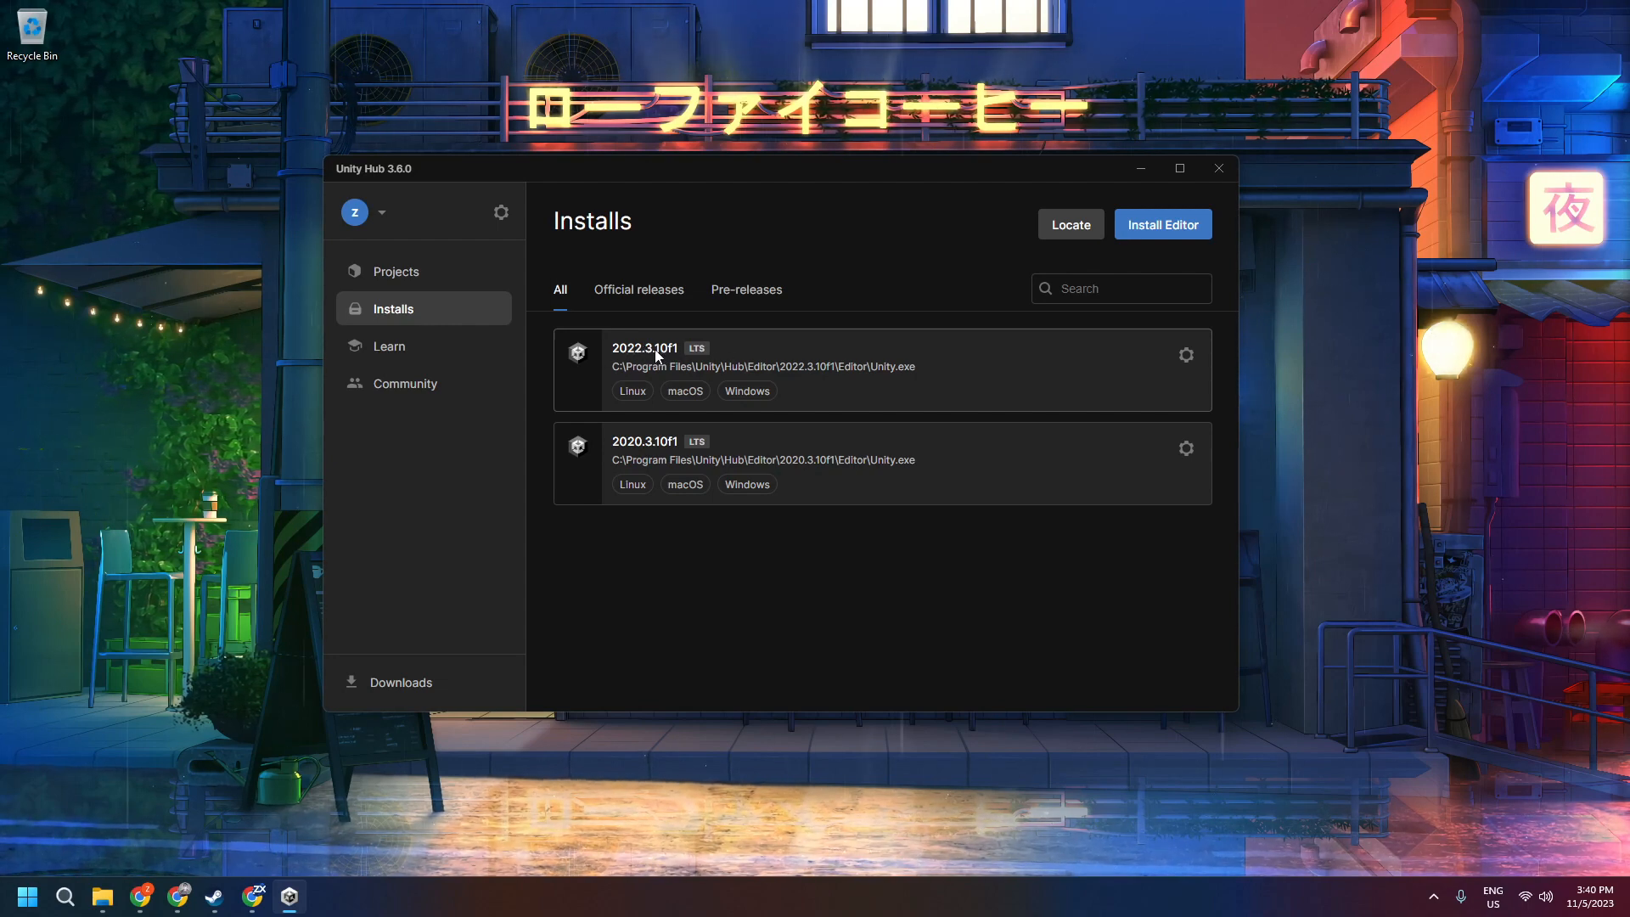
{"action": "left_click", "coordinate": [407, 273]}
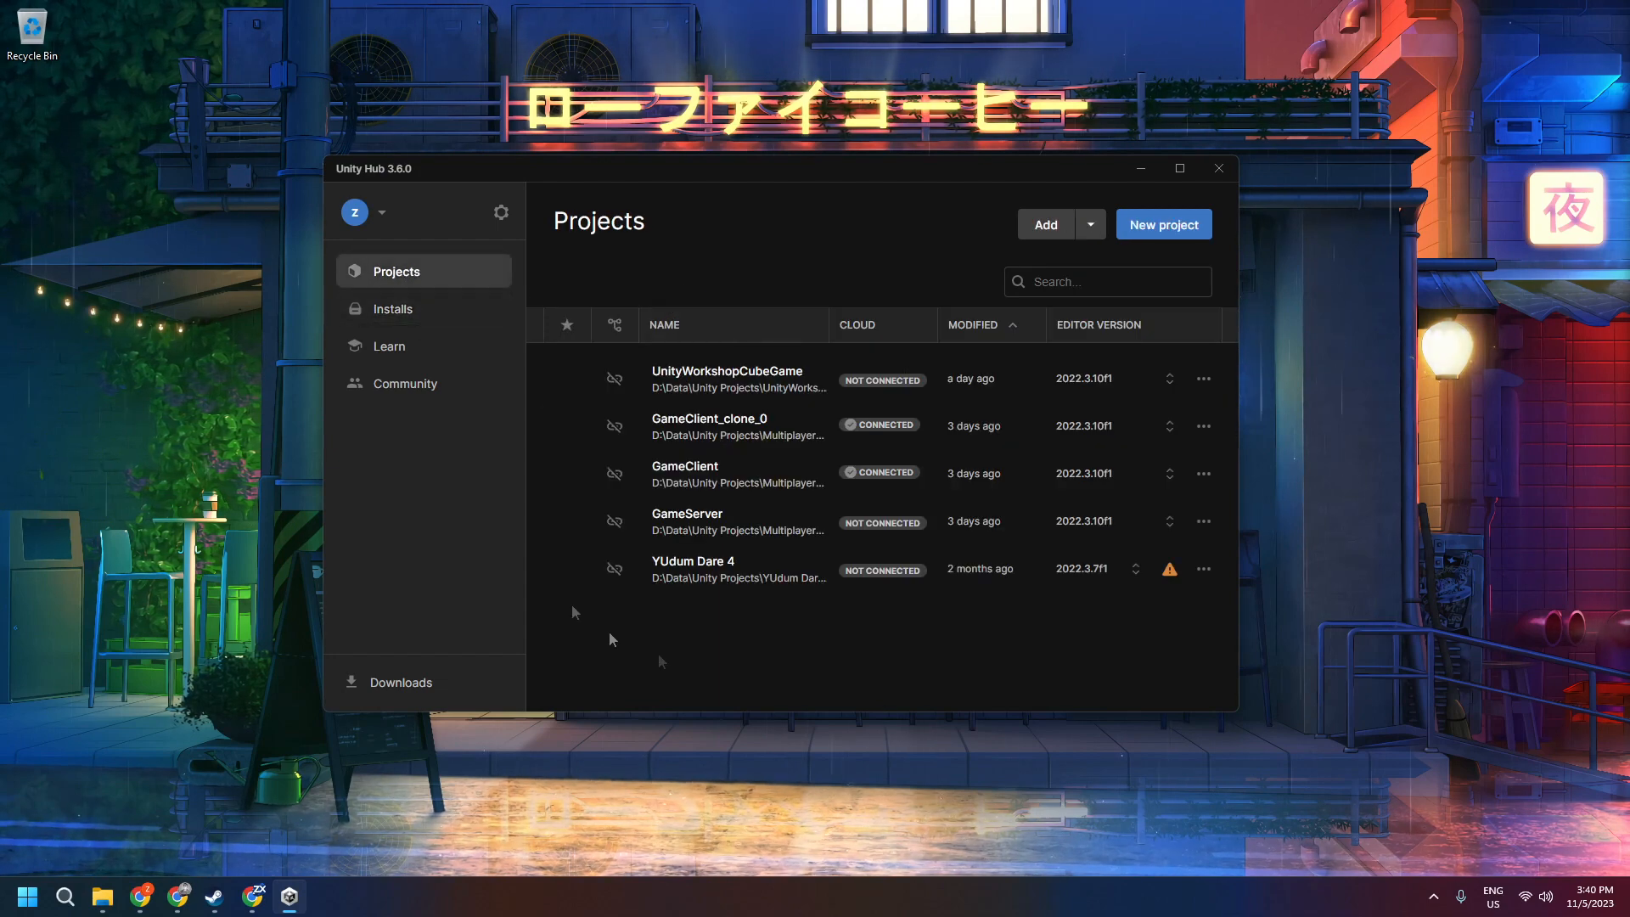
Begin a new project for editor version 2022.3.10f1 with the 3D (URP) core template
{"action": "left_click", "coordinate": [1173, 226]}
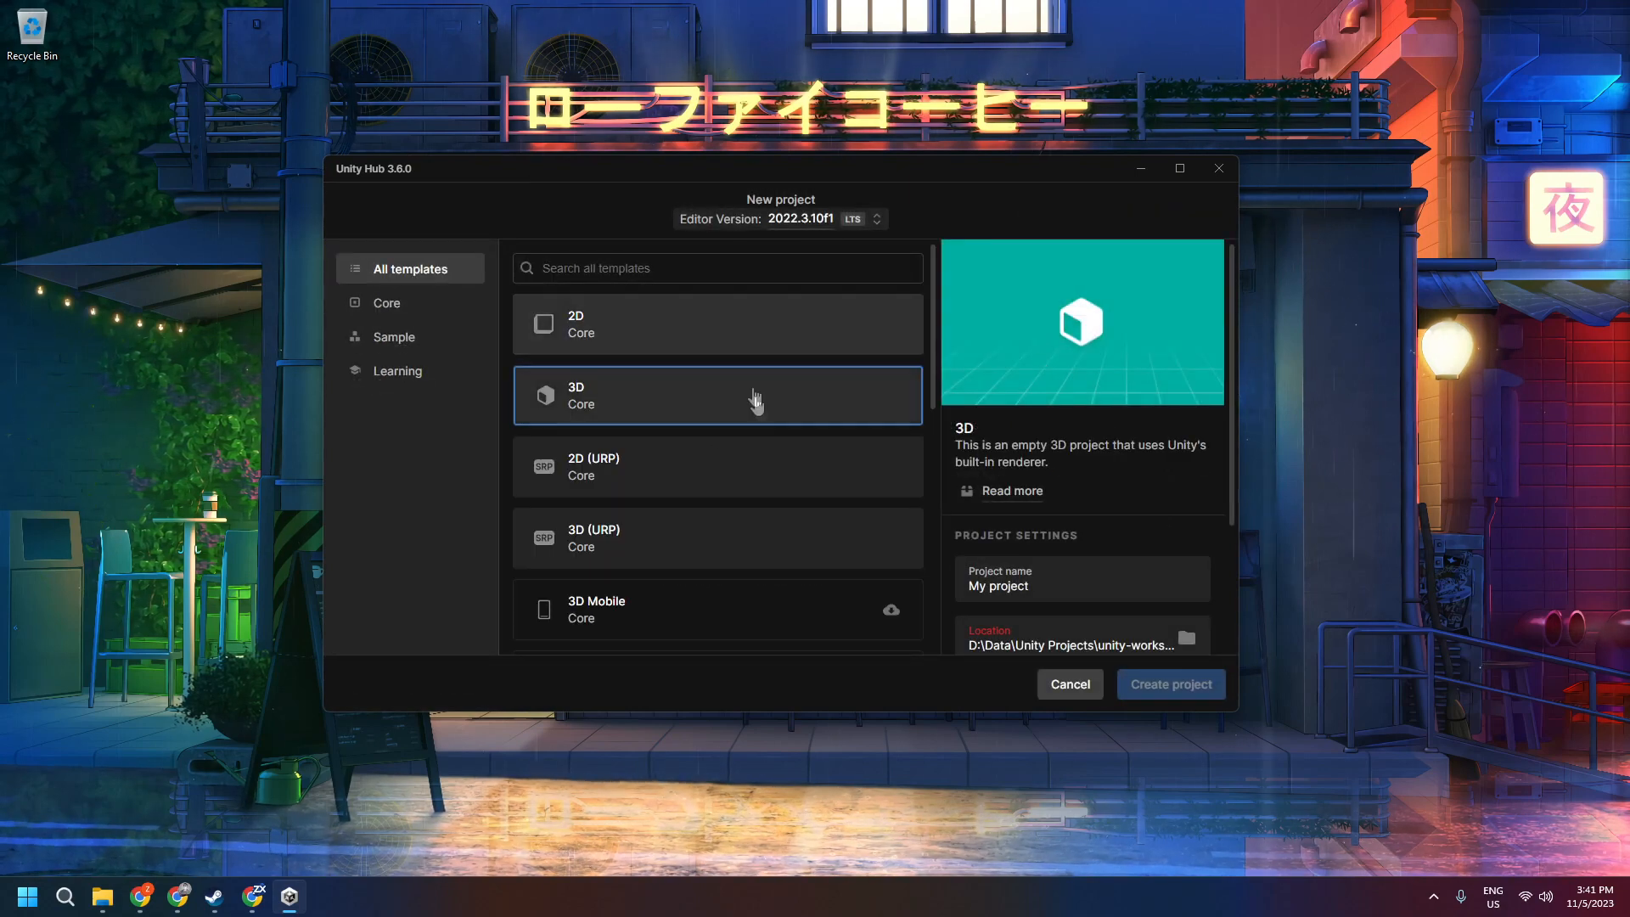
{"action": "left_click", "coordinate": [695, 553]}
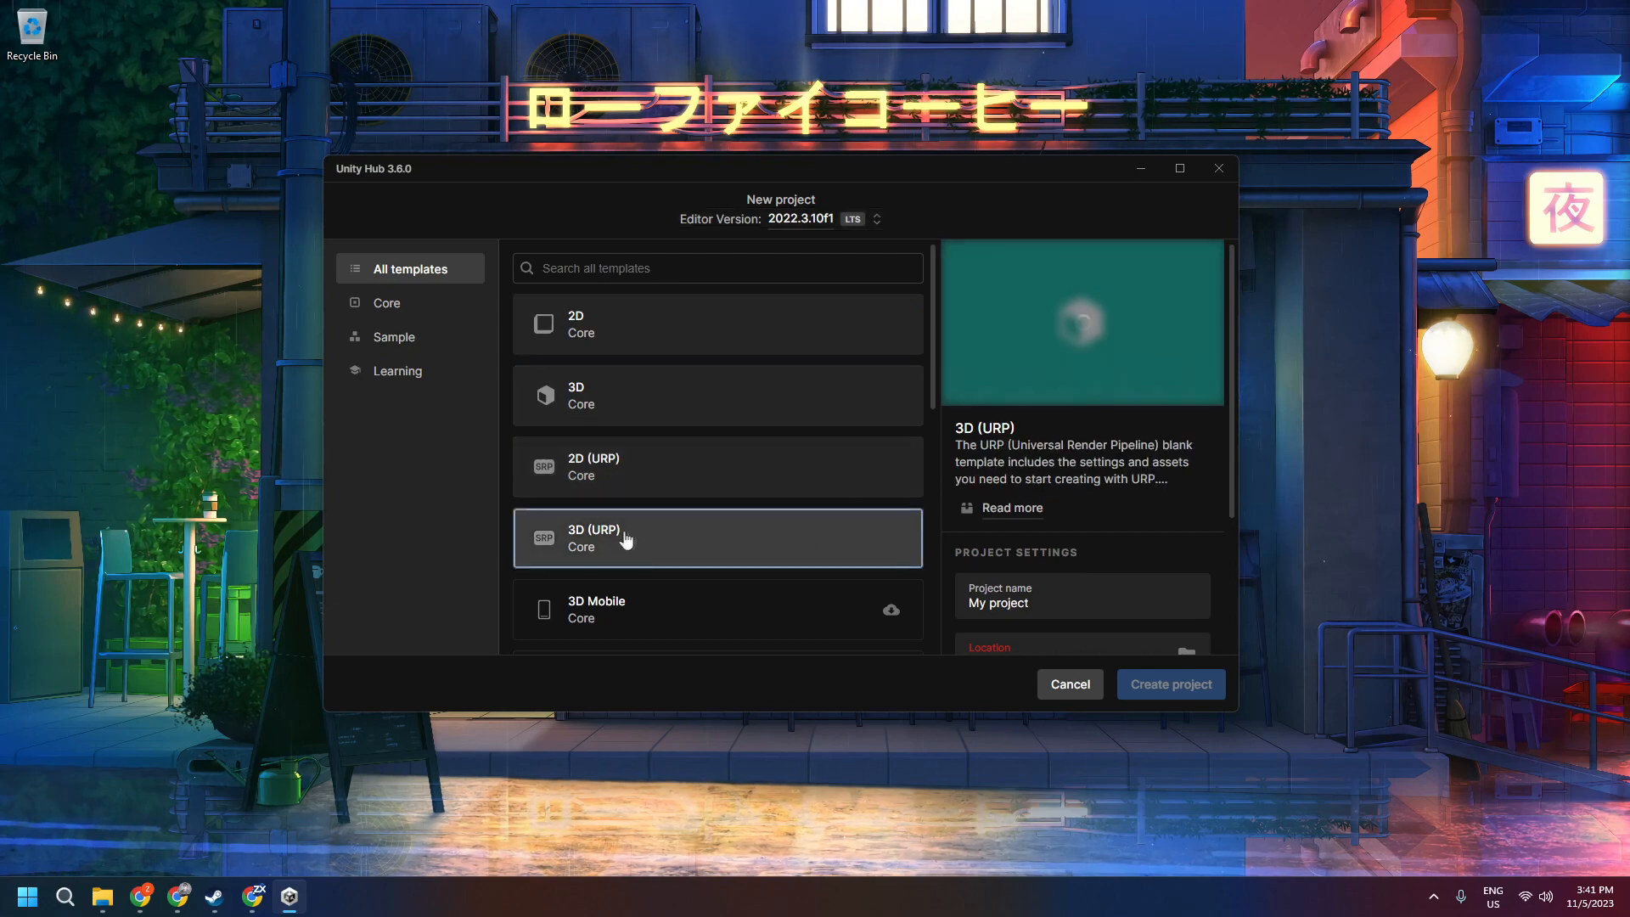
{"action": "scroll", "coordinate": [922, 563], "scroll_direction": "down", "scroll_amount": 5}
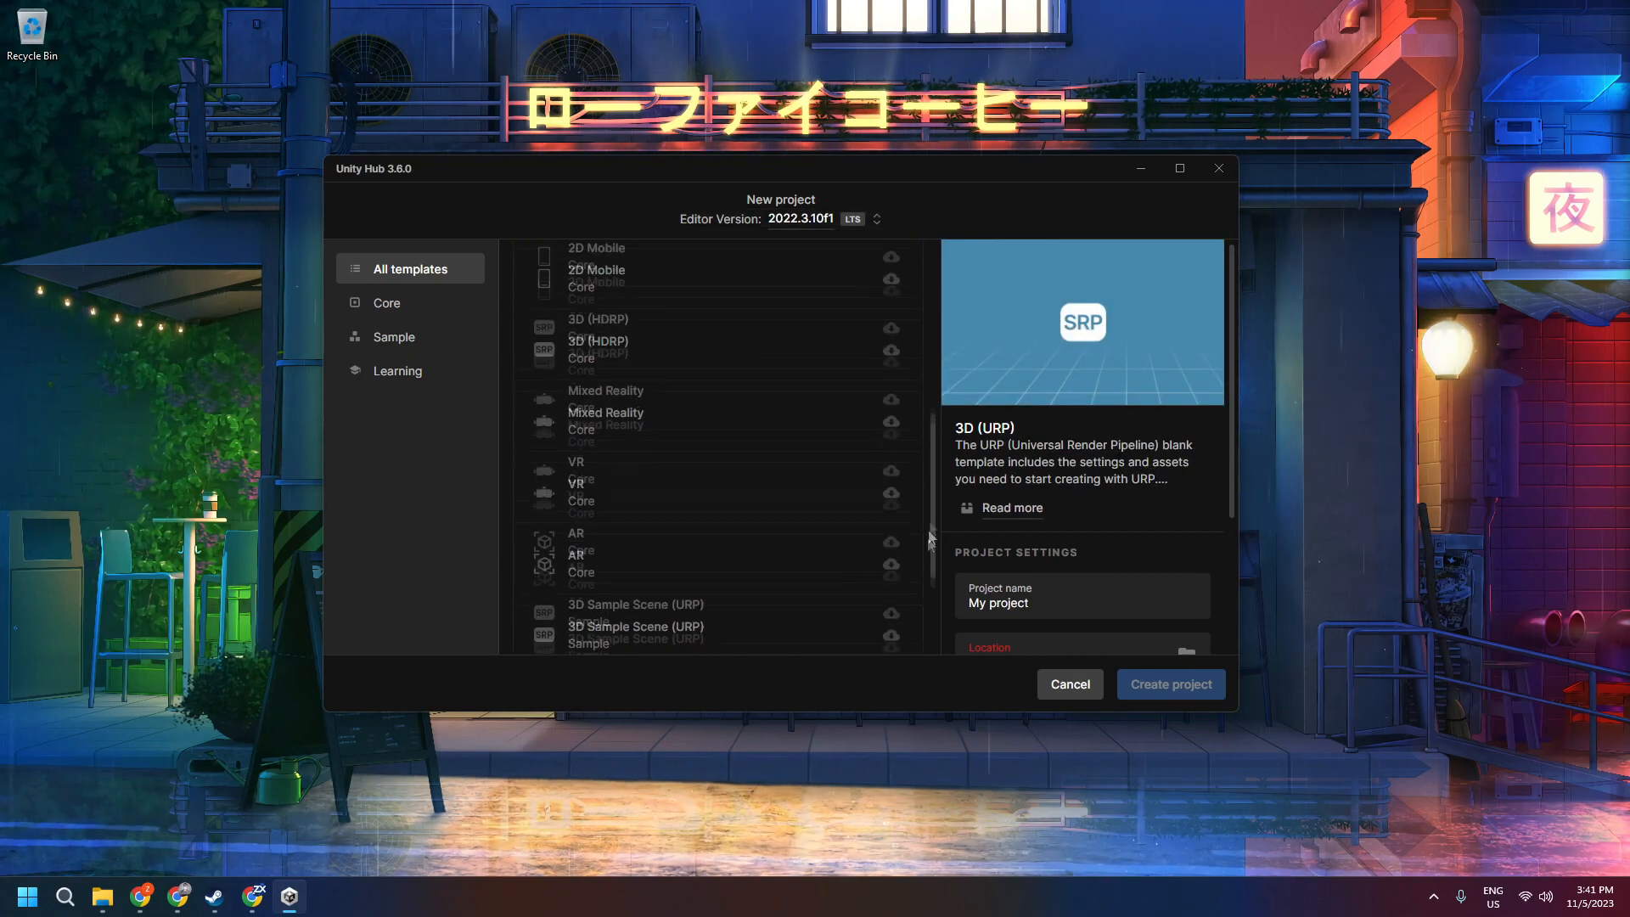
{"action": "scroll", "coordinate": [930, 415], "scroll_direction": "up", "scroll_amount": 5}
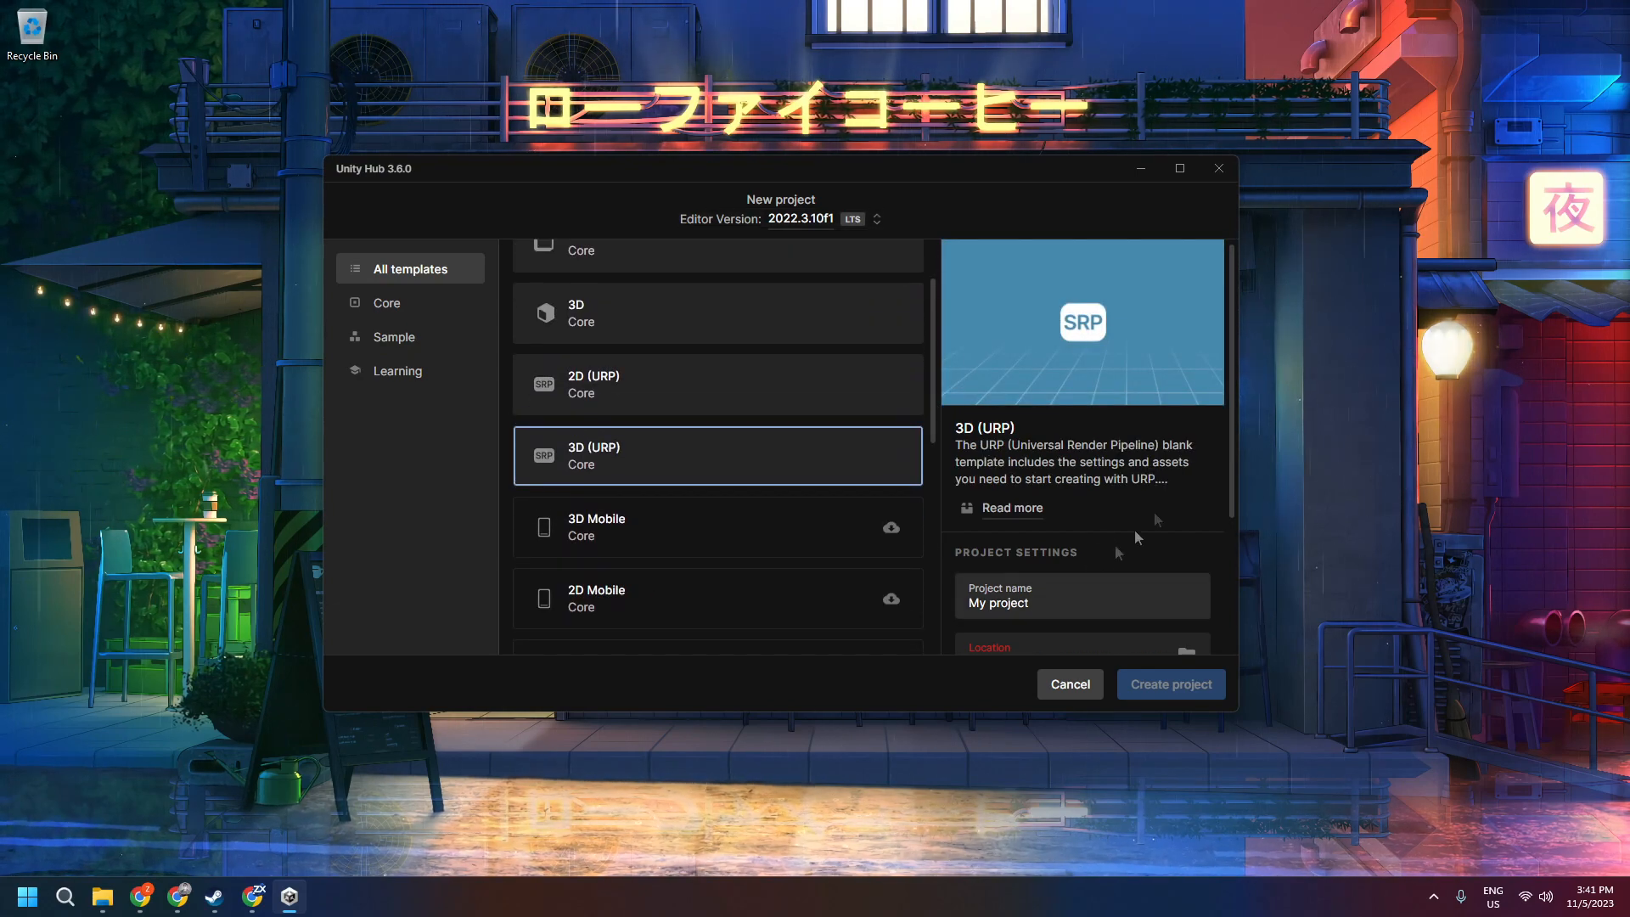
Name the new project "GDYU Unity Workshop" in the project settings
{"action": "left_click_drag", "start_coordinate": [1227, 430], "coordinate": [1228, 566]}
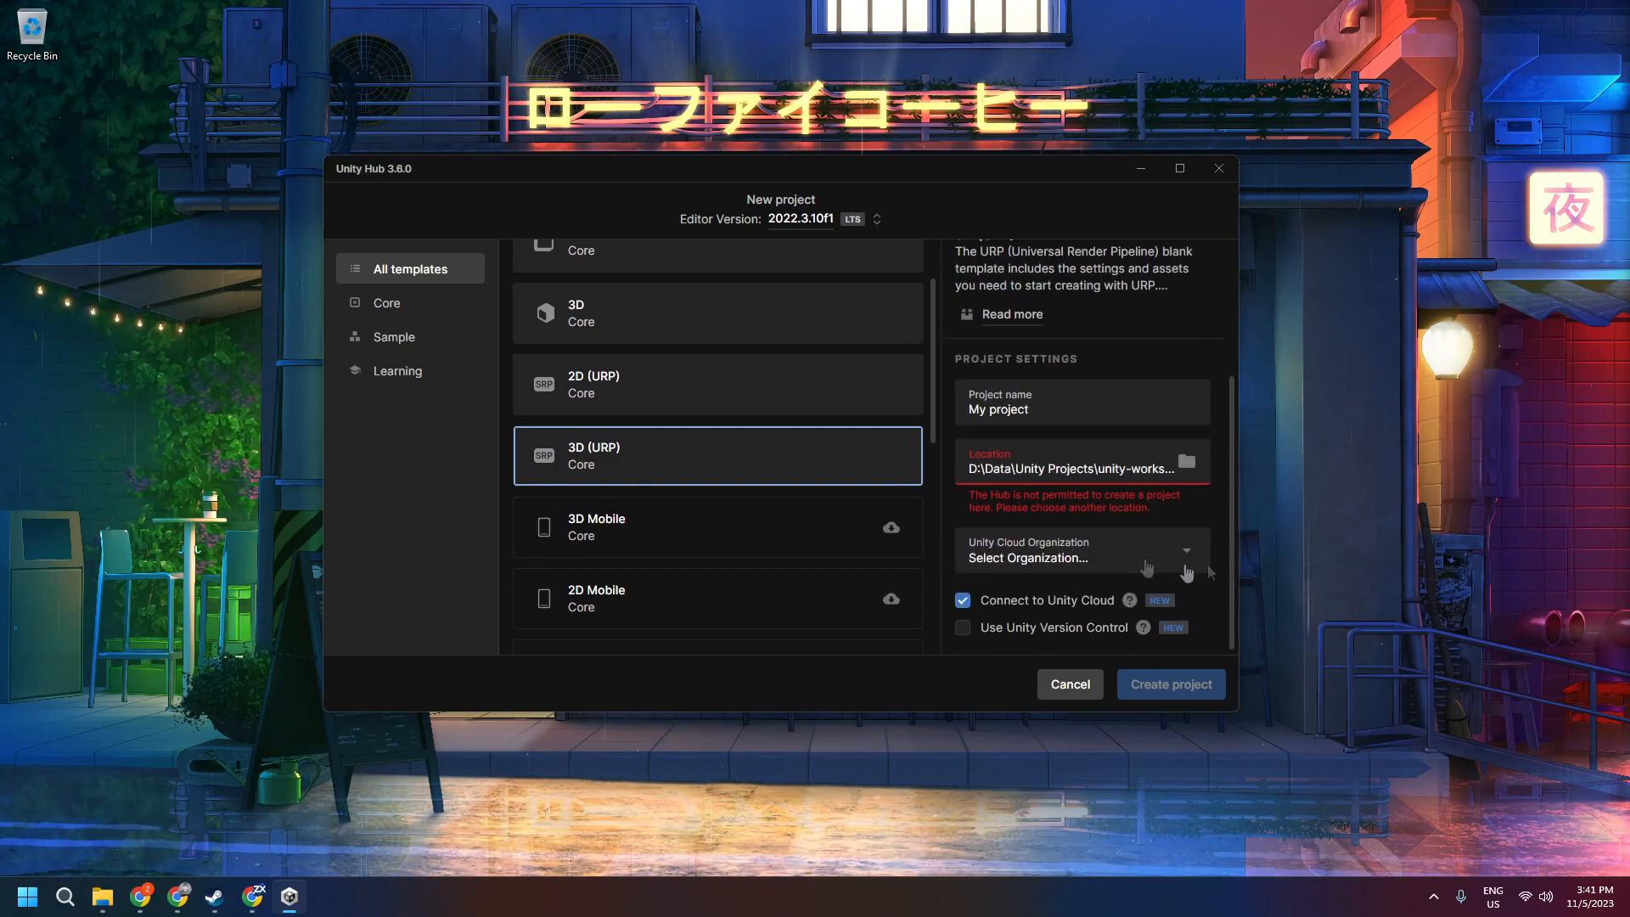
{"action": "left_click", "coordinate": [1150, 422]}
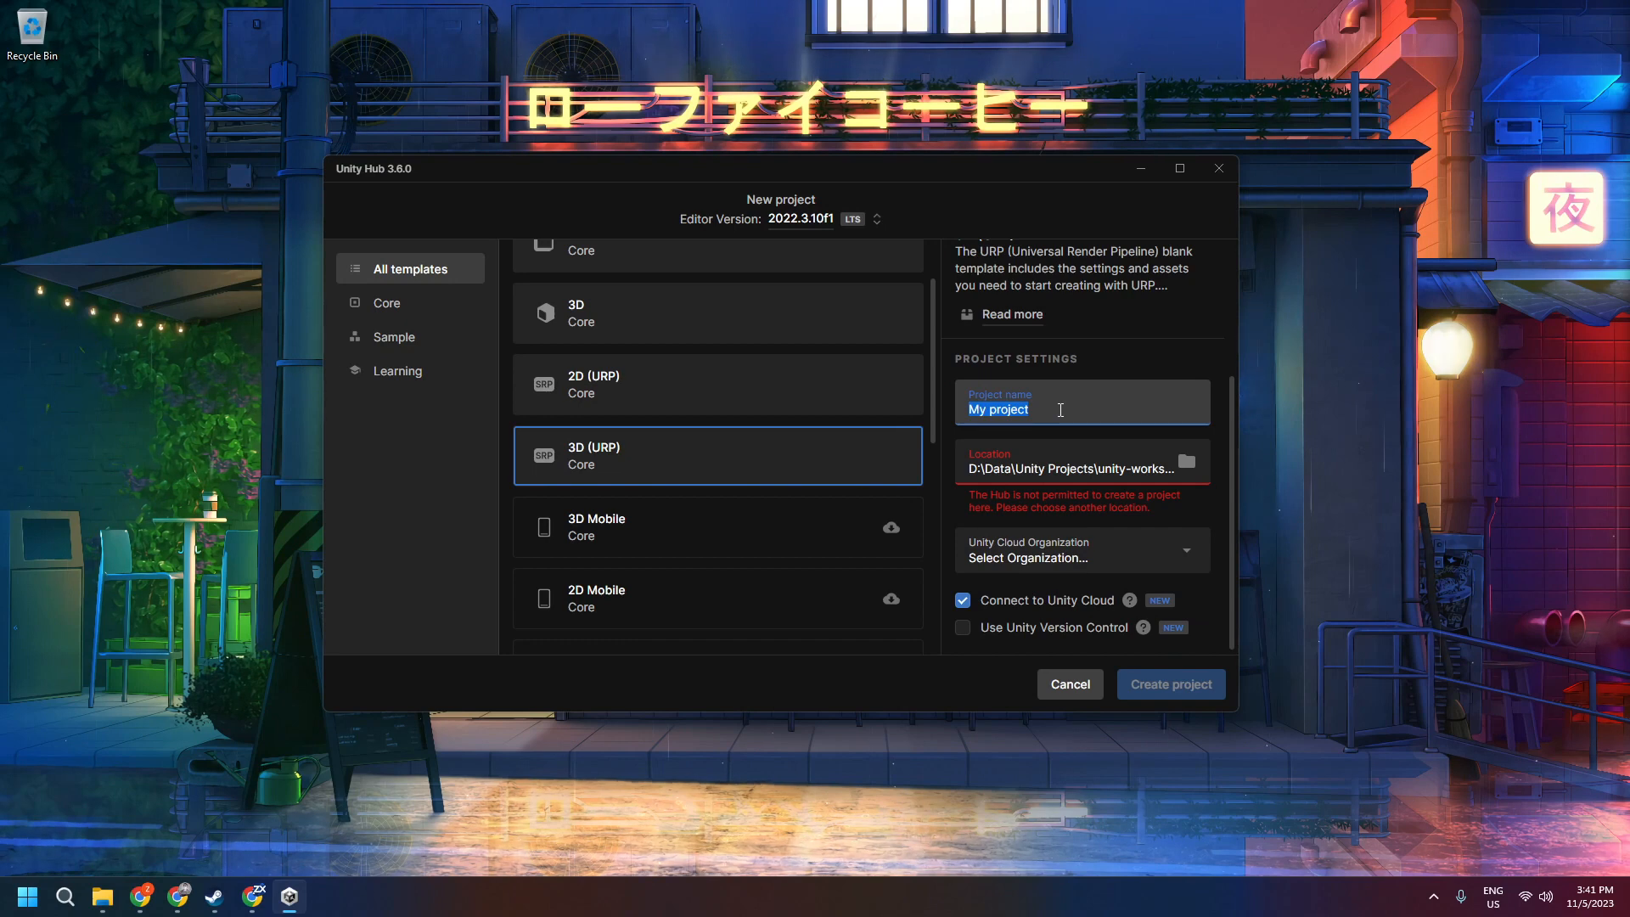
{"action": "type", "text": "GDYU "}
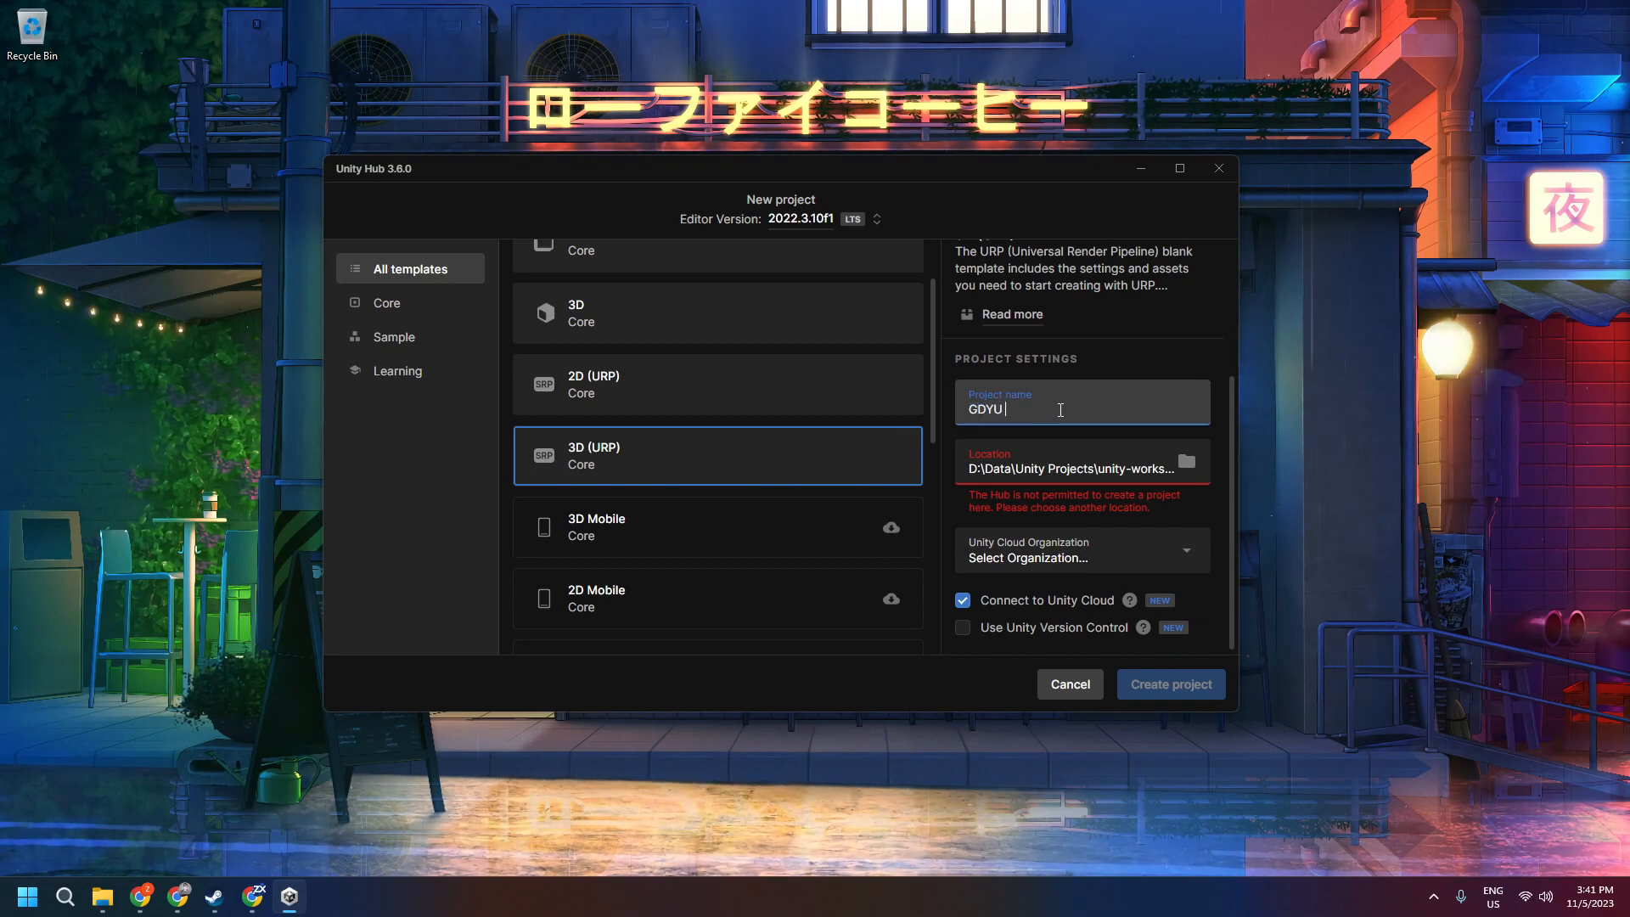
{"action": "type", "text": "Unity Workshop"}
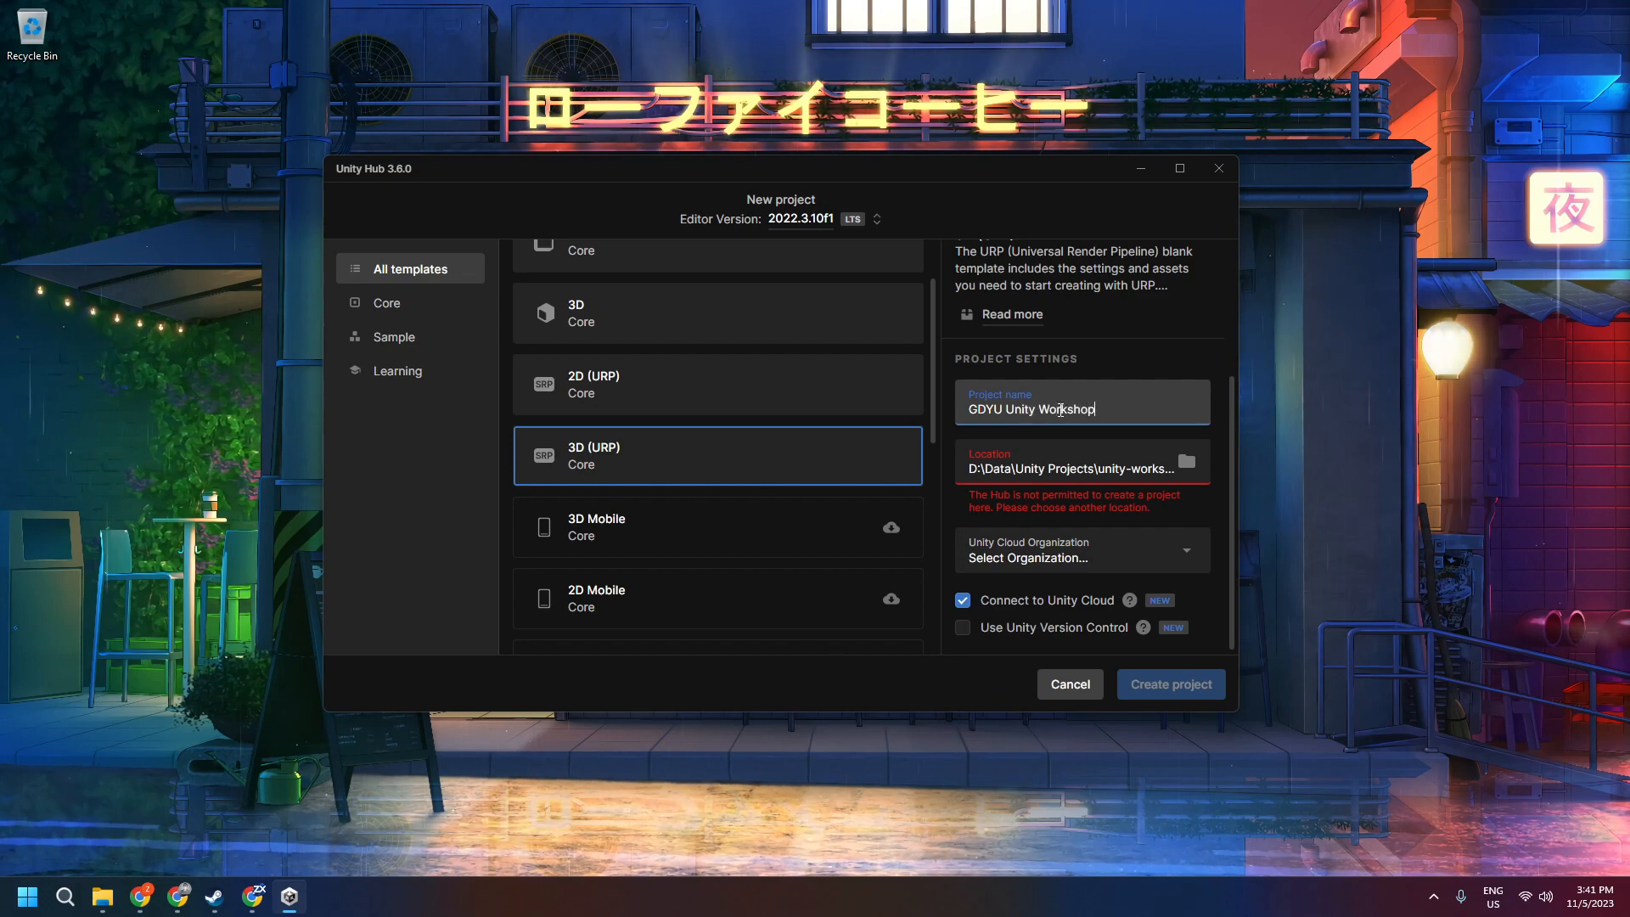
Set the new project's location to the D:\Data\Unity Projects folder
{"action": "left_click", "coordinate": [1186, 462]}
{"action": "left_click", "coordinate": [638, 204]}
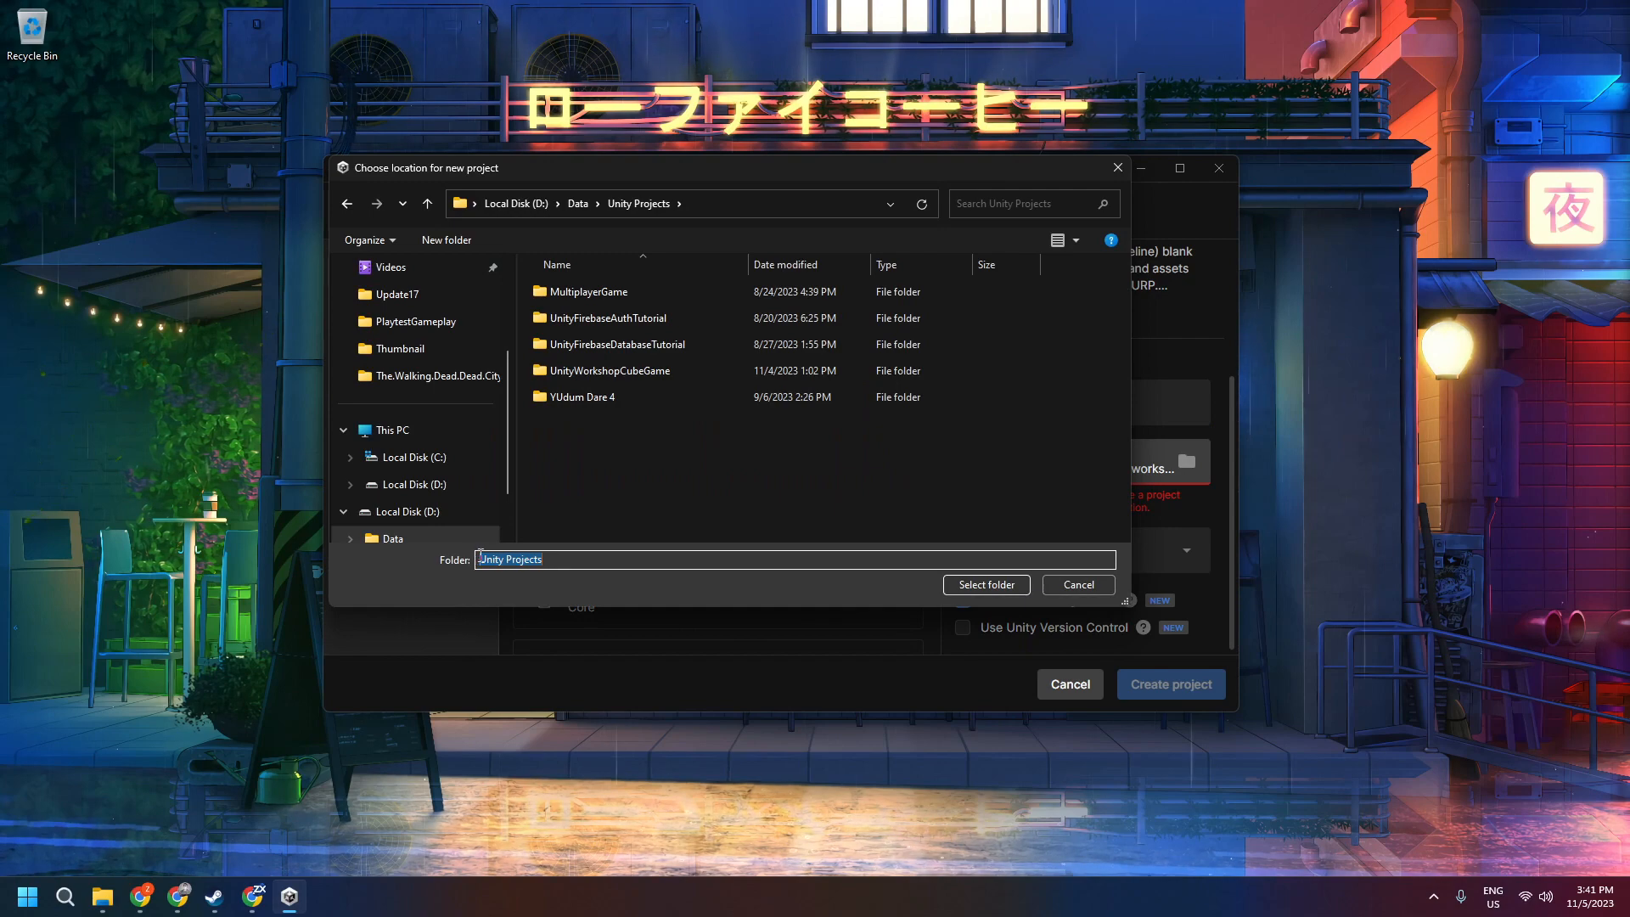
{"action": "left_click", "coordinate": [602, 565]}
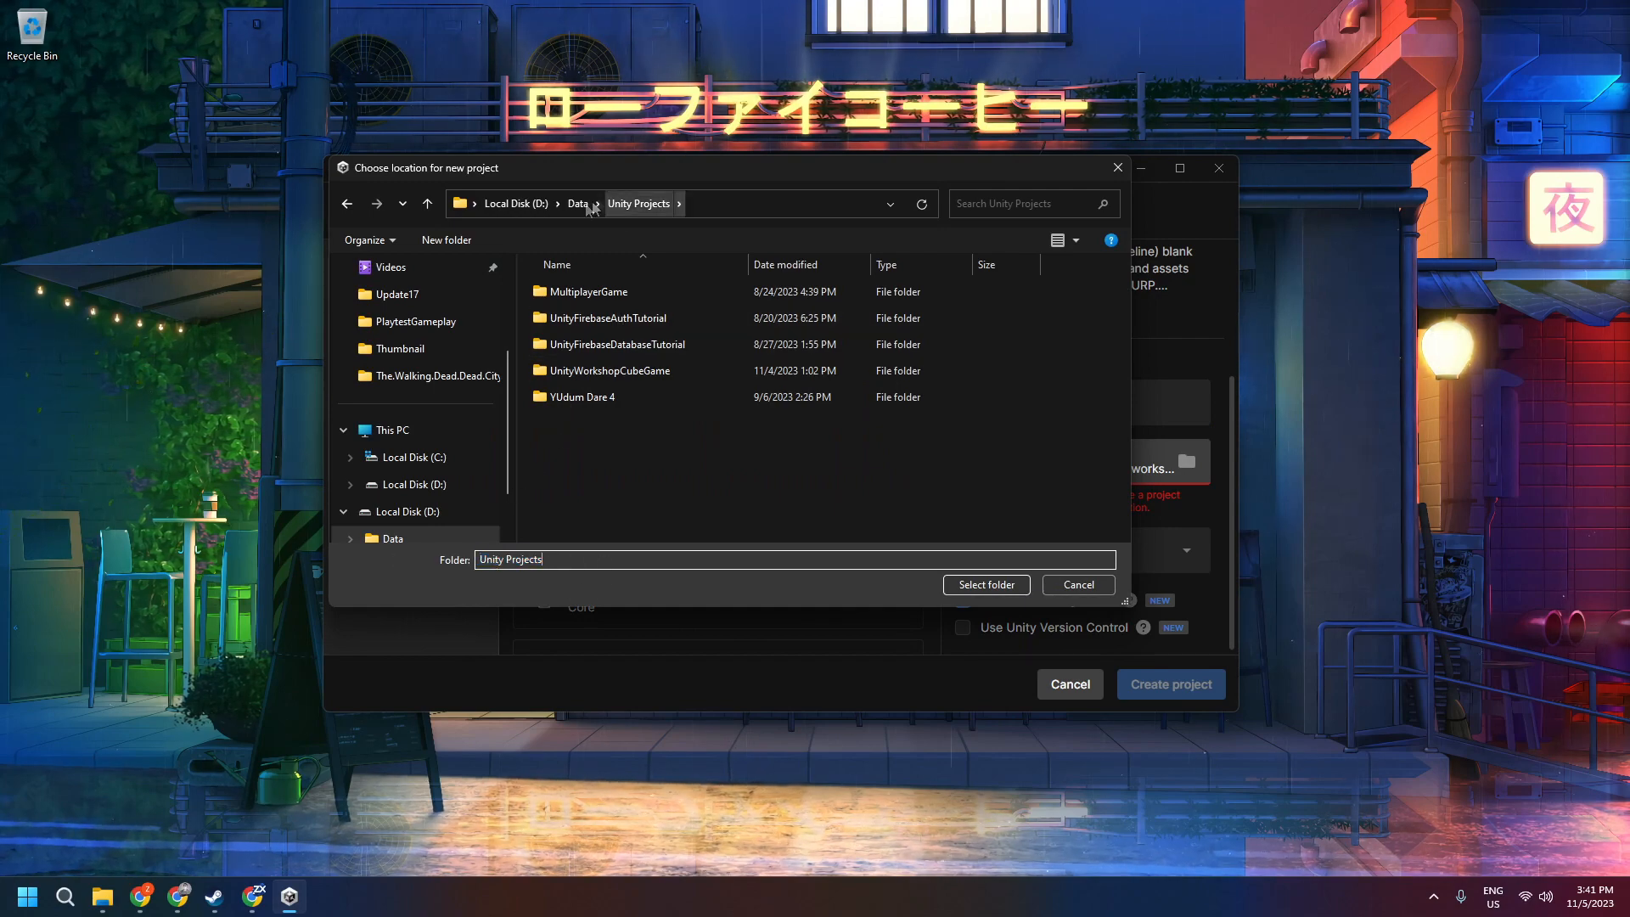
{"action": "left_click", "coordinate": [987, 585]}
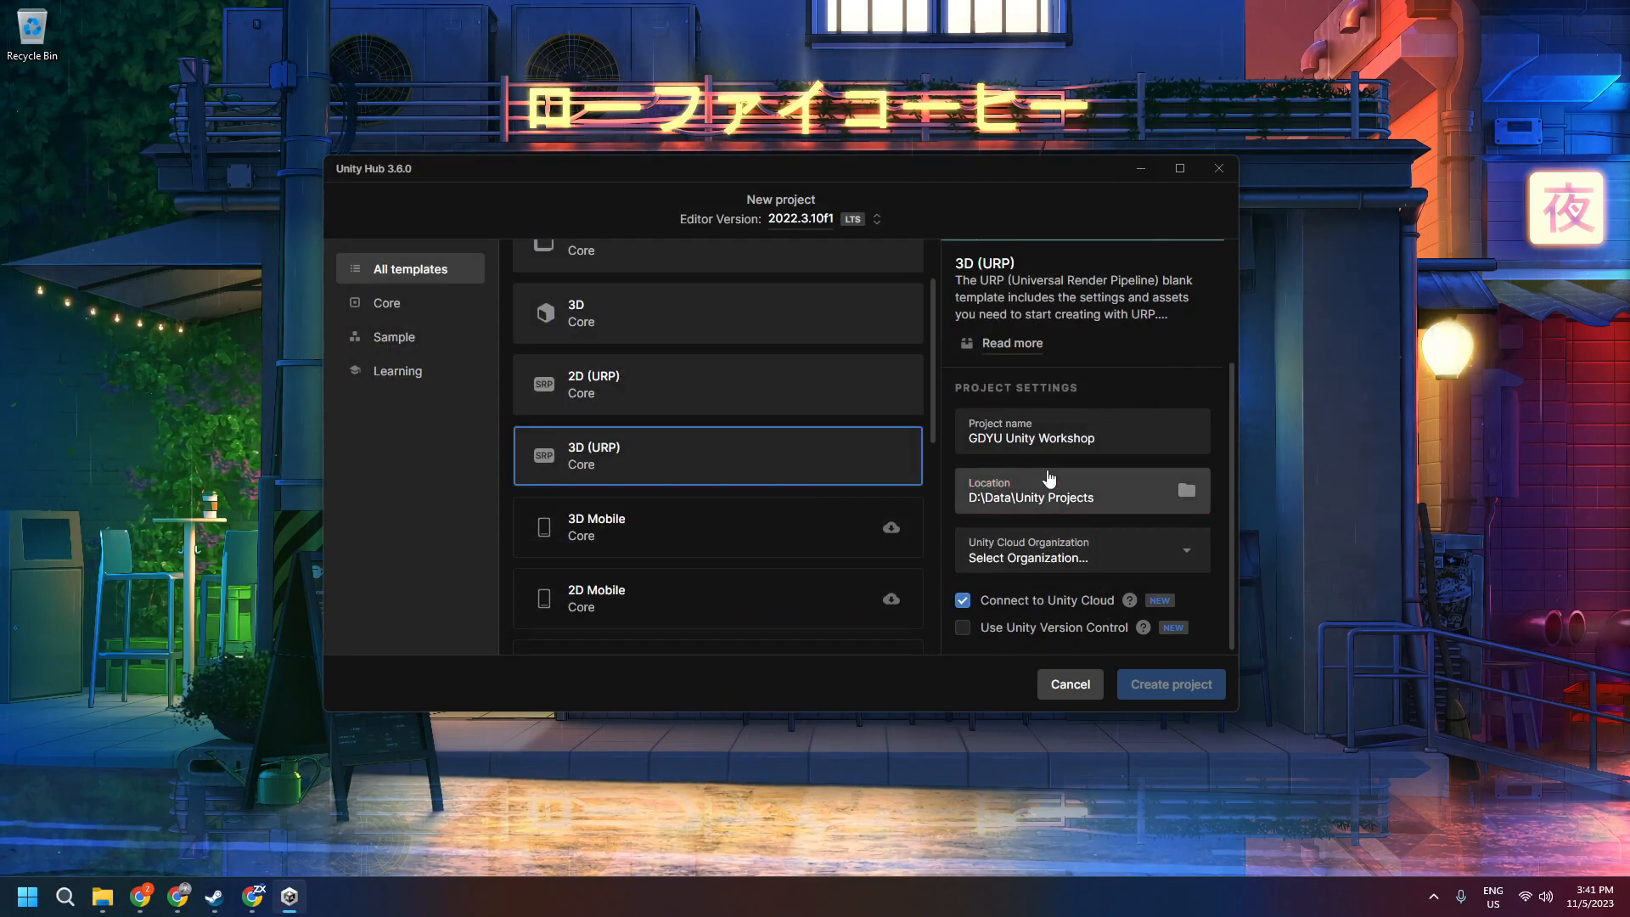
Assign the AS Publisher cloud organization, turn off Connect to Unity Cloud, and create the project
{"action": "left_click", "coordinate": [1181, 556]}
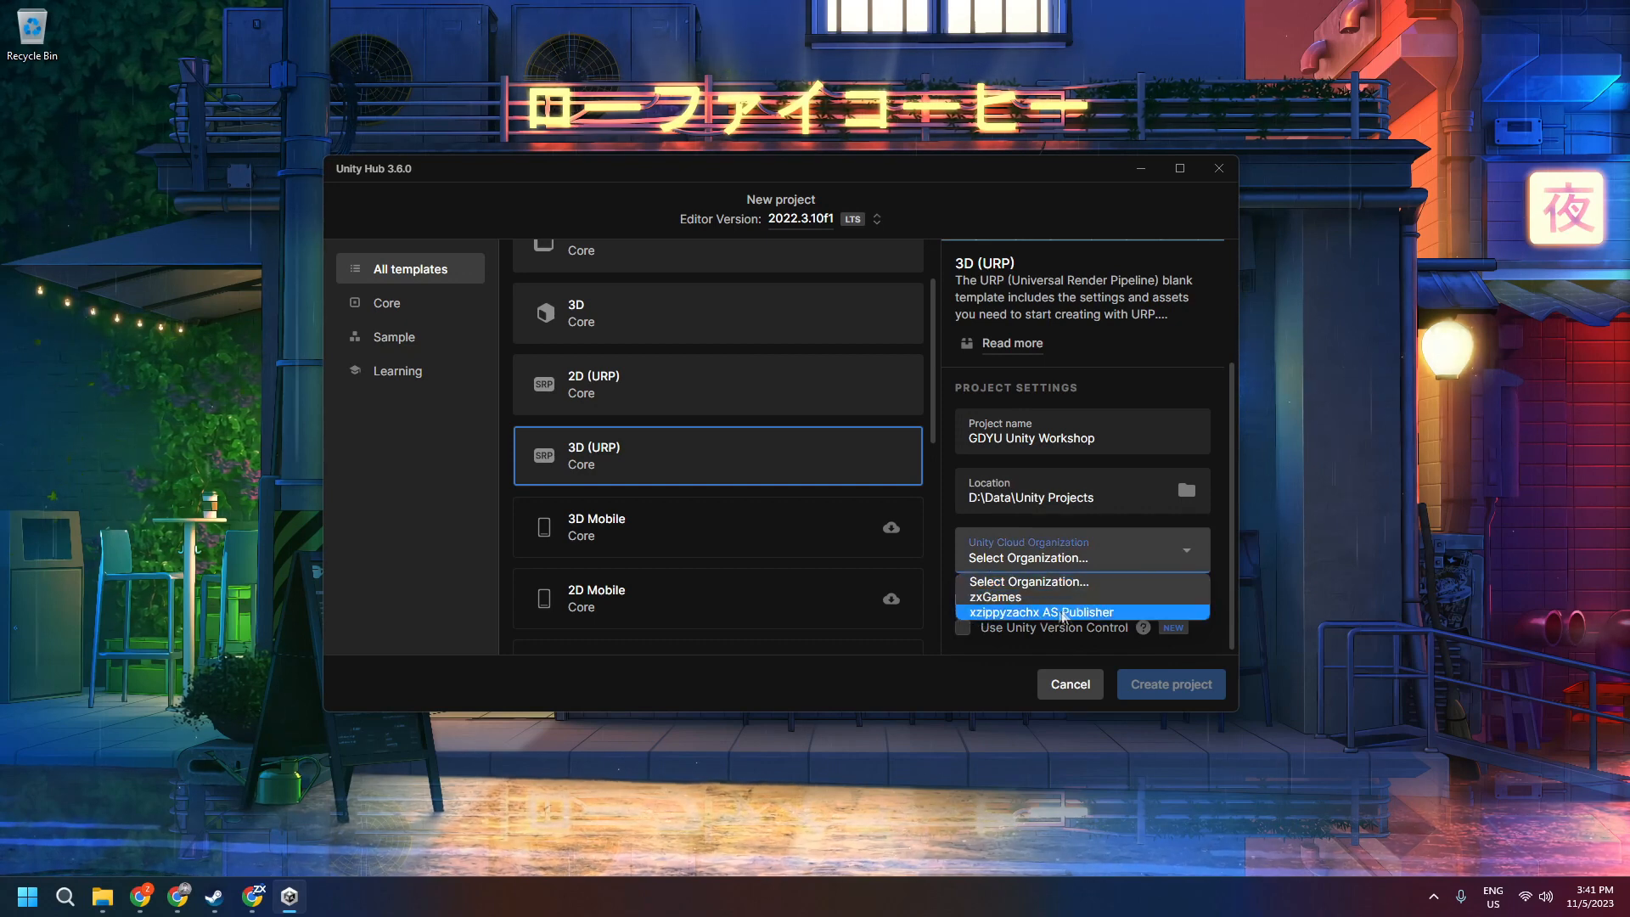
{"action": "left_click", "coordinate": [981, 612]}
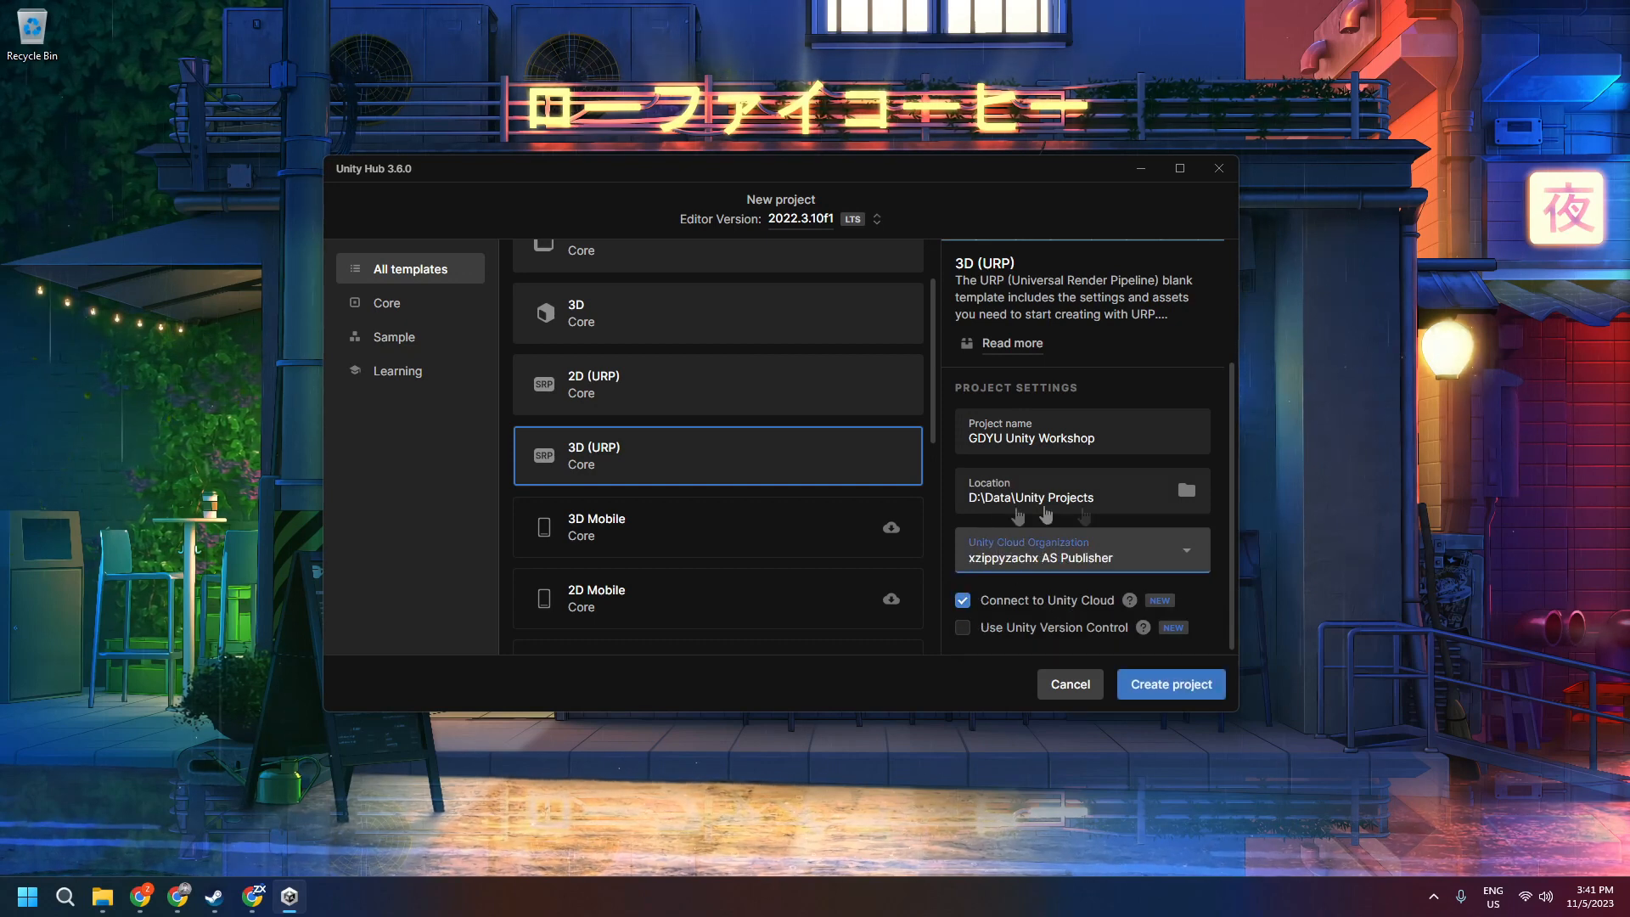
{"action": "left_click", "coordinate": [962, 600]}
{"action": "scroll", "coordinate": [1110, 622], "scroll_direction": "up", "scroll_amount": 1}
{"action": "scroll", "coordinate": [1121, 624], "scroll_direction": "down", "scroll_amount": 2}
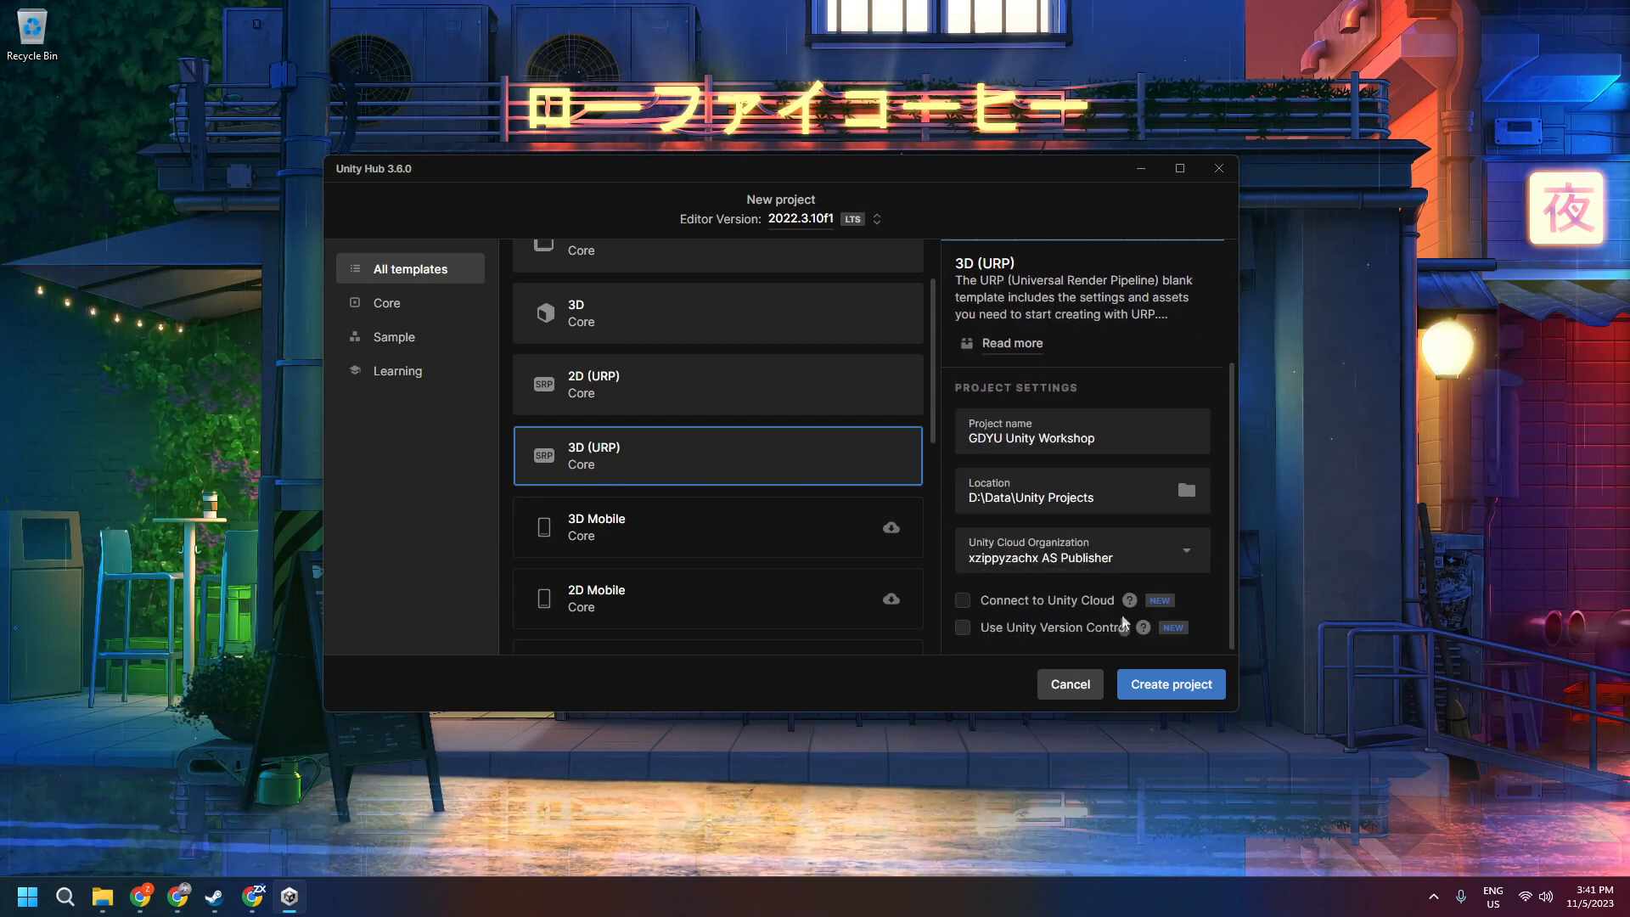
{"action": "left_click", "coordinate": [1169, 688]}
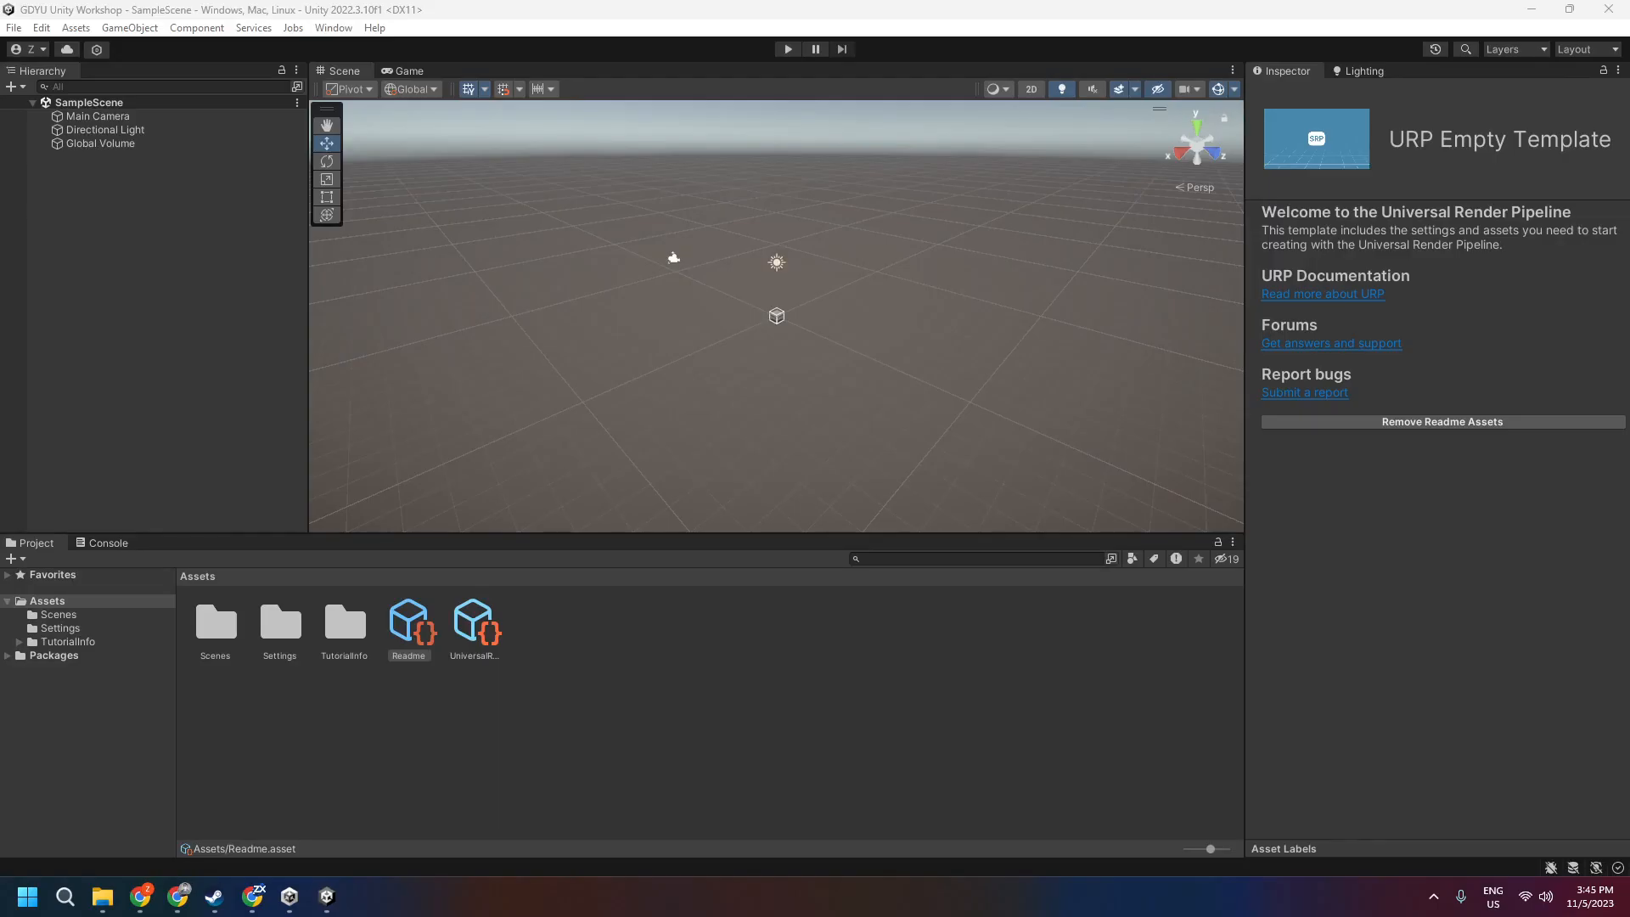
Remove the URP template's Readme assets from the project and confirm the removal
{"action": "left_click", "coordinate": [960, 650]}
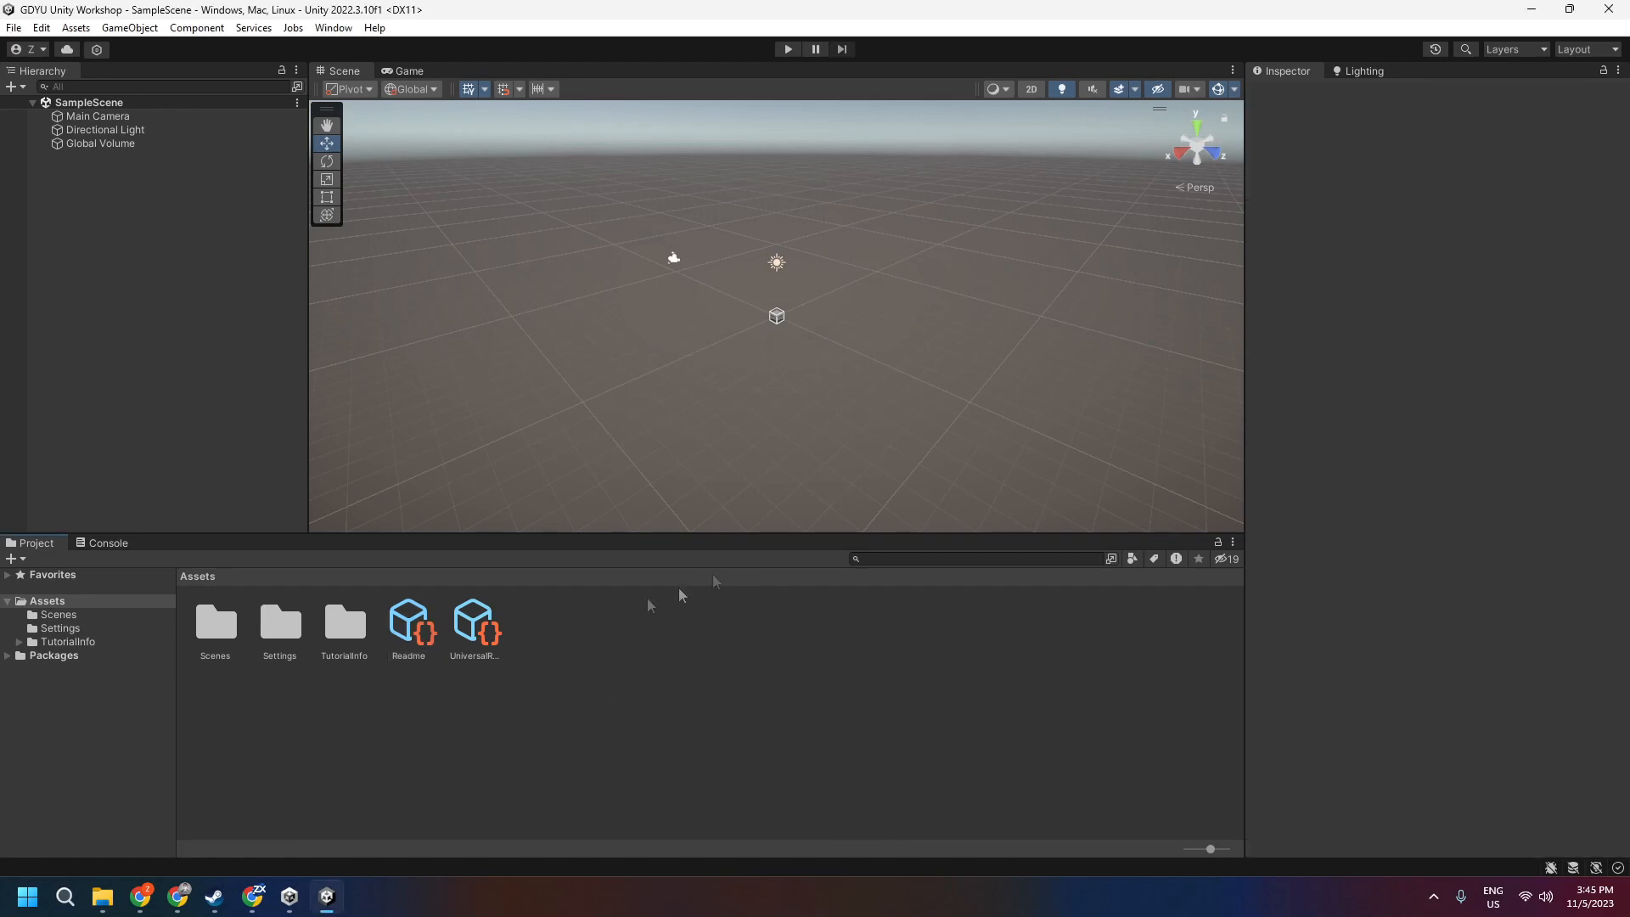
{"action": "left_click", "coordinate": [497, 627]}
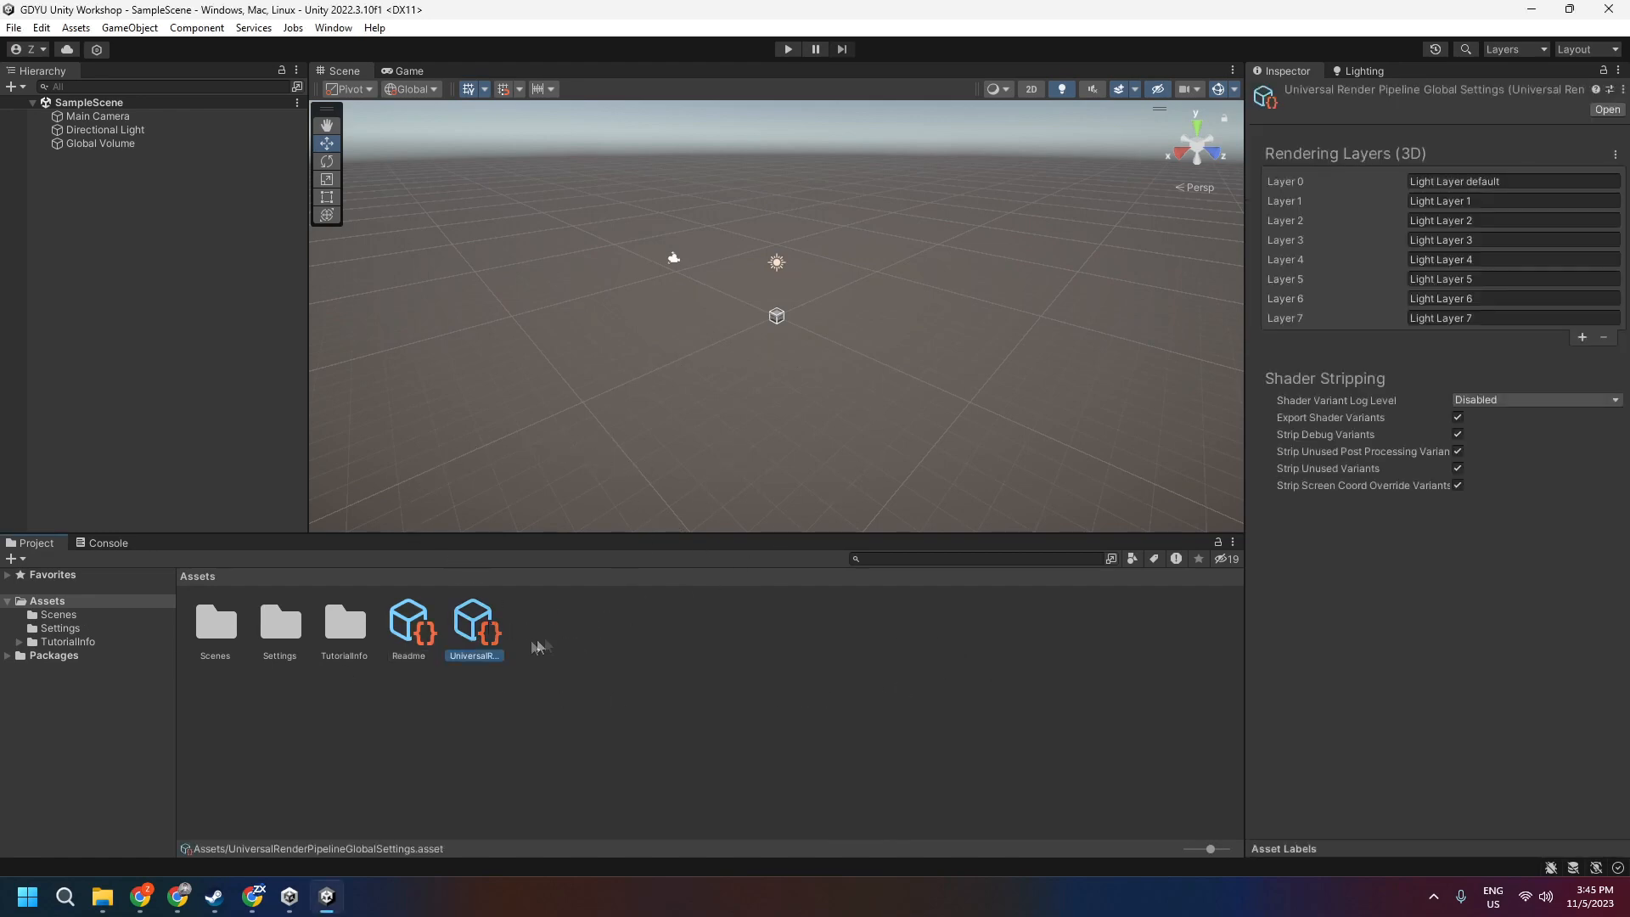
{"action": "left_click", "coordinate": [420, 635]}
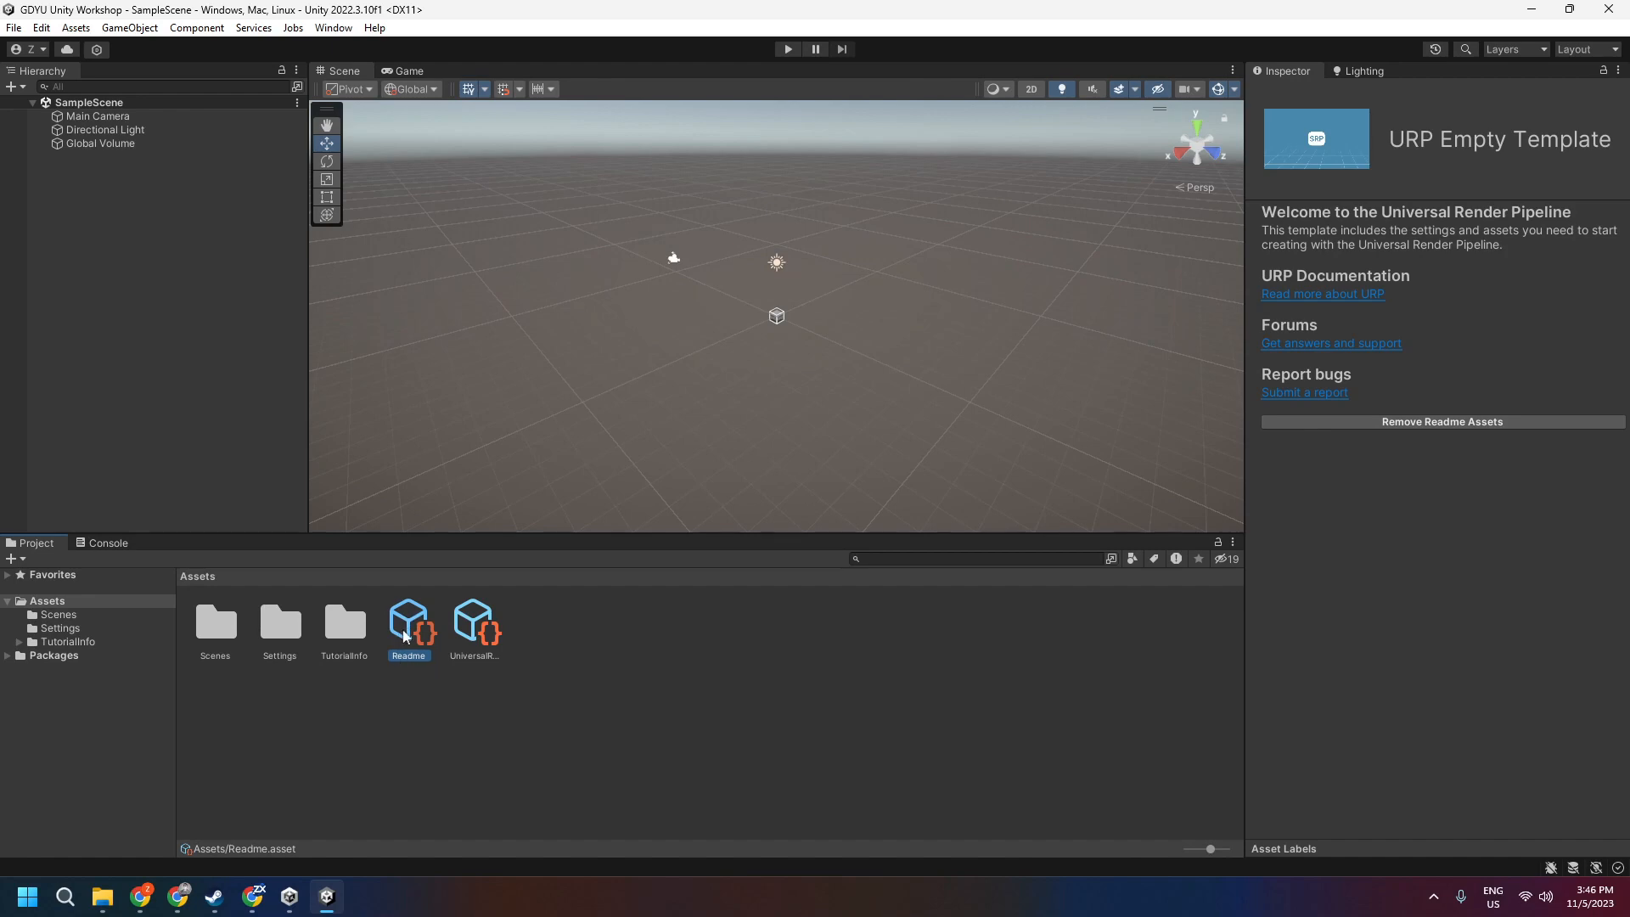
{"action": "left_click", "coordinate": [1400, 426]}
{"action": "left_click", "coordinate": [860, 481]}
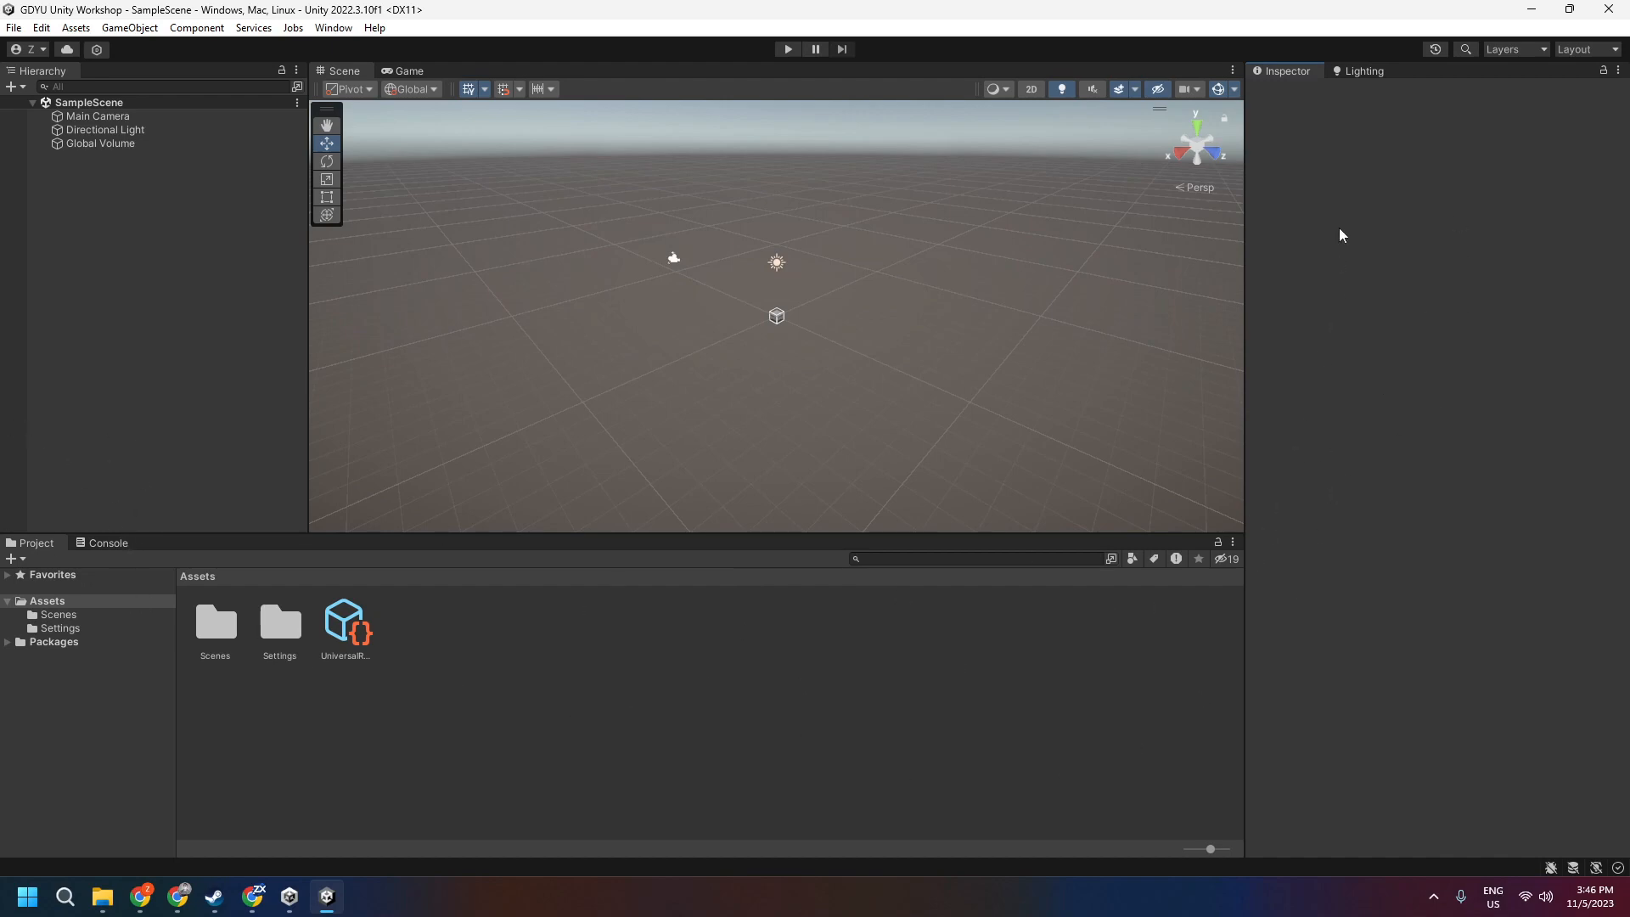
Try the Main, 4 Split, 2 by 3 and Wide editor layouts and settle on the Default layout
{"action": "left_click", "coordinate": [1580, 53]}
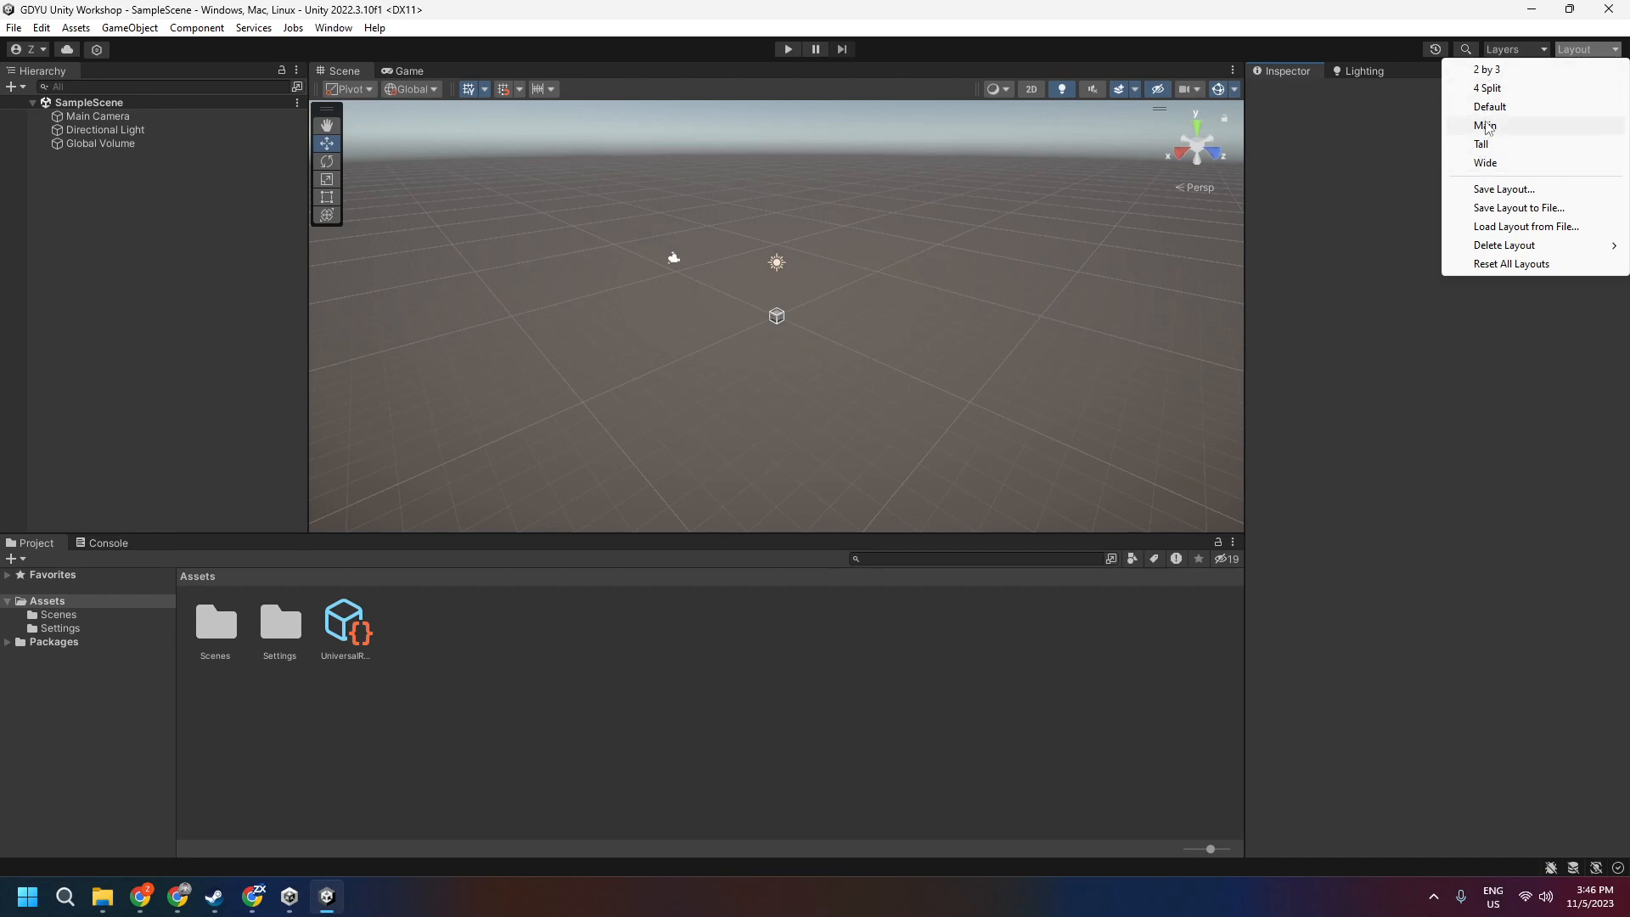
{"action": "left_click", "coordinate": [1484, 126]}
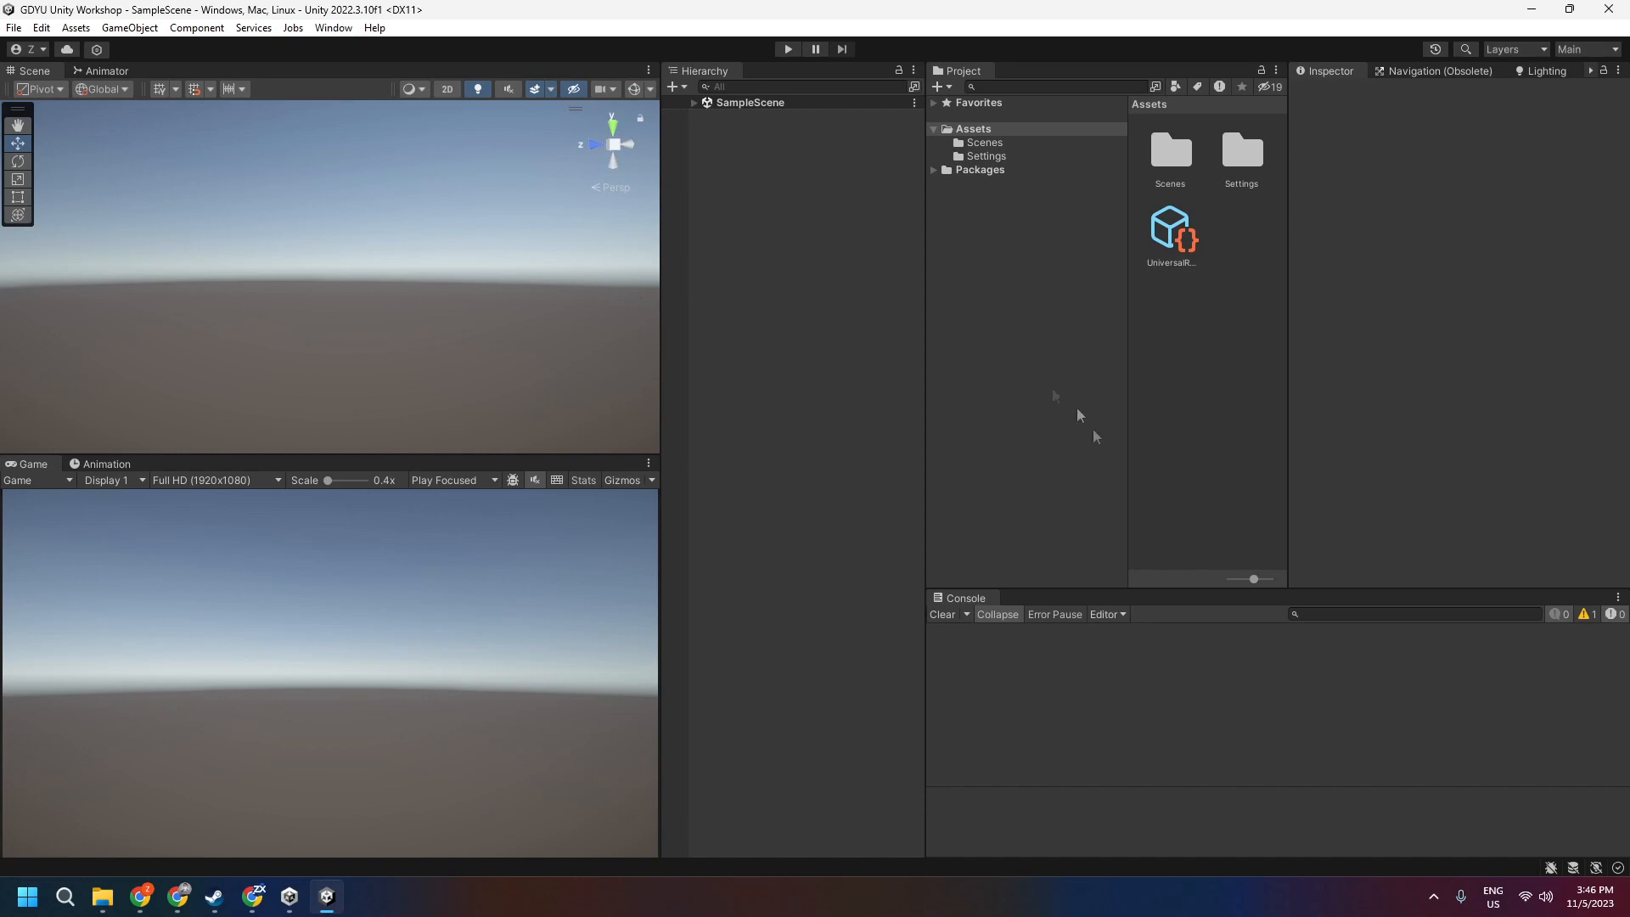
{"action": "left_click", "coordinate": [1584, 49]}
{"action": "left_click", "coordinate": [1528, 70]}
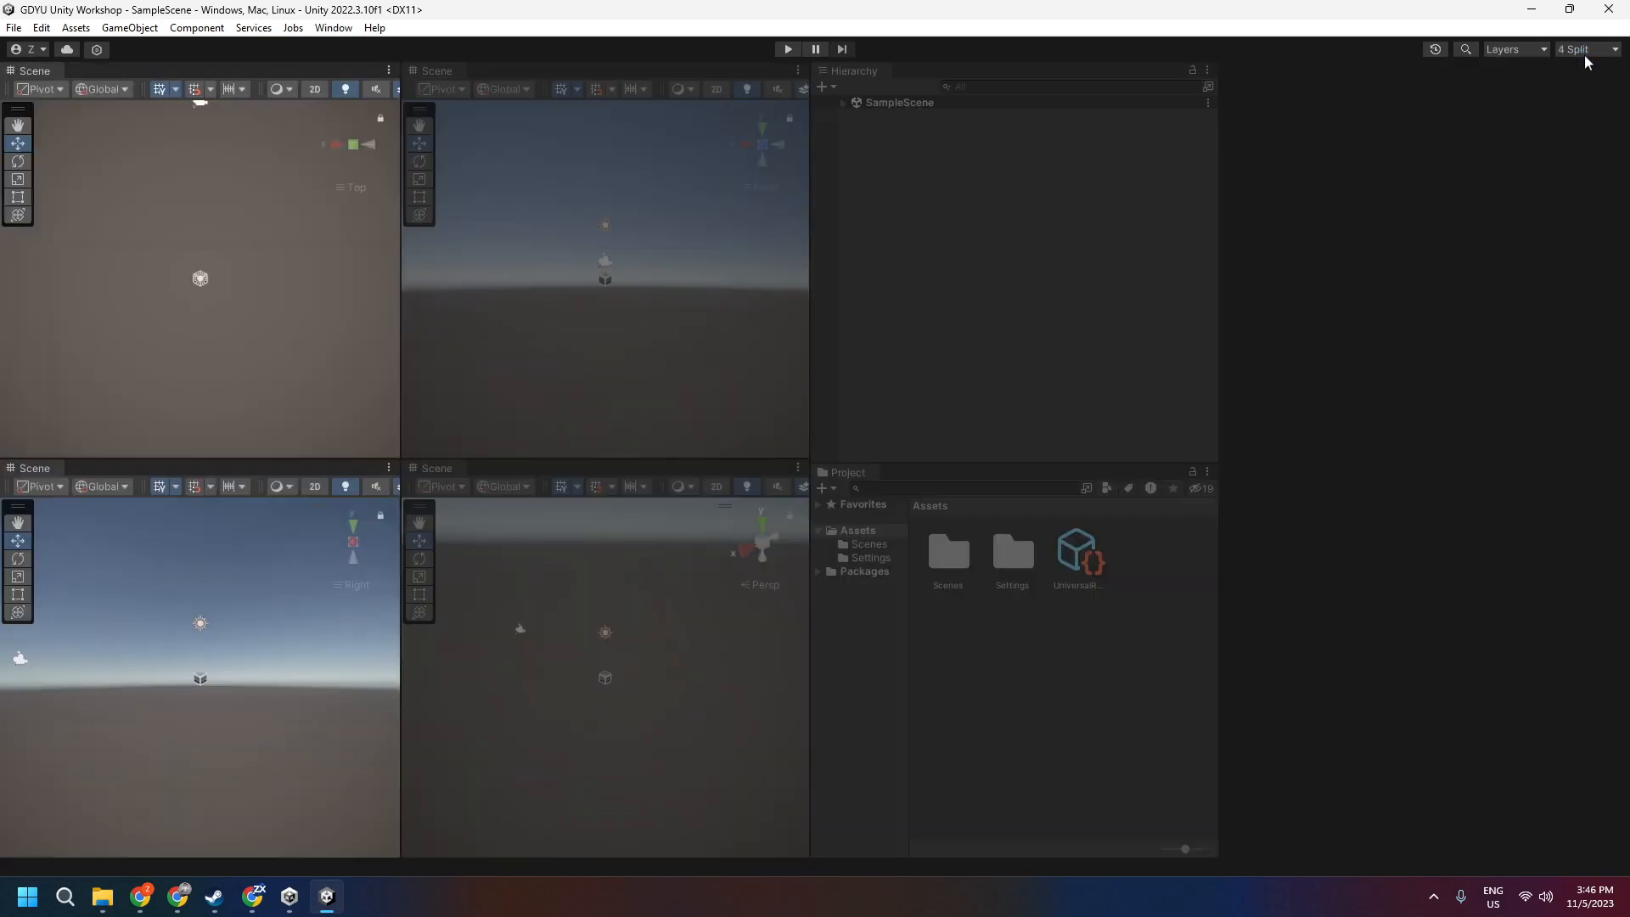
{"action": "left_click", "coordinate": [1579, 51]}
{"action": "left_click", "coordinate": [1576, 66]}
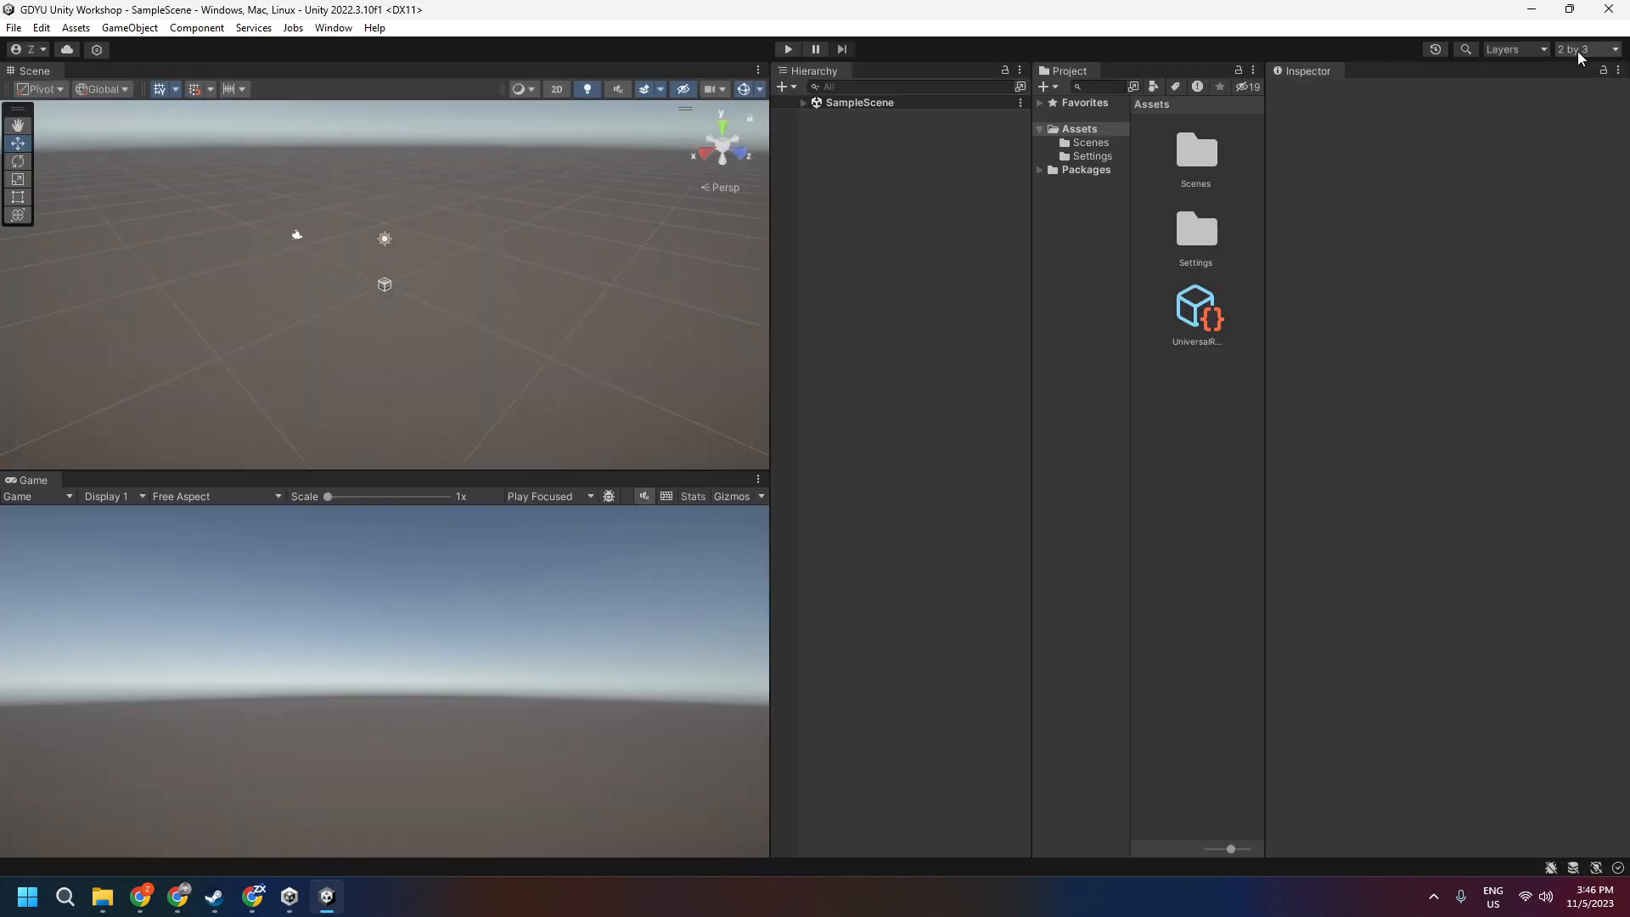
{"action": "left_click", "coordinate": [1576, 51]}
{"action": "left_click", "coordinate": [1476, 164]}
{"action": "left_click", "coordinate": [1583, 49]}
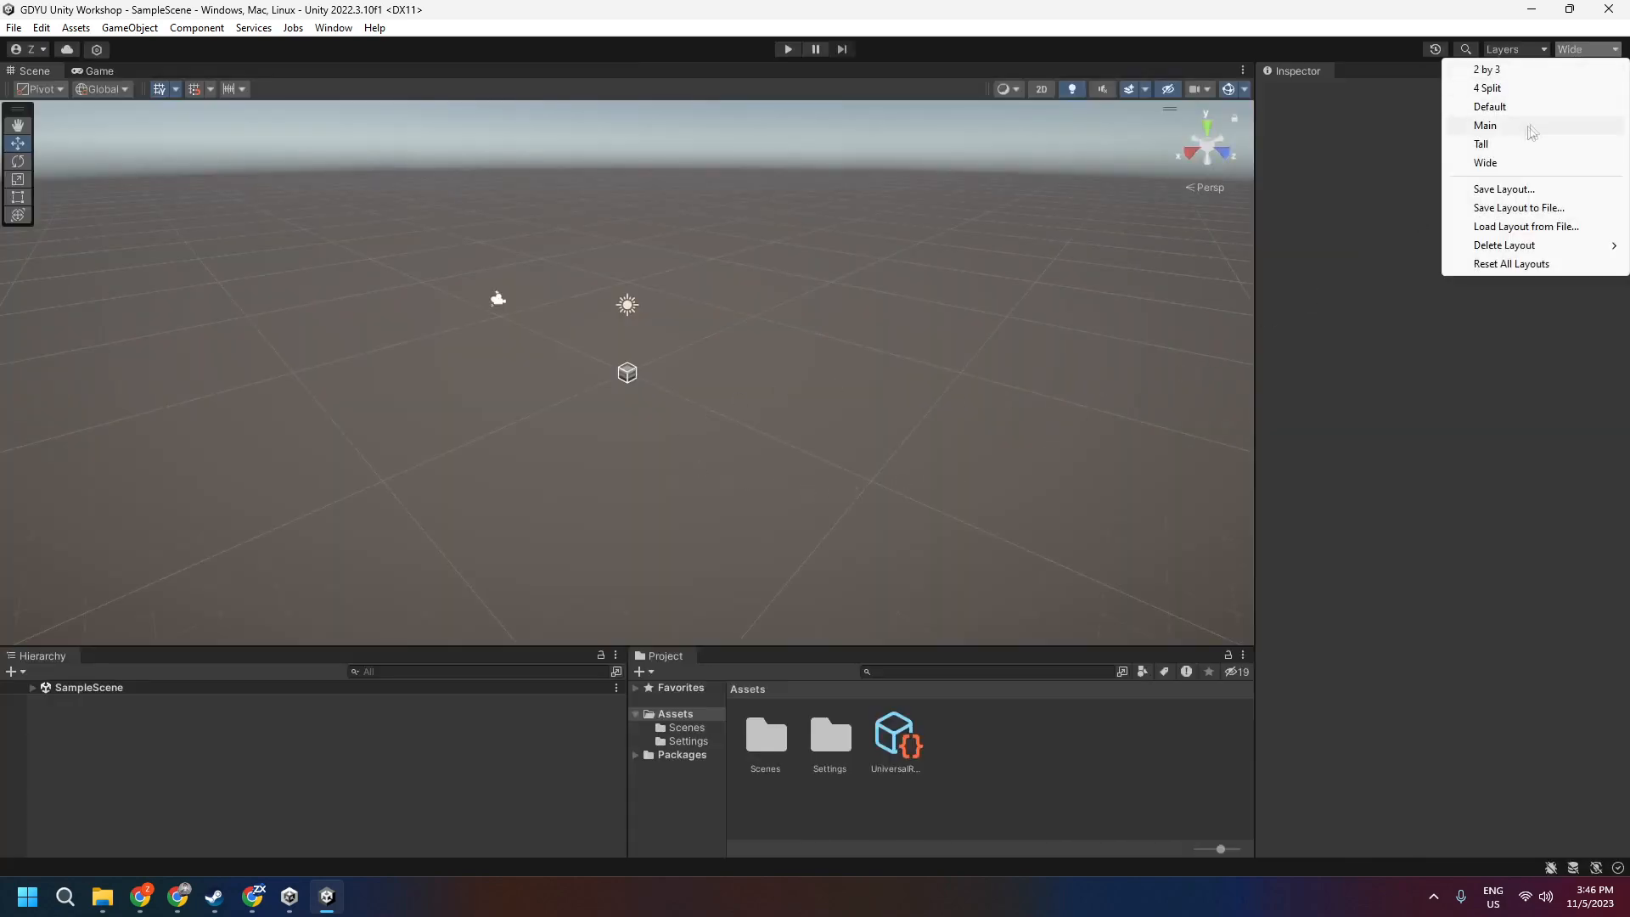
{"action": "left_click", "coordinate": [1490, 108]}
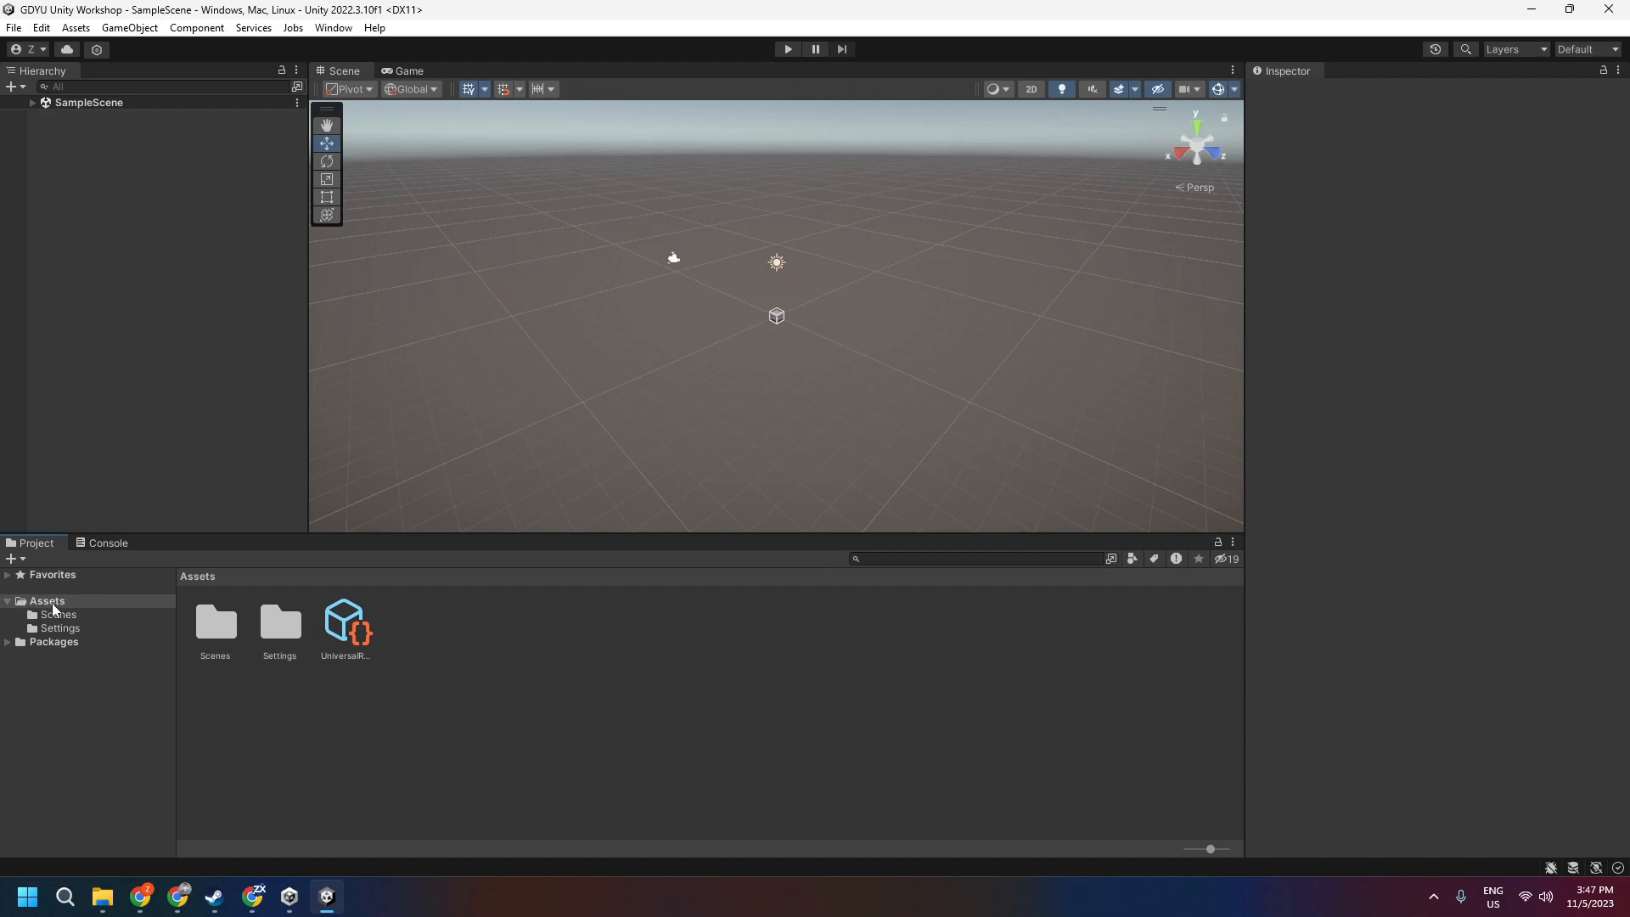
Examine the contents of the project's Packages, Scenes and Settings folders and return to the Assets root
{"action": "left_click", "coordinate": [8, 642]}
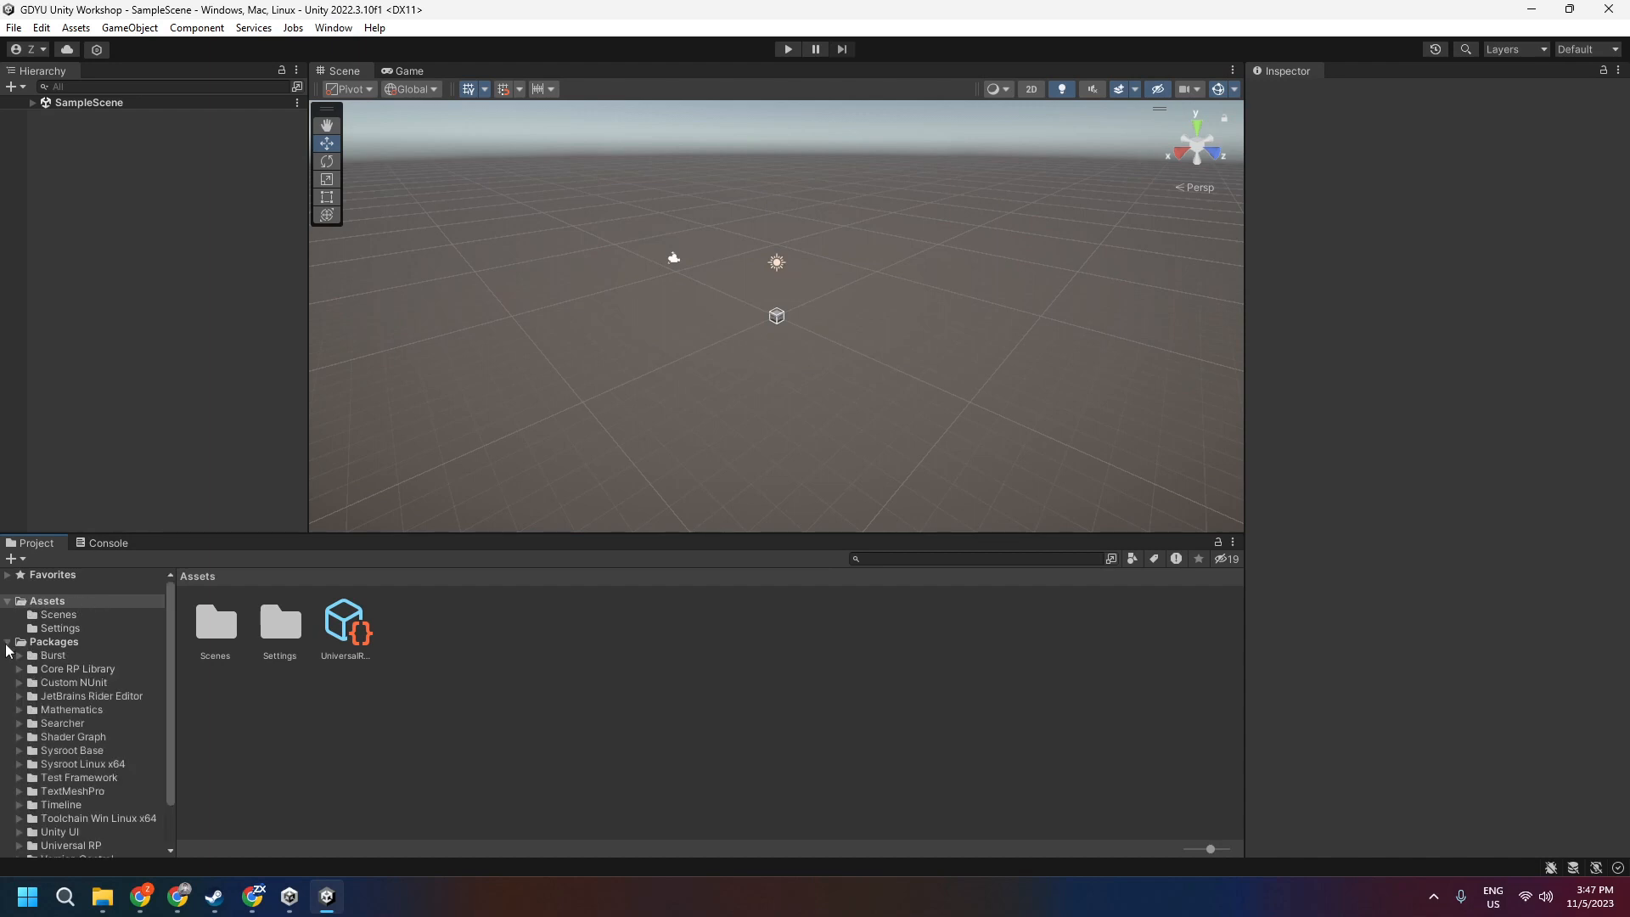
{"action": "left_click", "coordinate": [9, 642]}
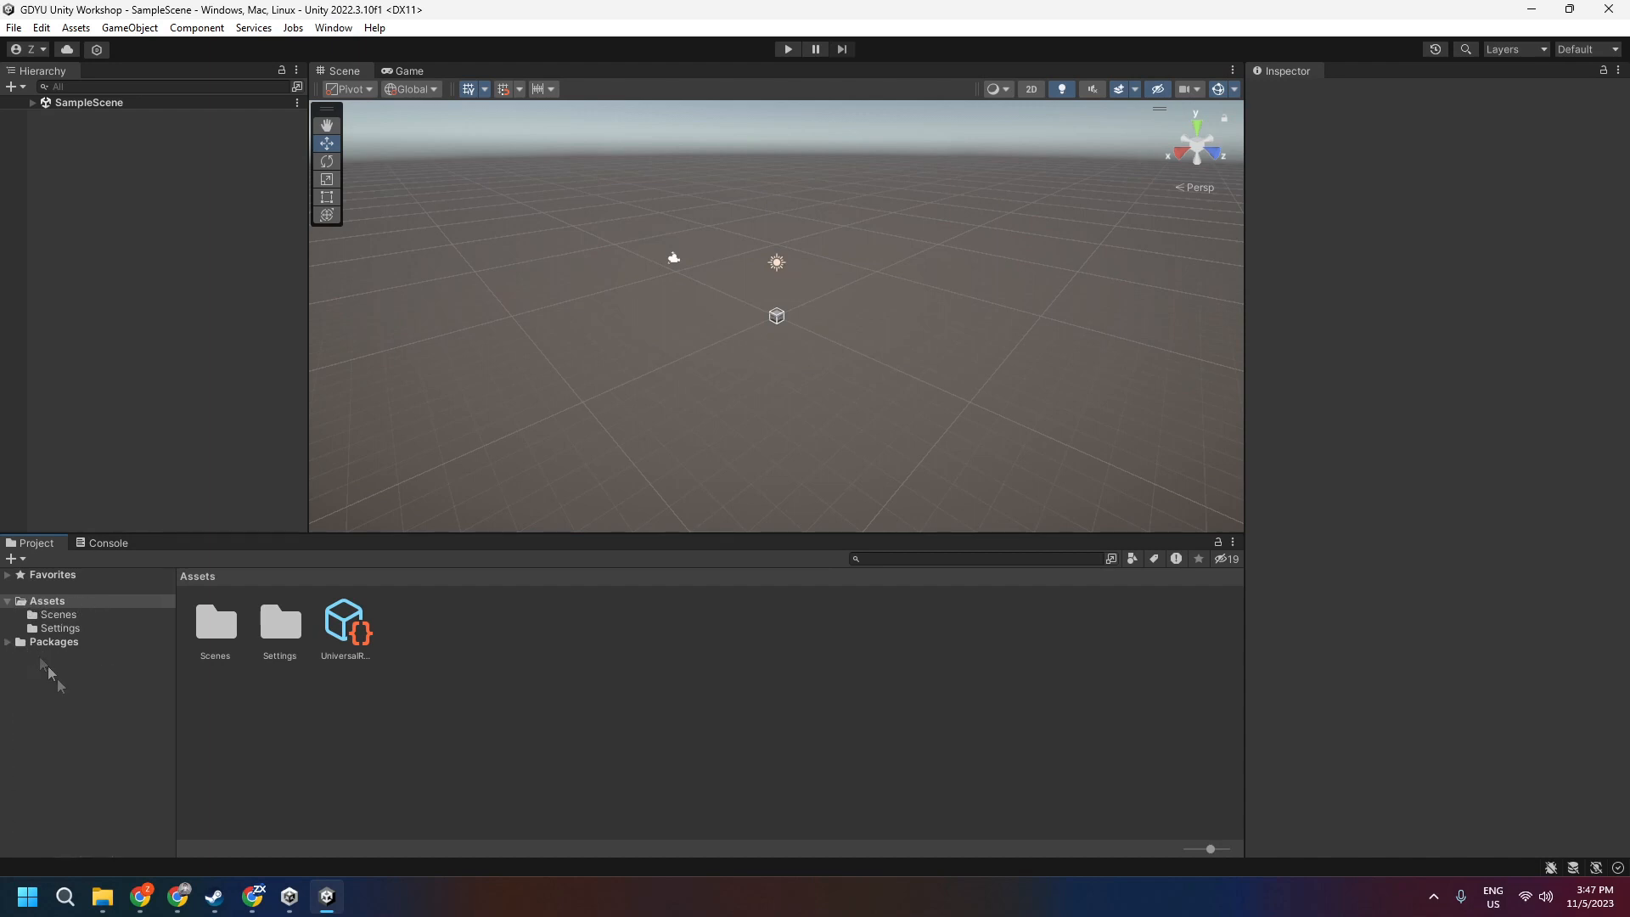
{"action": "left_click", "coordinate": [54, 618]}
{"action": "left_click", "coordinate": [54, 618]}
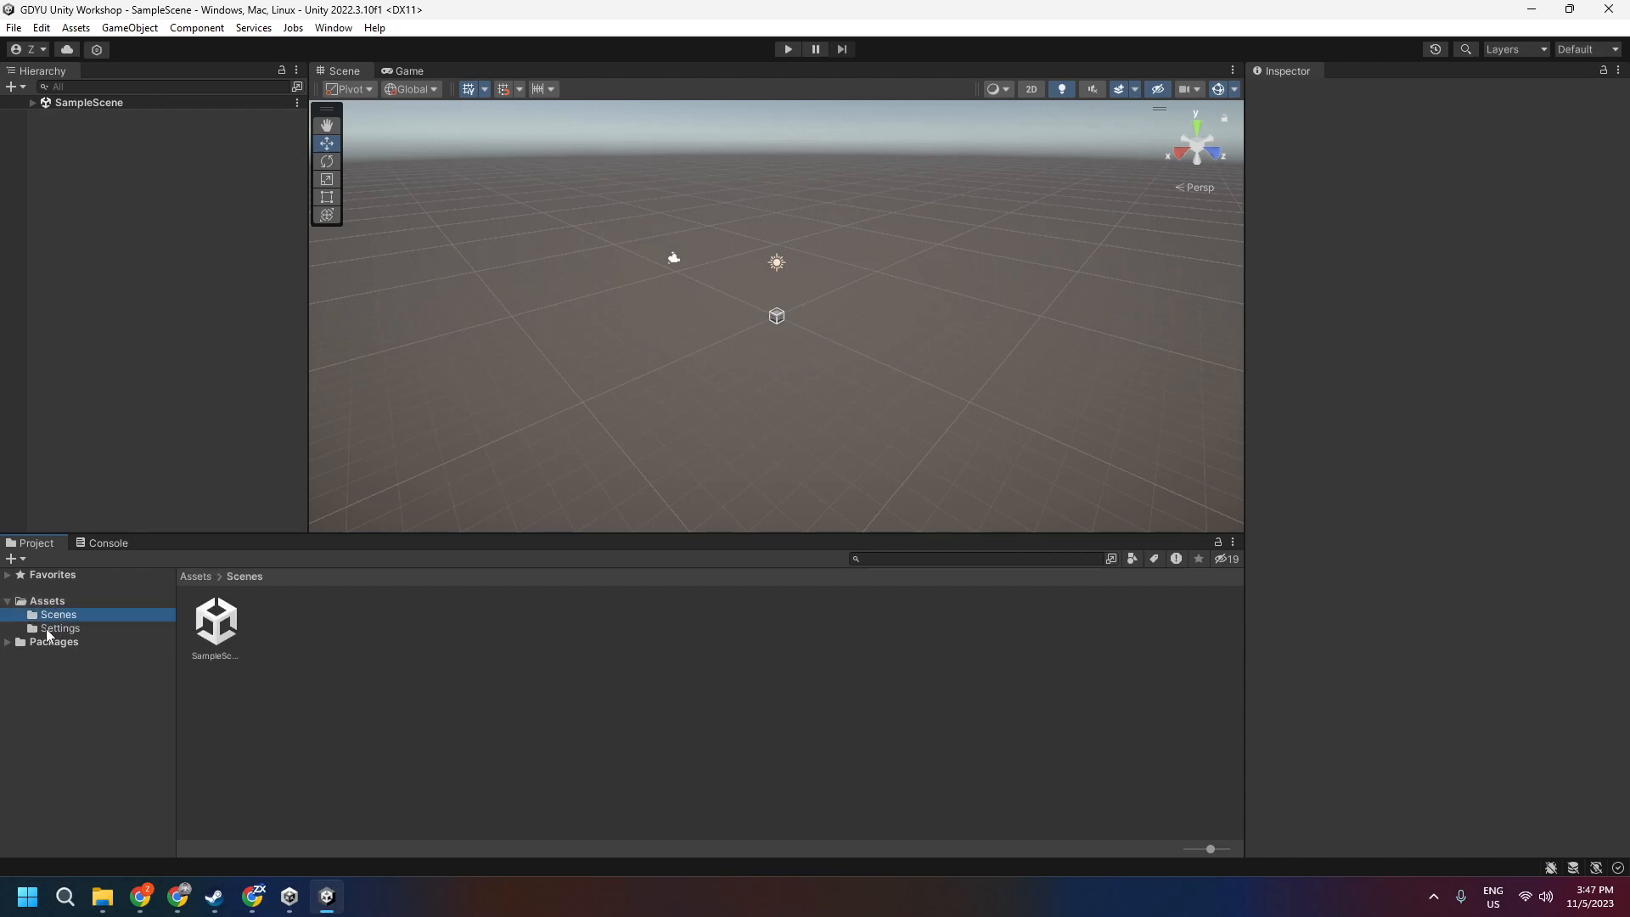
{"action": "left_click", "coordinate": [49, 630]}
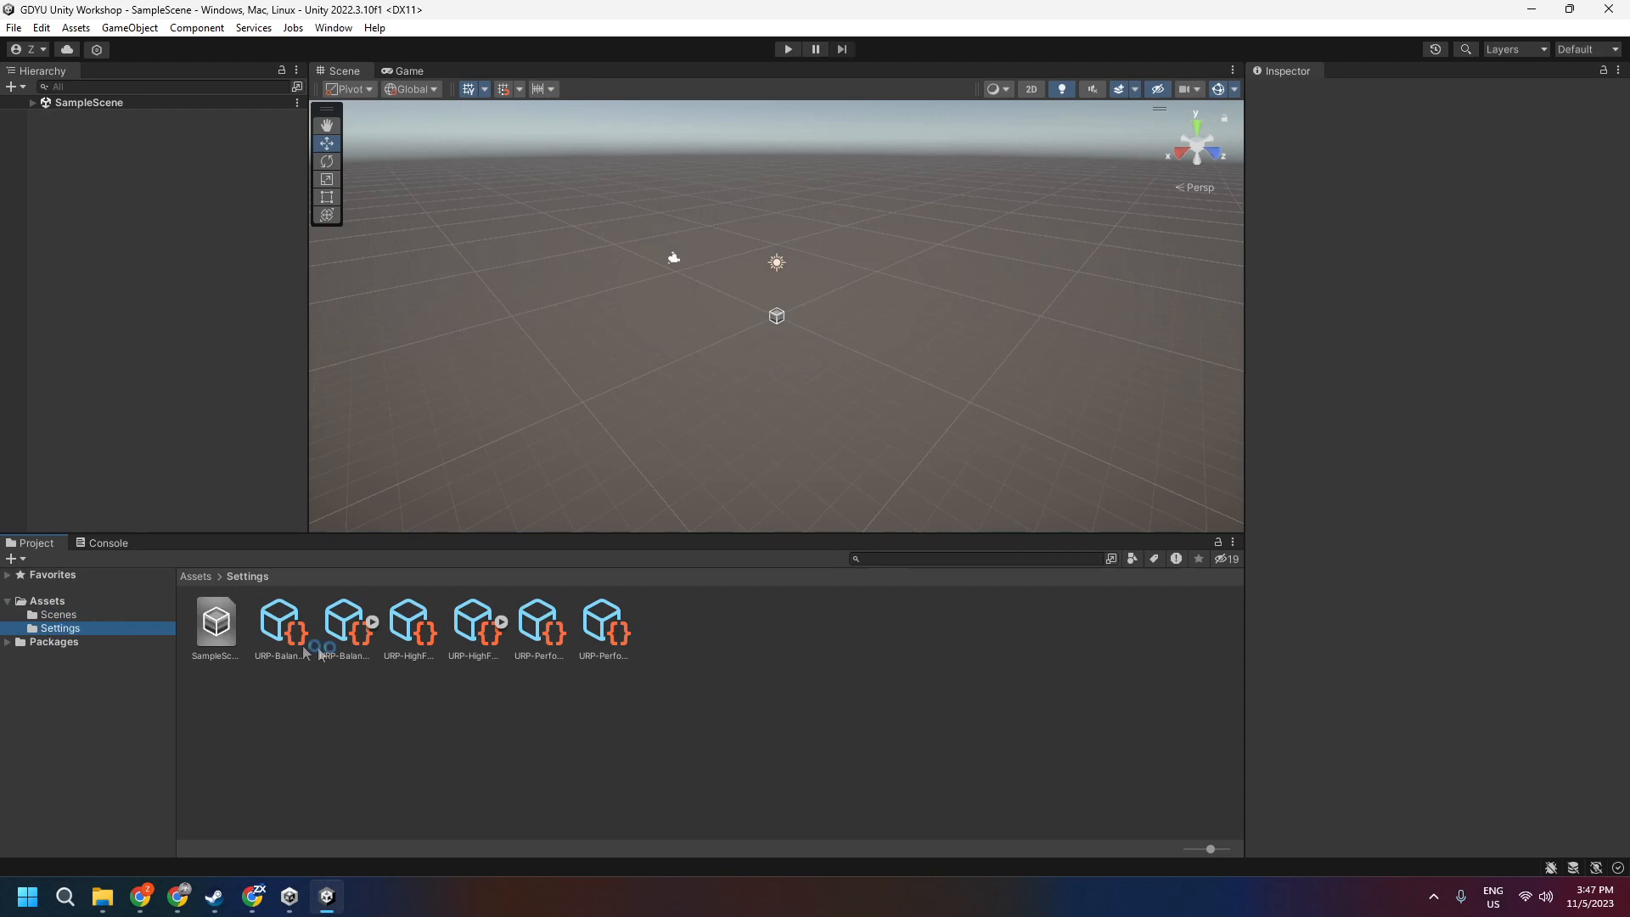
{"action": "left_click", "coordinate": [70, 615]}
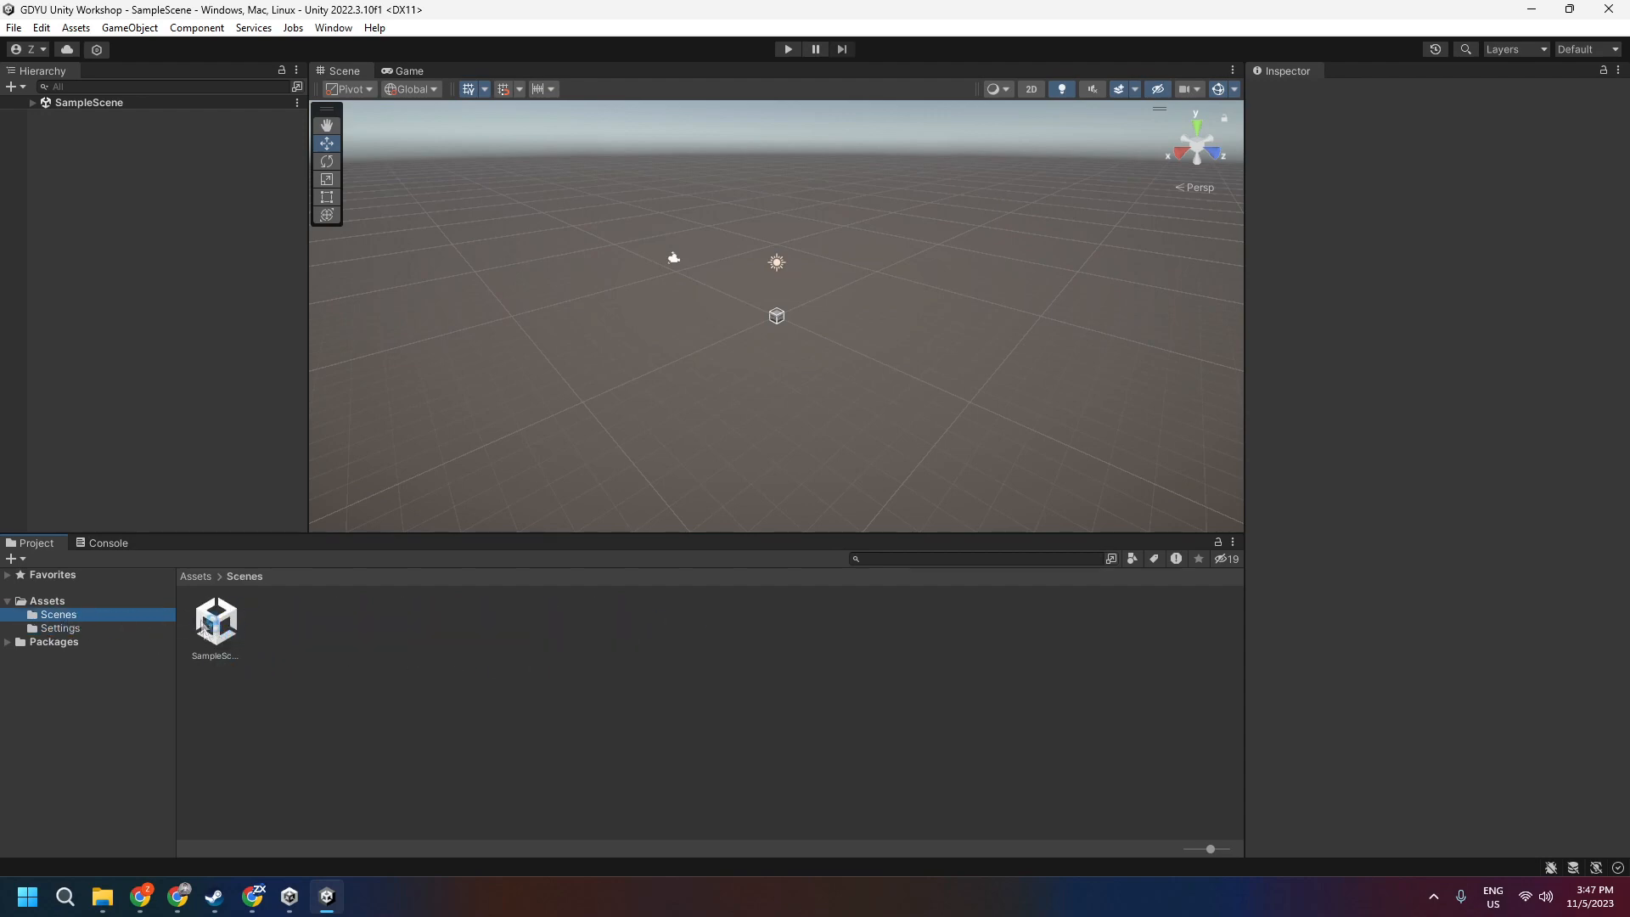
{"action": "left_click", "coordinate": [51, 602]}
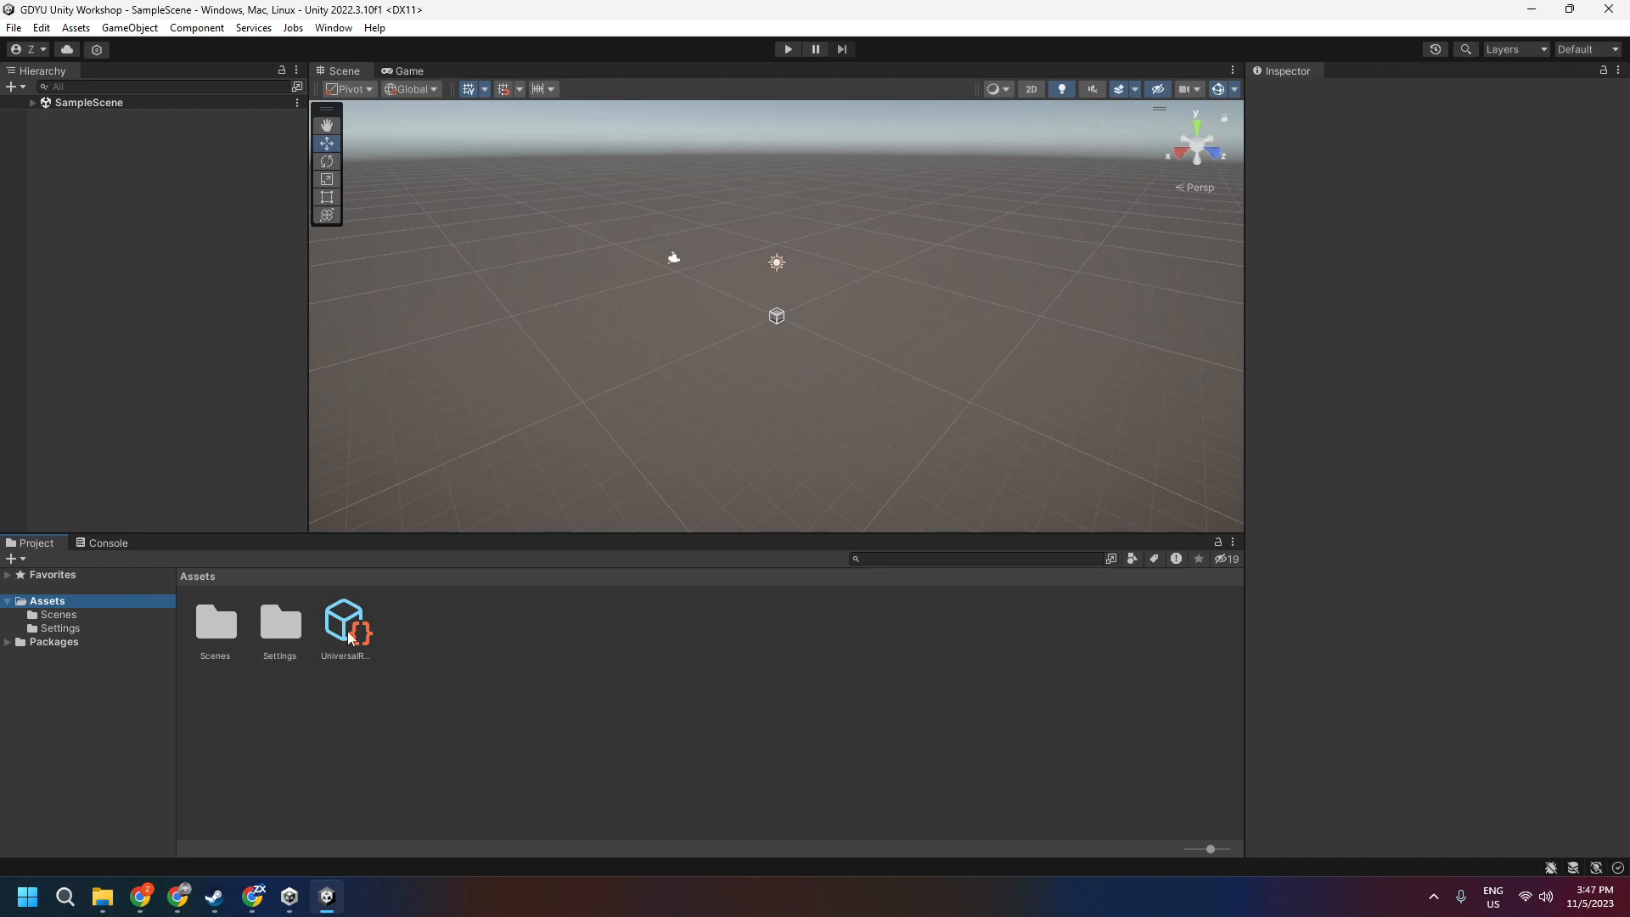
Create a folder named "Scripts" in the Assets root
{"action": "right_click", "coordinate": [45, 603]}
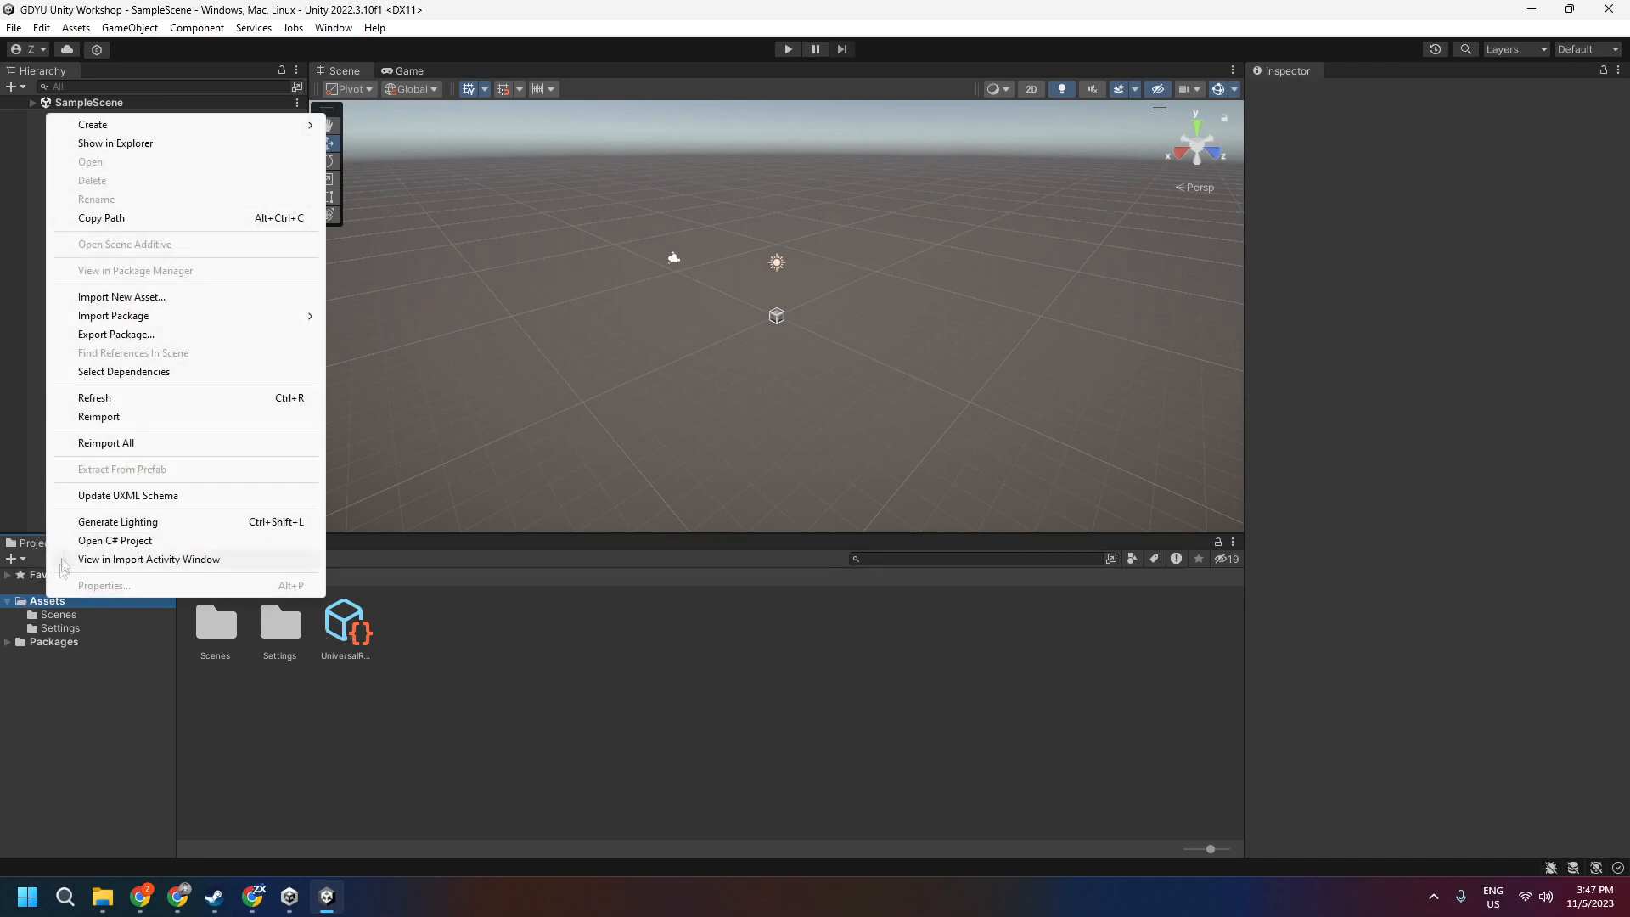
{"action": "mouse_move", "coordinate": [144, 134]}
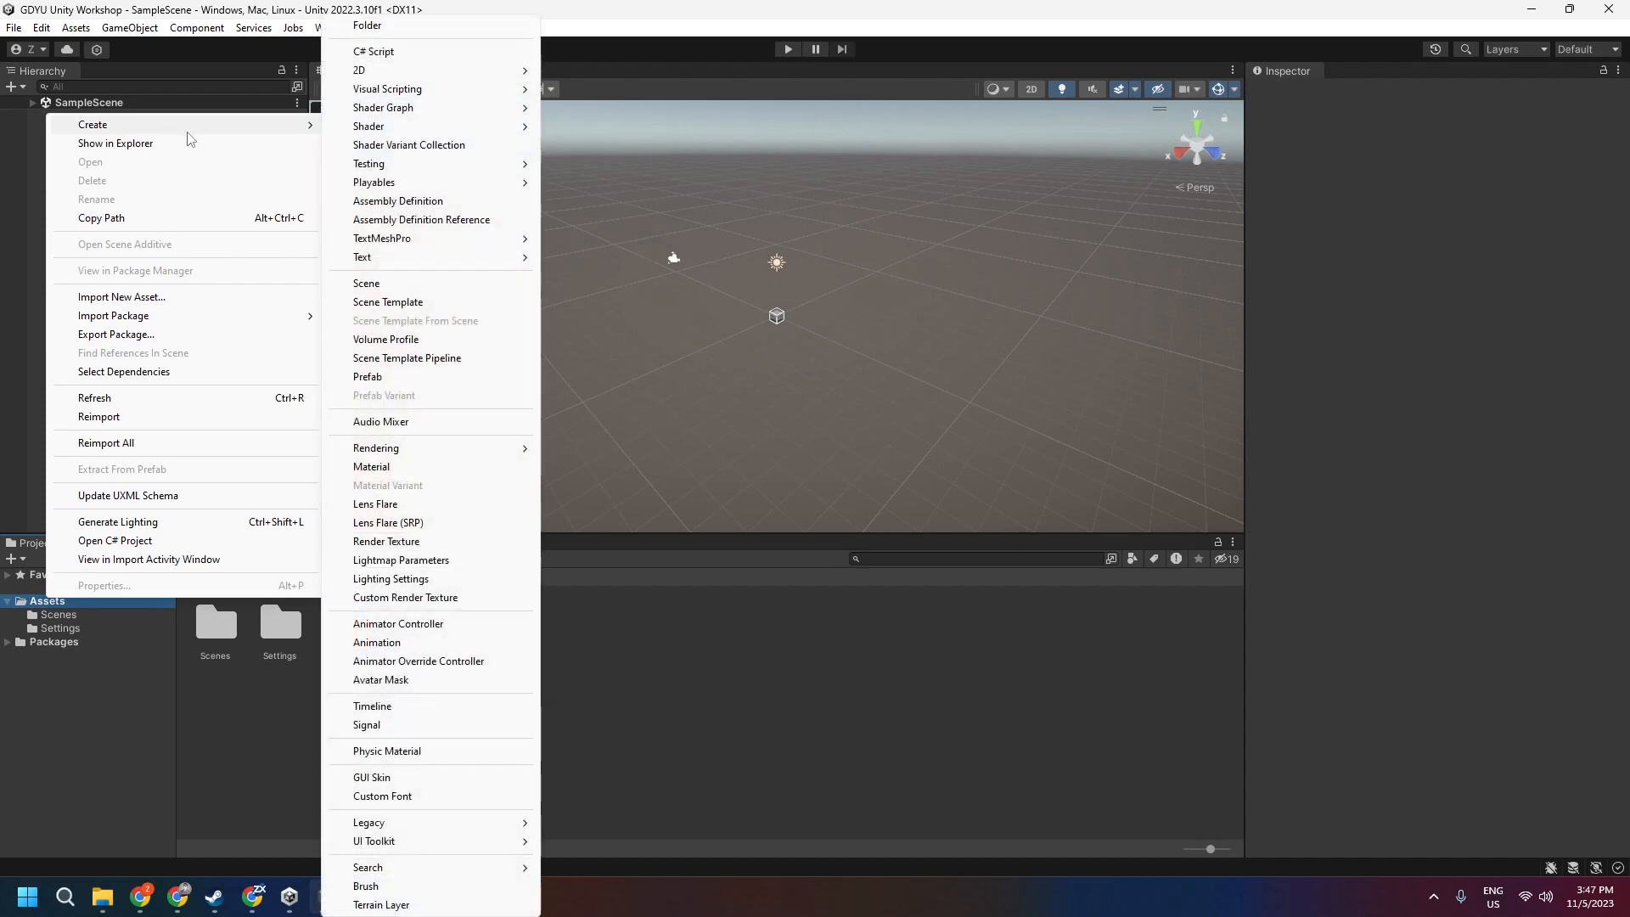
{"action": "left_click", "coordinate": [368, 25]}
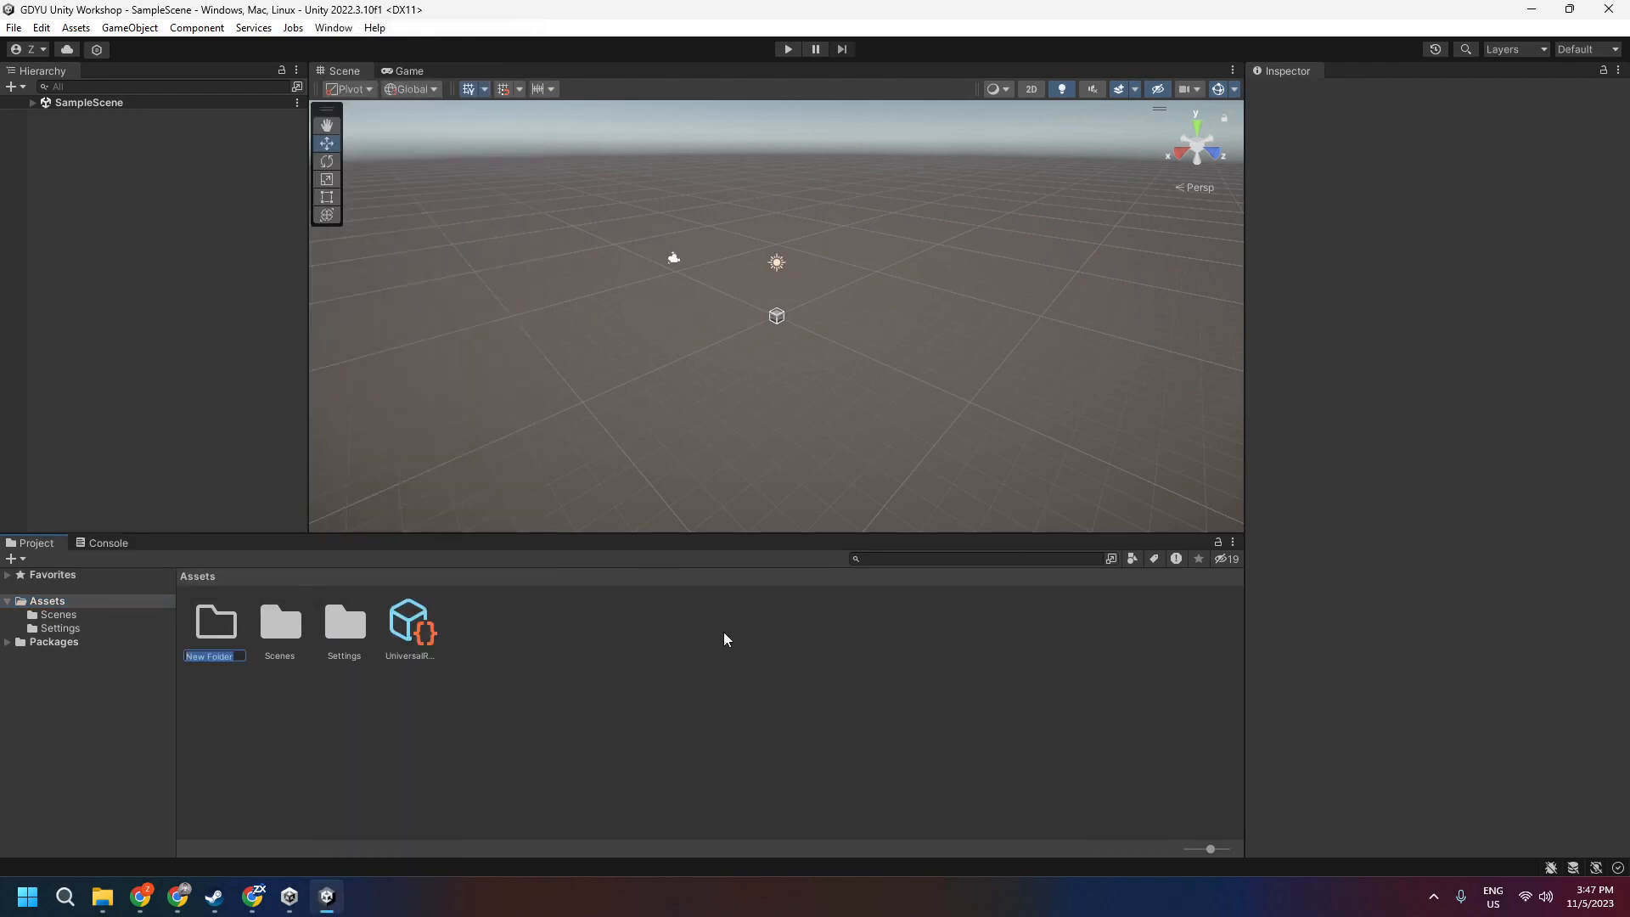
{"action": "type", "text": "Script"}
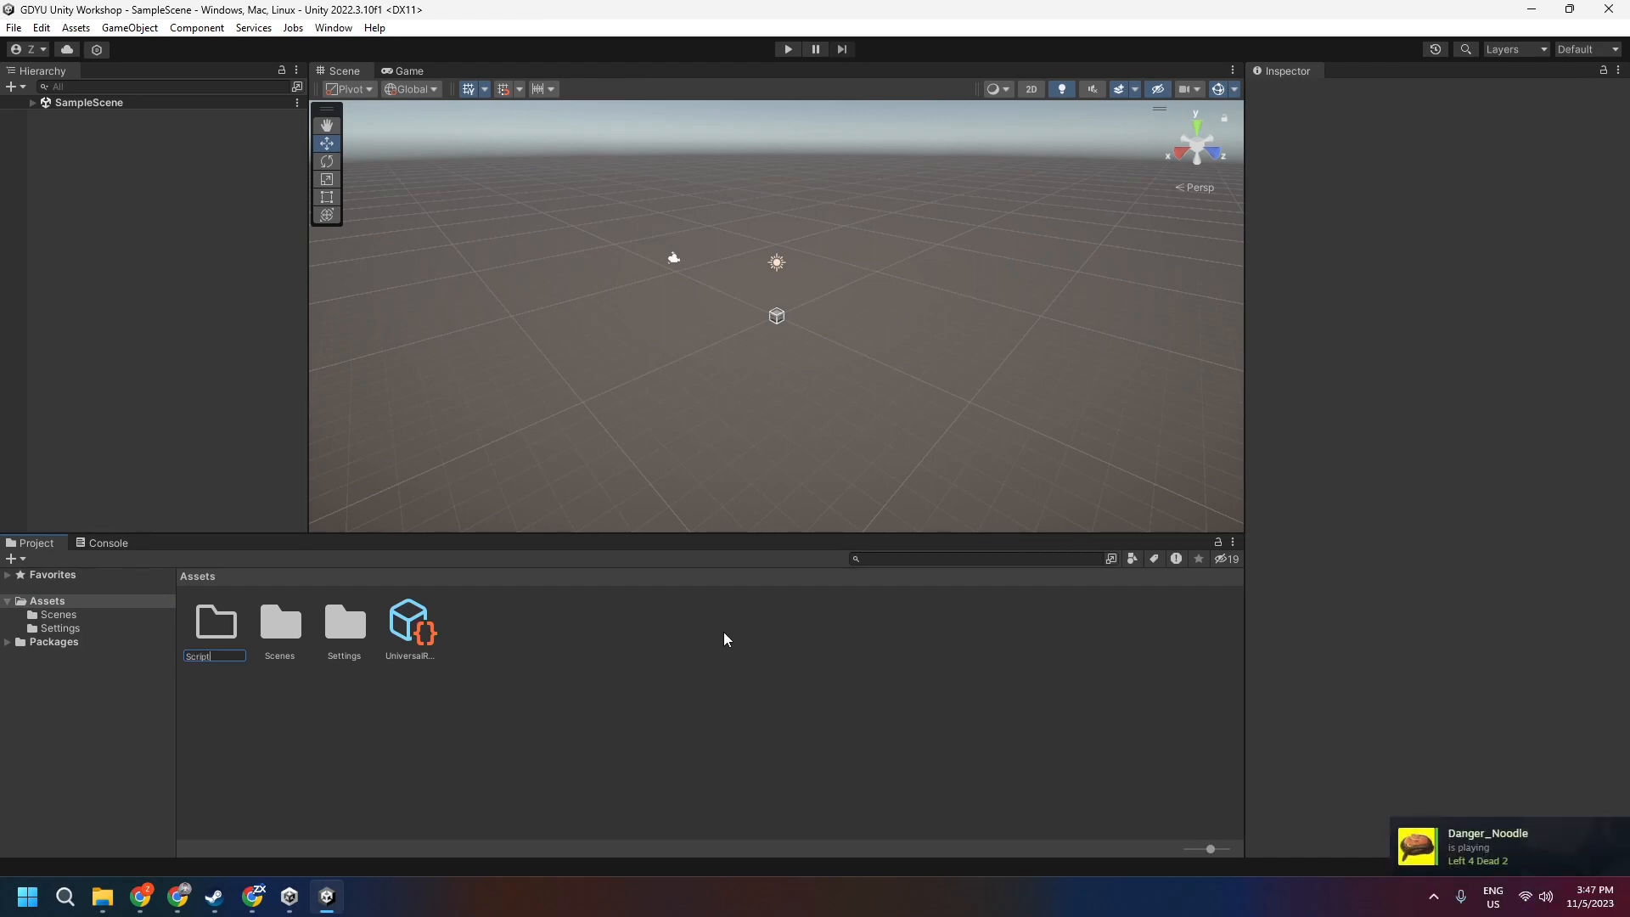
{"action": "type", "text": "s"}
{"action": "key", "text": "Return"}
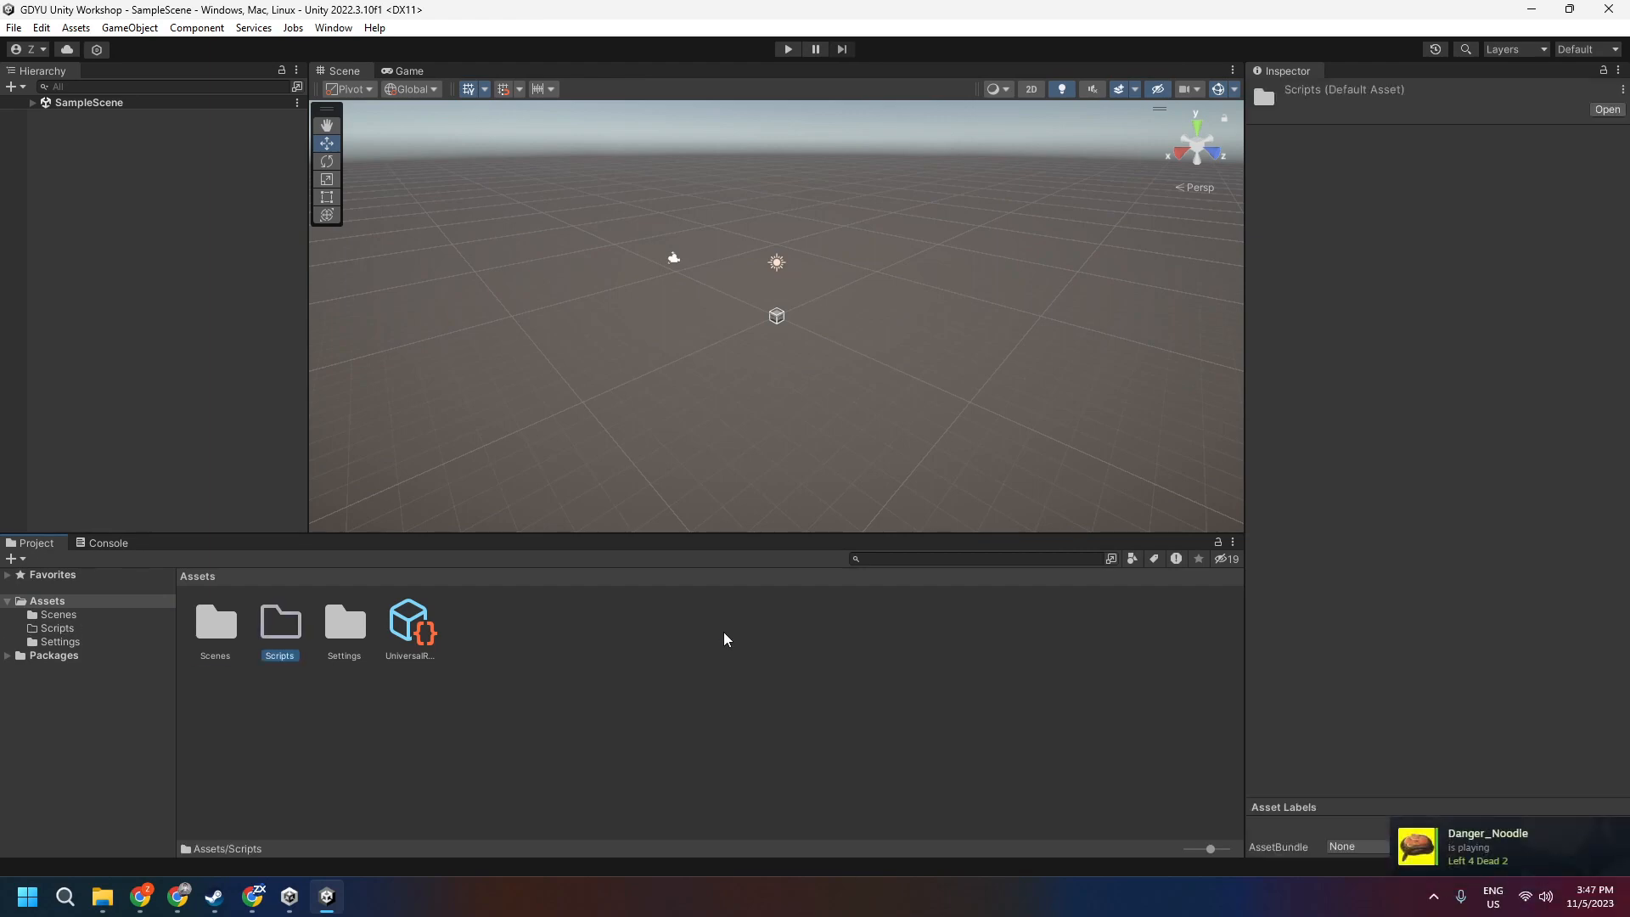
Create a folder named "Materials" in the Assets root
{"action": "left_click", "coordinate": [353, 688]}
{"action": "right_click", "coordinate": [486, 649]}
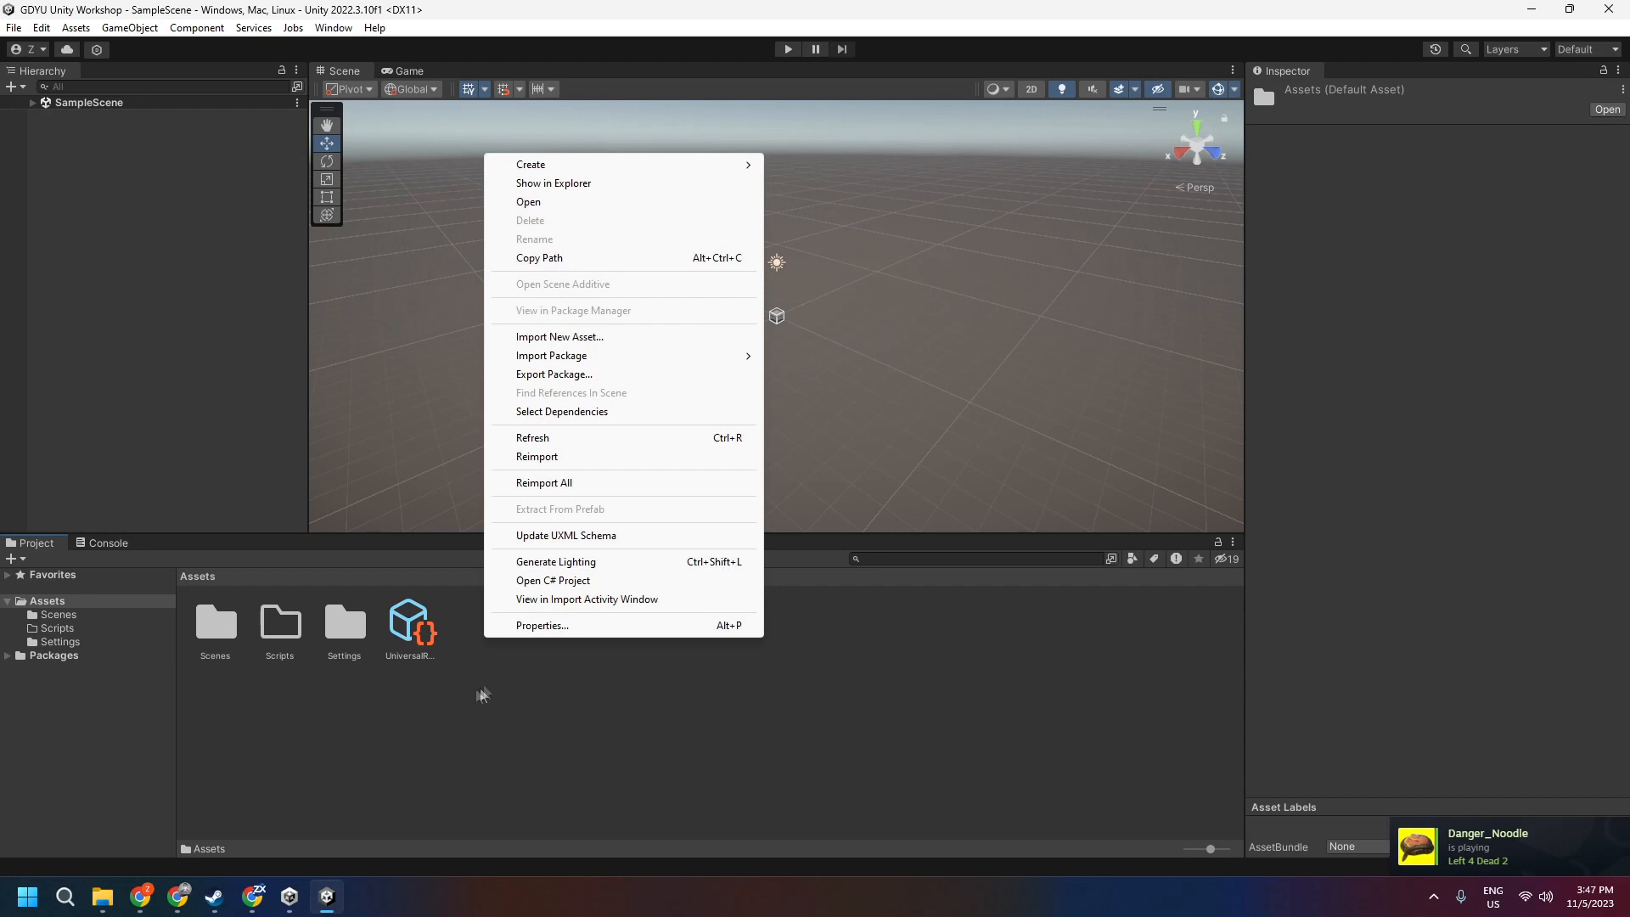
{"action": "mouse_move", "coordinate": [544, 165]}
{"action": "left_click", "coordinate": [857, 25]}
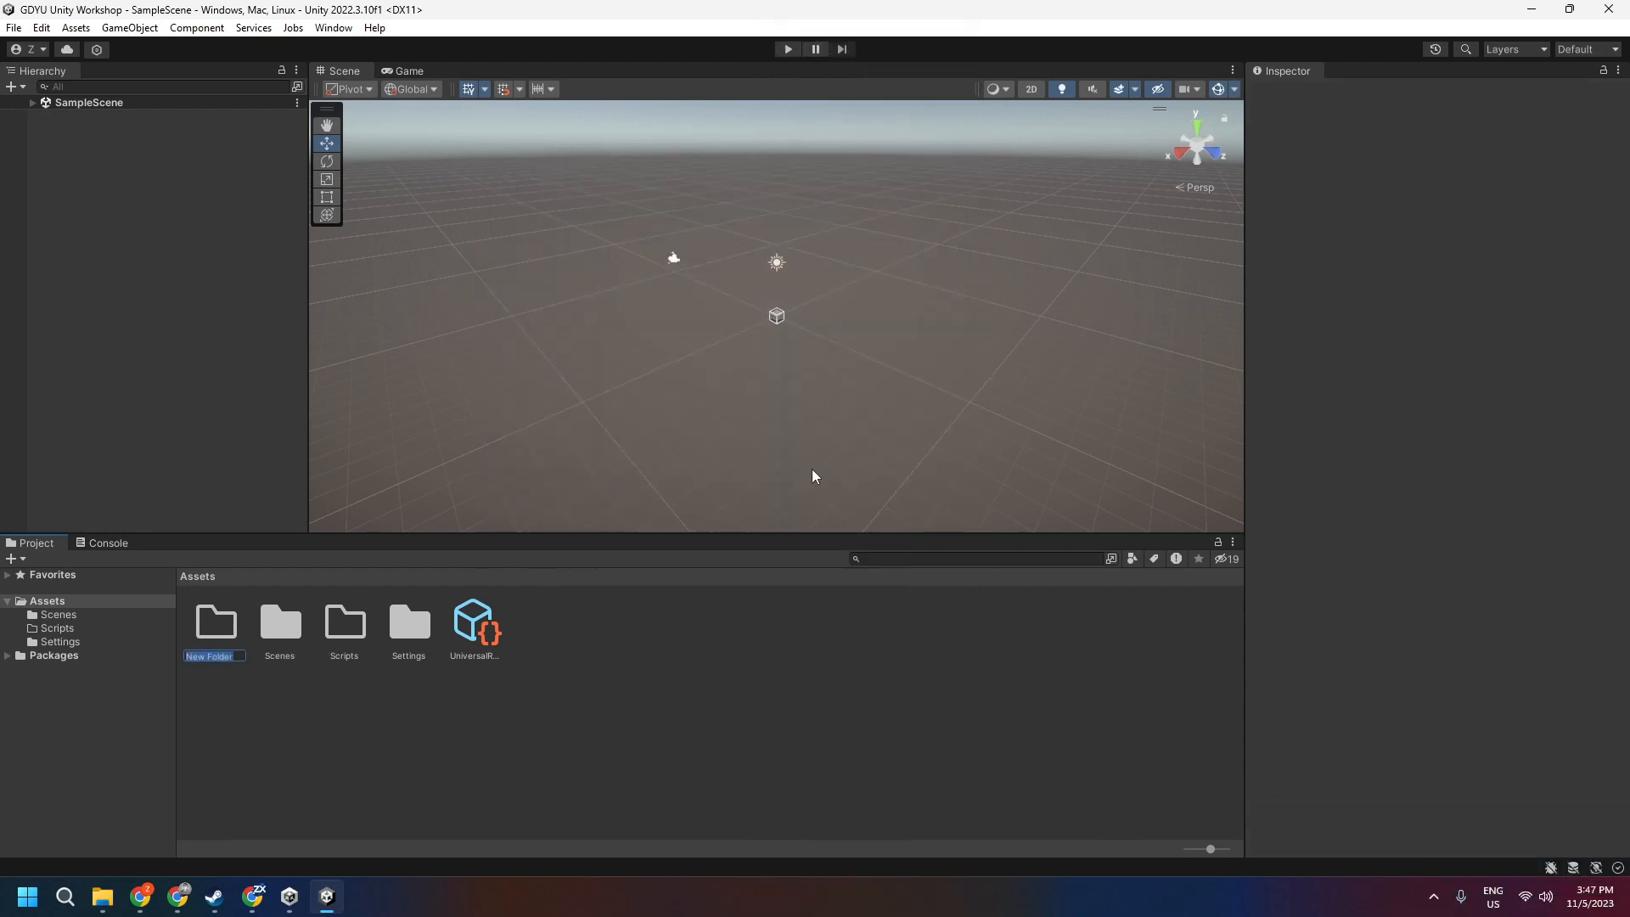
{"action": "type", "text": "Materials"}
{"action": "key", "text": "Return"}
Create a folder named "Prefabs" in the Assets root and clear the selection
{"action": "right_click", "coordinate": [589, 618]}
{"action": "mouse_move", "coordinate": [709, 136]}
{"action": "left_click", "coordinate": [891, 25]}
{"action": "type", "text": "Prefabs"}
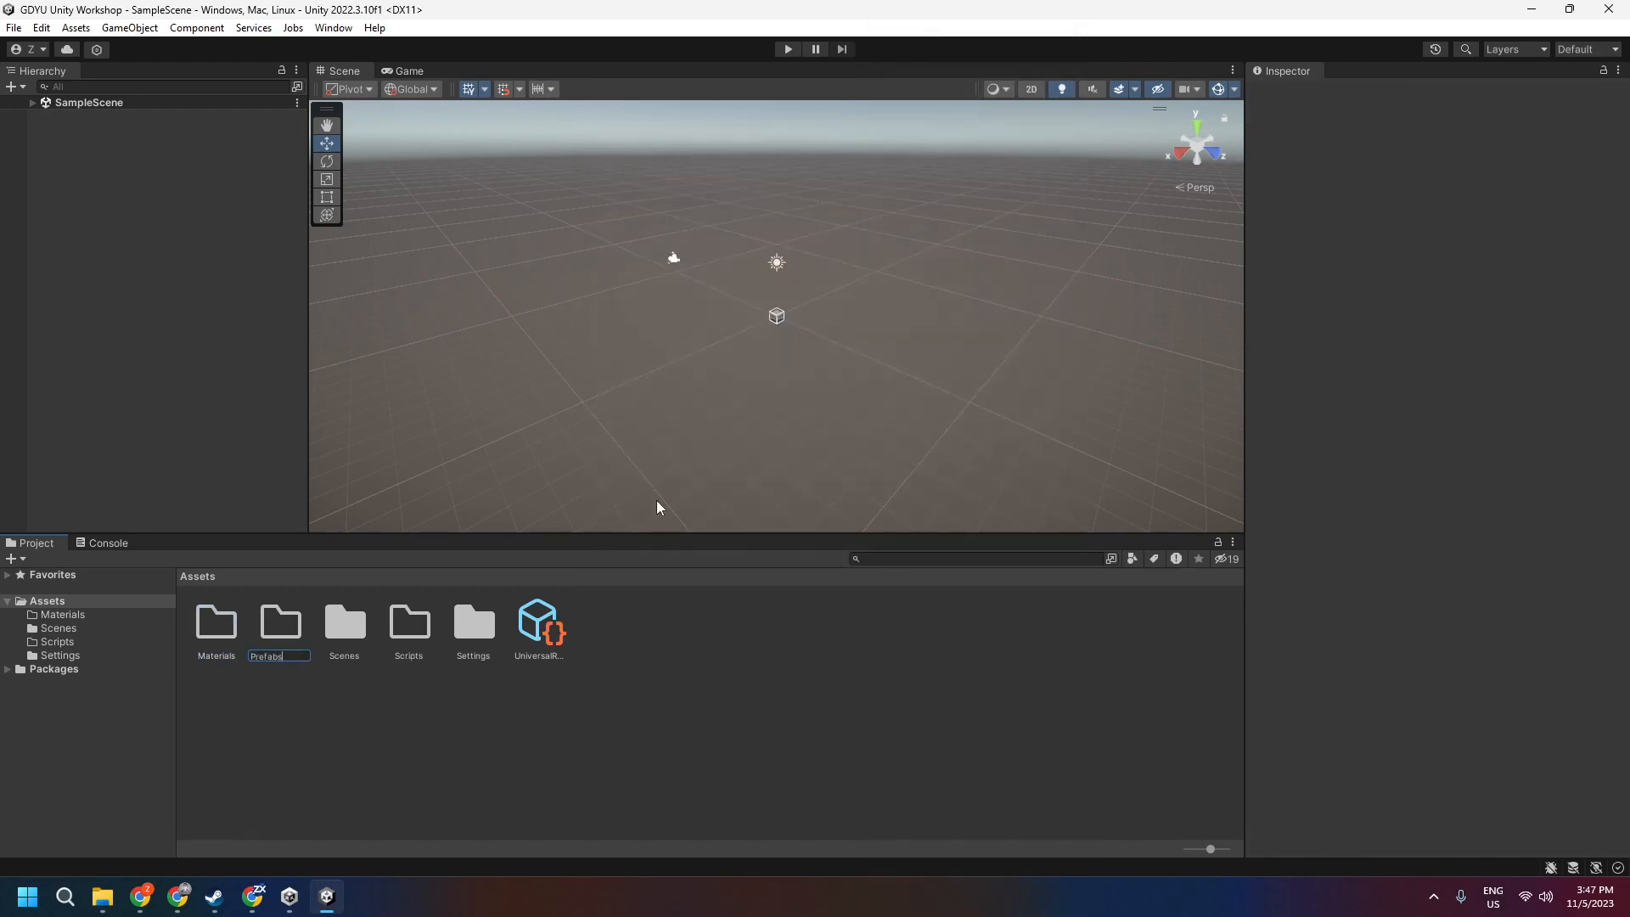
{"action": "key", "text": "Return"}
{"action": "left_click", "coordinate": [509, 740]}
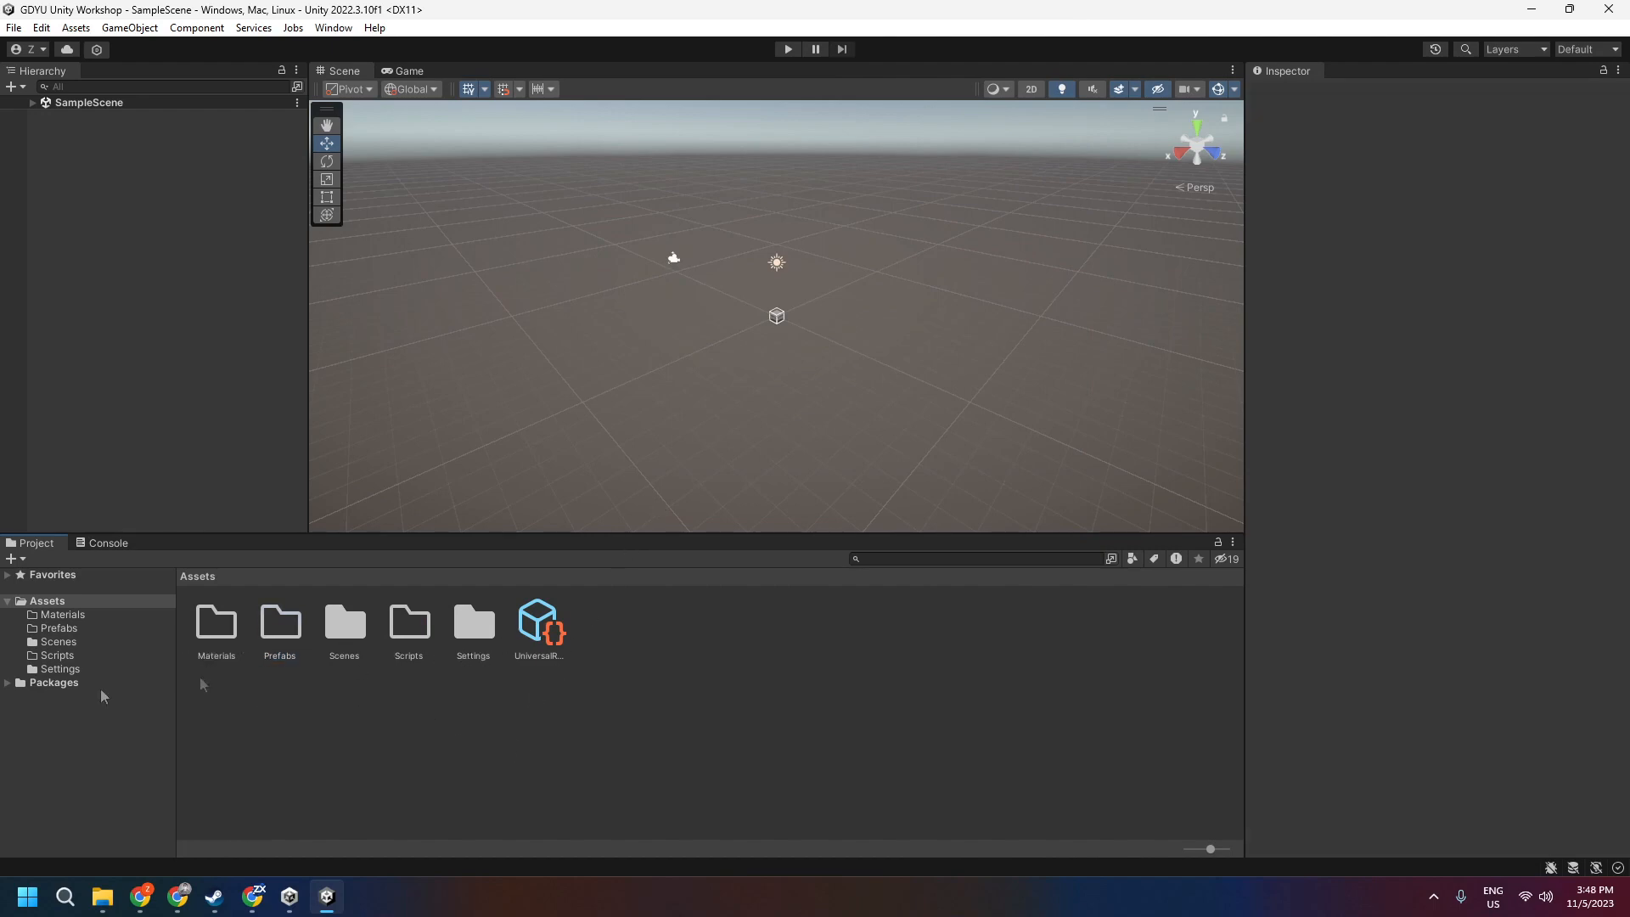
{"action": "left_click", "coordinate": [648, 659]}
Expand SampleScene and compare the components and settings of the Main Camera and the Directional Light
{"action": "left_click", "coordinate": [32, 102]}
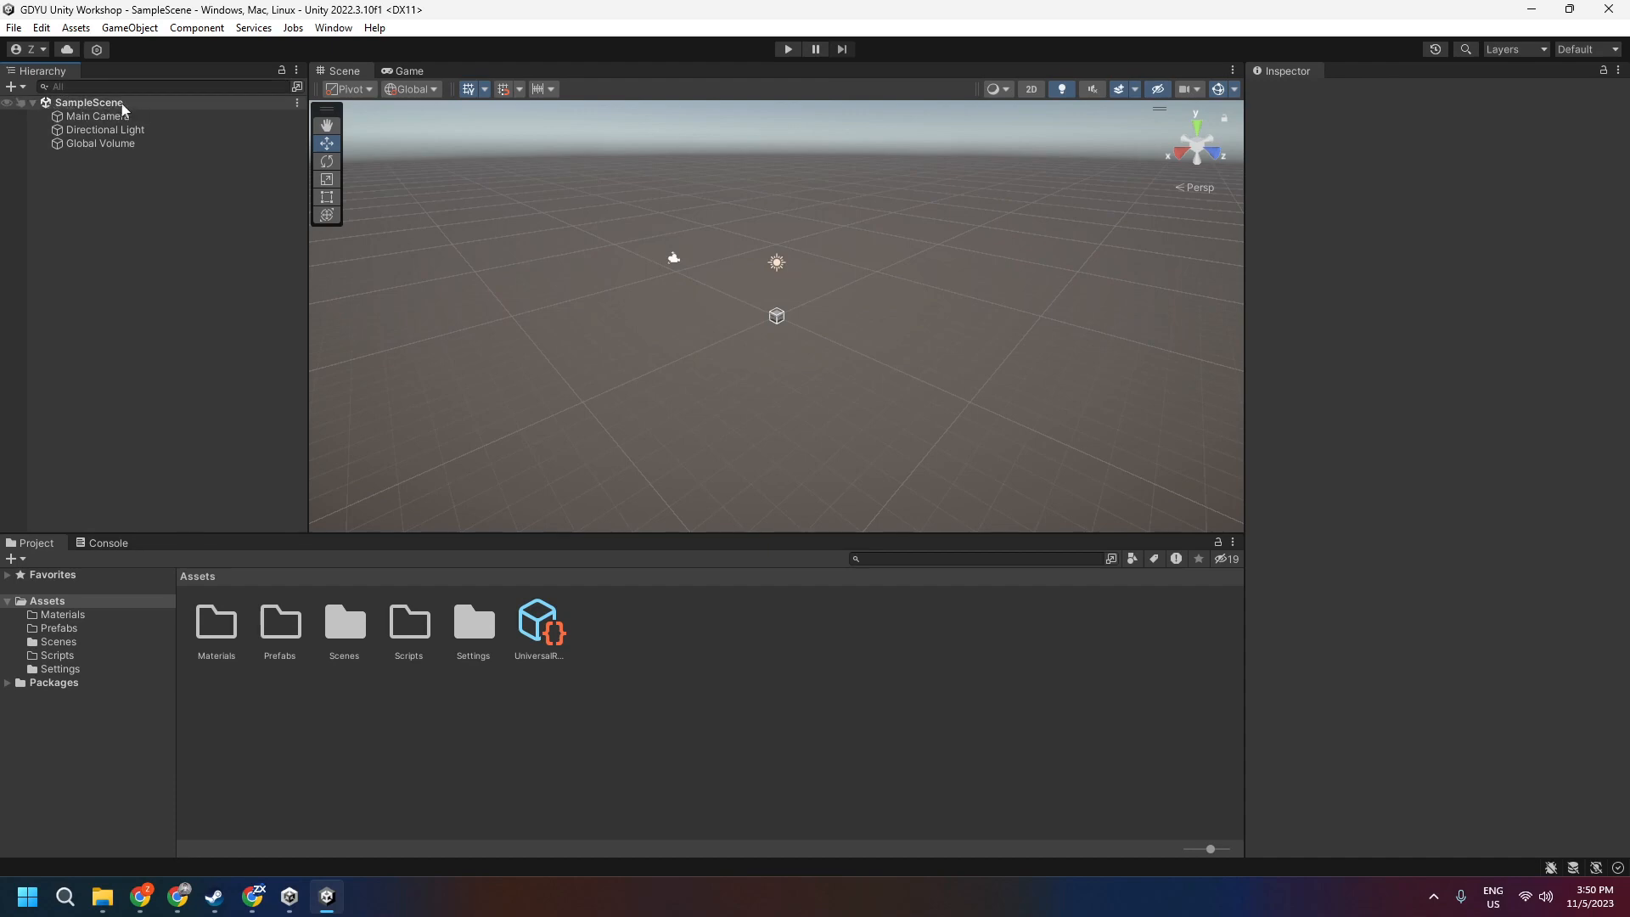
{"action": "left_click", "coordinate": [103, 119]}
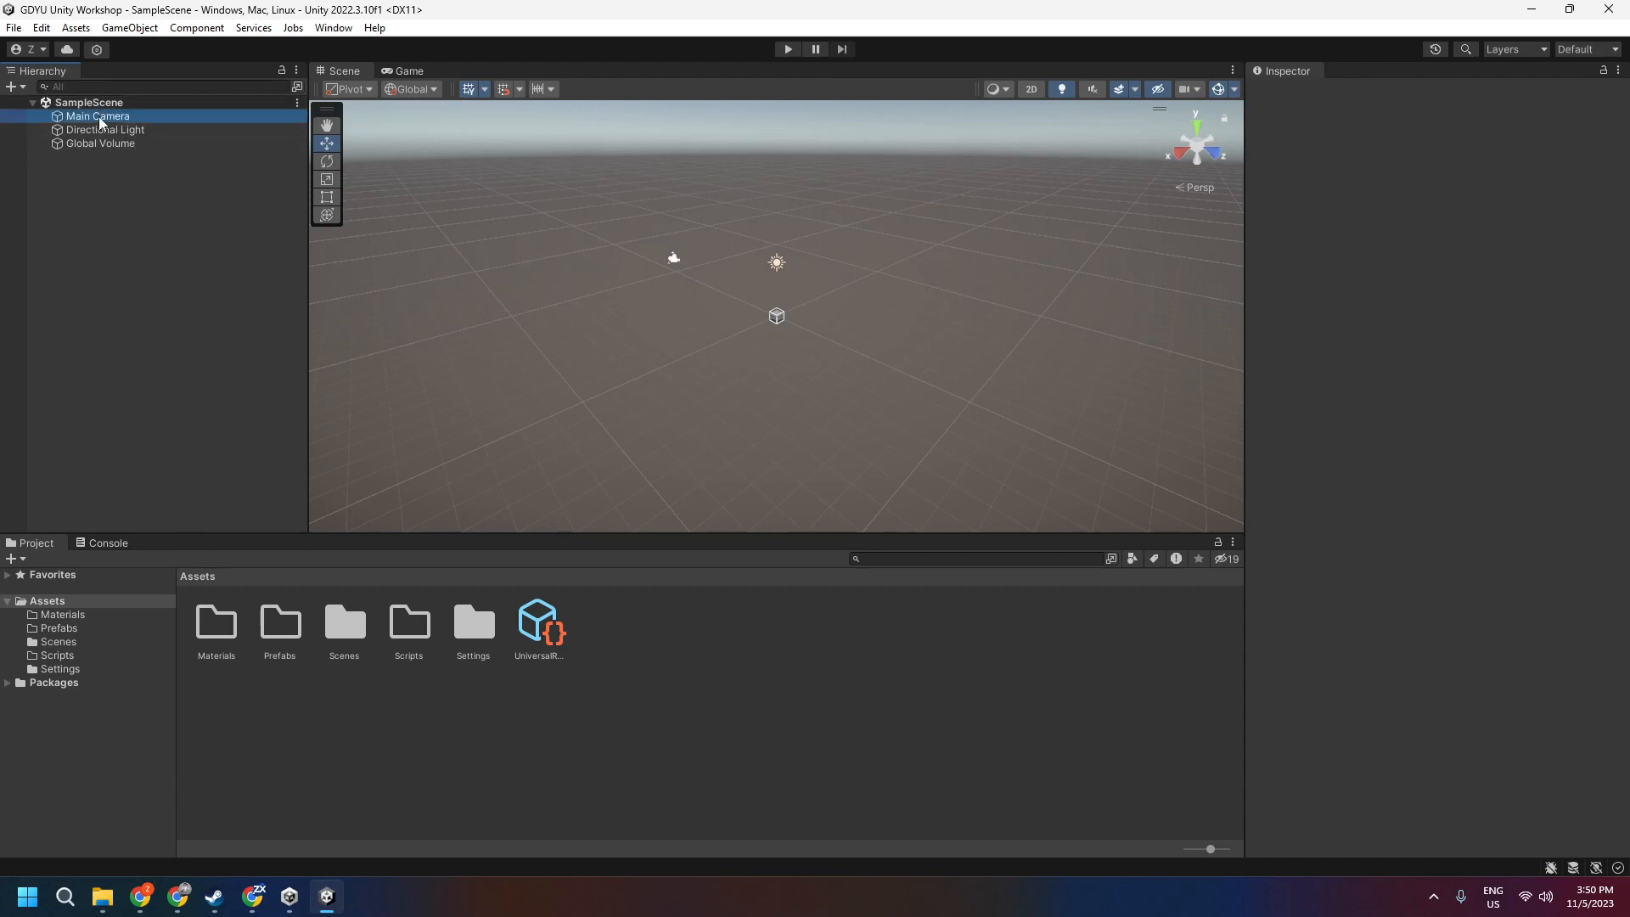
{"action": "left_click", "coordinate": [83, 143]}
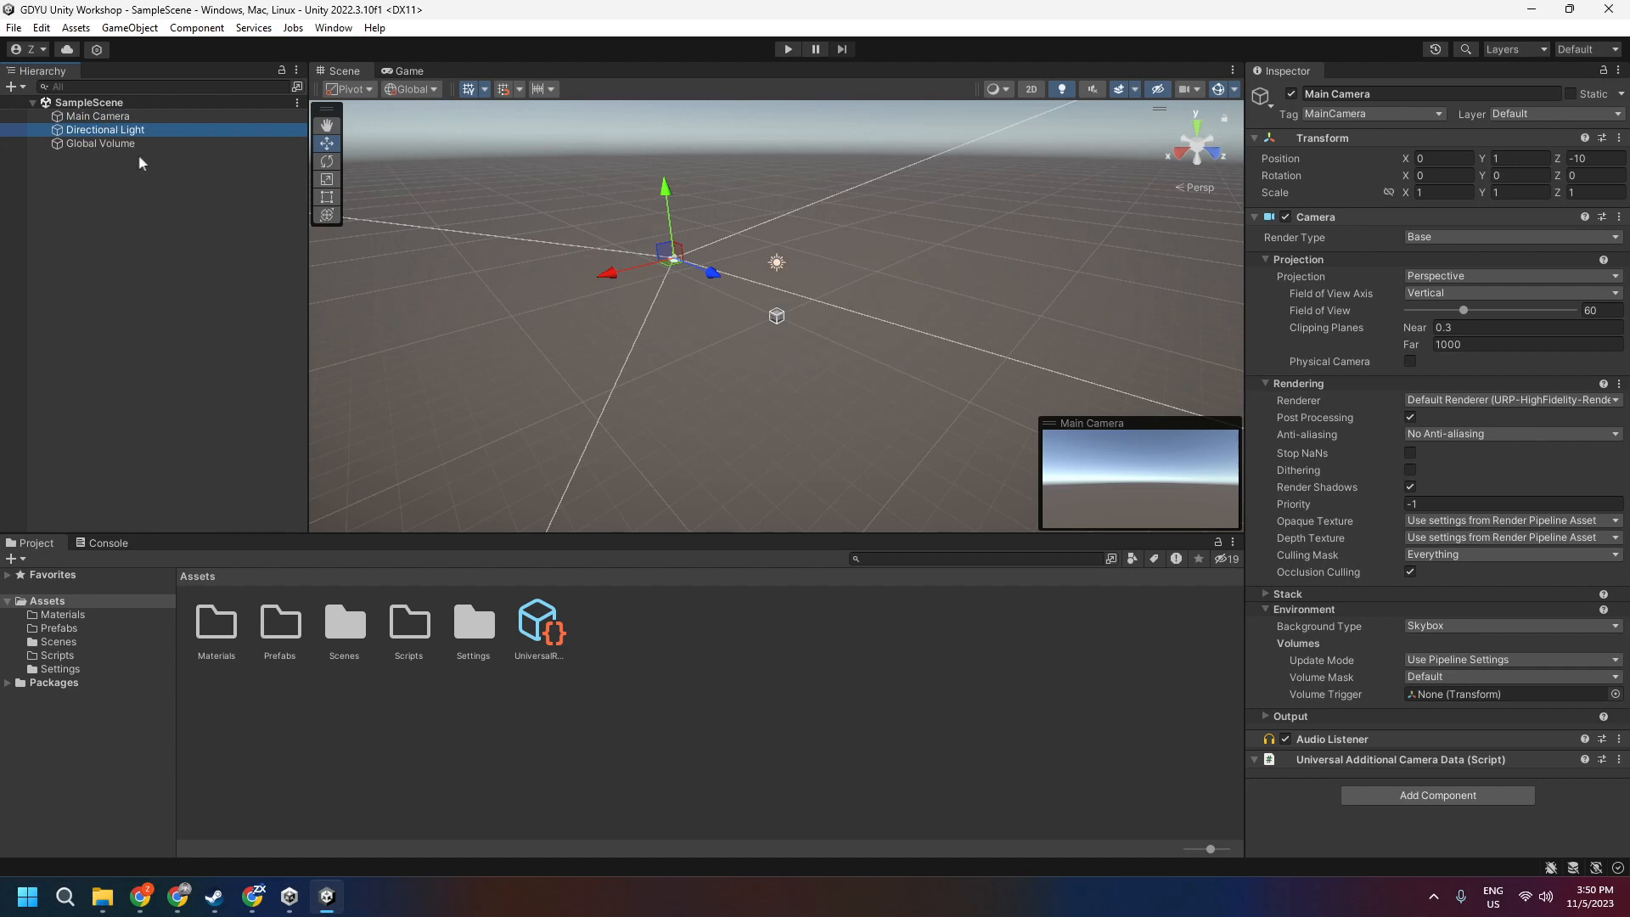
{"action": "left_click", "coordinate": [95, 119]}
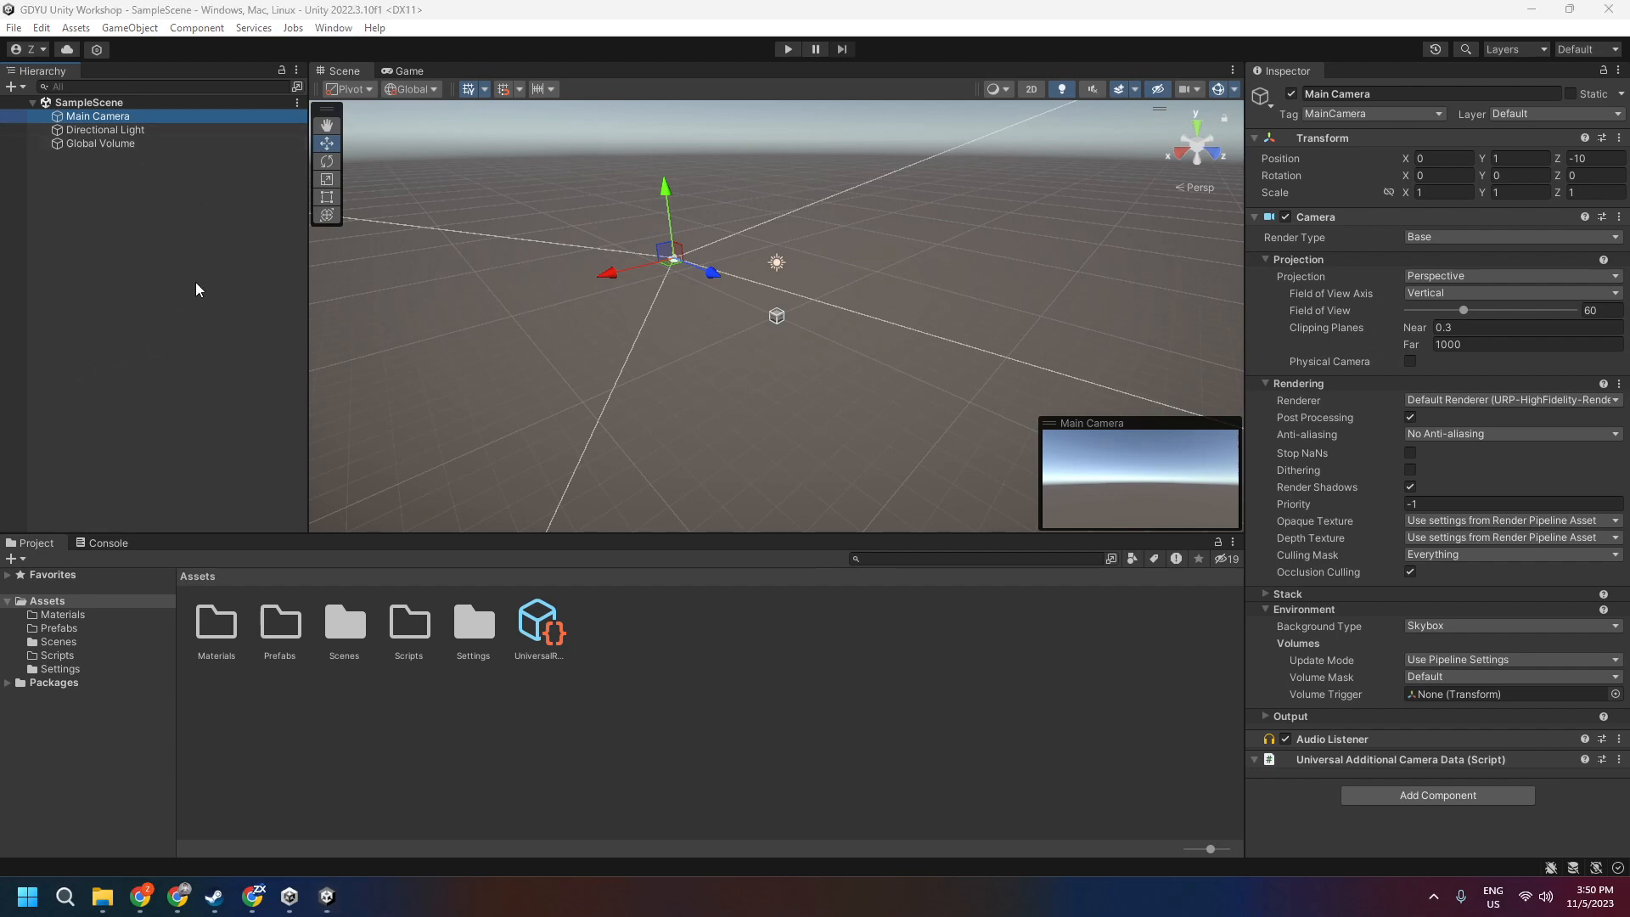
{"action": "left_click", "coordinate": [200, 253]}
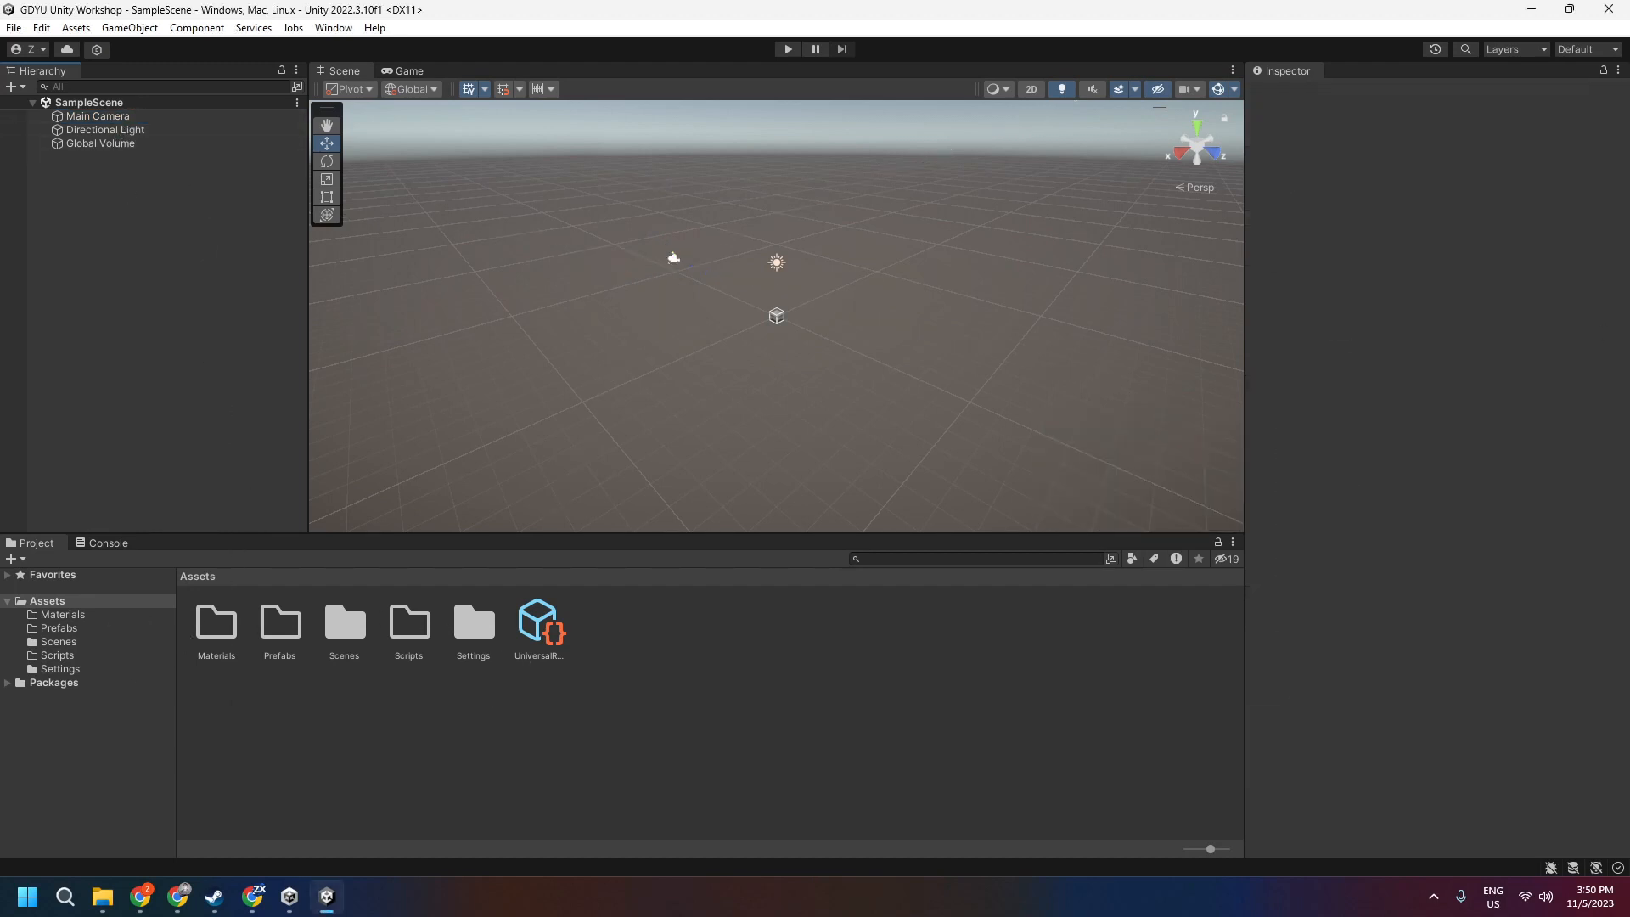
{"action": "left_click", "coordinate": [95, 118]}
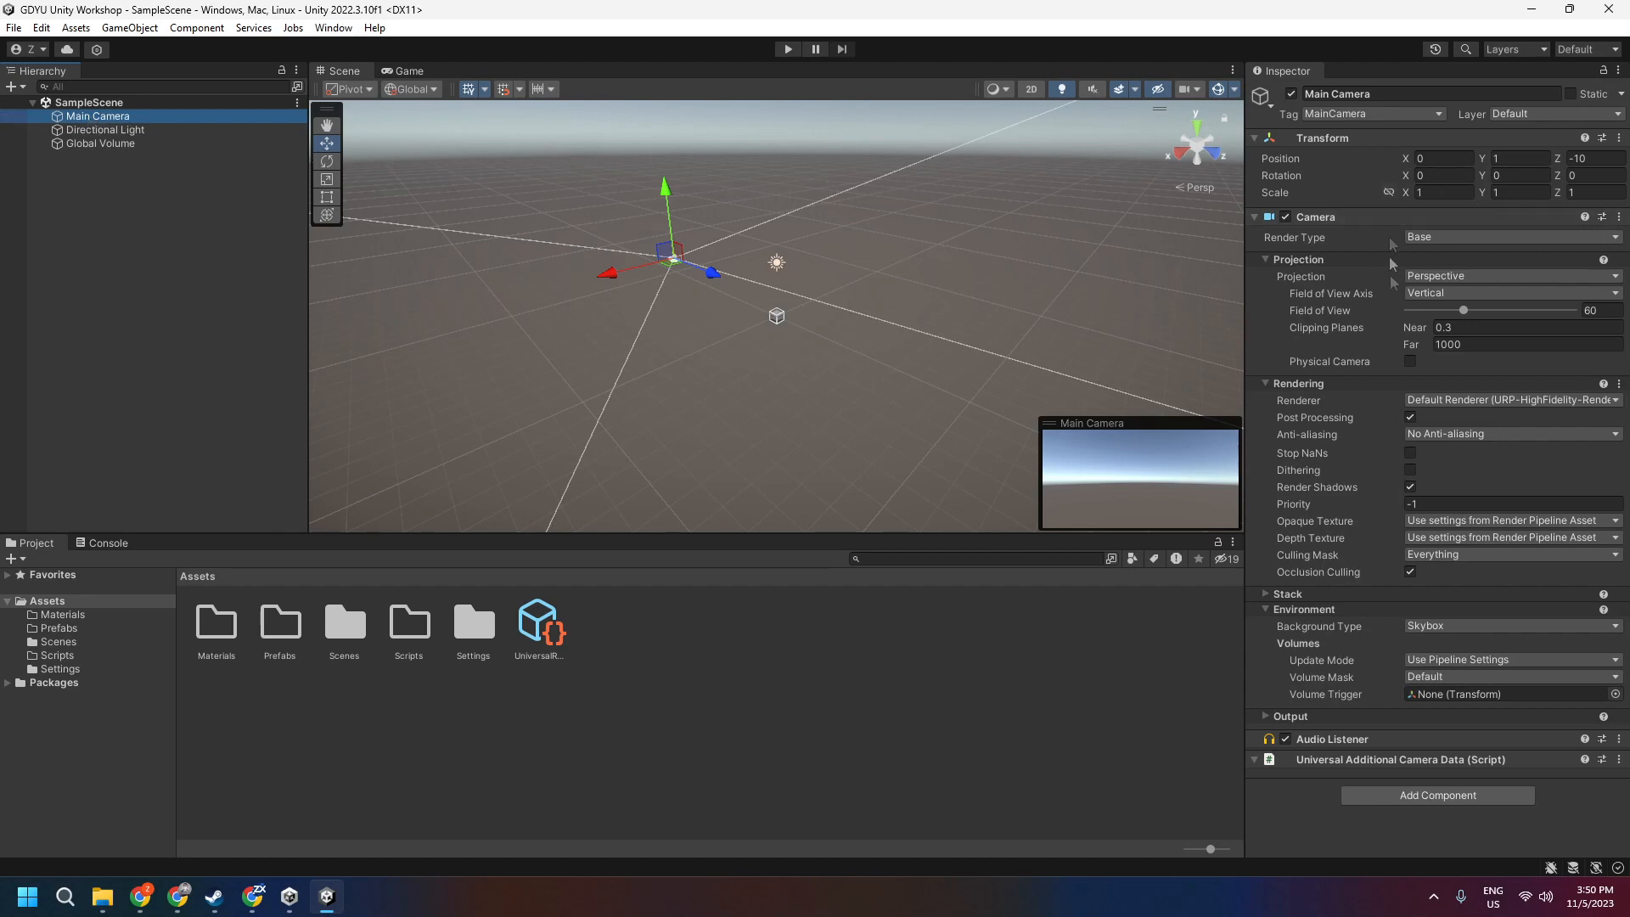
{"action": "left_click", "coordinate": [106, 130]}
{"action": "left_click", "coordinate": [108, 117]}
{"action": "left_click", "coordinate": [151, 130]}
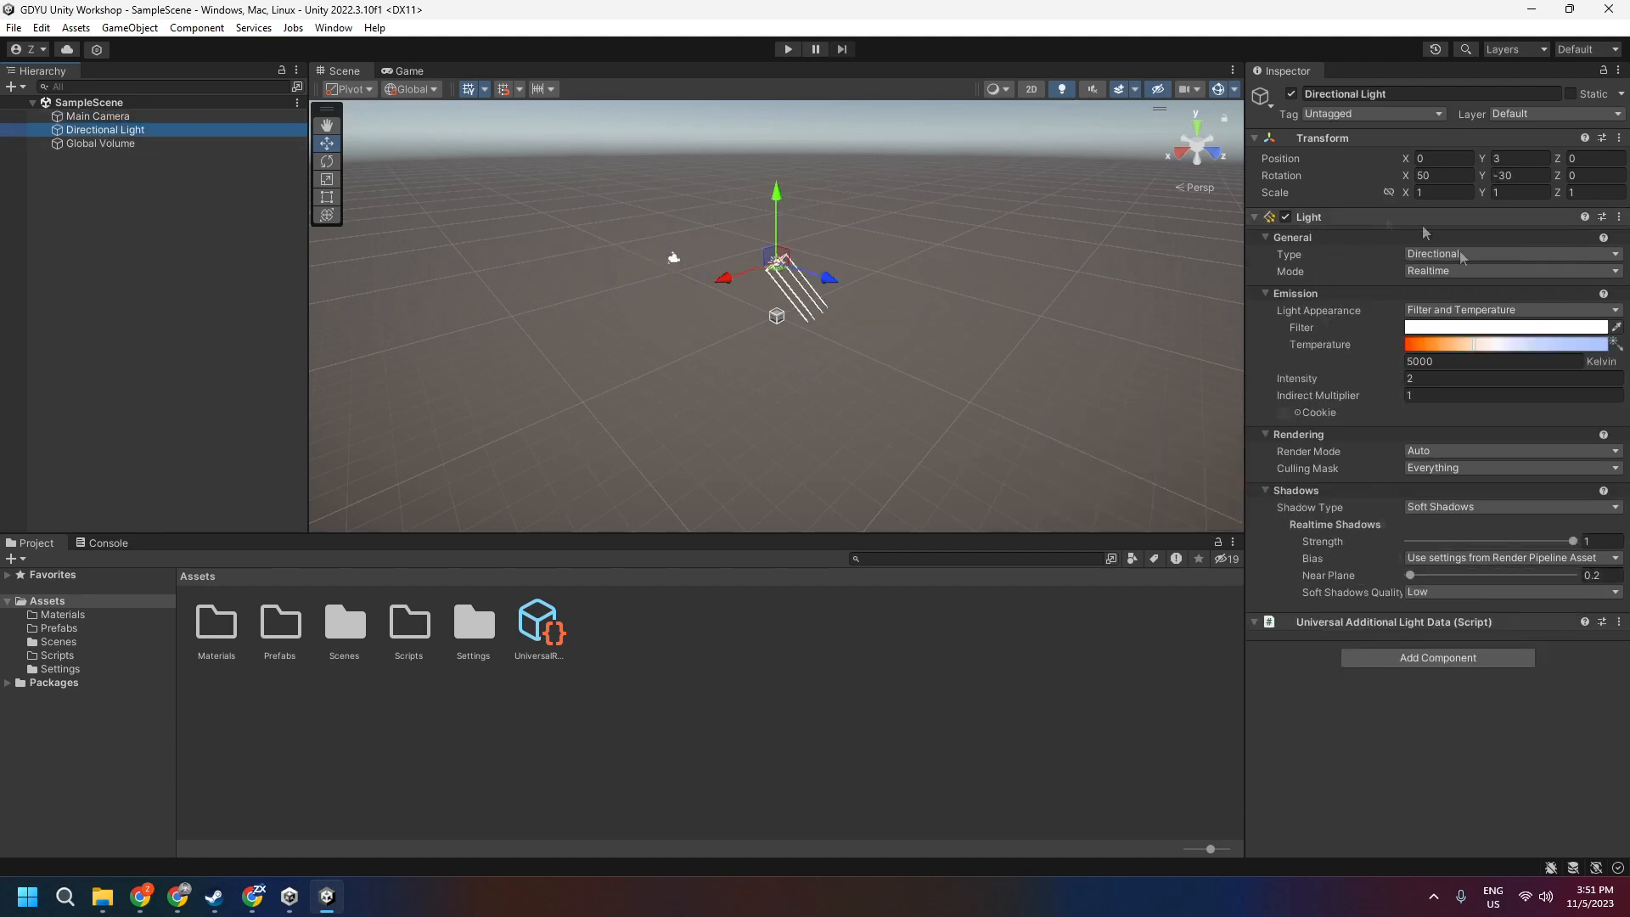
{"action": "left_click", "coordinate": [127, 117]}
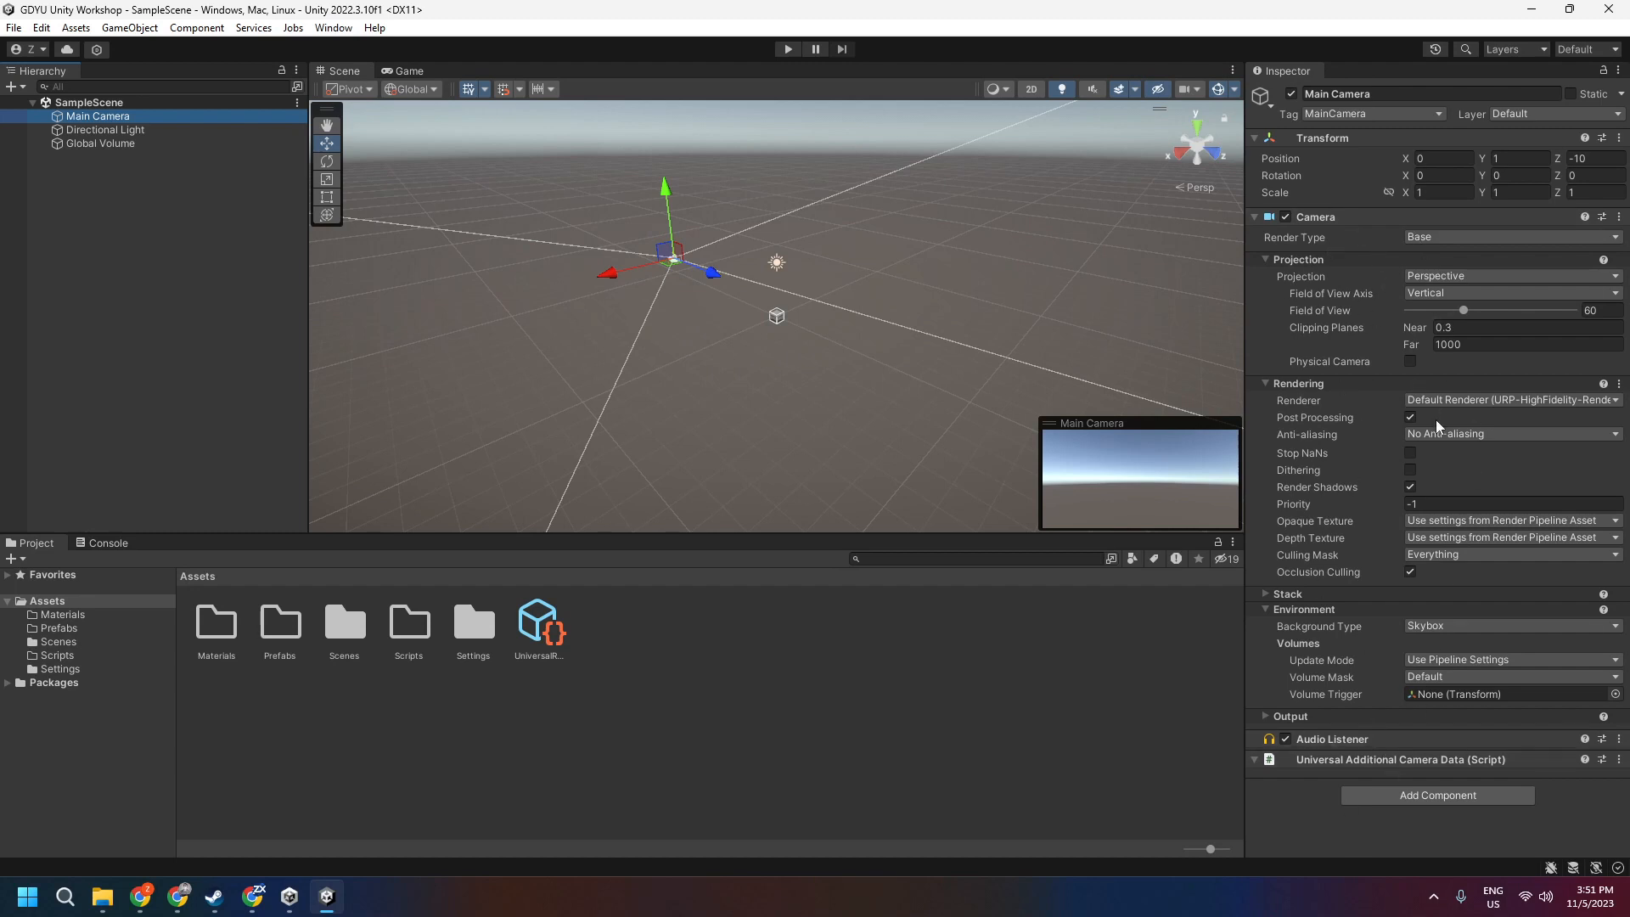
Examine the scene around the Main Camera from the right, top and front in perspective and isometric projection, and clear the selection
{"action": "right_click_drag", "start_coordinate": [711, 268], "coordinate": [660, 242]}
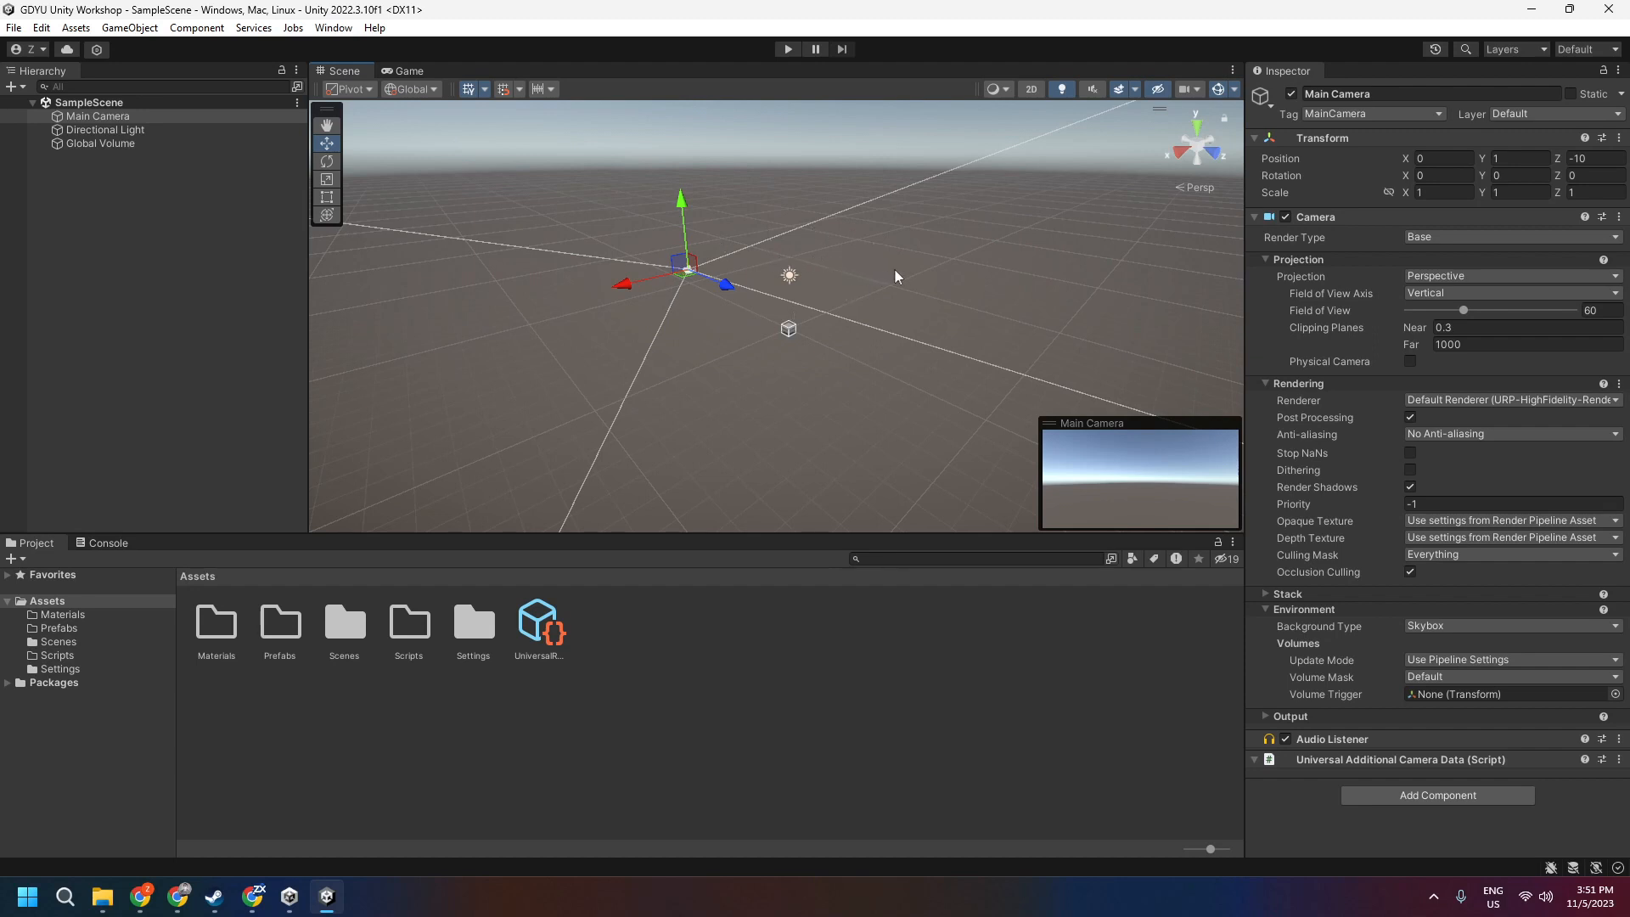
{"action": "right_click_drag", "start_coordinate": [898, 273], "coordinate": [767, 354]}
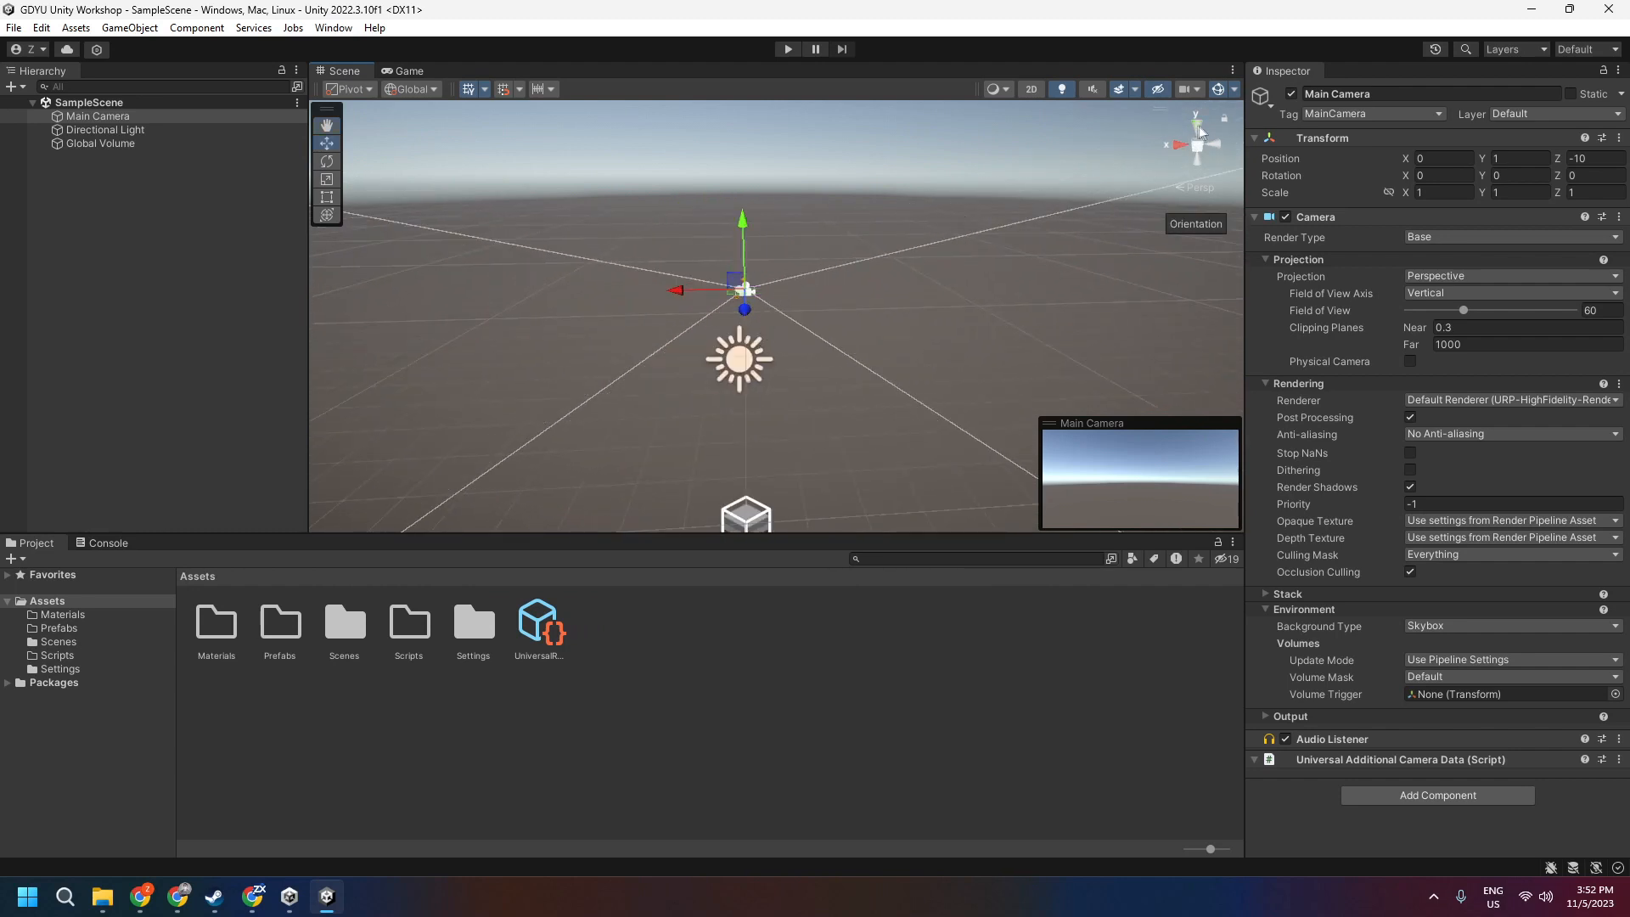
{"action": "left_click", "coordinate": [1175, 145]}
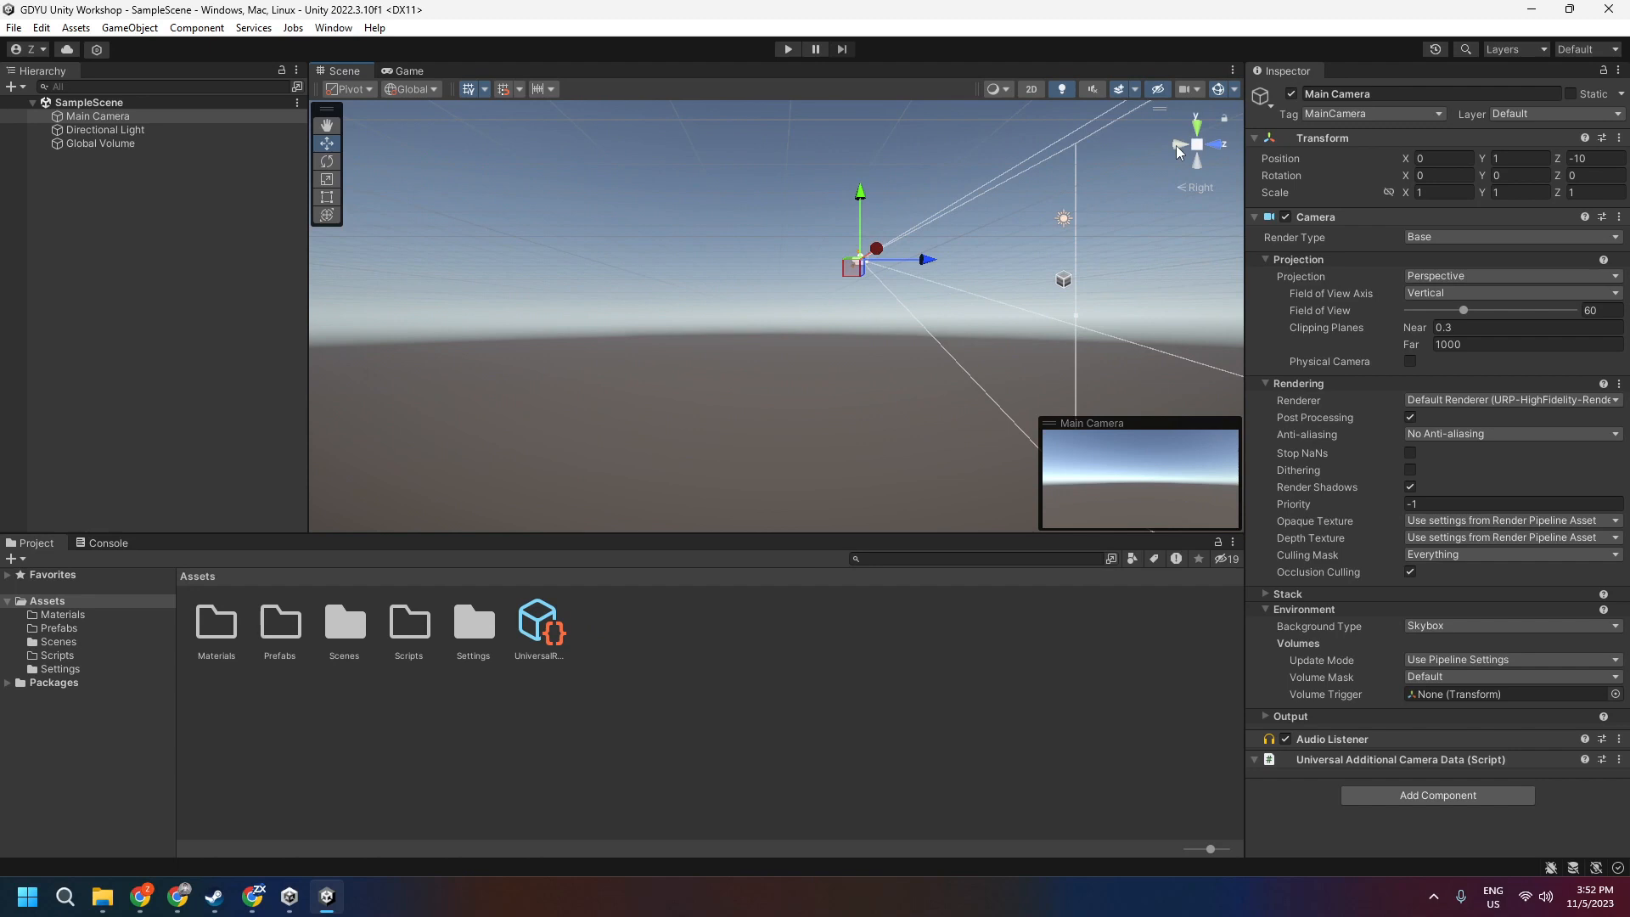
{"action": "left_click", "coordinate": [1204, 133]}
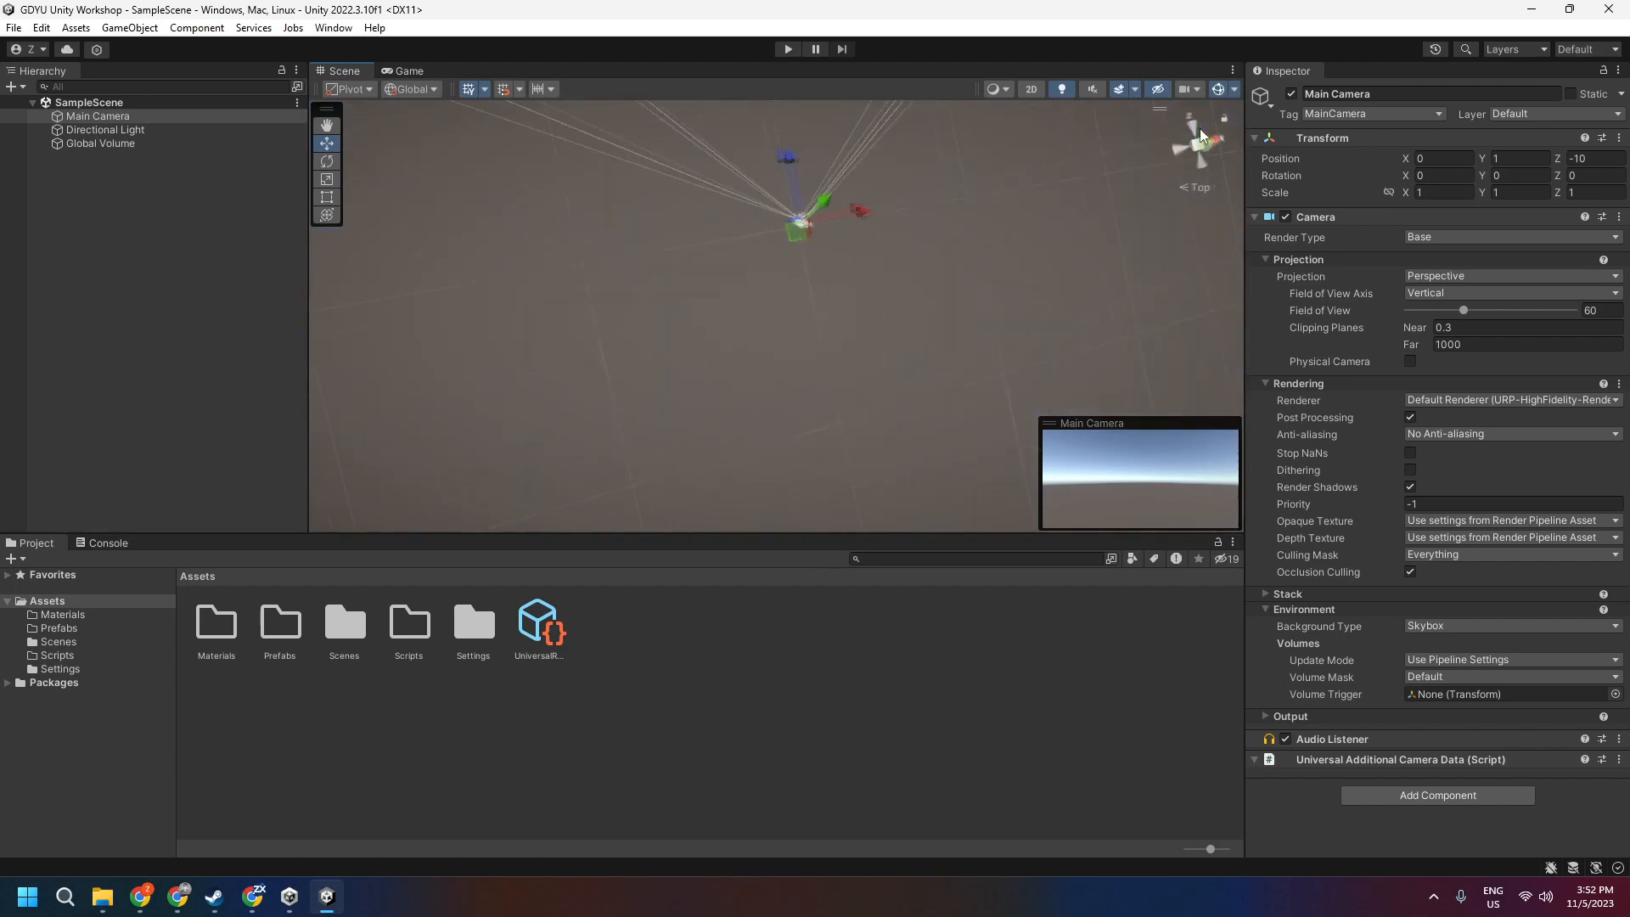
{"action": "left_click_drag", "start_coordinate": [1199, 129], "coordinate": [1198, 161]}
{"action": "left_click", "coordinate": [1197, 151]}
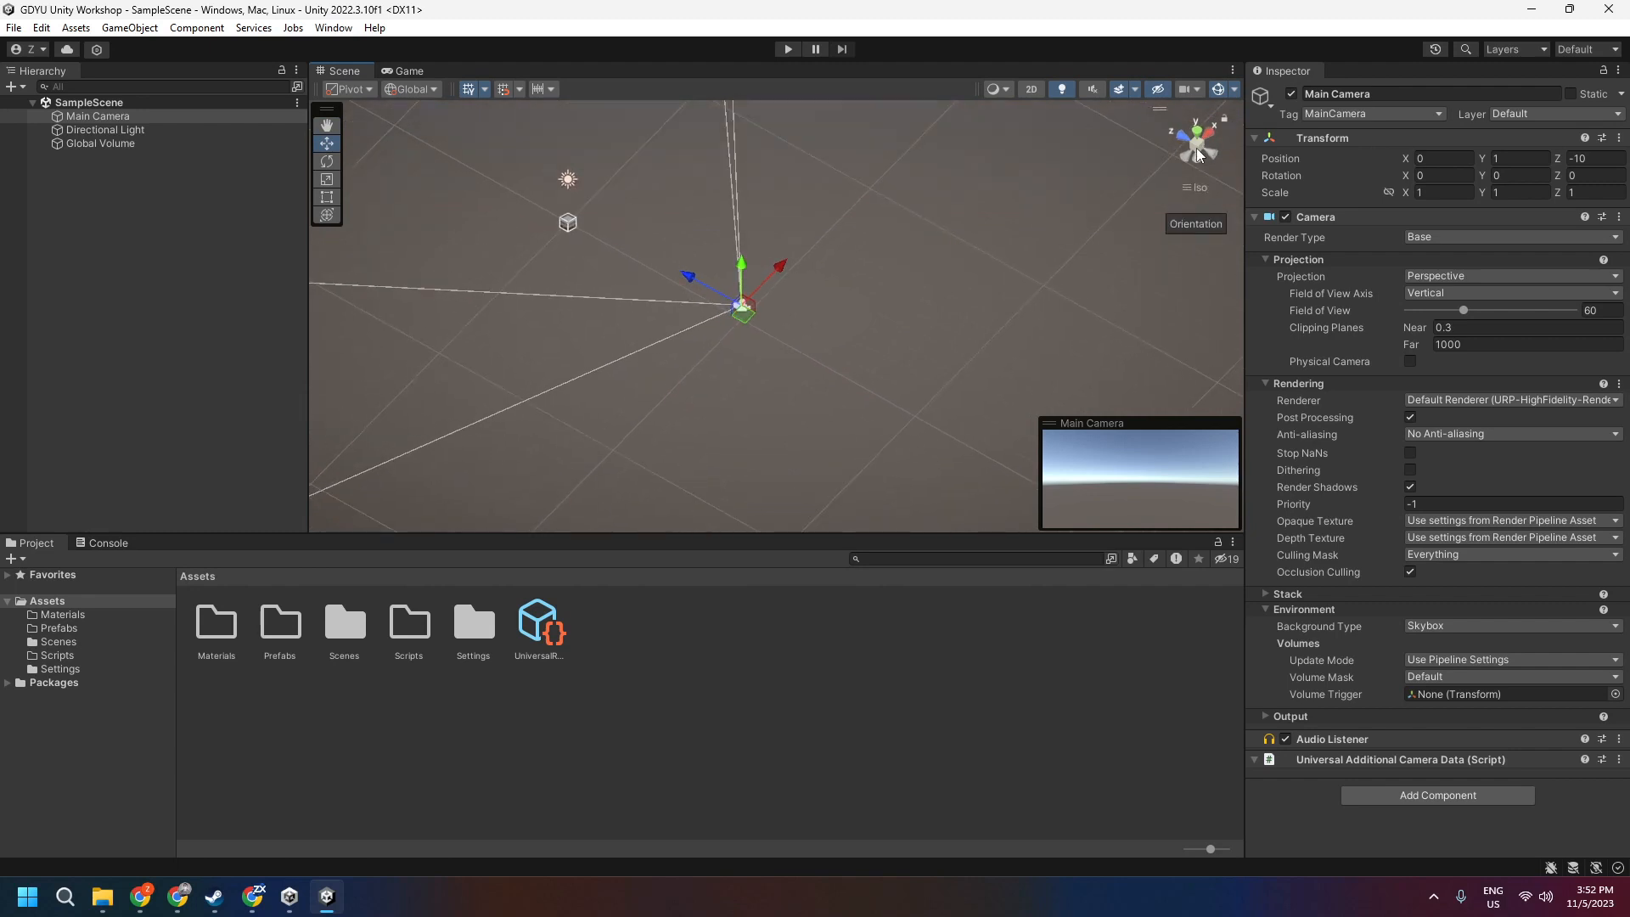
{"action": "mouse_move", "coordinate": [706, 311]}
{"action": "middle_mouse_down"}
{"action": "mouse_move", "coordinate": [739, 301]}
{"action": "mouse_move", "coordinate": [701, 313]}
{"action": "middle_mouse_up"}
{"action": "right_click_drag", "start_coordinate": [701, 312], "coordinate": [810, 293]}
{"action": "left_click", "coordinate": [1180, 143]}
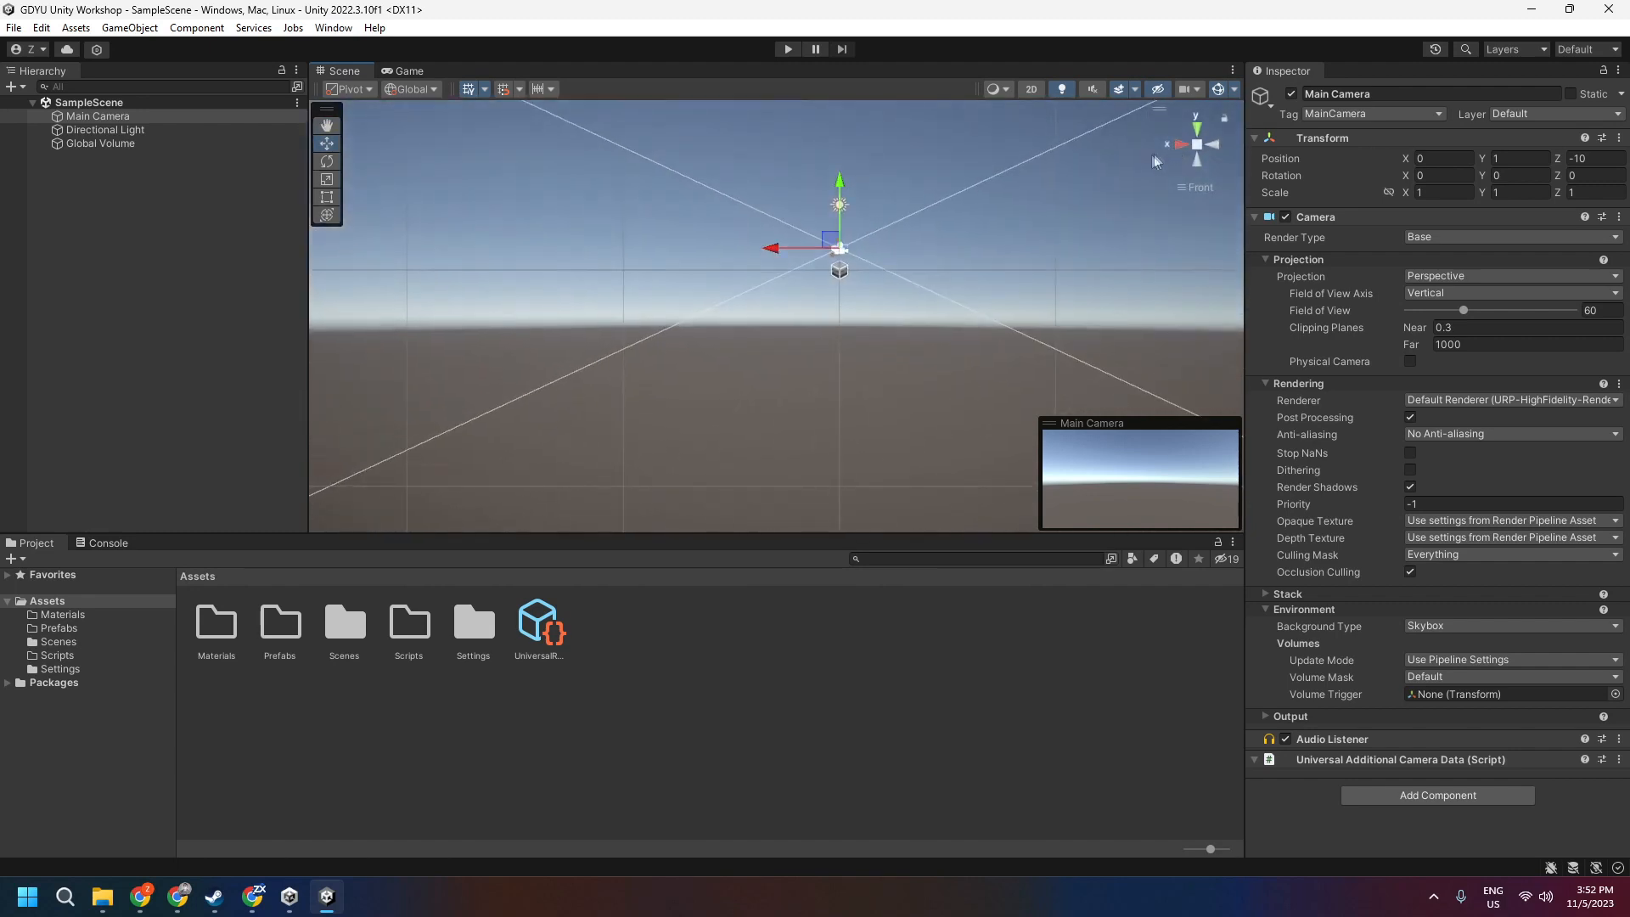
{"action": "middle_click_drag", "start_coordinate": [905, 222], "coordinate": [750, 299]}
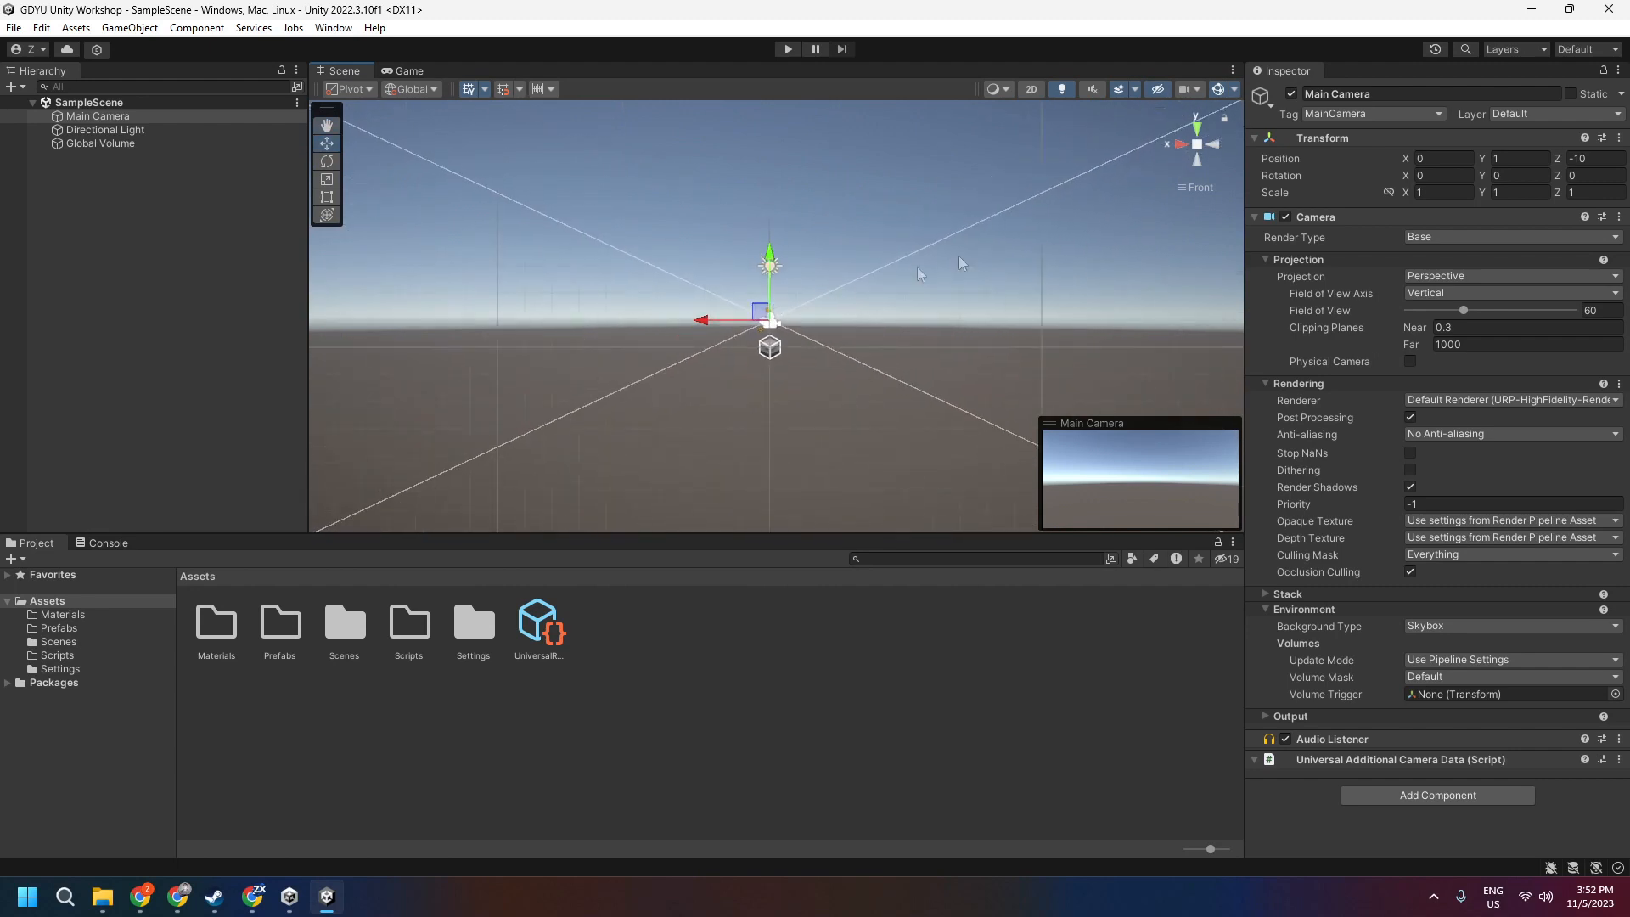
{"action": "left_click", "coordinate": [1197, 145]}
{"action": "middle_click_drag", "start_coordinate": [853, 294], "coordinate": [823, 334]}
{"action": "right_click_drag", "start_coordinate": [822, 335], "coordinate": [560, 428]}
{"action": "key", "text": "w"}
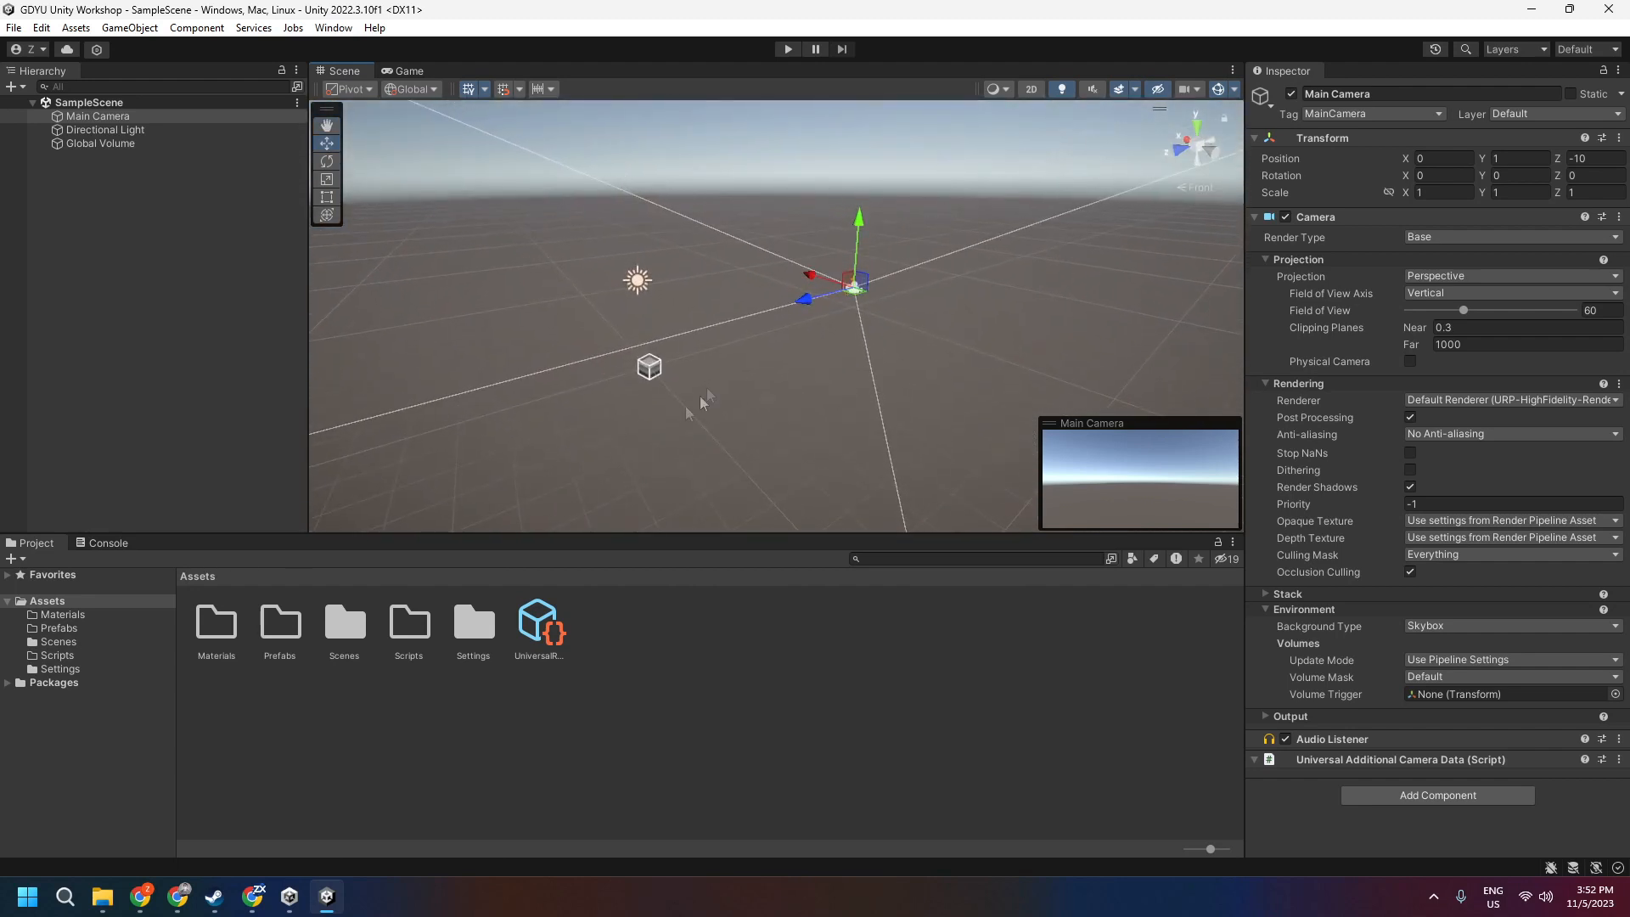
{"action": "left_click", "coordinate": [857, 637]}
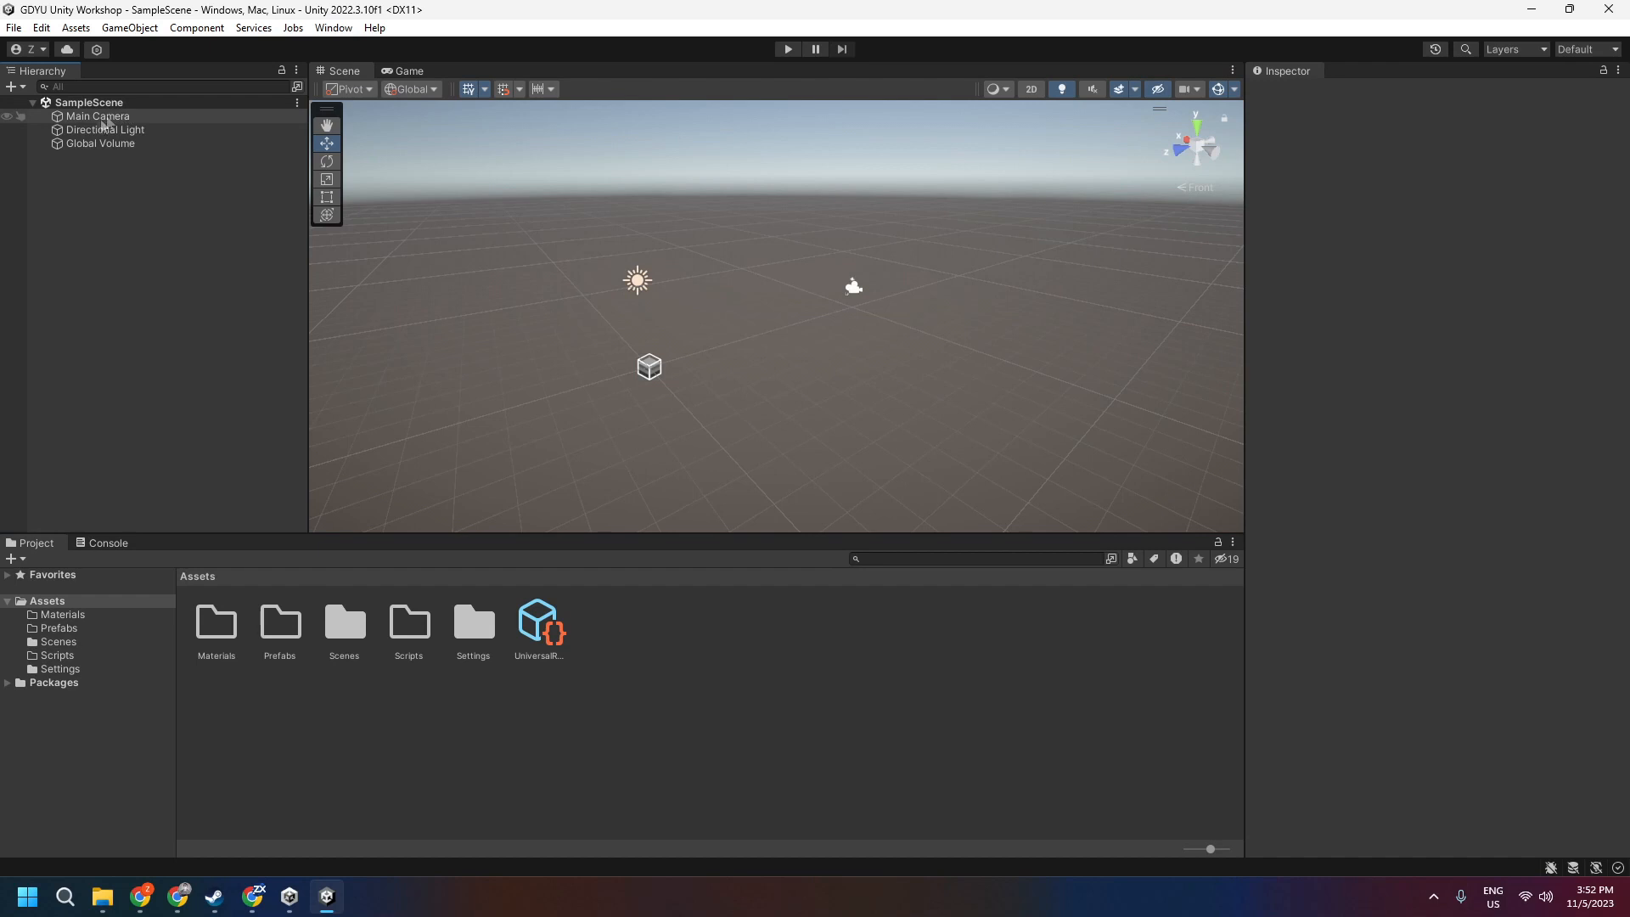
Create a 3D cube in SampleScene and name it "Floor"
{"action": "right_click", "coordinate": [102, 170]}
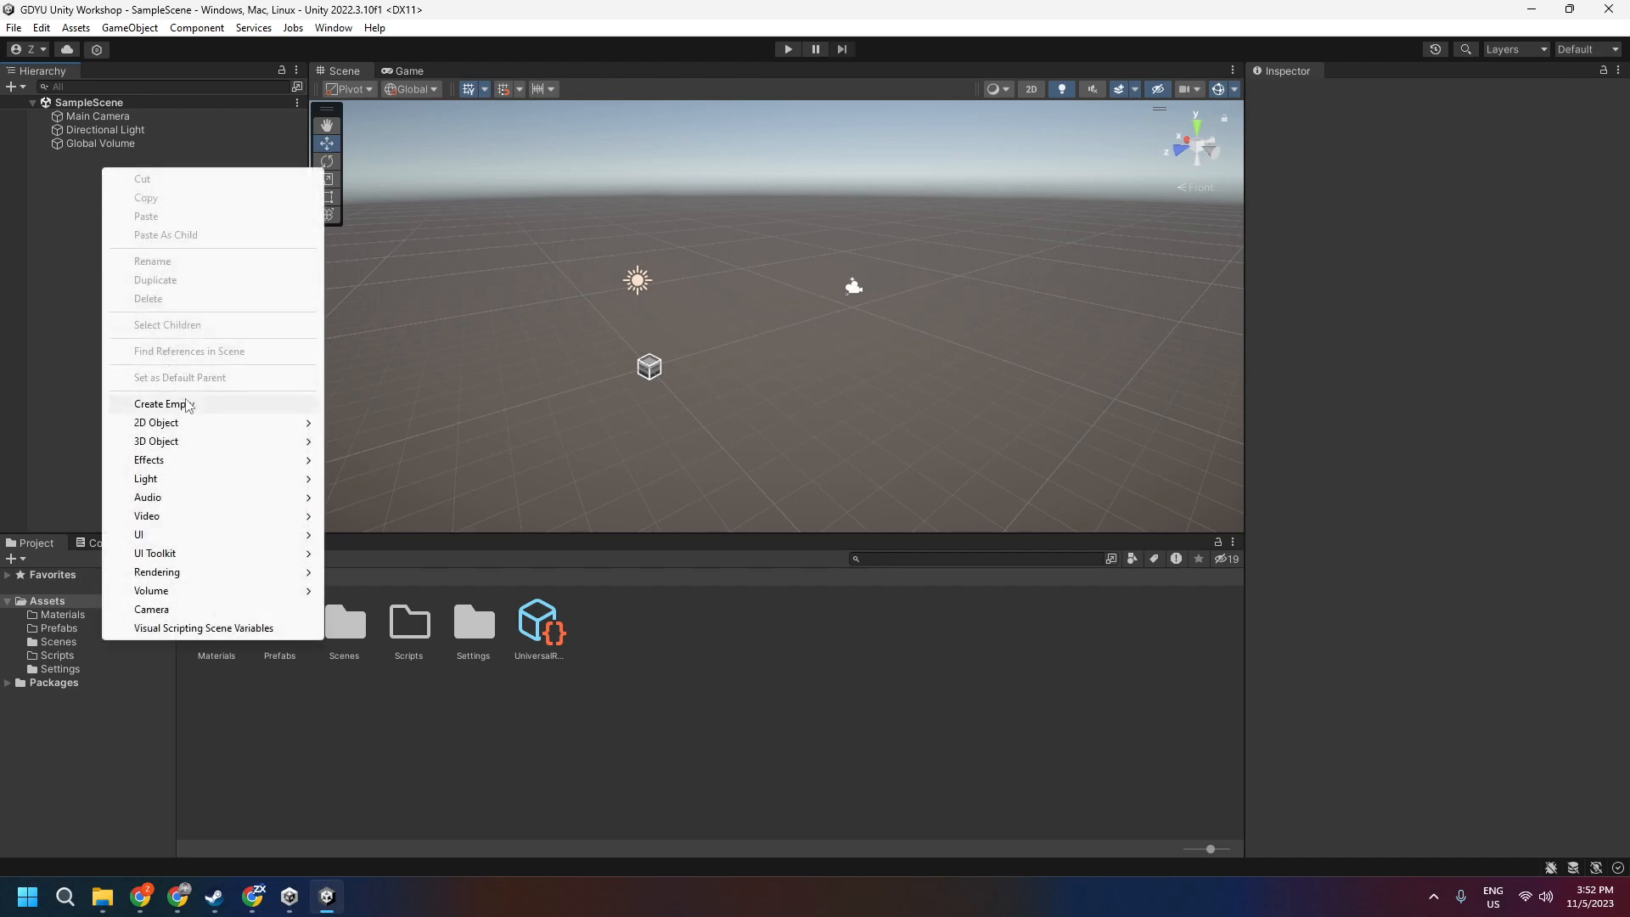
{"action": "mouse_move", "coordinate": [212, 448]}
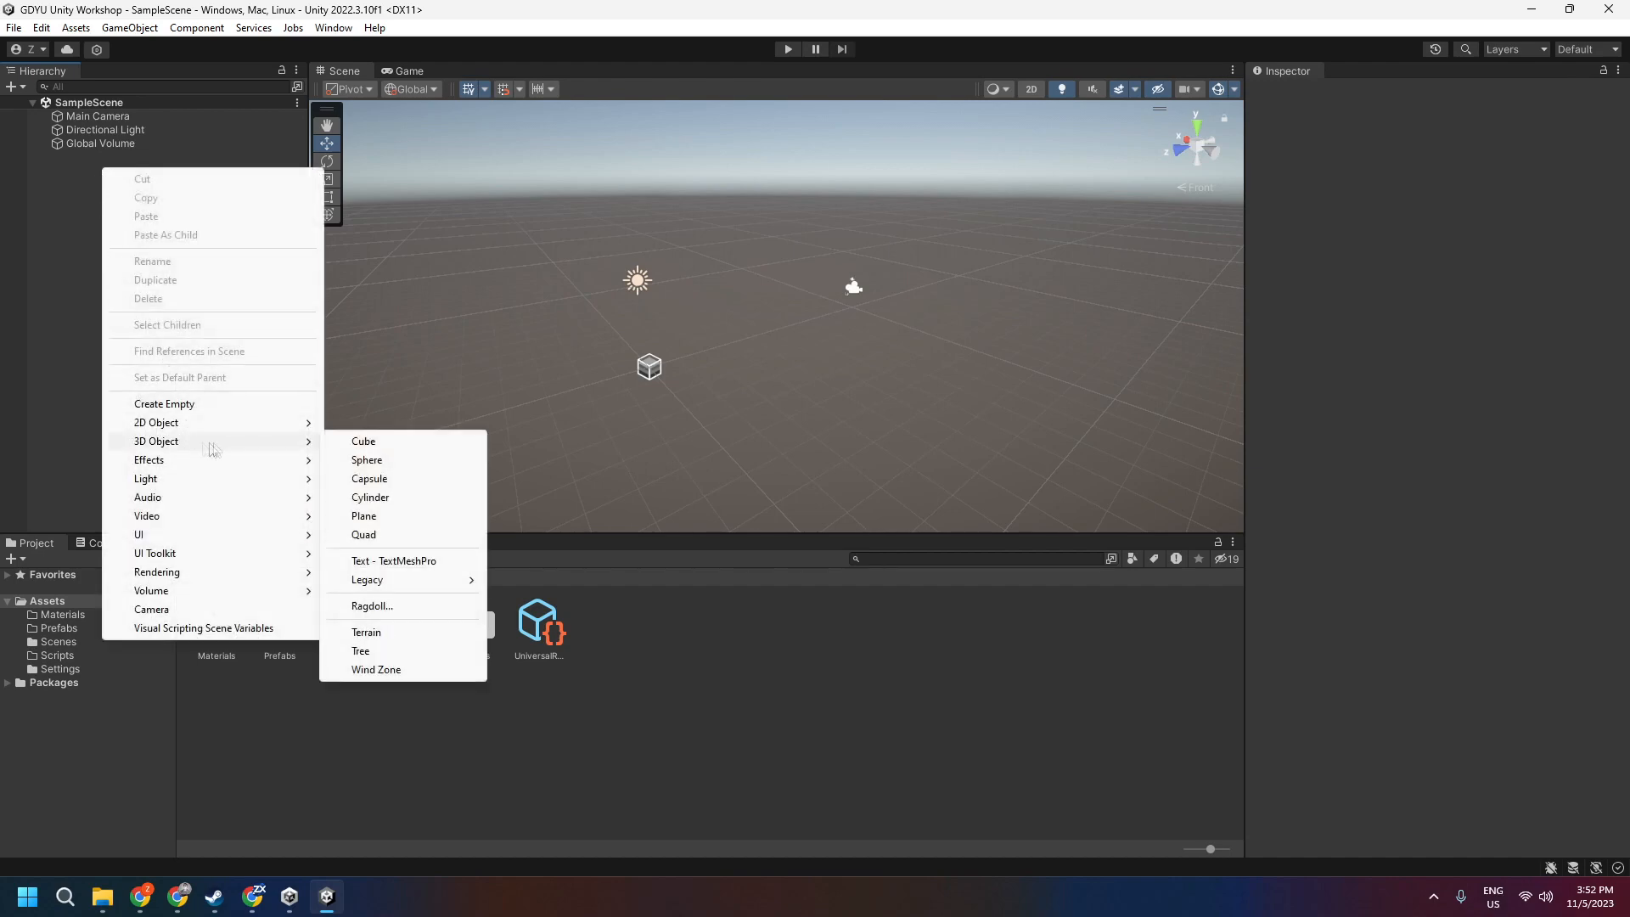
{"action": "left_click", "coordinate": [363, 441]}
{"action": "type", "text": "Floor"}
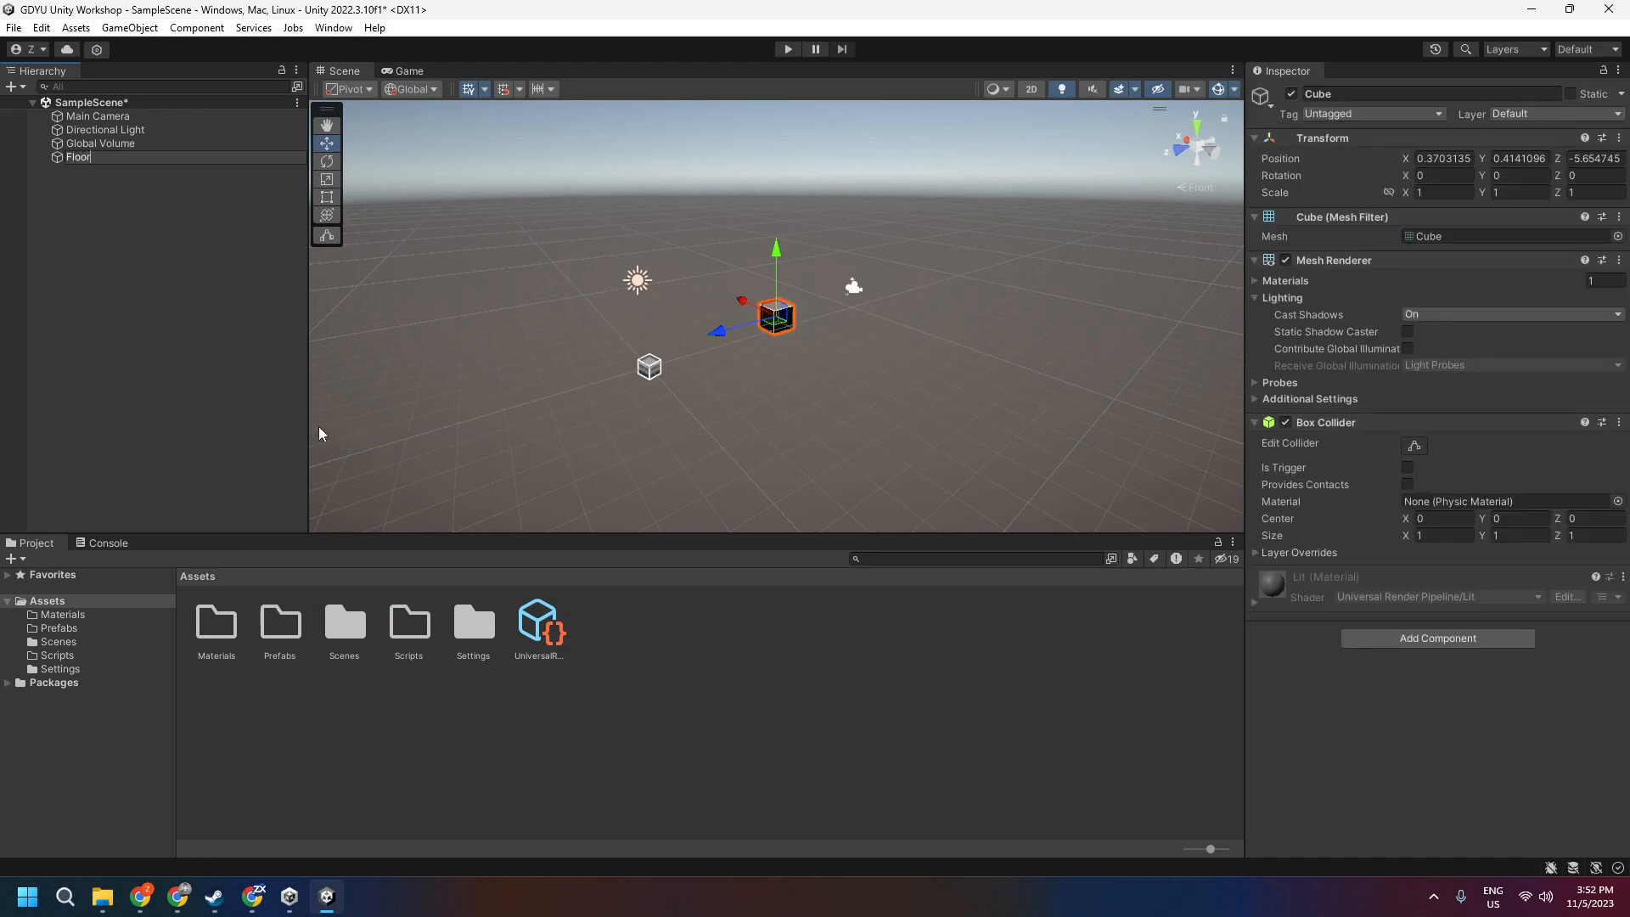
{"action": "key", "text": "Return"}
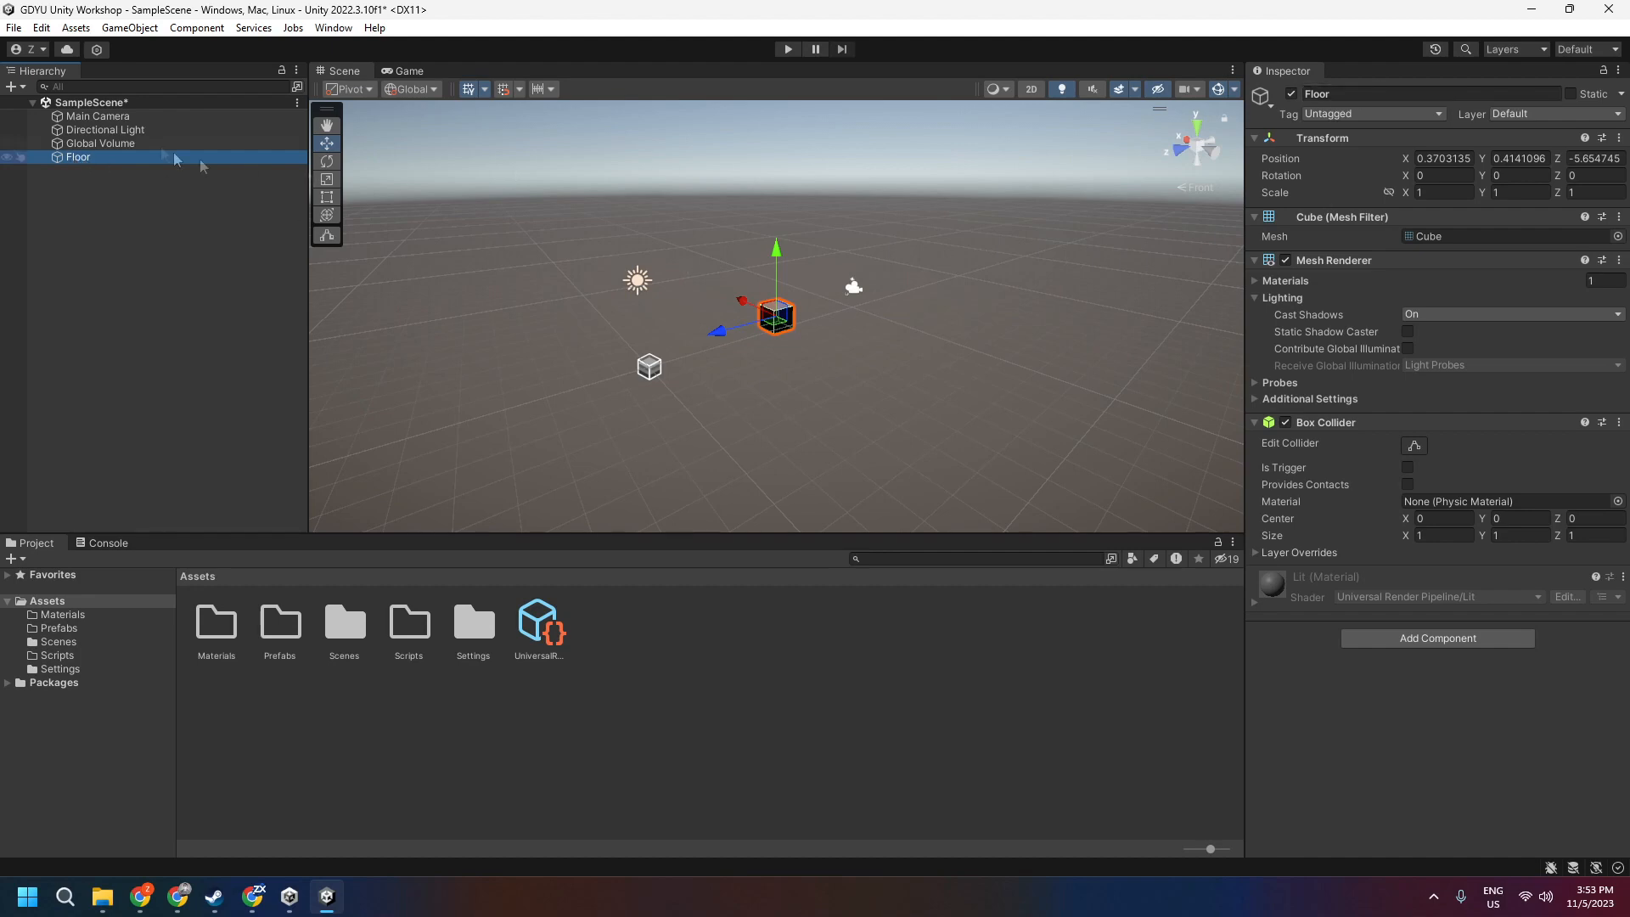
{"action": "left_click", "coordinate": [86, 158]}
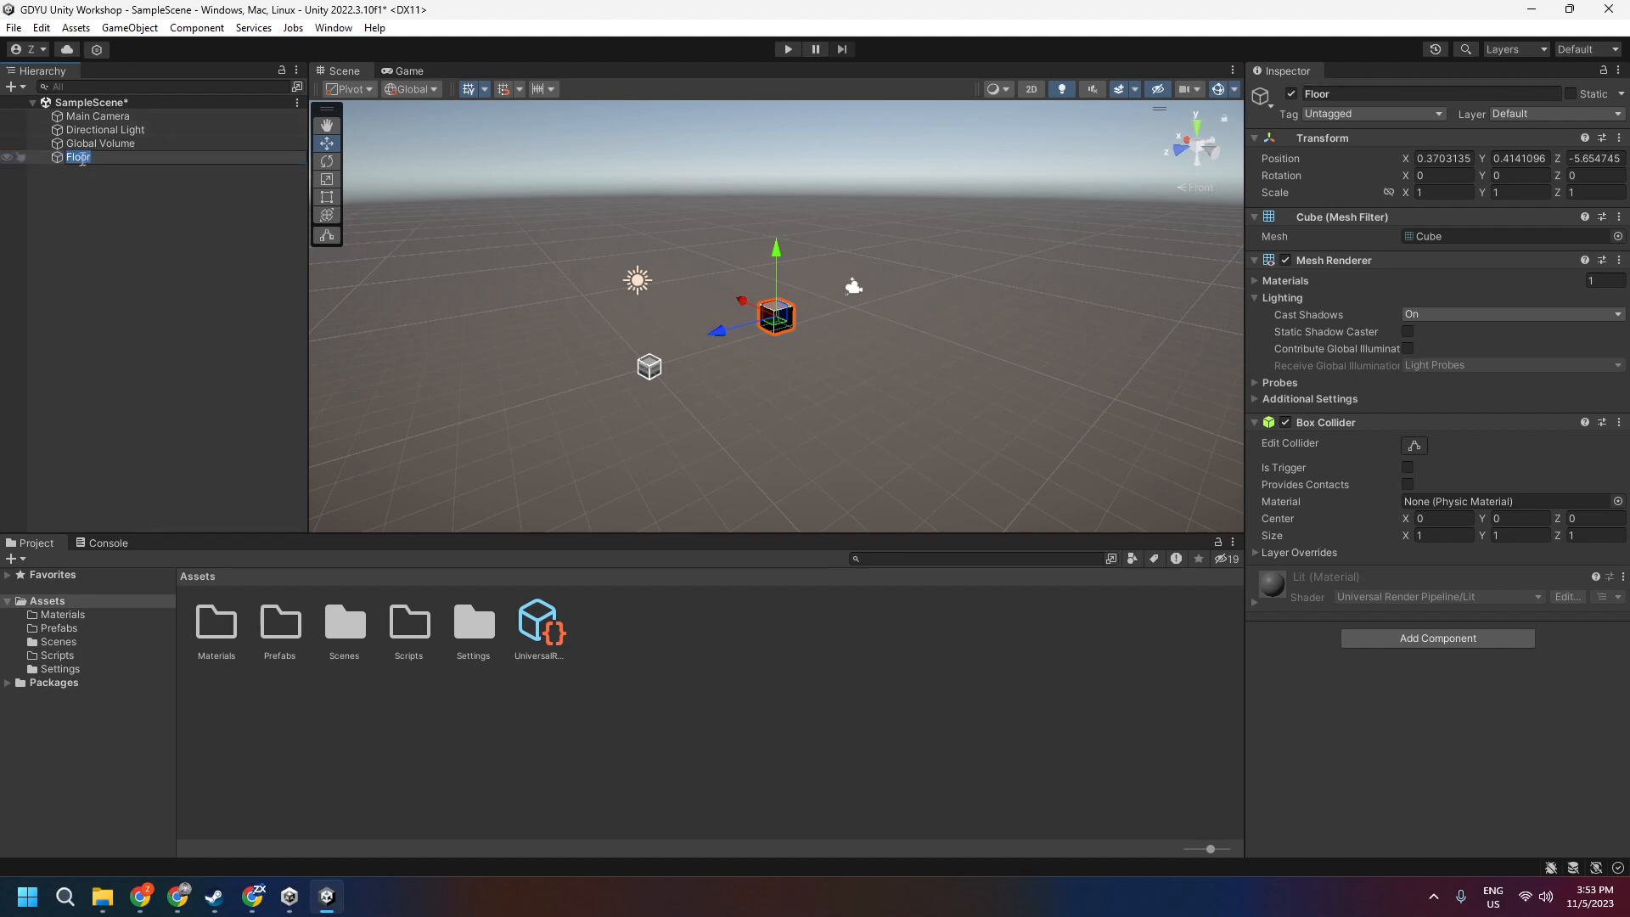
{"action": "right_click", "coordinate": [96, 157]}
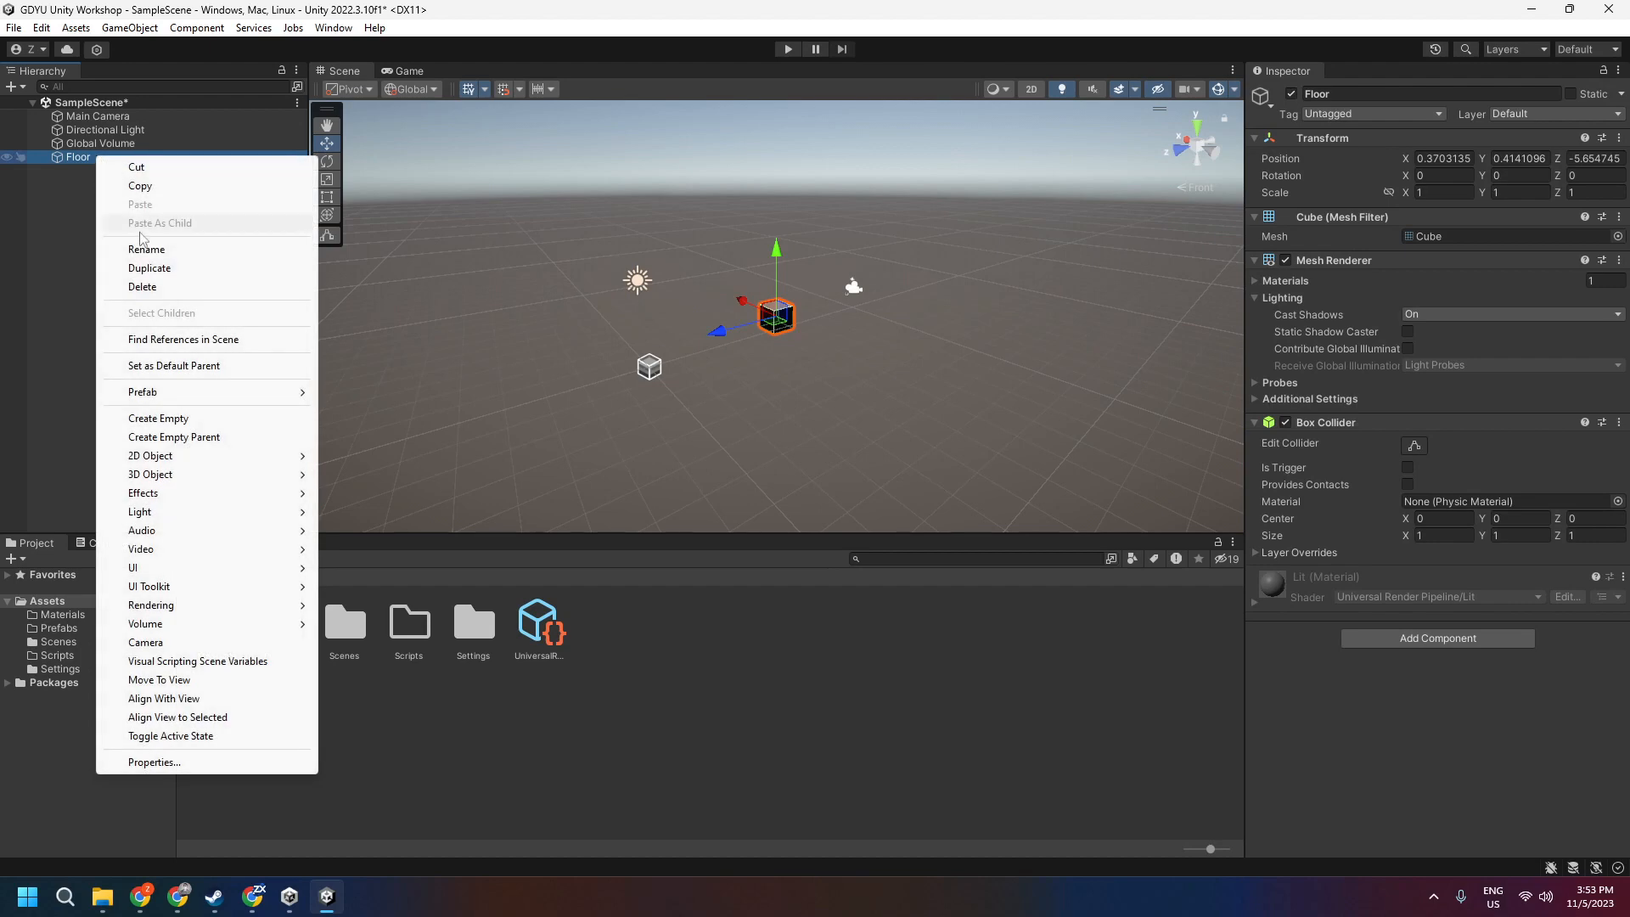
{"action": "left_click", "coordinate": [80, 247]}
{"action": "left_click", "coordinate": [135, 158]}
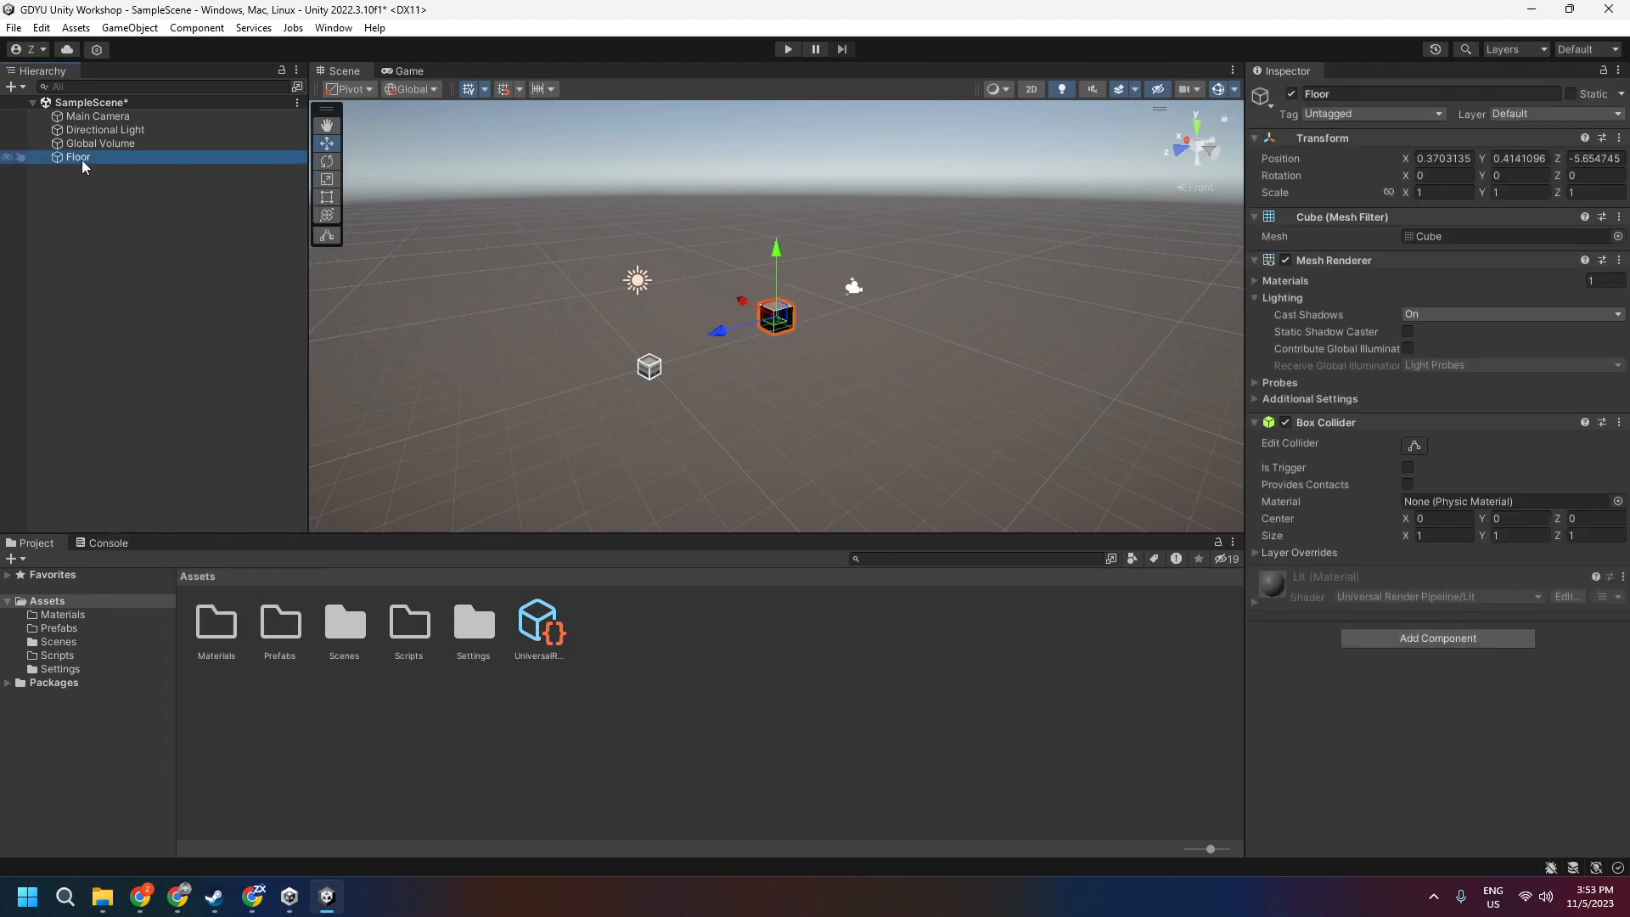
Reset the Transform of the Floor cube to place it at the world origin
{"action": "left_click_drag", "start_coordinate": [734, 334], "coordinate": [767, 323], "text": "alt"}
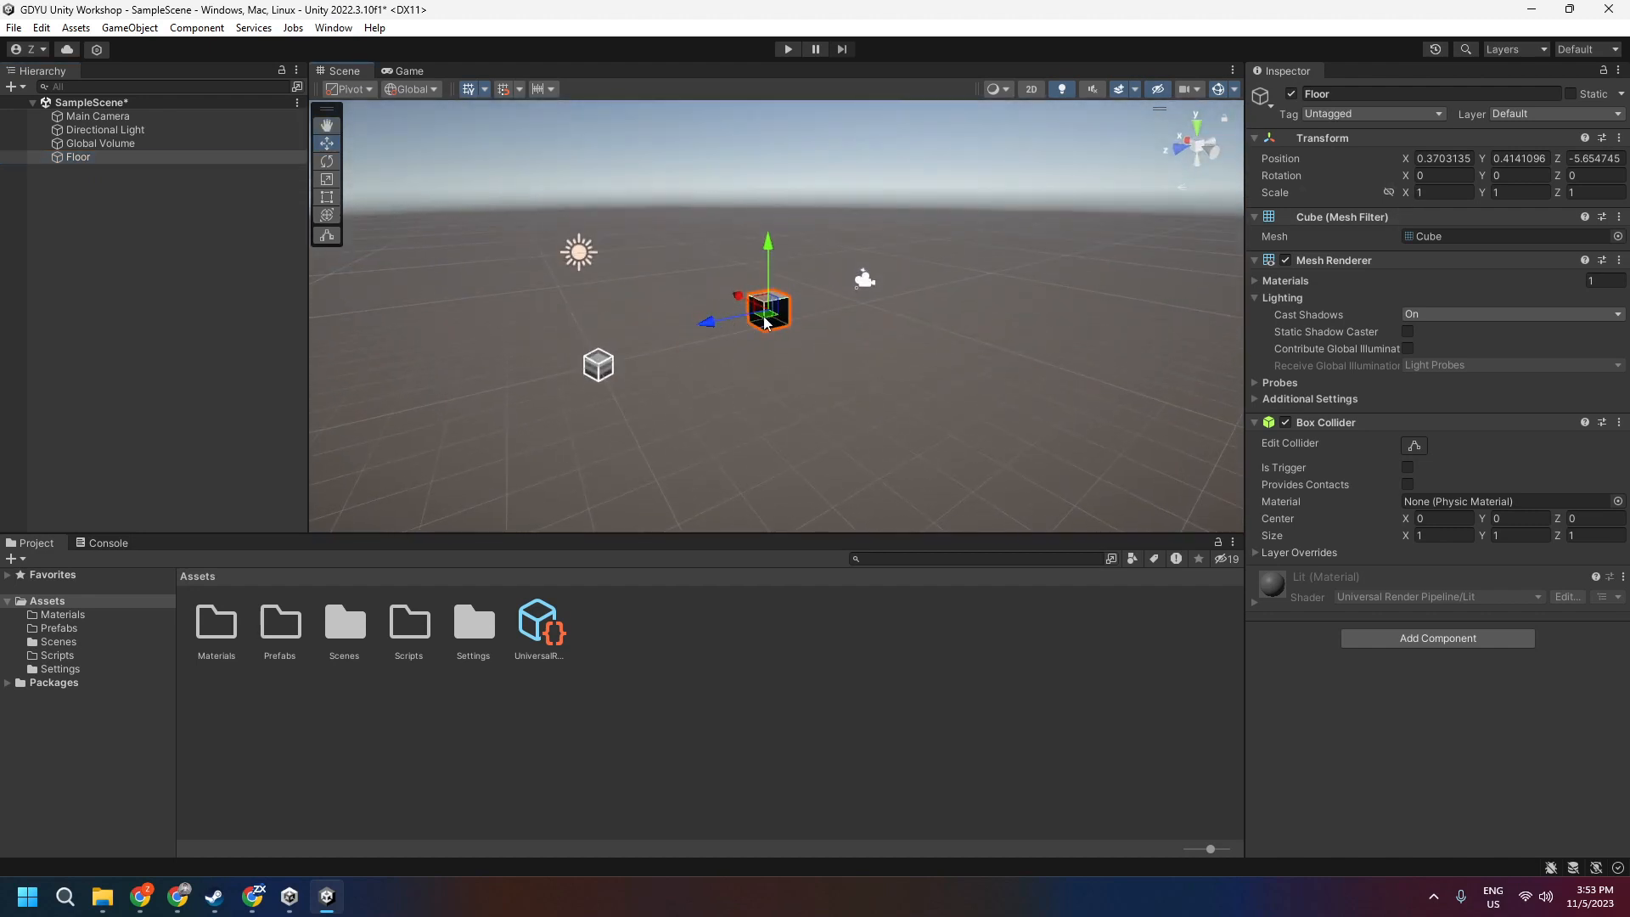
{"action": "right_click", "coordinate": [1368, 138]}
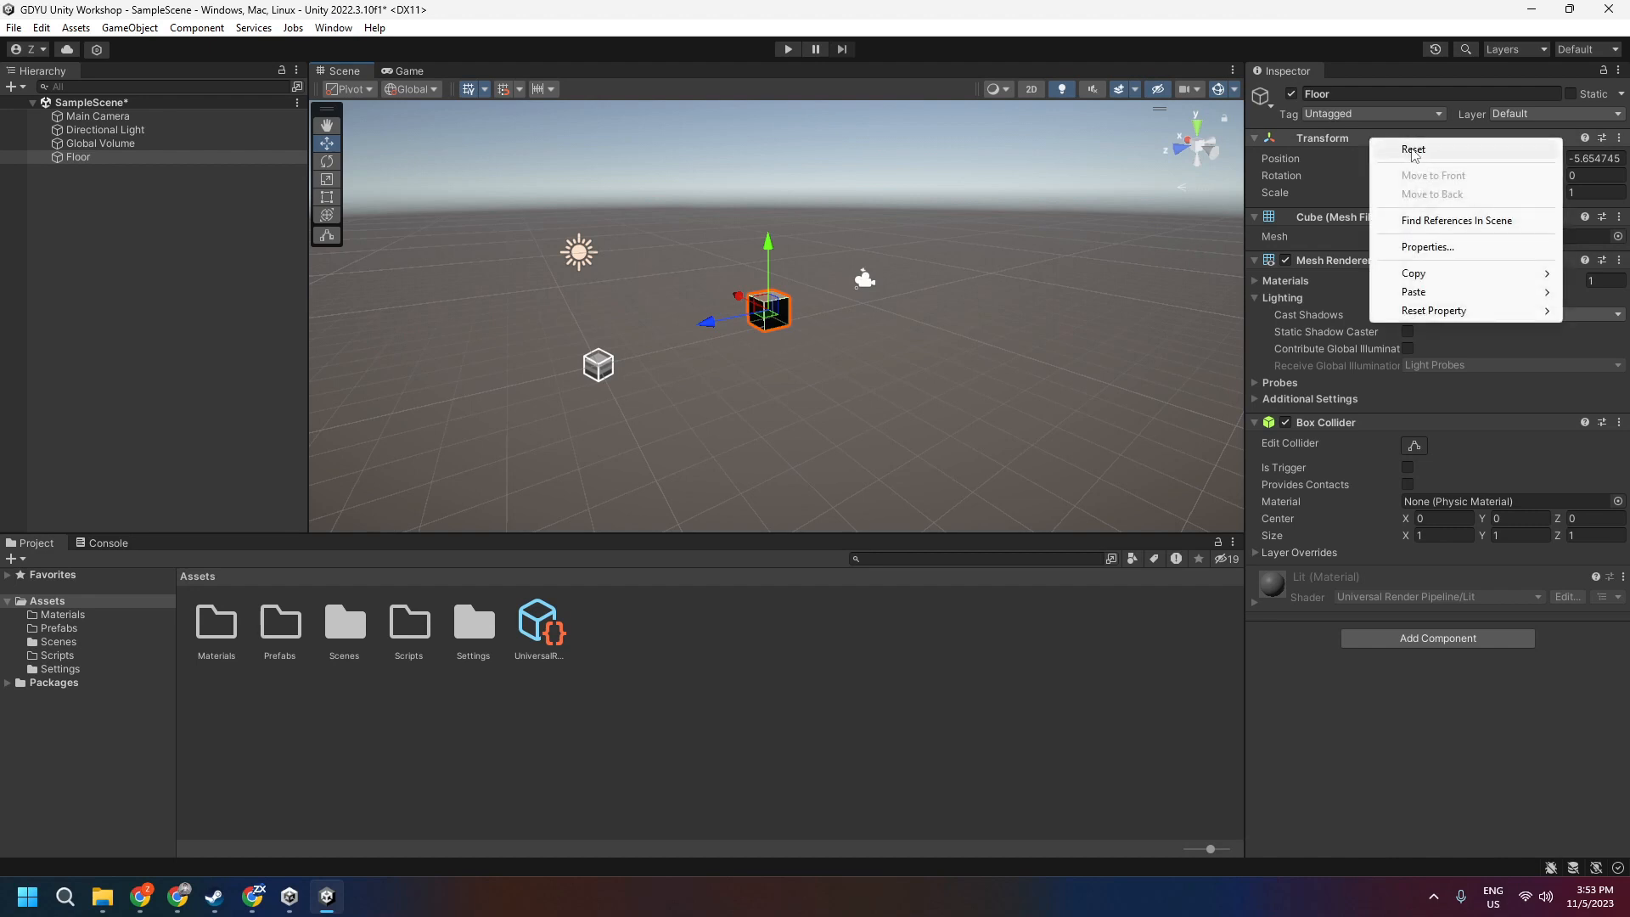
{"action": "left_click", "coordinate": [1413, 151]}
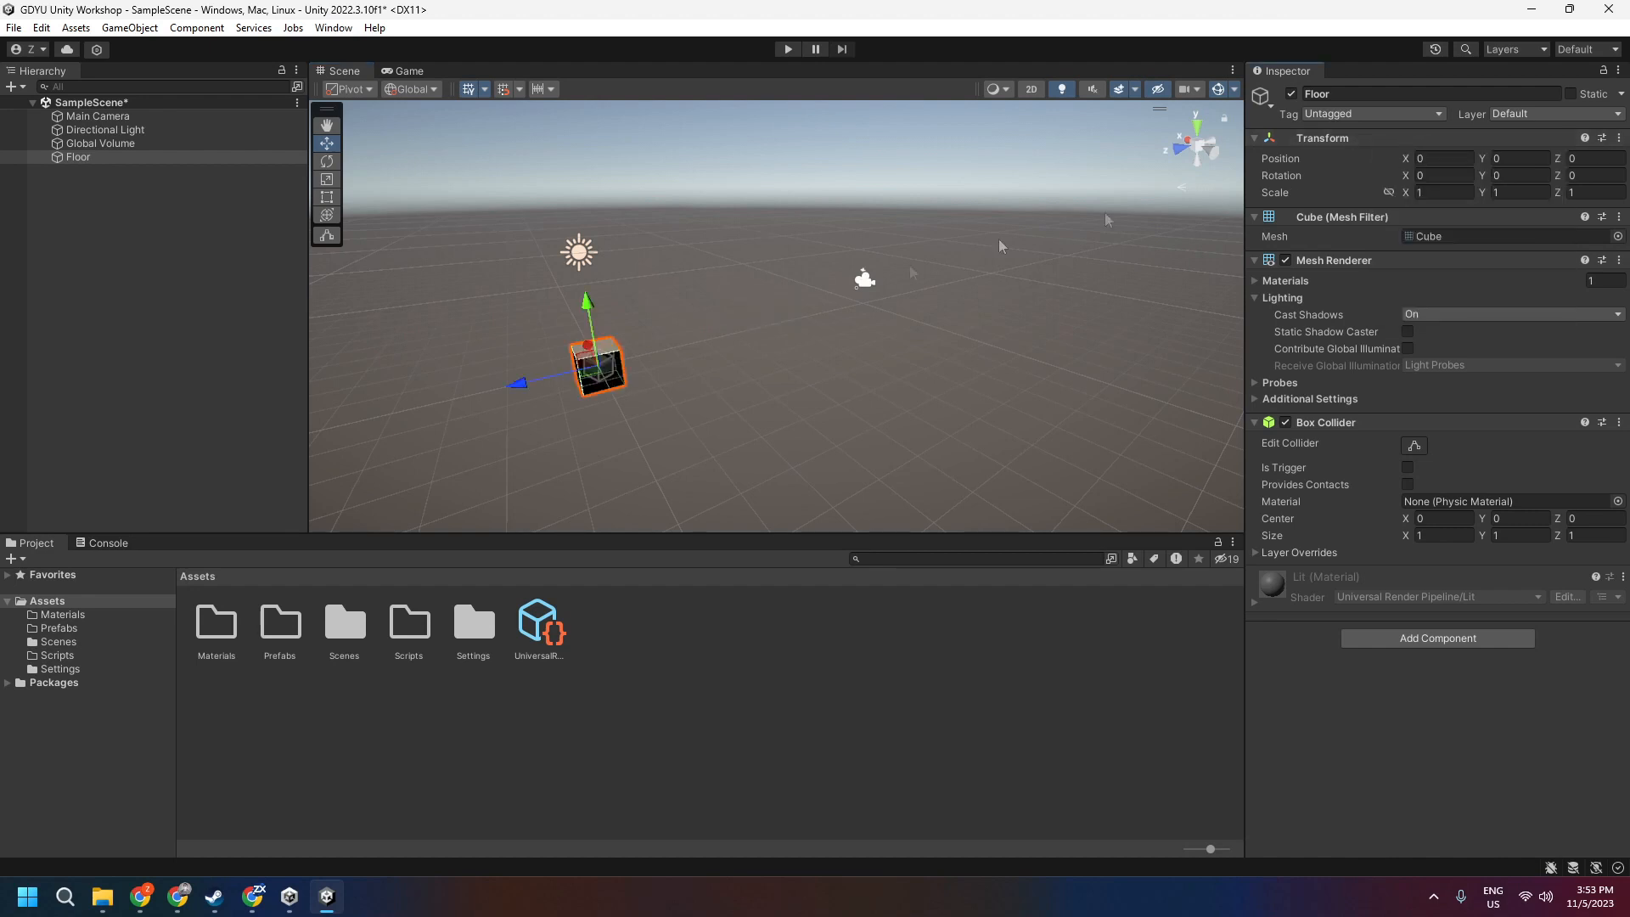
Set the Floor's scale to 15 on both X and Z
{"action": "key", "text": "f"}
{"action": "left_click_drag", "start_coordinate": [915, 287], "coordinate": [865, 509], "text": "alt"}
{"action": "left_click", "coordinate": [1440, 191]}
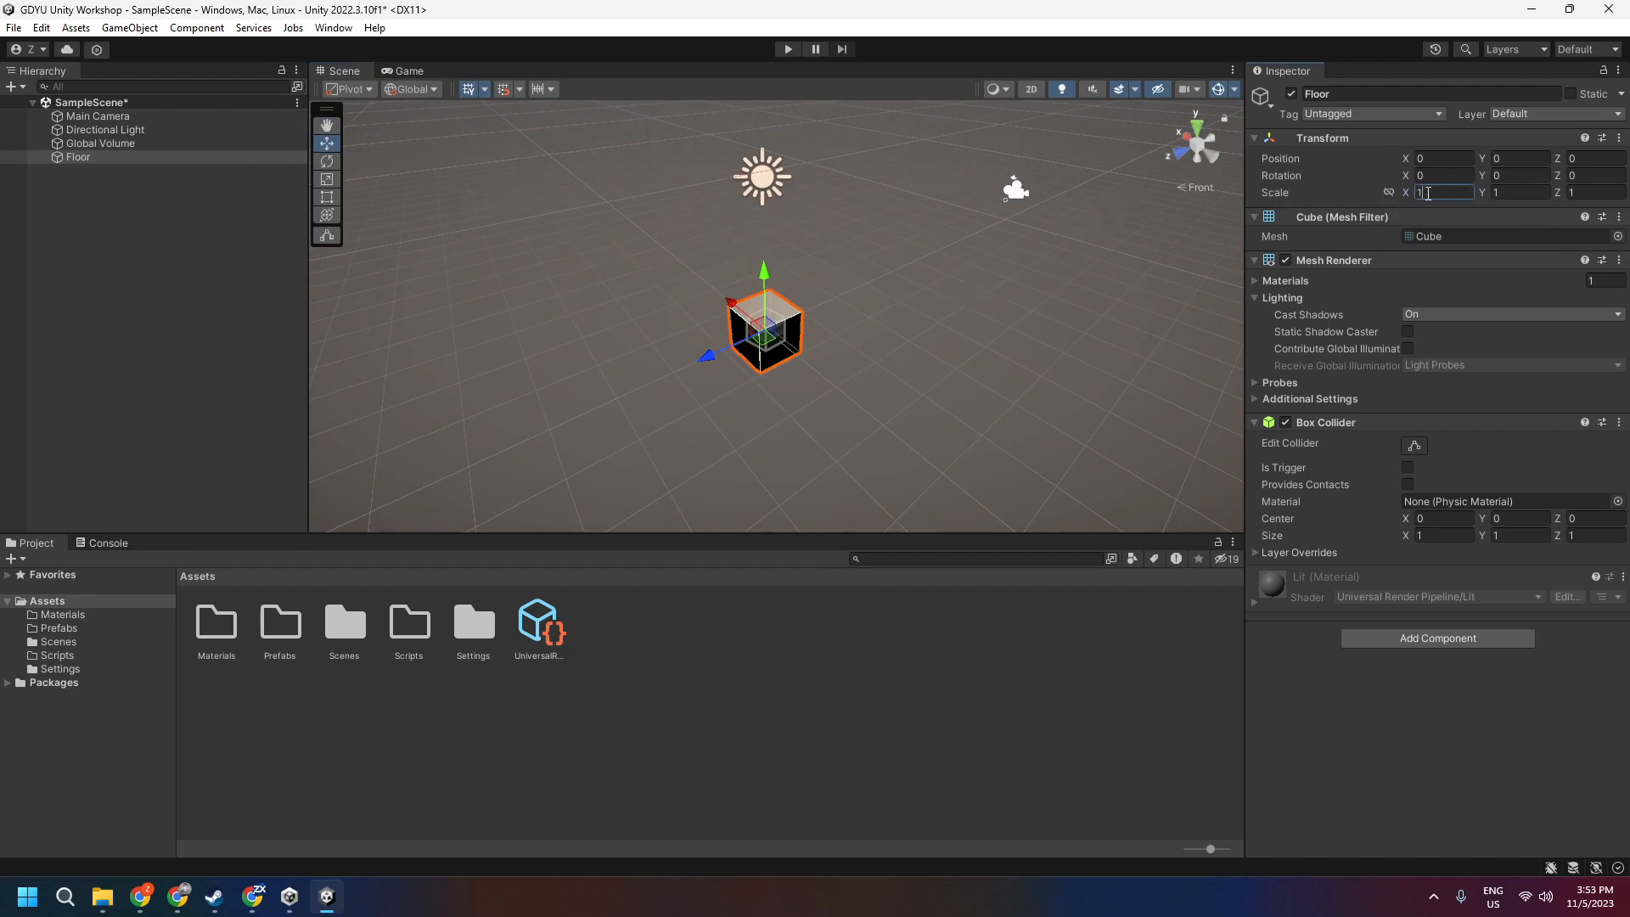
{"action": "type", "text": "5"}
{"action": "left_click", "coordinate": [1570, 192]}
{"action": "type", "text": "5"}
Set the Floor's Y position to -0.5 and save the scene
{"action": "left_click_drag", "start_coordinate": [984, 253], "coordinate": [1016, 128], "text": "alt"}
{"action": "right_click_drag", "start_coordinate": [1016, 127], "coordinate": [1031, 100]}
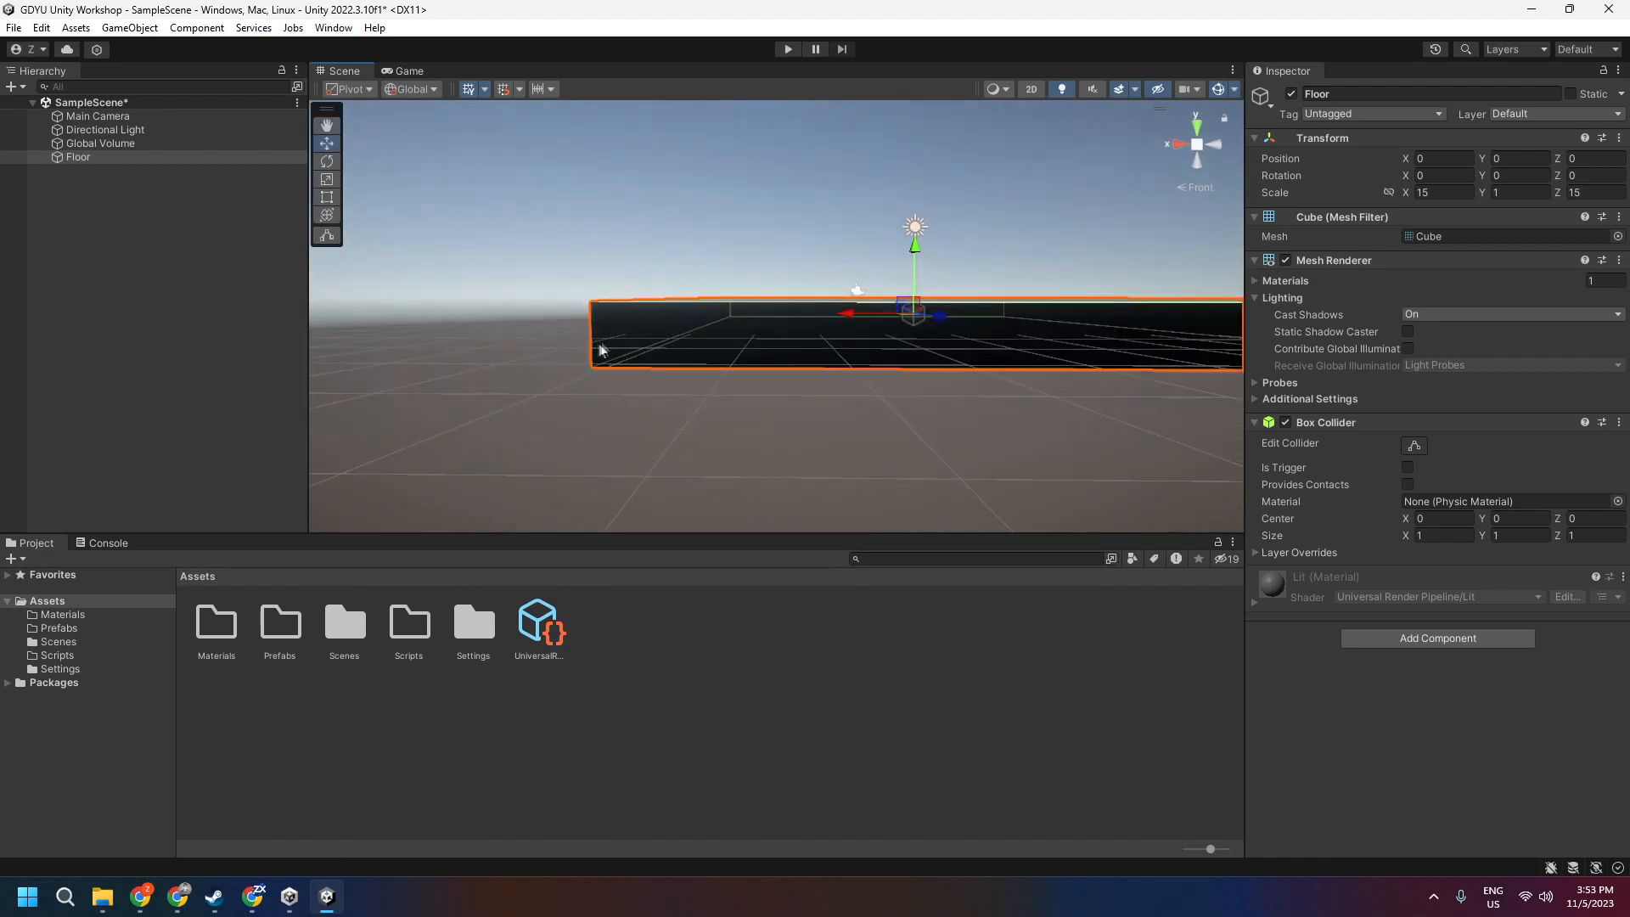
{"action": "left_click", "coordinate": [1524, 161]}
{"action": "type", "text": "-0.5"}
{"action": "right_click_drag", "start_coordinate": [666, 348], "coordinate": [791, 393]}
{"action": "key", "text": "d"}
{"action": "key", "text": "e"}
{"action": "left_click", "coordinate": [916, 370]}
{"action": "key", "text": "ctrl+s"}
Move the Floor slightly along the X axis to about 0.17 and save the scene
{"action": "left_click", "coordinate": [77, 157]}
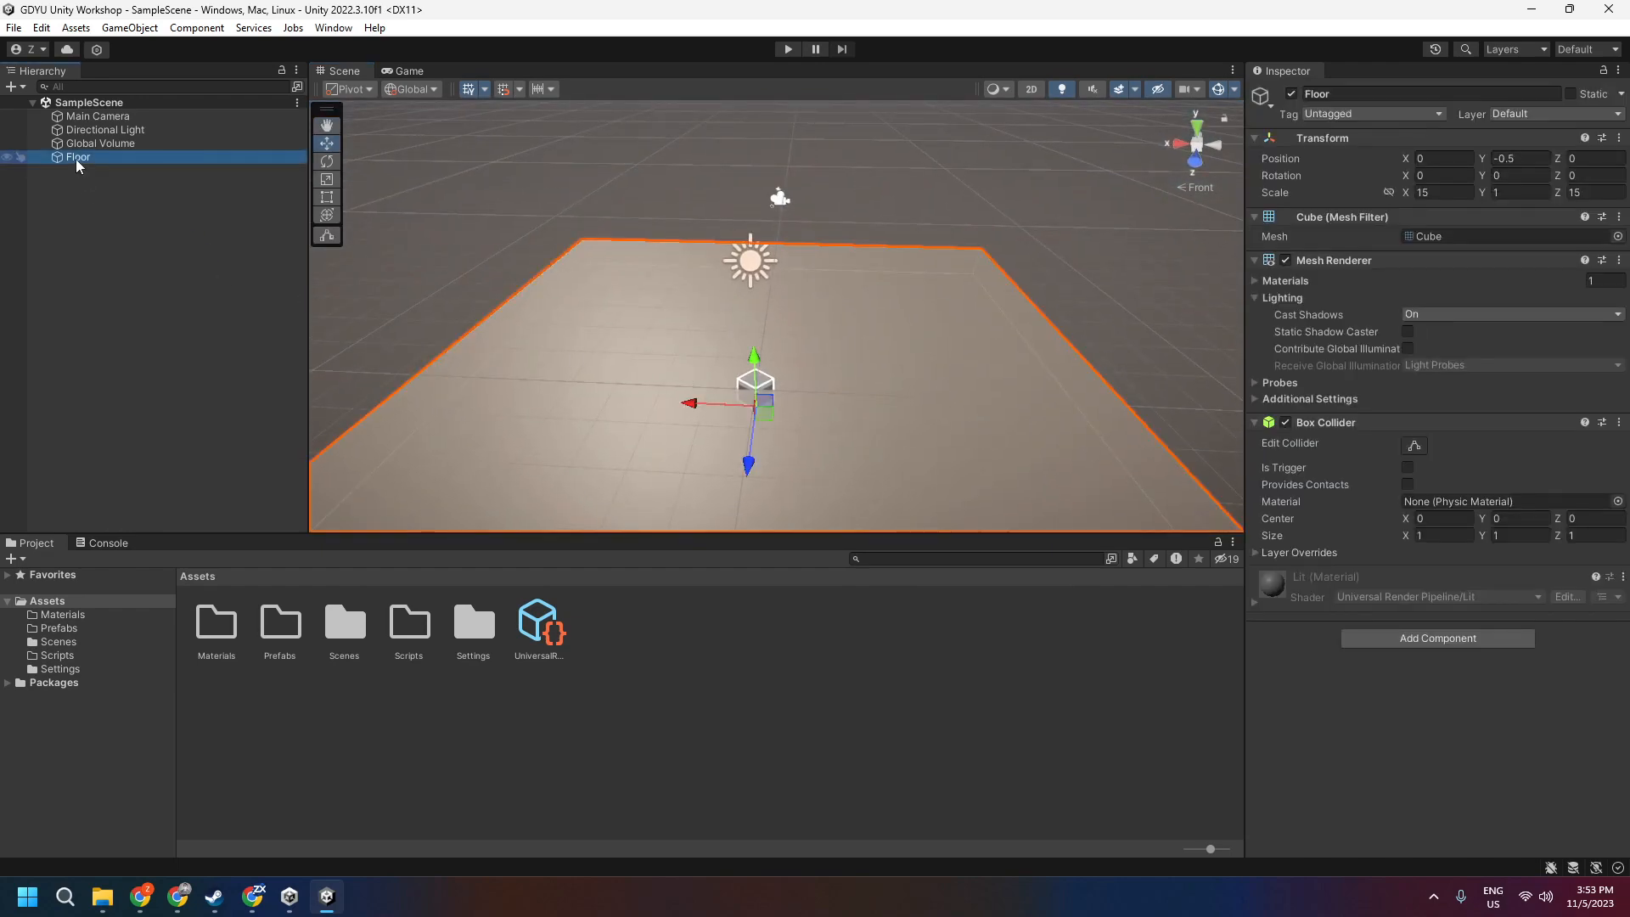
{"action": "right_click_drag", "start_coordinate": [611, 265], "coordinate": [638, 266]}
{"action": "key", "text": "s"}
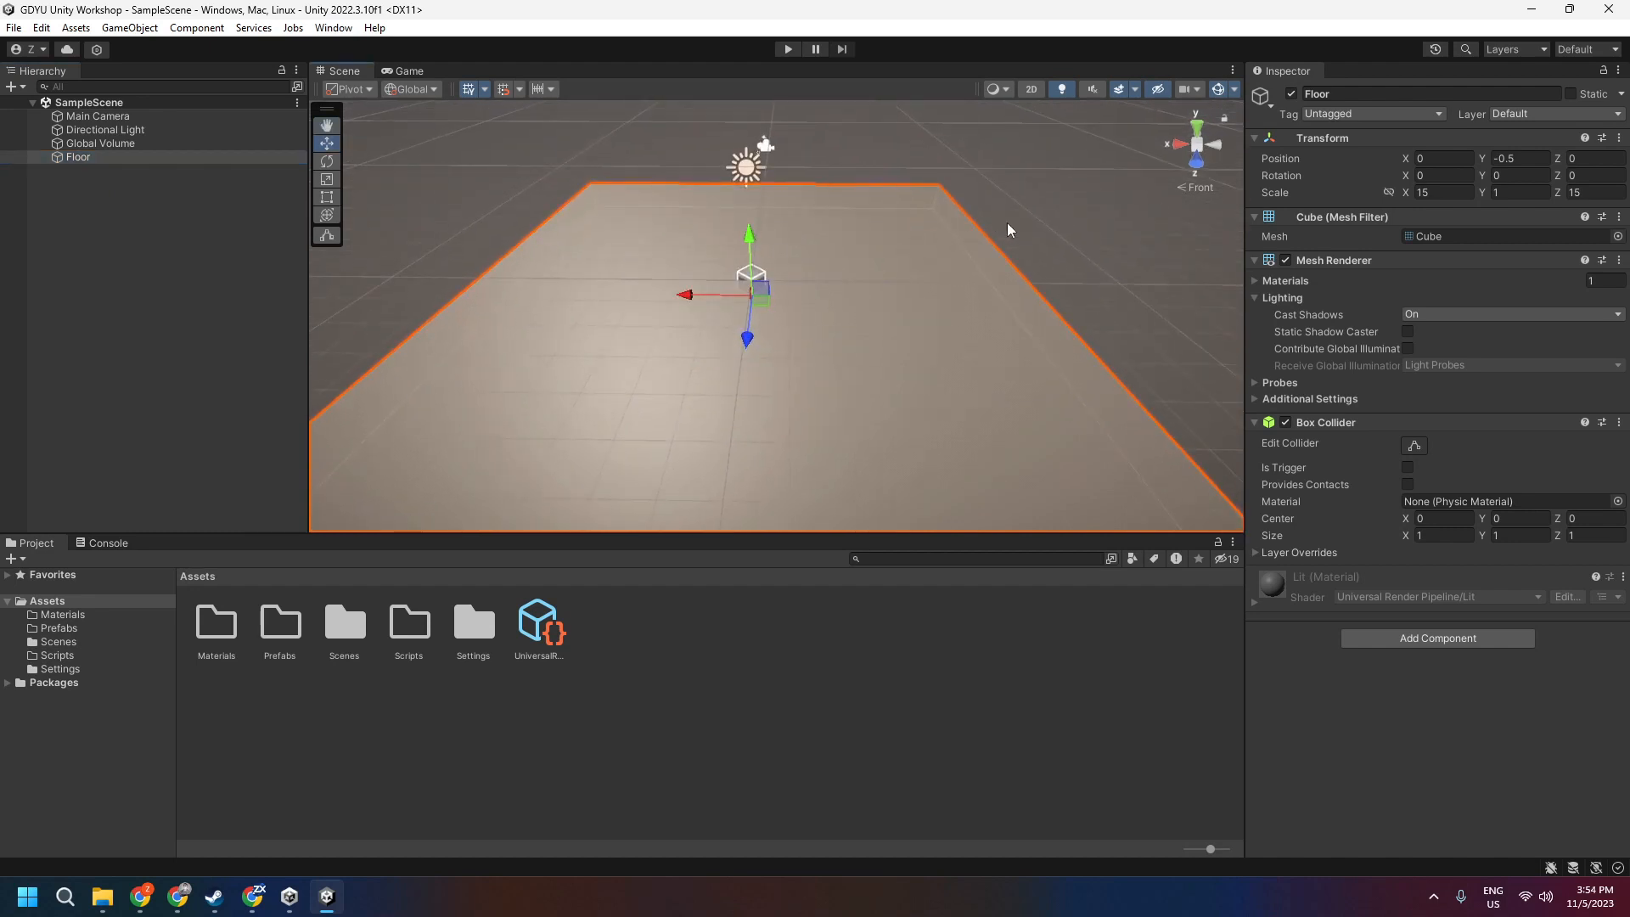
{"action": "left_click", "coordinate": [1006, 223]}
{"action": "left_click", "coordinate": [105, 156]}
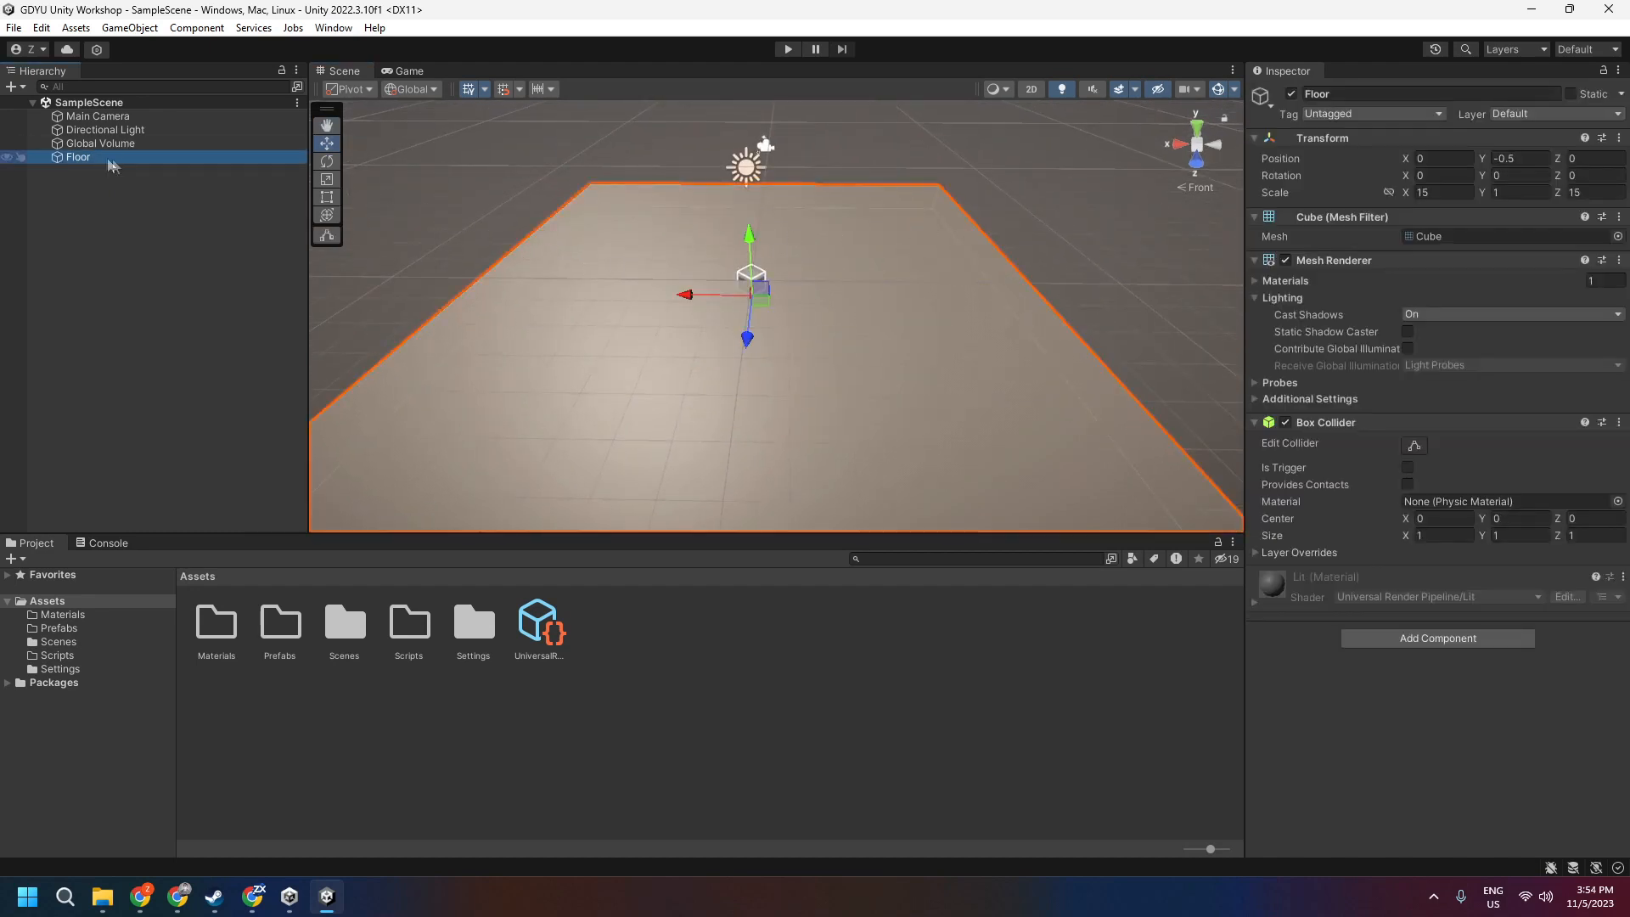
{"action": "left_click_drag", "start_coordinate": [711, 299], "coordinate": [684, 297]}
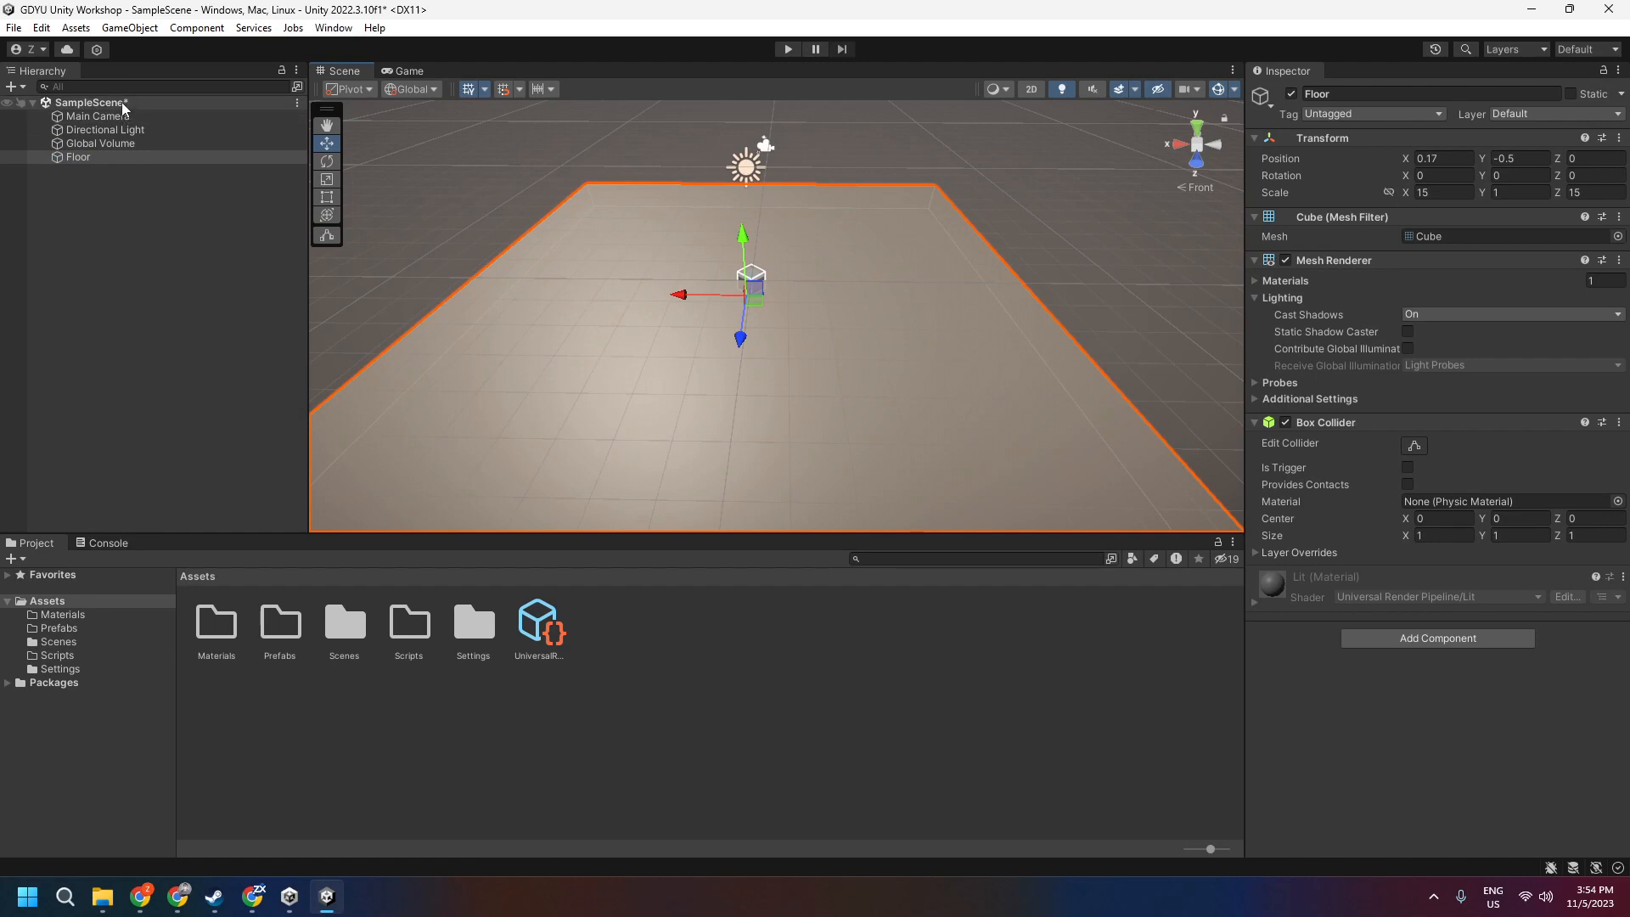
{"action": "left_click_drag", "start_coordinate": [648, 177], "coordinate": [645, 132], "text": "alt"}
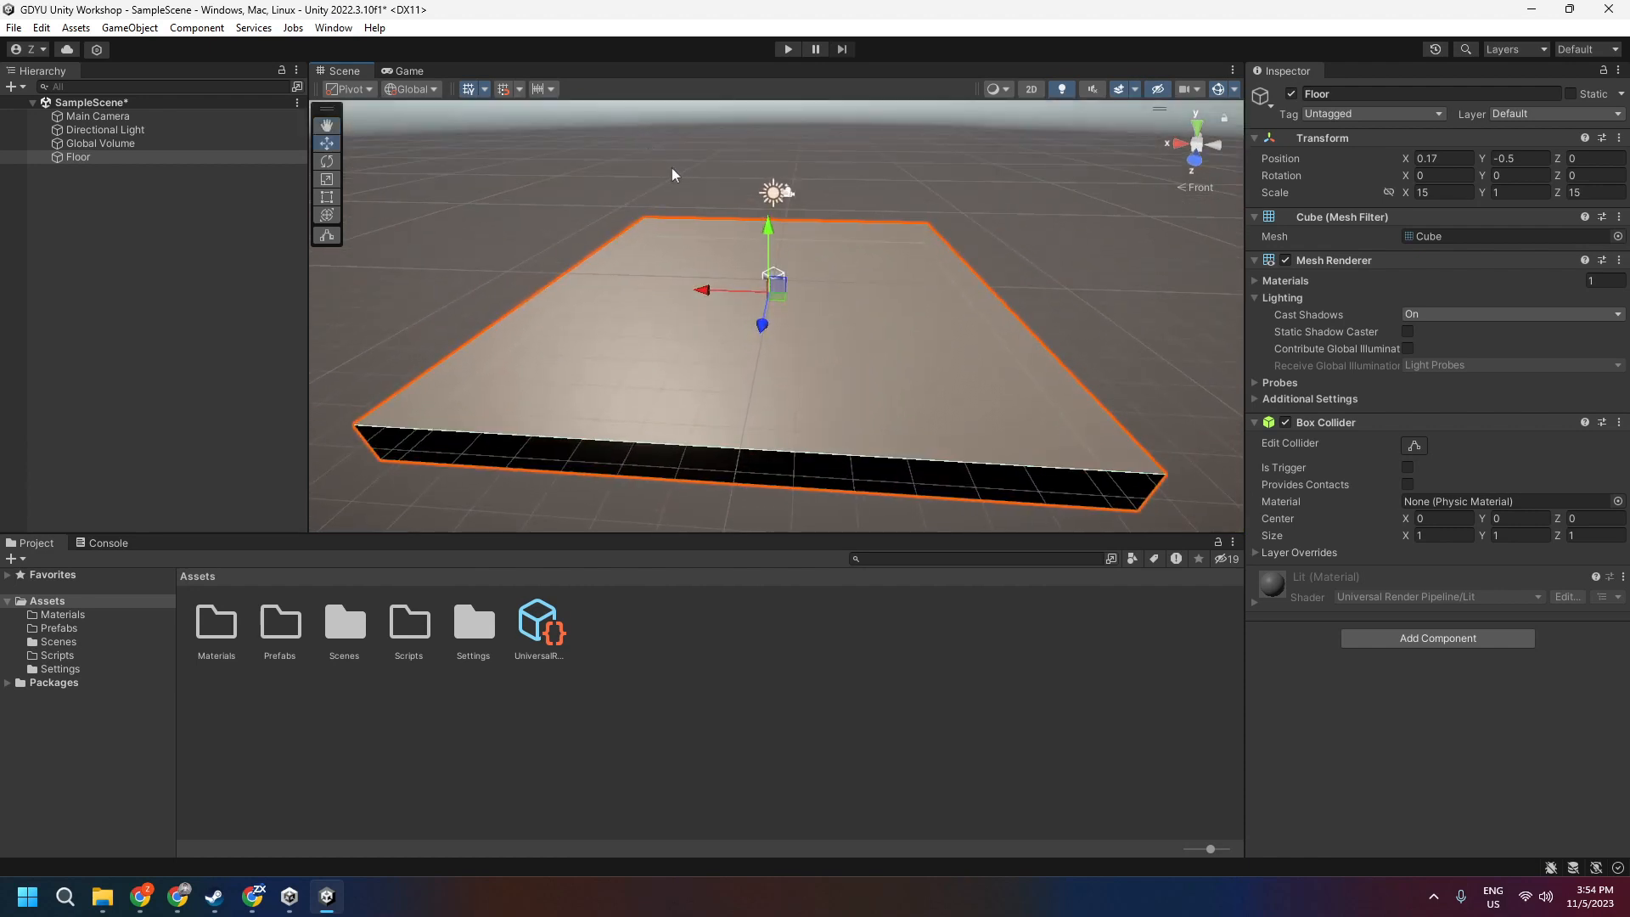
{"action": "left_click", "coordinate": [14, 27]}
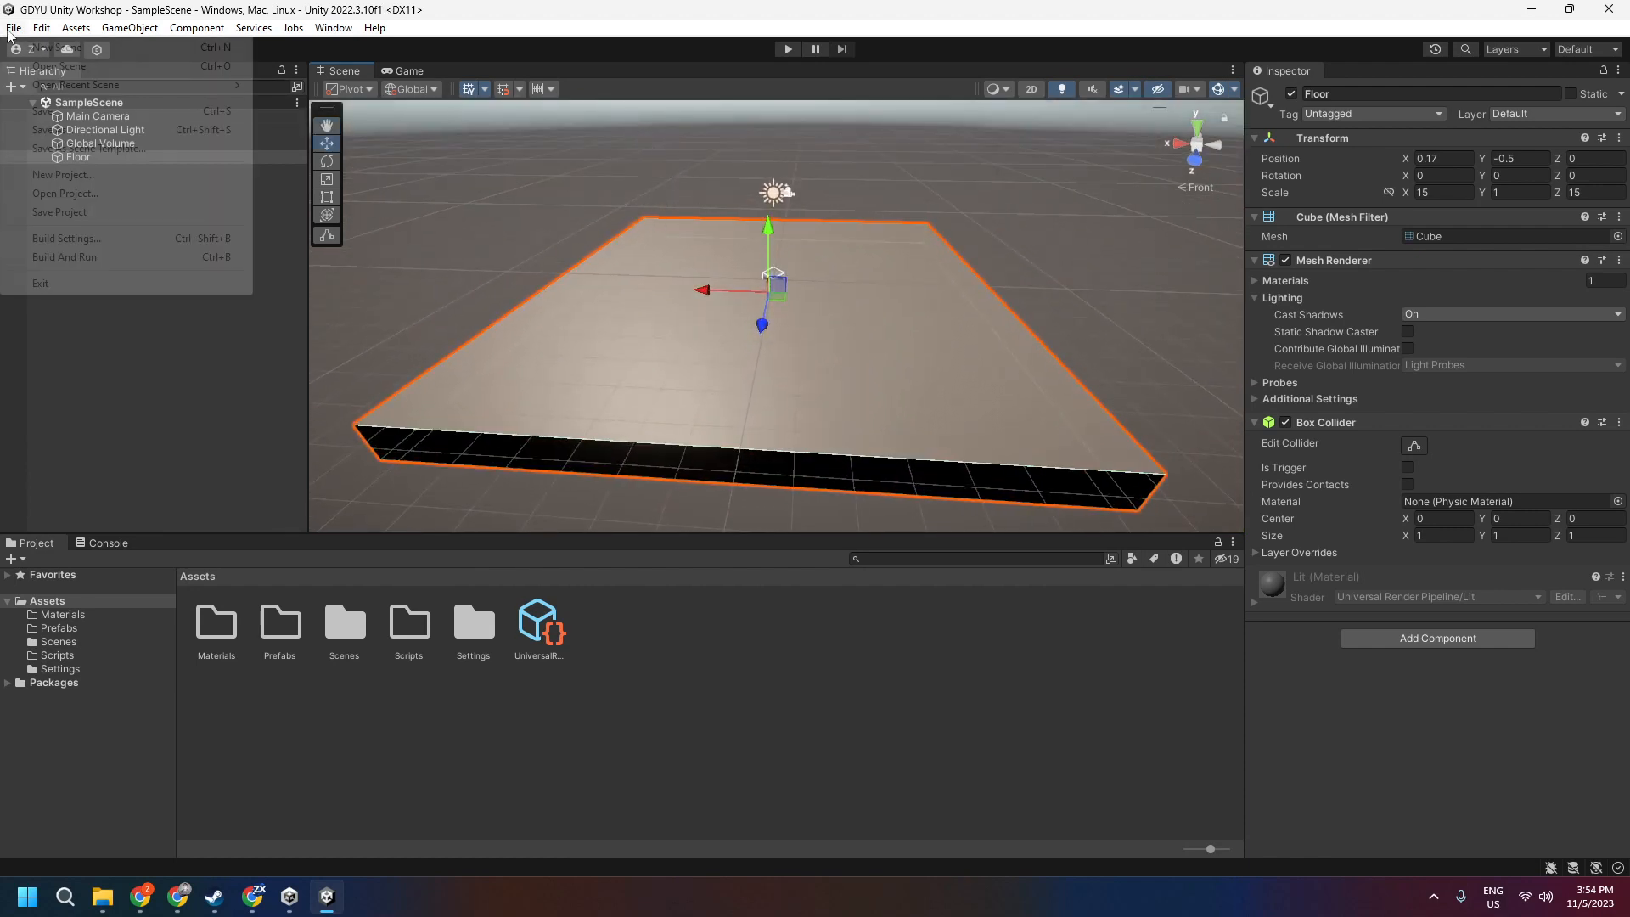
Save the project, undo the Floor's last move along the X axis, and clear the selection
{"action": "left_click", "coordinate": [73, 214]}
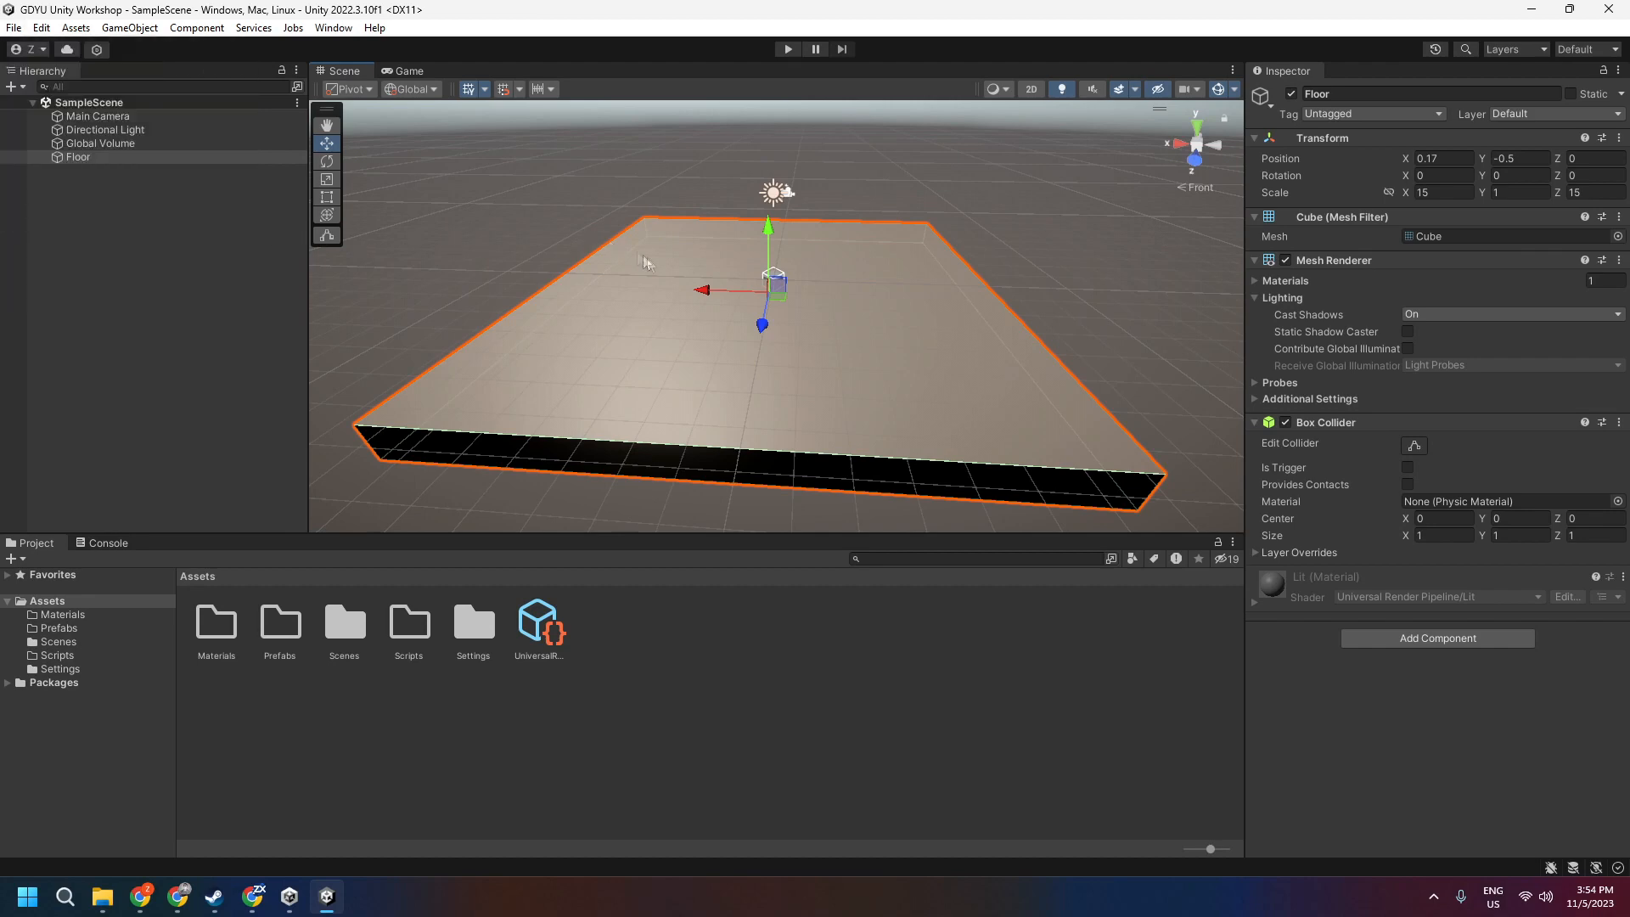
{"action": "key", "text": "ctrl+z"}
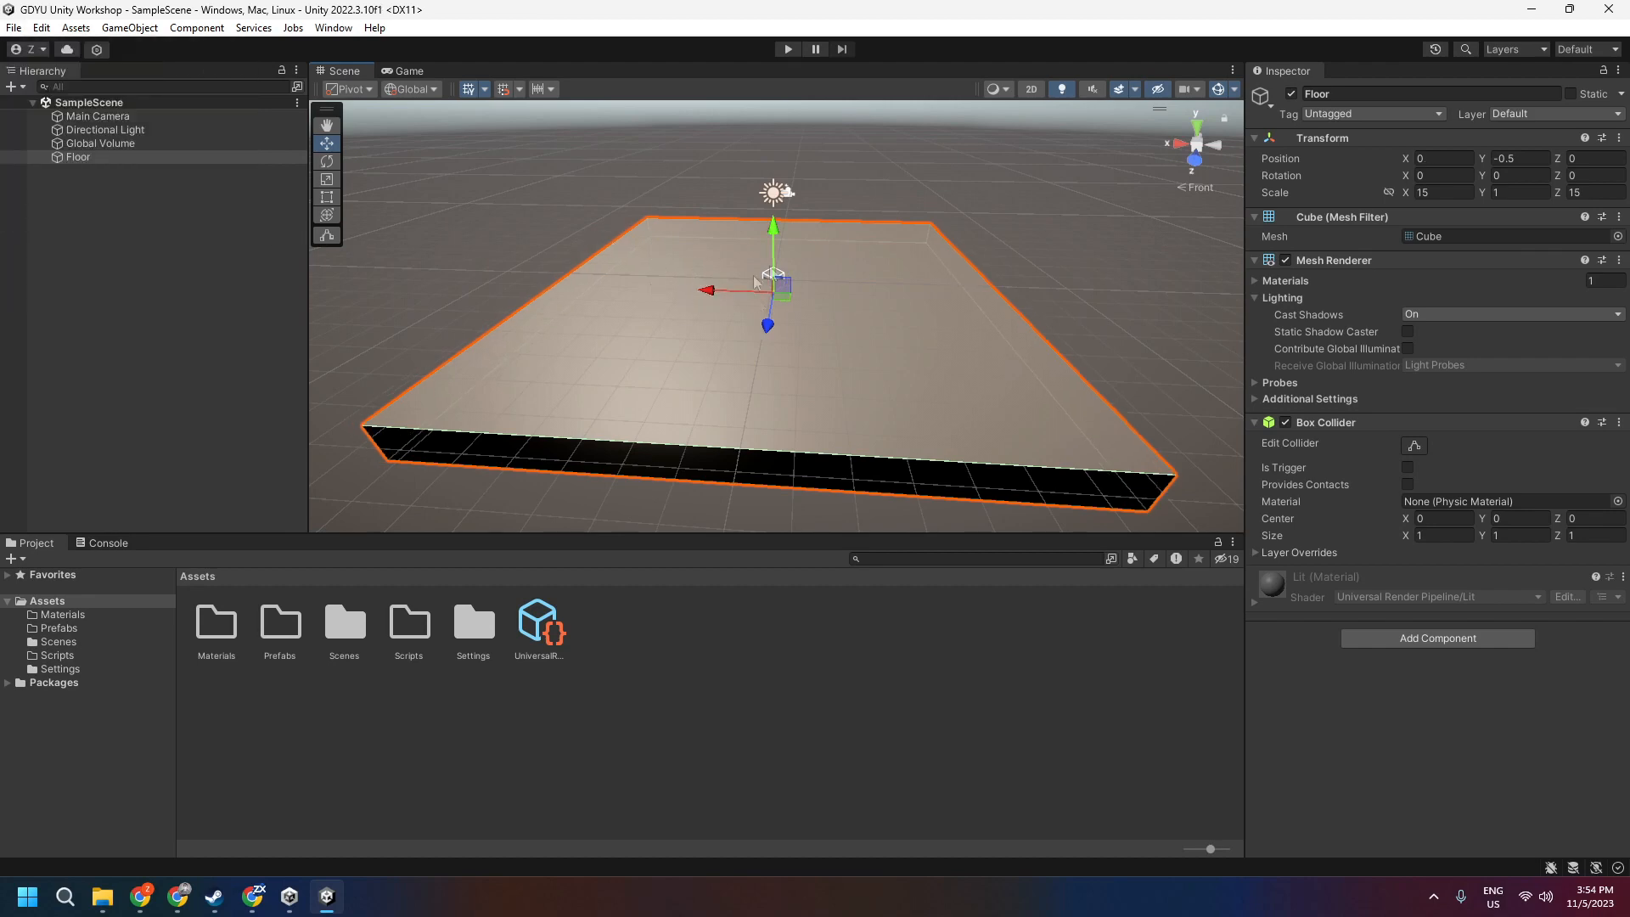
{"action": "left_click", "coordinate": [97, 207]}
{"action": "left_click", "coordinate": [83, 159]}
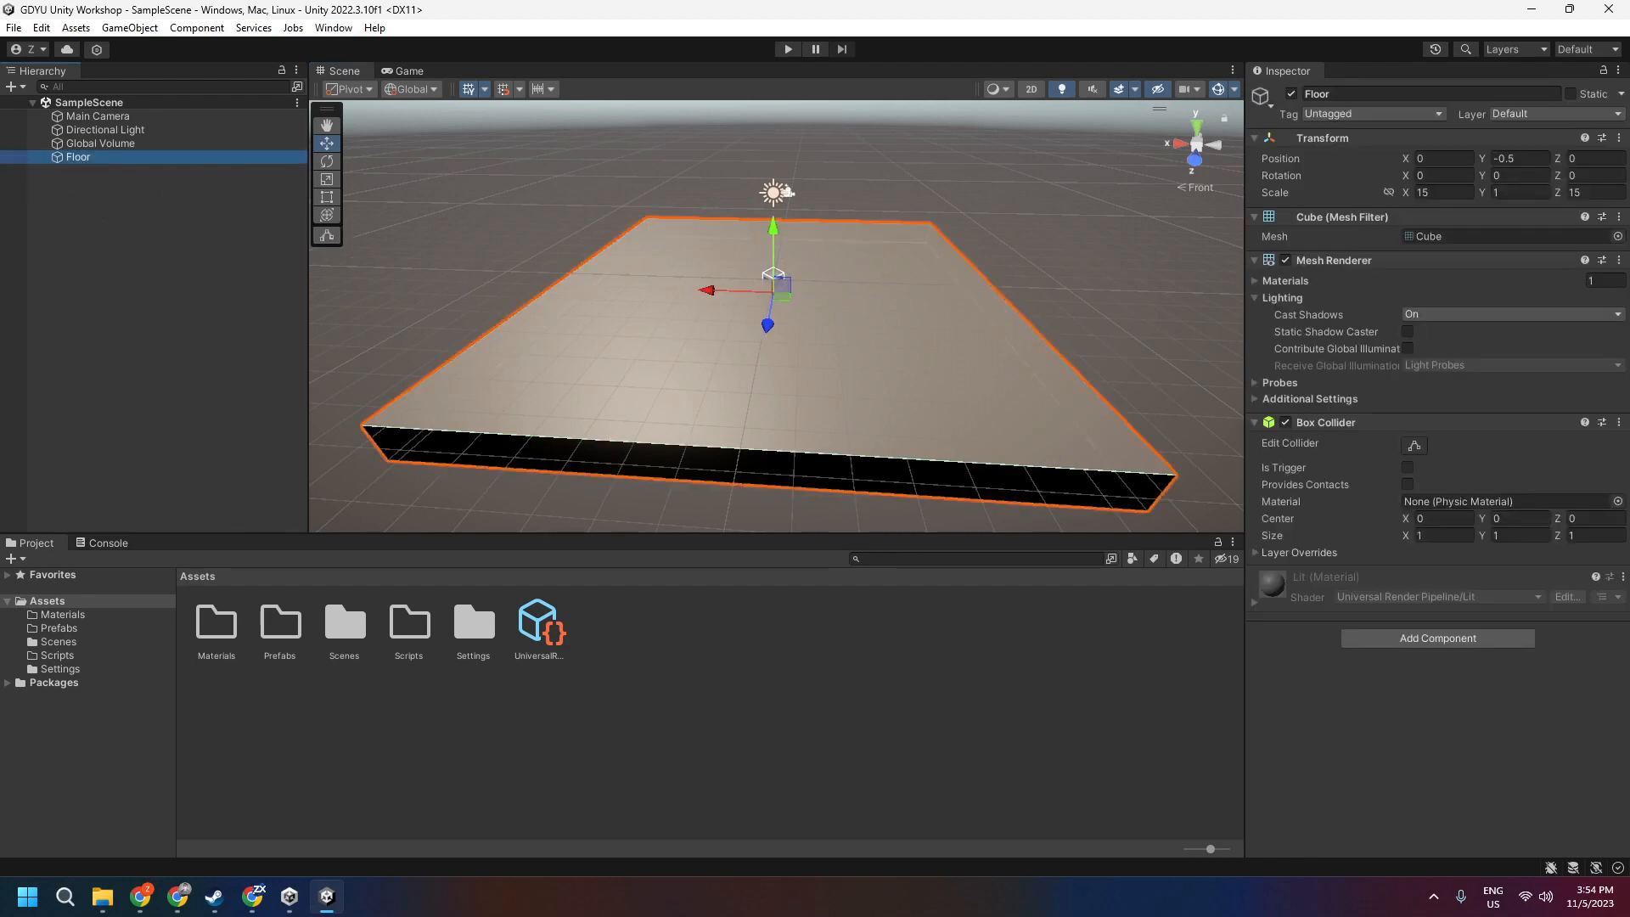
{"action": "left_click", "coordinate": [96, 191]}
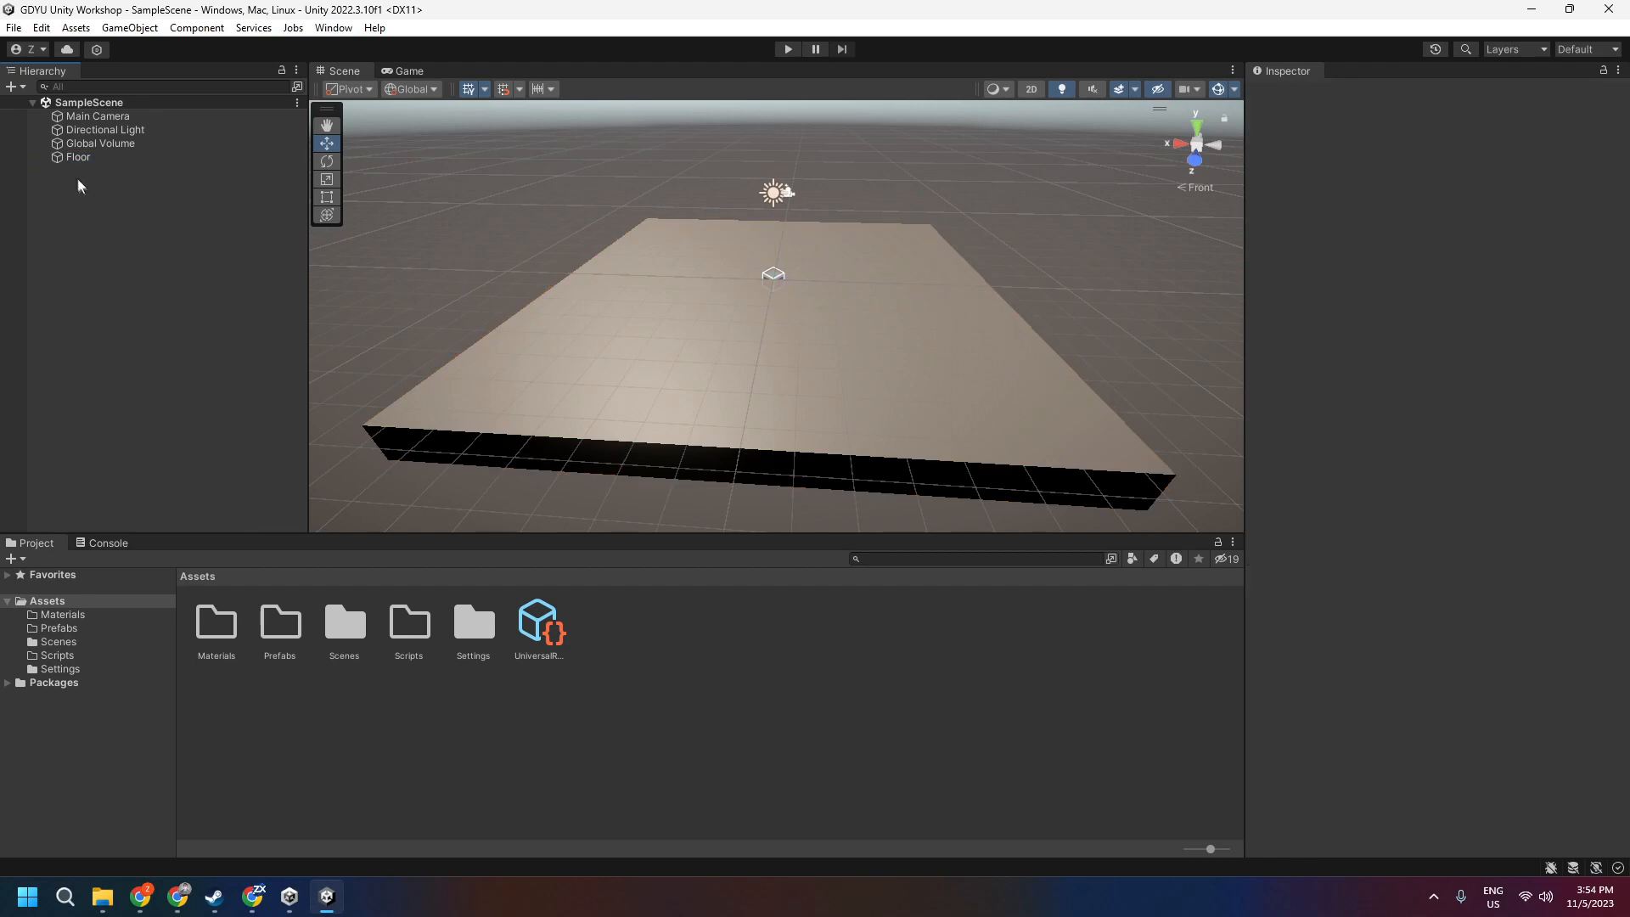
Add a 3D cube to the scene and name it Player
{"action": "right_click", "coordinate": [89, 223]}
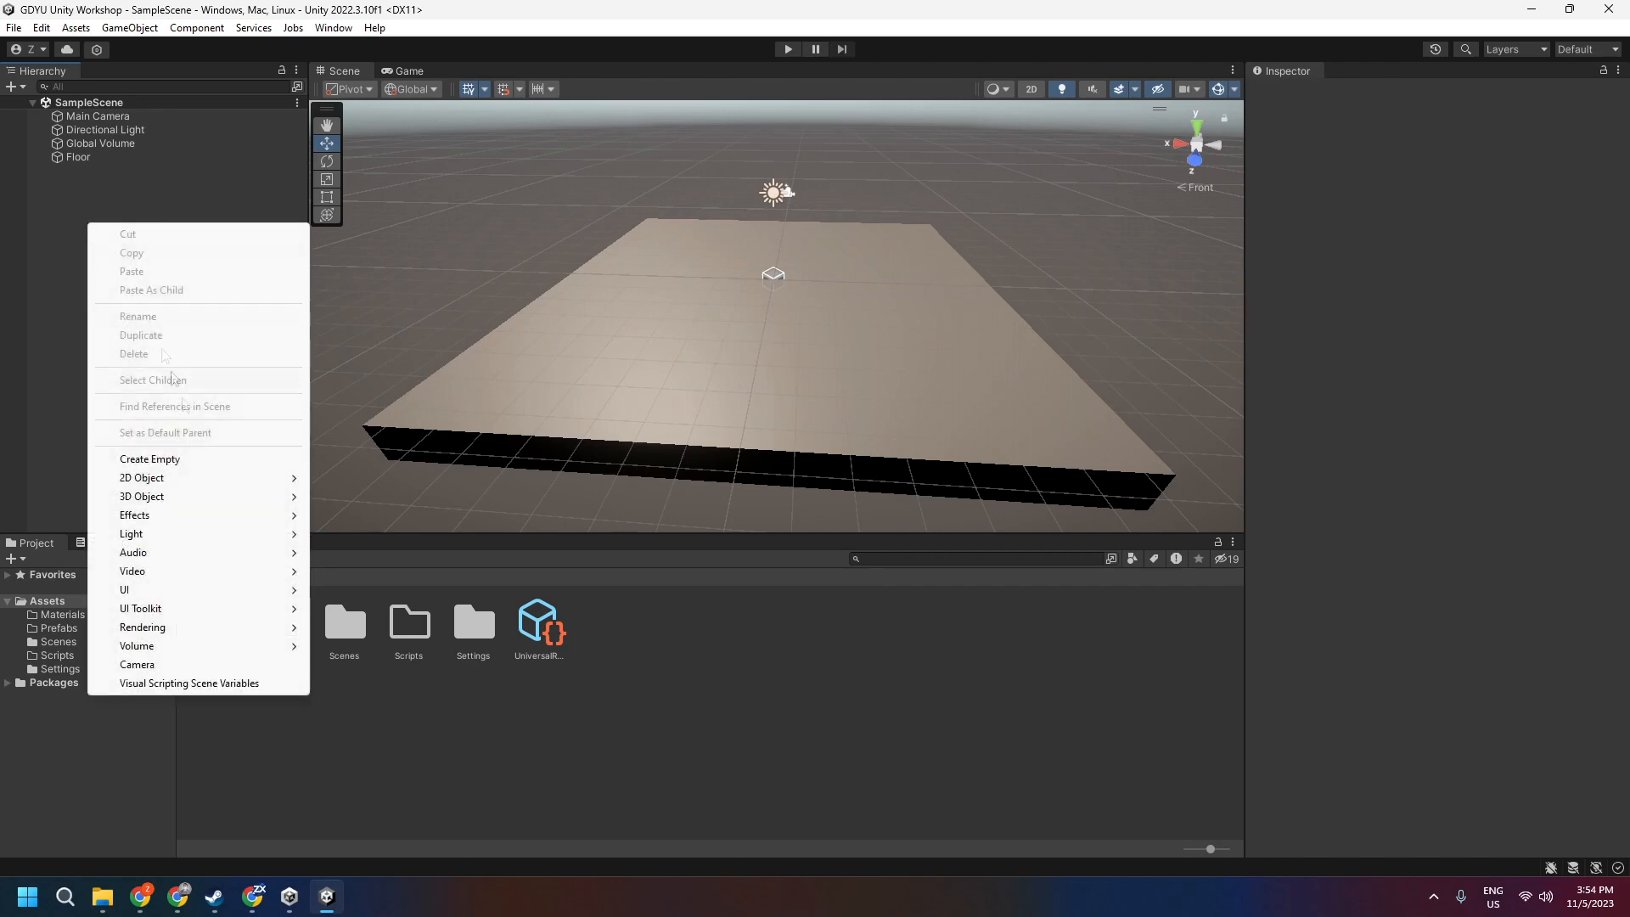
{"action": "mouse_move", "coordinate": [180, 497]}
{"action": "left_click", "coordinate": [344, 496]}
{"action": "type", "text": "Player"}
{"action": "key", "text": "Return"}
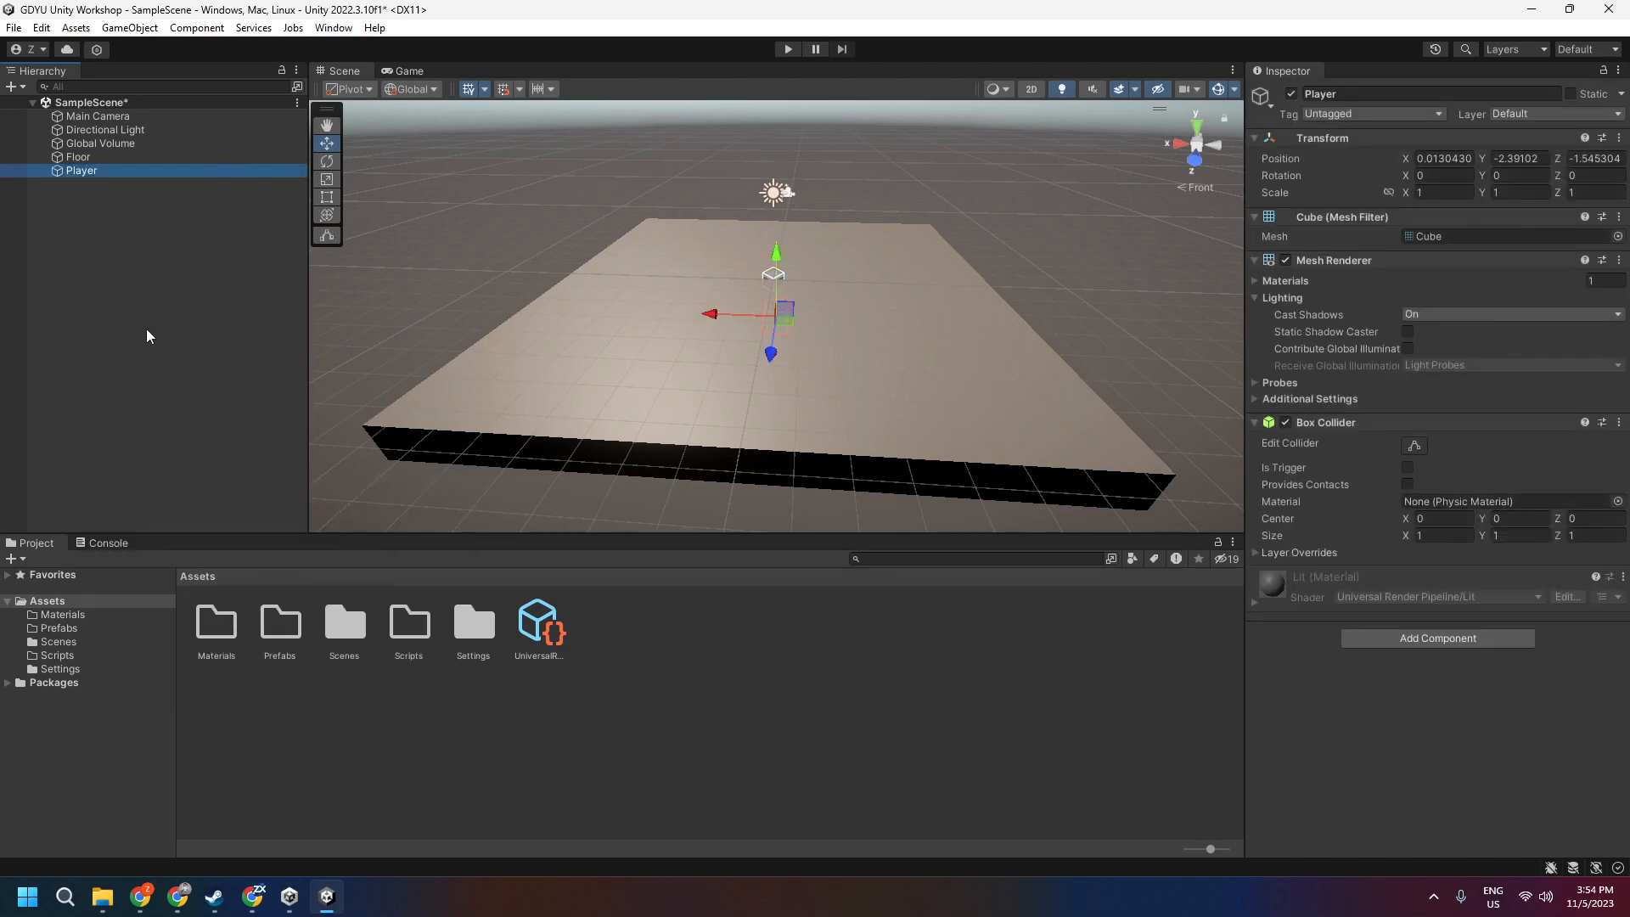
Reset the Transform of the Player cube to place it at the world origin
{"action": "right_click_drag", "start_coordinate": [400, 345], "coordinate": [707, 336]}
{"action": "right_click", "coordinate": [1370, 139]}
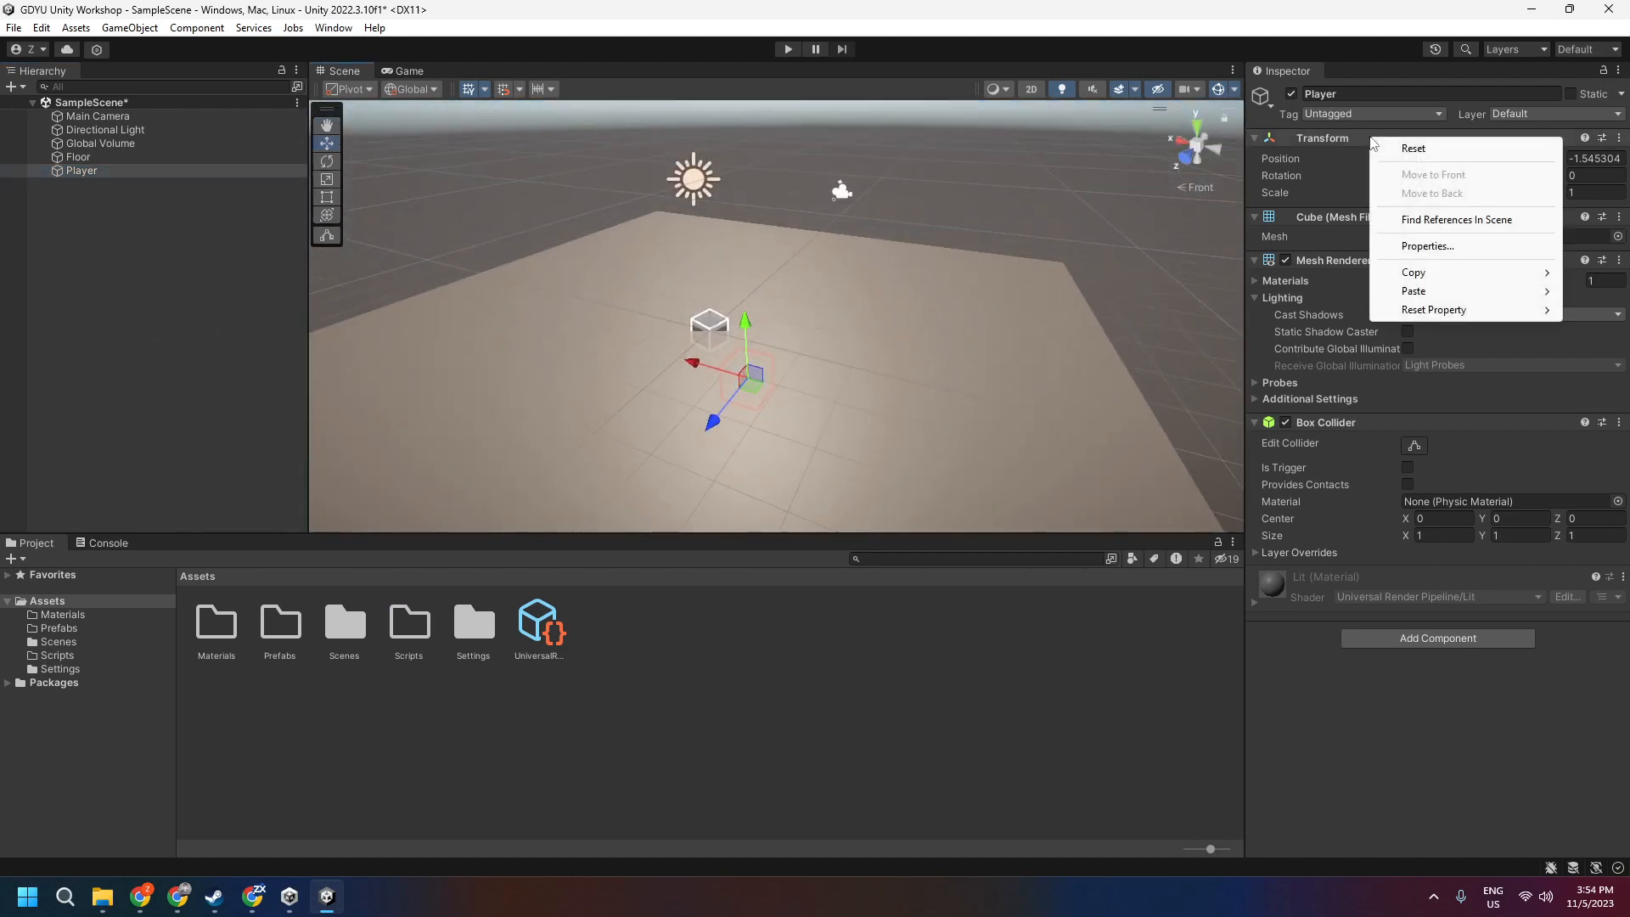
{"action": "left_click", "coordinate": [1413, 156]}
{"action": "key", "text": "w"}
{"action": "right_click_drag", "start_coordinate": [721, 325], "coordinate": [921, 272]}
{"action": "key", "text": "a"}
{"action": "right_click_drag", "start_coordinate": [773, 287], "coordinate": [805, 305]}
{"action": "key", "text": "w"}
{"action": "key", "text": "a"}
{"action": "key", "text": "s"}
{"action": "key", "text": "d"}
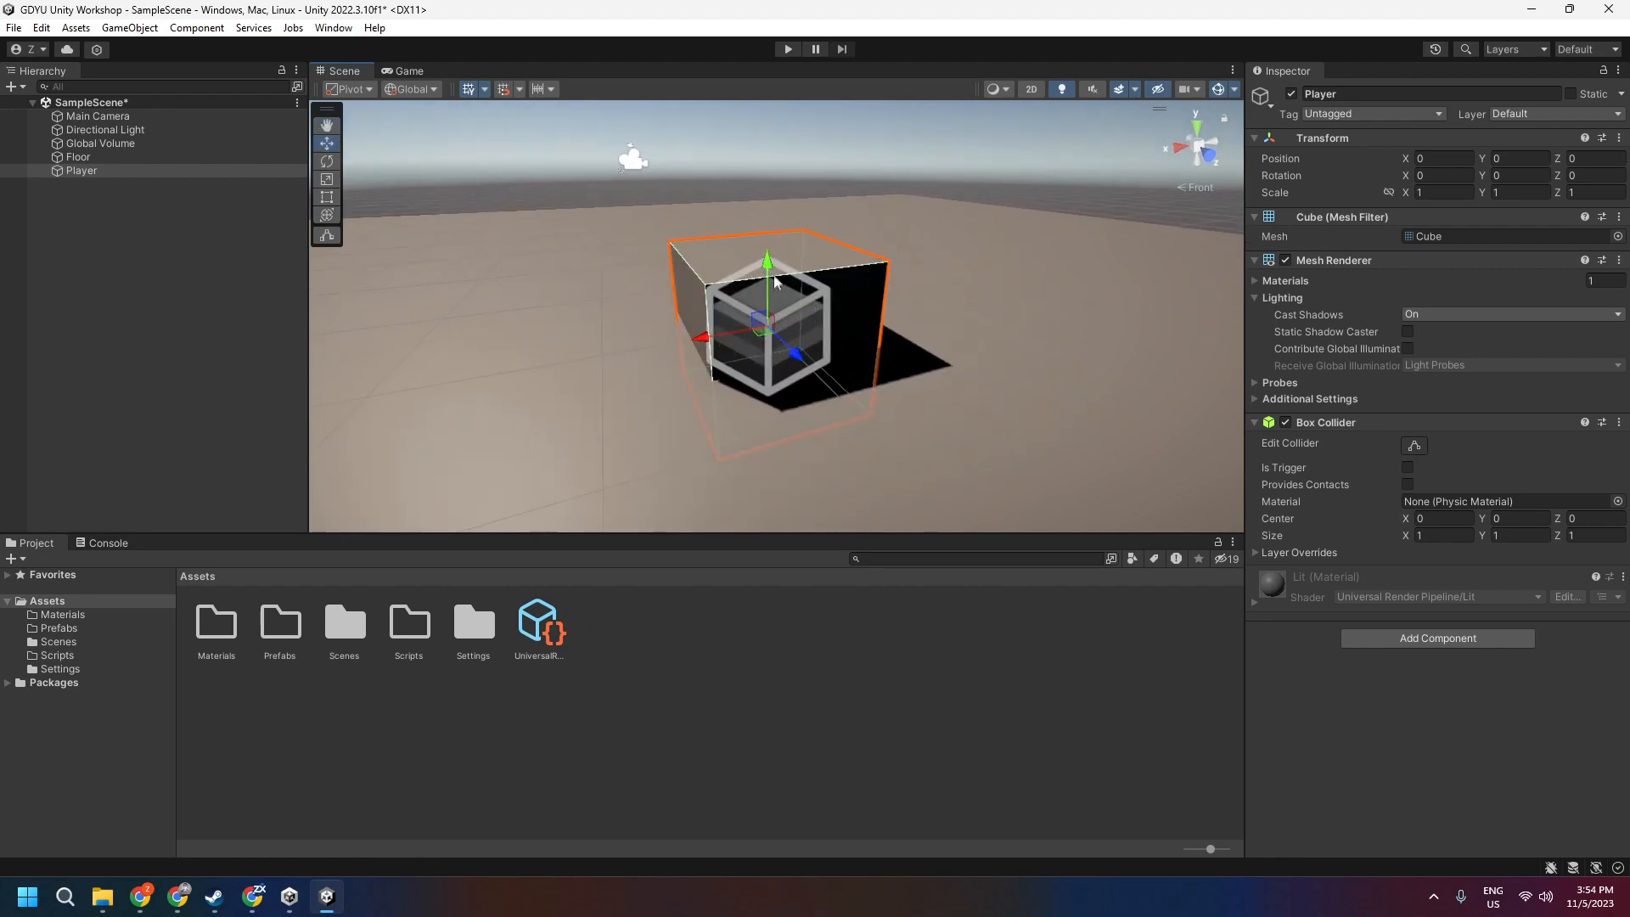
{"action": "left_click", "coordinate": [327, 163]}
{"action": "left_click", "coordinate": [327, 179]}
{"action": "left_click_drag", "start_coordinate": [593, 280], "coordinate": [781, 237], "text": "alt"}
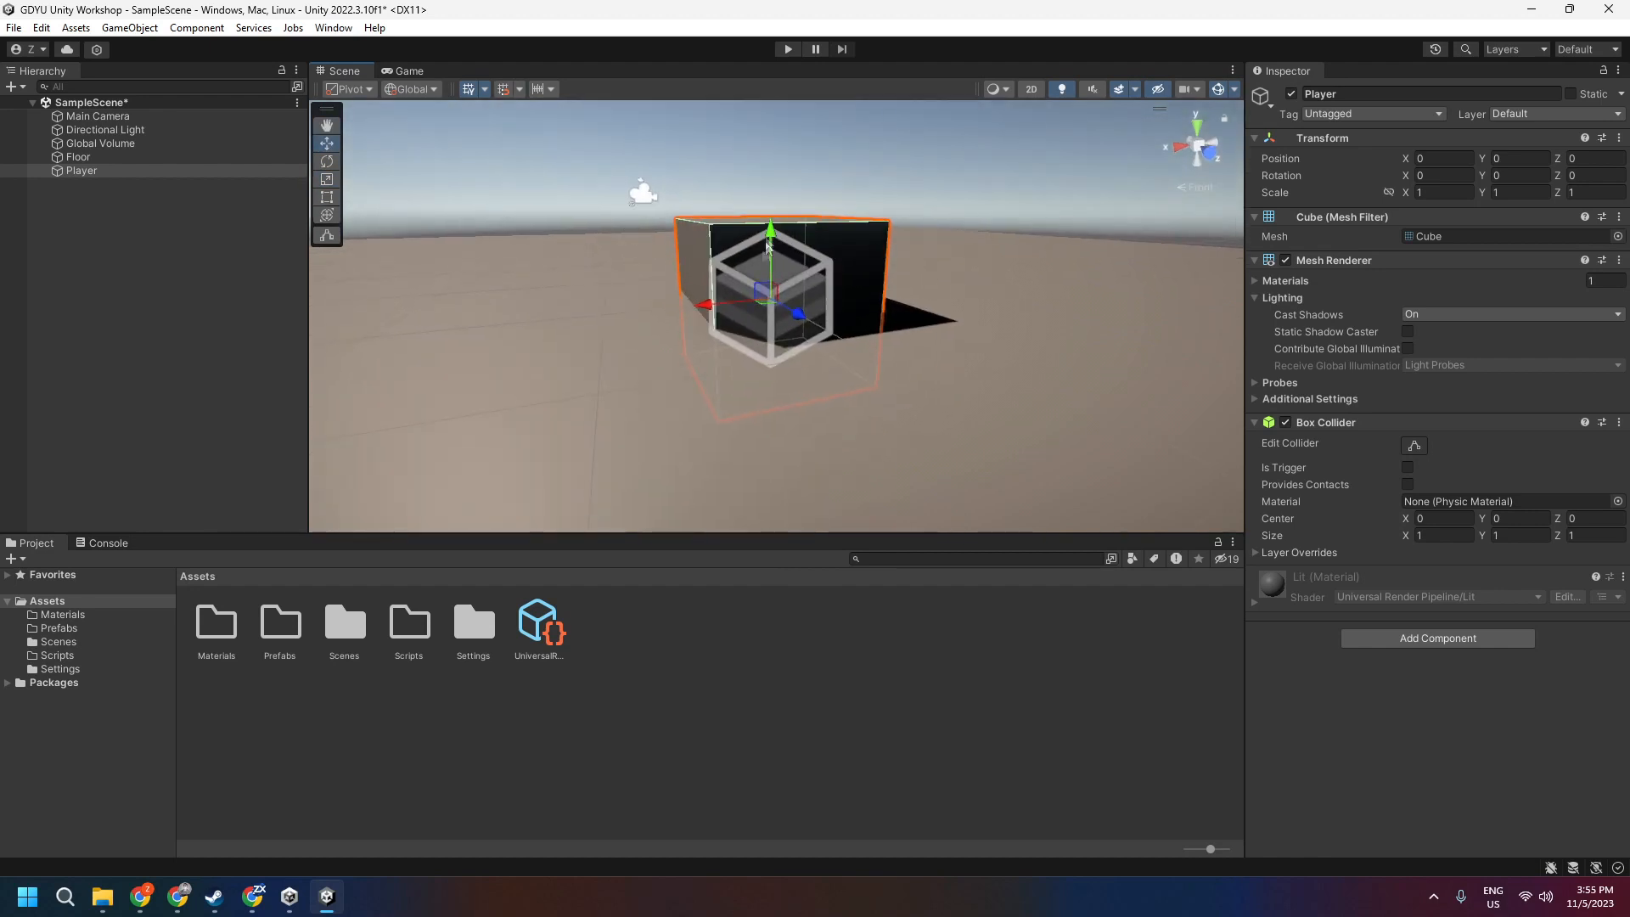
{"action": "left_click_drag", "start_coordinate": [704, 304], "coordinate": [674, 336]}
{"action": "left_click_drag", "start_coordinate": [797, 316], "coordinate": [872, 363]}
{"action": "key", "text": "ctrl+z"}
{"action": "mouse_move", "coordinate": [768, 246]}
{"action": "left_mouse_down", "text": "alt"}
{"action": "mouse_move", "coordinate": [776, 169]}
{"action": "mouse_move", "coordinate": [789, 291]}
{"action": "mouse_move", "coordinate": [776, 237]}
{"action": "mouse_move", "coordinate": [769, 274]}
{"action": "left_mouse_up", "text": "alt"}
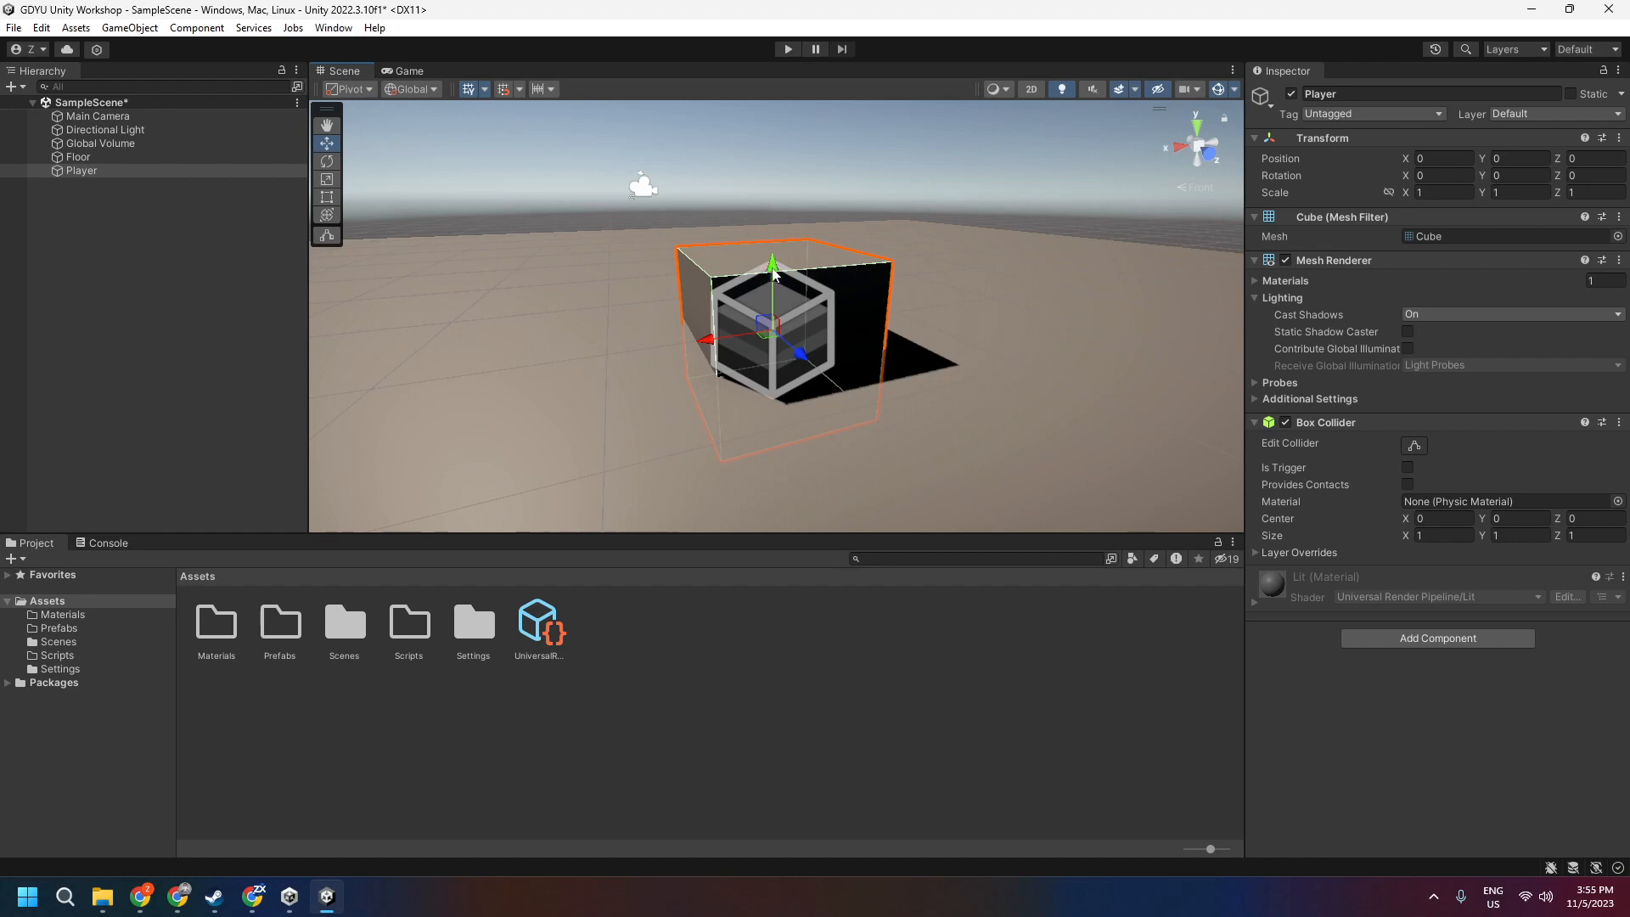
Raise the Player cube along the Y axis to 0.5 so that it rests on the Floor
{"action": "left_click_drag", "start_coordinate": [773, 273], "coordinate": [744, 196]}
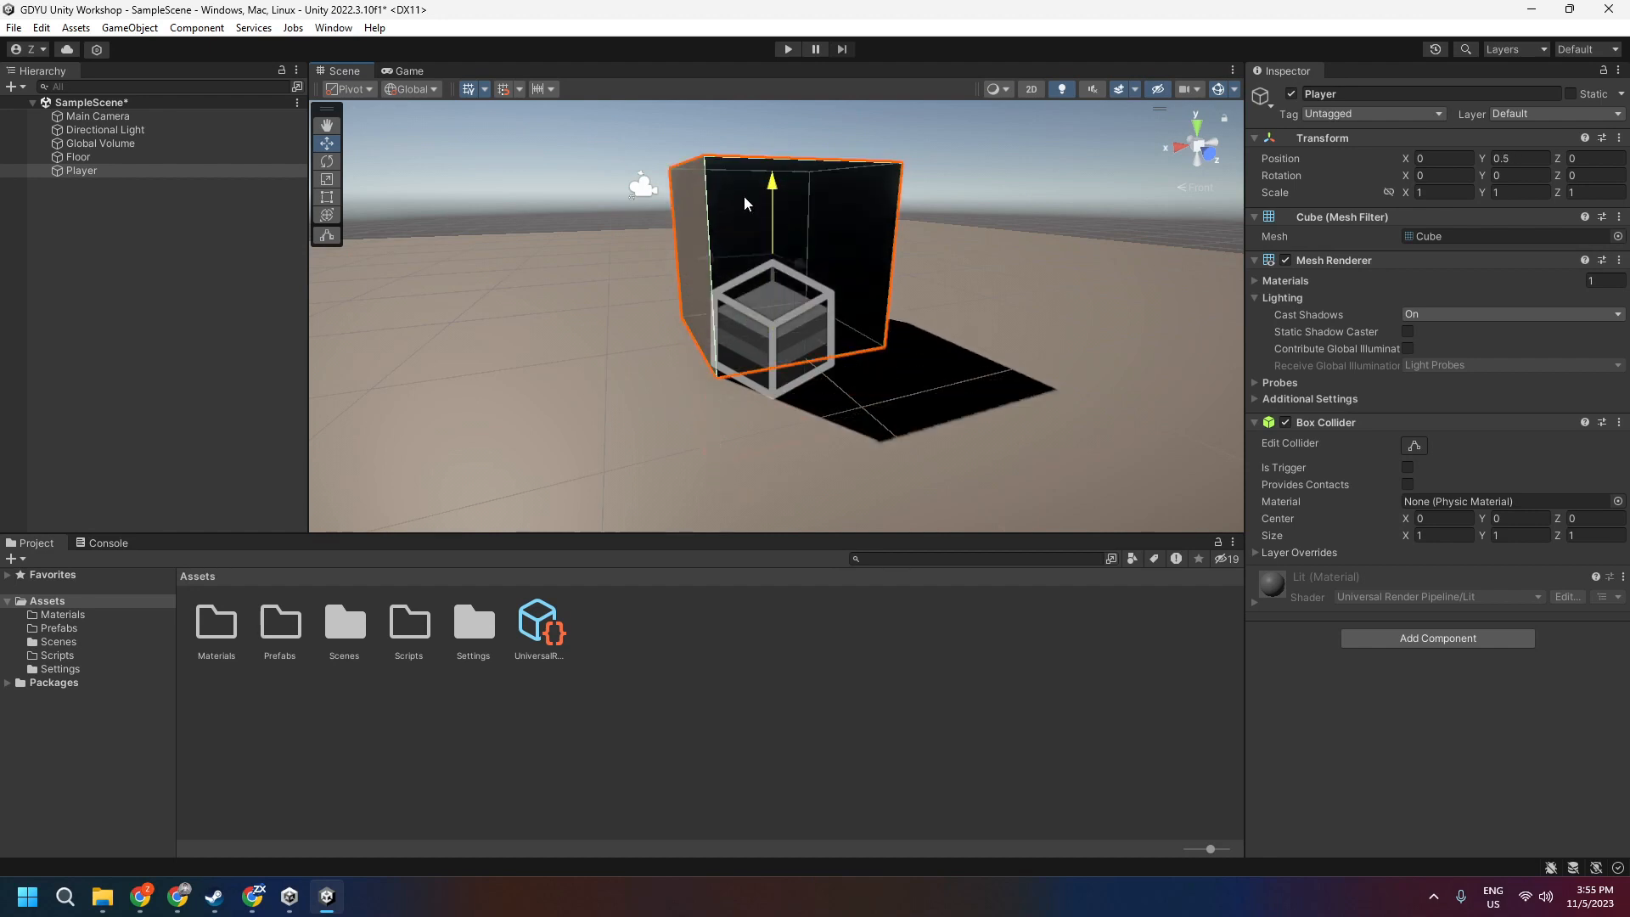
{"action": "mouse_move", "coordinate": [713, 360]}
{"action": "left_mouse_down", "text": "alt"}
{"action": "mouse_move", "coordinate": [649, 322]}
{"action": "mouse_move", "coordinate": [745, 386]}
{"action": "mouse_move", "coordinate": [814, 509]}
{"action": "mouse_move", "coordinate": [775, 384]}
{"action": "mouse_move", "coordinate": [741, 370]}
{"action": "left_mouse_up", "text": "alt"}
{"action": "left_click", "coordinate": [1494, 159]}
{"action": "left_click", "coordinate": [983, 291]}
Shrink the 3D gizmo icons in the Scene view and check them around the Main Camera and the Player cube
{"action": "left_click_drag", "start_coordinate": [983, 291], "coordinate": [821, 320], "text": "alt"}
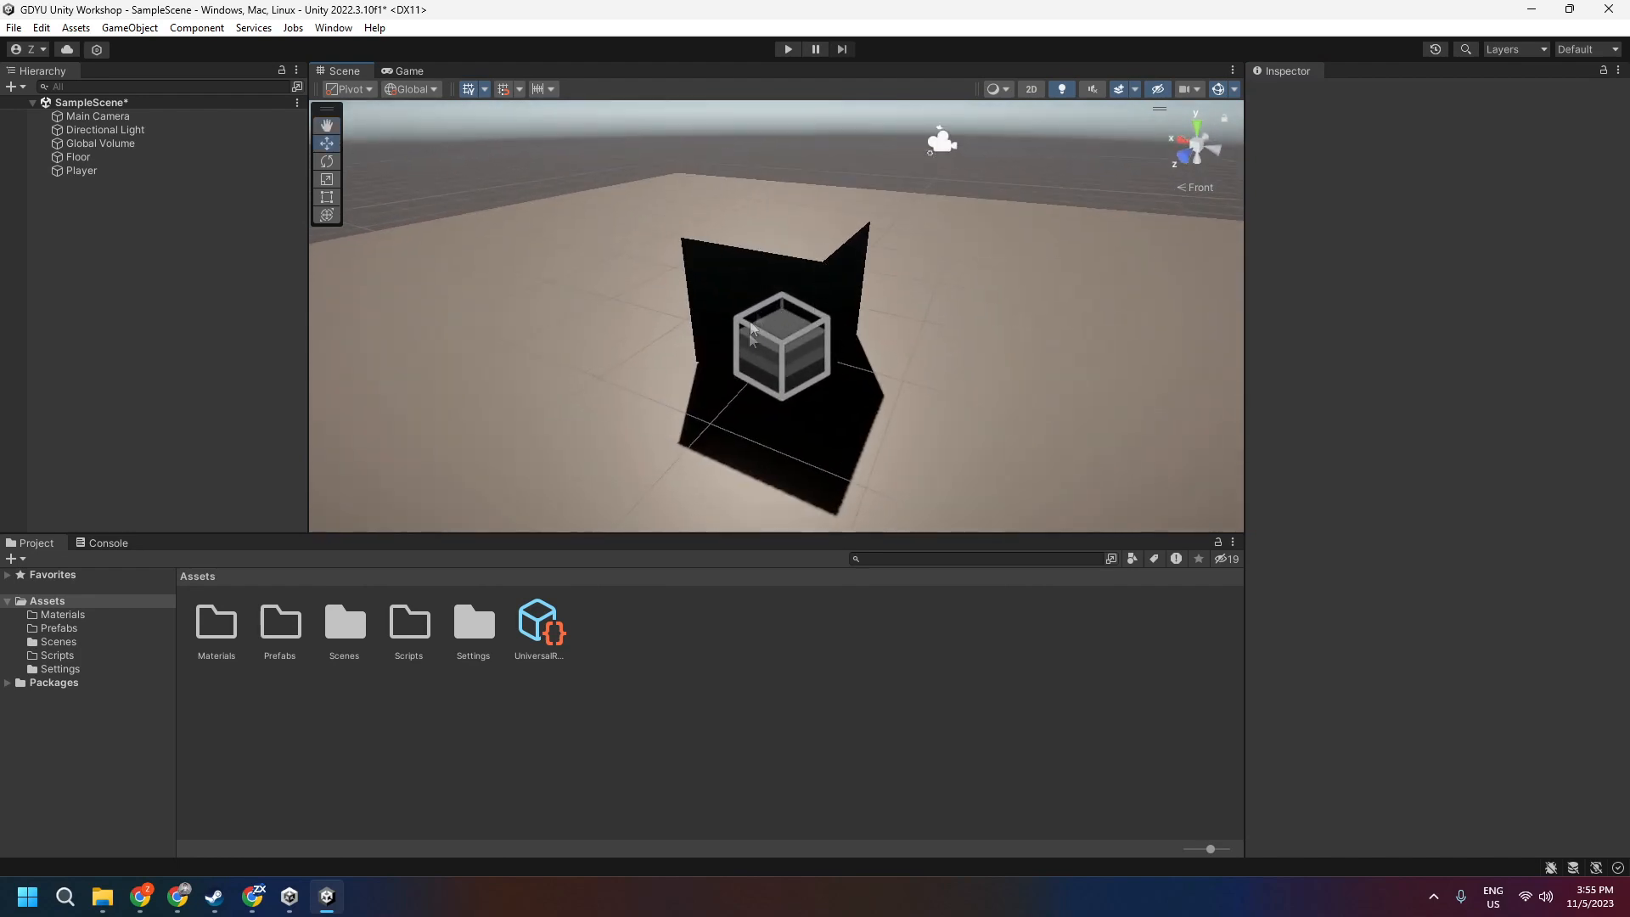
{"action": "left_click", "coordinate": [1234, 89]}
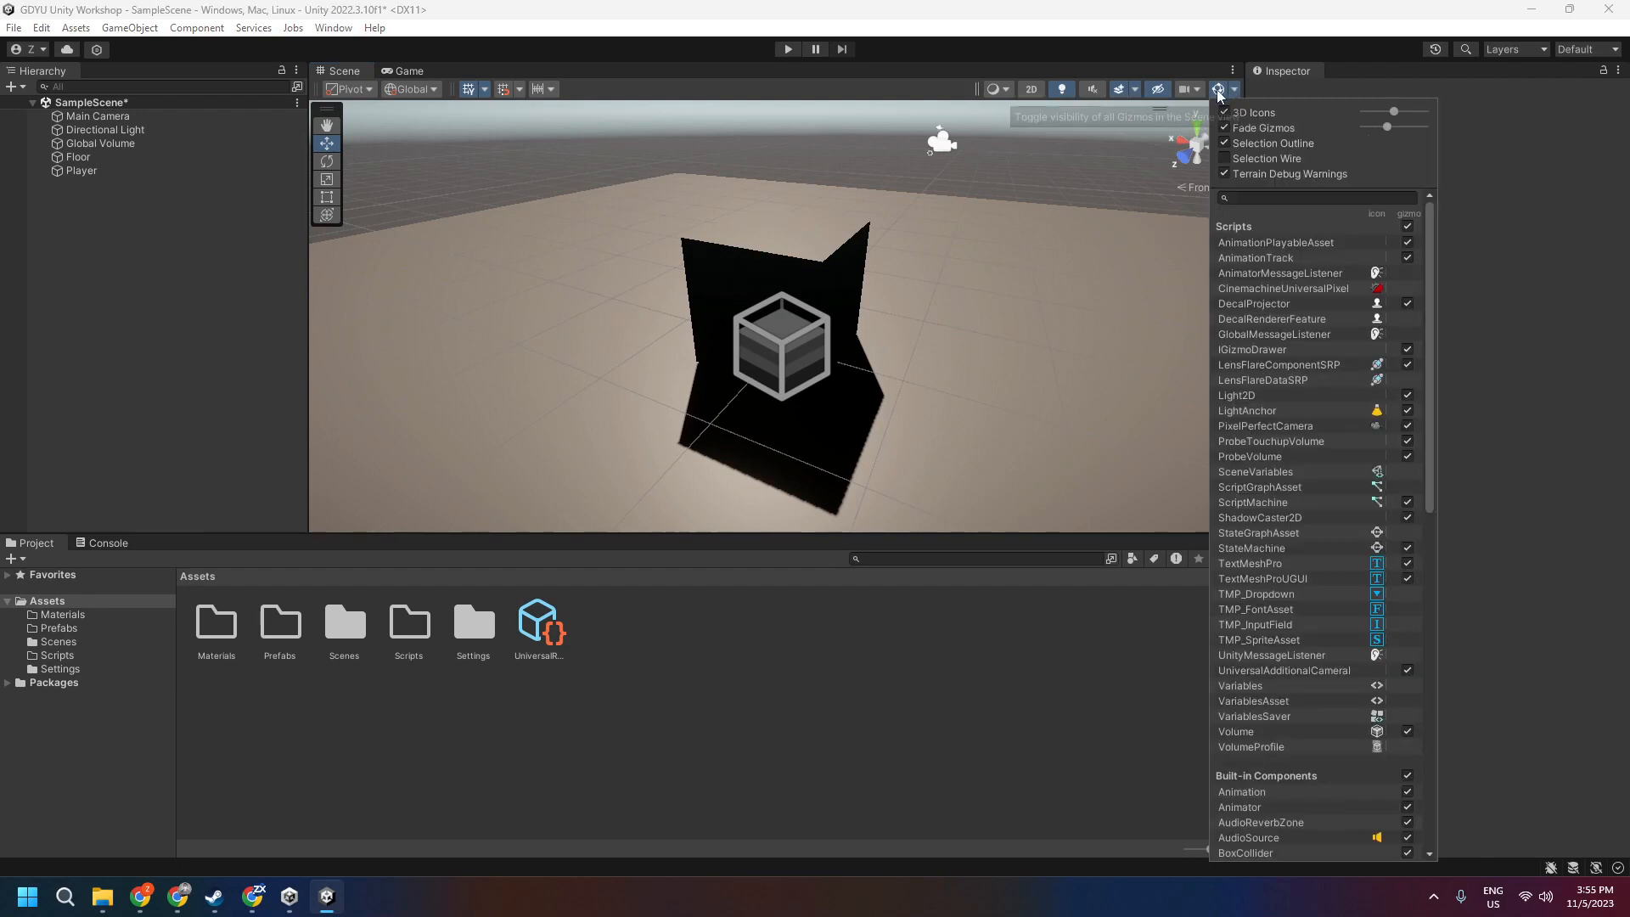
{"action": "left_click_drag", "start_coordinate": [1393, 111], "coordinate": [1379, 112]}
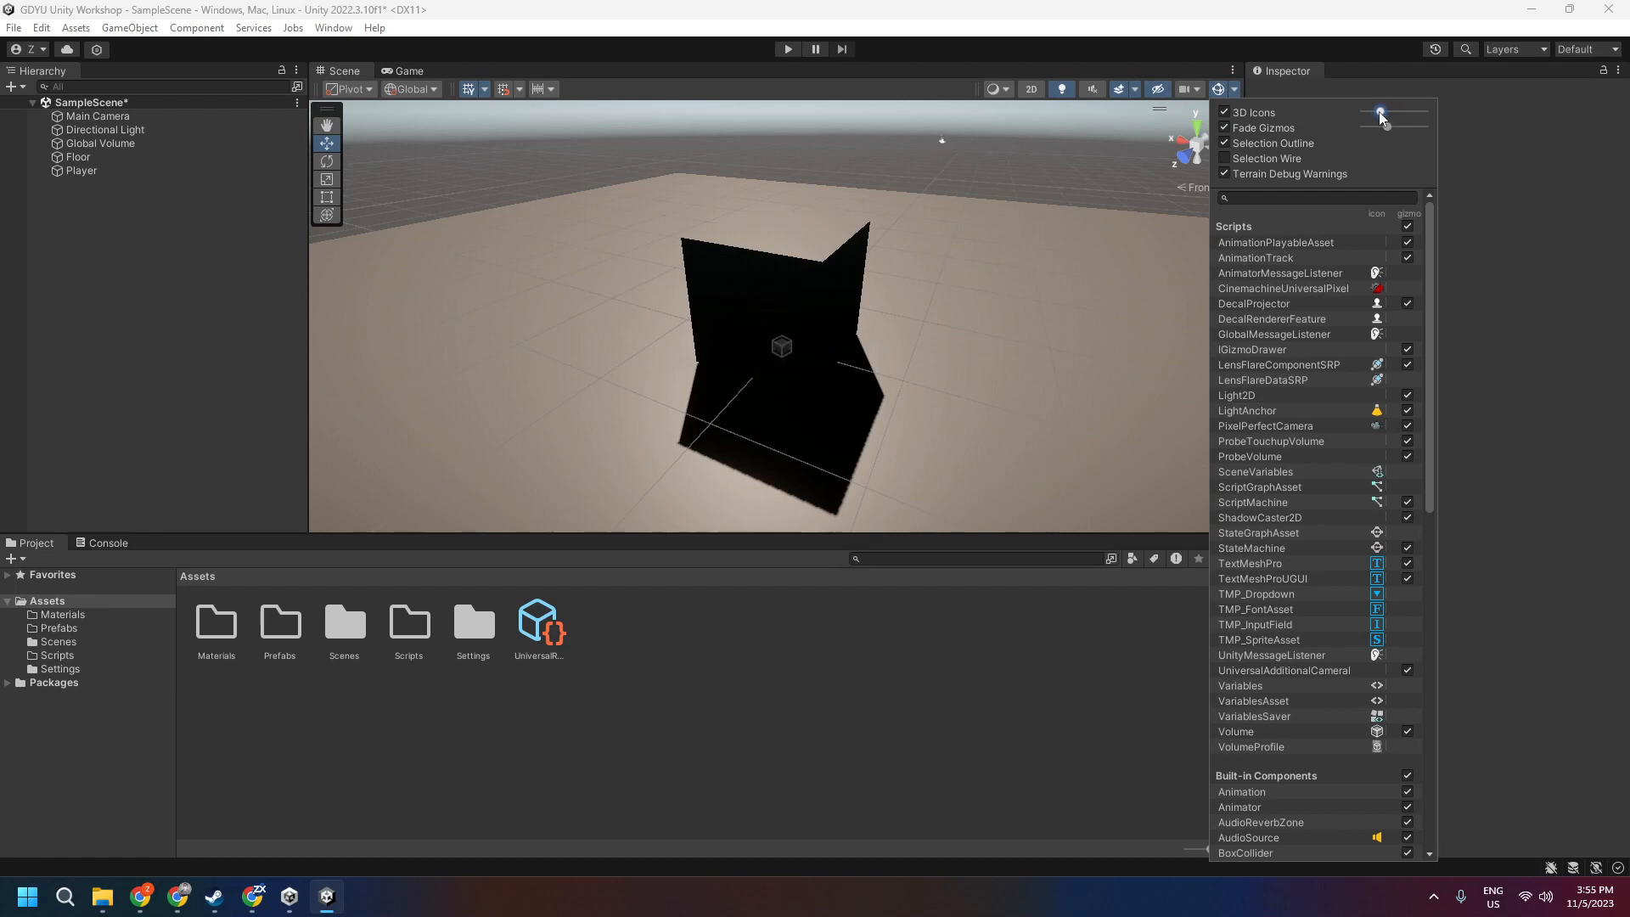
{"action": "left_click", "coordinate": [731, 355]}
{"action": "left_click_drag", "start_coordinate": [730, 355], "coordinate": [789, 272], "text": "alt"}
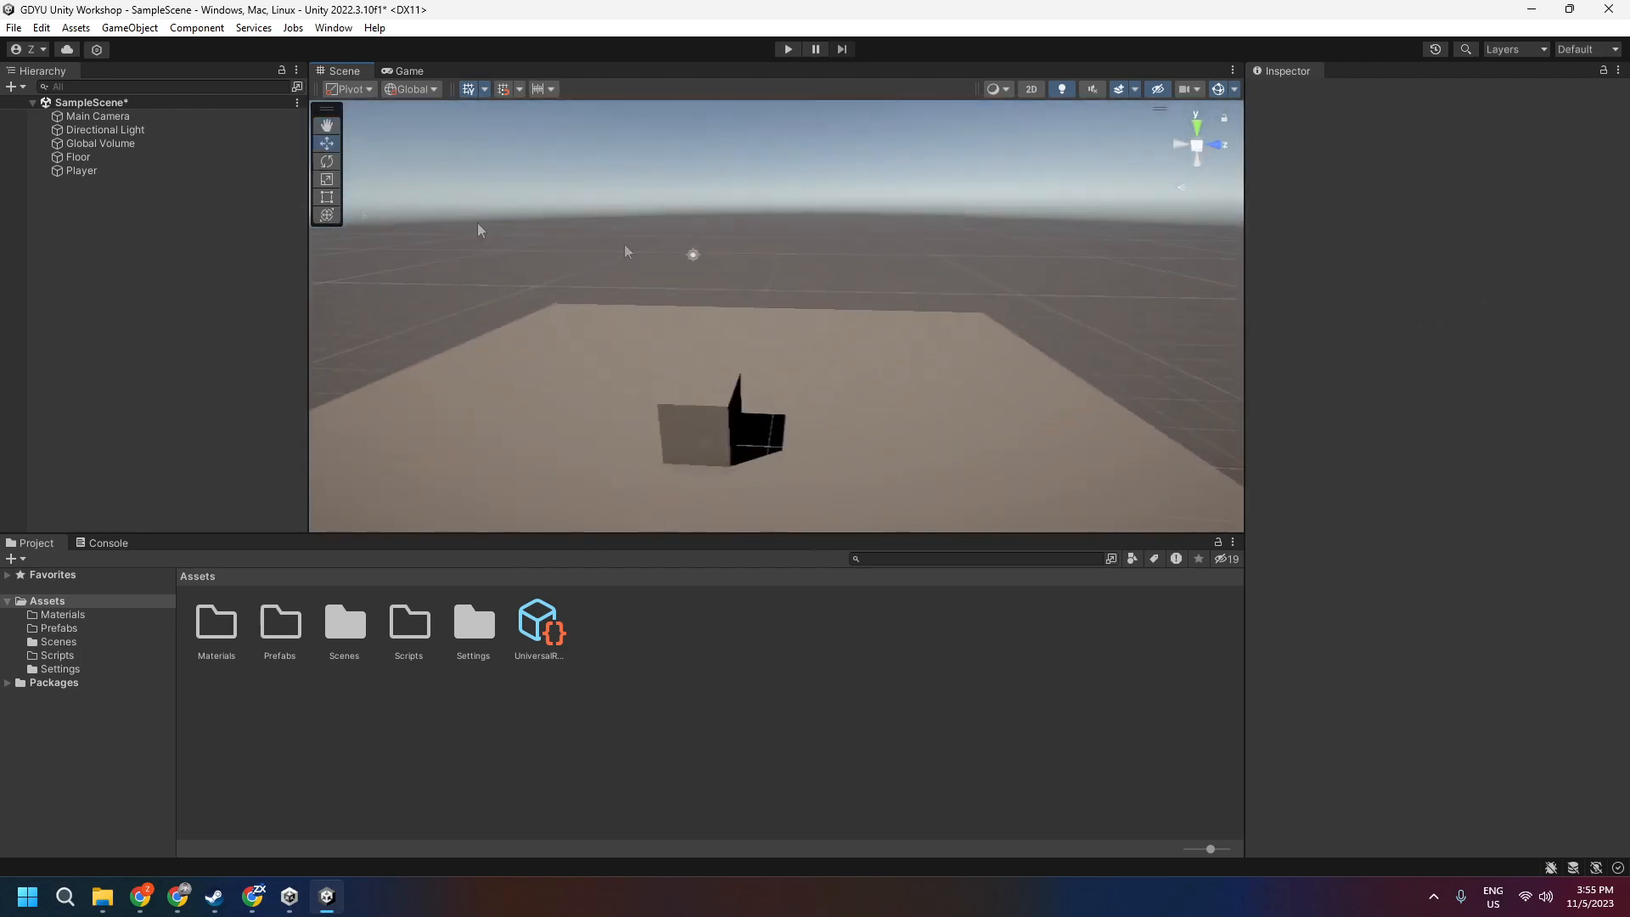
{"action": "double_click", "coordinate": [98, 116]}
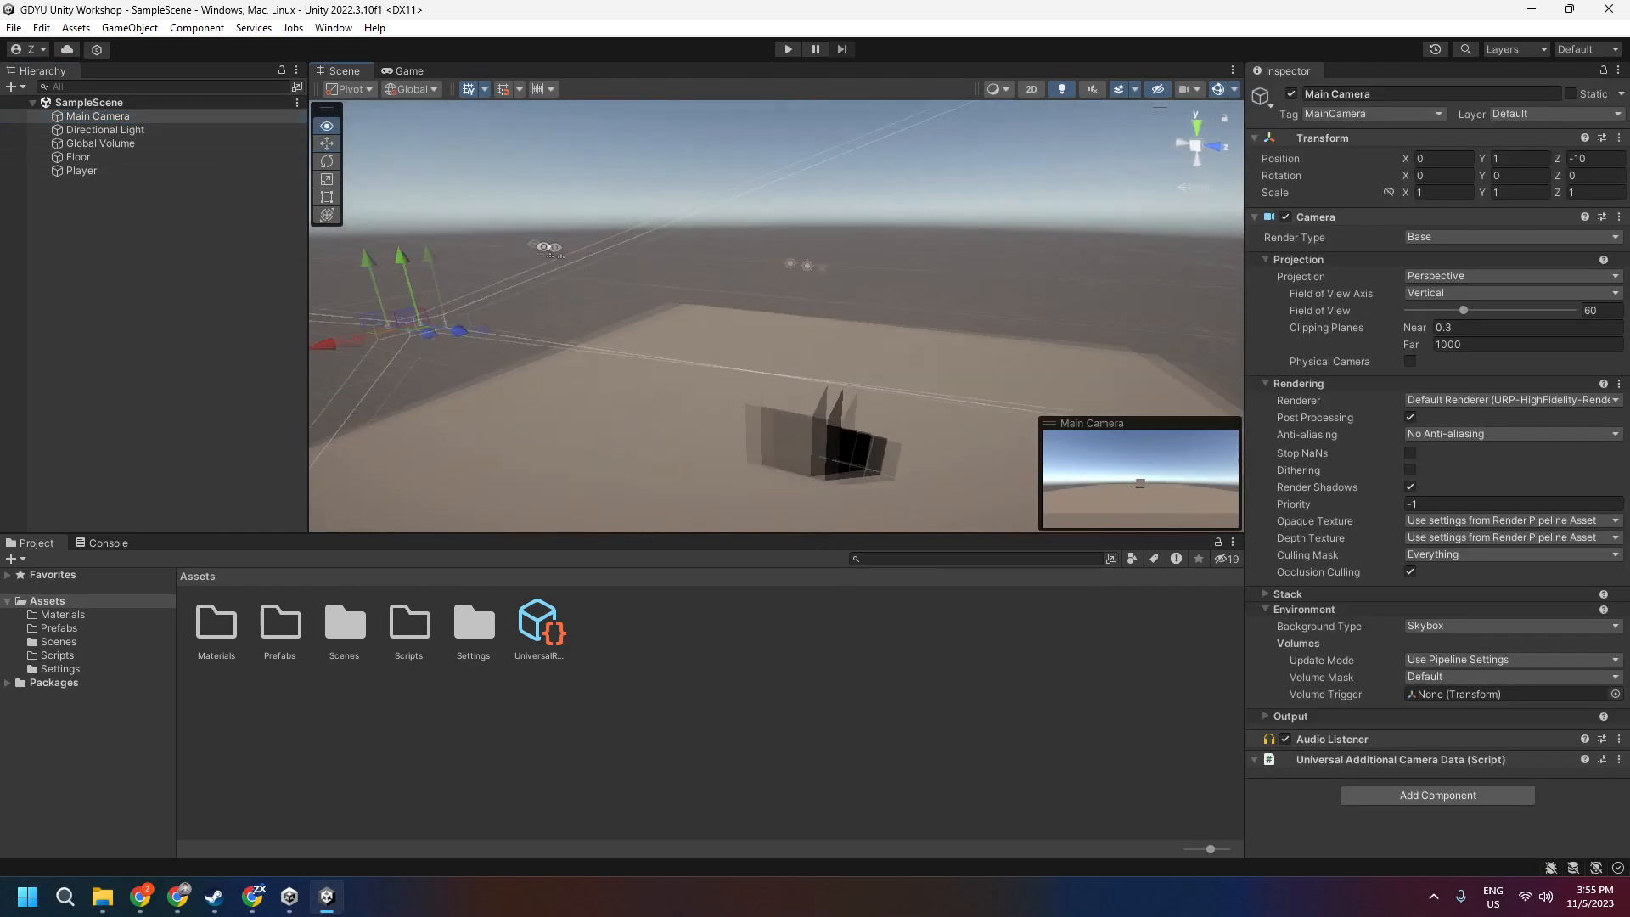
{"action": "right_click_drag", "start_coordinate": [519, 267], "coordinate": [594, 276]}
{"action": "left_click", "coordinate": [836, 271]}
{"action": "right_click_drag", "start_coordinate": [835, 271], "coordinate": [652, 294]}
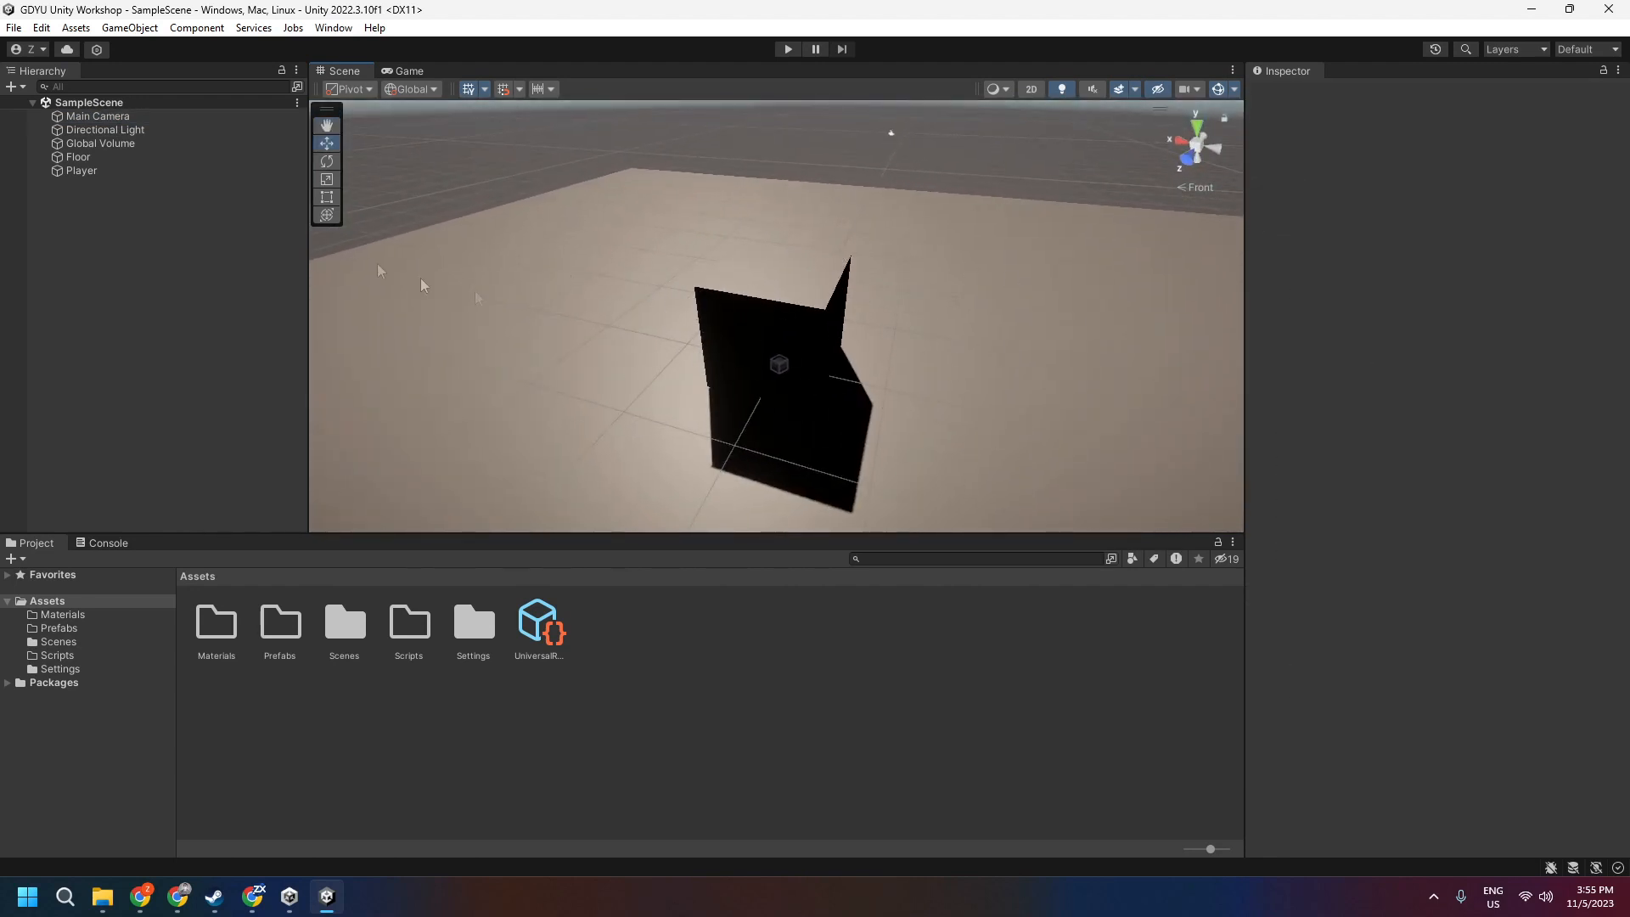
Create a new material named Player in the Materials folder
{"action": "left_click", "coordinate": [58, 614]}
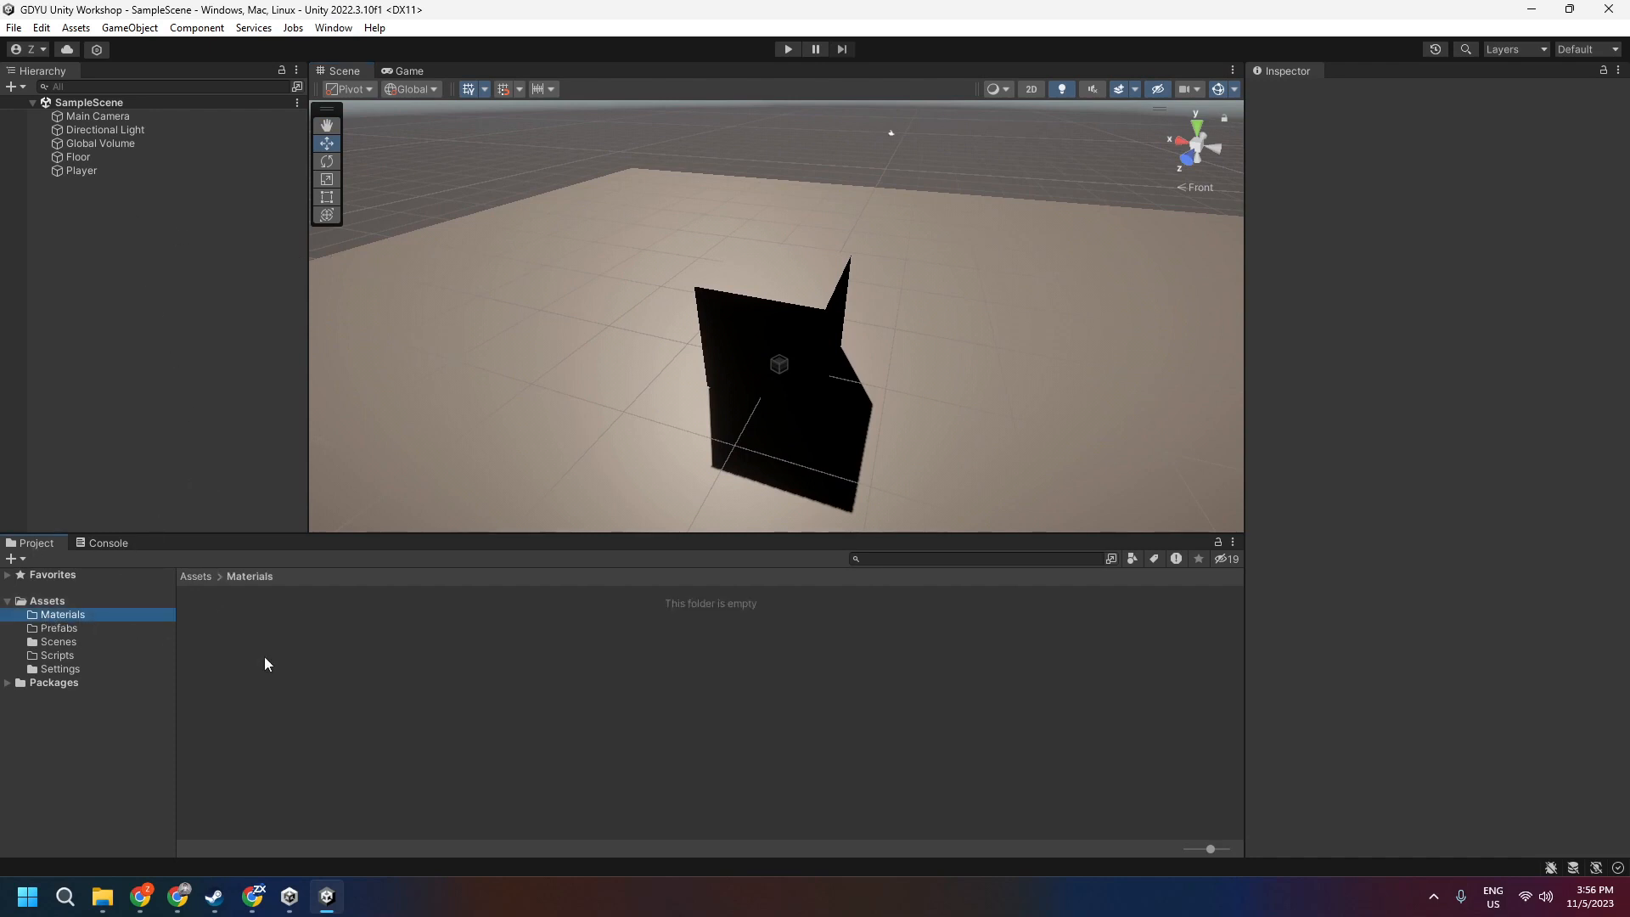
{"action": "right_click", "coordinate": [344, 645]}
{"action": "mouse_move", "coordinate": [393, 169]}
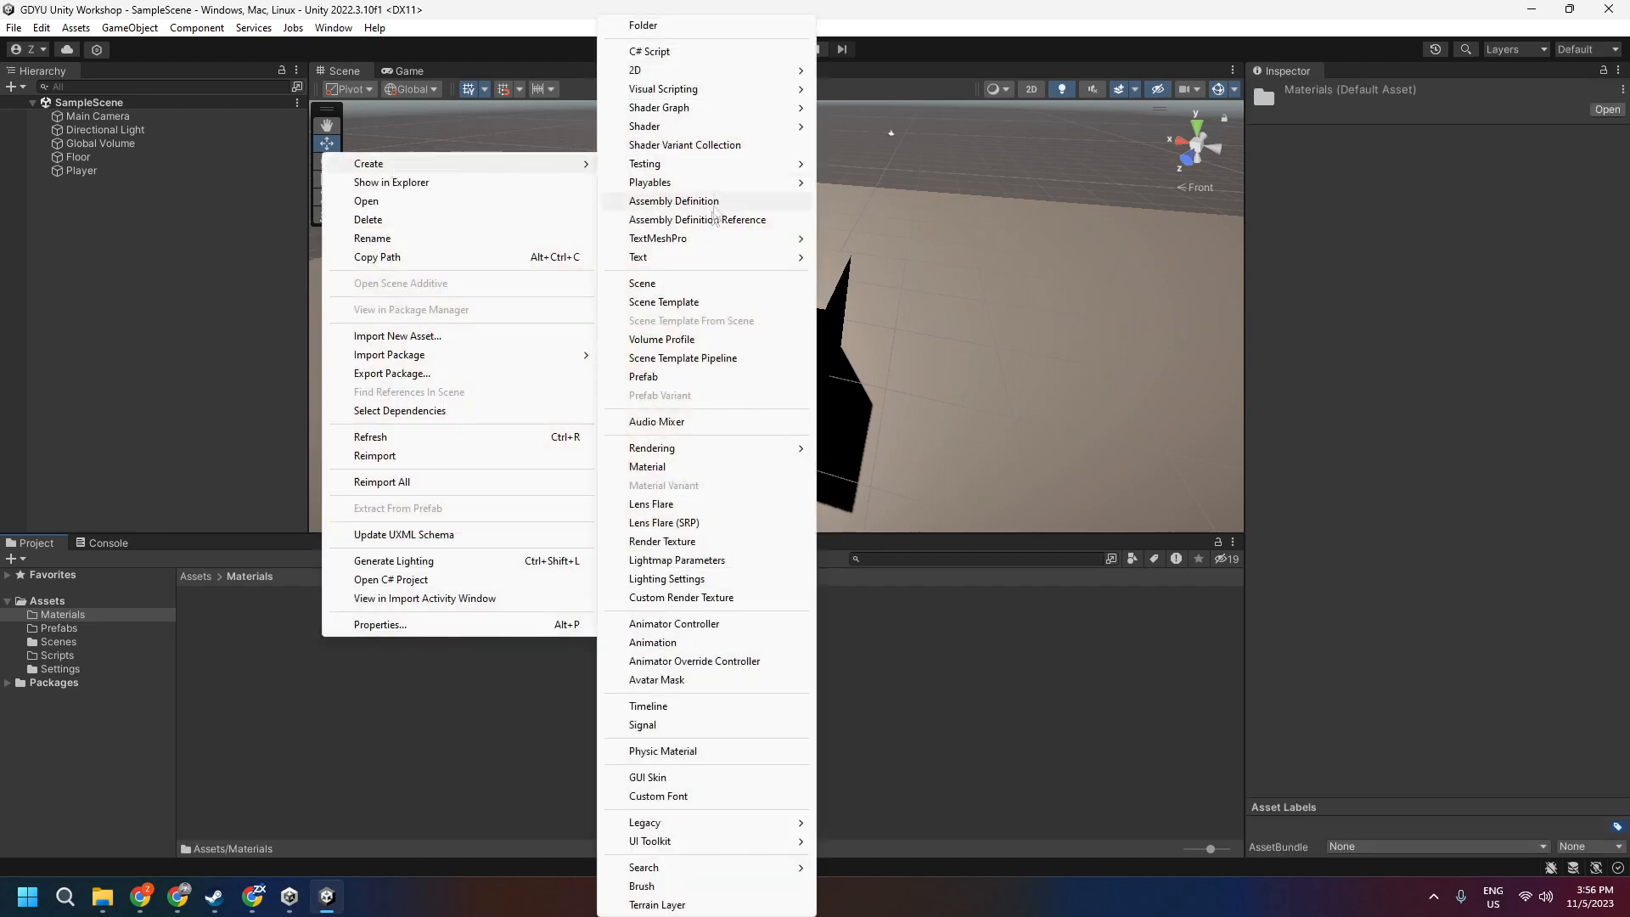
{"action": "left_click", "coordinate": [654, 468]}
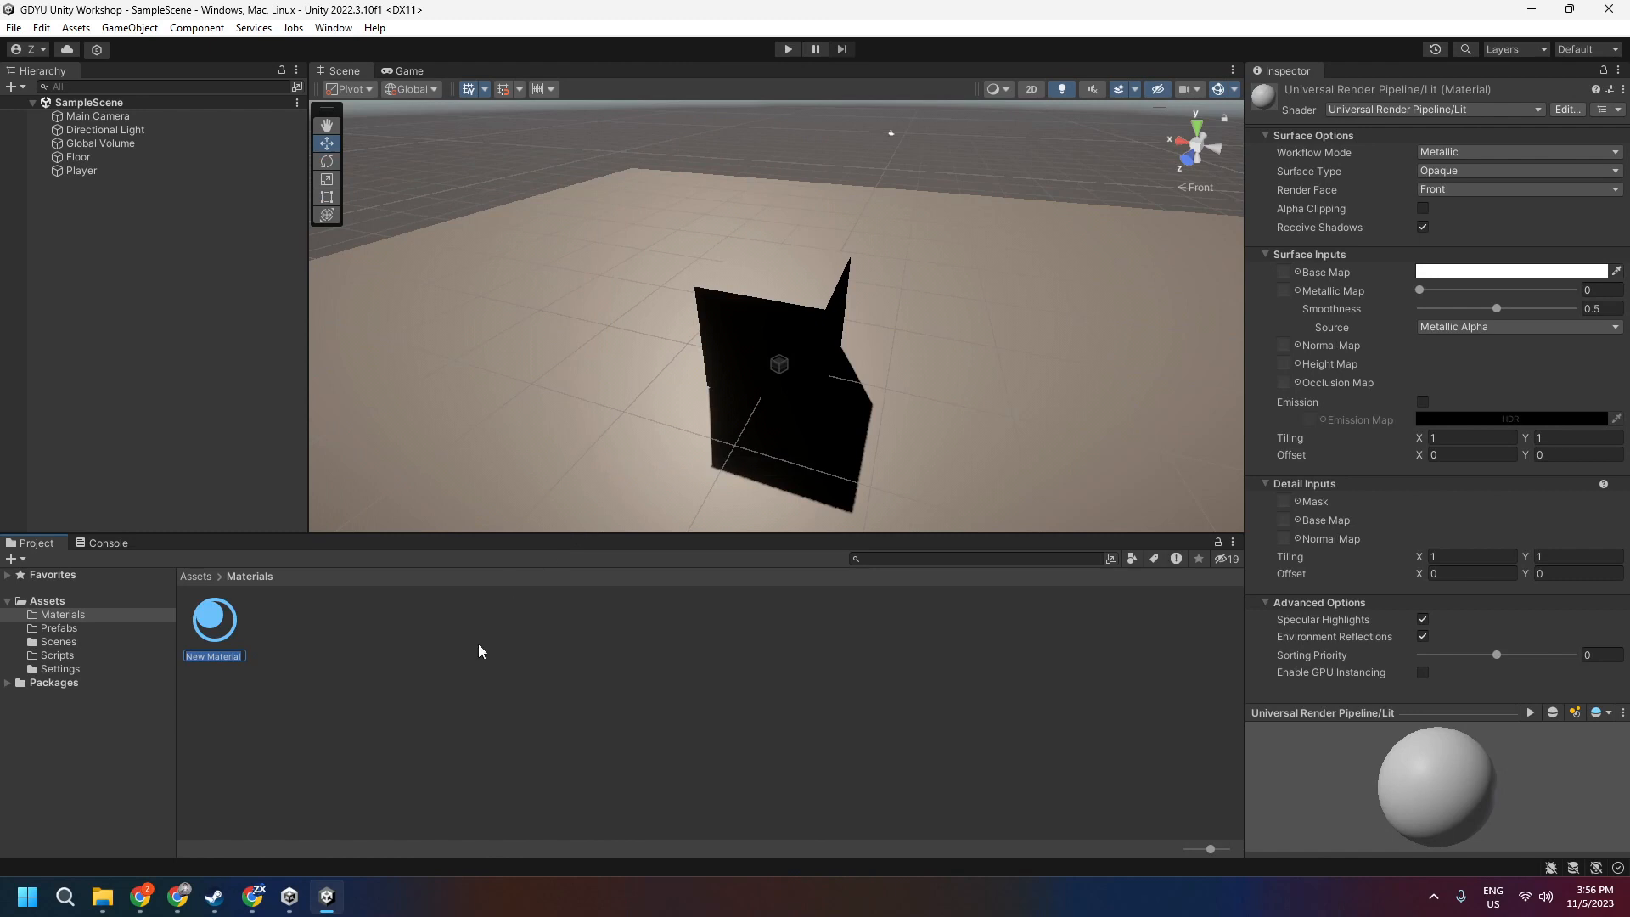
{"action": "type", "text": "Player"}
{"action": "key", "text": "Return"}
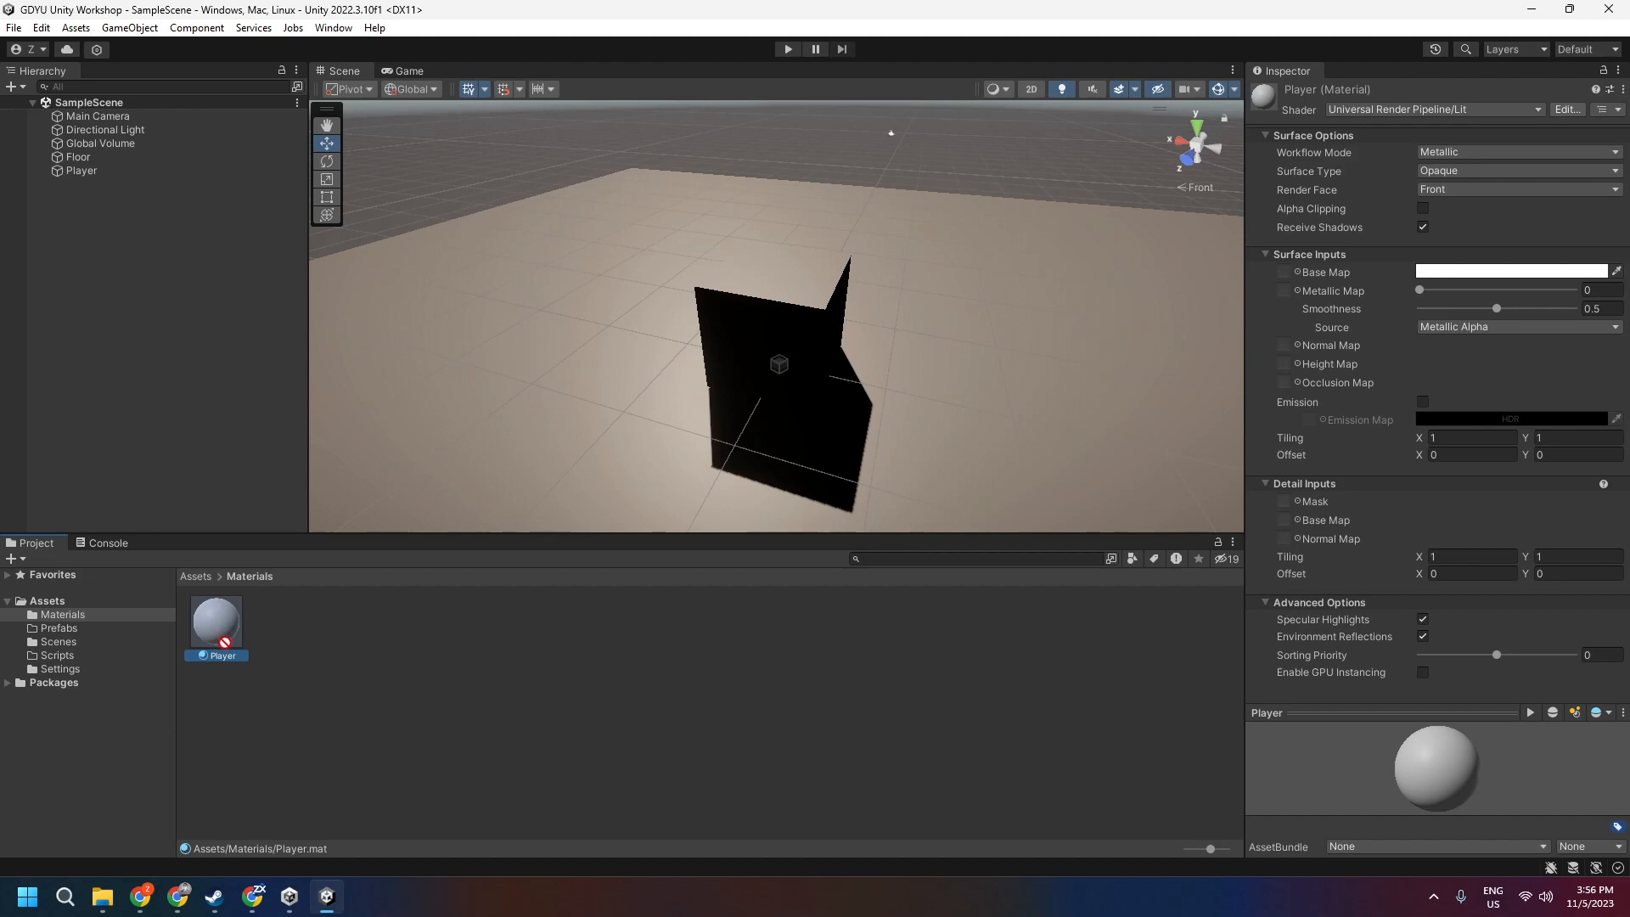
Apply the Player material to the Player cube
{"action": "left_click_drag", "start_coordinate": [290, 623], "coordinate": [787, 297]}
{"action": "left_click_drag", "start_coordinate": [605, 302], "coordinate": [1307, 291], "text": "alt"}
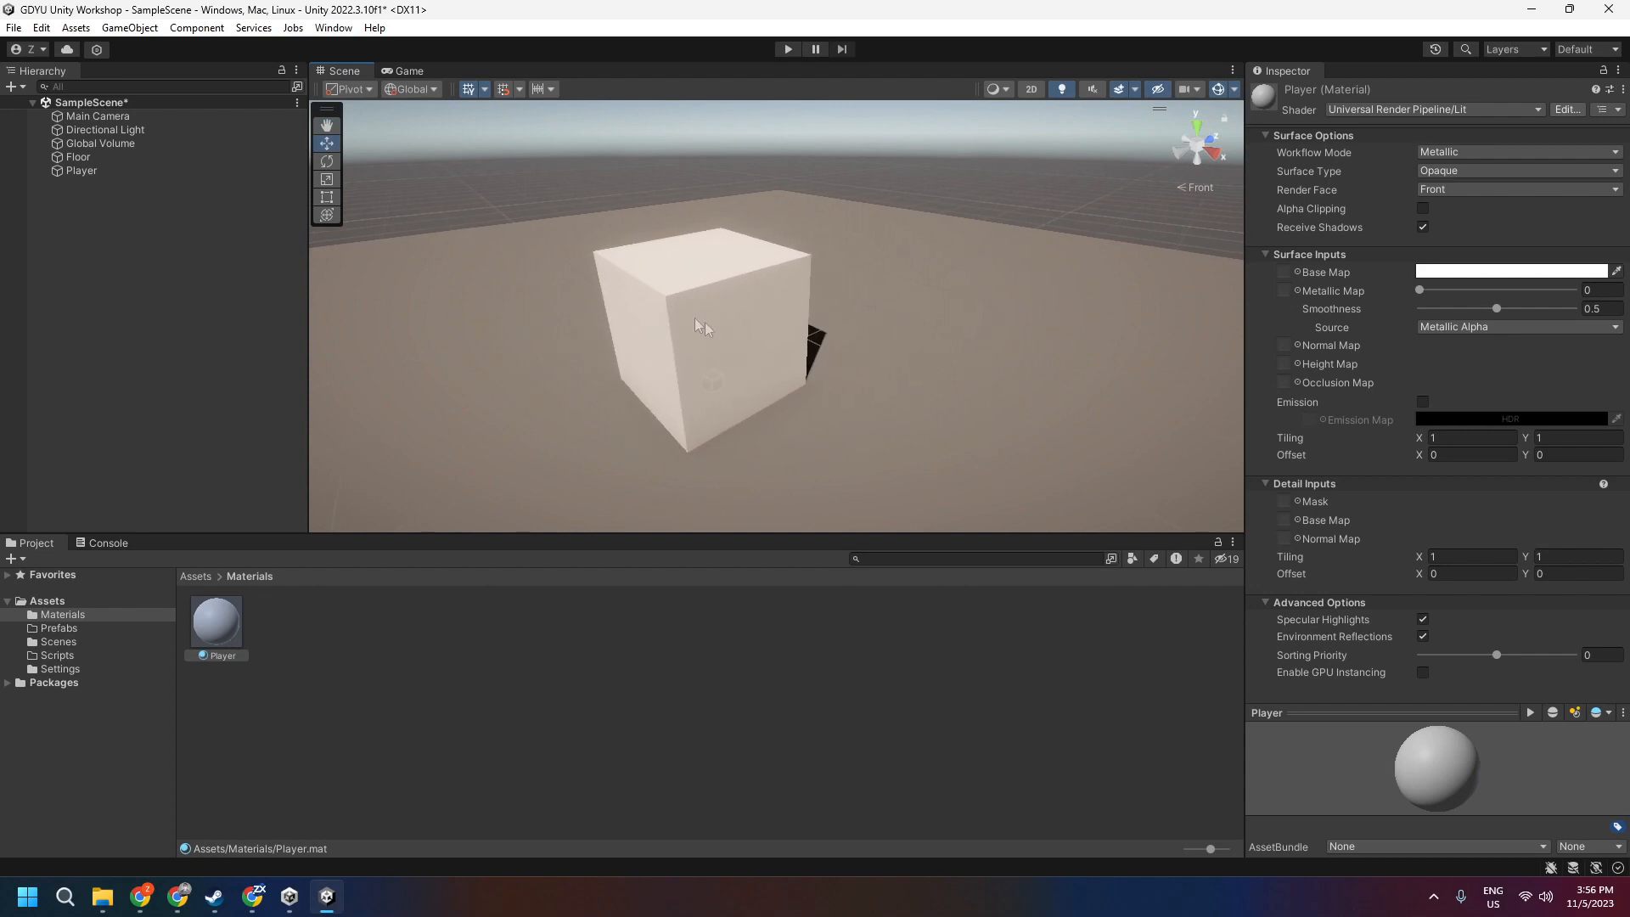
{"action": "left_click_drag", "start_coordinate": [701, 326], "coordinate": [828, 324], "text": "alt"}
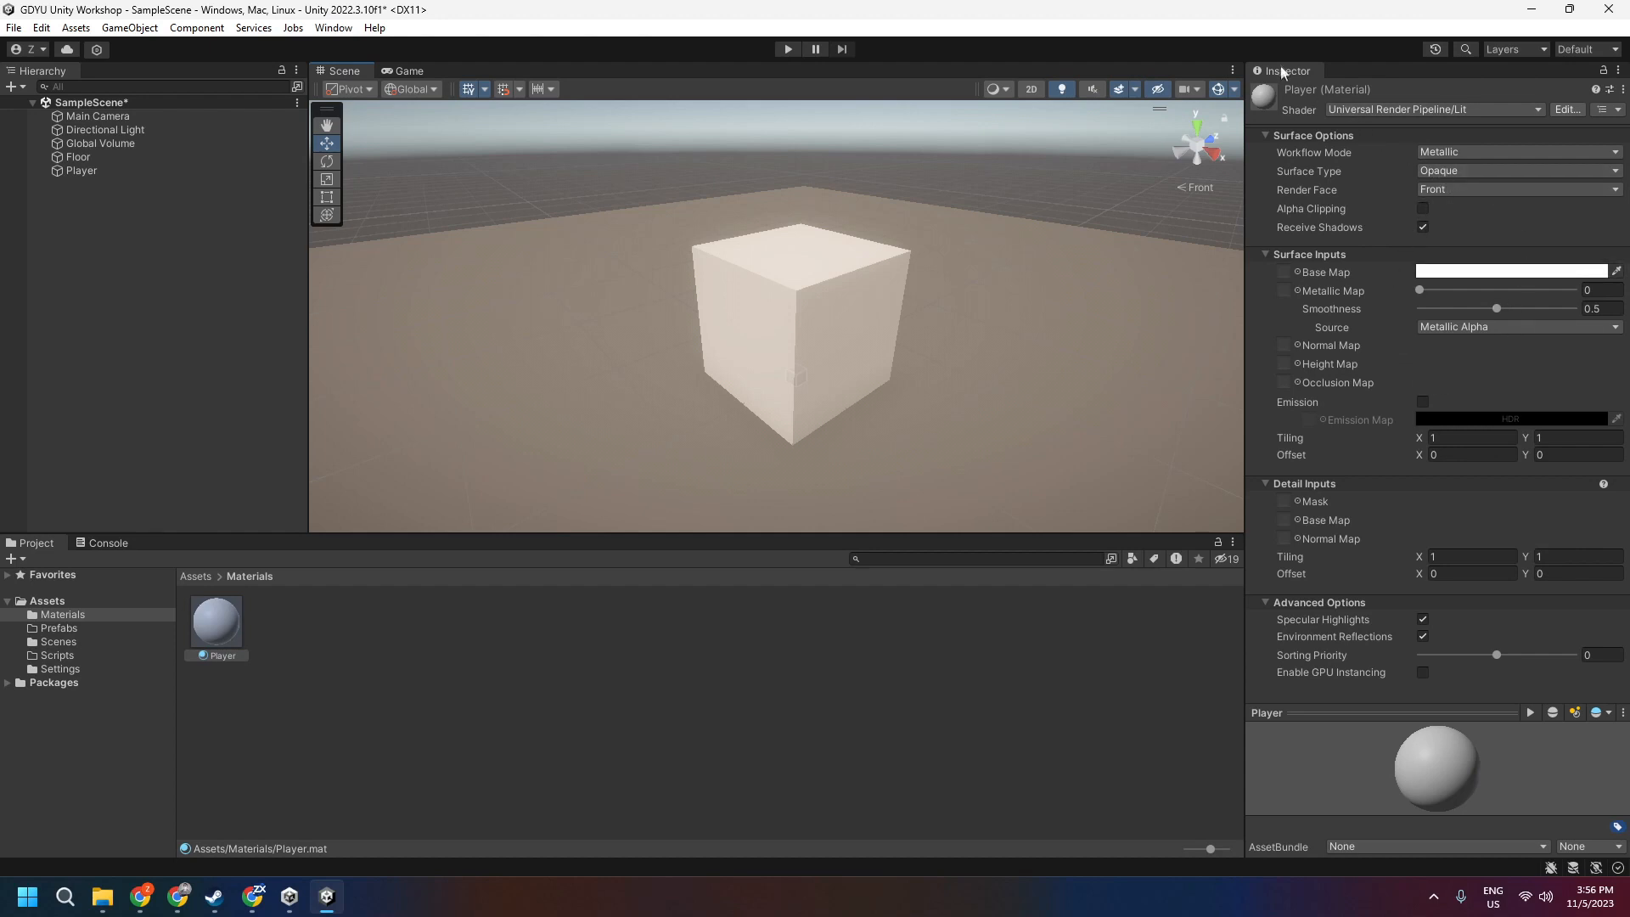
Set the Player material's Base Map color to blue (3F84FB) and save the scene
{"action": "left_click", "coordinate": [224, 650]}
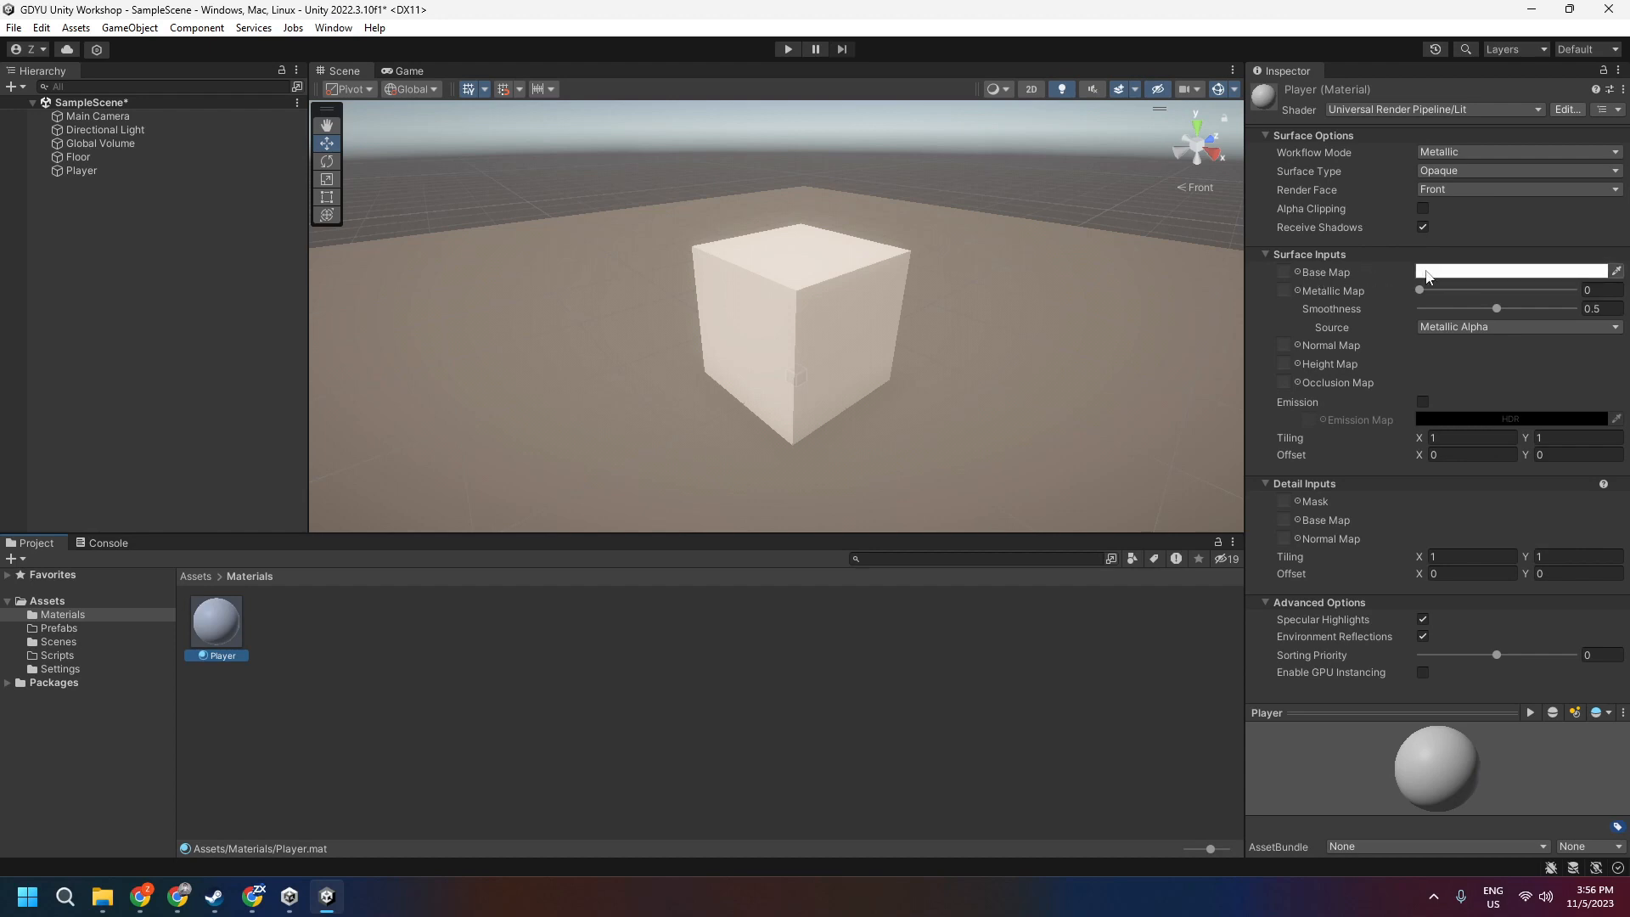
{"action": "left_click", "coordinate": [1460, 271]}
{"action": "mouse_move", "coordinate": [1484, 458]}
{"action": "left_mouse_down"}
{"action": "mouse_move", "coordinate": [1459, 450]}
{"action": "mouse_move", "coordinate": [1467, 462]}
{"action": "left_mouse_up"}
{"action": "left_click_drag", "start_coordinate": [1511, 382], "coordinate": [1544, 358]}
{"action": "left_click", "coordinate": [1455, 462]}
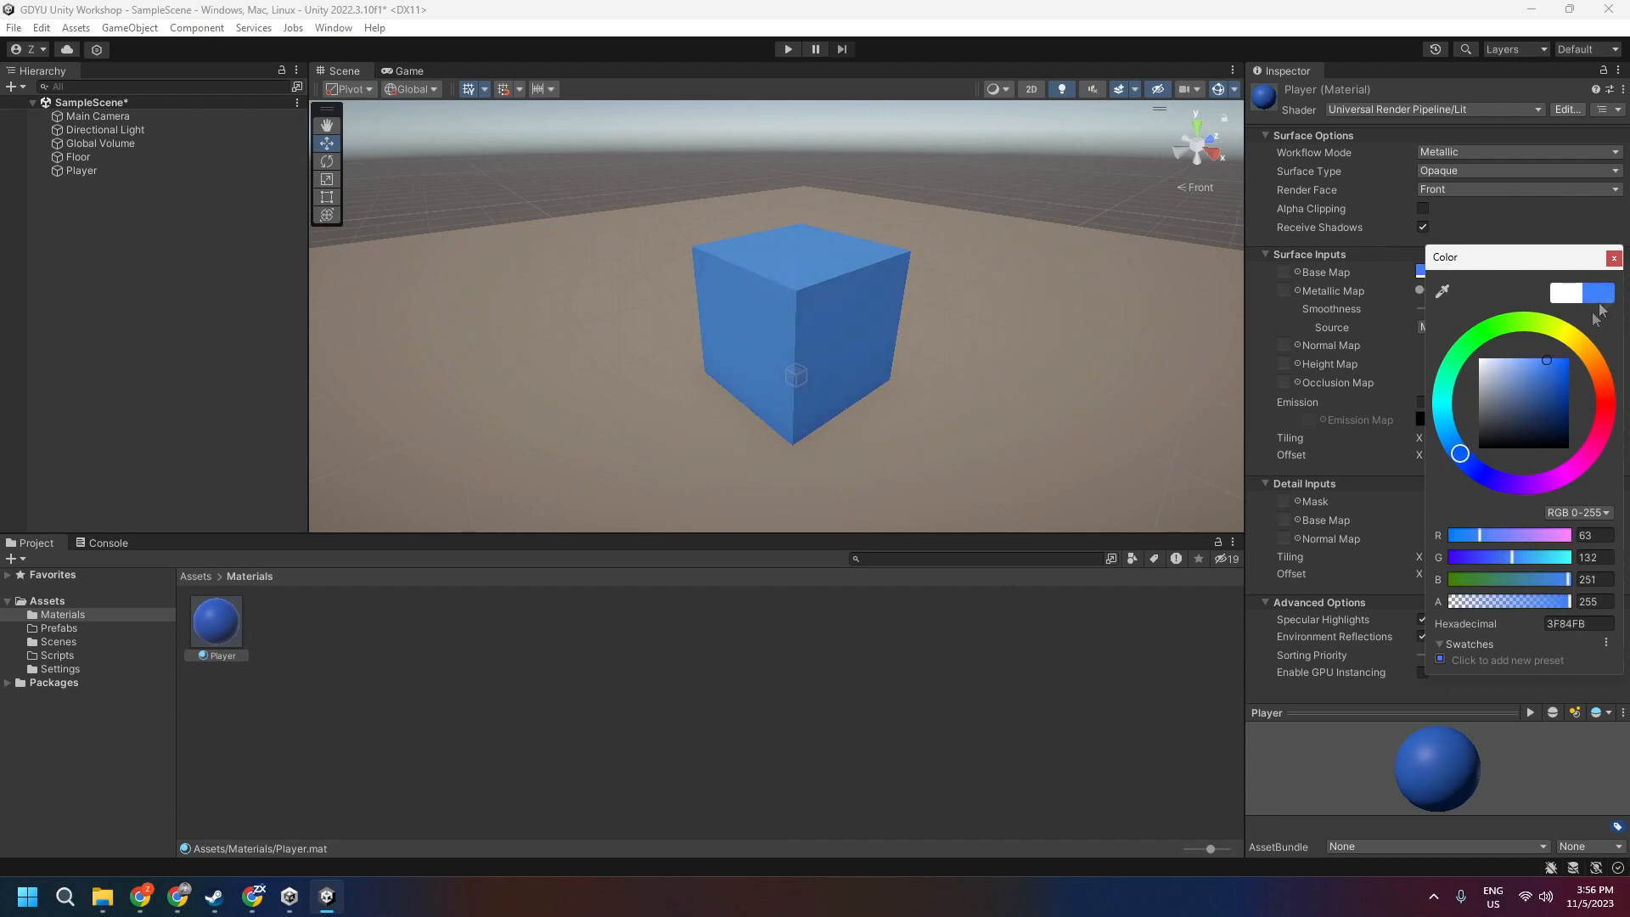
{"action": "left_click", "coordinate": [1612, 258]}
{"action": "right_click_drag", "start_coordinate": [1001, 316], "coordinate": [691, 322]}
{"action": "key", "text": "d"}
{"action": "key", "text": "a"}
{"action": "key", "text": "s"}
{"action": "key", "text": "ctrl+s"}
Create another material named Floor in the Materials folder
{"action": "left_click", "coordinate": [307, 627]}
{"action": "right_click", "coordinate": [292, 641]}
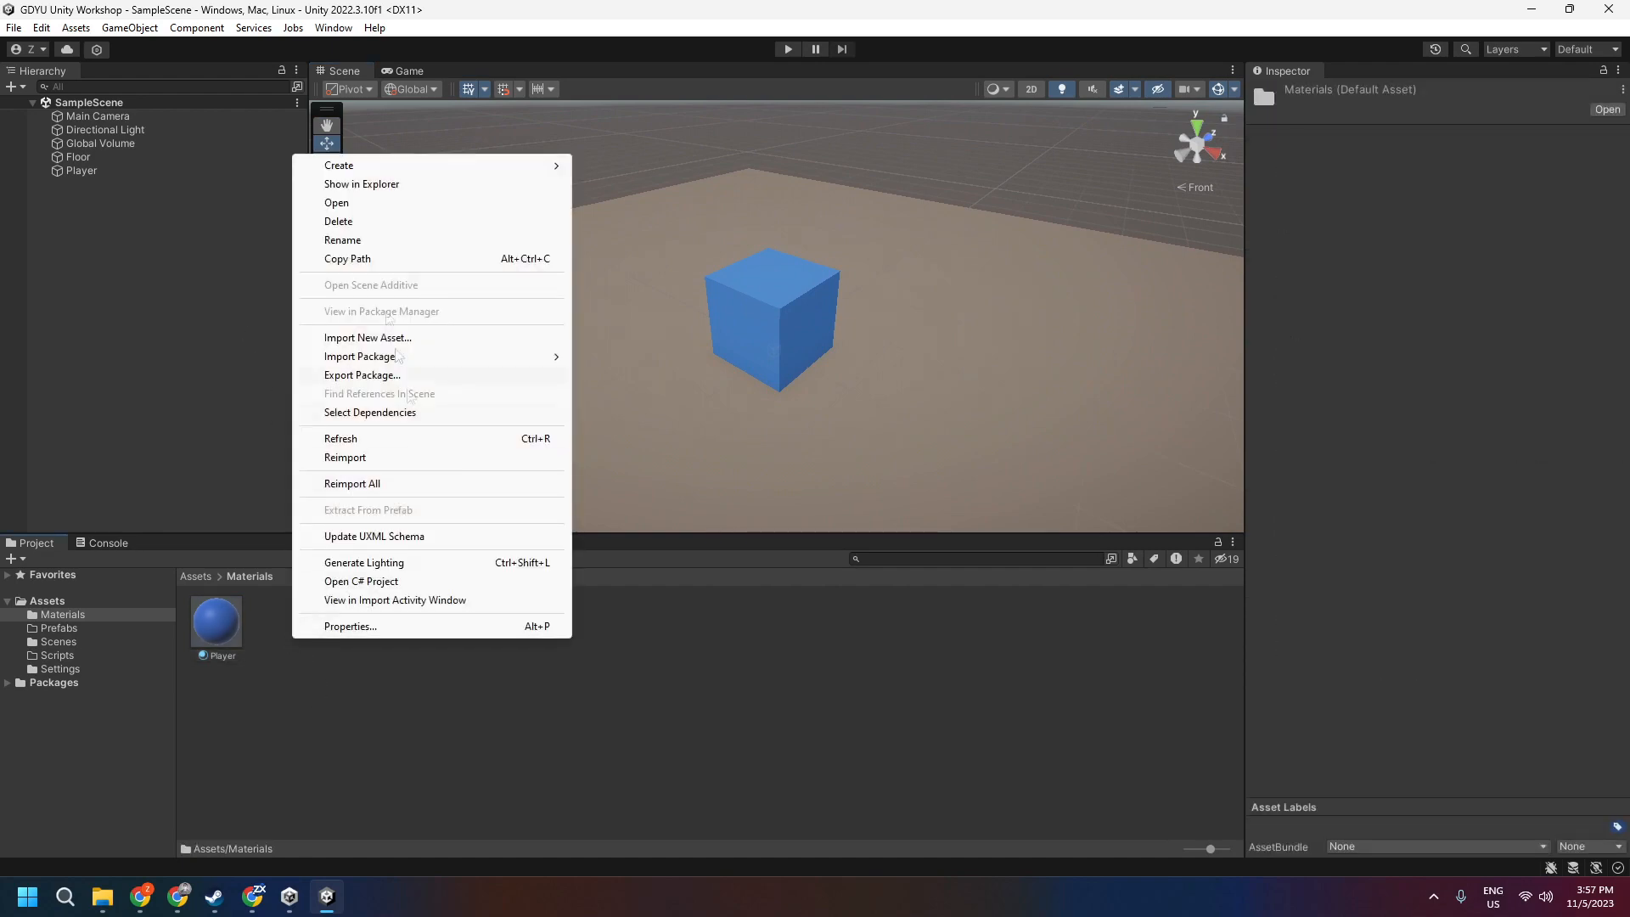
{"action": "mouse_move", "coordinate": [365, 165]}
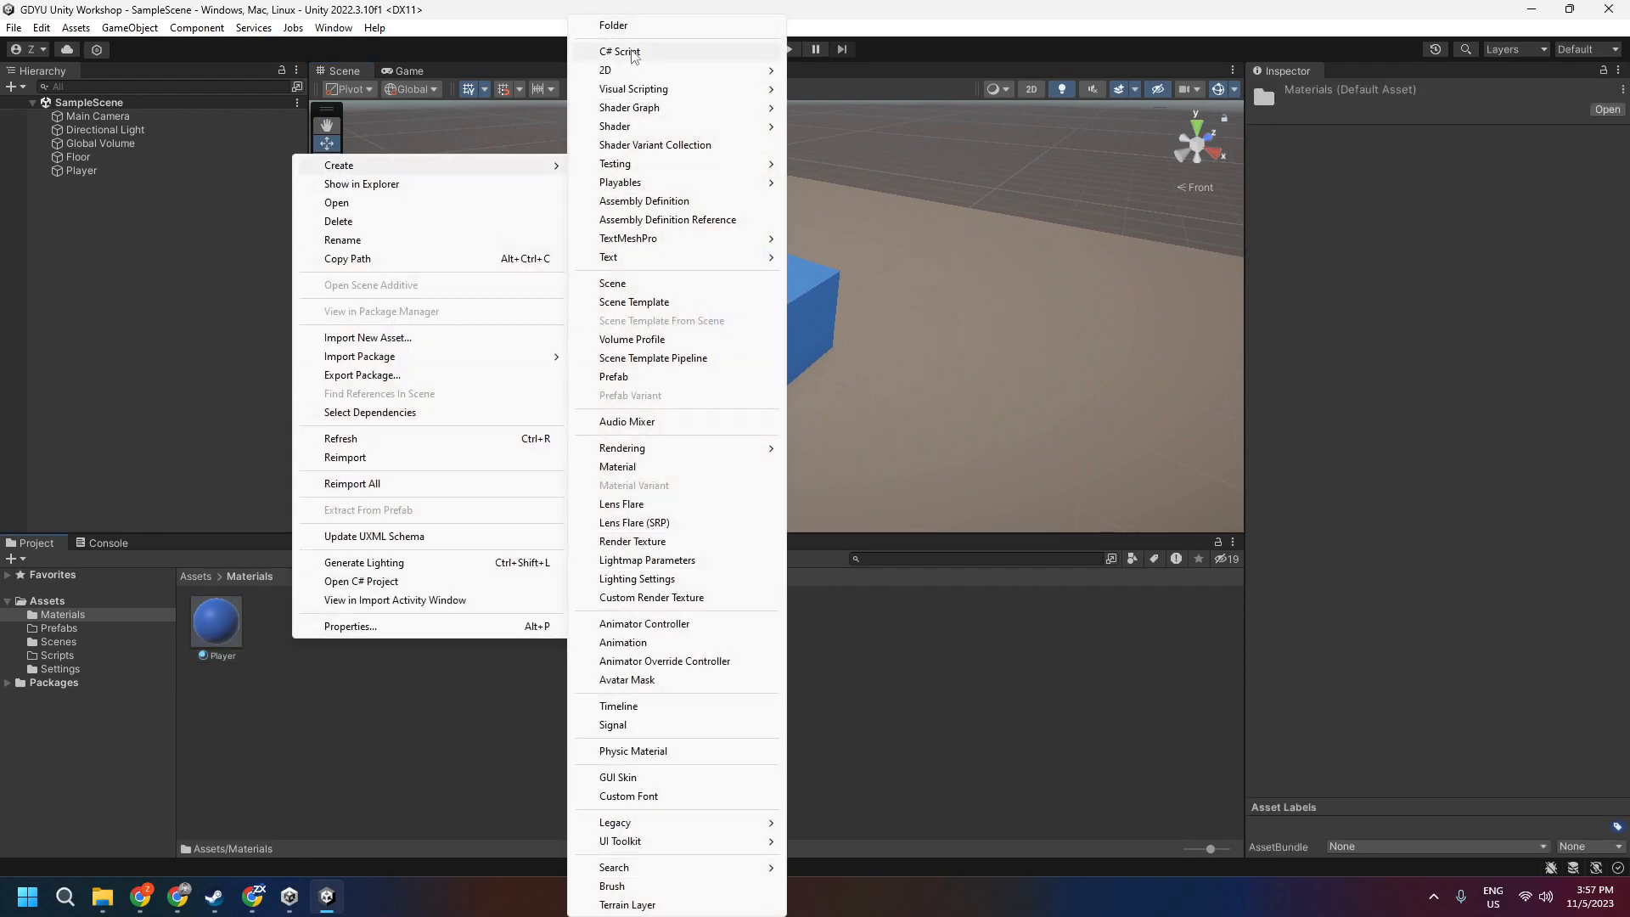
{"action": "left_click", "coordinate": [632, 466]}
{"action": "type", "text": "Floor"}
{"action": "key", "text": "Return"}
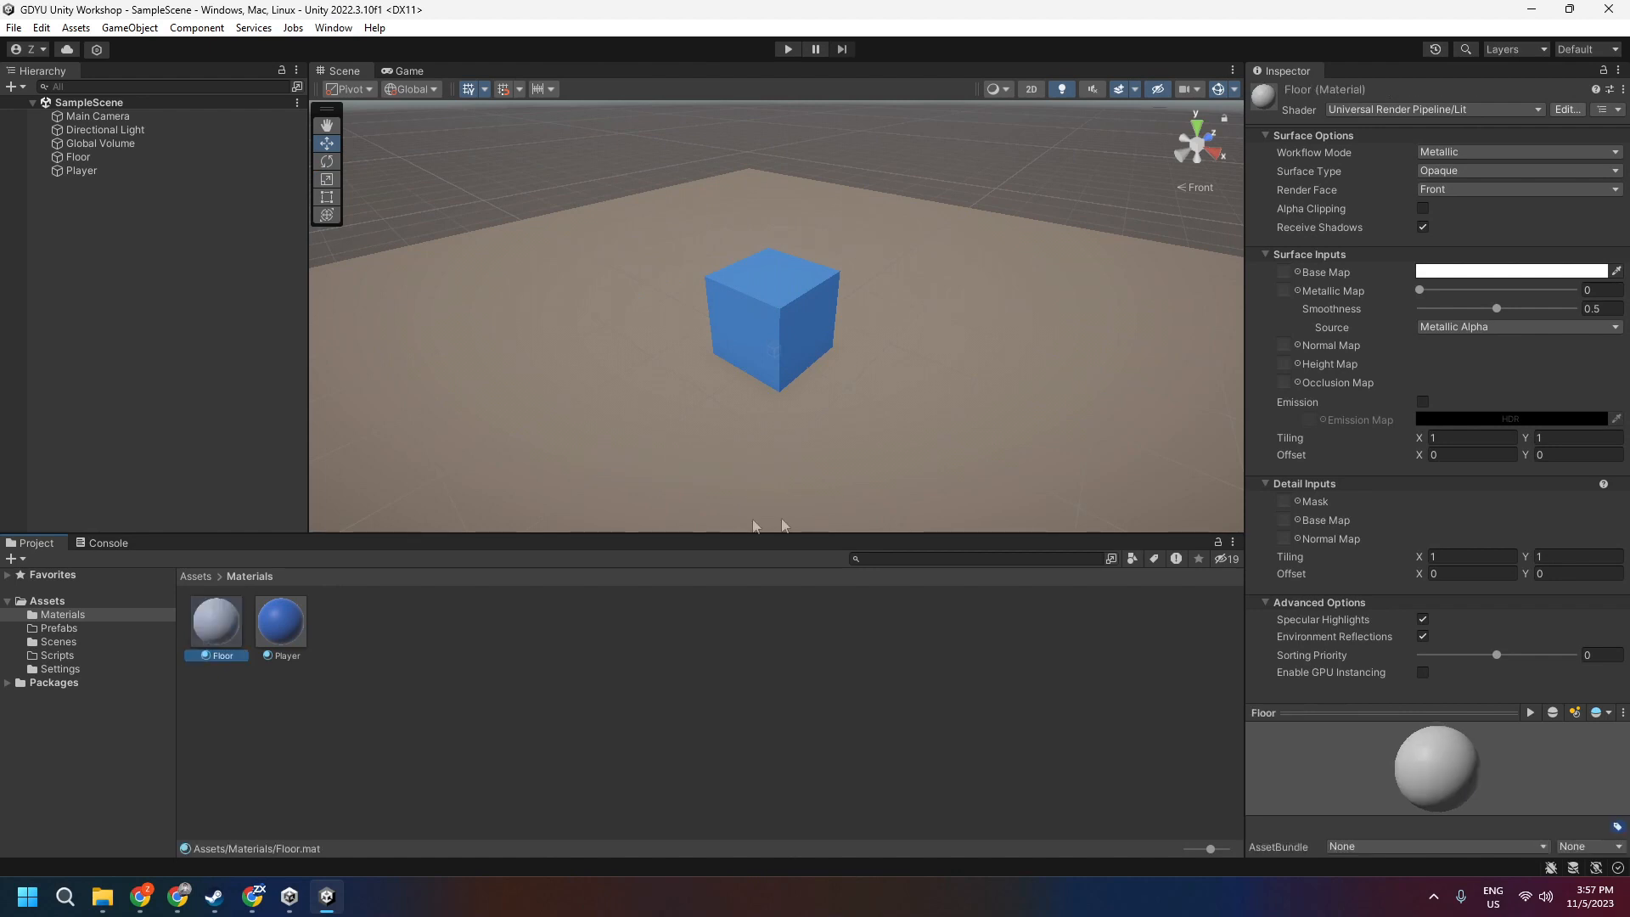
{"action": "left_click", "coordinate": [350, 676]}
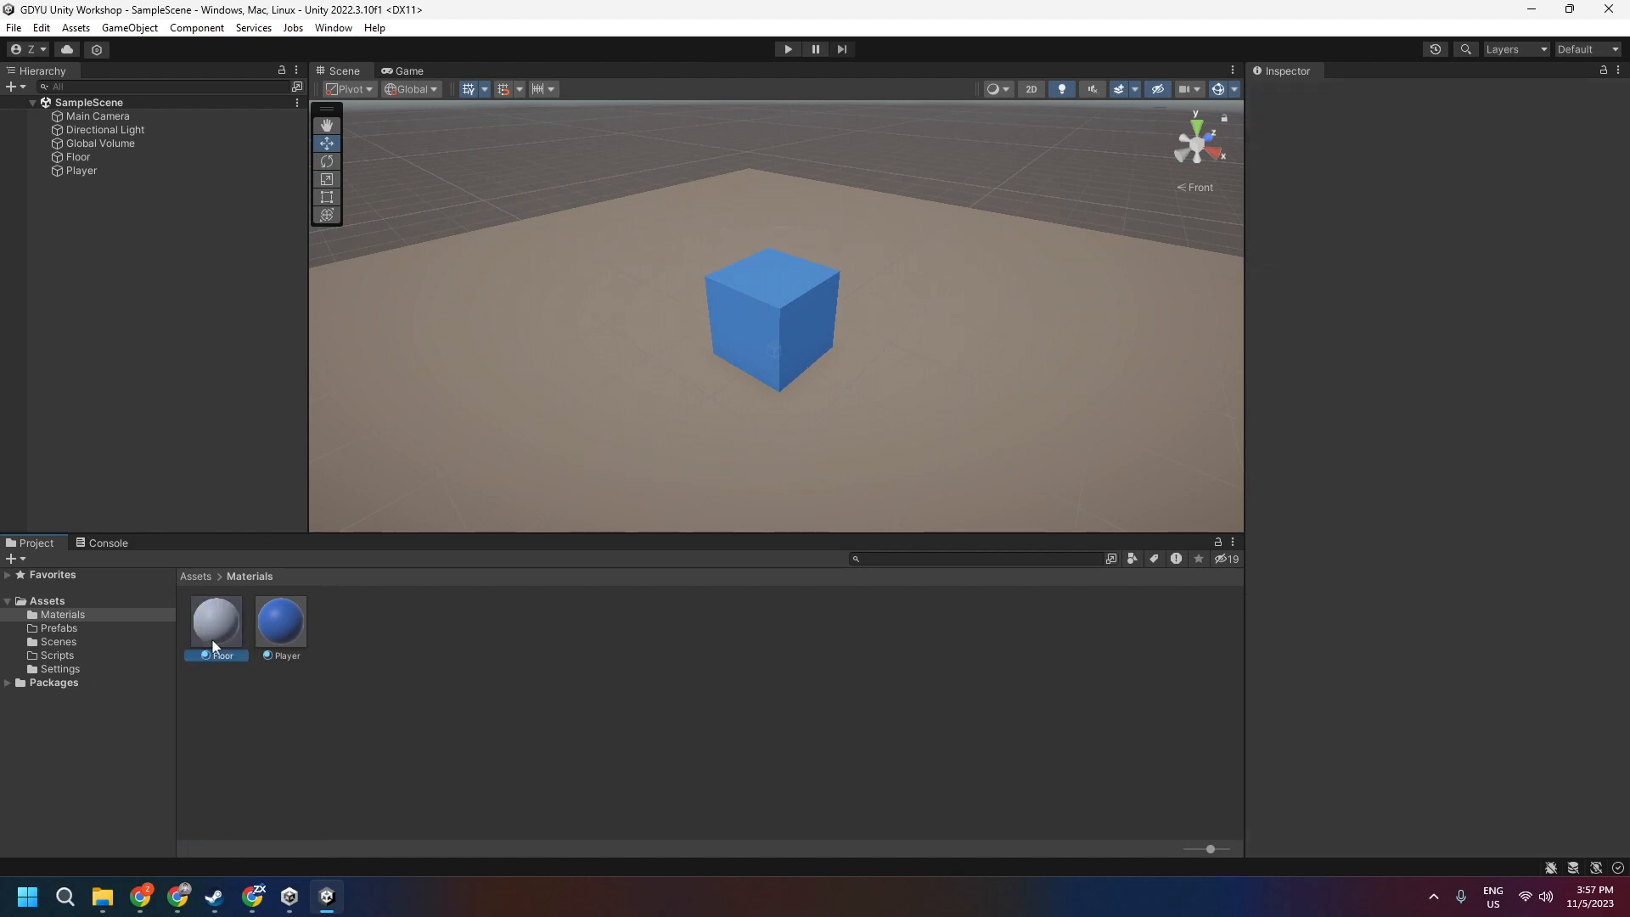
Apply the Floor material to the Floor object and save the scene
{"action": "left_click", "coordinate": [212, 651]}
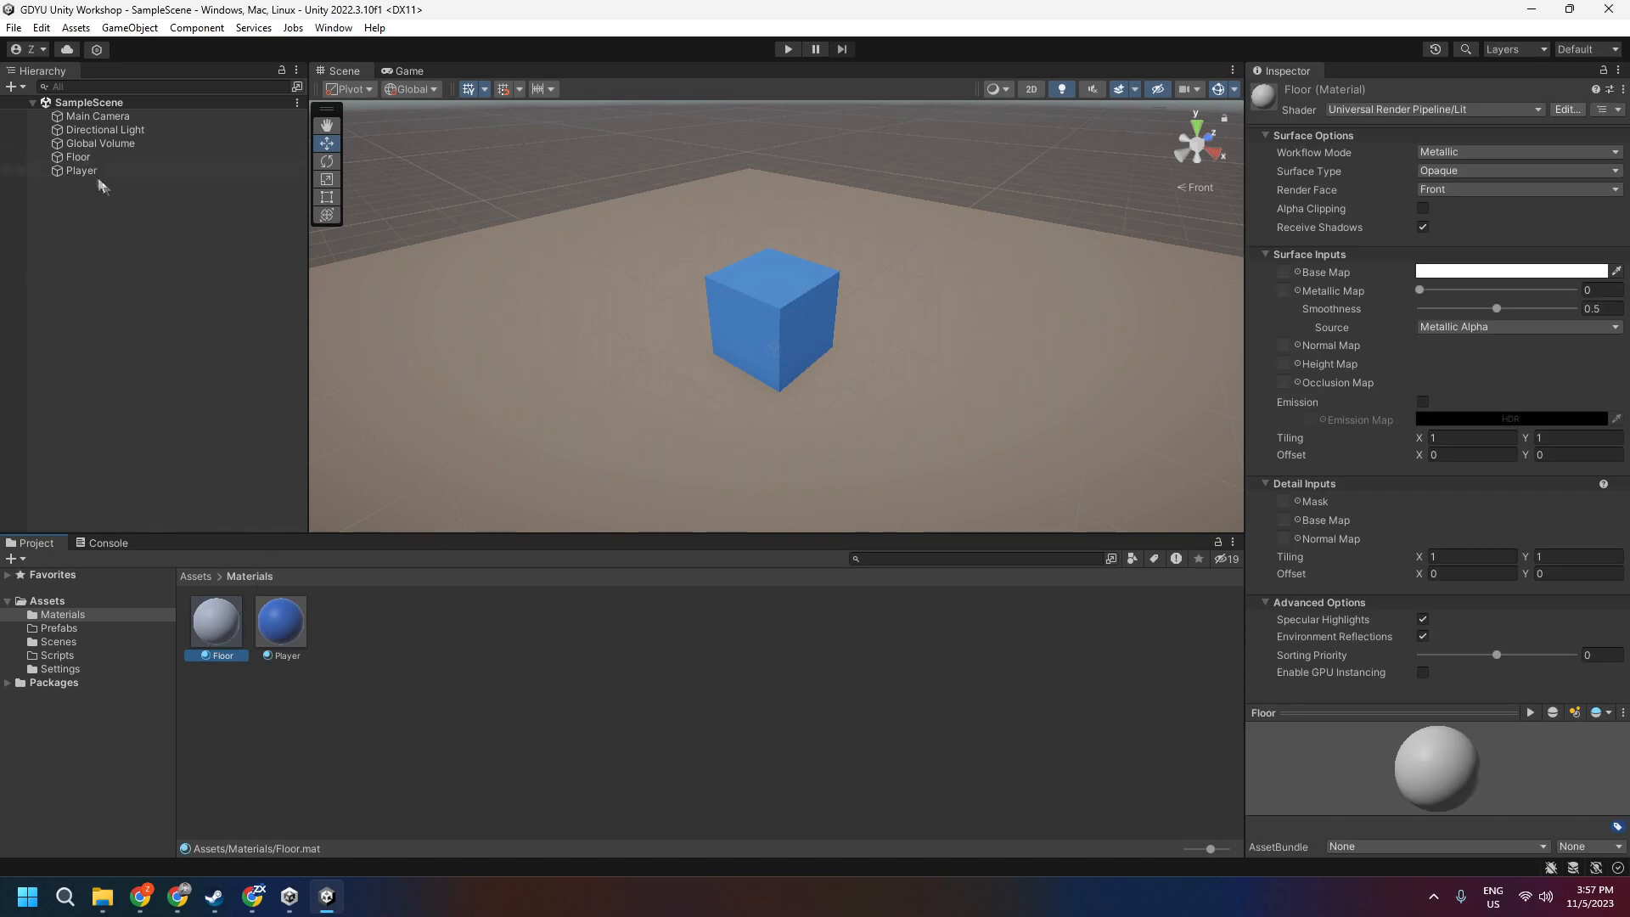
{"action": "left_click_drag", "start_coordinate": [199, 623], "coordinate": [83, 155]}
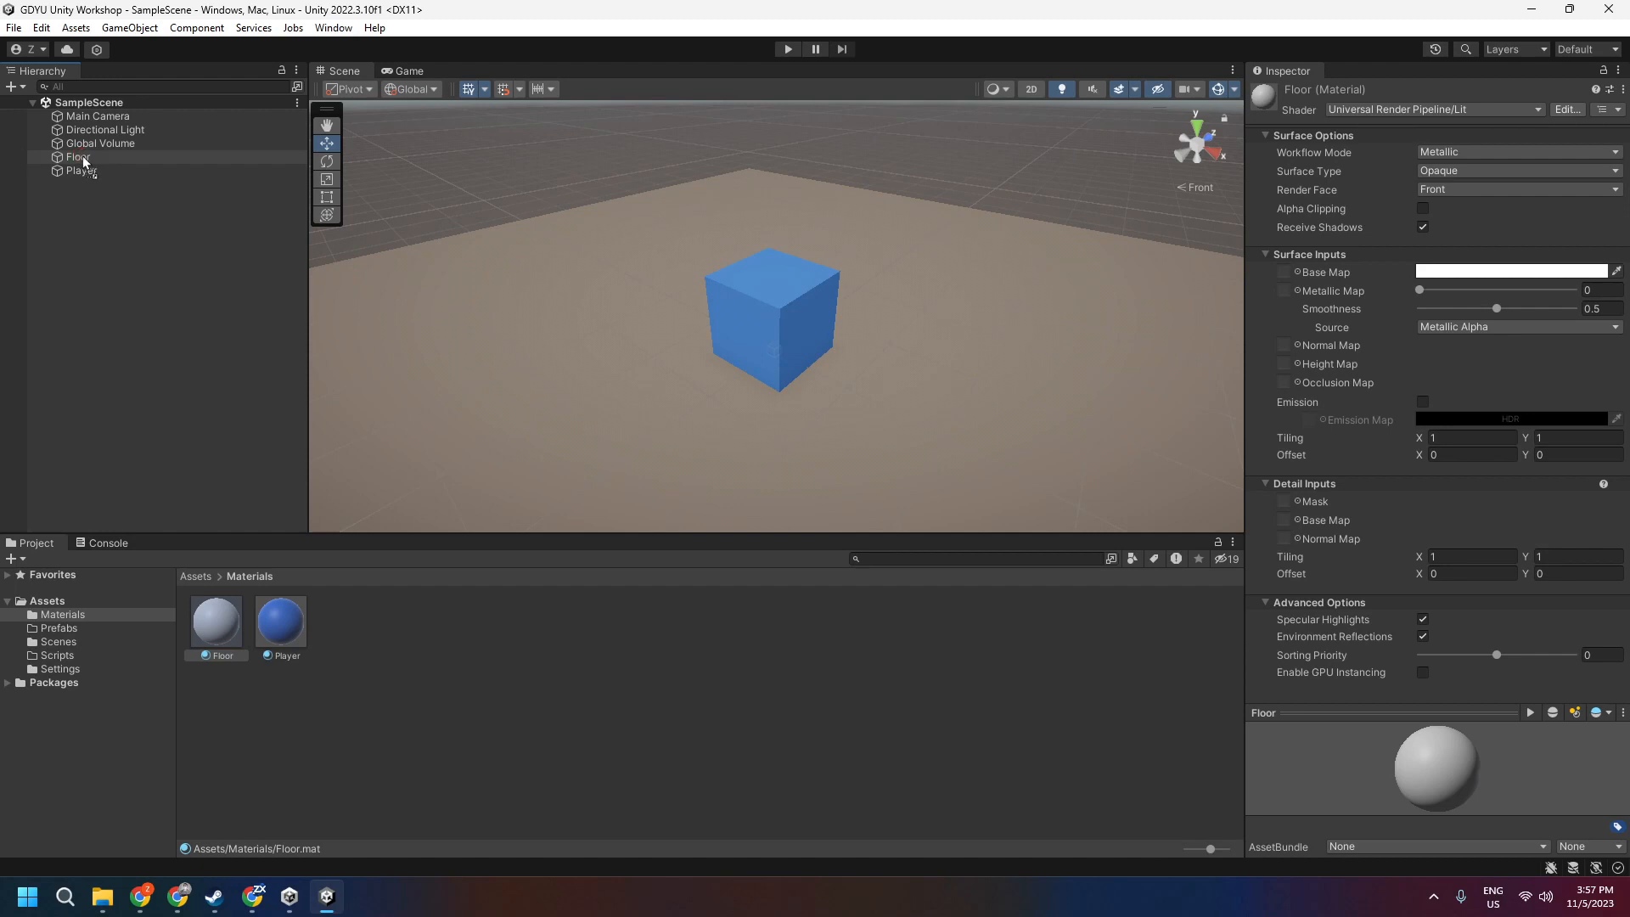
{"action": "left_click", "coordinate": [74, 156]}
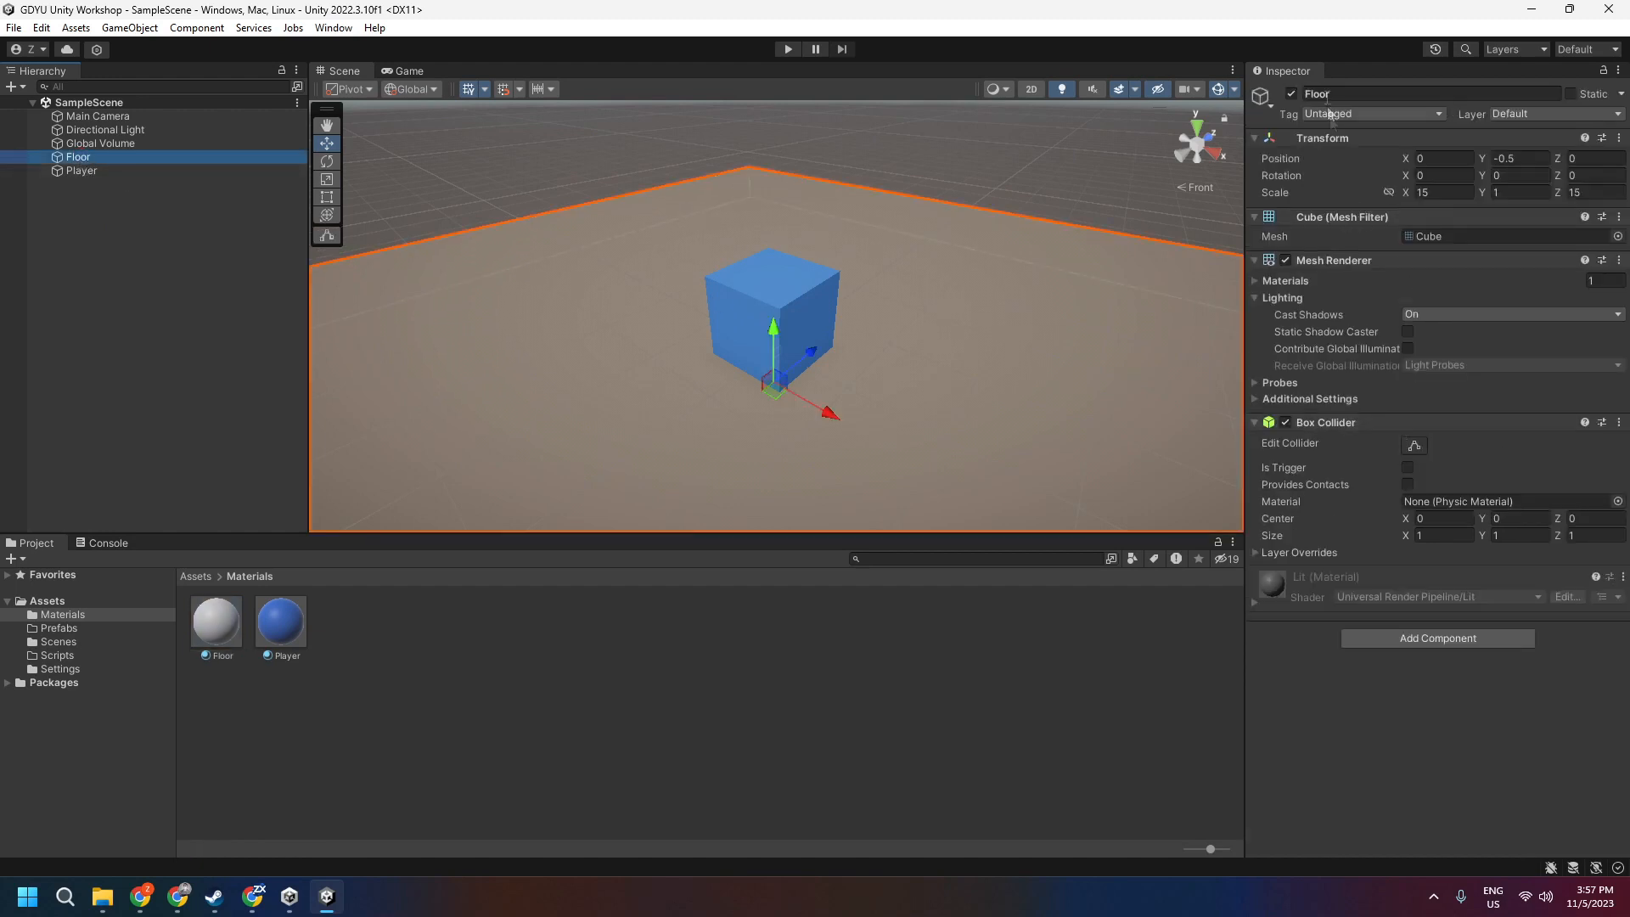
{"action": "left_click_drag", "start_coordinate": [211, 650], "coordinate": [1324, 661]}
{"action": "right_click_drag", "start_coordinate": [840, 356], "coordinate": [585, 314]}
{"action": "key", "text": "d"}
{"action": "key", "text": "s"}
{"action": "right_click_drag", "start_coordinate": [807, 432], "coordinate": [813, 441]}
{"action": "key", "text": "s"}
{"action": "right_click_drag", "start_coordinate": [891, 295], "coordinate": [564, 438]}
{"action": "key", "text": "w"}
{"action": "right_click_drag", "start_coordinate": [838, 348], "coordinate": [874, 364]}
{"action": "key", "text": "d"}
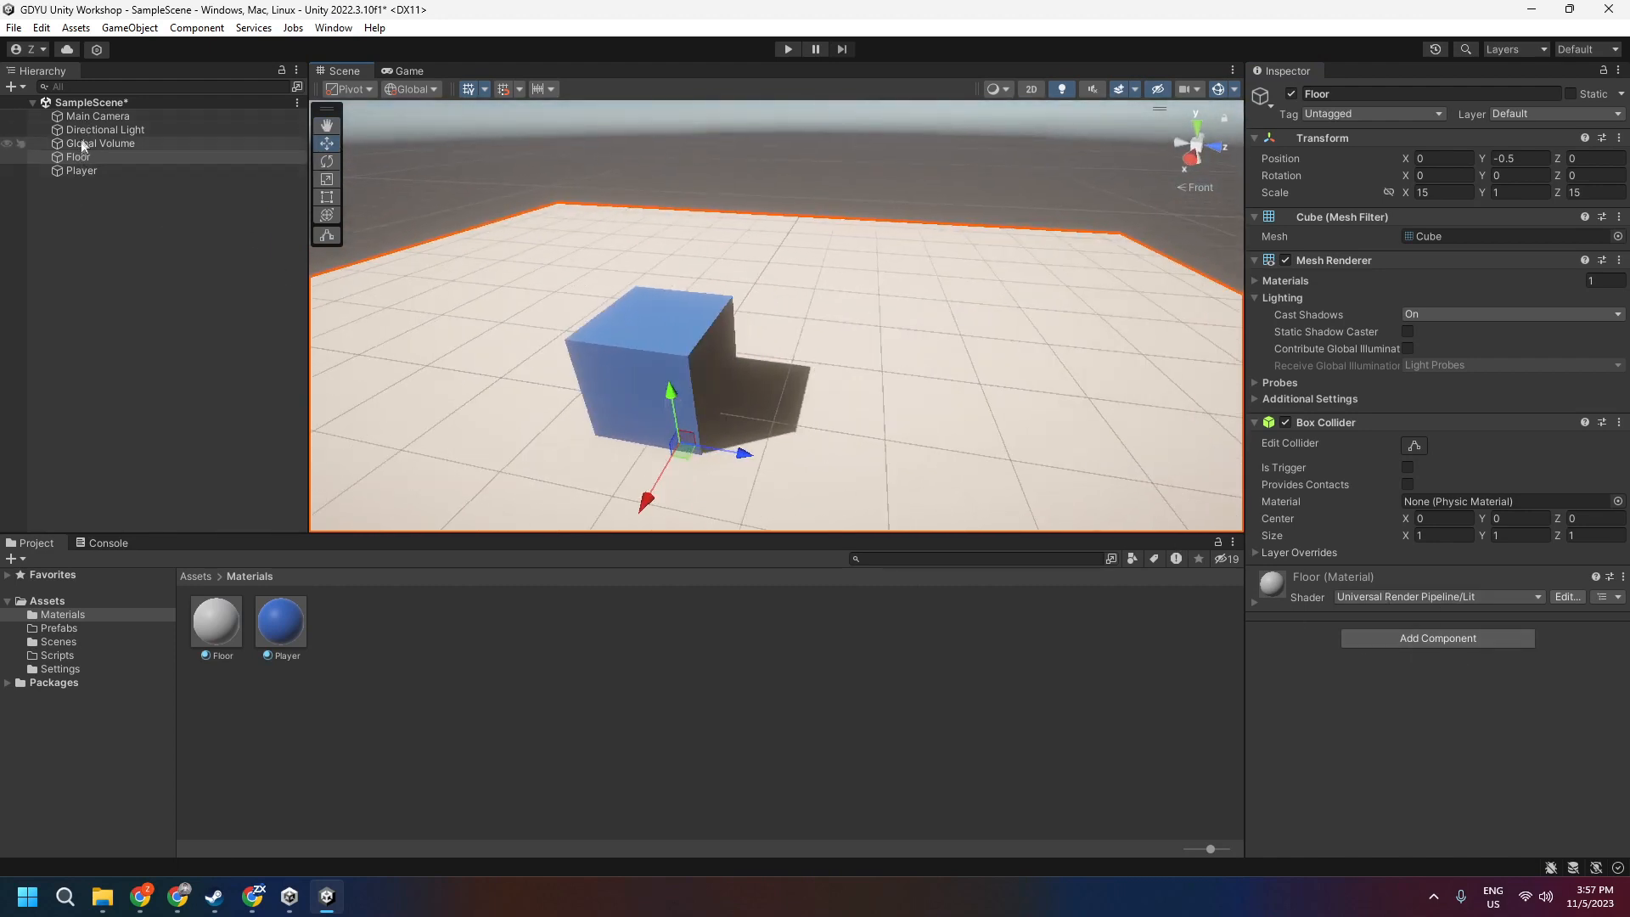
{"action": "key", "text": "ctrl+s"}
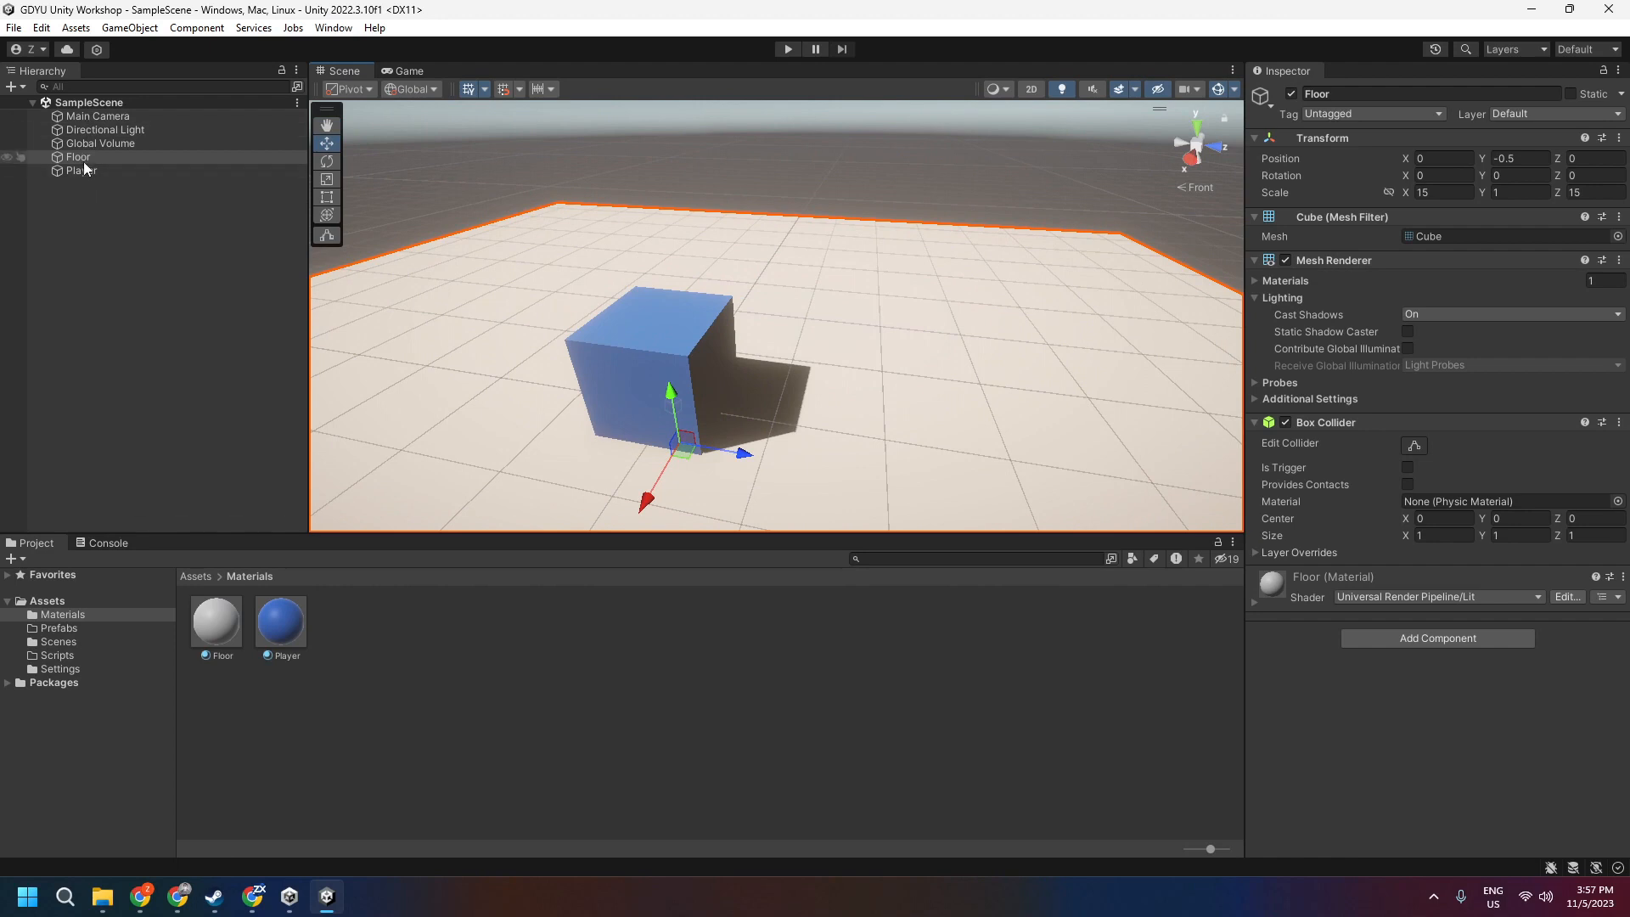
Set the Floor material's Base Map color to bright green
{"action": "double_click", "coordinate": [80, 159]}
{"action": "left_click", "coordinate": [208, 628]}
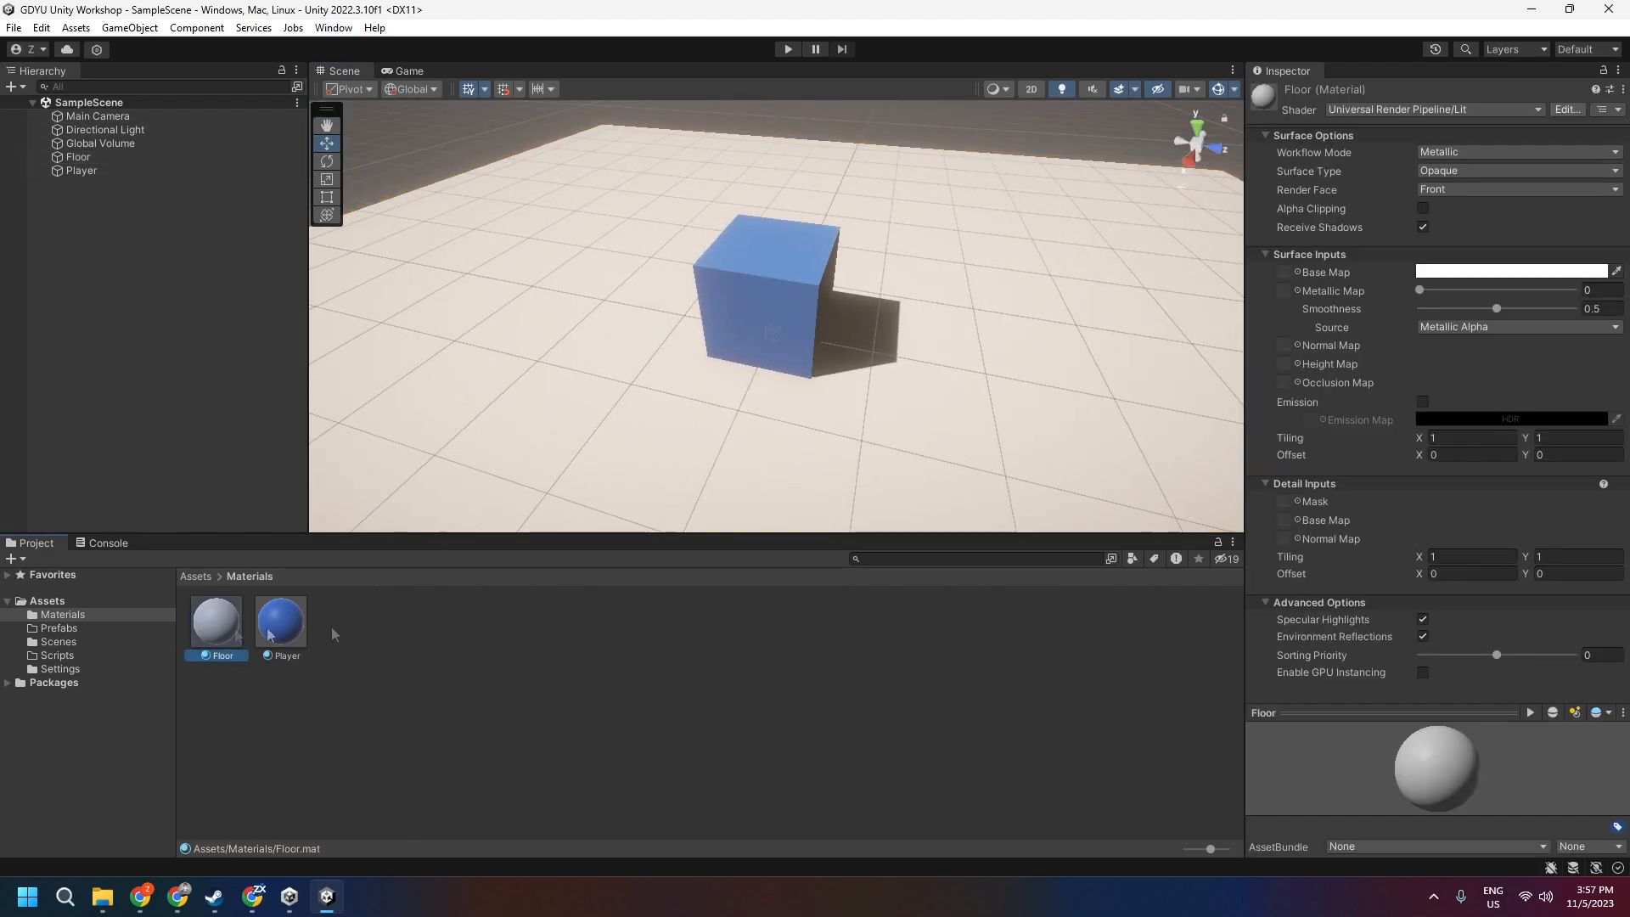
{"action": "left_click", "coordinate": [1431, 272]}
{"action": "mouse_move", "coordinate": [1461, 344]}
{"action": "left_mouse_down"}
{"action": "mouse_move", "coordinate": [1504, 324]}
{"action": "mouse_move", "coordinate": [1547, 365]}
{"action": "left_mouse_up"}
{"action": "right_click_drag", "start_coordinate": [1171, 310], "coordinate": [993, 285]}
{"action": "key", "text": "w"}
{"action": "key", "text": "a"}
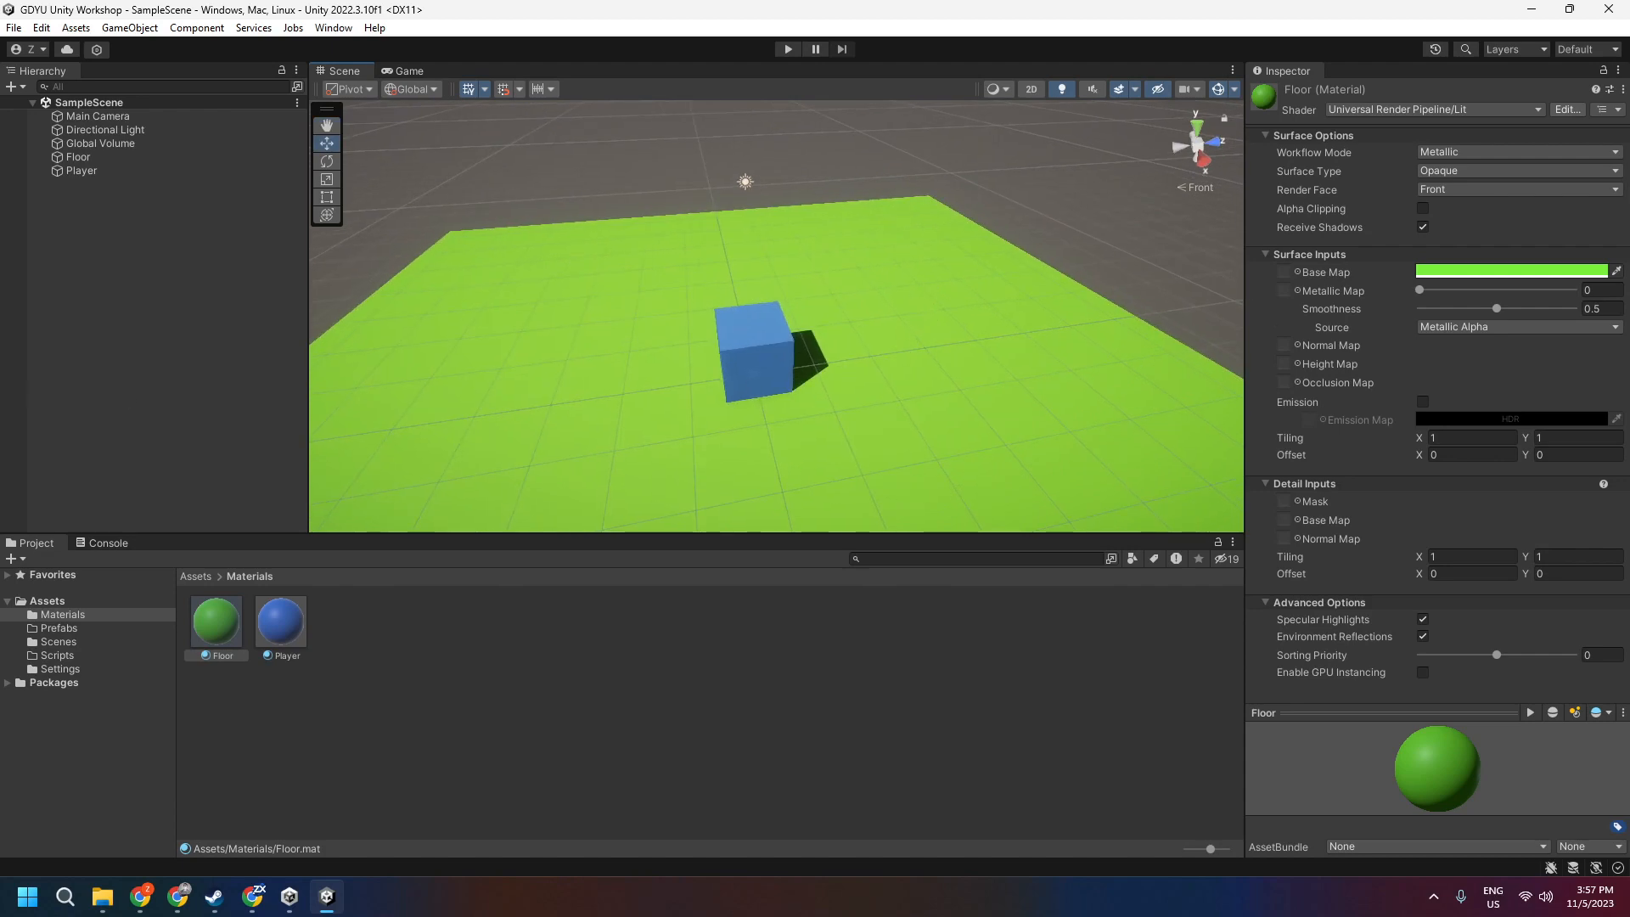
{"action": "right_click_drag", "start_coordinate": [734, 340], "coordinate": [689, 314]}
{"action": "key", "text": "d"}
{"action": "key", "text": "s"}
{"action": "key", "text": "w"}
{"action": "left_click", "coordinate": [755, 332]}
{"action": "left_click", "coordinate": [846, 170]}
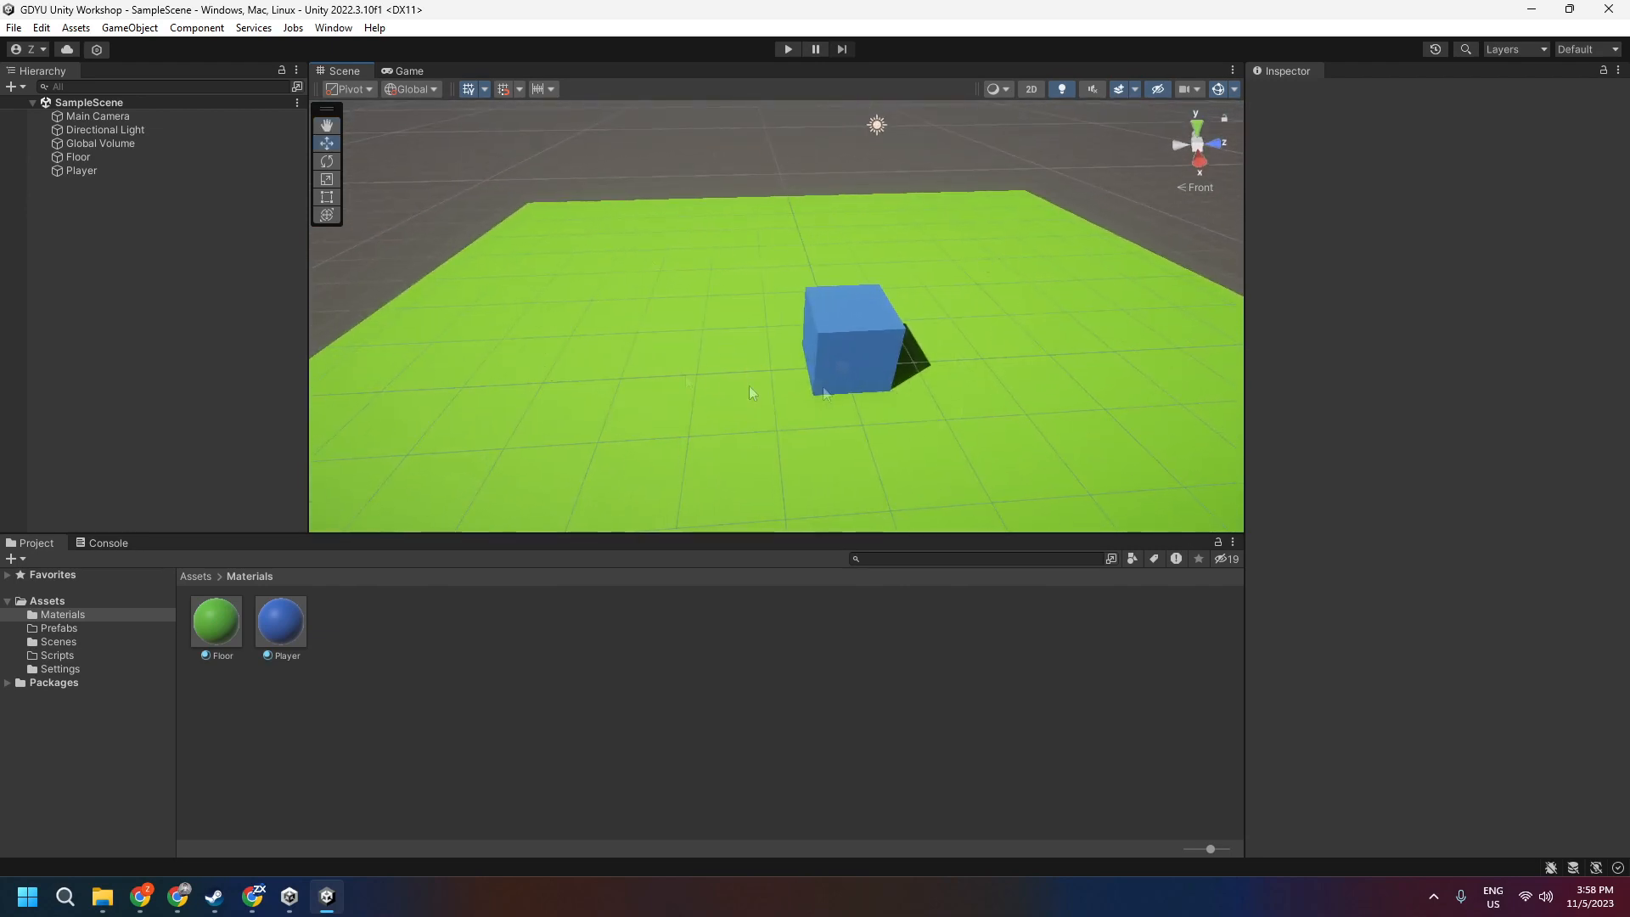
{"action": "right_click_drag", "start_coordinate": [748, 385], "coordinate": [787, 326]}
{"action": "right_click_drag", "start_coordinate": [583, 357], "coordinate": [759, 318]}
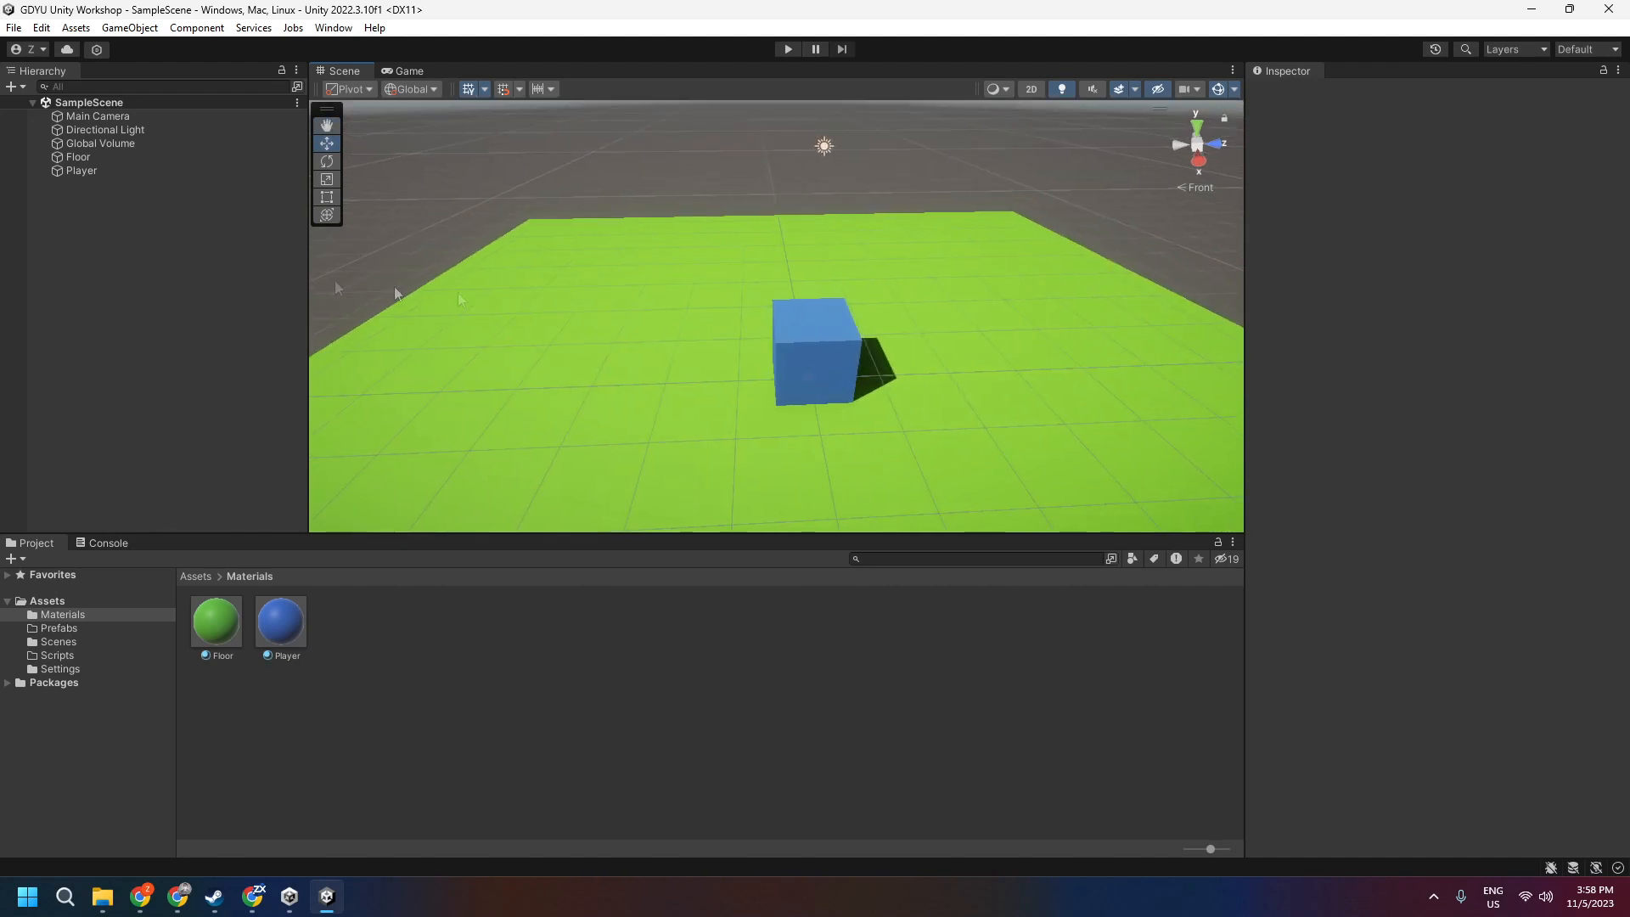
Add a Rigidbody component to the Player cube
{"action": "left_click", "coordinate": [85, 172]}
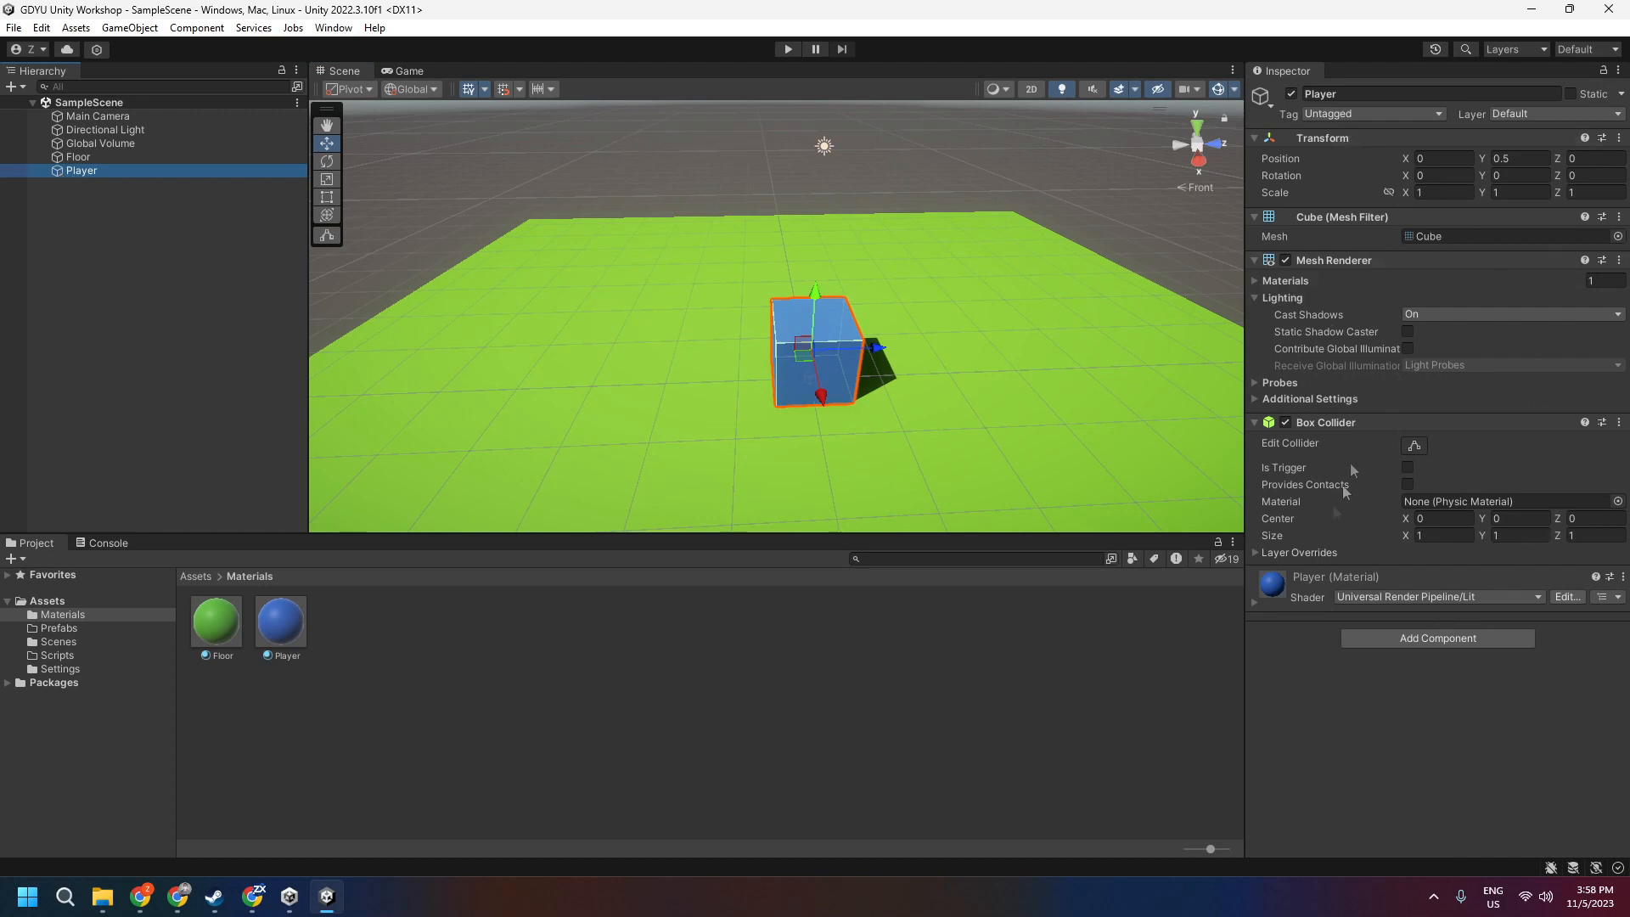
{"action": "left_click", "coordinate": [1423, 636]}
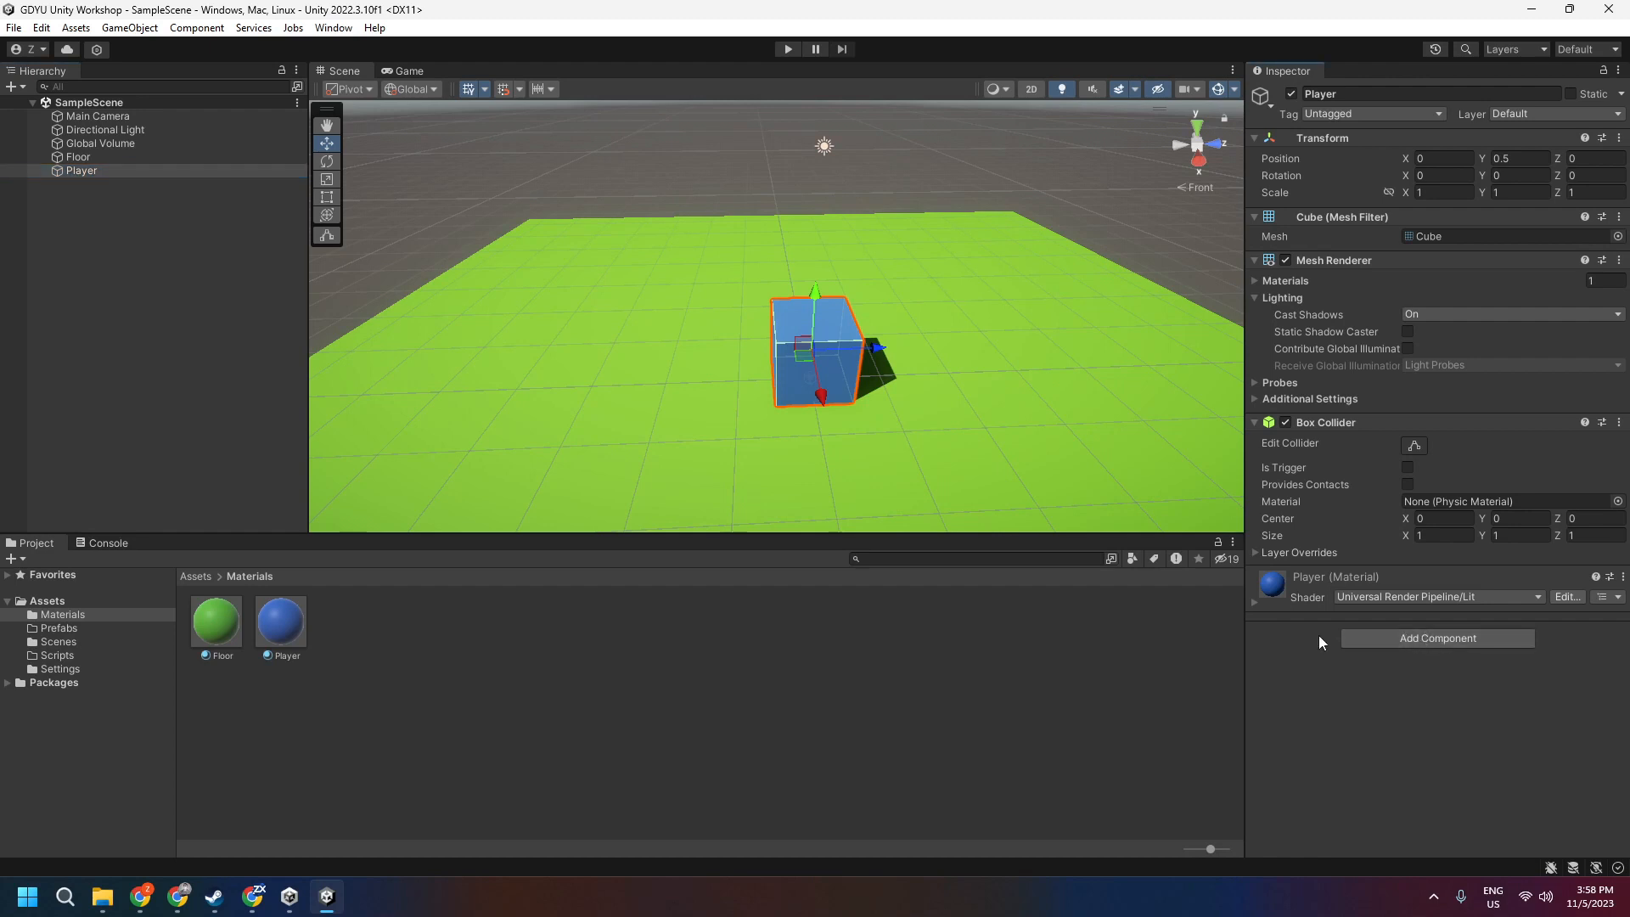
{"action": "type", "text": "ri"}
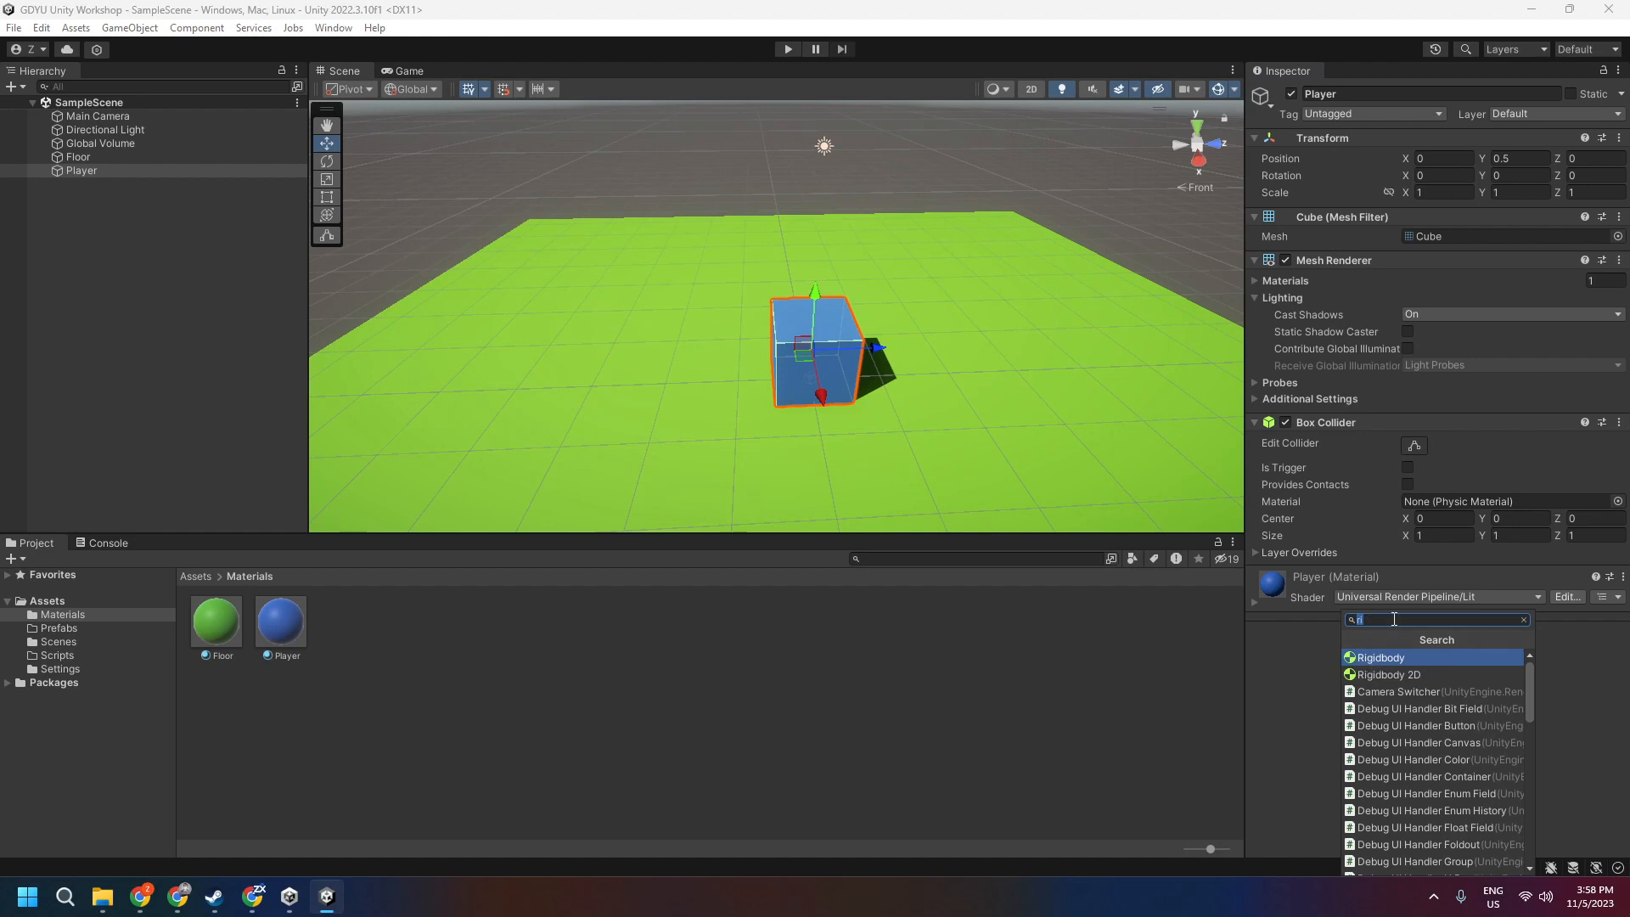
{"action": "key", "text": "BackSpace"}
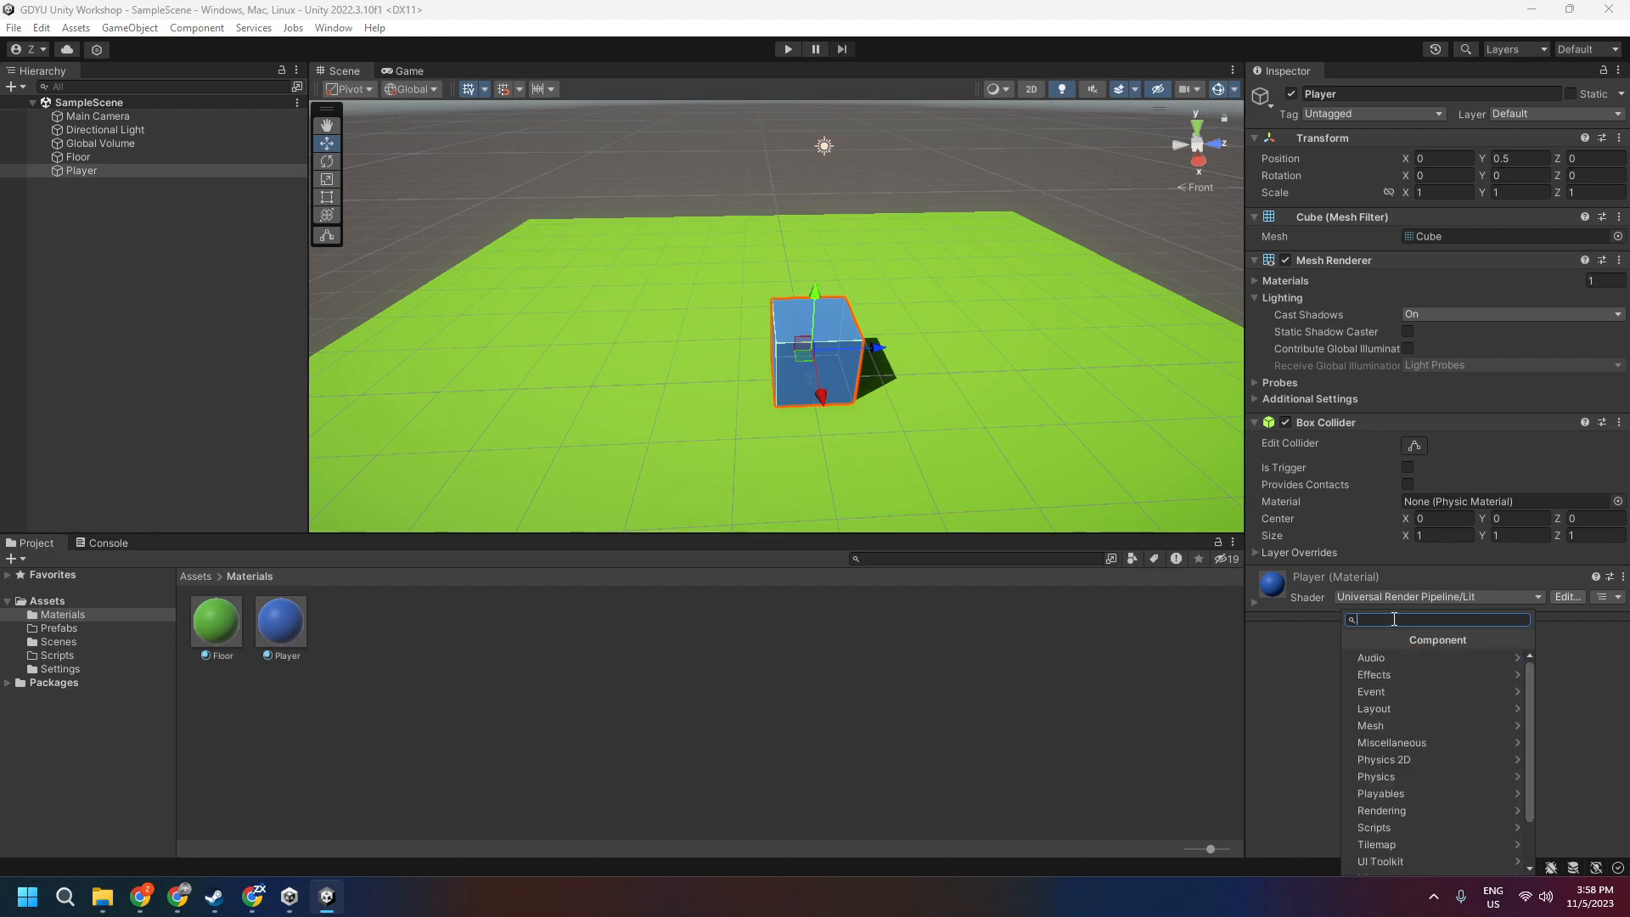
{"action": "type", "text": "ri"}
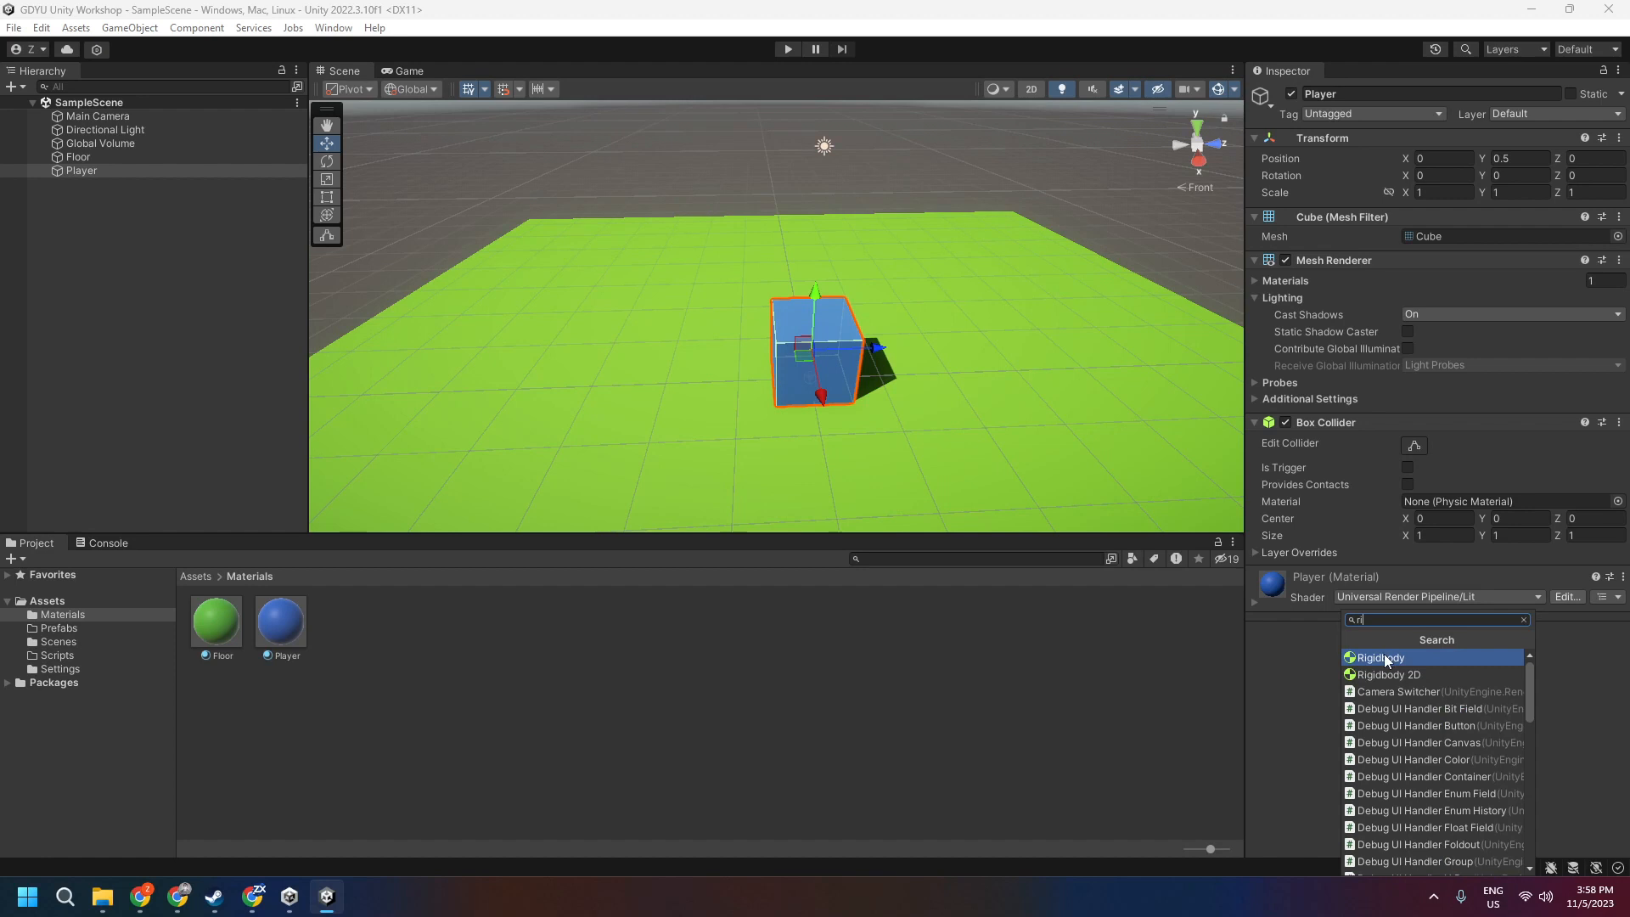
{"action": "left_click", "coordinate": [1383, 654]}
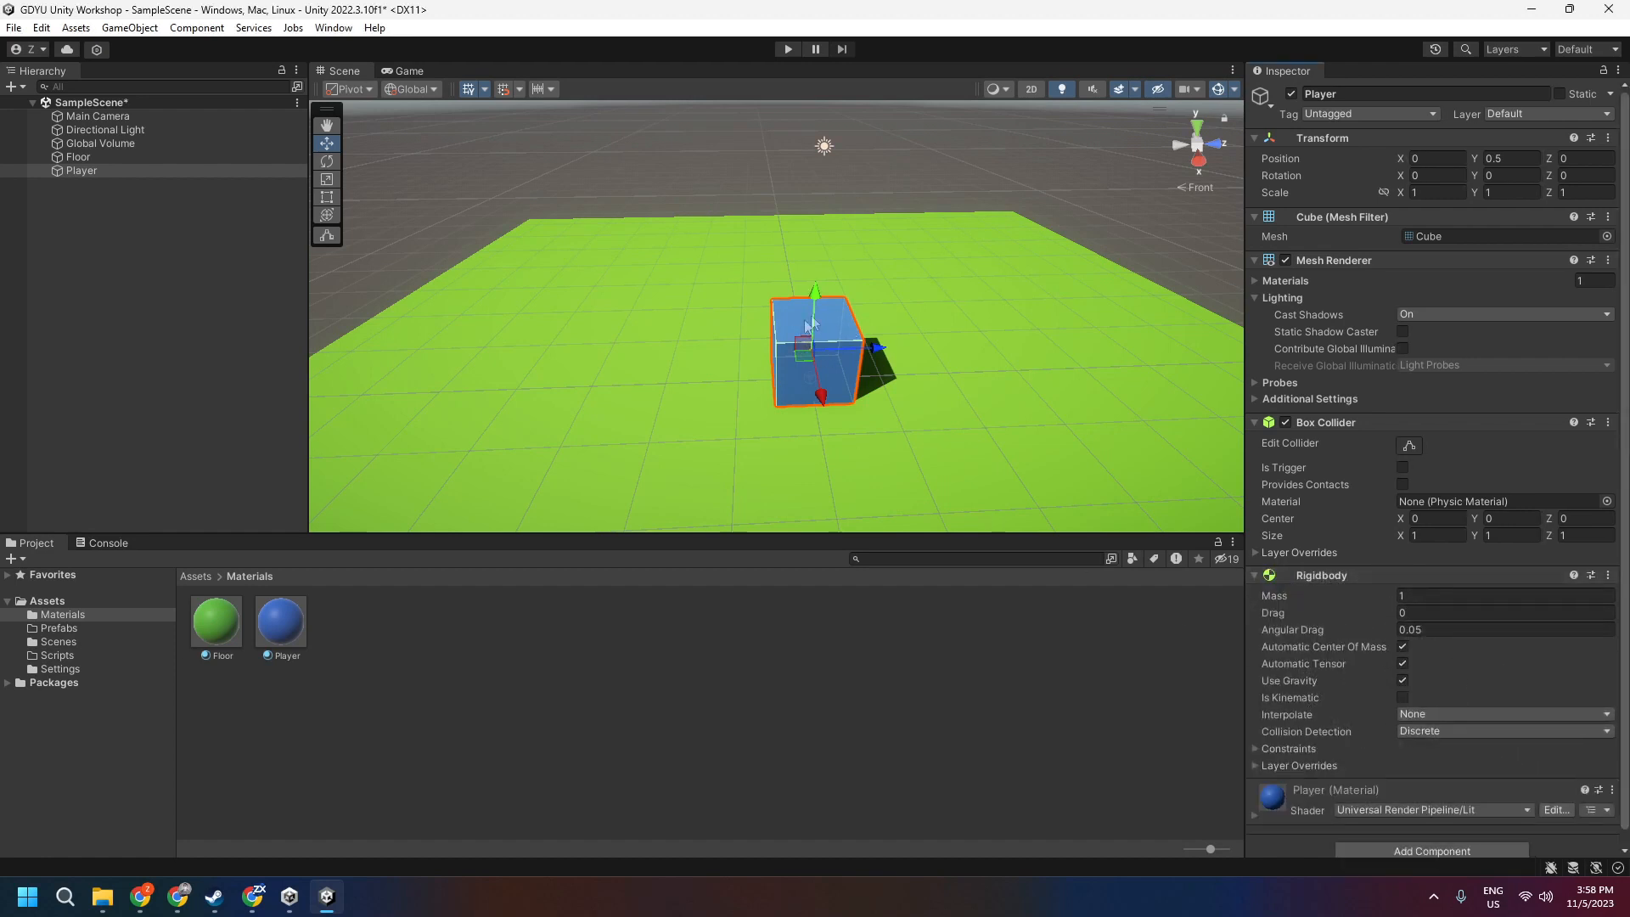
{"action": "left_click_drag", "start_coordinate": [647, 378], "coordinate": [662, 306], "text": "alt"}
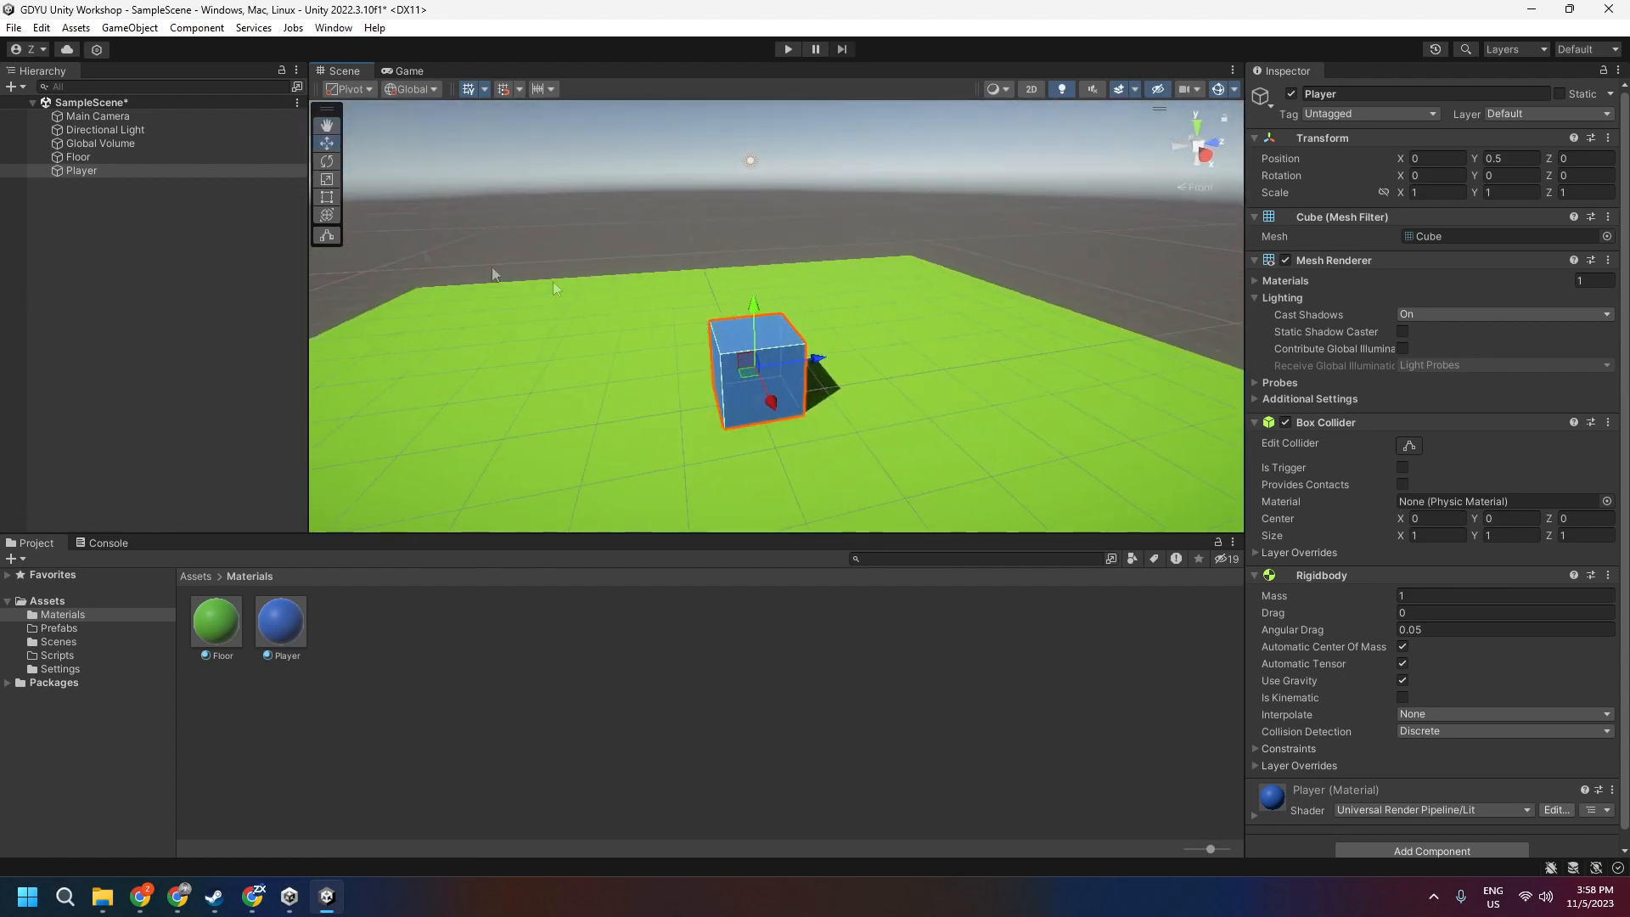
{"action": "left_click", "coordinate": [105, 117]}
{"action": "left_click", "coordinate": [102, 130]}
{"action": "left_click", "coordinate": [98, 117]}
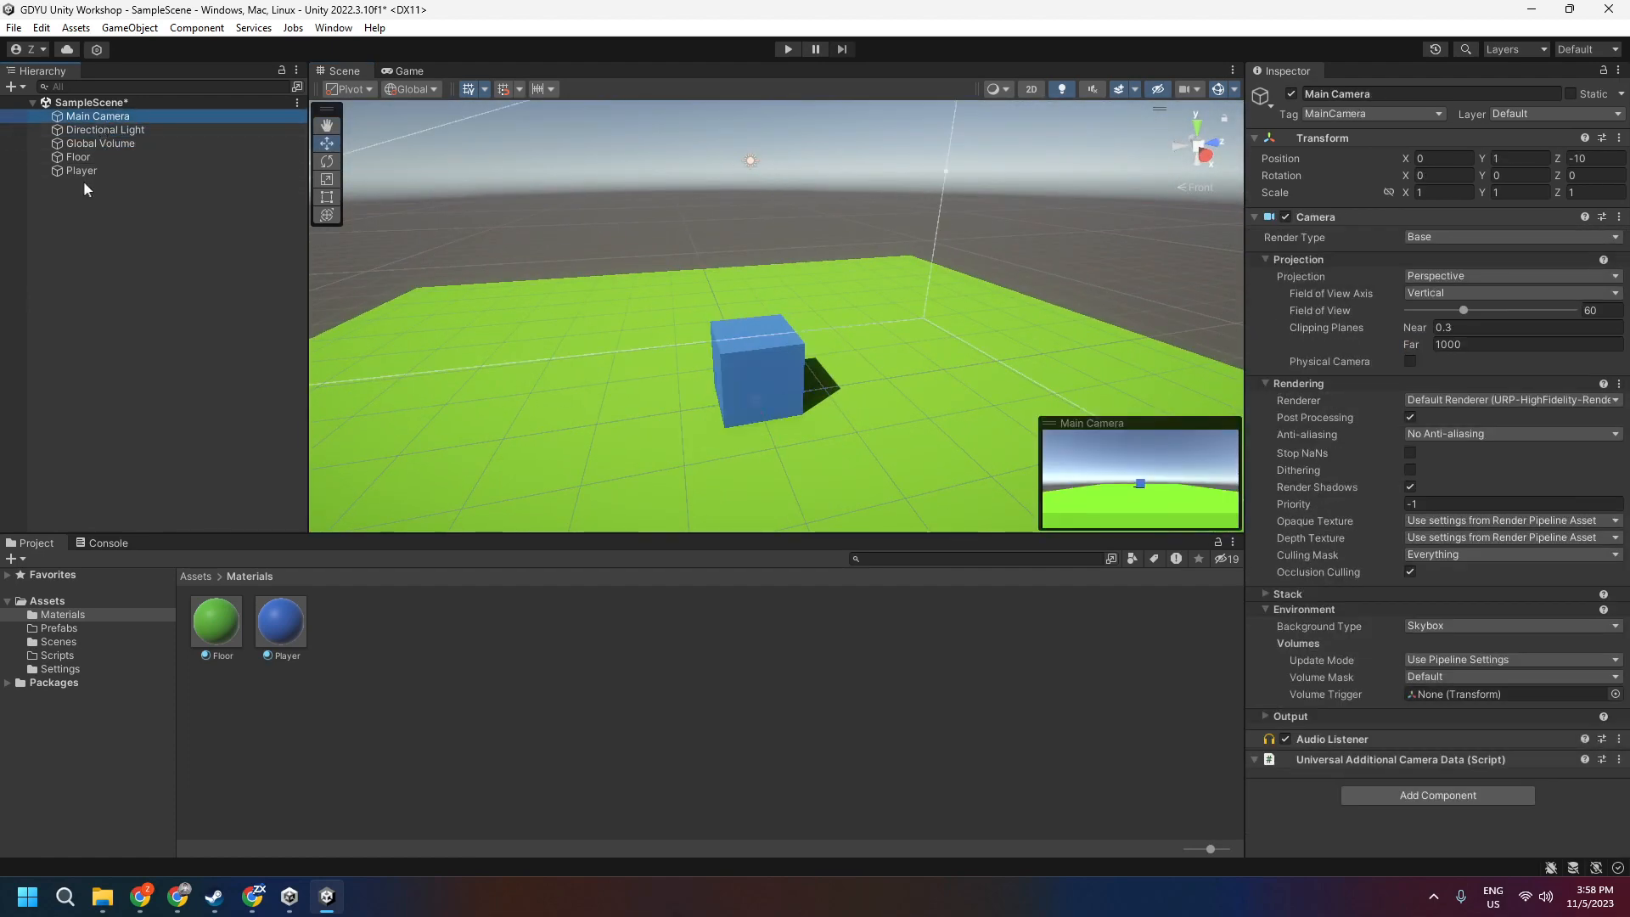
Raise the Player cube to a Y position of 2.25, save the scene and test its fall in Play mode
{"action": "left_click", "coordinate": [82, 171]}
{"action": "left_click_drag", "start_coordinate": [360, 234], "coordinate": [764, 176], "text": "alt"}
{"action": "scroll", "coordinate": [763, 208], "scroll_direction": "down", "scroll_amount": 5}
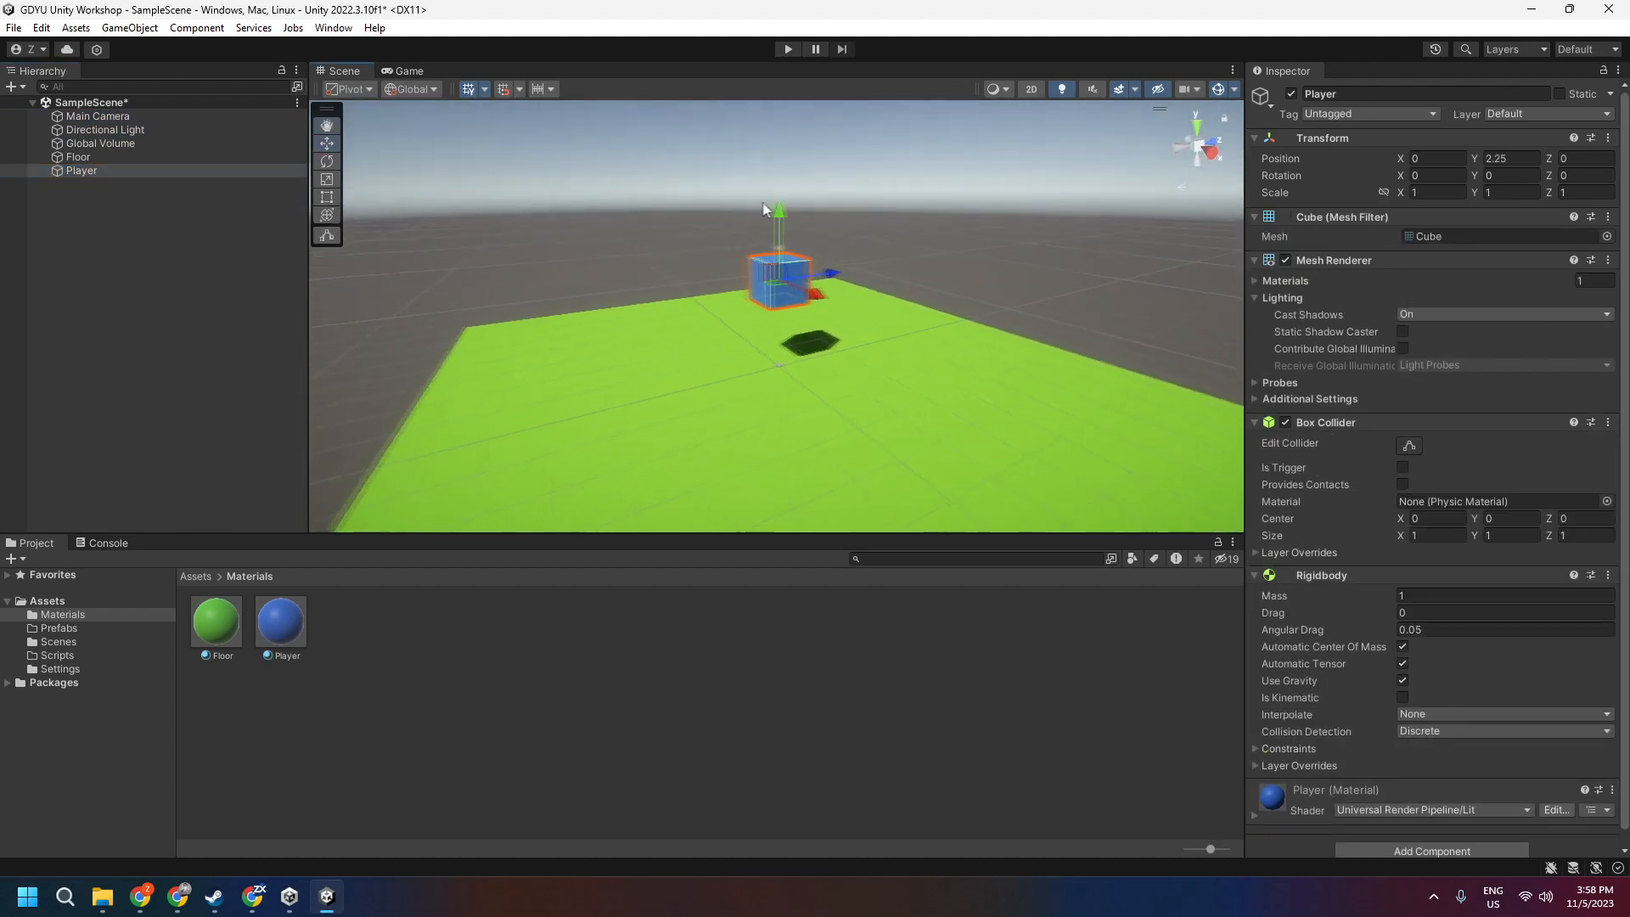
{"action": "key", "text": "ctrl+s"}
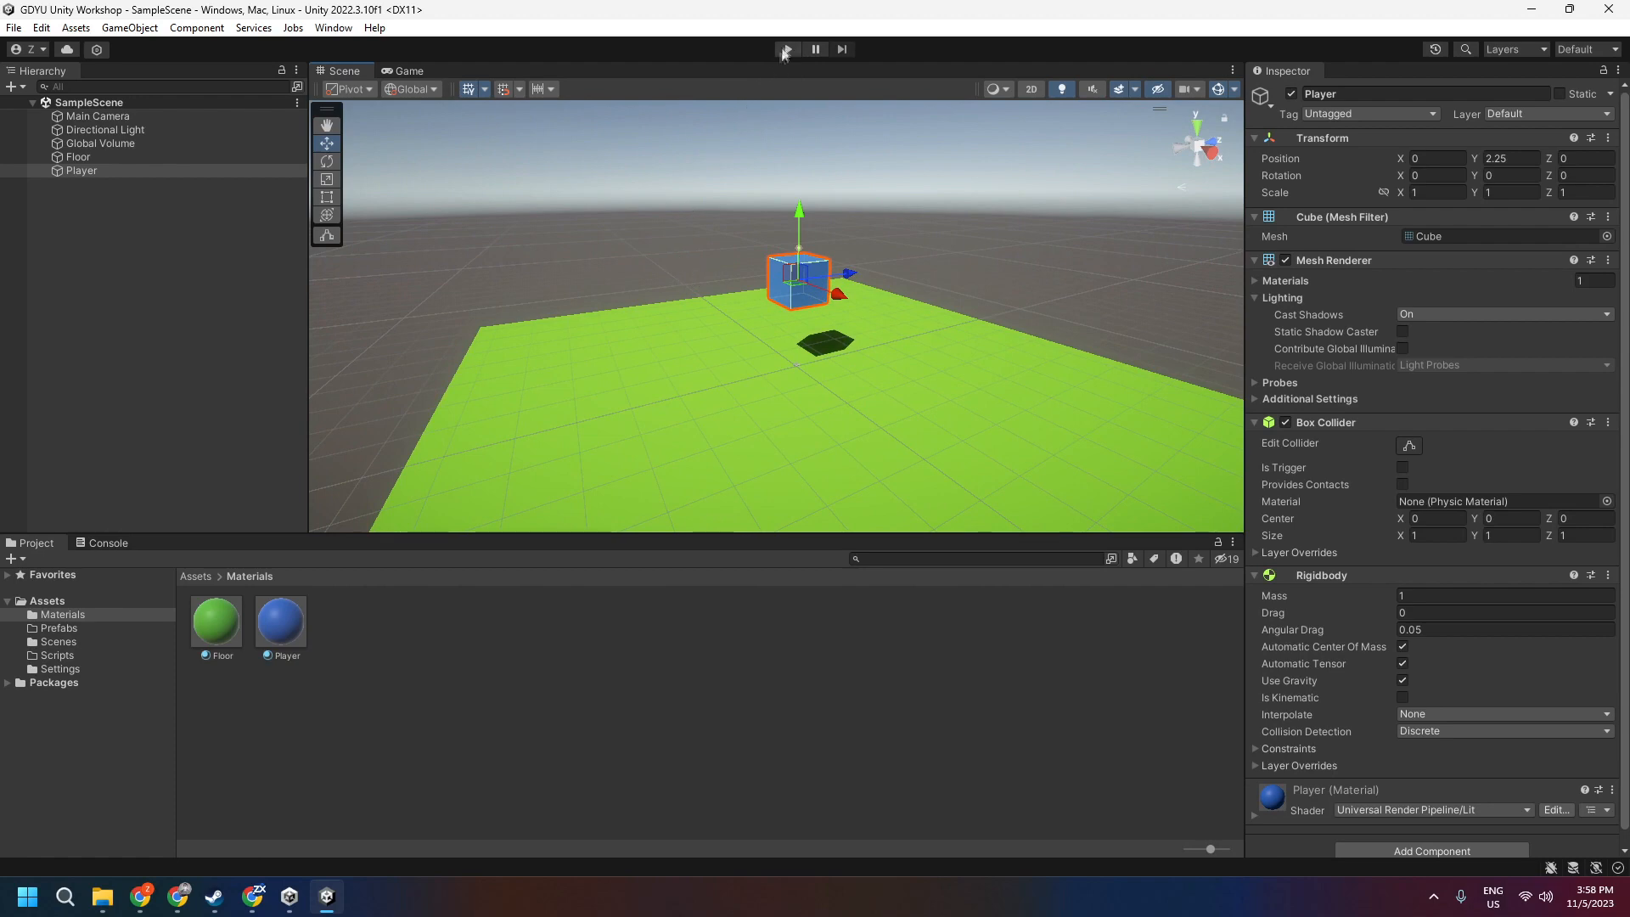
{"action": "left_click", "coordinate": [787, 49]}
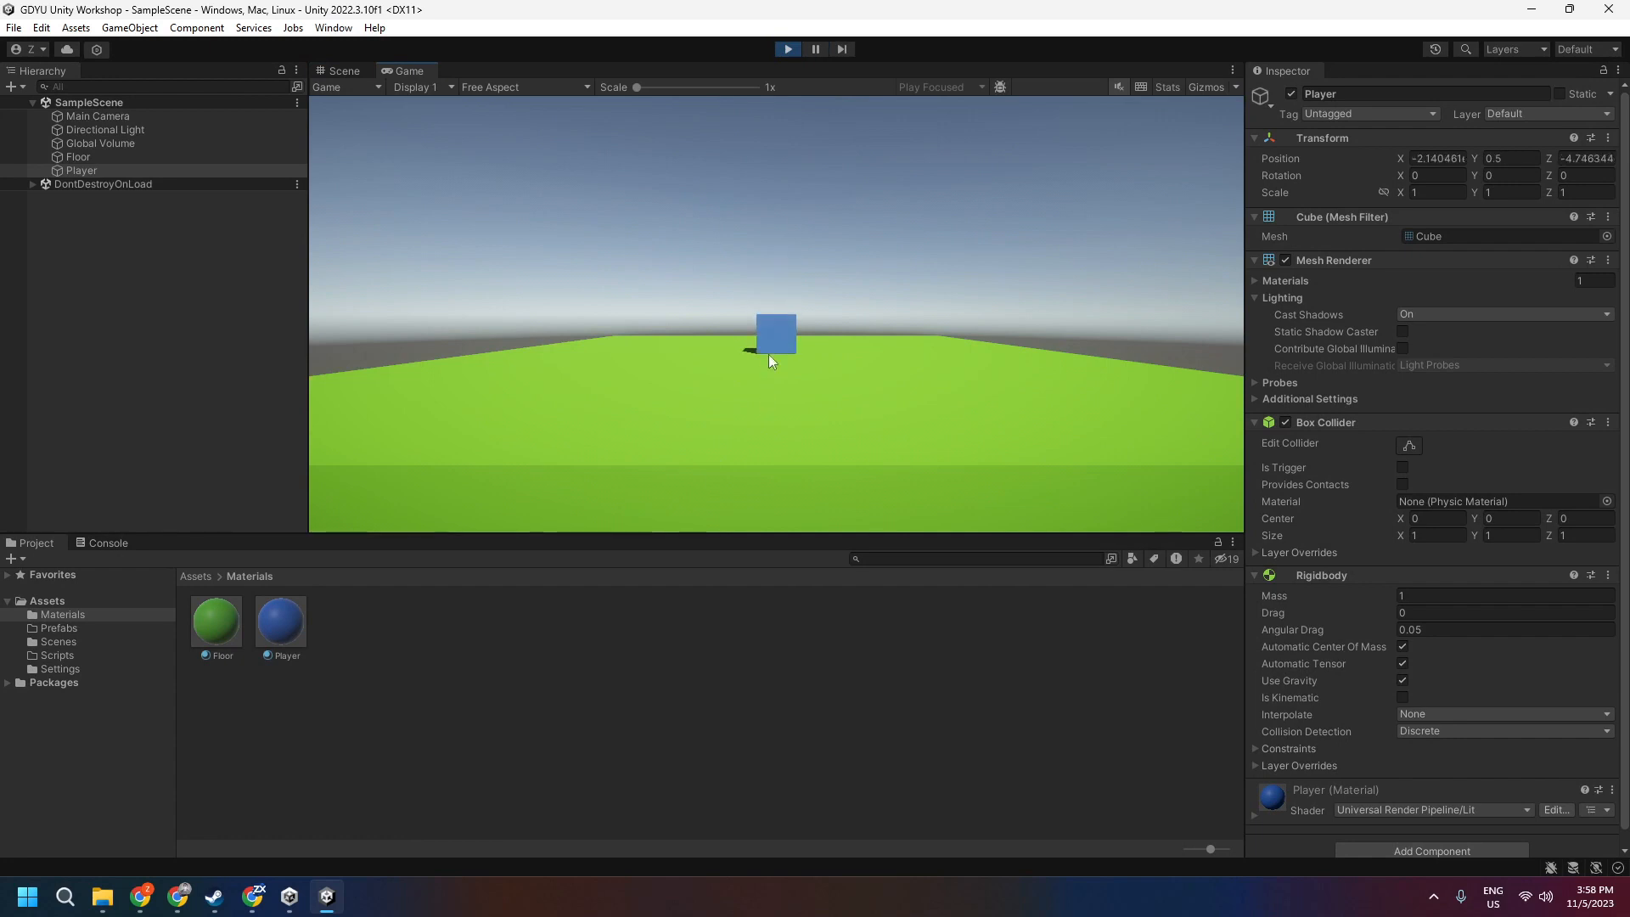
{"action": "left_click", "coordinate": [789, 50]}
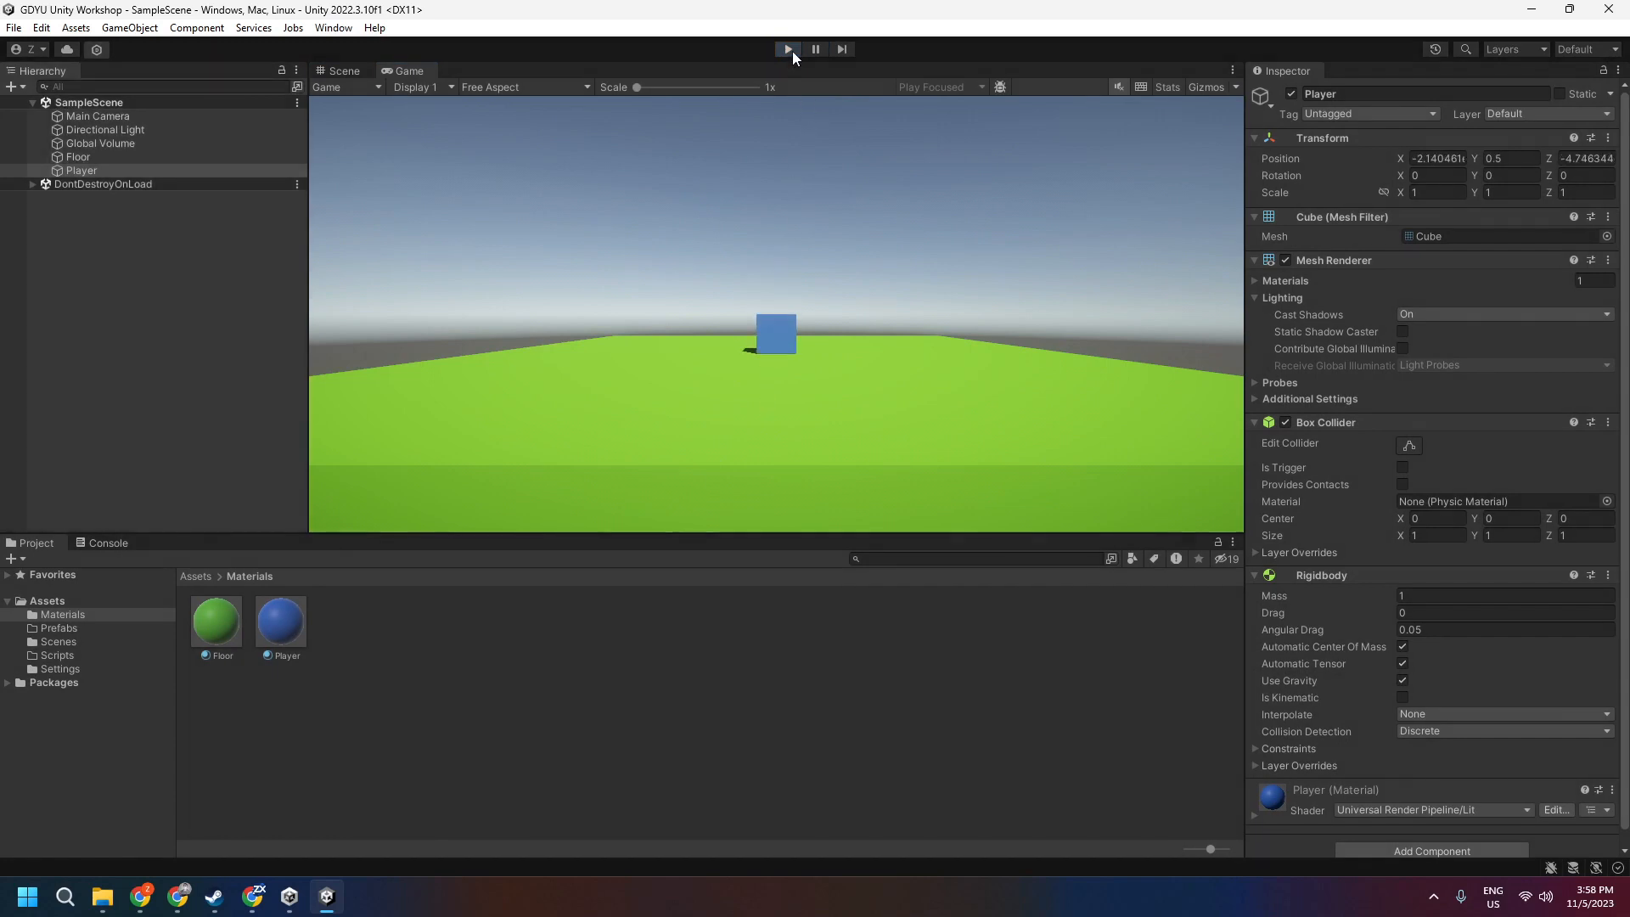
Return the Player cube to a Y position of 0.5 so it rests on the floor
{"action": "left_click_drag", "start_coordinate": [694, 252], "coordinate": [695, 312], "text": "alt"}
{"action": "right_click_drag", "start_coordinate": [695, 312], "coordinate": [780, 403]}
{"action": "key", "text": "w"}
{"action": "key", "text": "a"}
{"action": "key", "text": "e"}
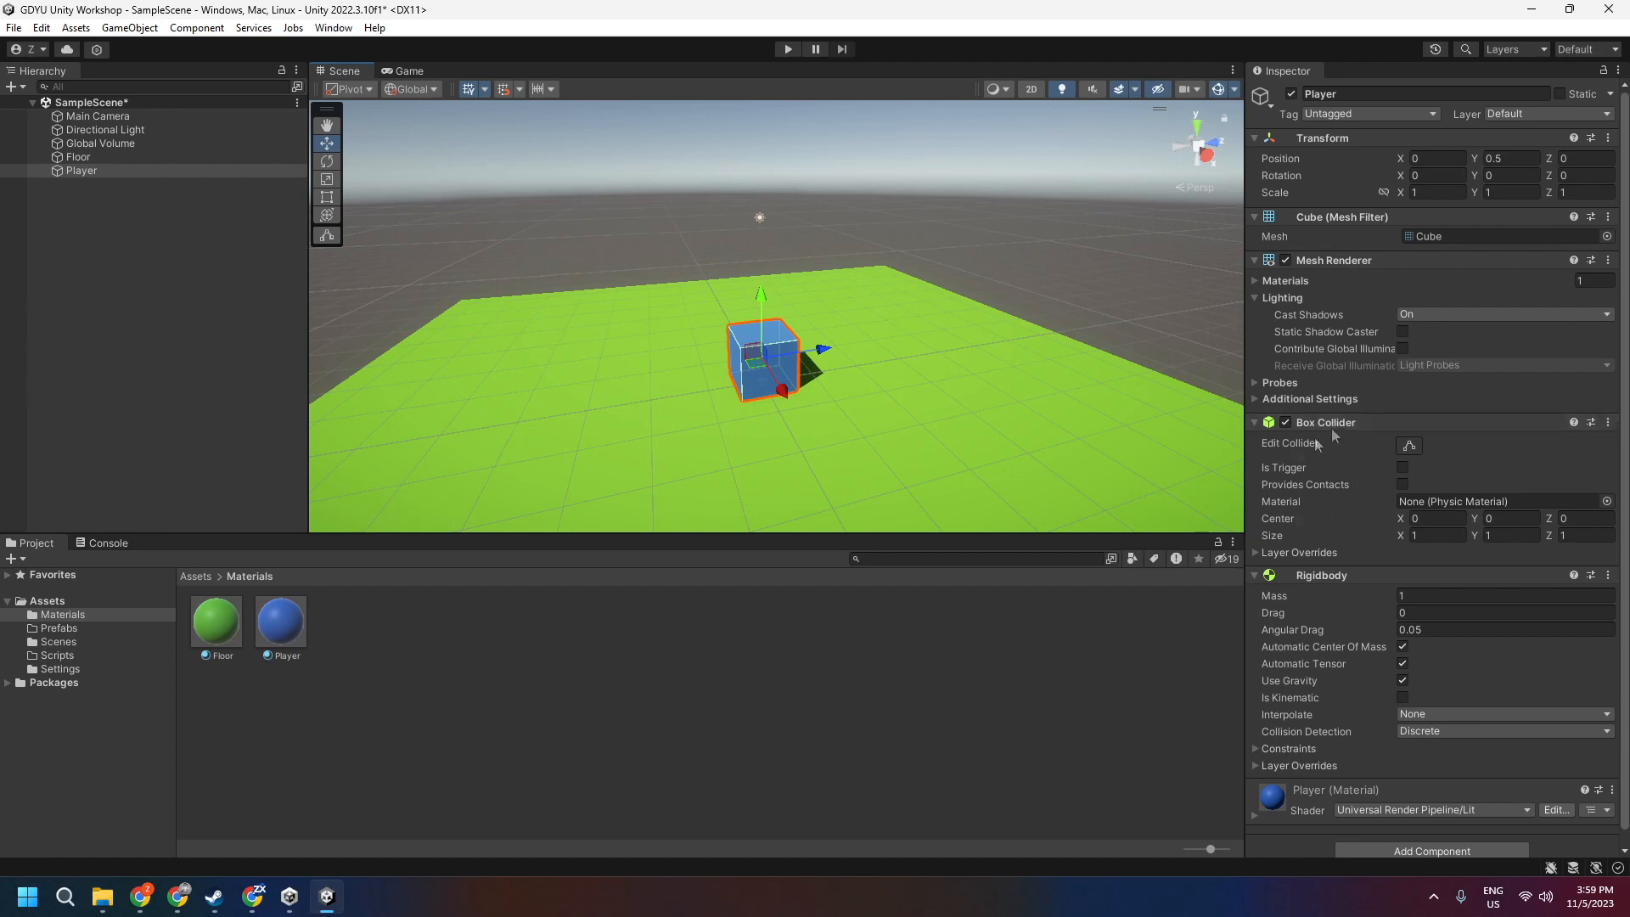
Freeze the Player Rigidbody's rotation on the X and Z axes and save the scene
{"action": "right_click_drag", "start_coordinate": [752, 280], "coordinate": [738, 319]}
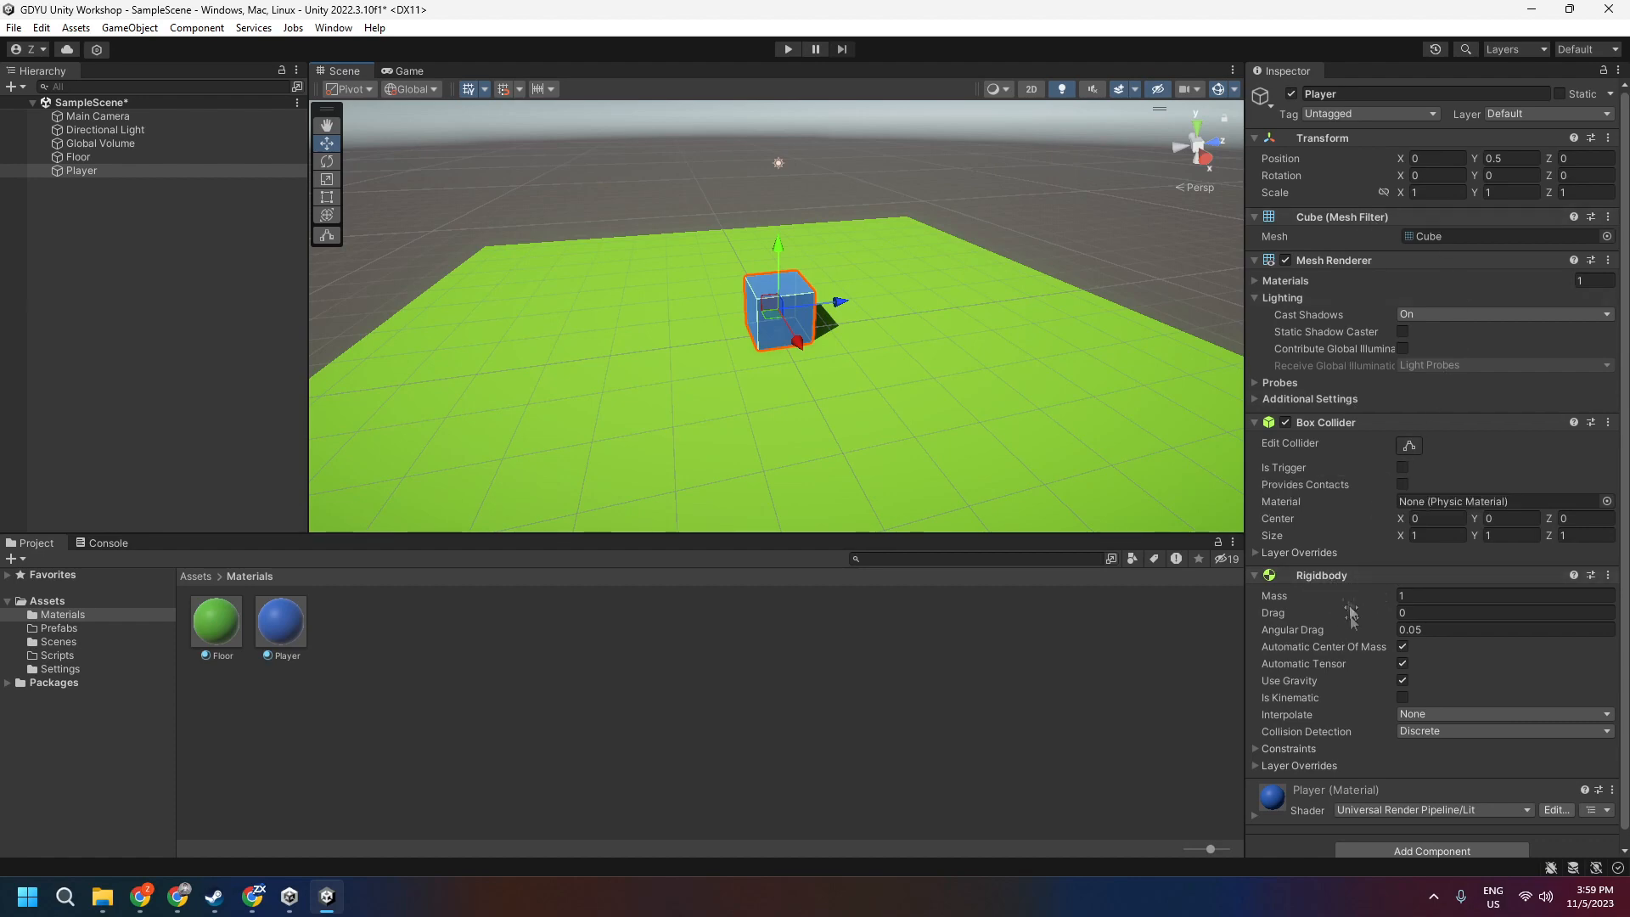
{"action": "left_click", "coordinate": [1256, 749]}
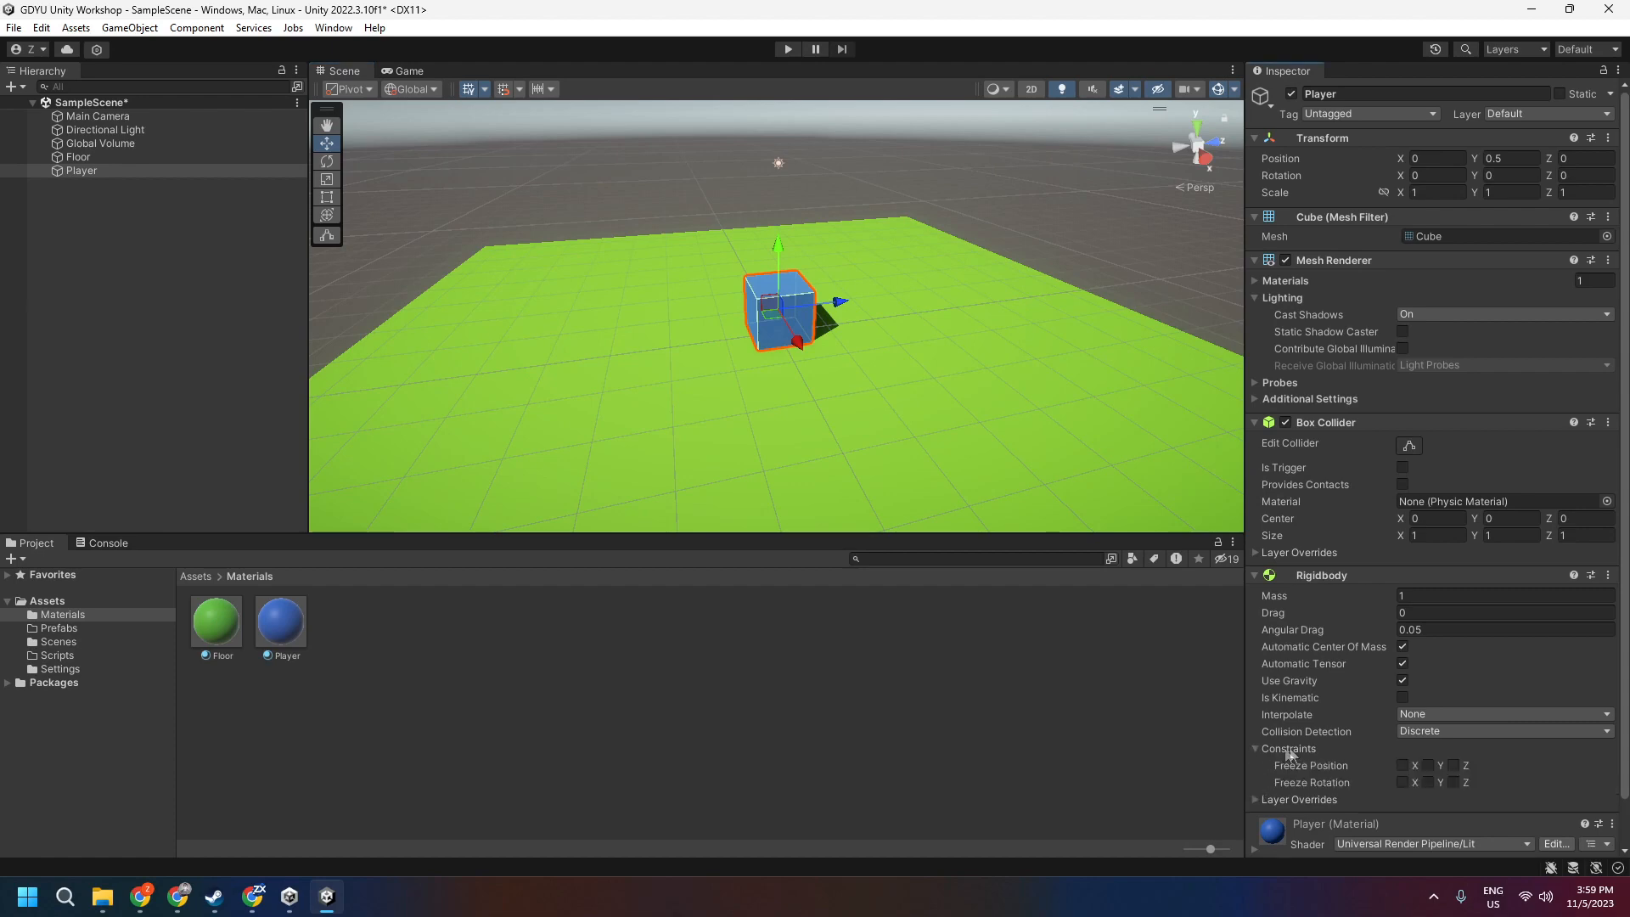
{"action": "left_click", "coordinate": [1401, 782]}
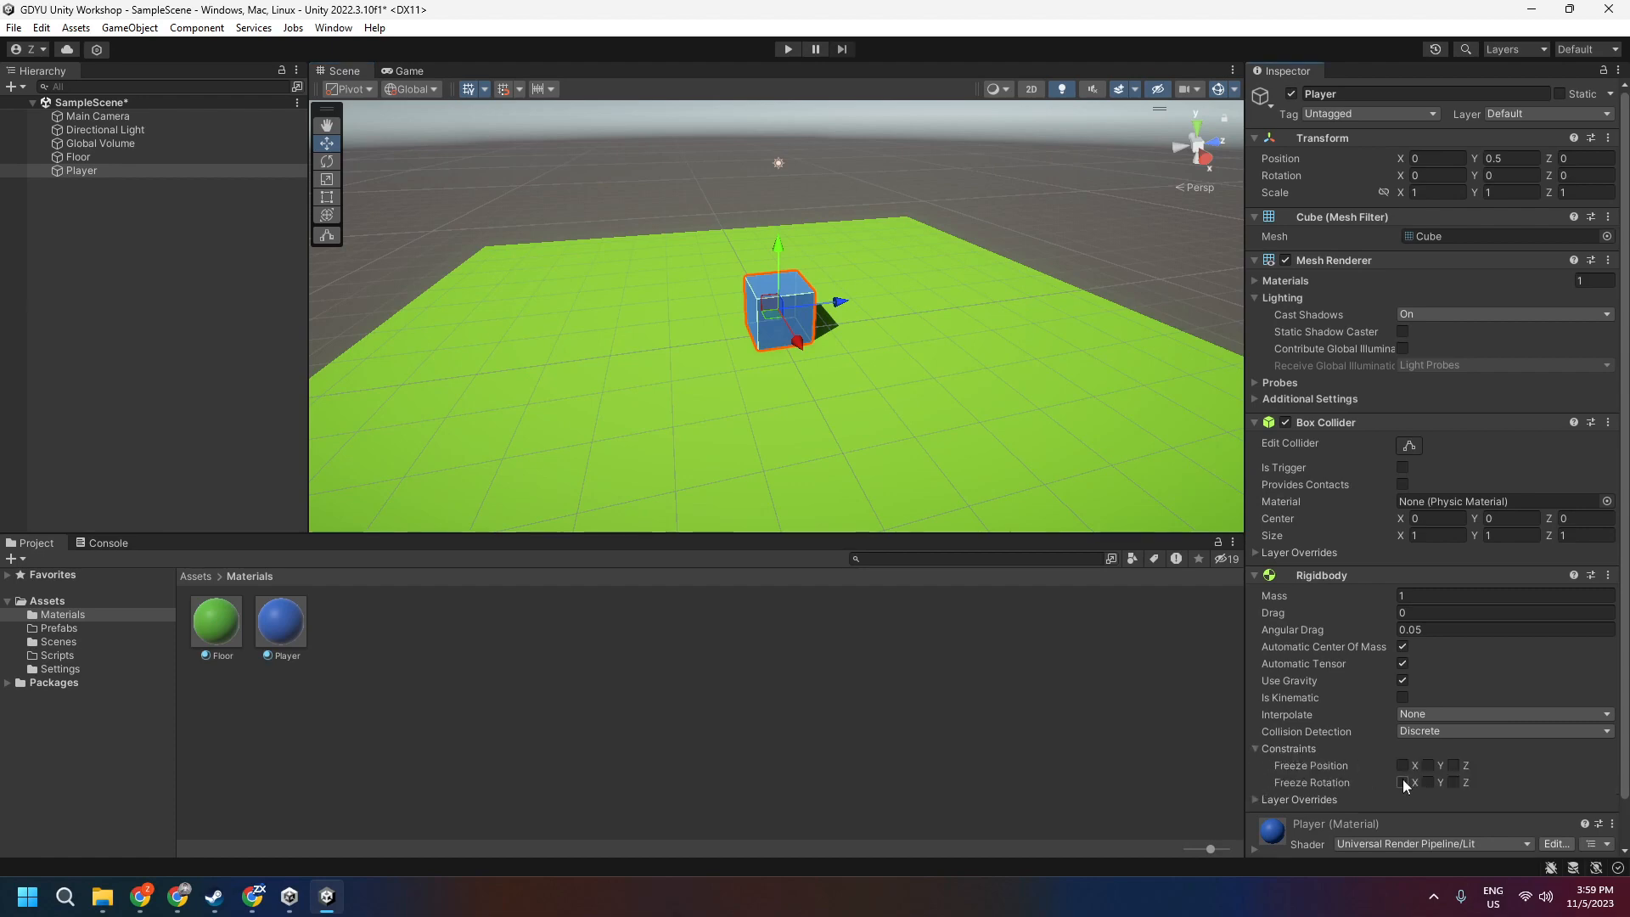
{"action": "left_click", "coordinate": [1453, 782]}
{"action": "left_click", "coordinate": [1253, 746]}
{"action": "left_click", "coordinate": [1109, 191]}
{"action": "left_click_drag", "start_coordinate": [1109, 191], "coordinate": [993, 255], "text": "alt"}
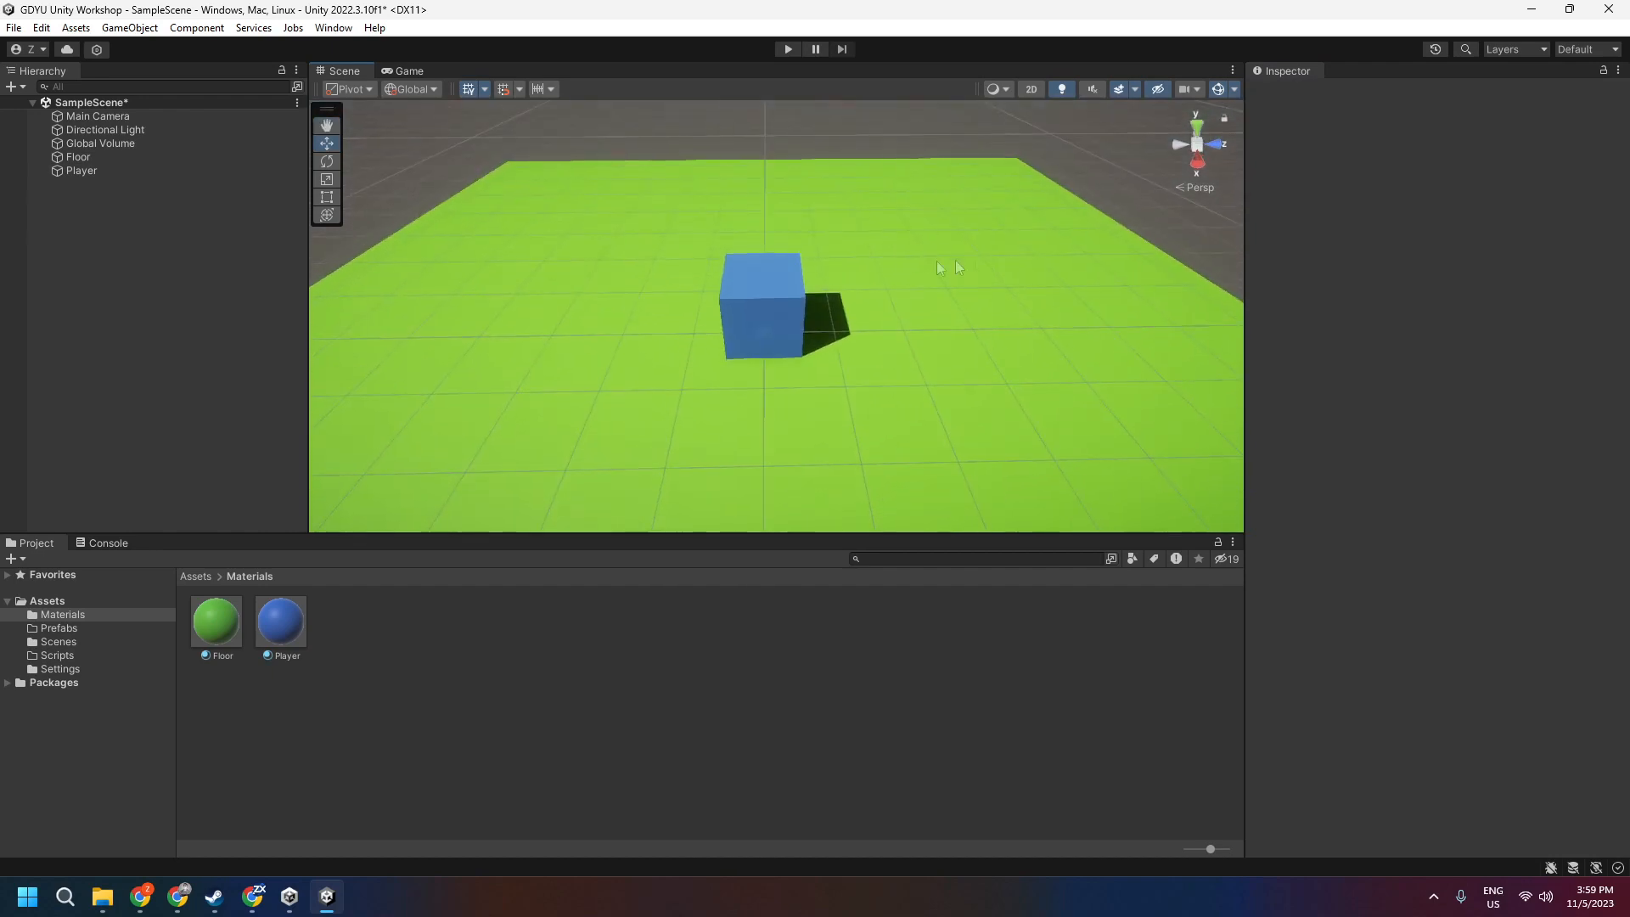
{"action": "left_click", "coordinate": [775, 283]}
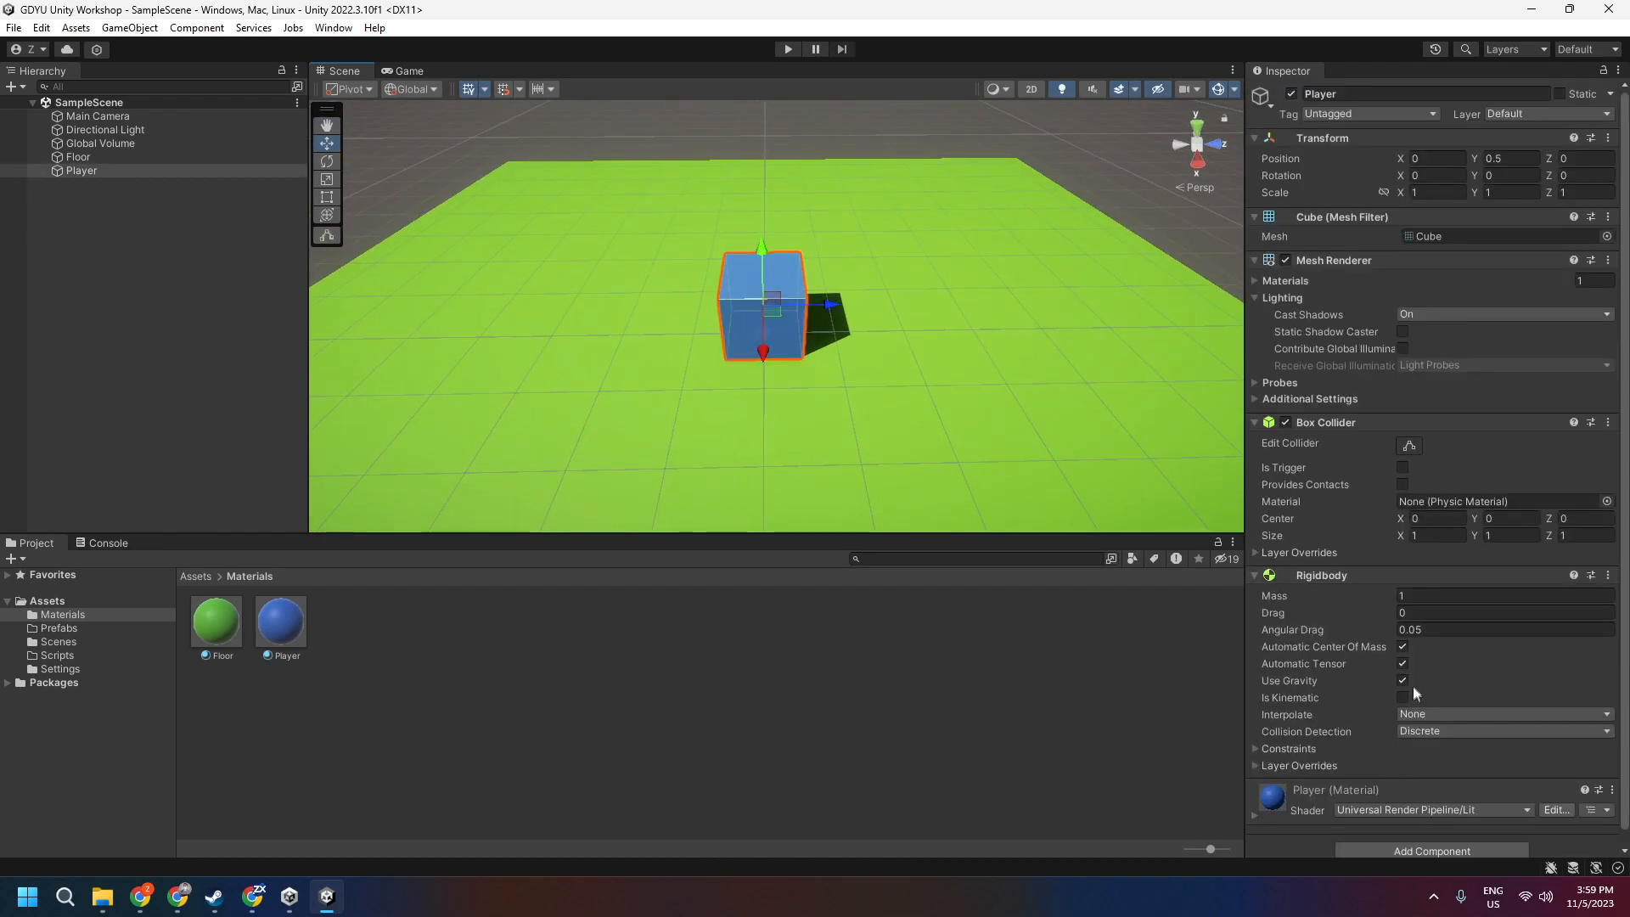
{"action": "left_click", "coordinate": [823, 141]}
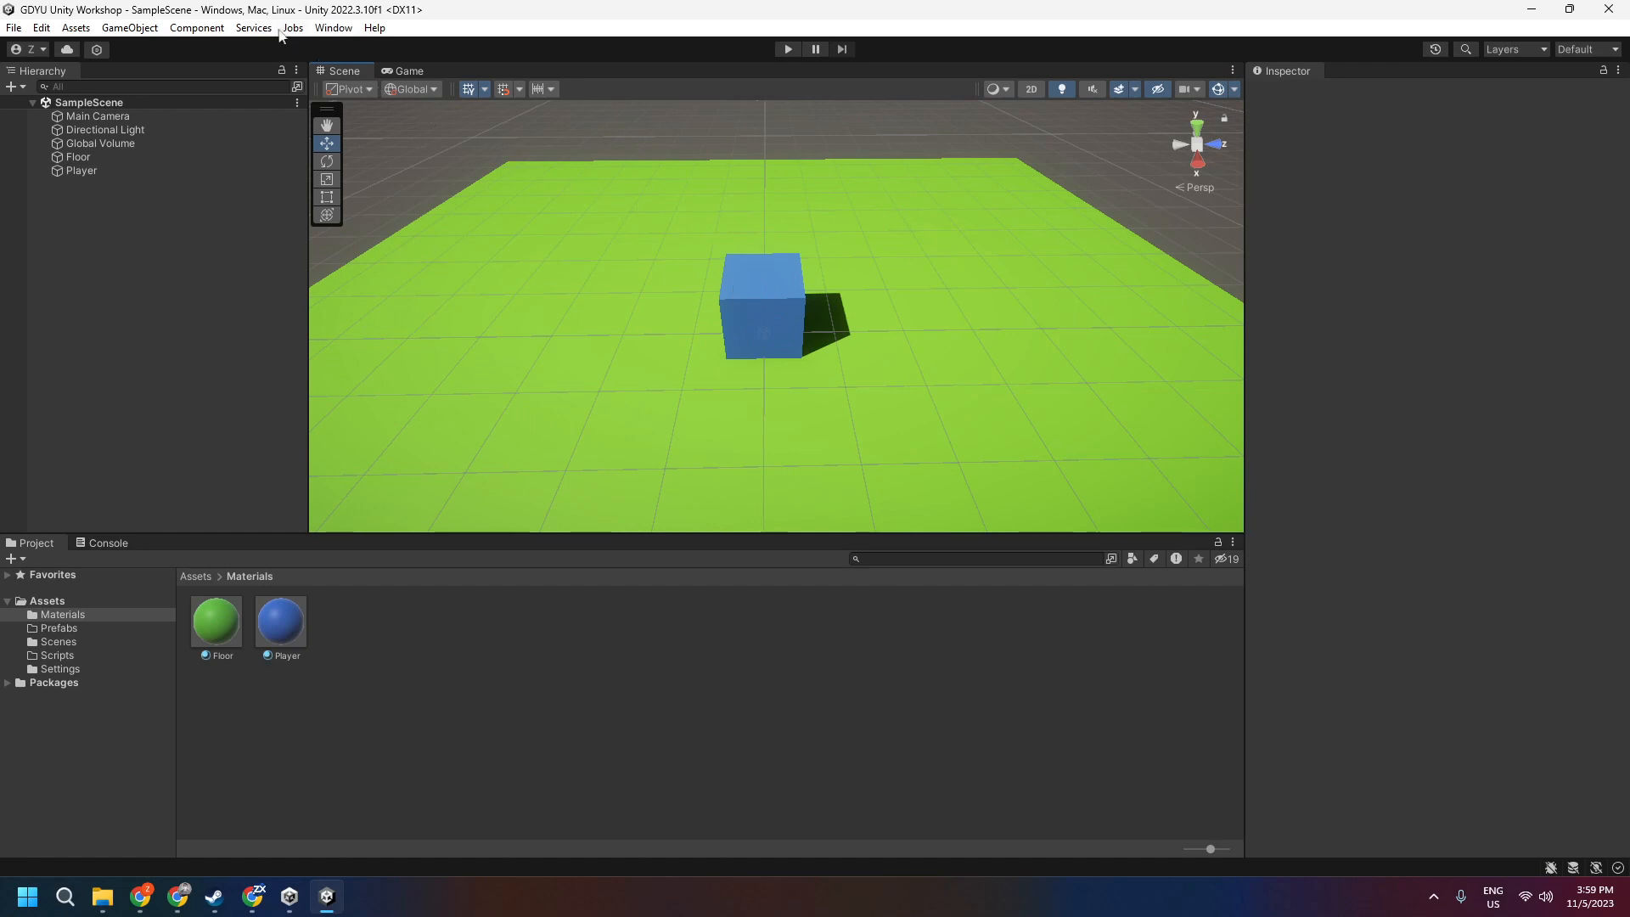
{"action": "left_click", "coordinate": [340, 29]}
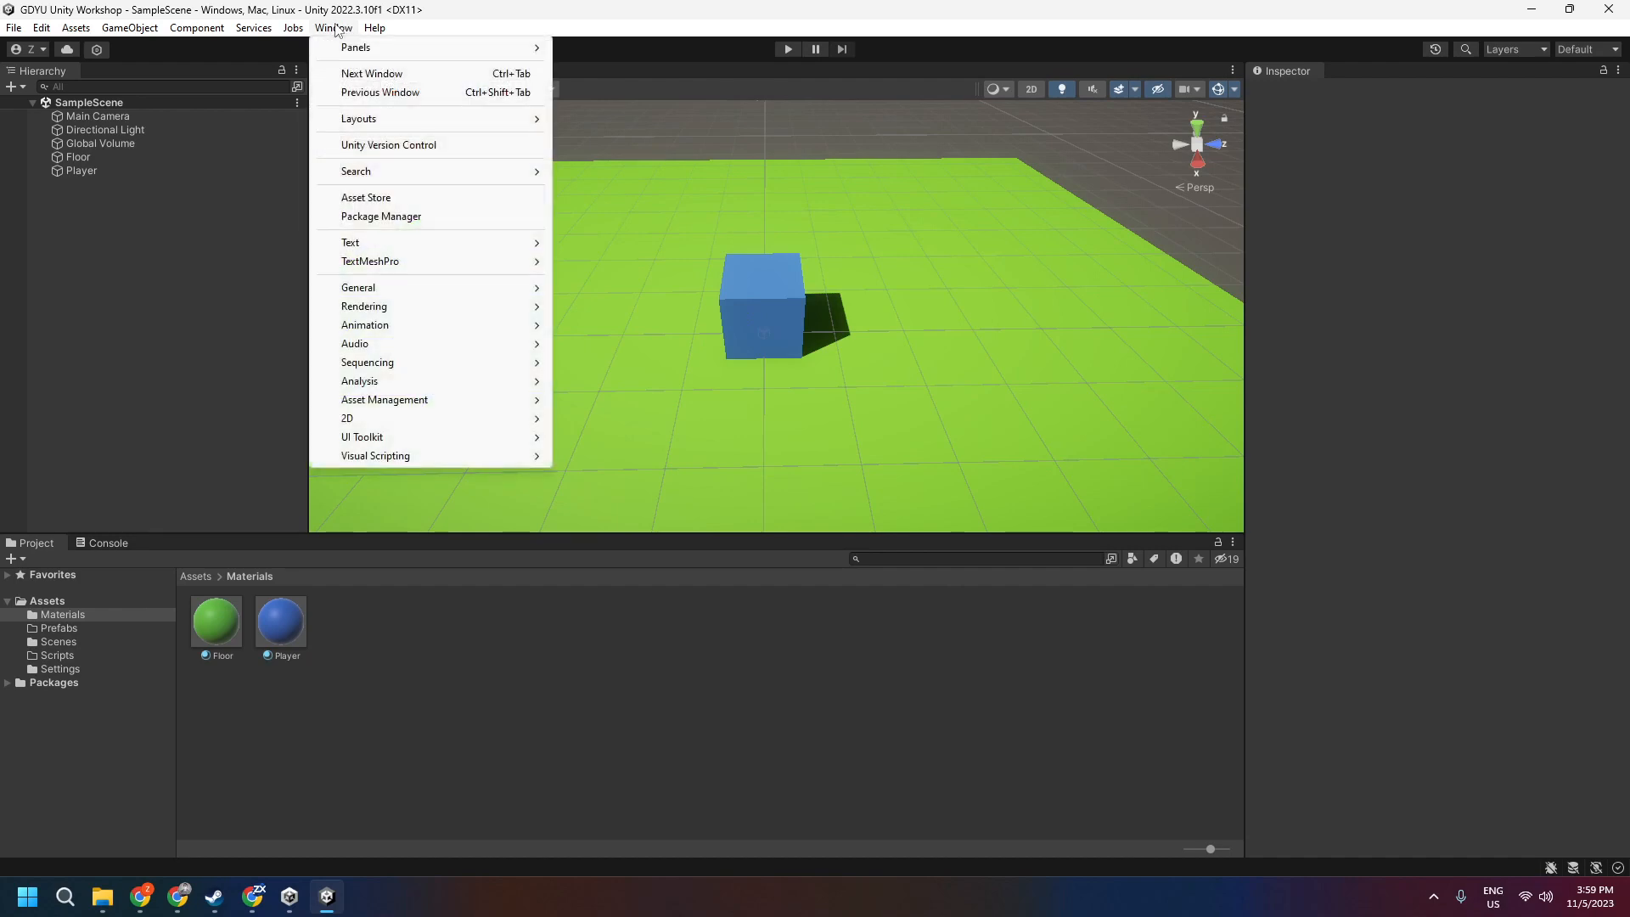
{"action": "left_click", "coordinate": [375, 218]}
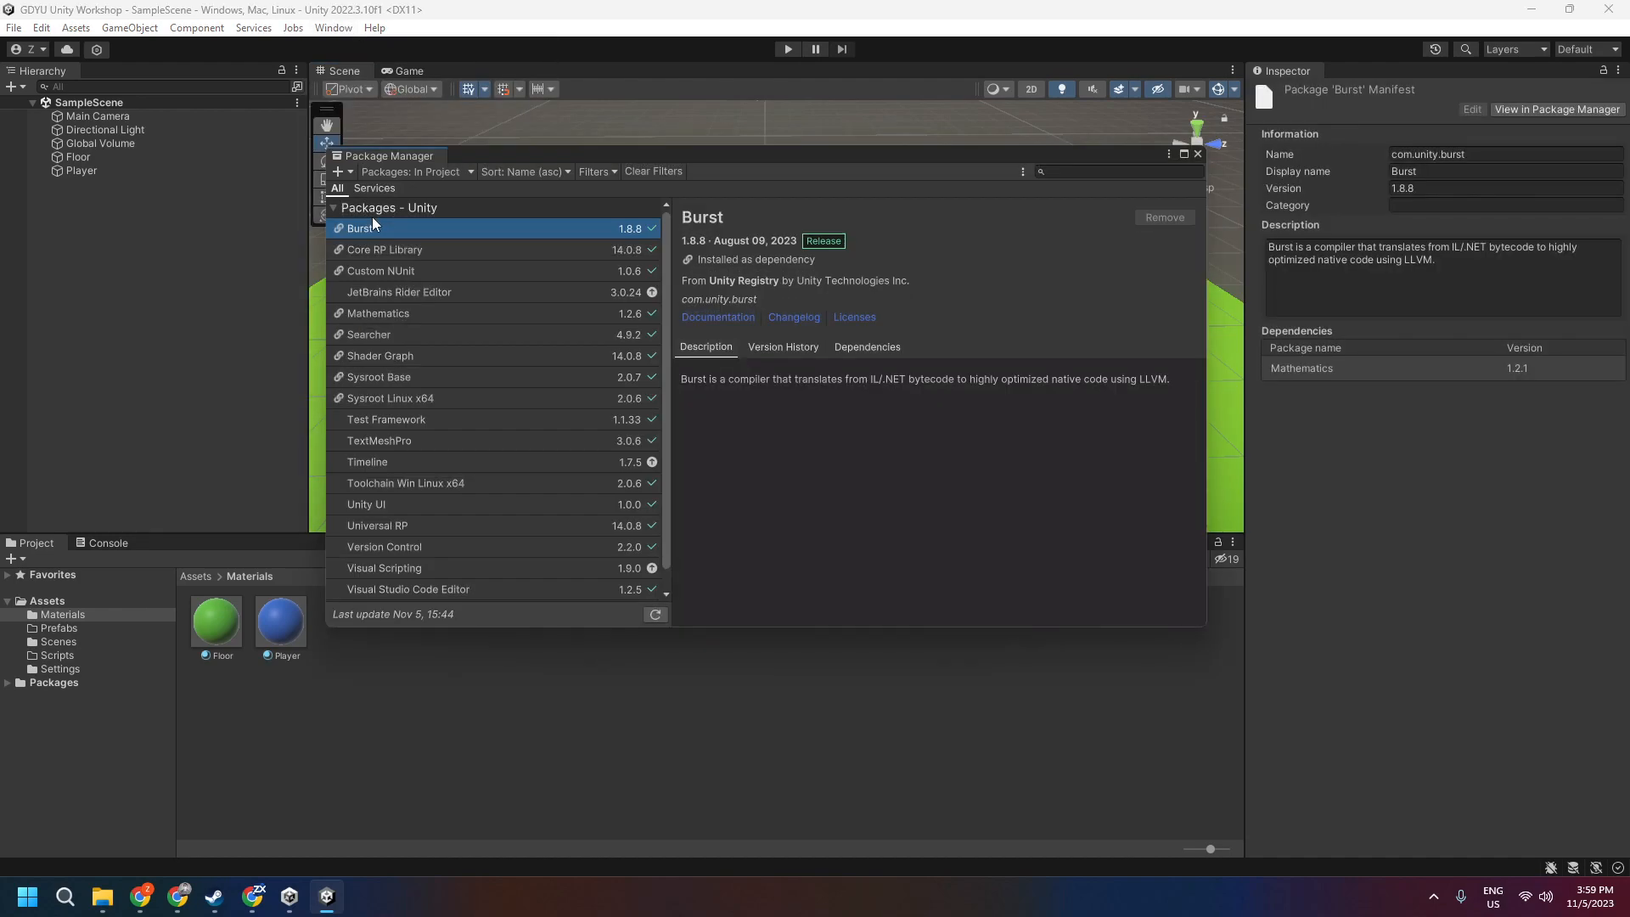
{"action": "left_click", "coordinate": [1196, 153]}
Open the Package Manager and list the packages of the Unity Registry
{"action": "left_click", "coordinate": [334, 28]}
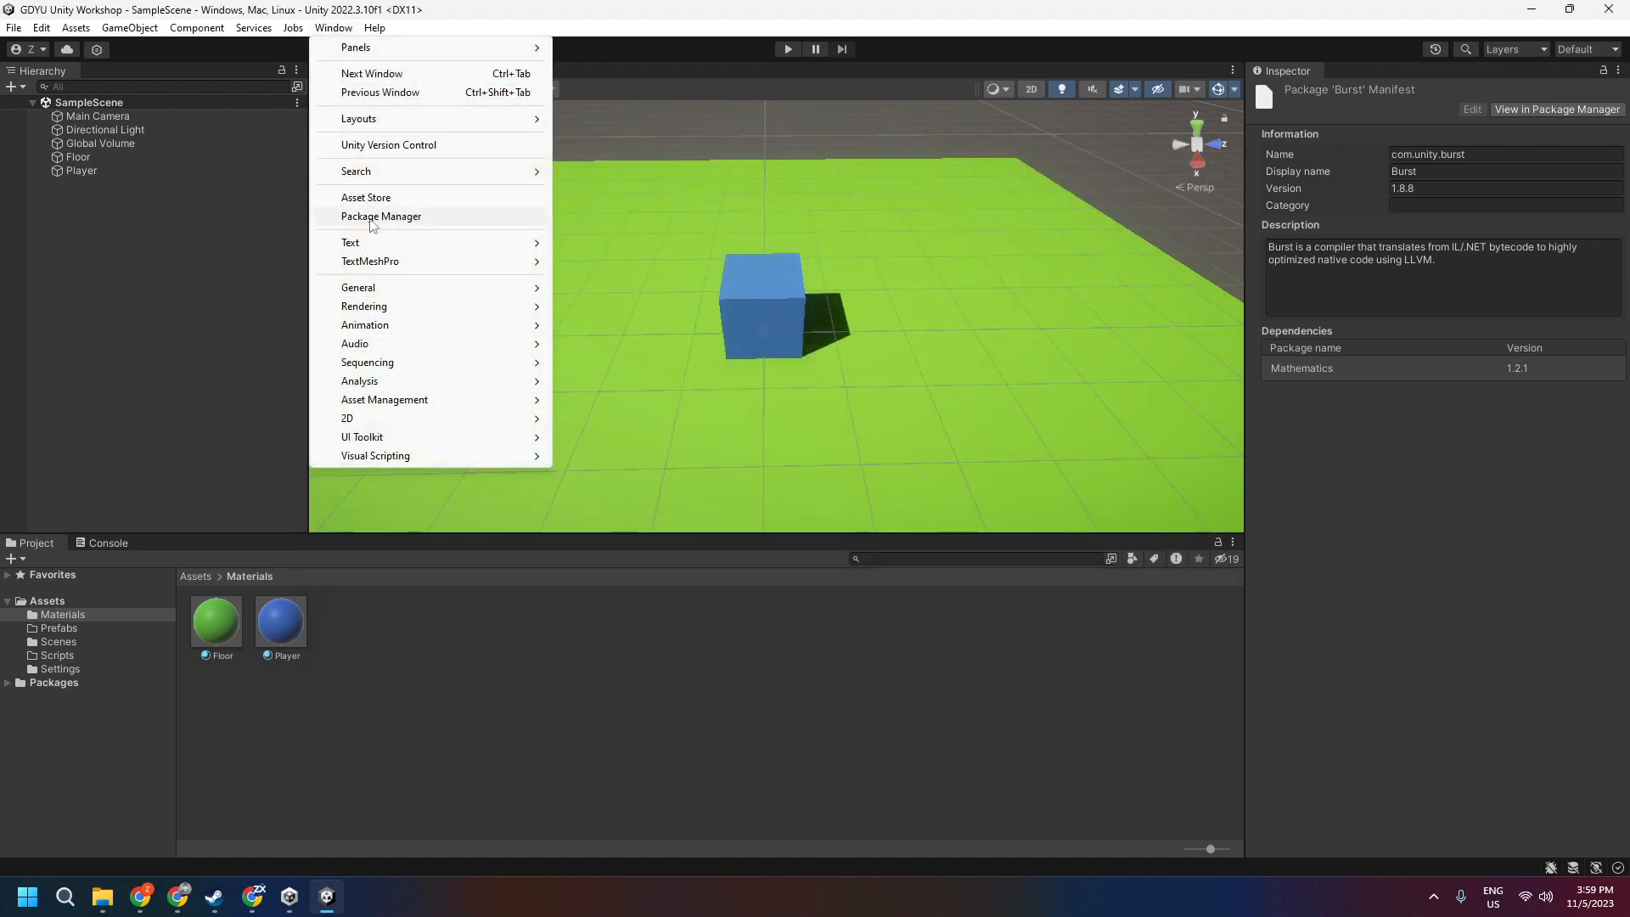
{"action": "left_click", "coordinate": [371, 219]}
{"action": "left_click_drag", "start_coordinate": [607, 156], "coordinate": [634, 170]}
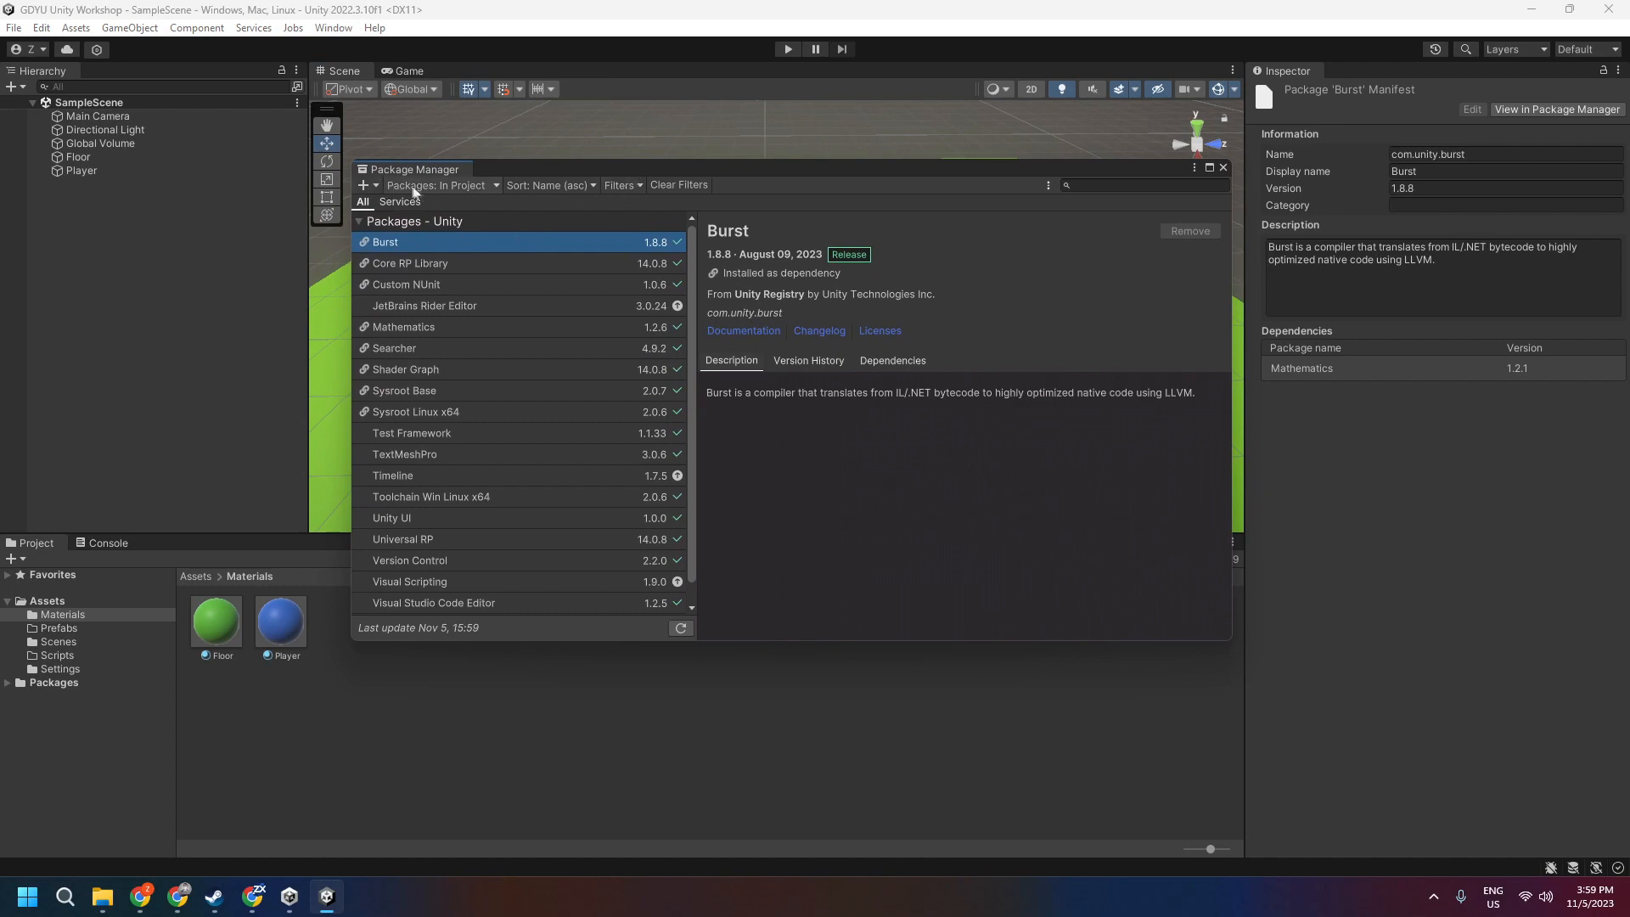
{"action": "left_click", "coordinate": [465, 184]}
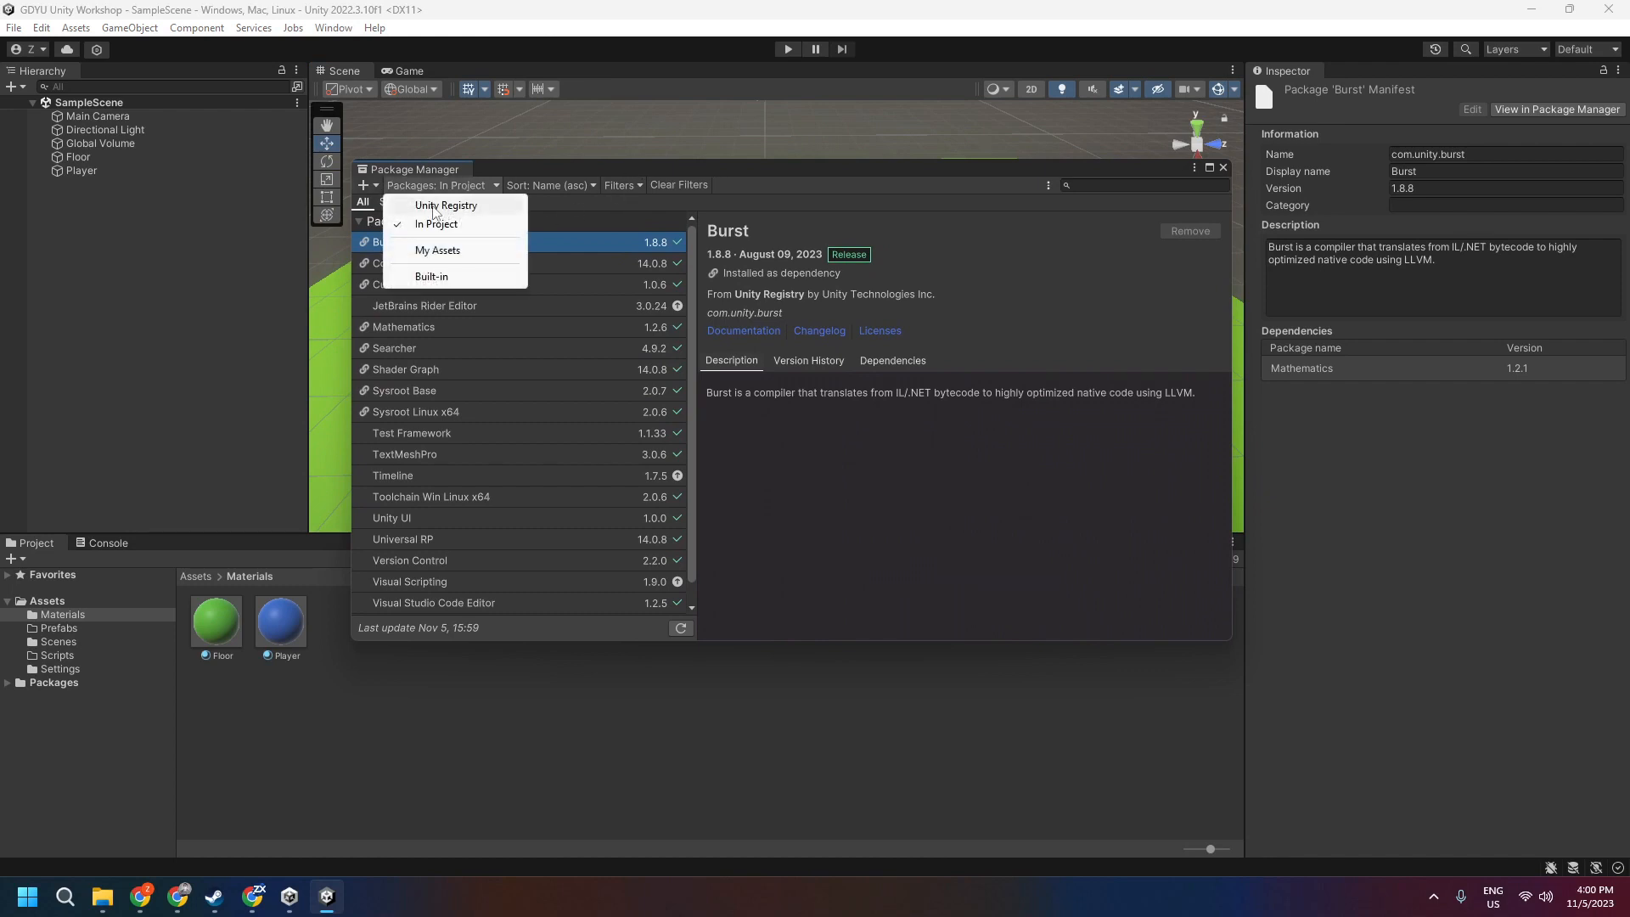
{"action": "left_click", "coordinate": [433, 205]}
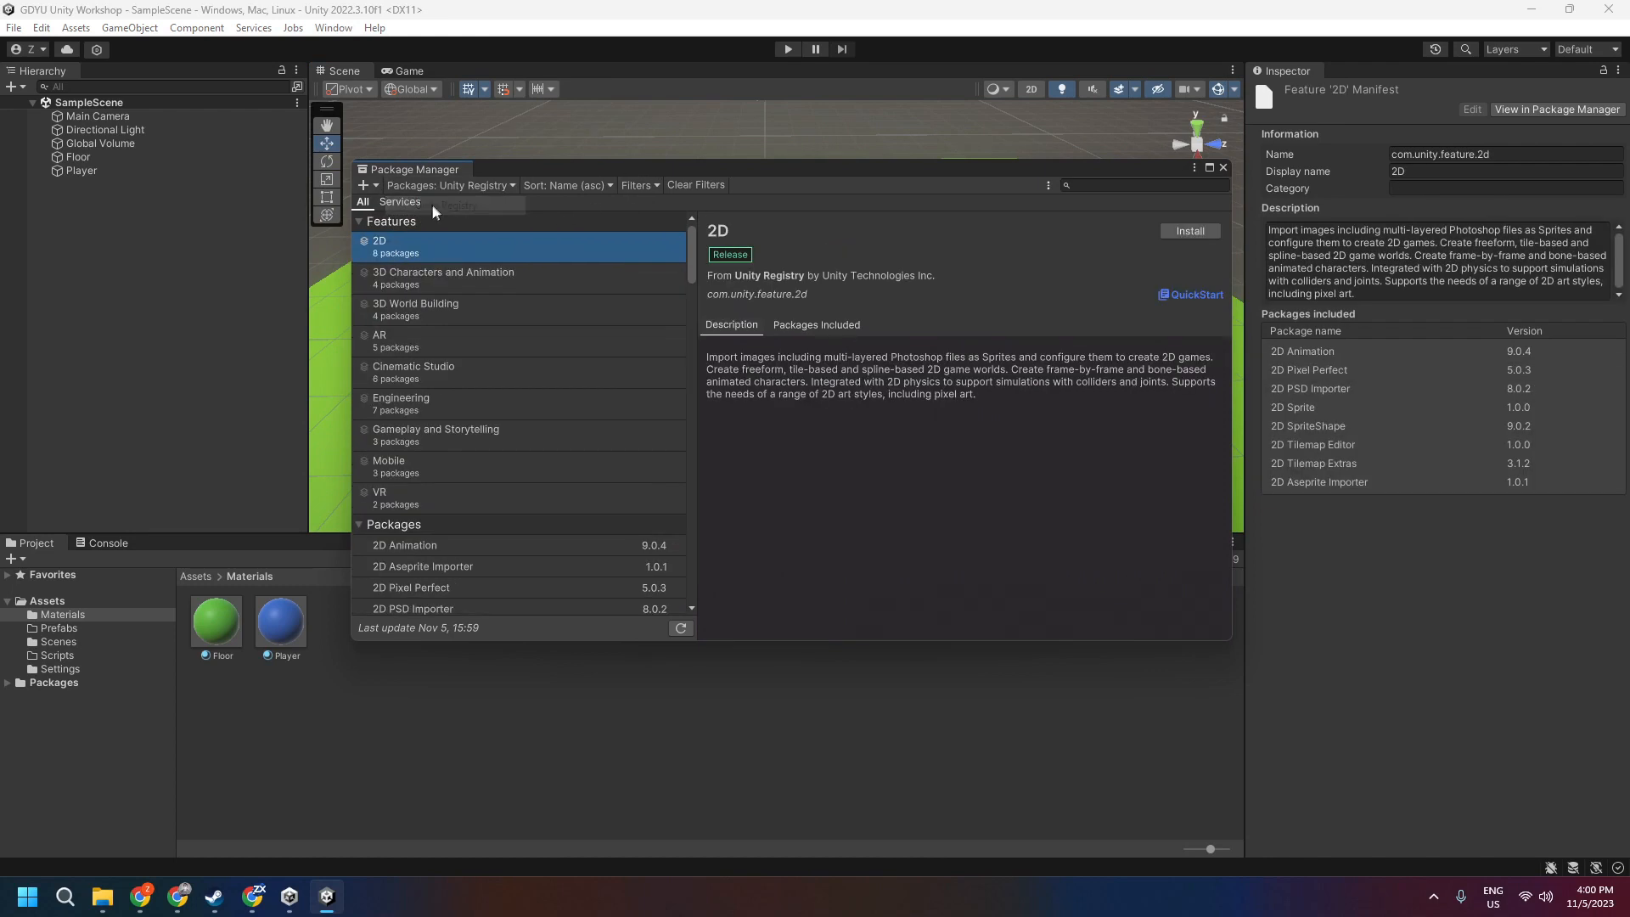
Find and install the Input System 1.7.0 package, agreeing to enable its backends and restart the editor
{"action": "left_click", "coordinate": [1088, 189]}
{"action": "type", "text": "input"}
{"action": "left_click", "coordinate": [533, 247]}
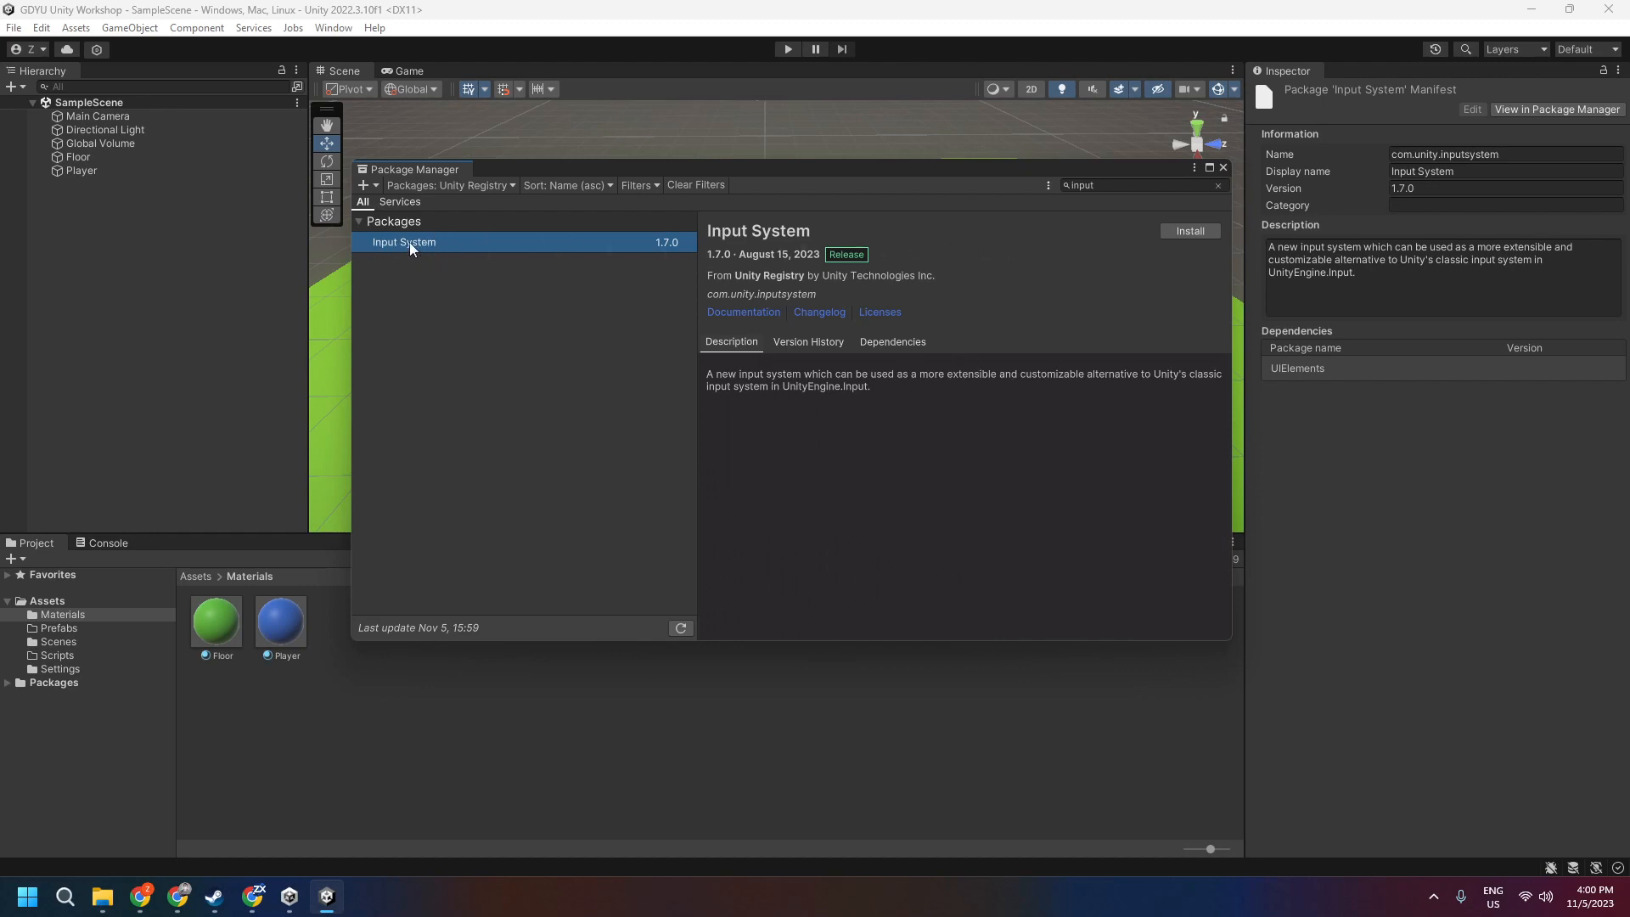
{"action": "left_click", "coordinate": [1190, 230]}
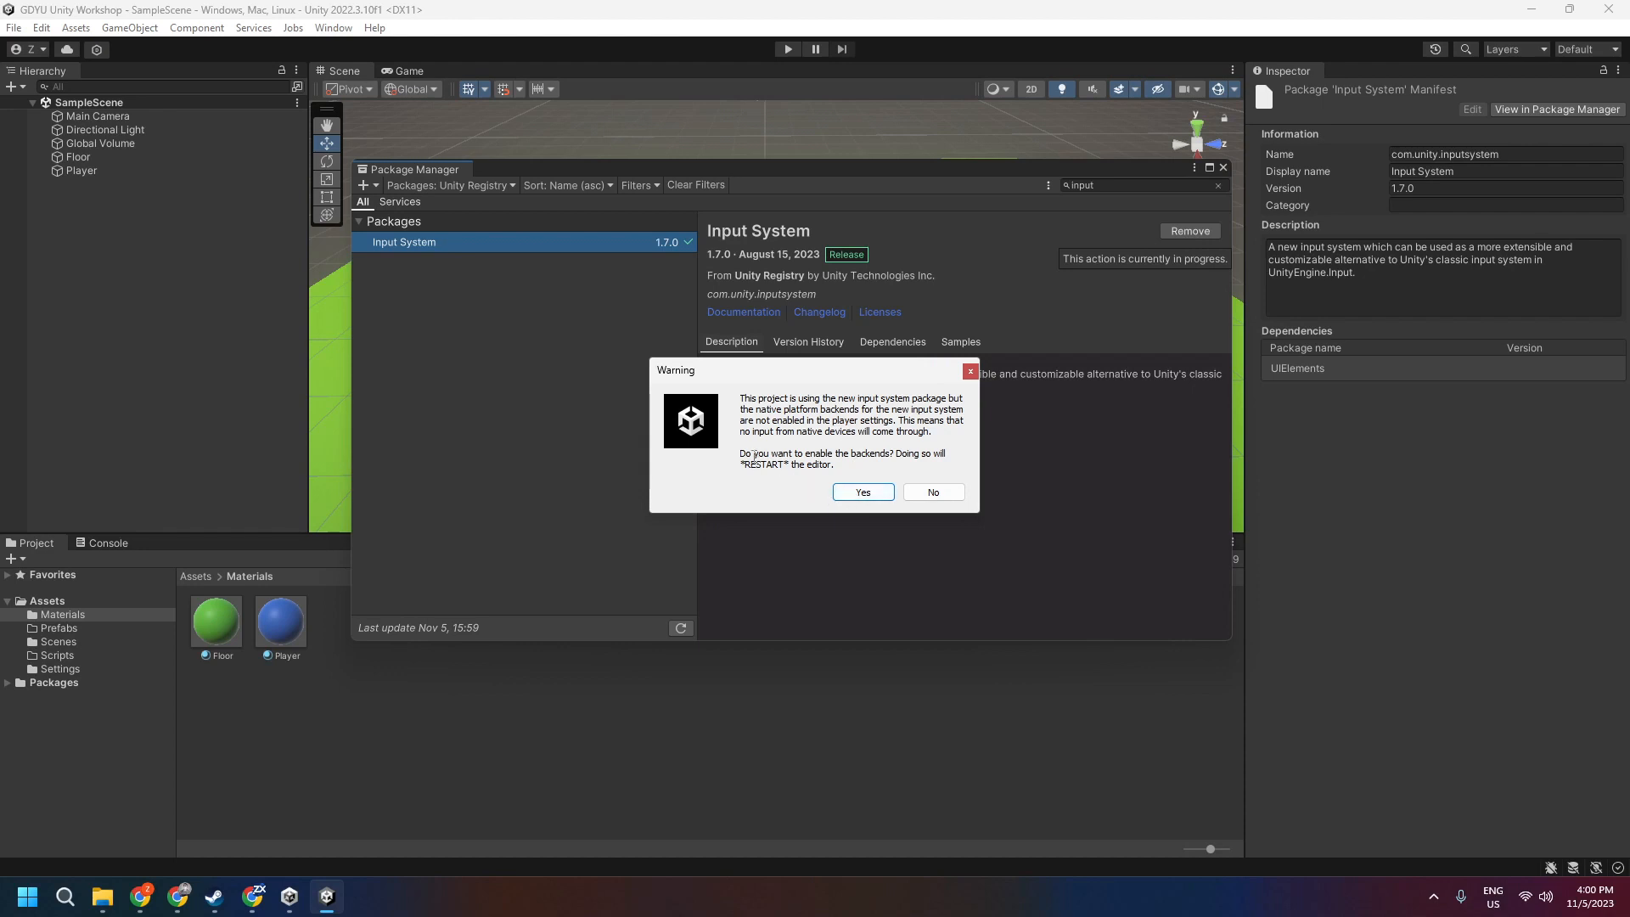
{"action": "left_click", "coordinate": [859, 494]}
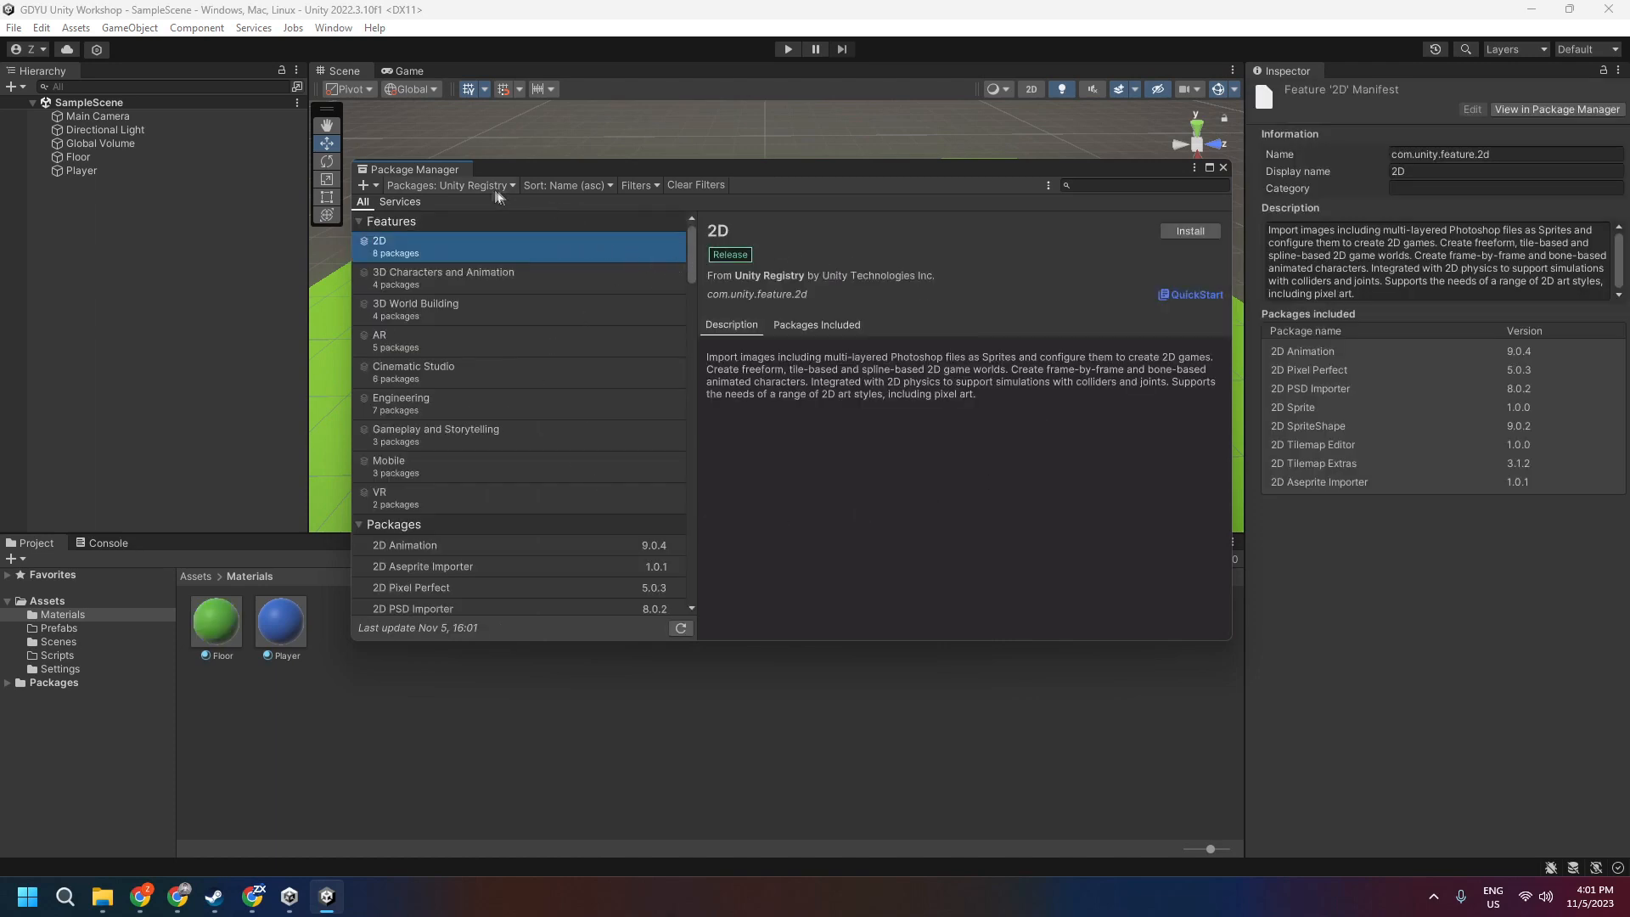
Look up the Input System package among the packages in the project and view its details
{"action": "left_click", "coordinate": [430, 185]}
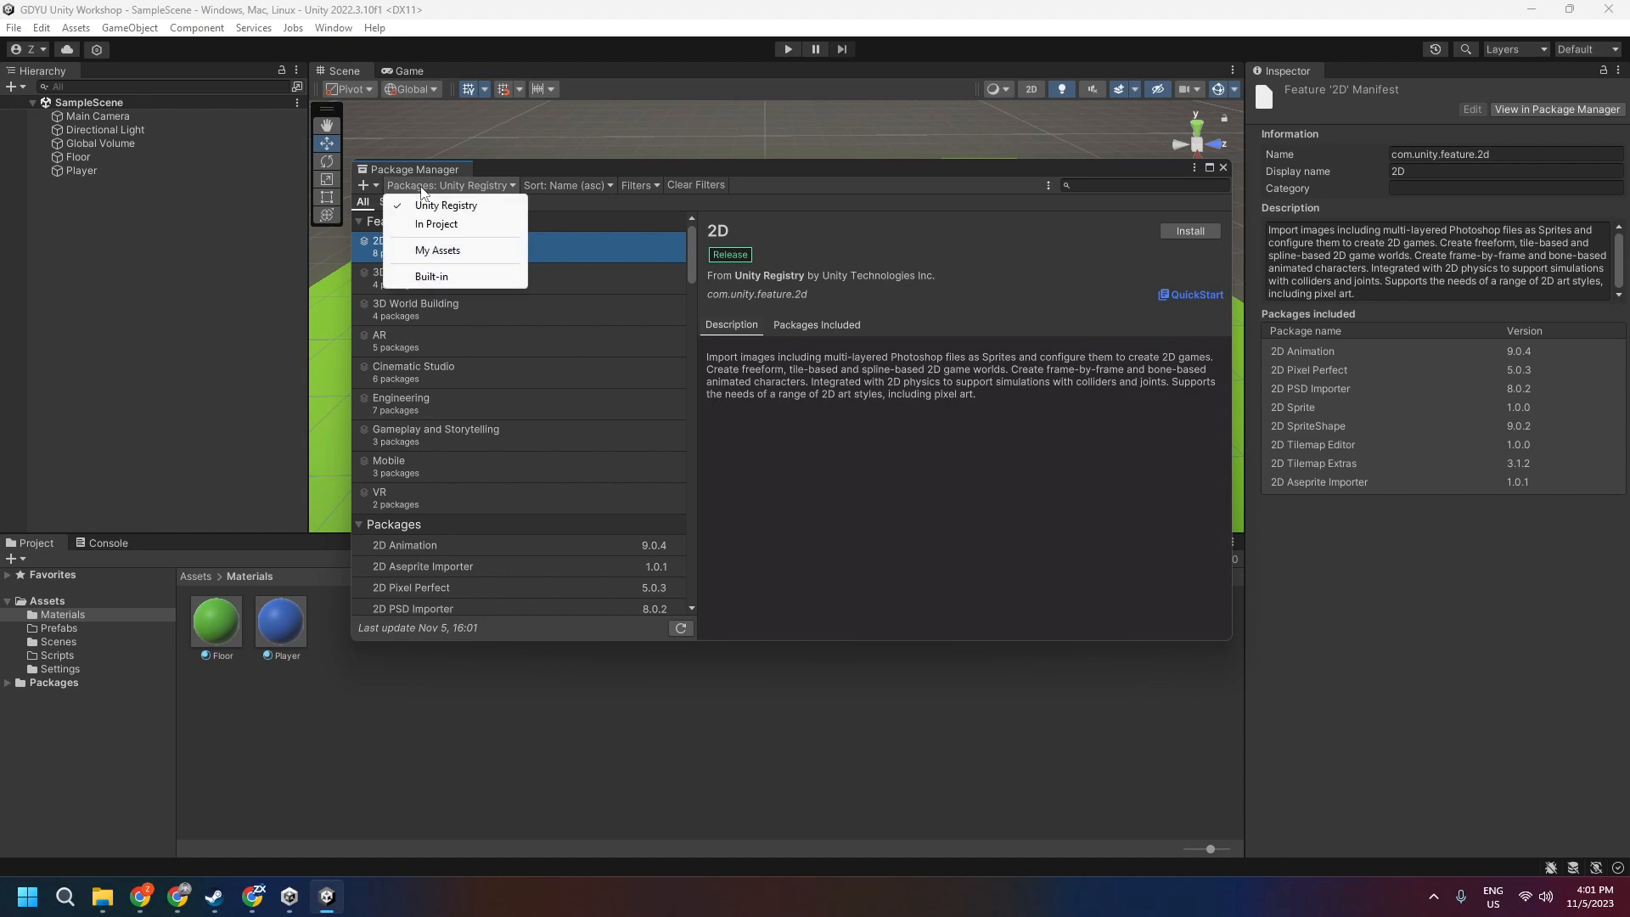
{"action": "left_click", "coordinate": [424, 229]}
{"action": "left_click_drag", "start_coordinate": [691, 263], "coordinate": [689, 322]}
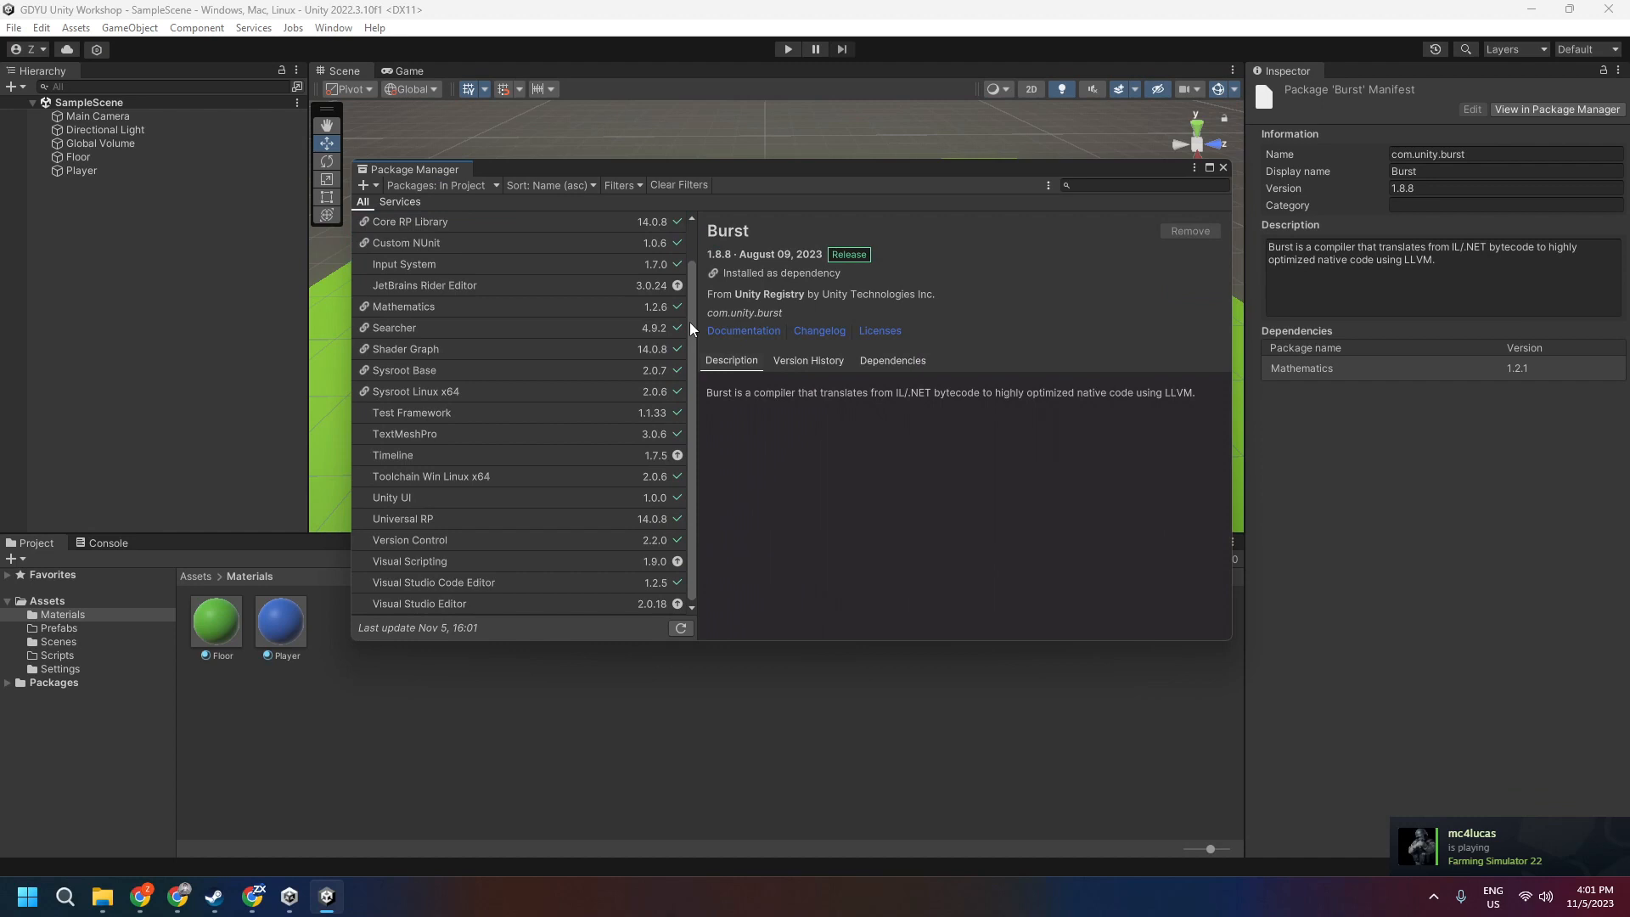
{"action": "left_click", "coordinate": [416, 264]}
{"action": "scroll", "coordinate": [441, 273], "scroll_direction": "up", "scroll_amount": 2}
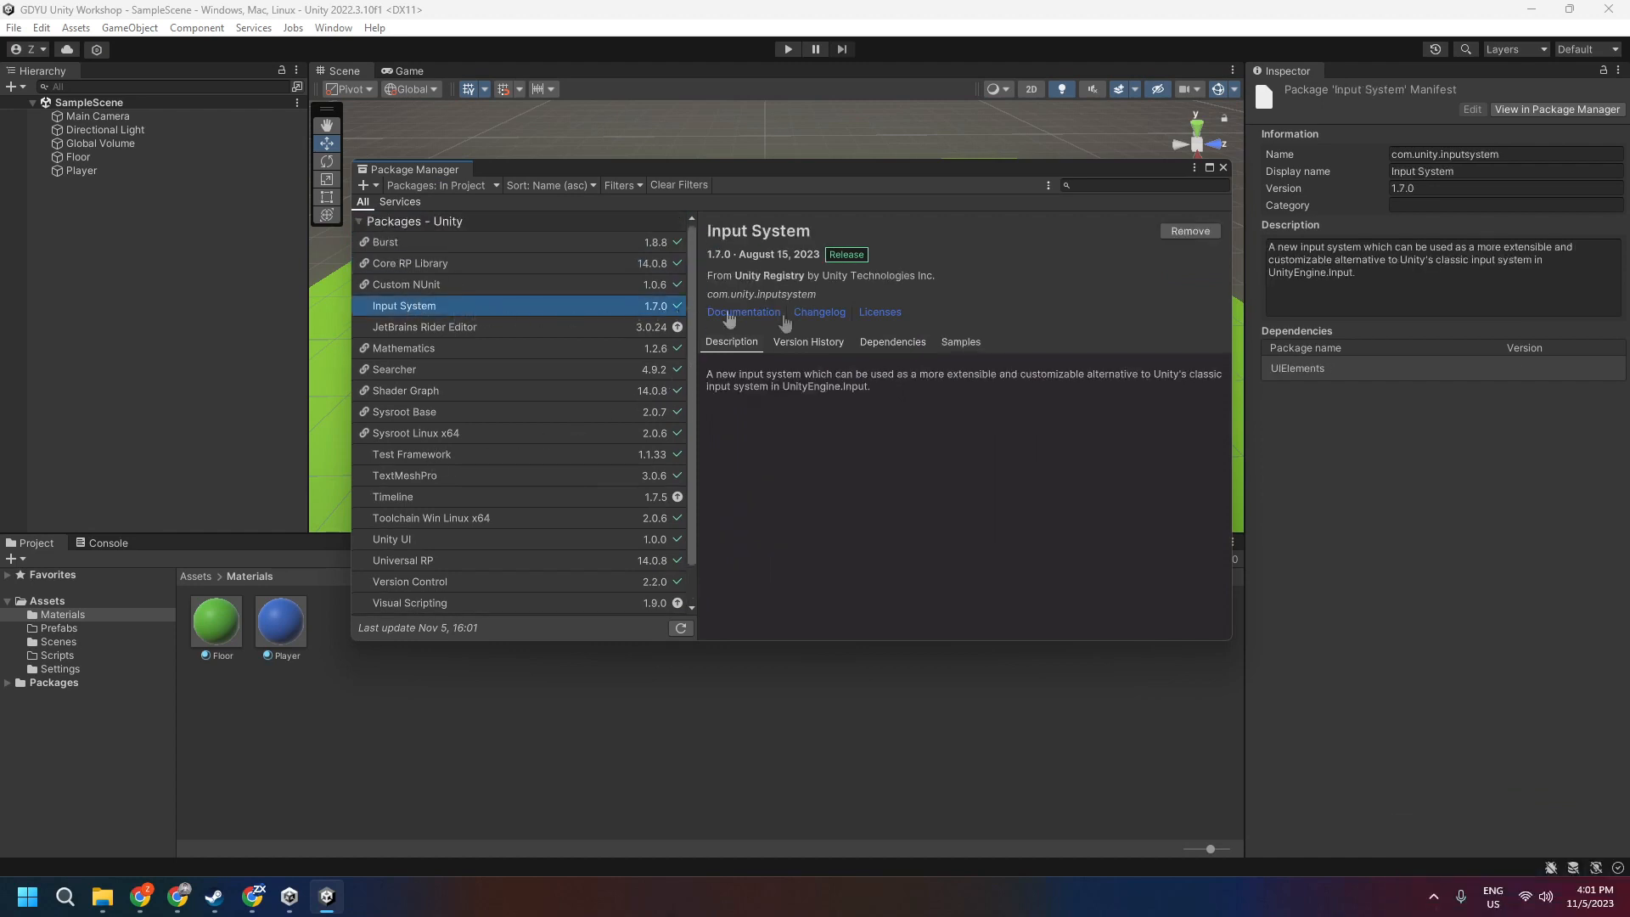
Close the Package Manager and create an Input Actions asset named Inputs in the Scripts folder
{"action": "left_click", "coordinate": [1222, 169]}
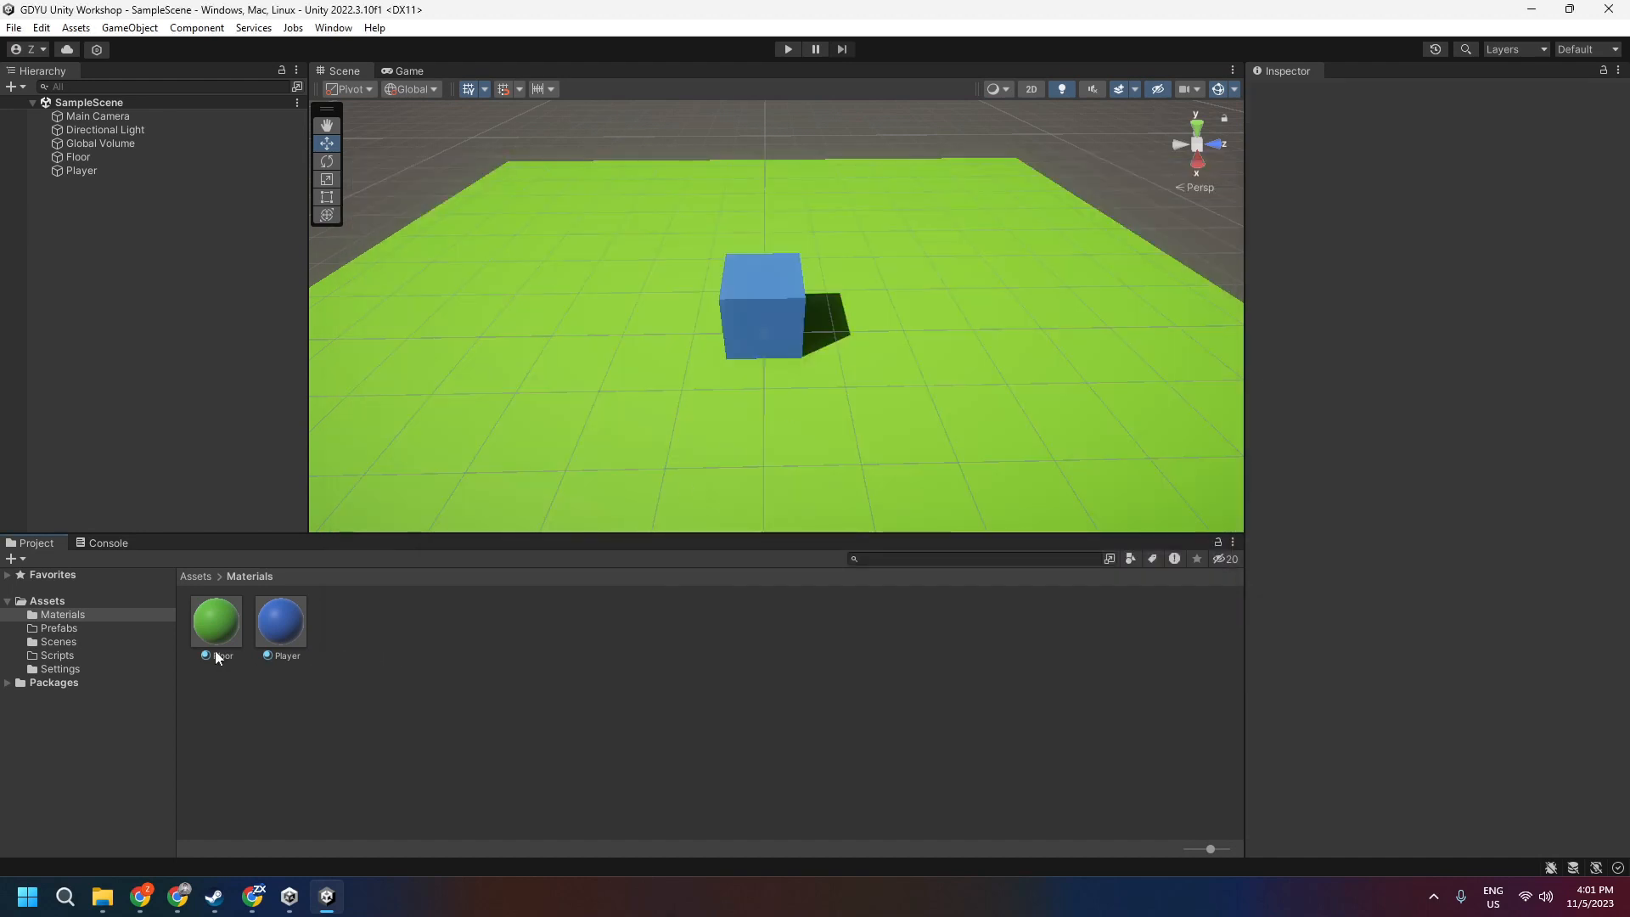
{"action": "left_click", "coordinate": [58, 656]}
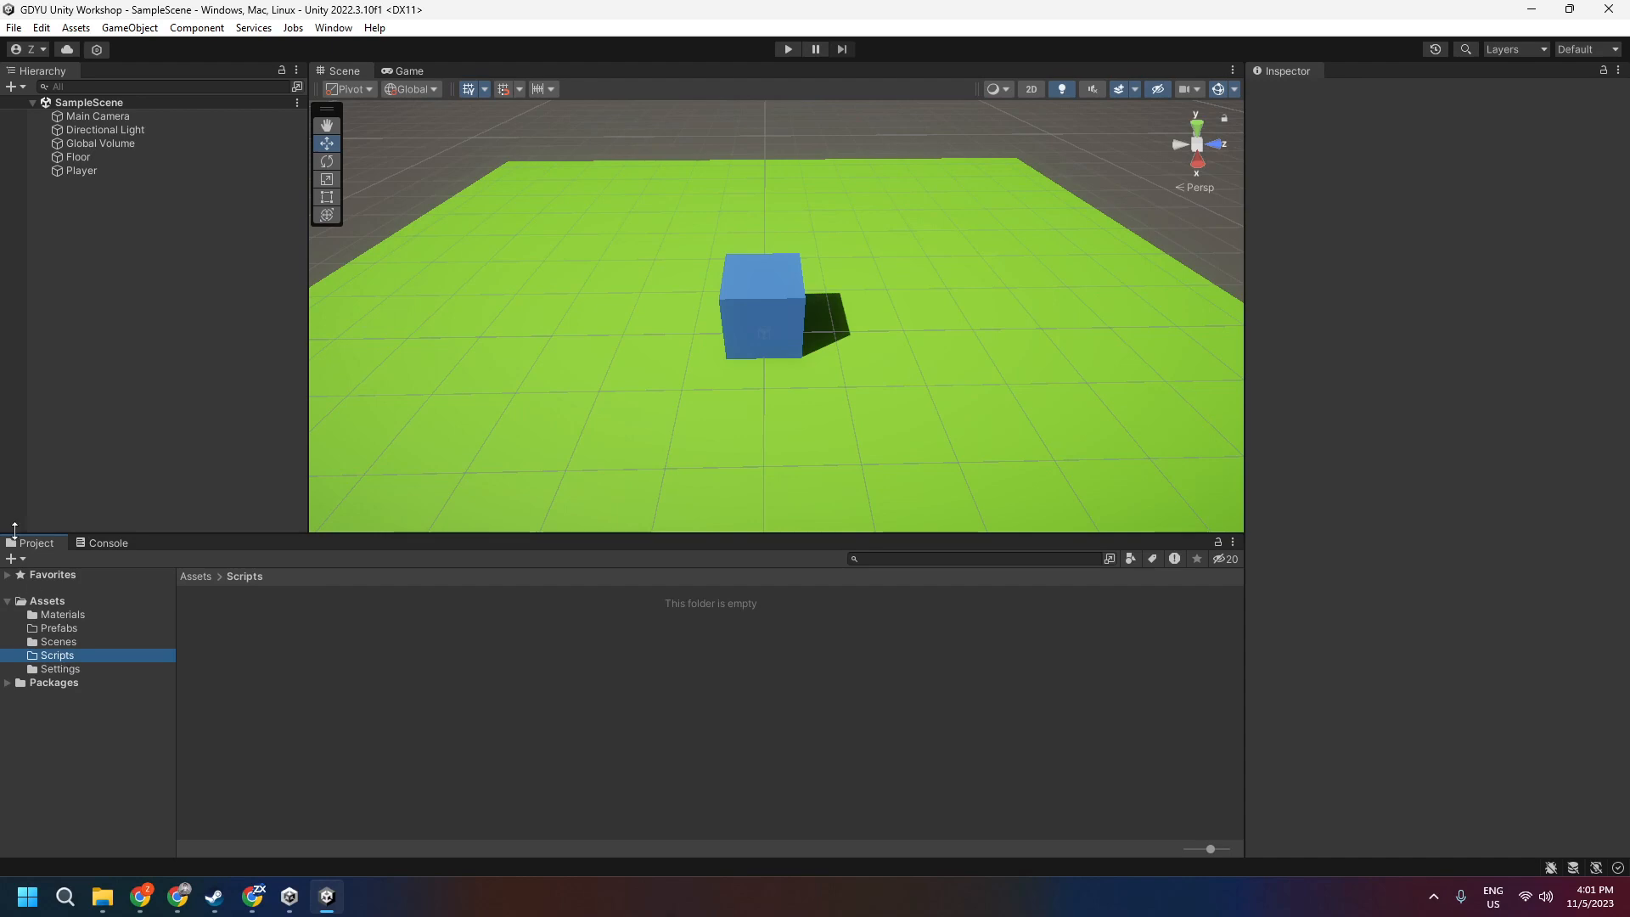
{"action": "right_click", "coordinate": [272, 629]}
{"action": "mouse_move", "coordinate": [361, 157]}
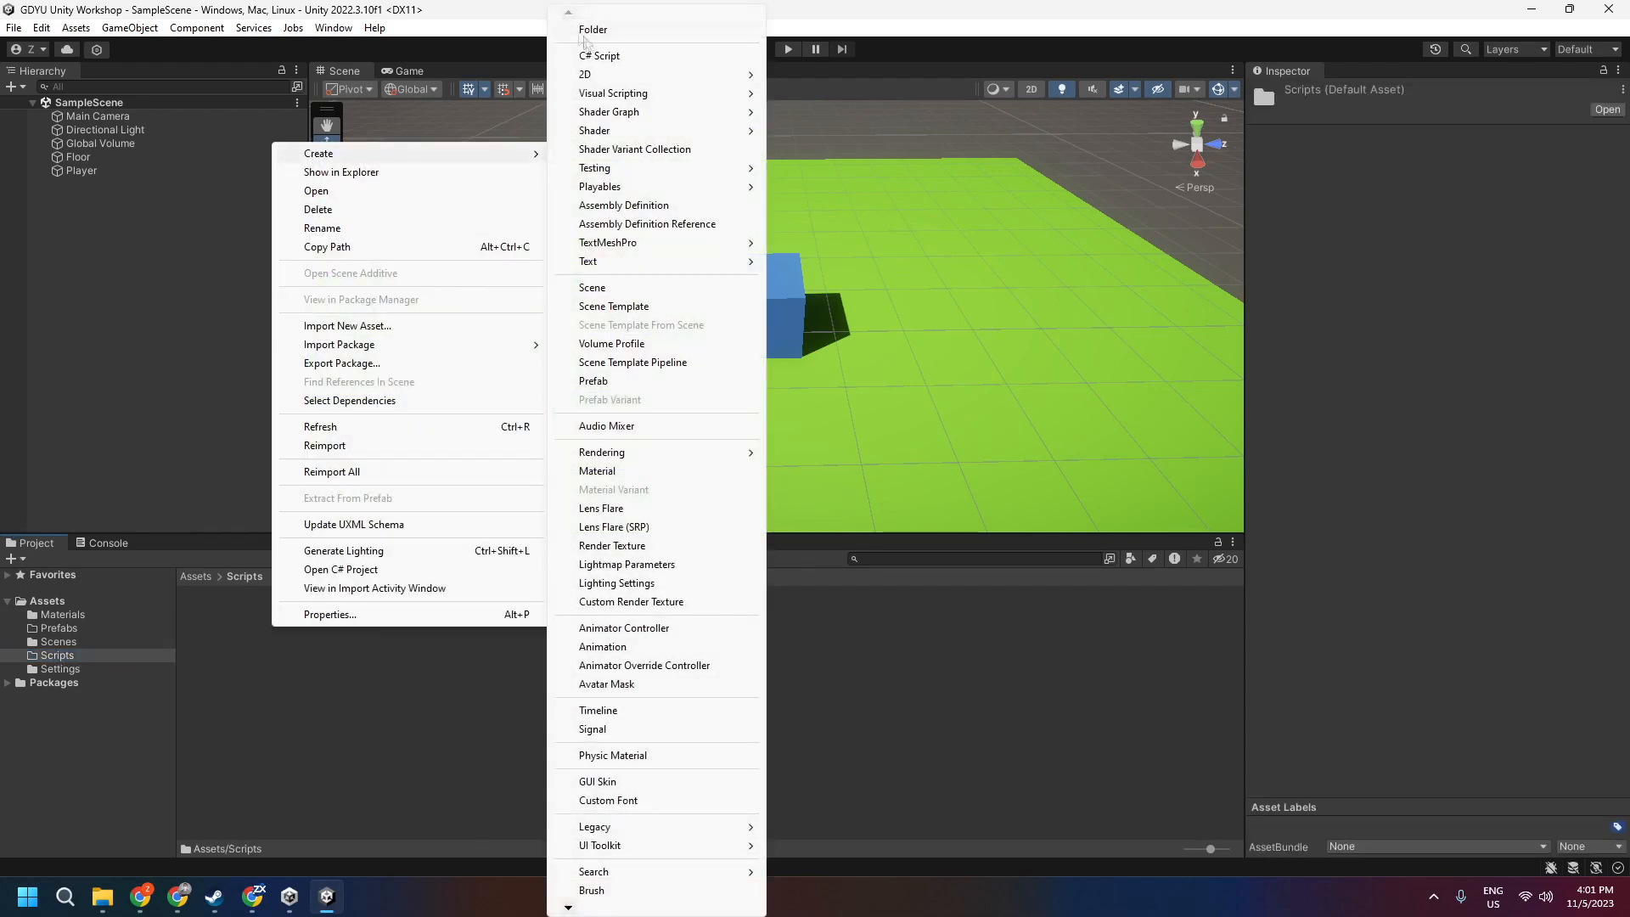
{"action": "mouse_move", "coordinate": [568, 908]}
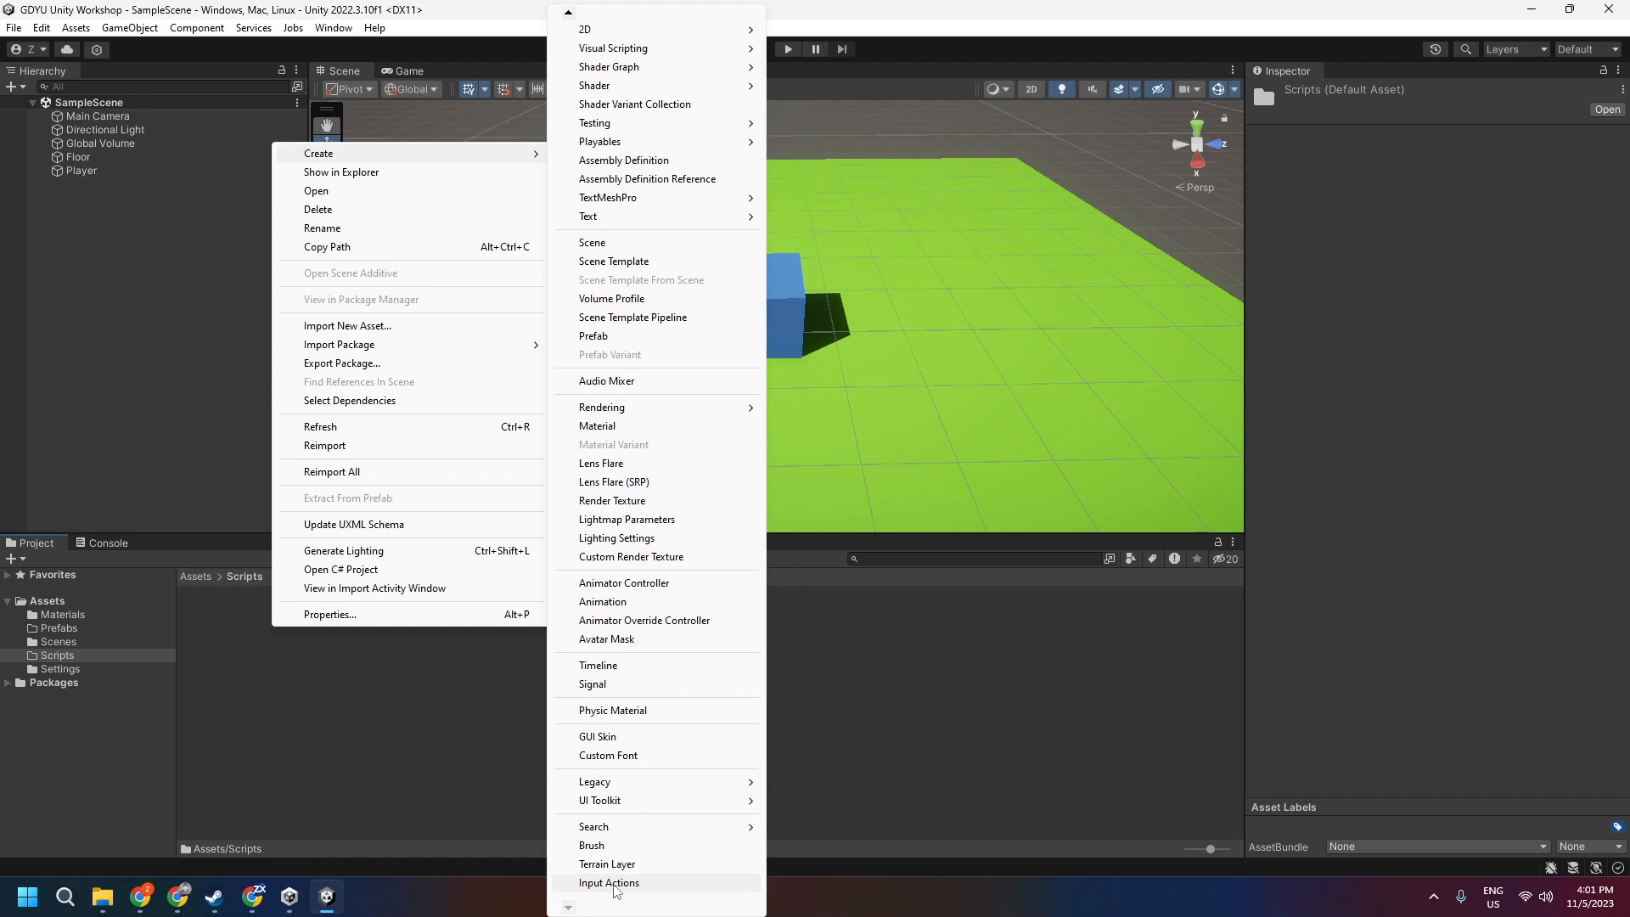
{"action": "left_click", "coordinate": [601, 884]}
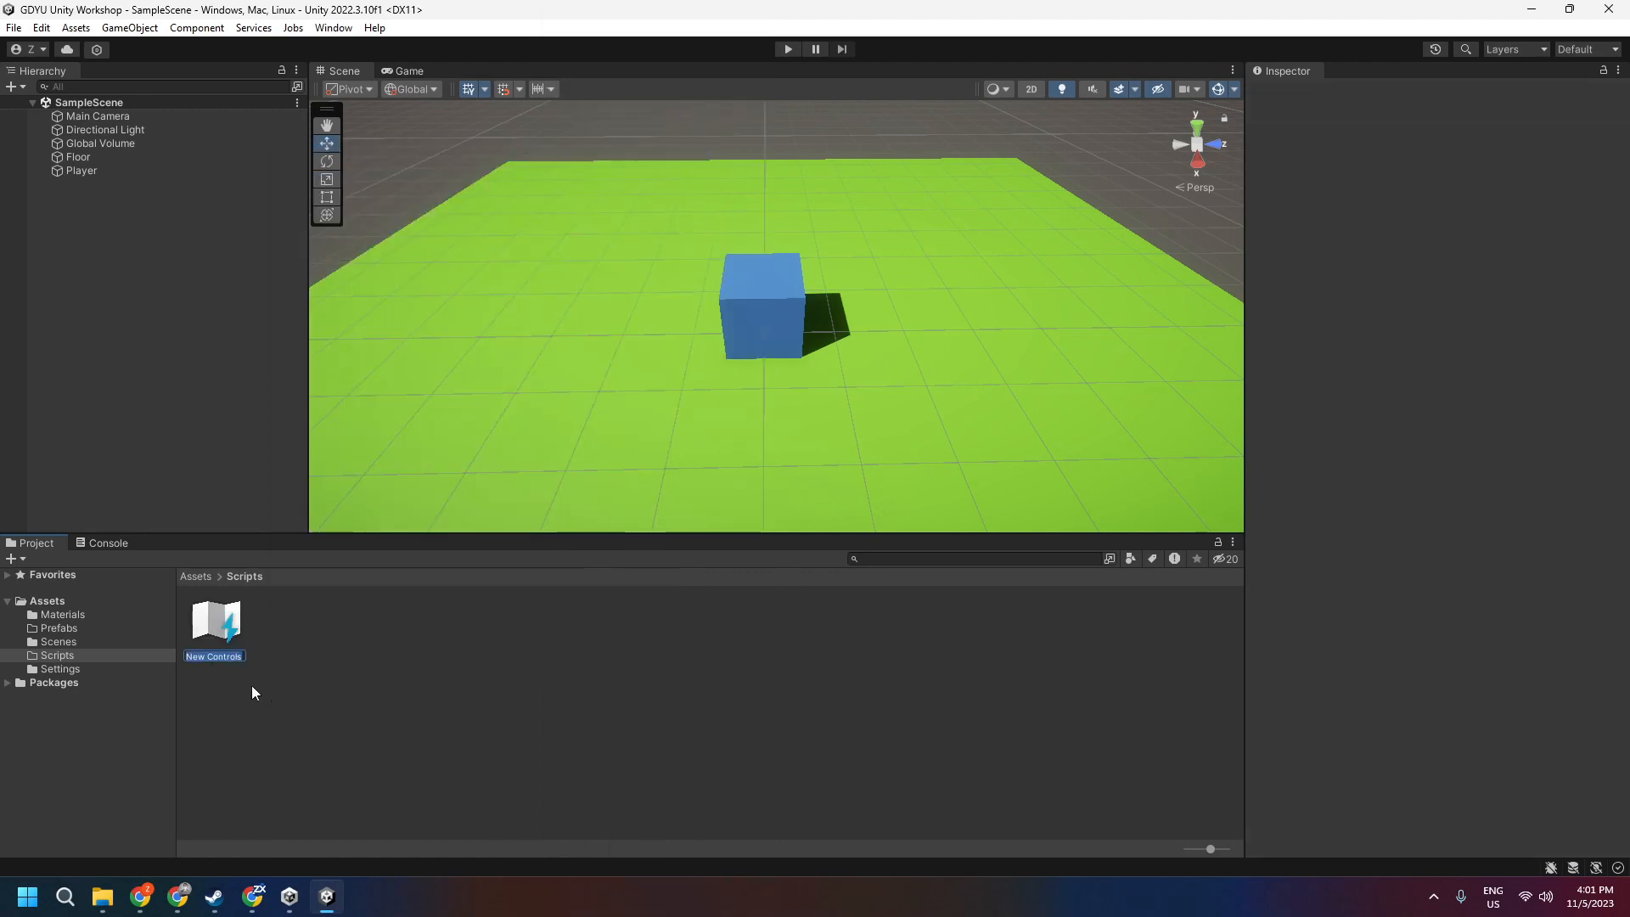
{"action": "type", "text": "Inputs"}
{"action": "key", "text": "Return"}
Open the Inputs asset for editing and add an action map named Player
{"action": "left_click", "coordinate": [209, 637]}
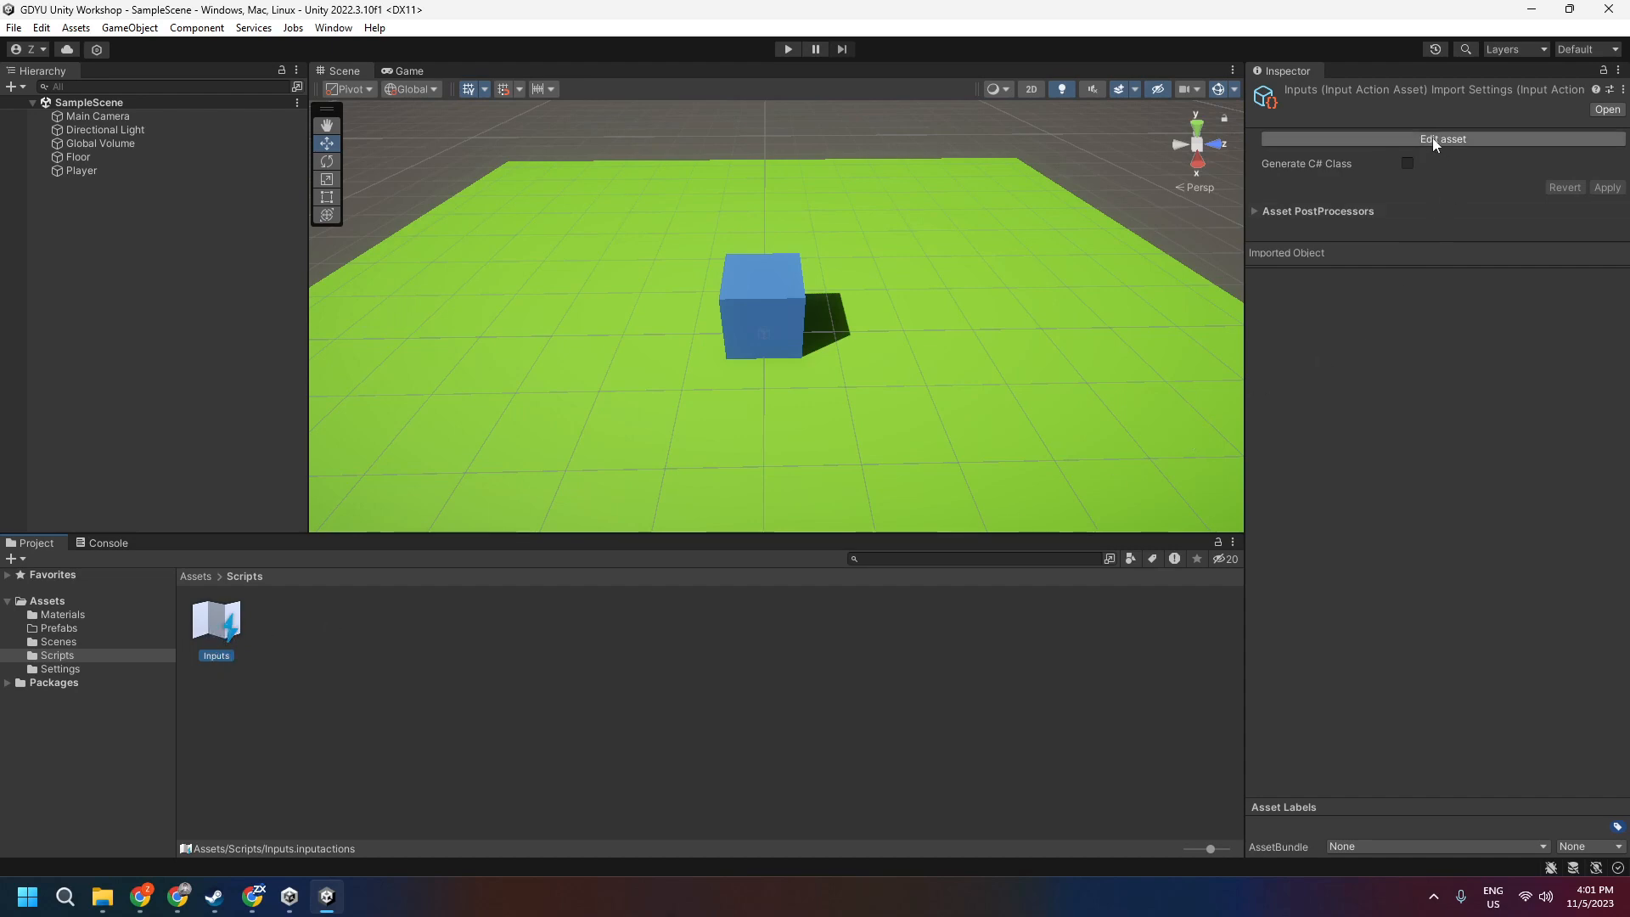
{"action": "left_click", "coordinate": [1432, 138]}
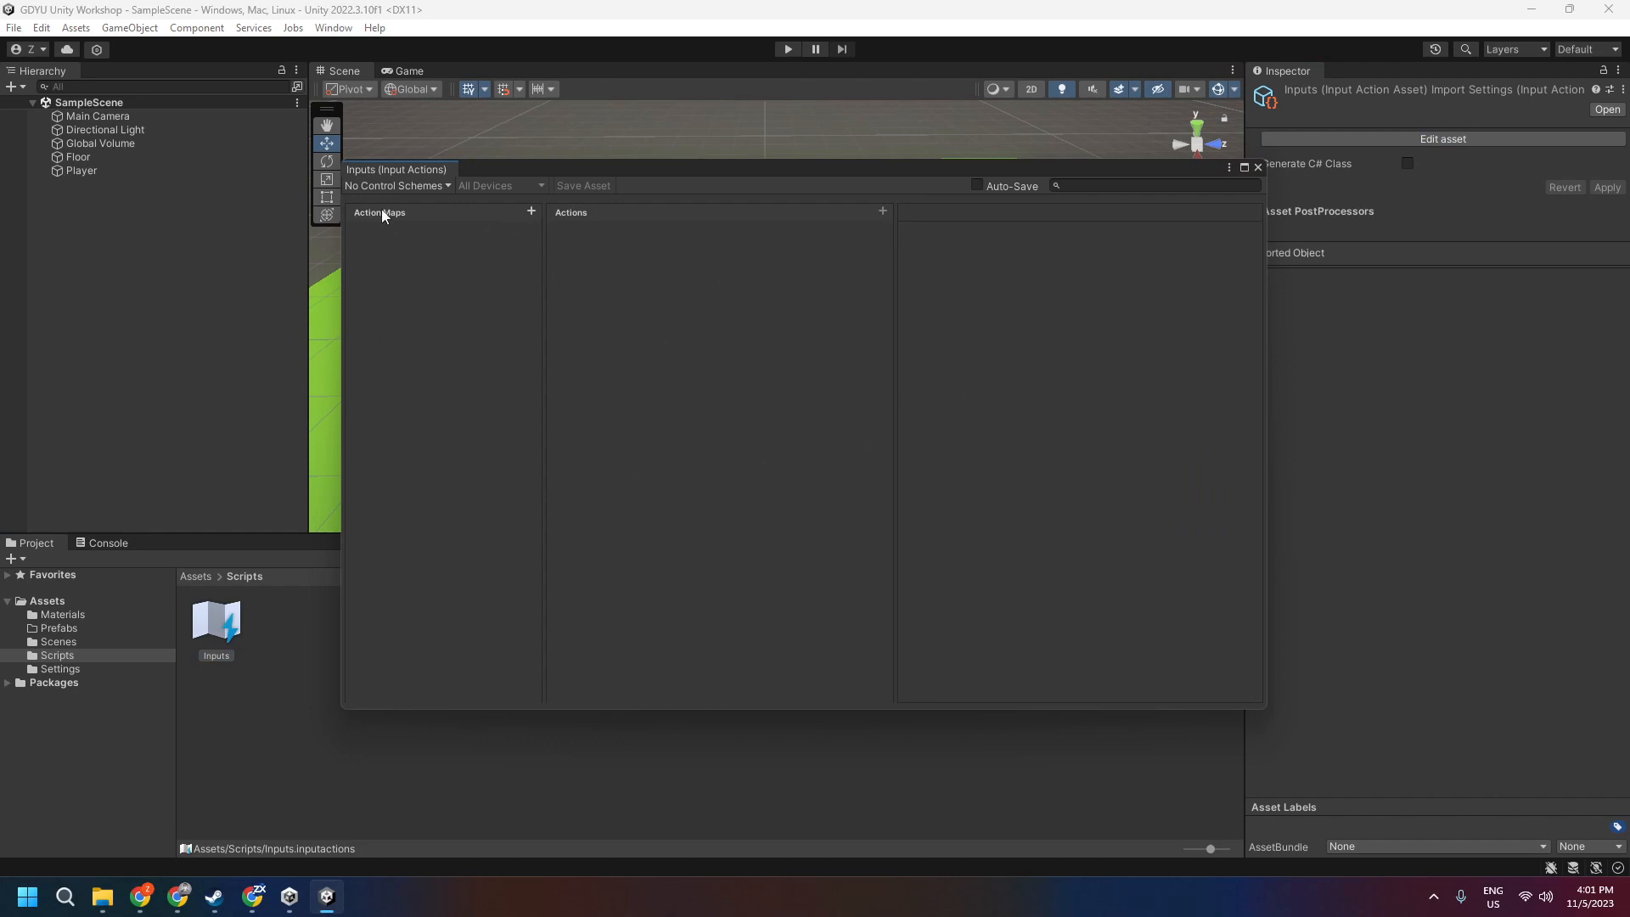
{"action": "left_click", "coordinate": [531, 210]}
{"action": "type", "text": "Player"}
{"action": "key", "text": "Return"}
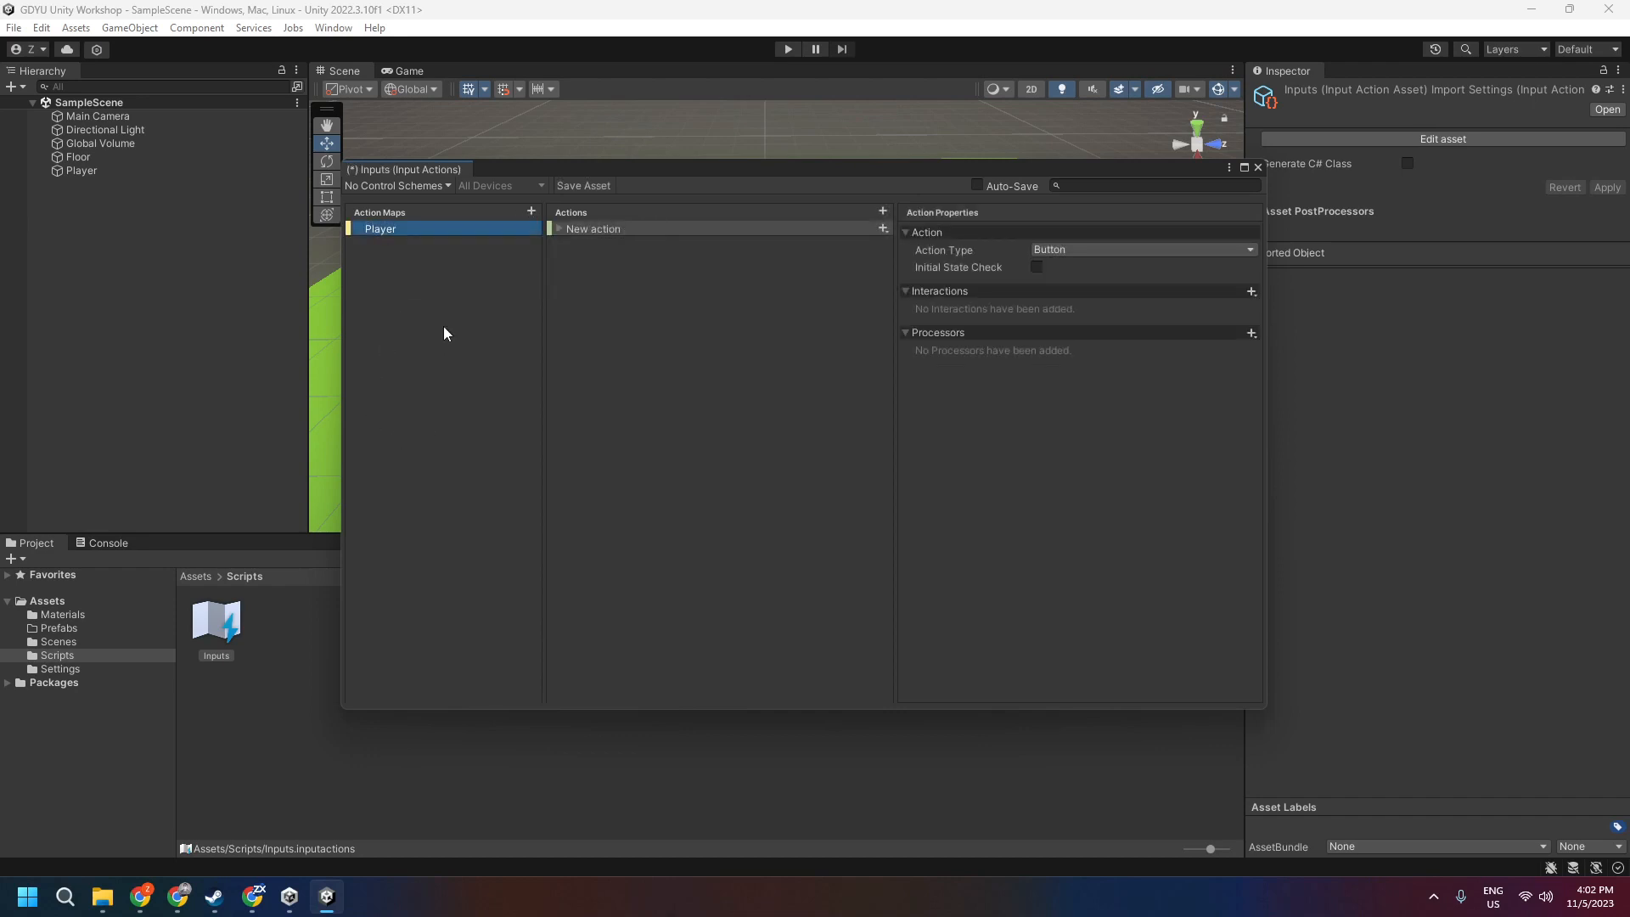
Delete the default action of the Player map and add a new action named Movement
{"action": "left_click", "coordinate": [626, 229]}
{"action": "right_click", "coordinate": [608, 227]}
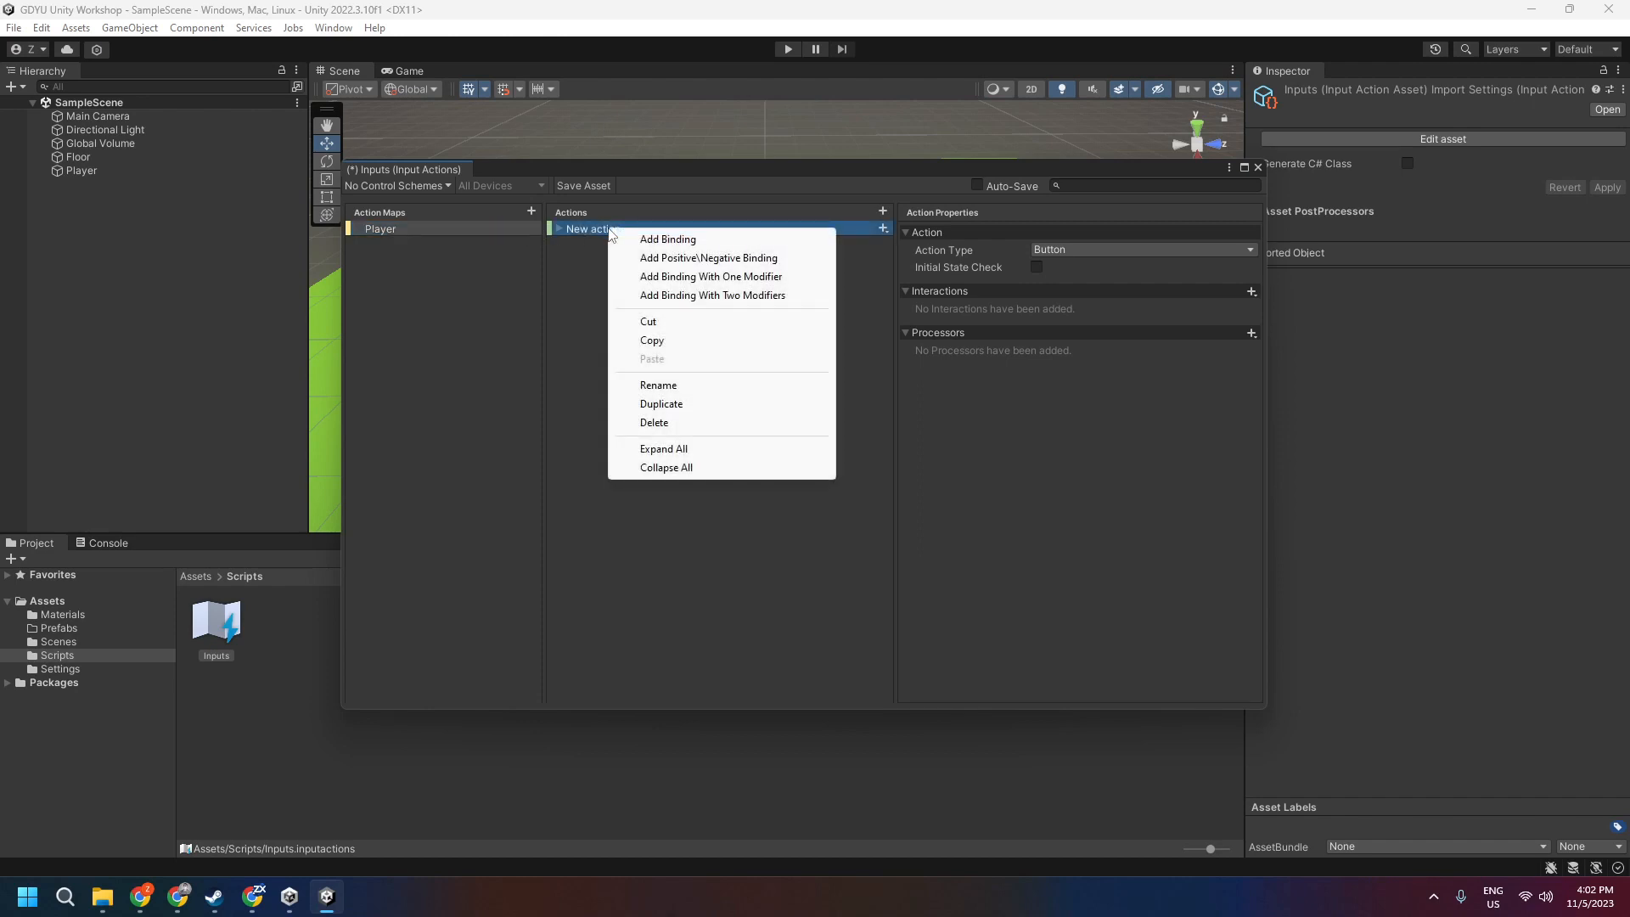
{"action": "left_click", "coordinate": [671, 421]}
{"action": "left_click", "coordinate": [883, 213]}
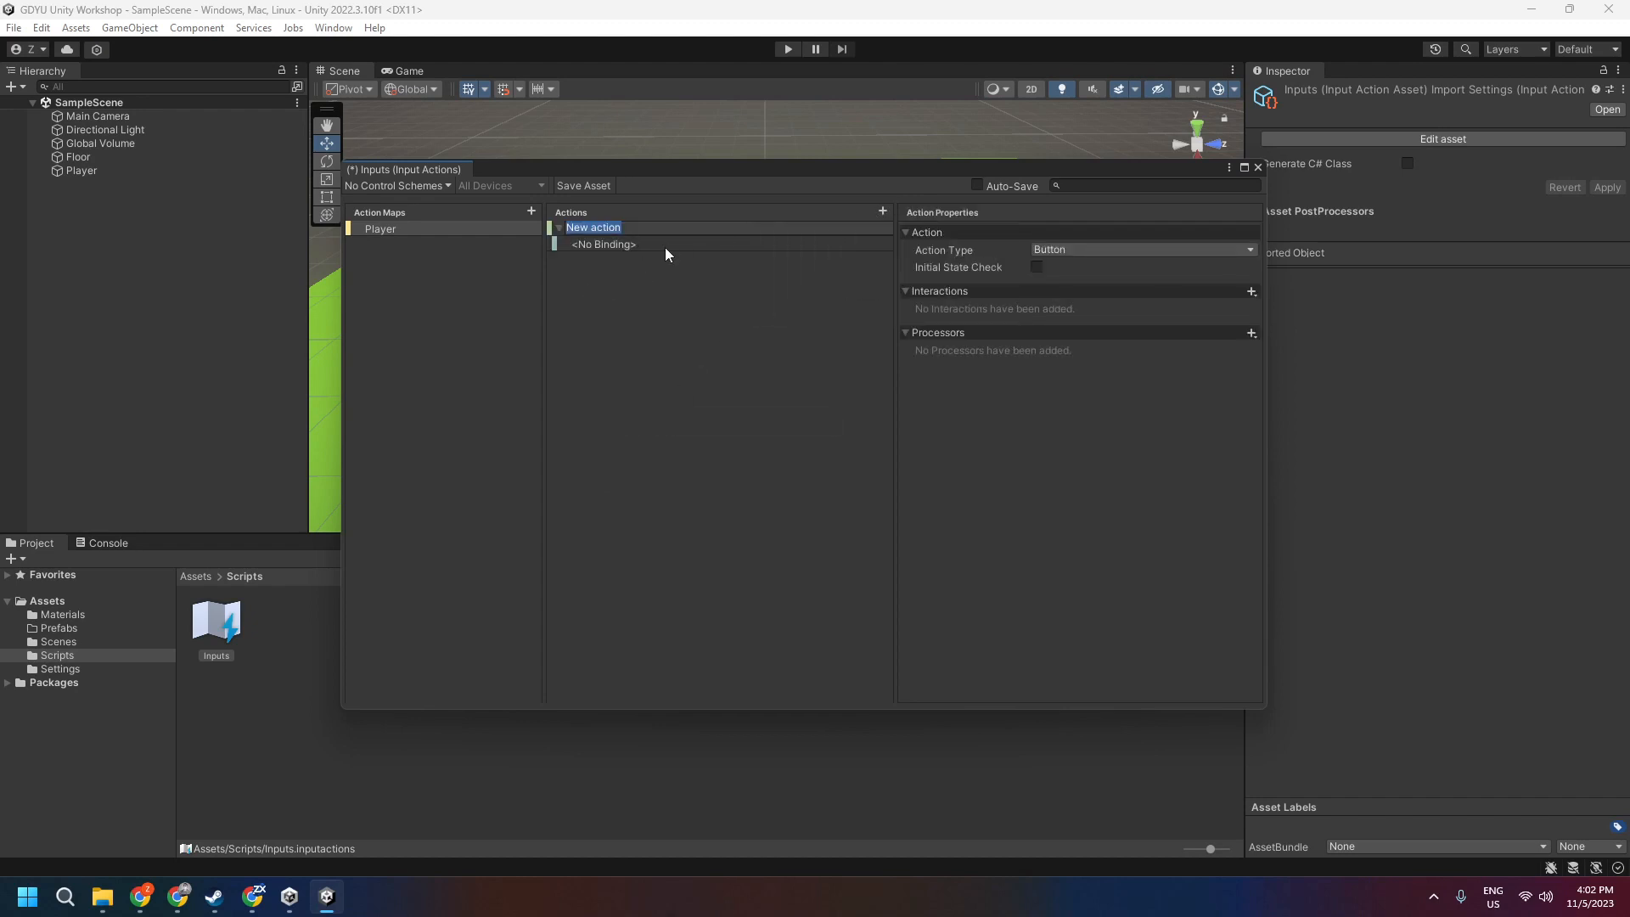
{"action": "type", "text": "Movement"}
{"action": "key", "text": "Return"}
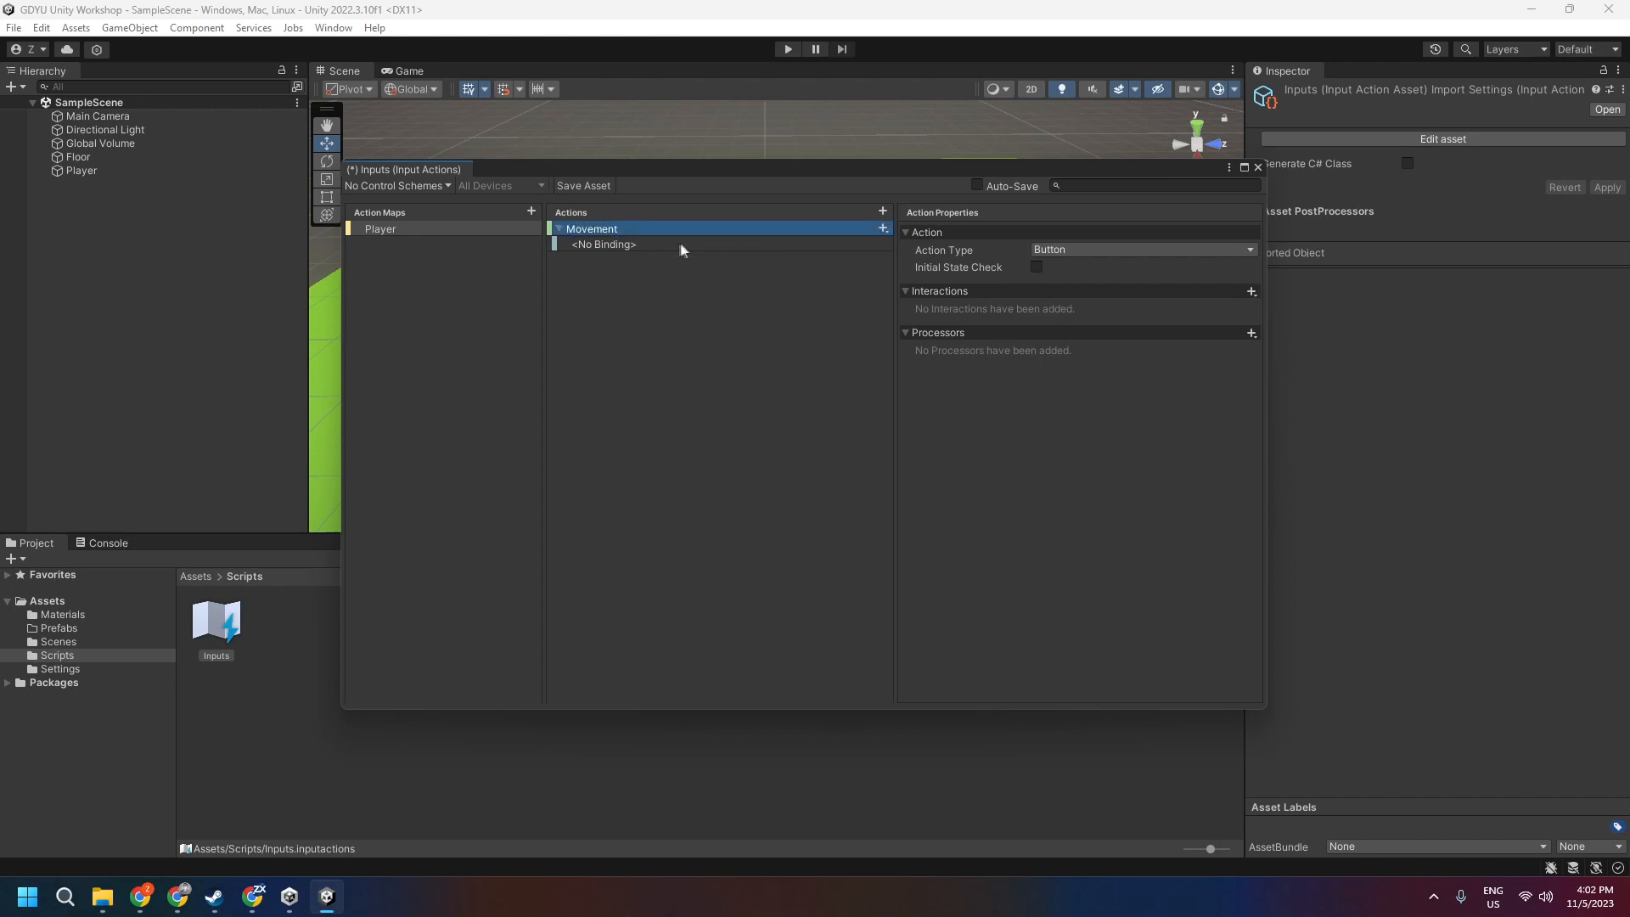
{"action": "left_click", "coordinate": [883, 229]}
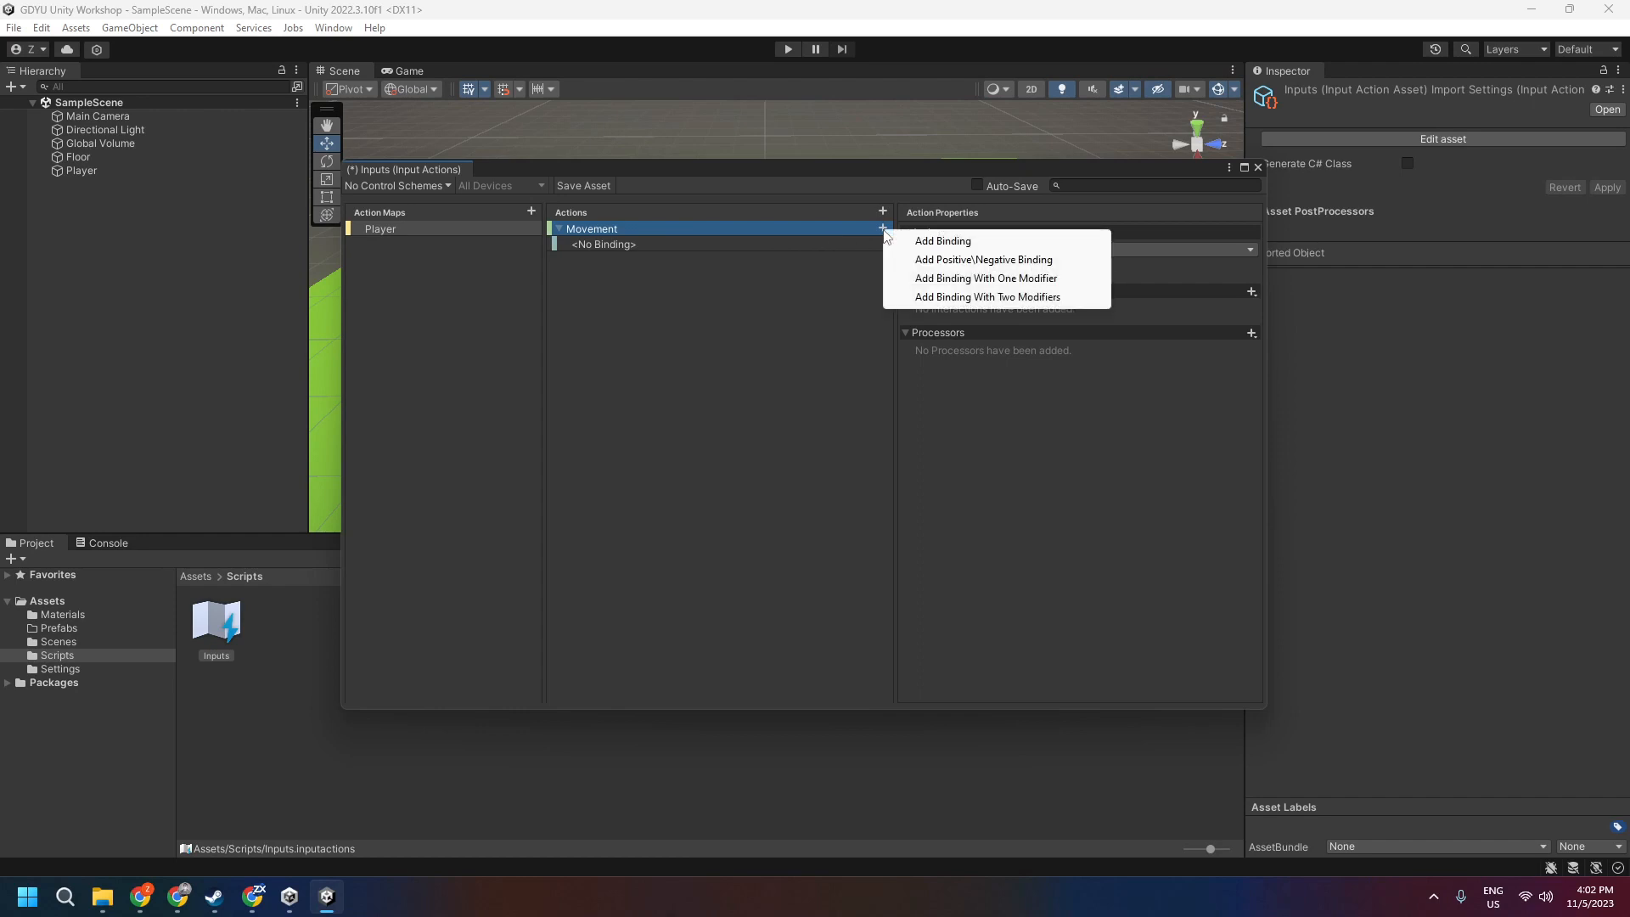
{"action": "left_click", "coordinate": [809, 245]}
{"action": "right_click", "coordinate": [687, 246]}
{"action": "left_click", "coordinate": [681, 244]}
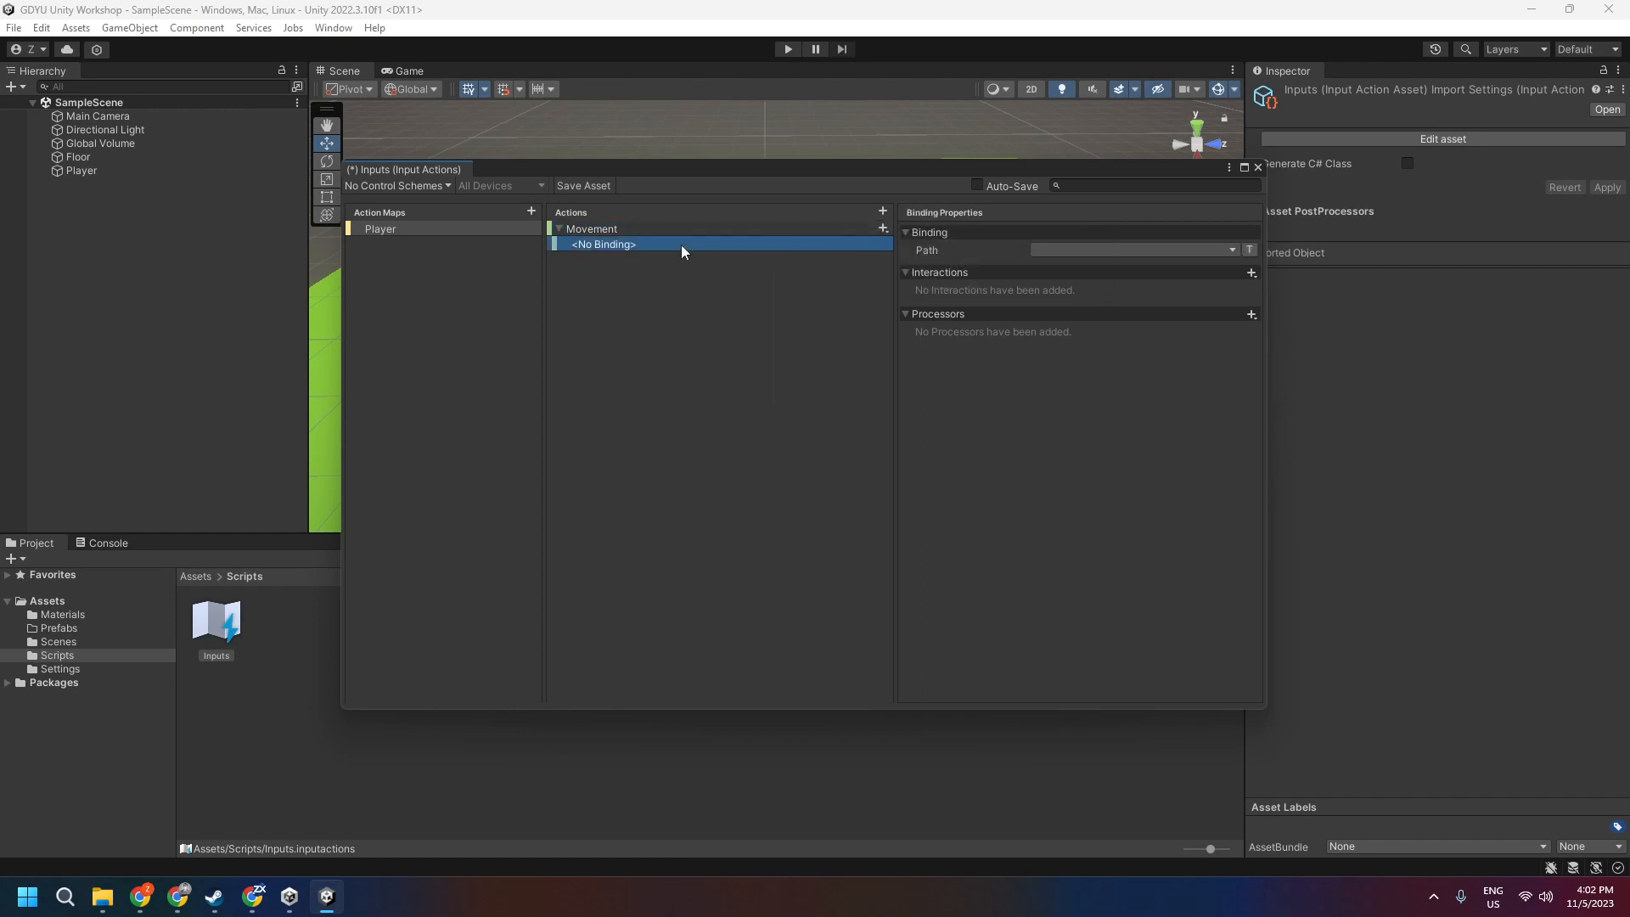
Set the Movement action's type to Value and its control type to Vector 2
{"action": "left_click", "coordinate": [674, 231]}
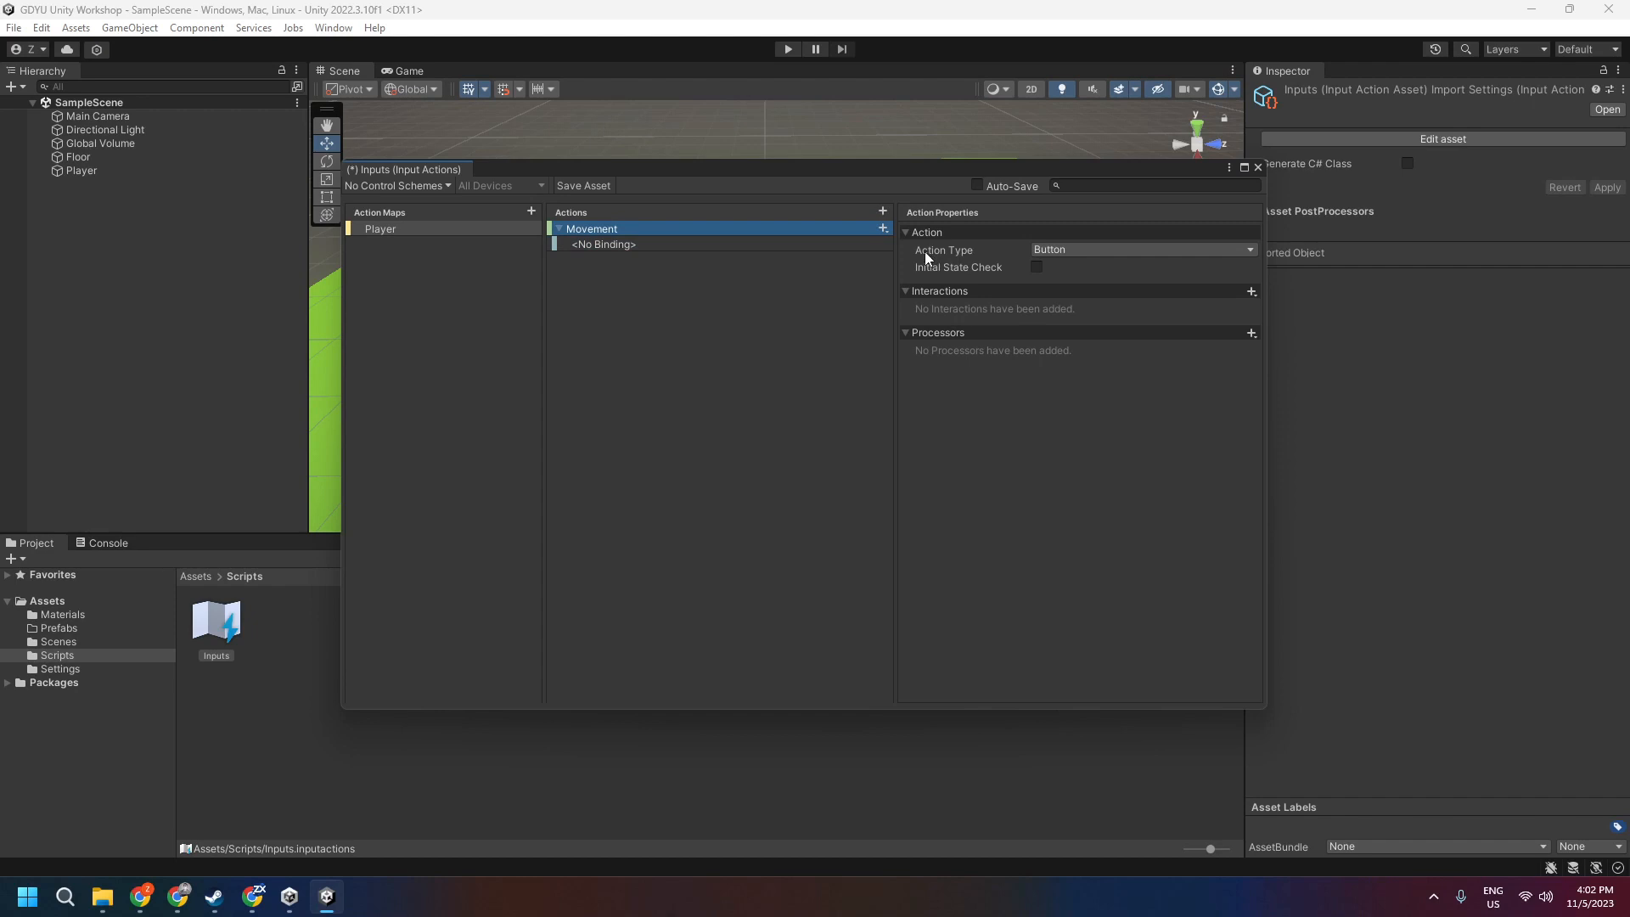
{"action": "left_click", "coordinate": [1060, 253]}
{"action": "left_click", "coordinate": [1075, 268]}
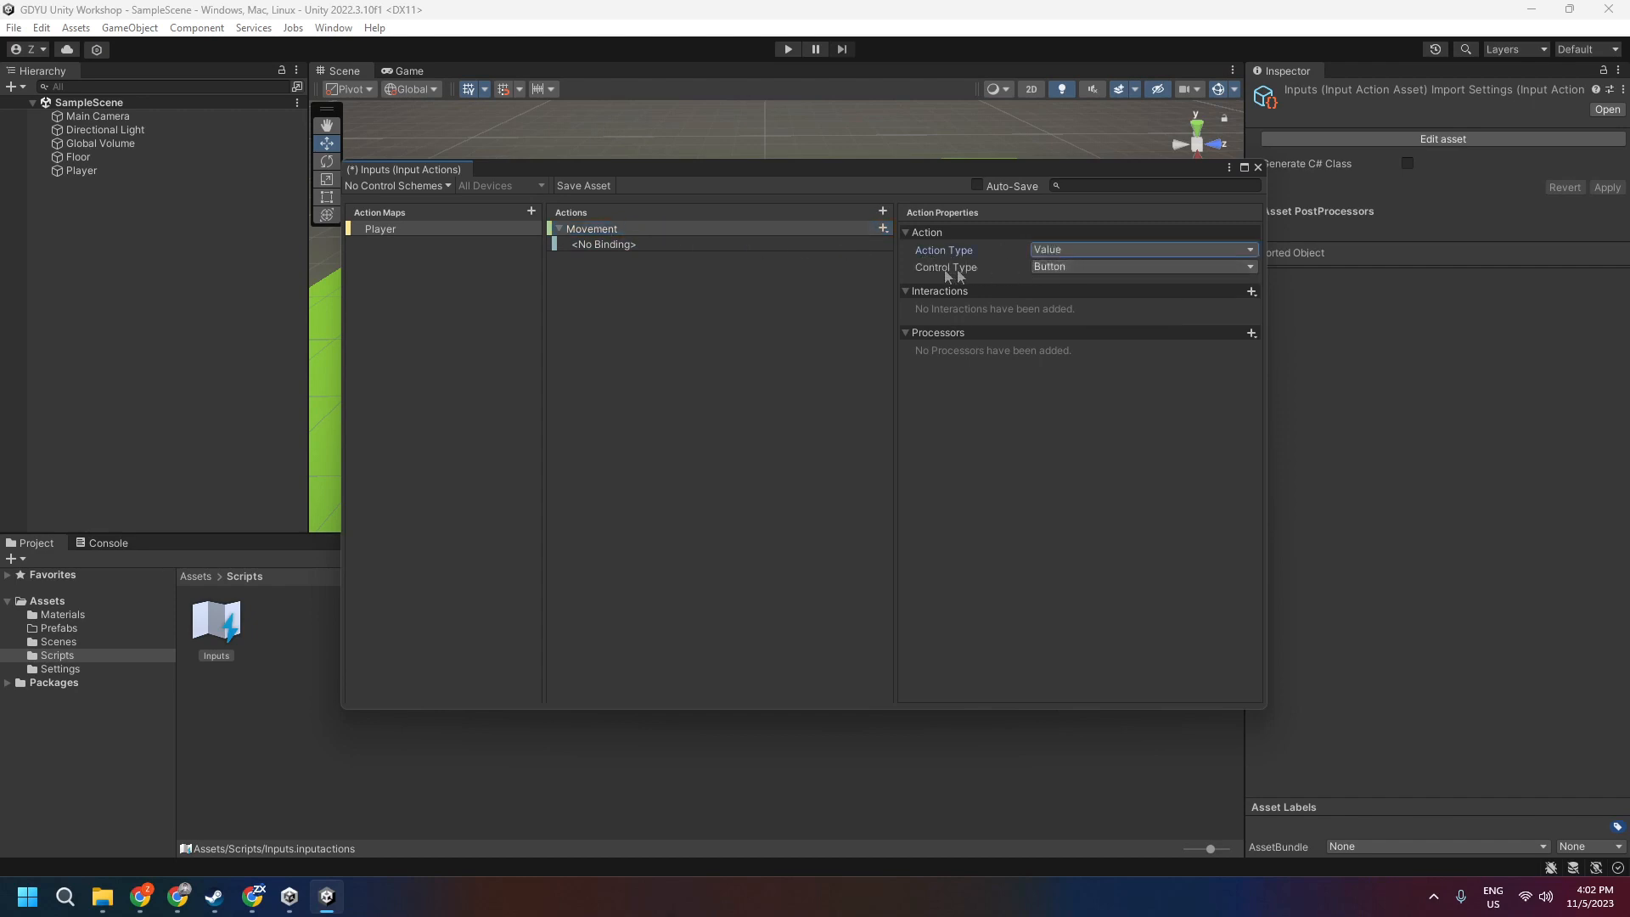
{"action": "left_click", "coordinate": [1051, 266]}
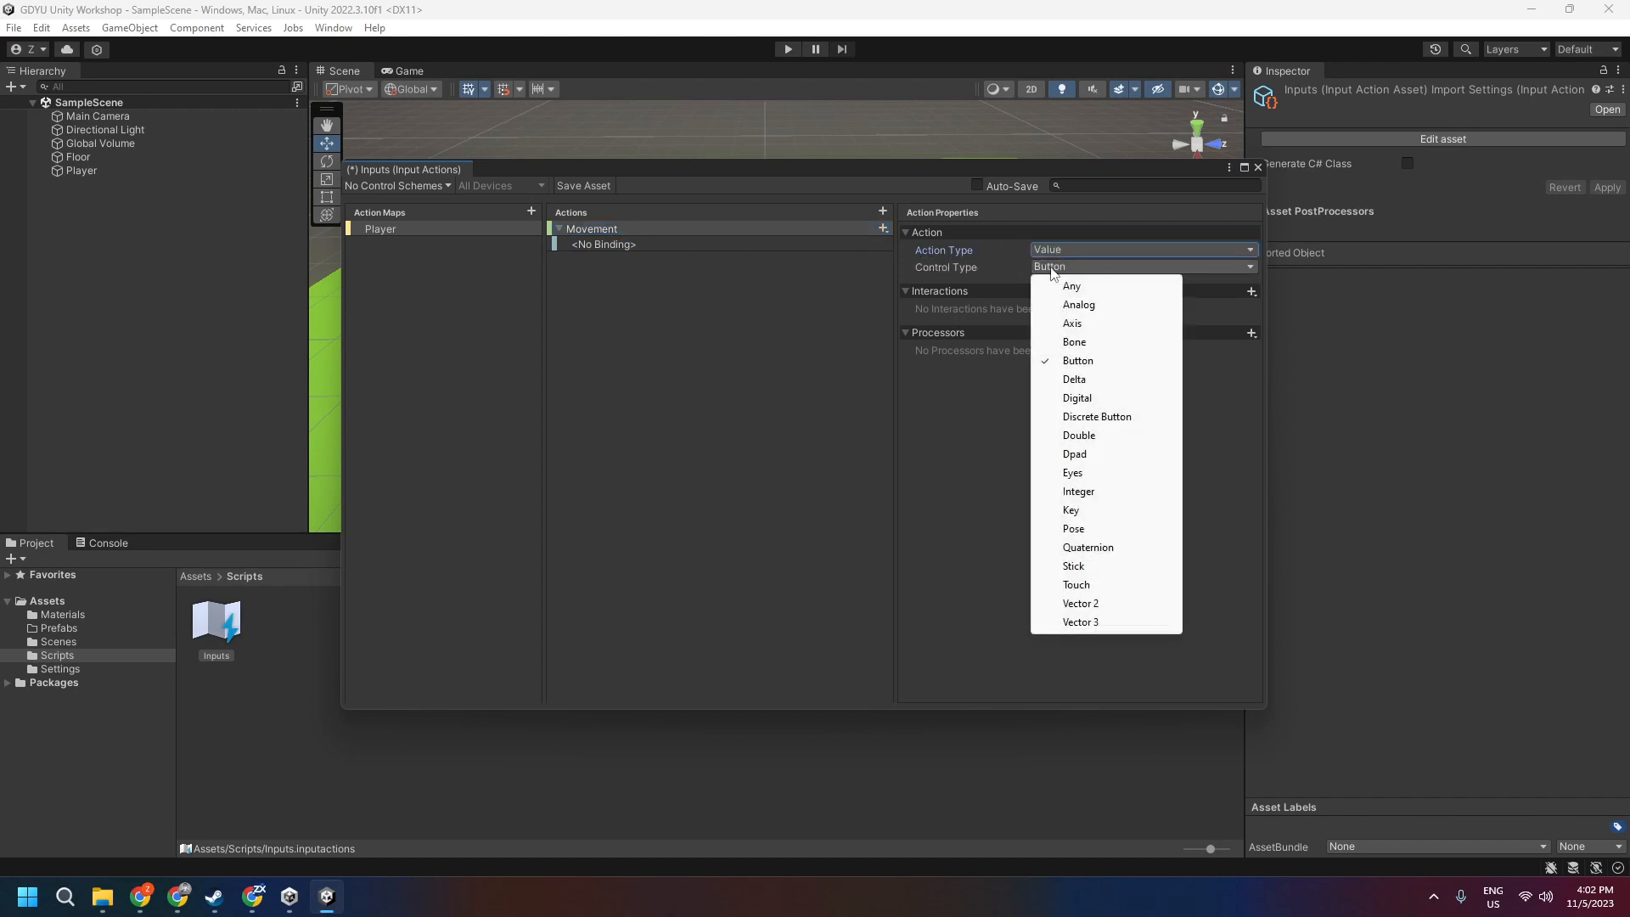
{"action": "left_click", "coordinate": [1071, 607]}
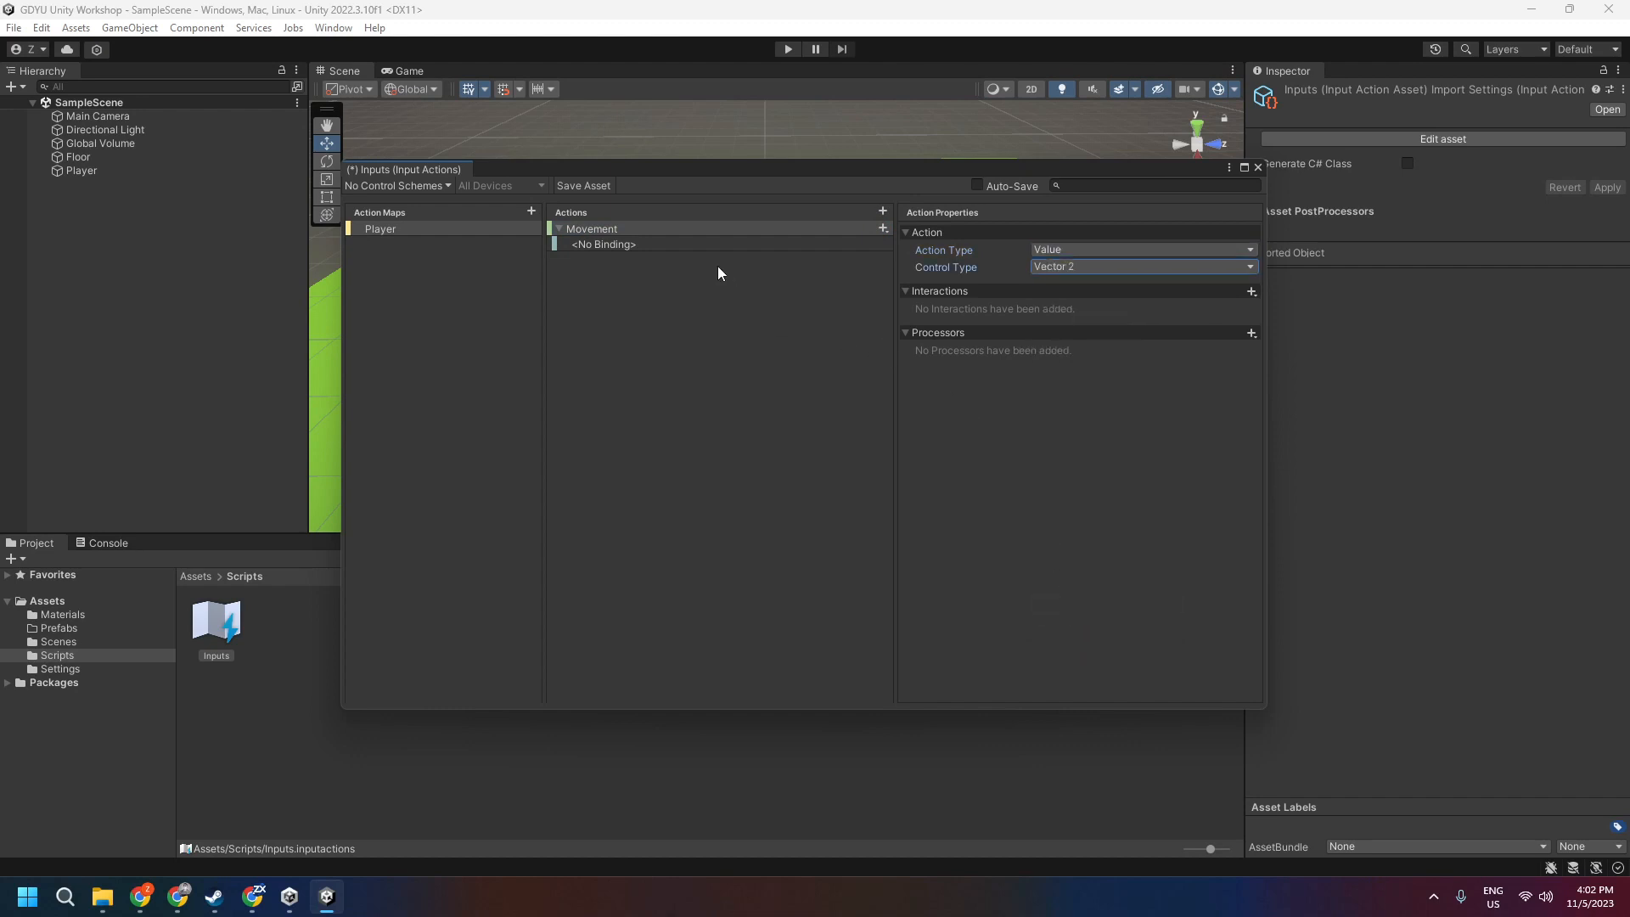
{"action": "left_click", "coordinate": [654, 245]}
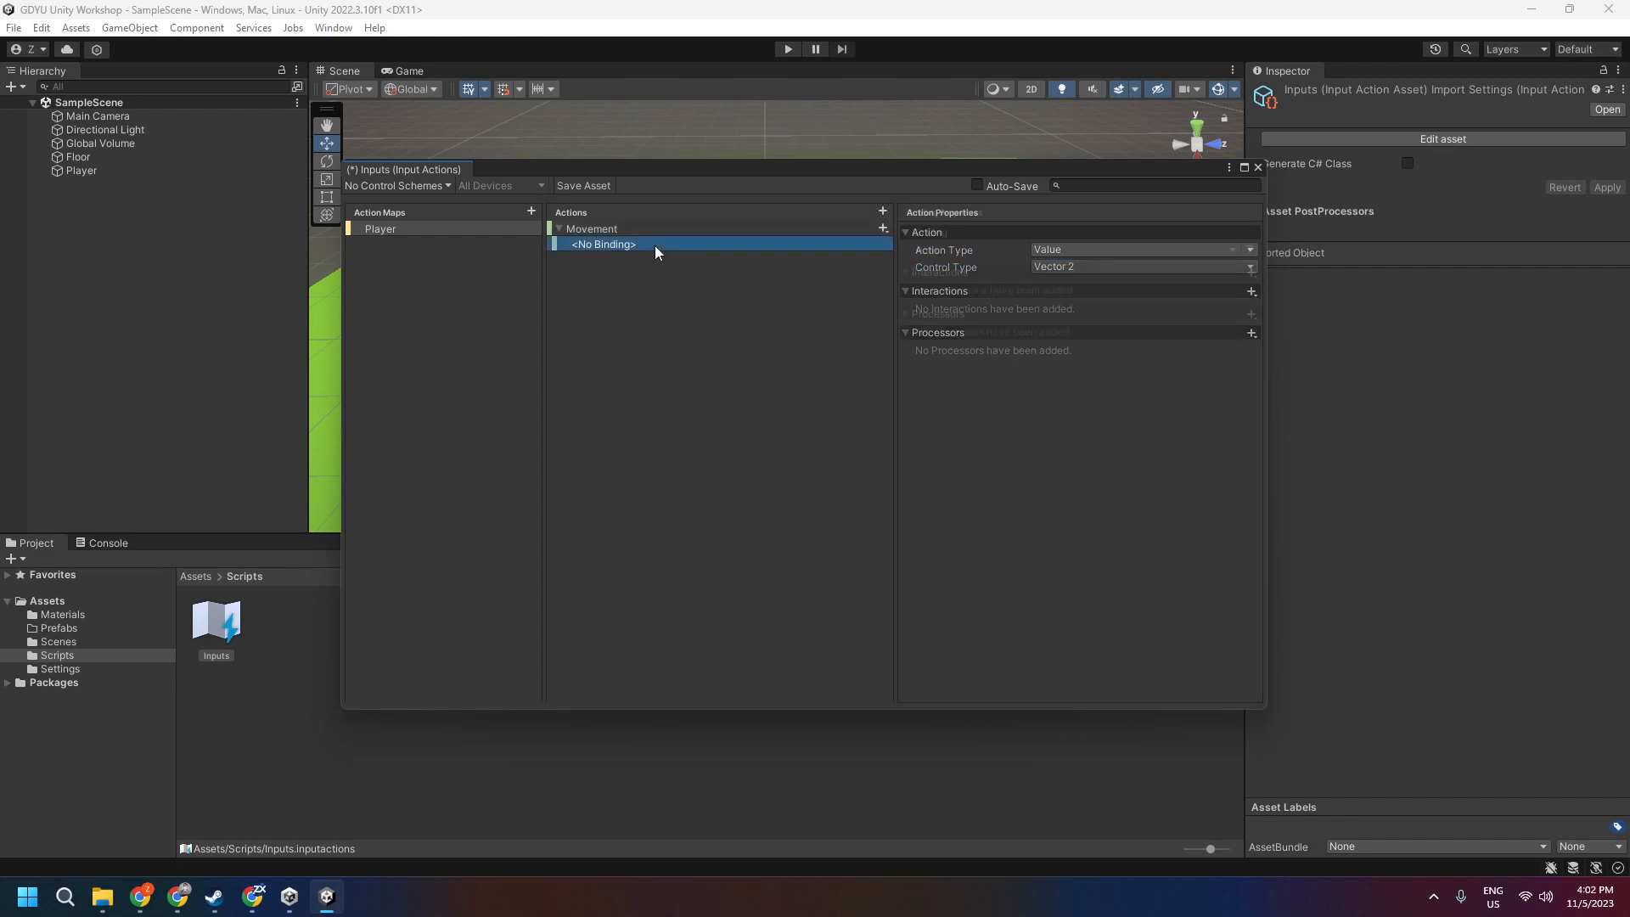
{"action": "right_click", "coordinate": [644, 243]}
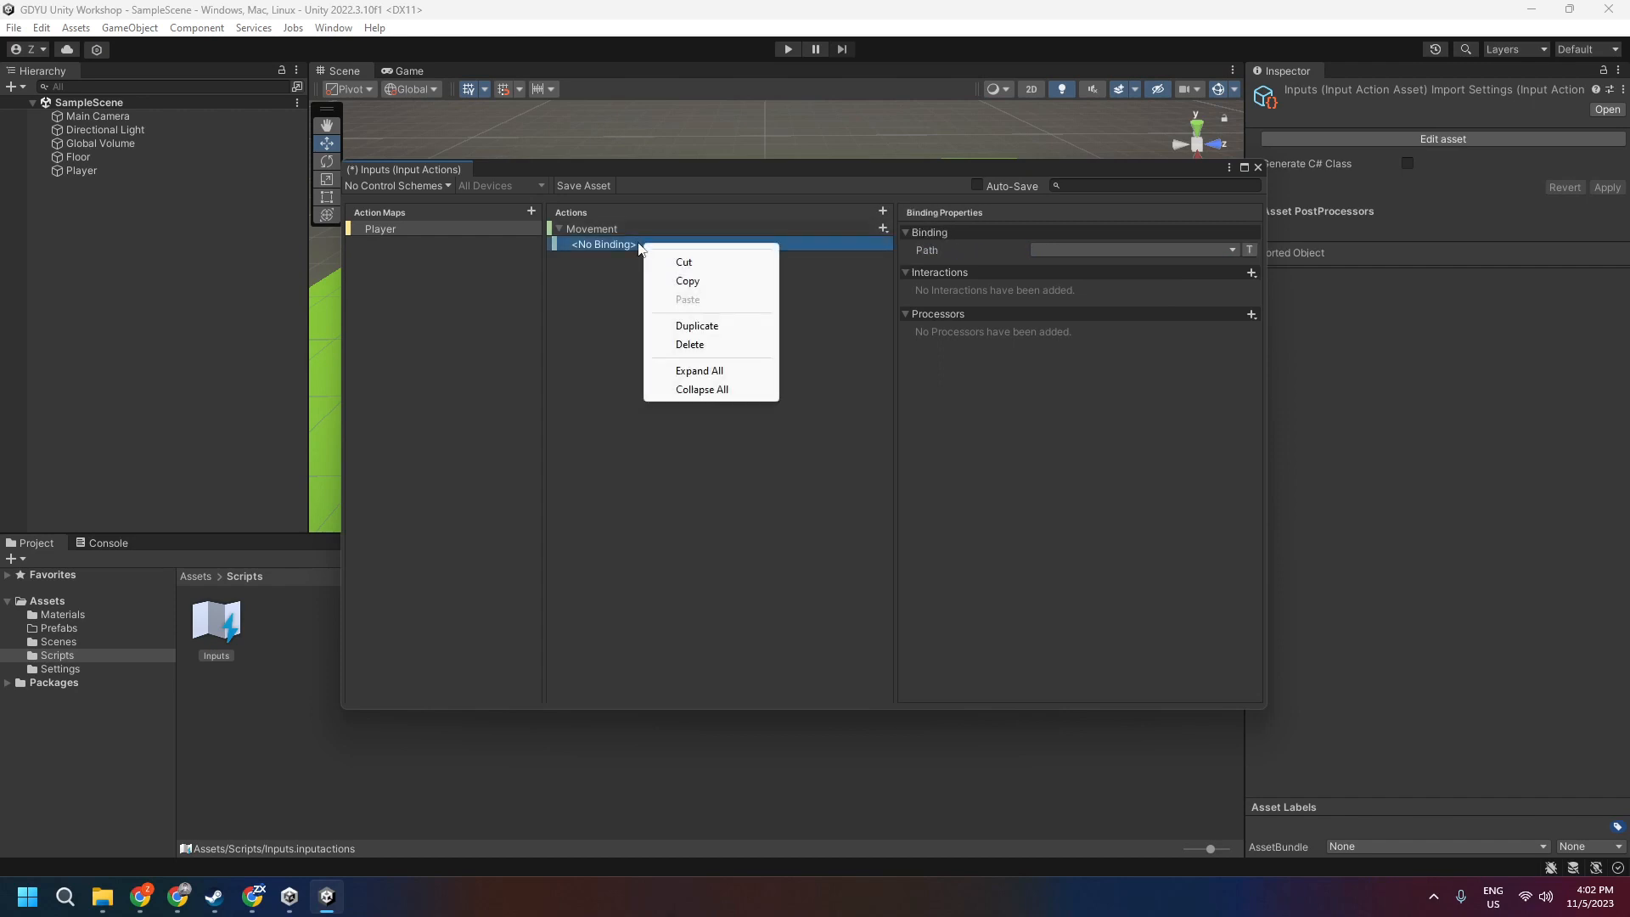
{"action": "left_click", "coordinate": [797, 232]}
{"action": "left_click", "coordinate": [882, 230]}
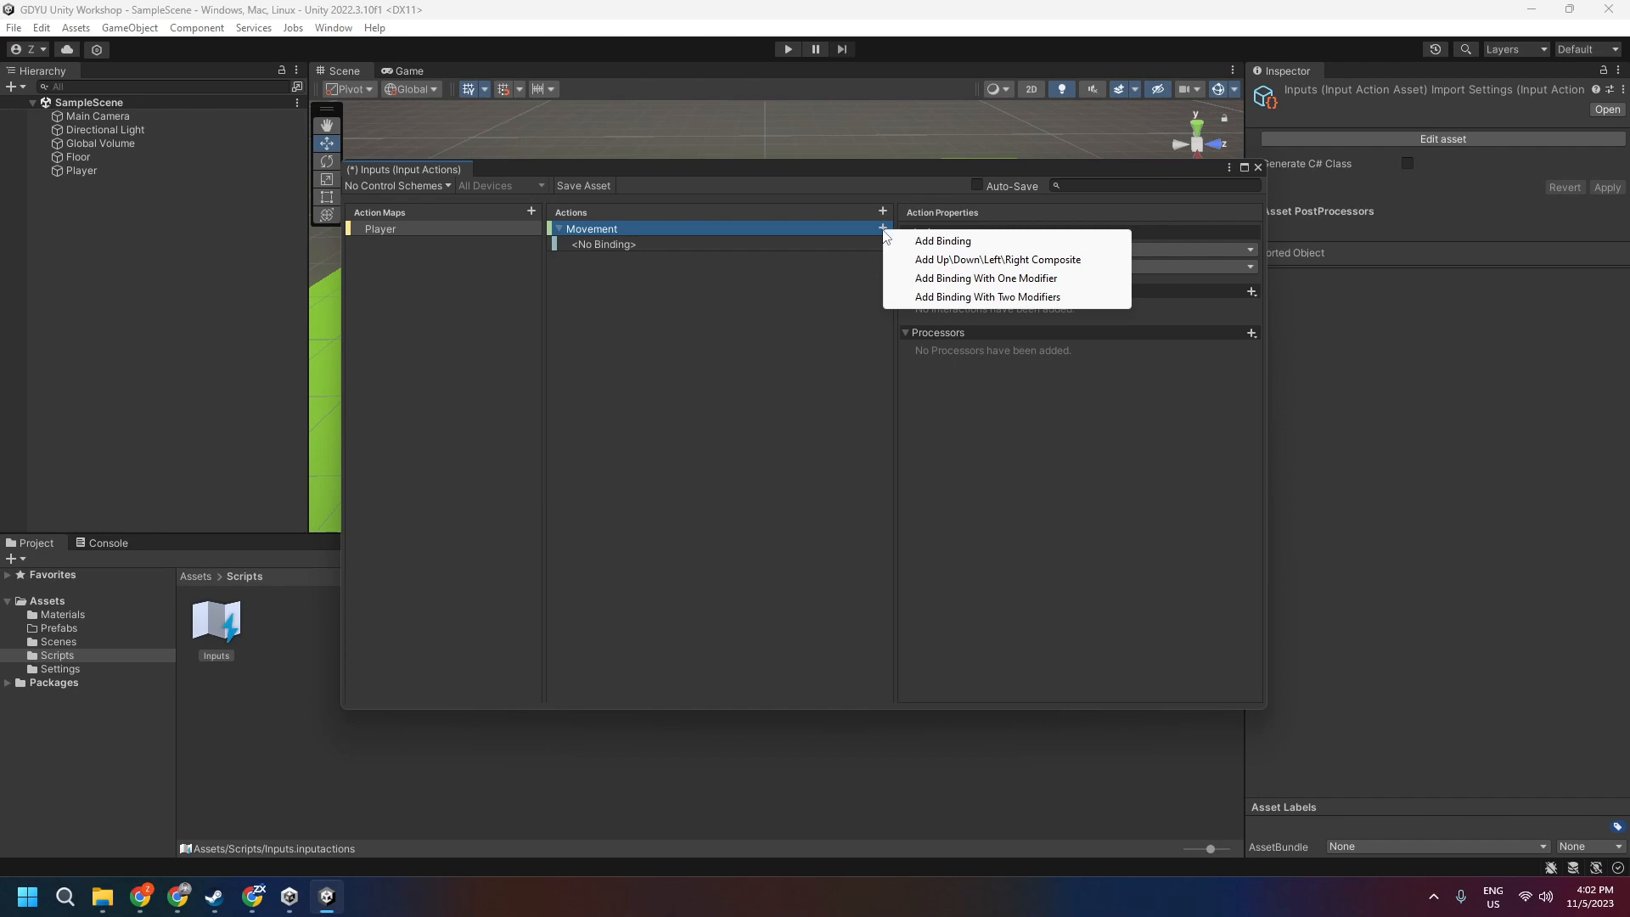
{"action": "left_click", "coordinate": [796, 301]}
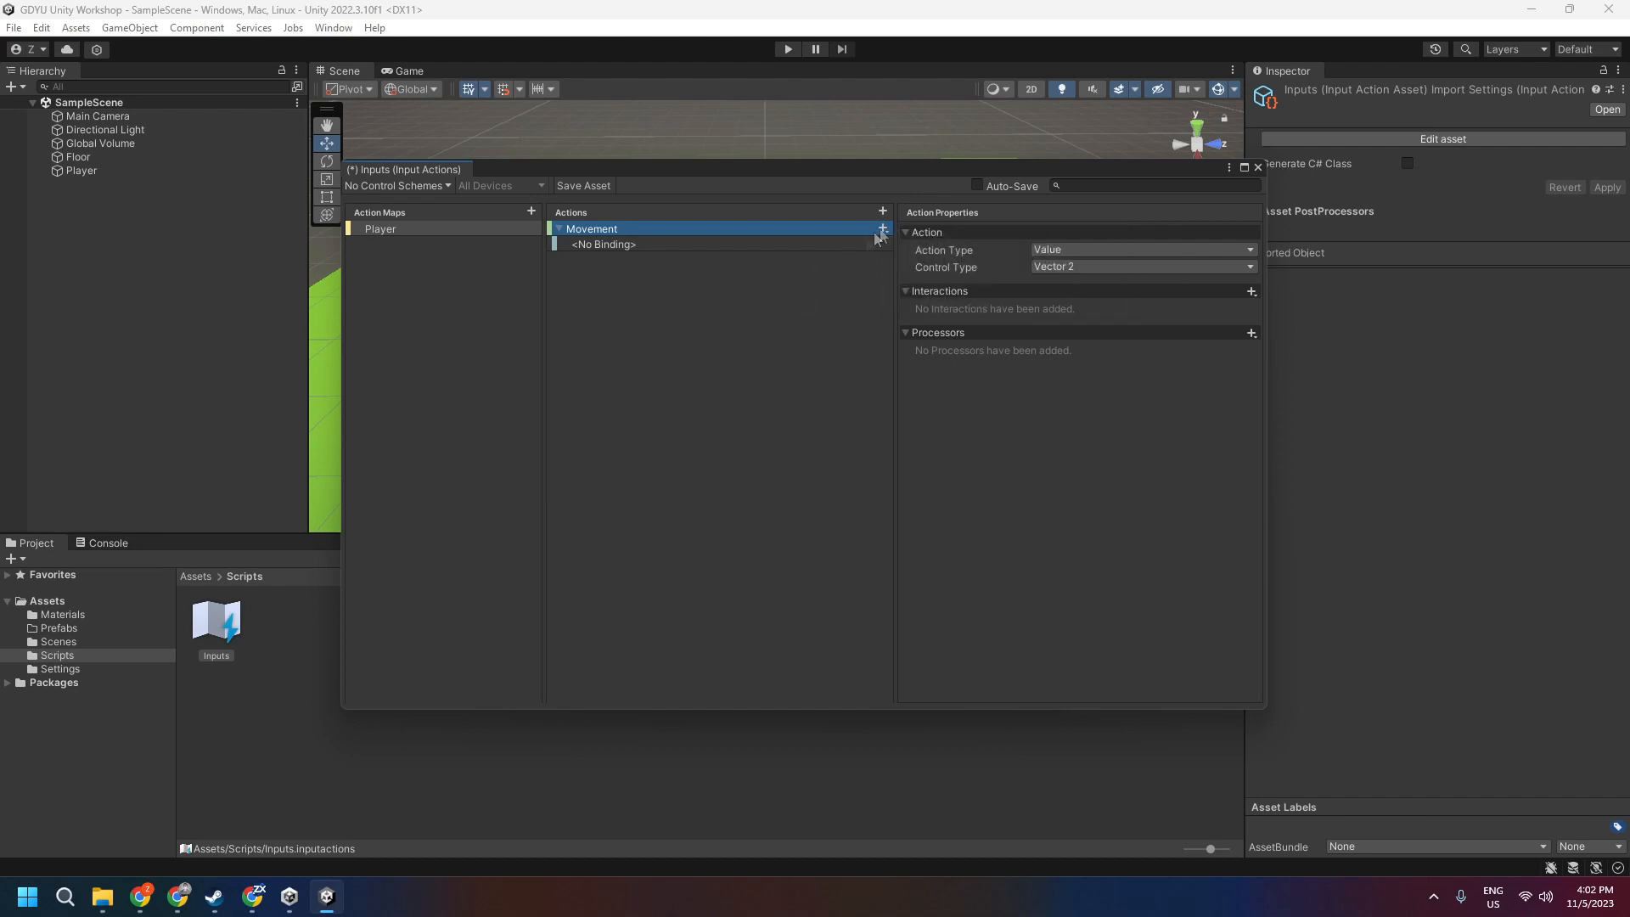
Add an Up\Down\Left\Right composite to the Movement action and delete the action's empty standalone binding
{"action": "left_click", "coordinate": [883, 229]}
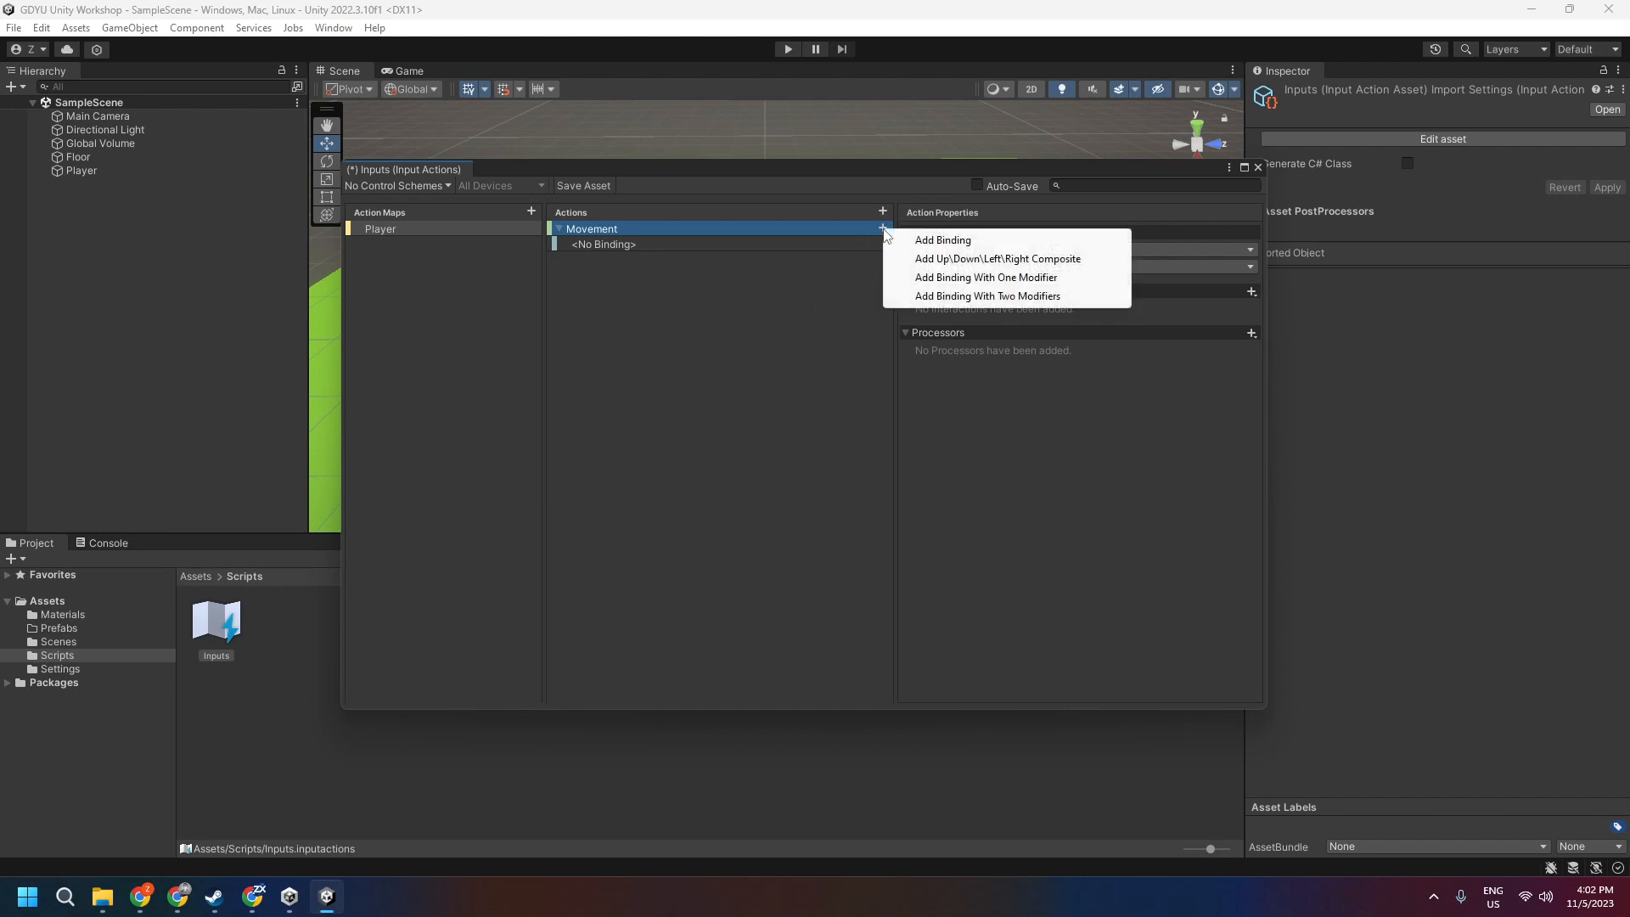
{"action": "left_click", "coordinate": [966, 264]}
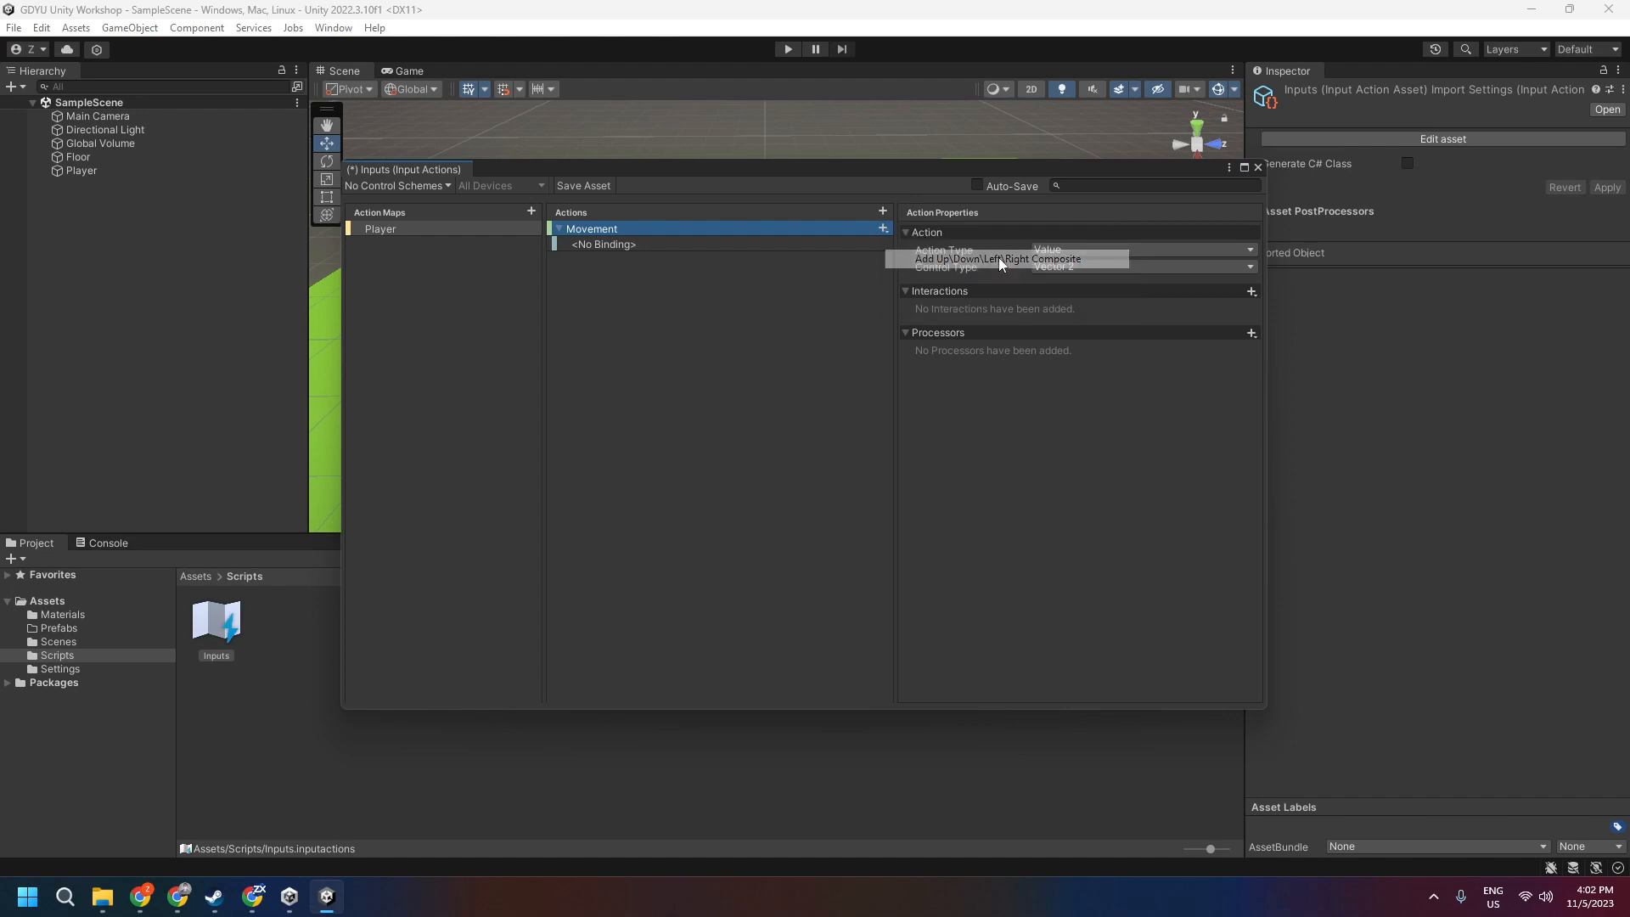
{"action": "left_click", "coordinate": [613, 245]}
{"action": "right_click", "coordinate": [594, 243]}
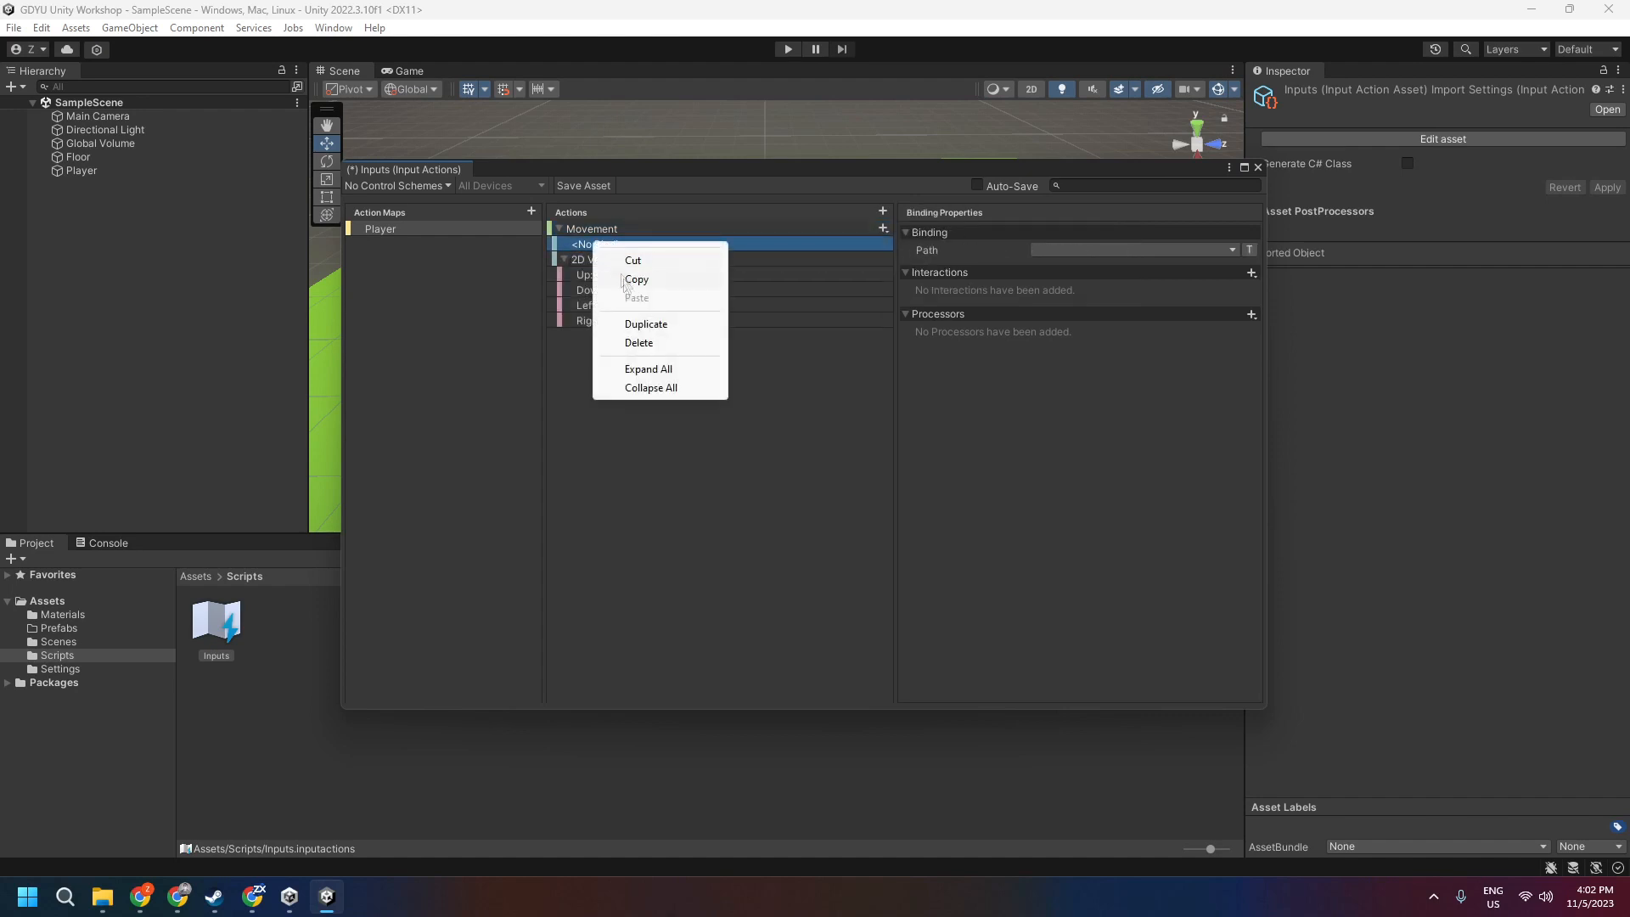
{"action": "left_click", "coordinate": [639, 343]}
Rename the Movement action's 2D Vector composite as WASD
{"action": "double_click", "coordinate": [764, 244]}
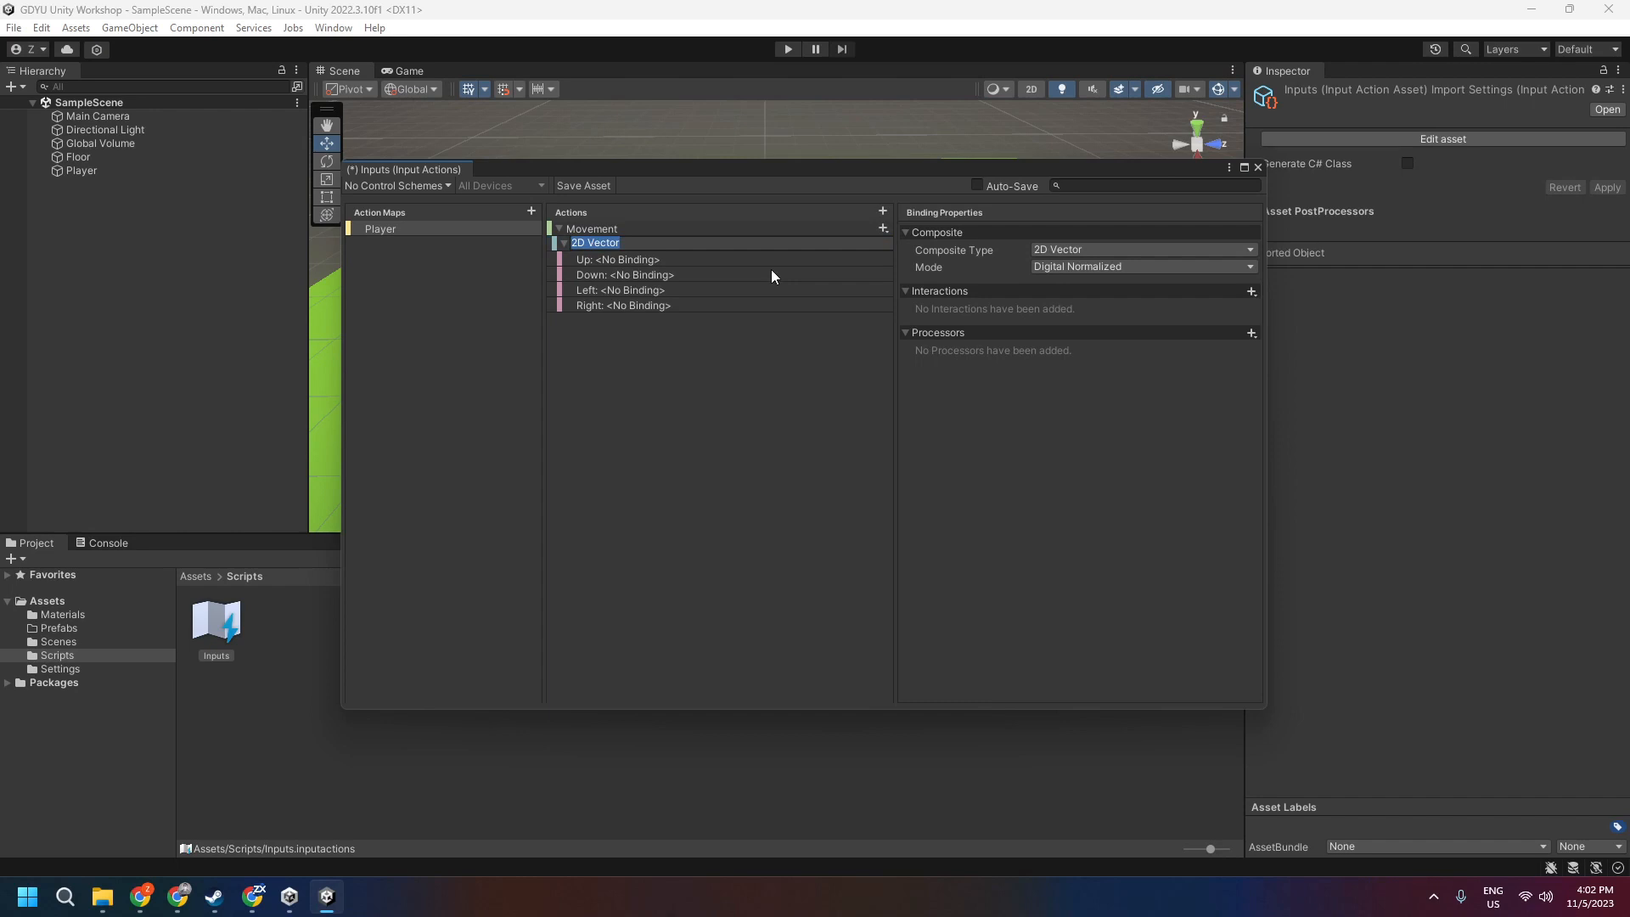
{"action": "type", "text": "WASD"}
{"action": "key", "text": "Return"}
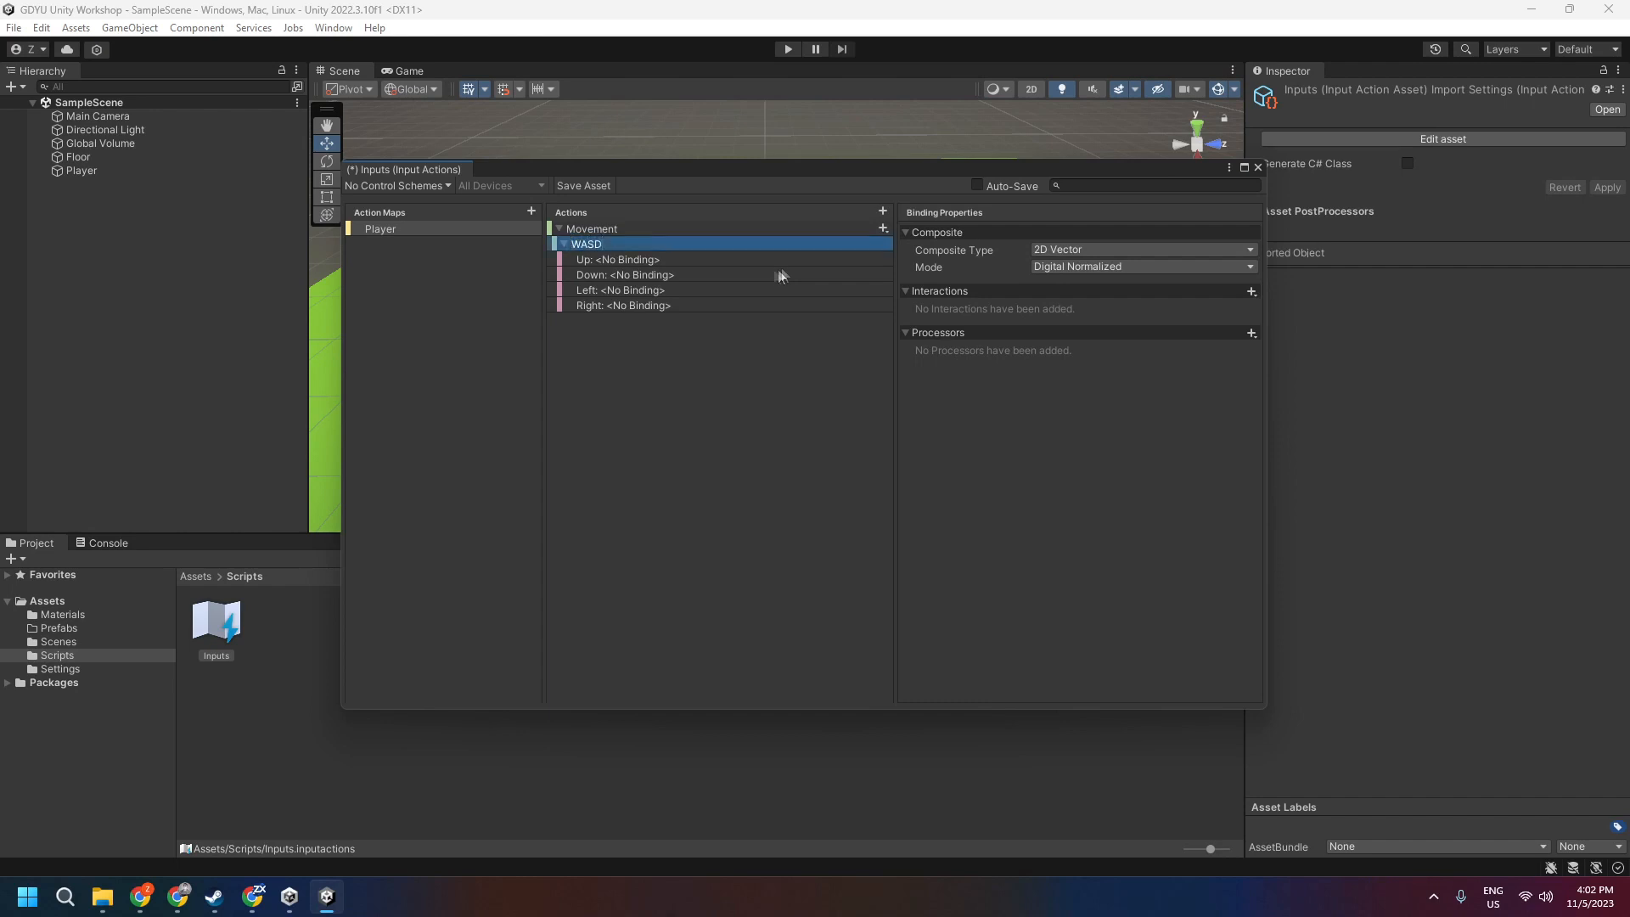
Bind the WASD composite's Up part to W [Keyboard] and its Down part to S [Keyboard]
{"action": "left_click", "coordinate": [618, 261]}
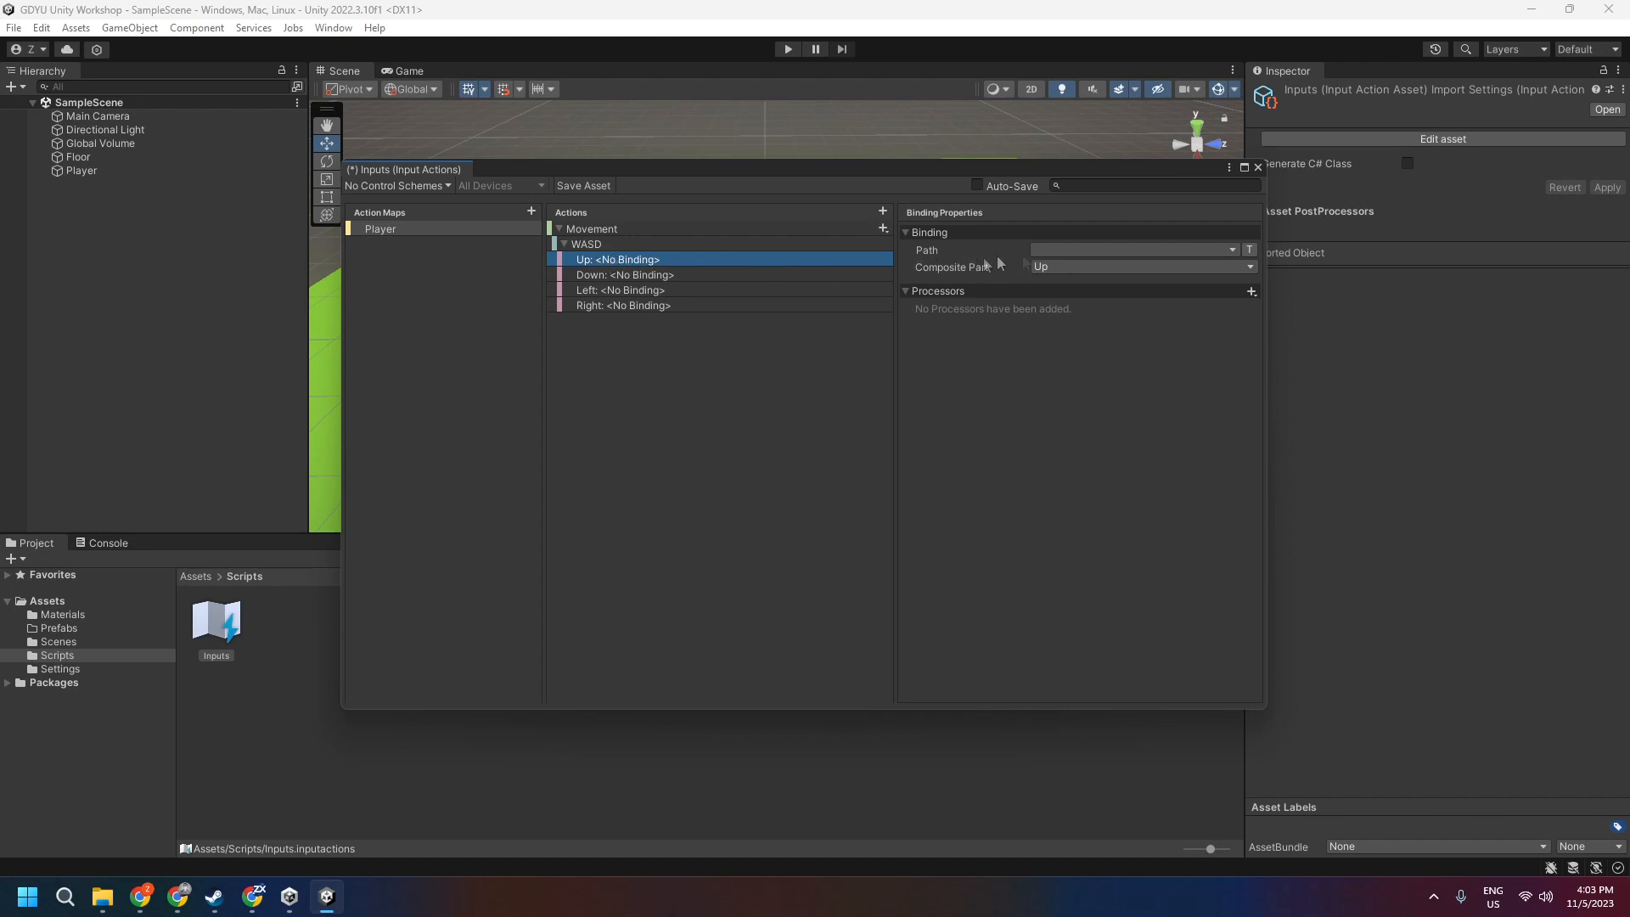
{"action": "left_click", "coordinate": [1082, 250]}
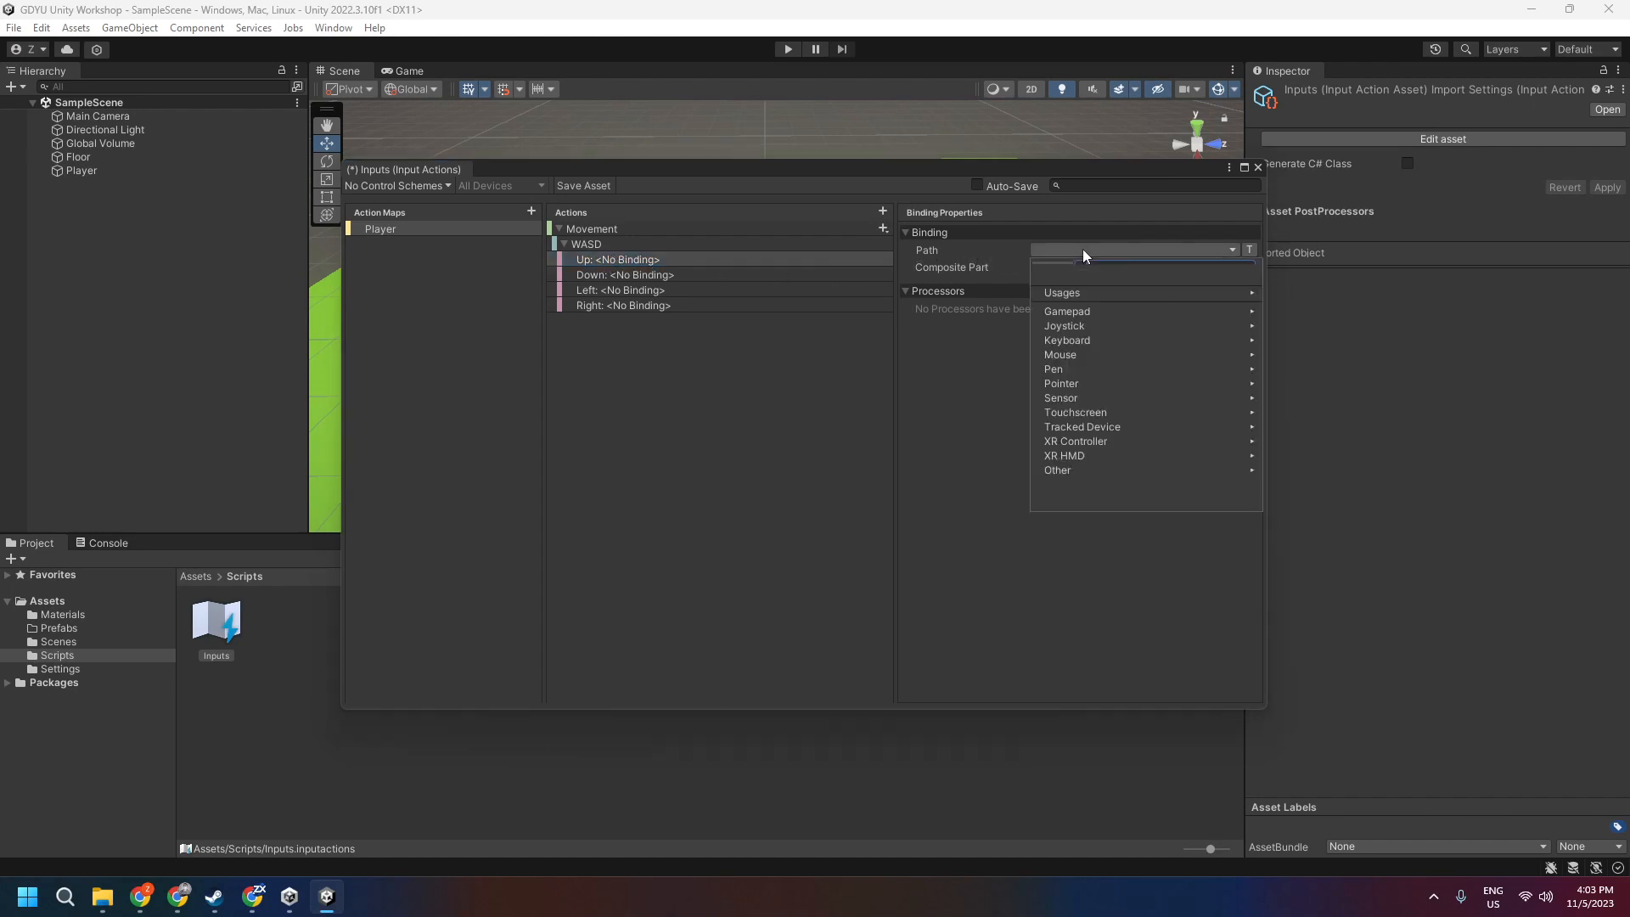
{"action": "type", "text": "w"}
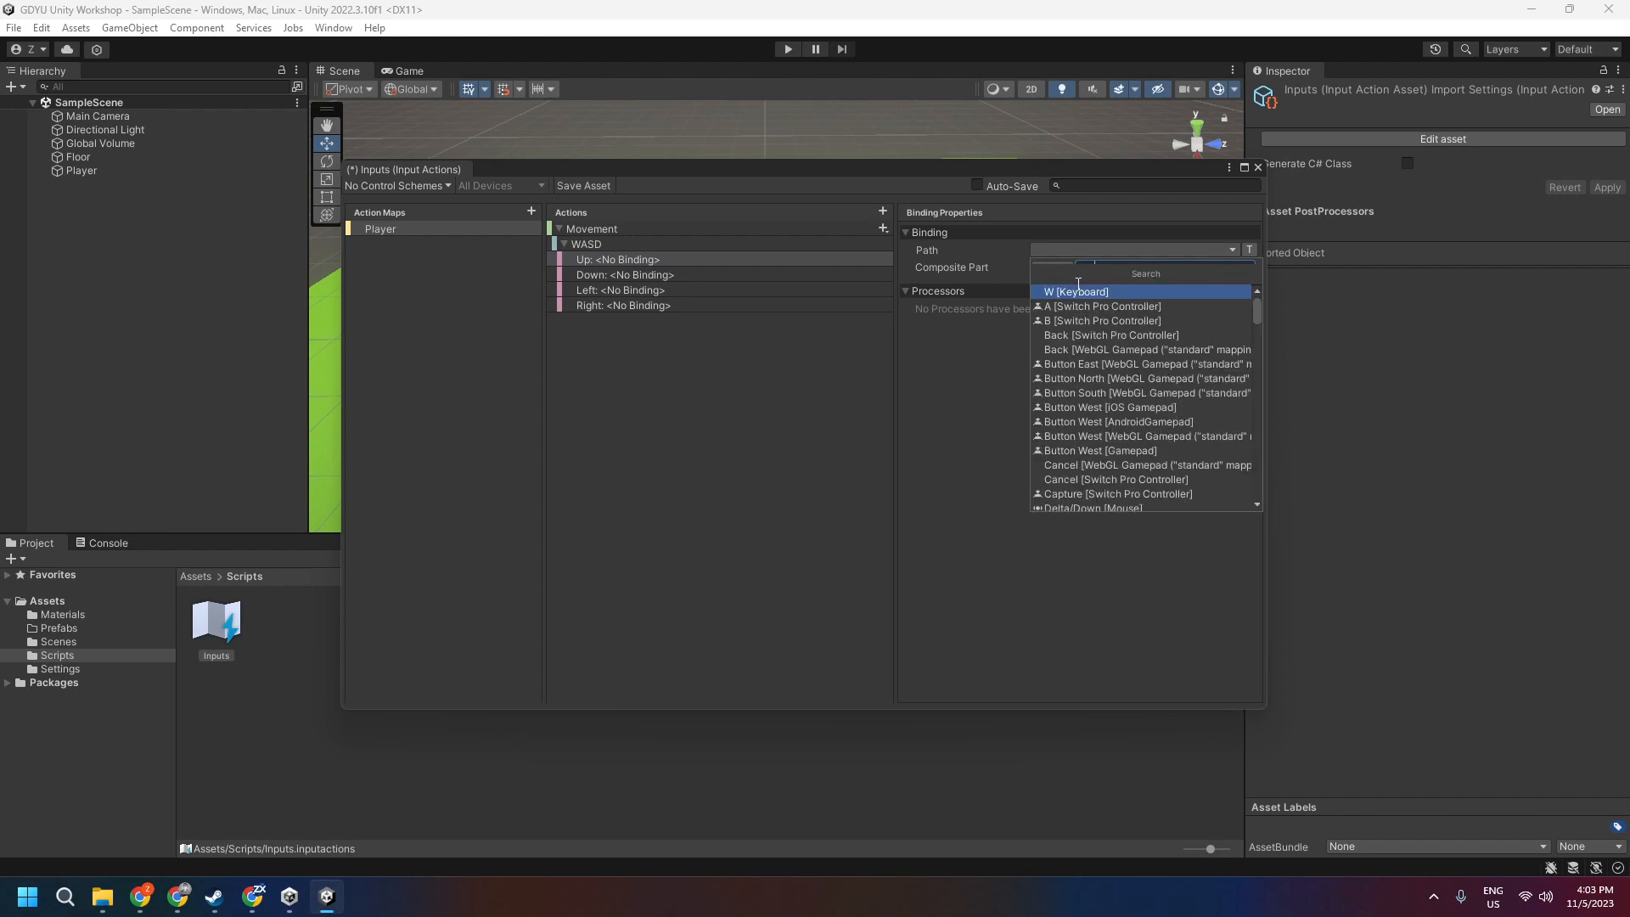
{"action": "left_click", "coordinate": [1068, 293]}
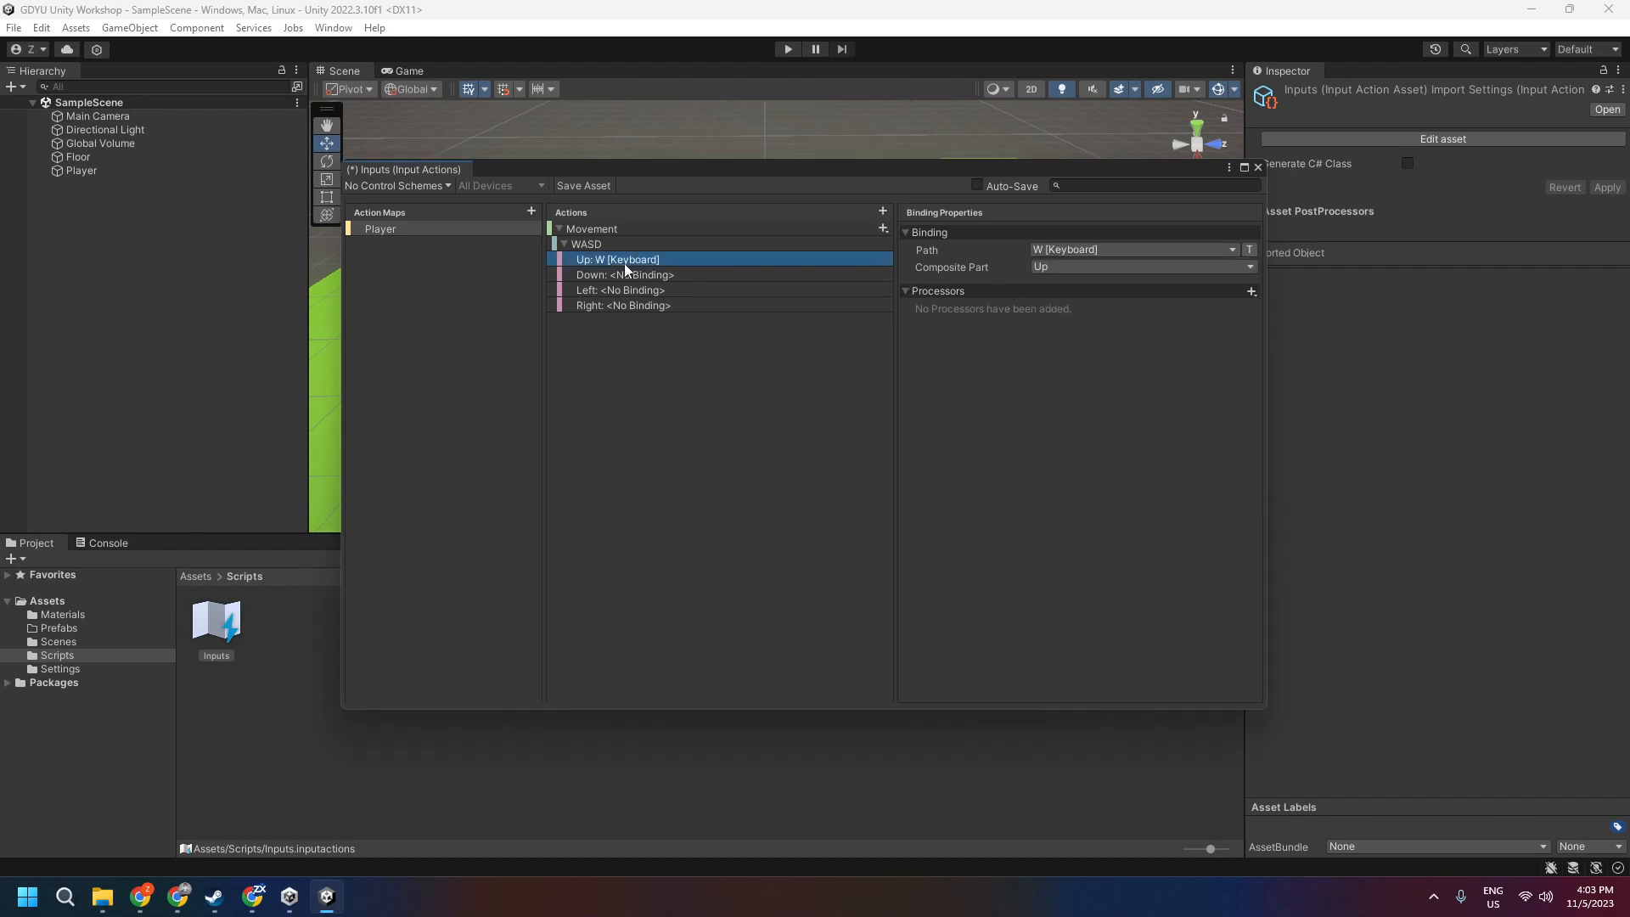
{"action": "left_click", "coordinate": [628, 275]}
{"action": "left_click", "coordinate": [1063, 251]}
{"action": "type", "text": "s"}
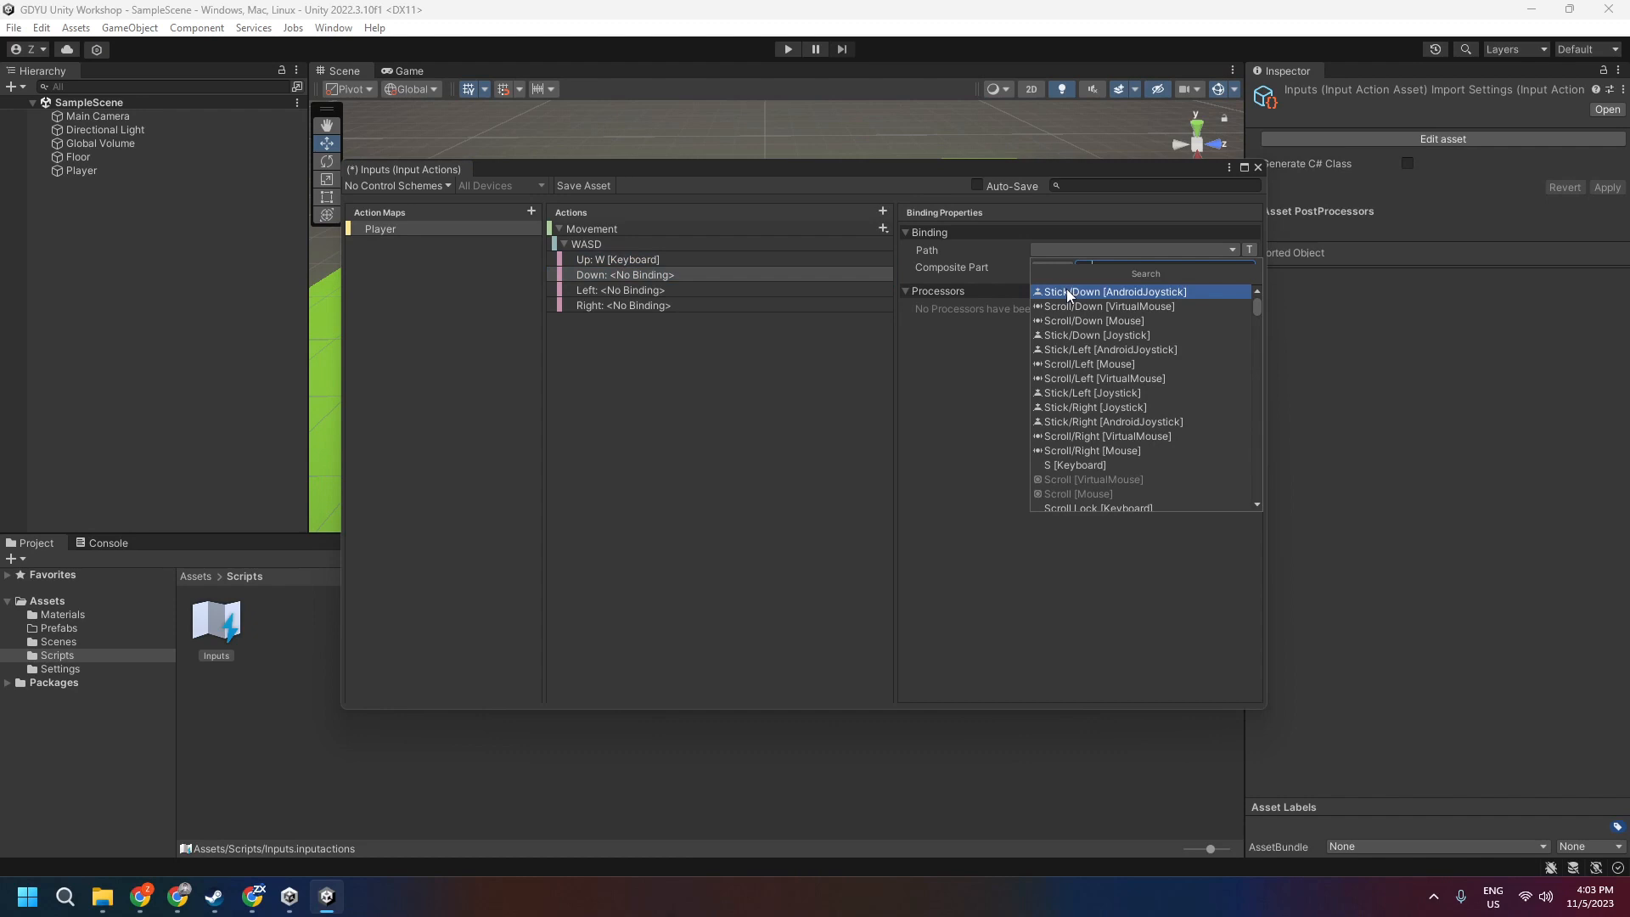
{"action": "left_click", "coordinate": [1062, 465]}
Bind the WASD composite's Left part to A [Keyboard] and its Right part to D [Keyboard]
{"action": "left_click", "coordinate": [586, 290]}
{"action": "left_click", "coordinate": [1088, 250]}
{"action": "type", "text": "a"}
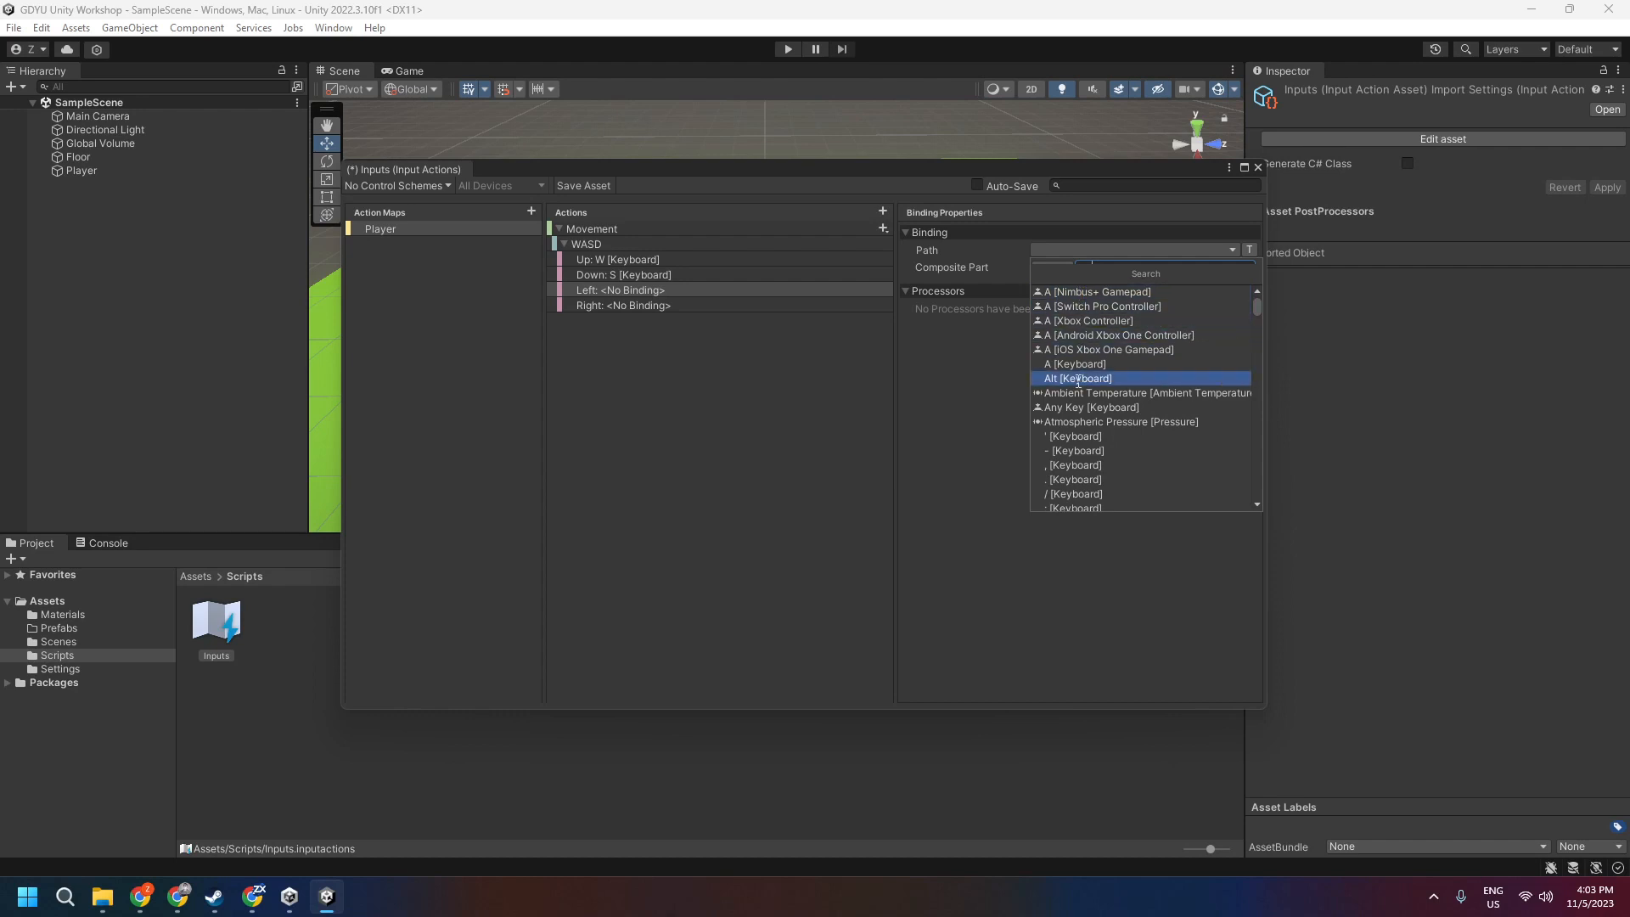
{"action": "left_click", "coordinate": [1076, 364]}
{"action": "left_click", "coordinate": [712, 304]}
{"action": "left_click", "coordinate": [1083, 251]}
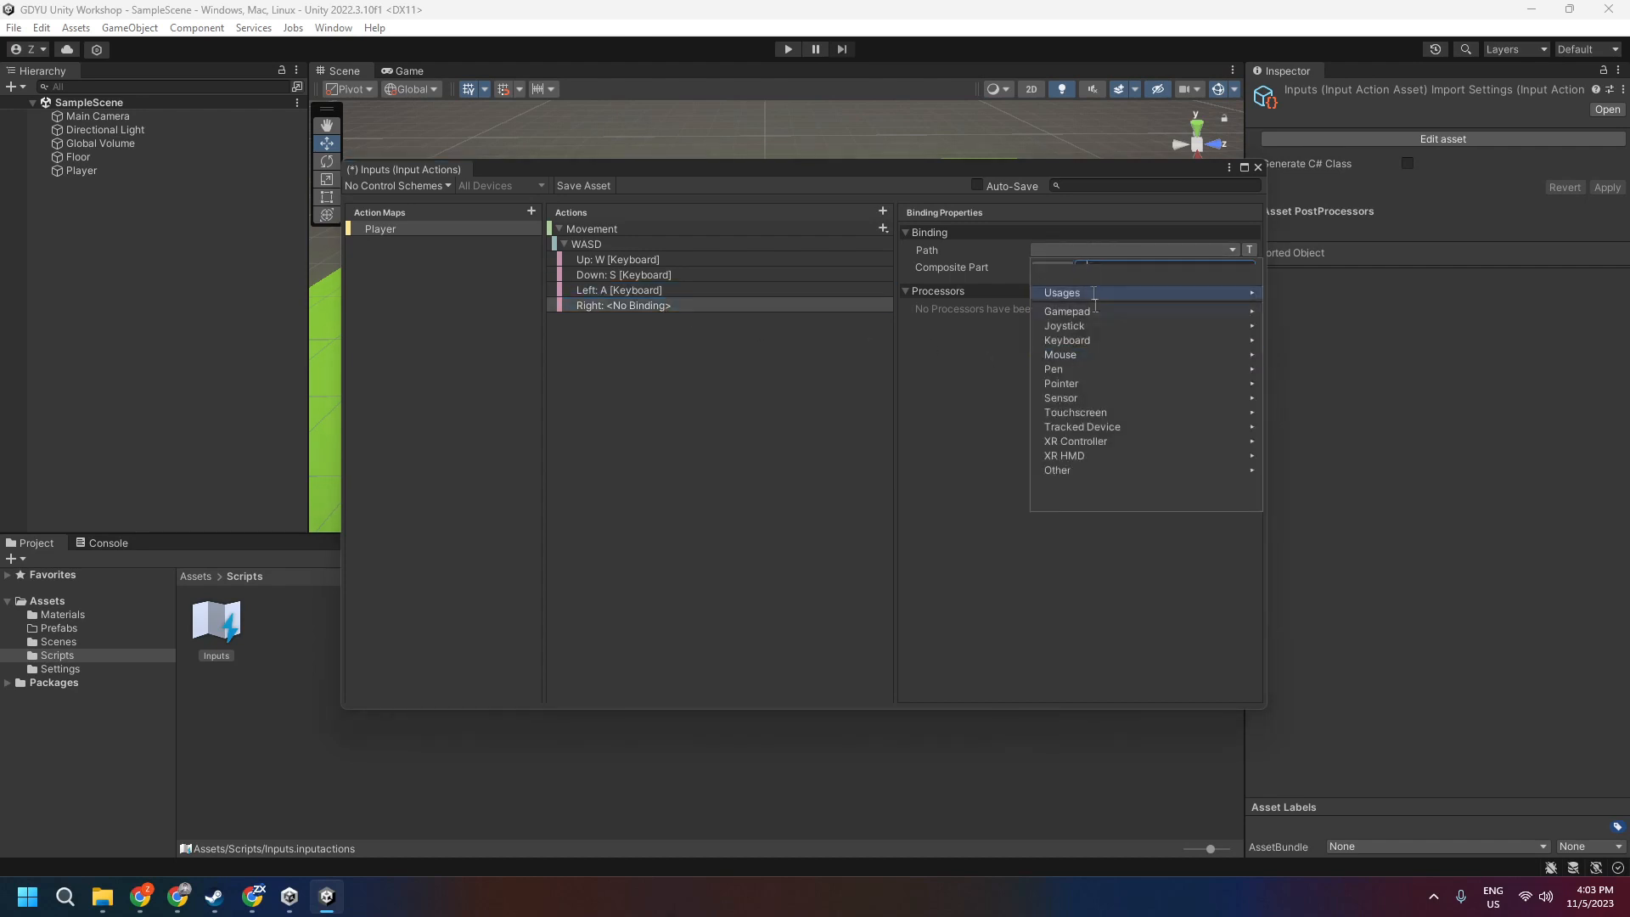
{"action": "type", "text": "d"}
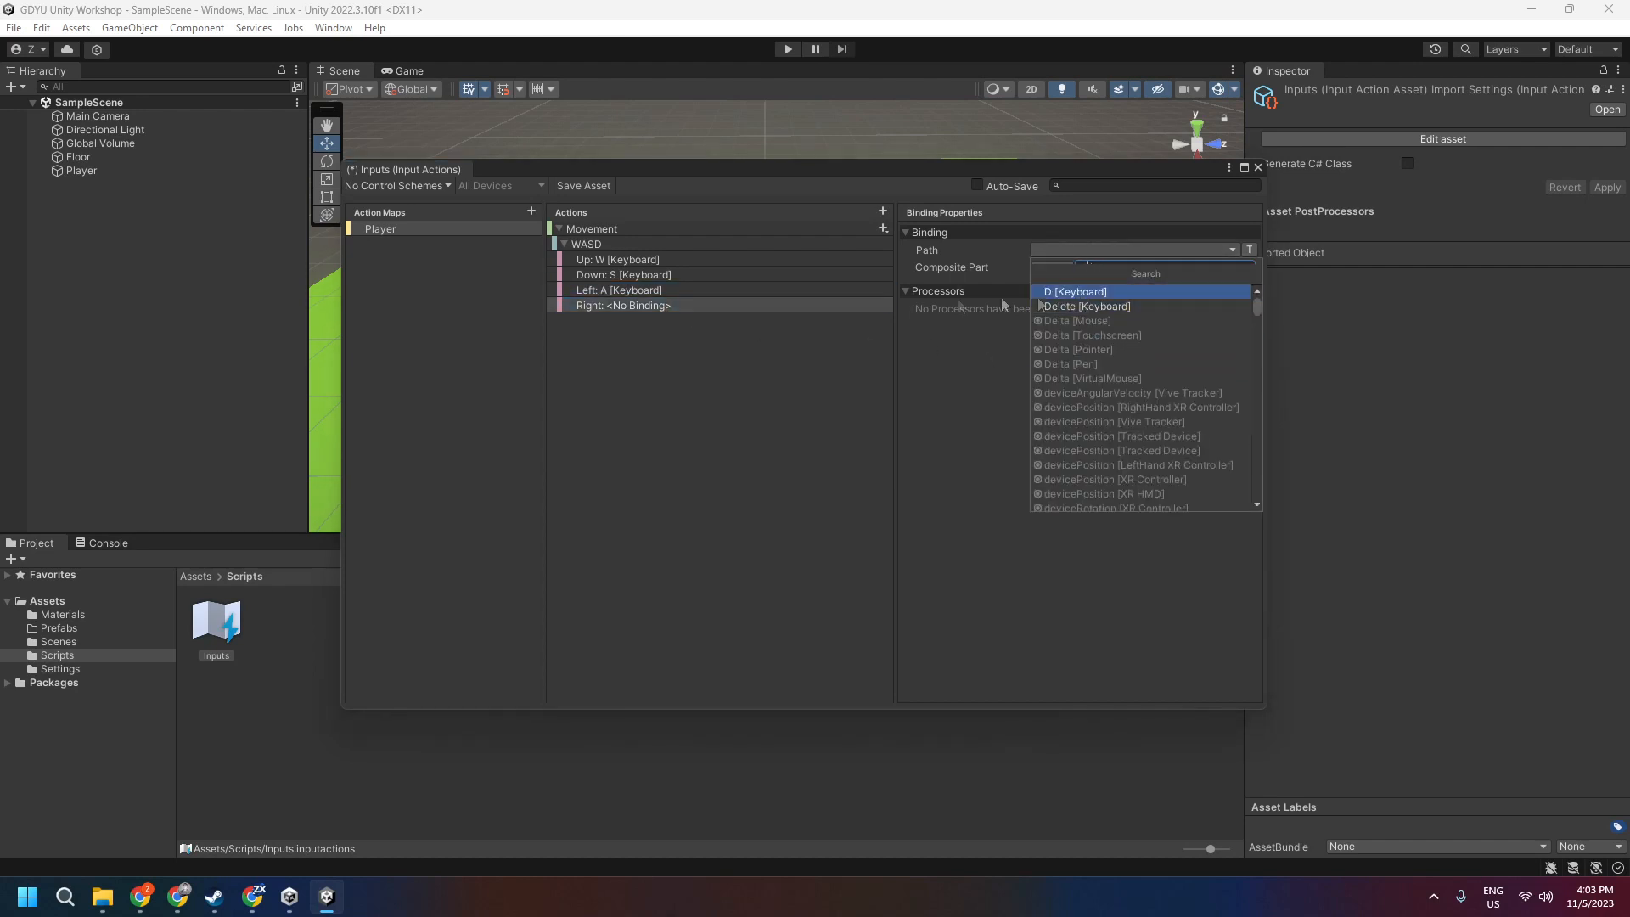
{"action": "left_click", "coordinate": [1082, 291]}
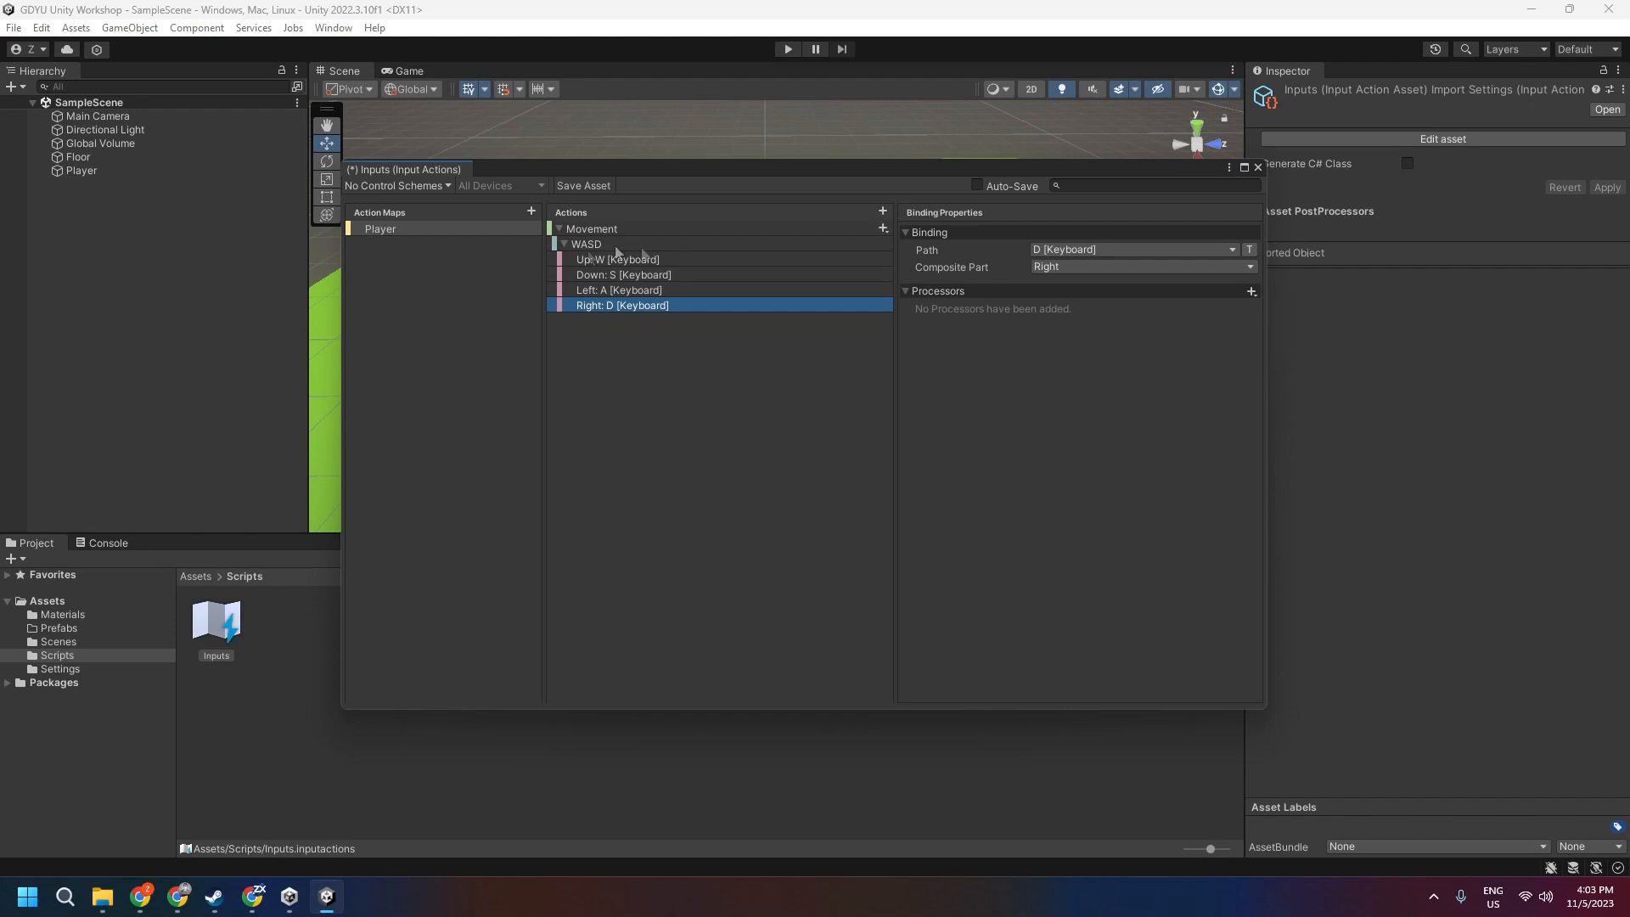
Save and close the Inputs action asset, and apply Generate C# Class in its import settings
{"action": "left_click", "coordinate": [577, 185]}
{"action": "left_click", "coordinate": [1257, 168]}
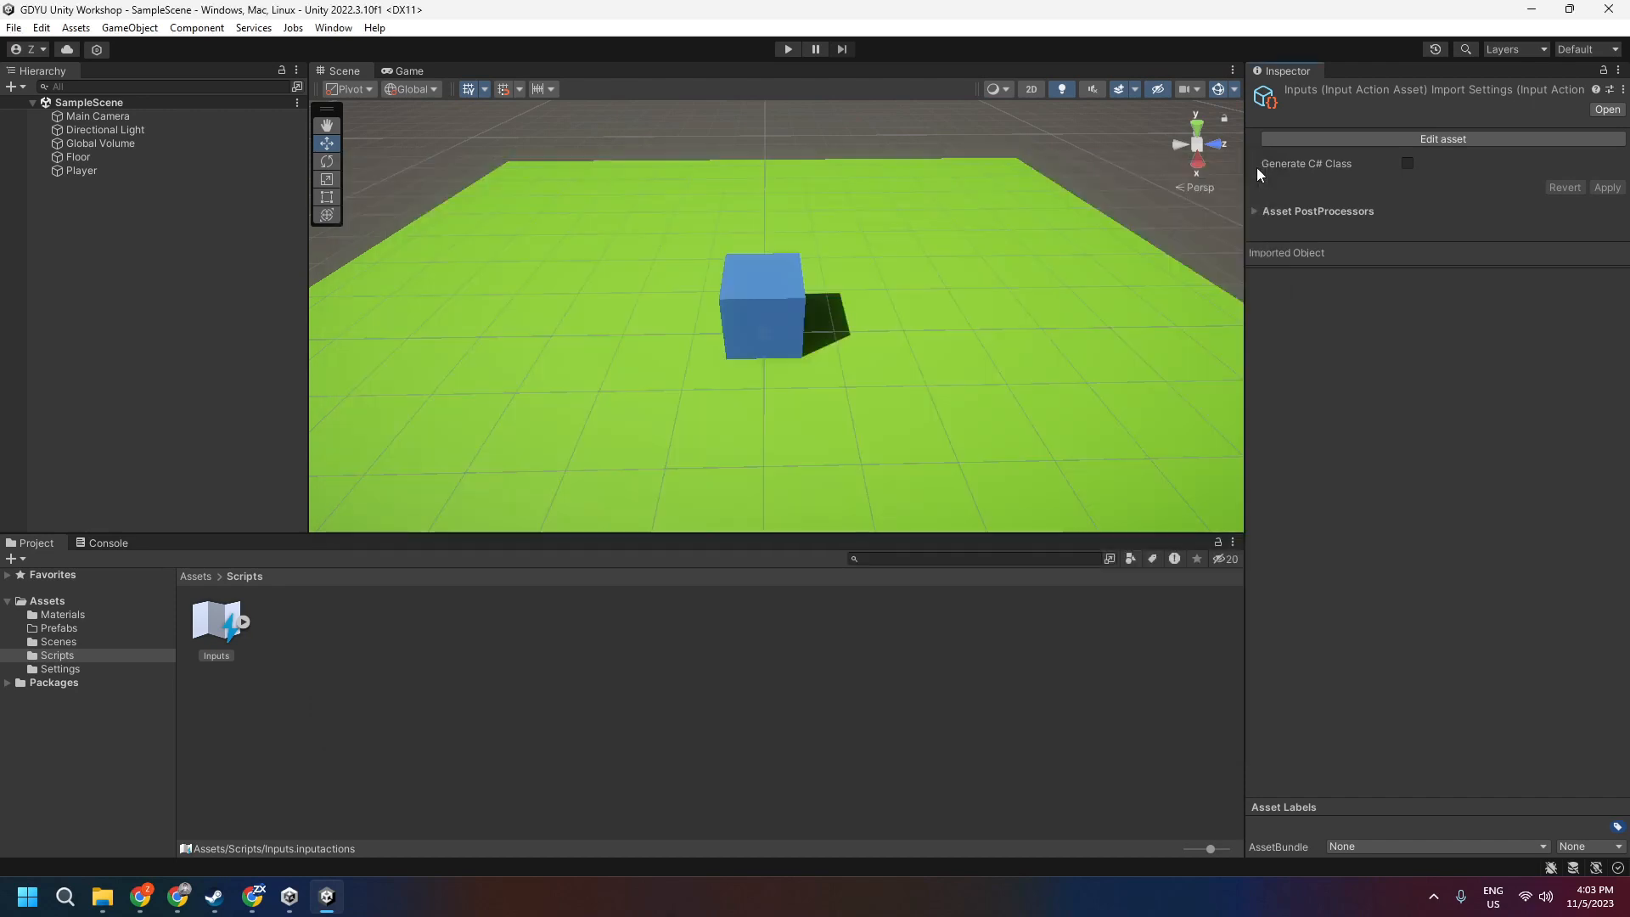
{"action": "left_click", "coordinate": [201, 624]}
{"action": "left_click", "coordinate": [1407, 163]}
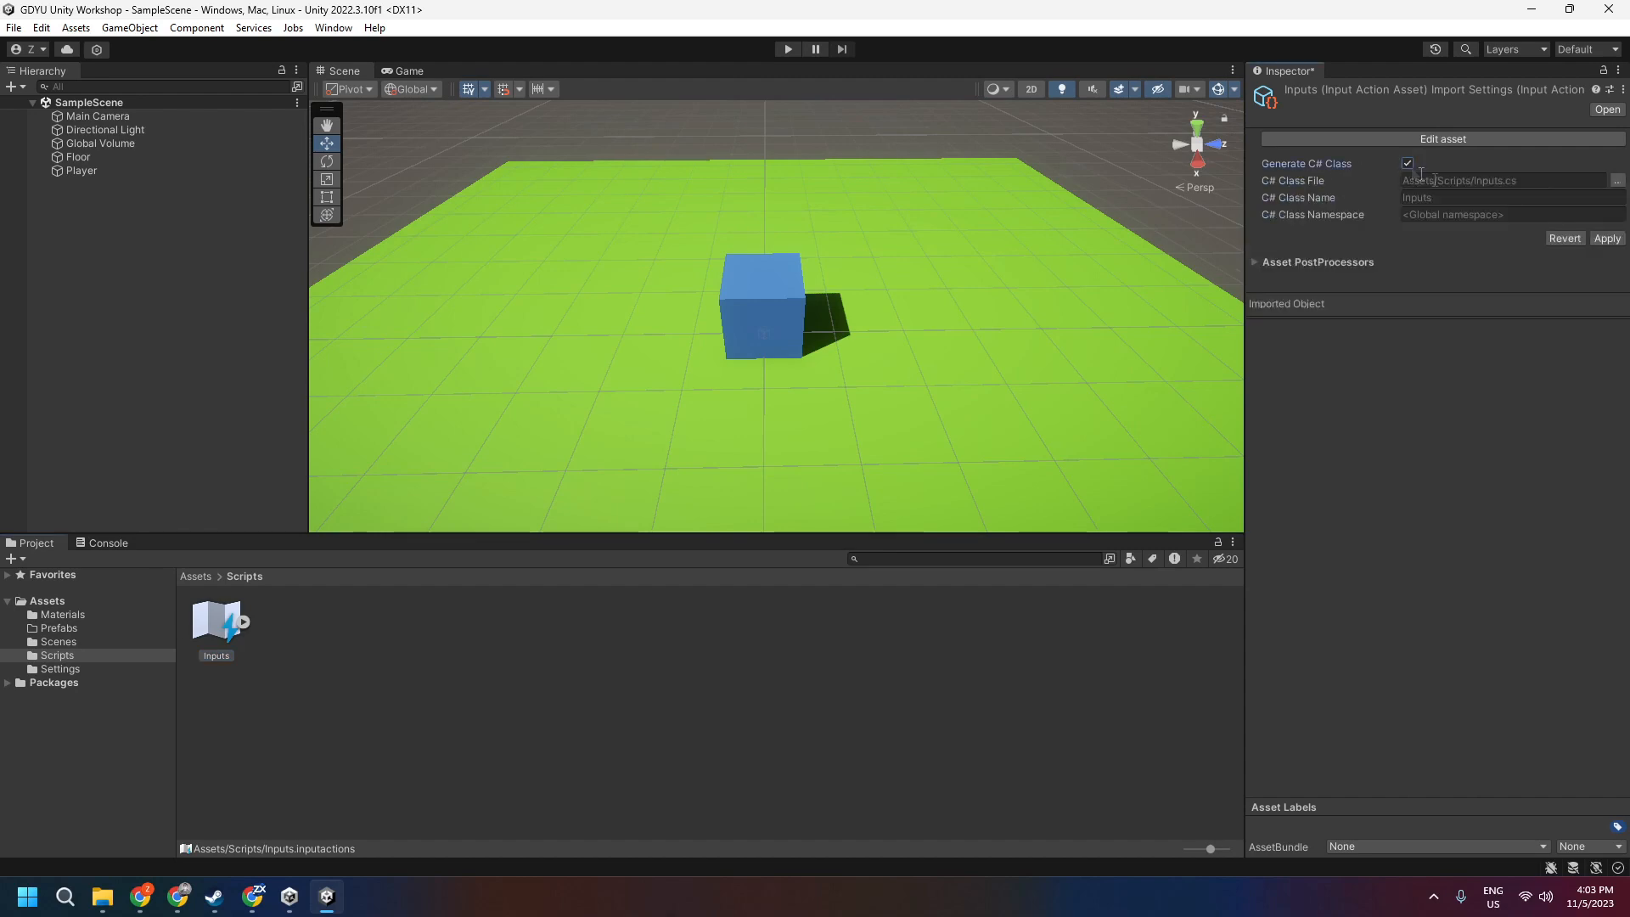
{"action": "left_click", "coordinate": [1618, 246]}
{"action": "left_click", "coordinate": [267, 714]}
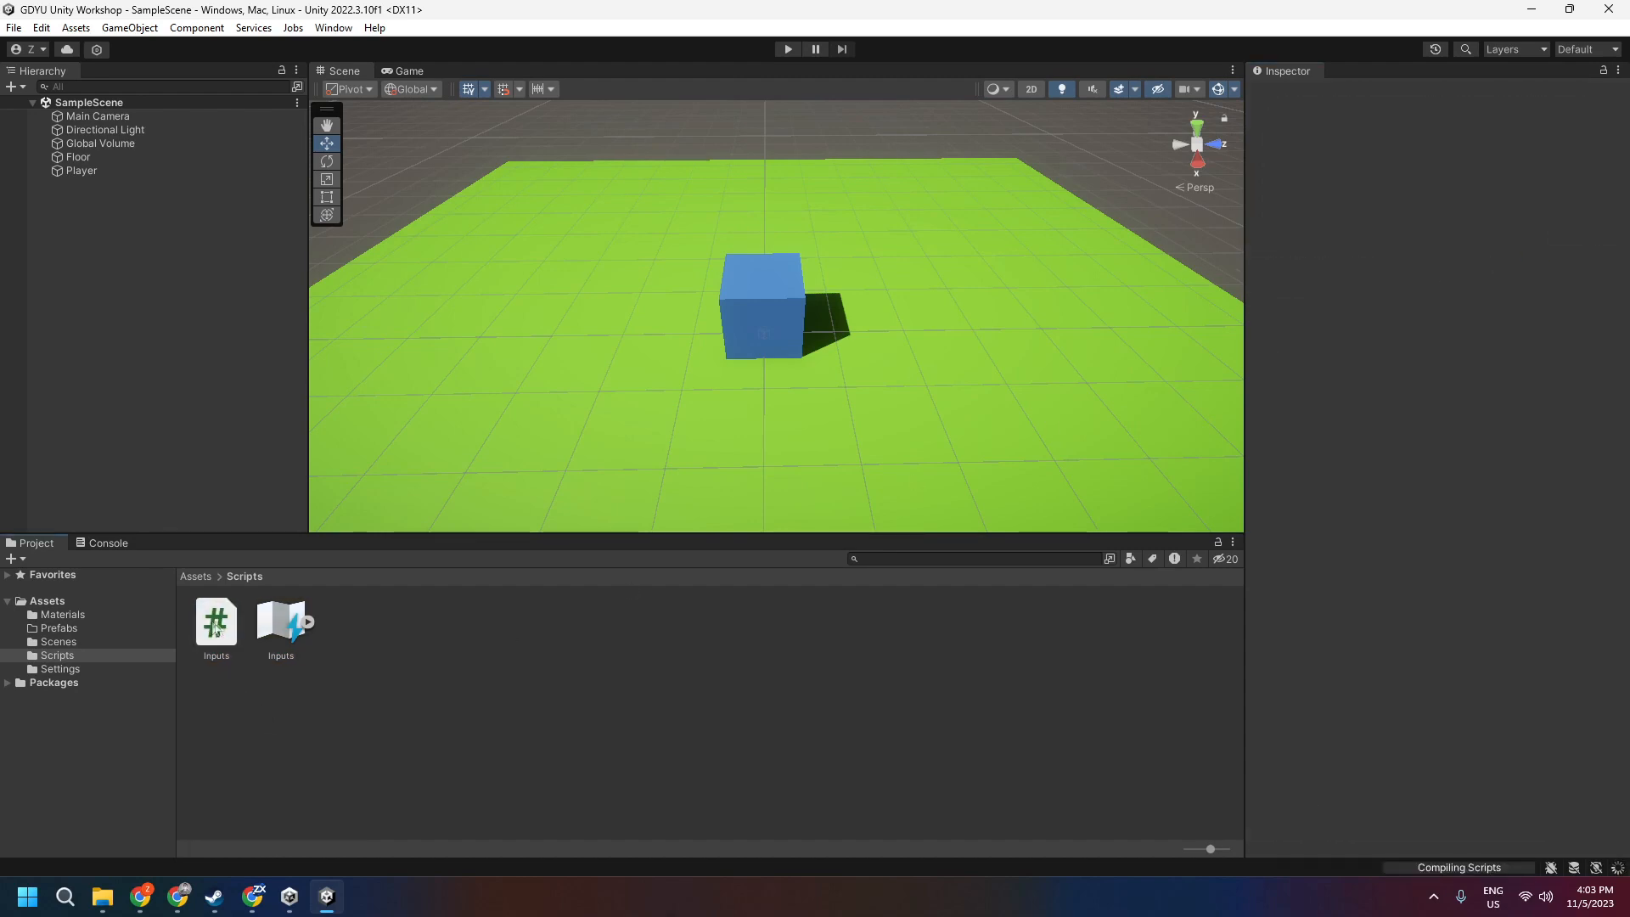
Look through the code of the C# script generated from the Inputs asset
{"action": "left_click", "coordinate": [216, 632]}
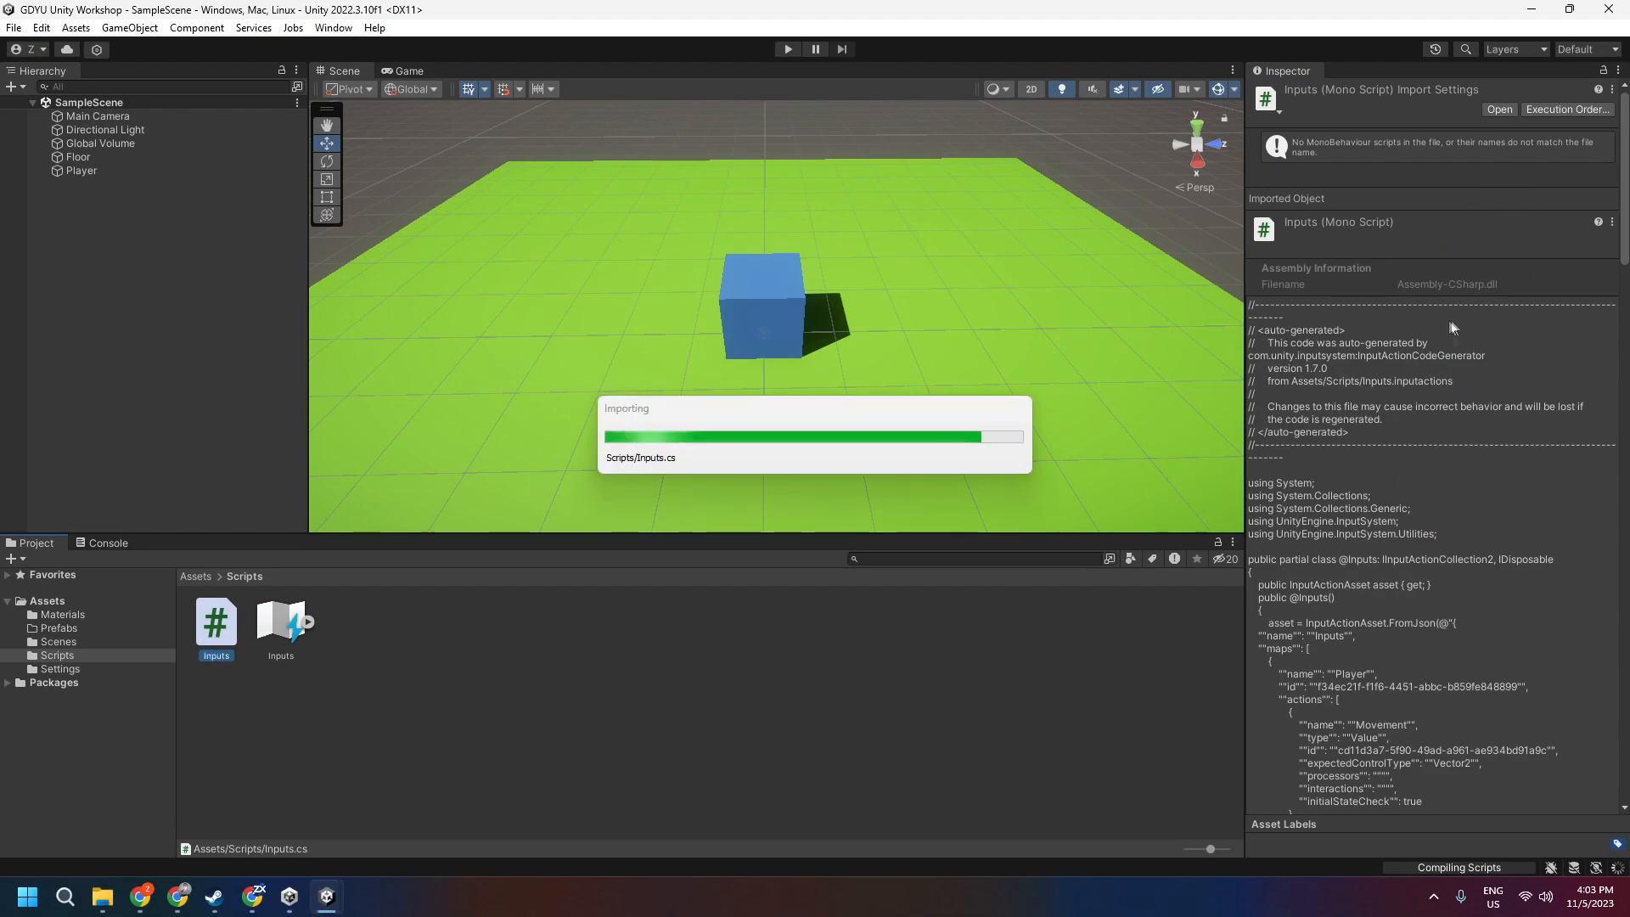
{"action": "scroll", "coordinate": [1569, 664], "scroll_direction": "down", "scroll_amount": 20}
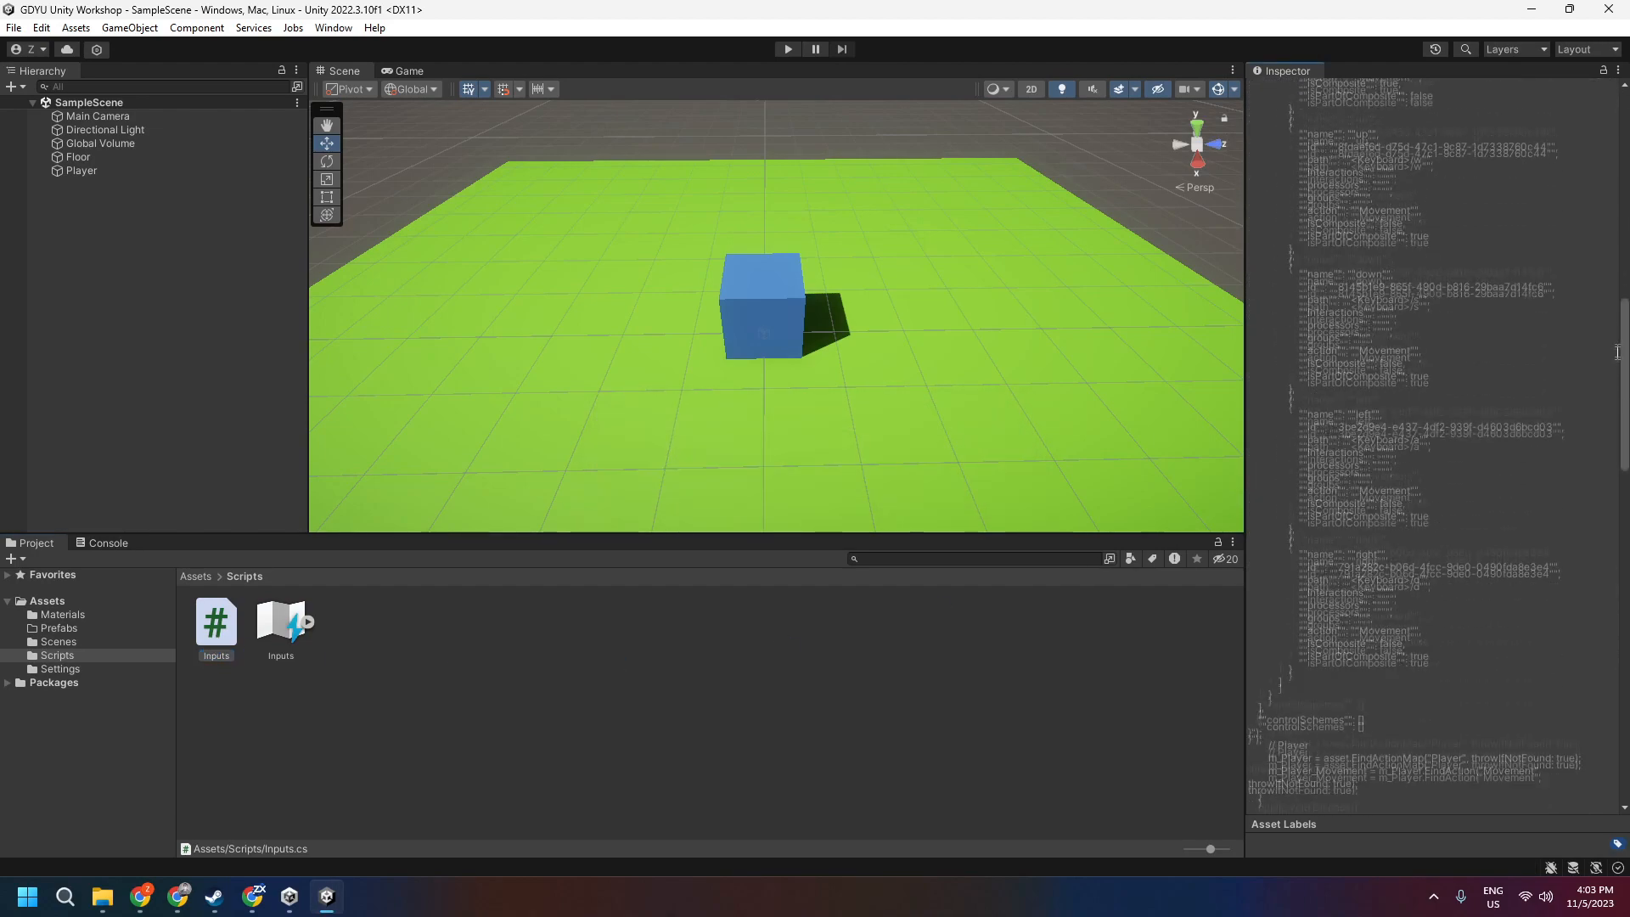
{"action": "scroll", "coordinate": [1569, 664], "scroll_direction": "up", "scroll_amount": 20}
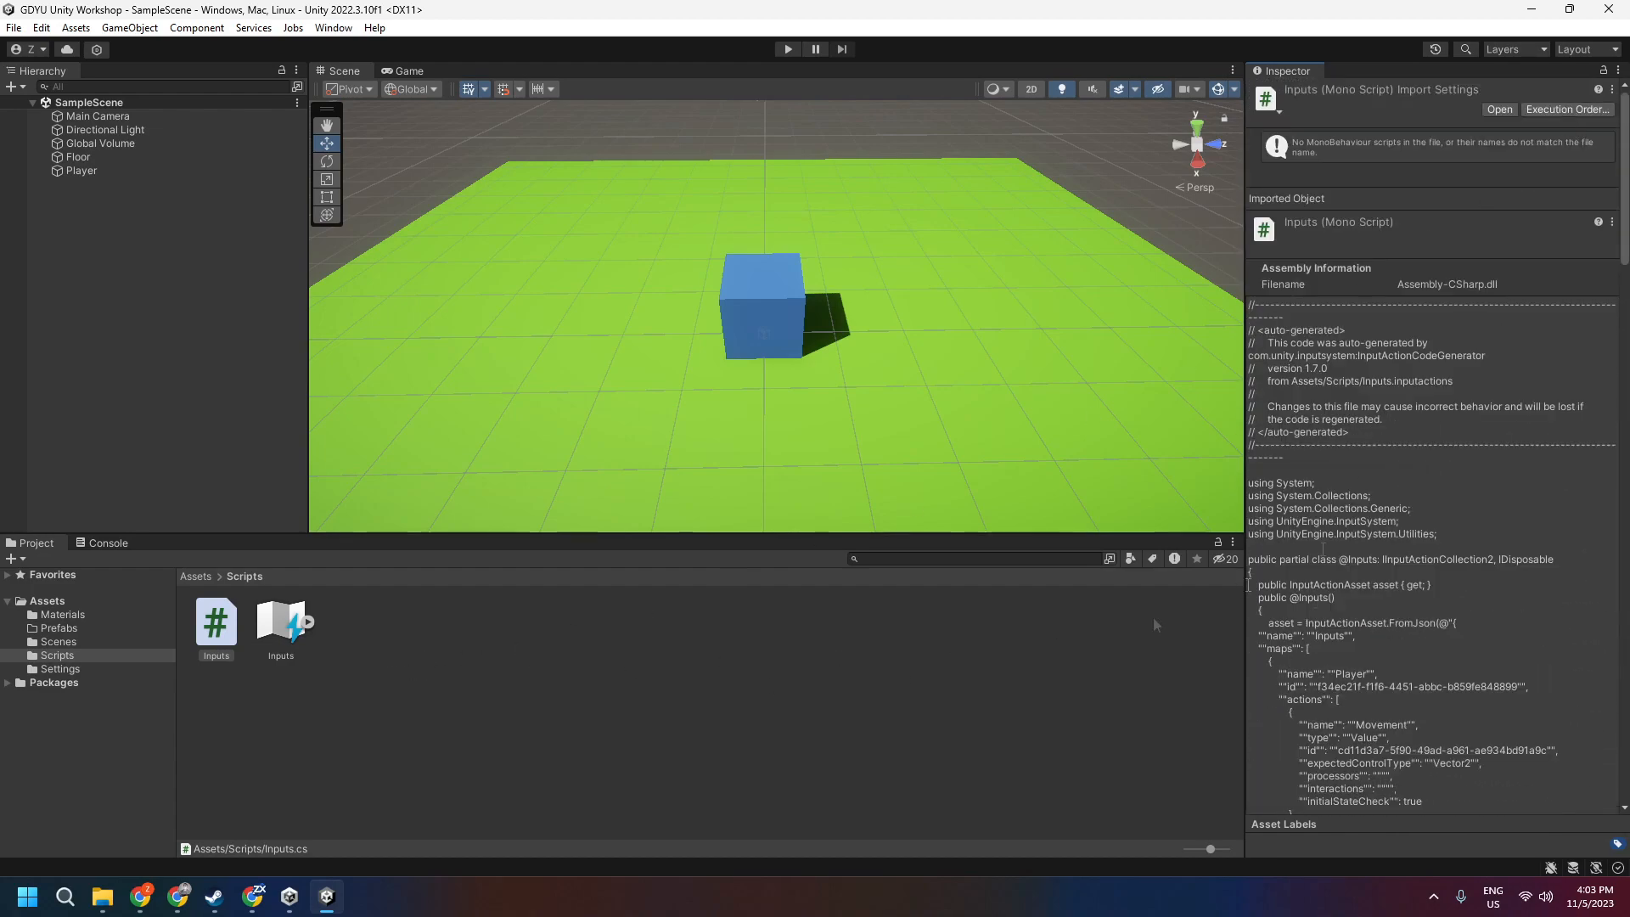
{"action": "left_click", "coordinate": [369, 638]}
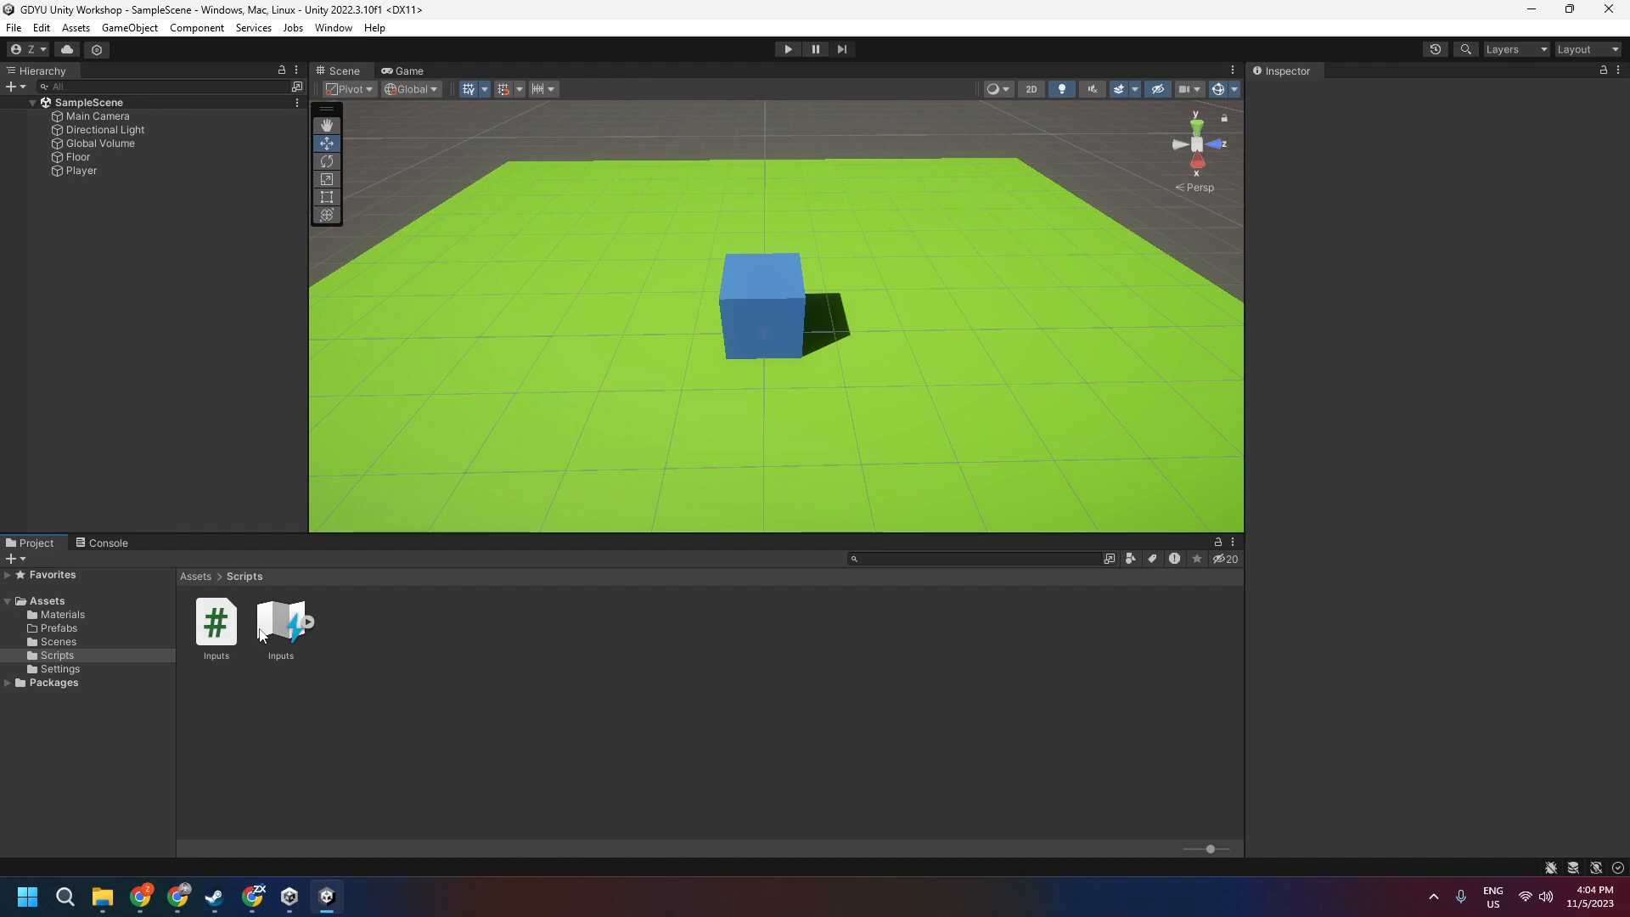
Create a C# script named Player in the Scripts folder
{"action": "right_click", "coordinate": [363, 624]}
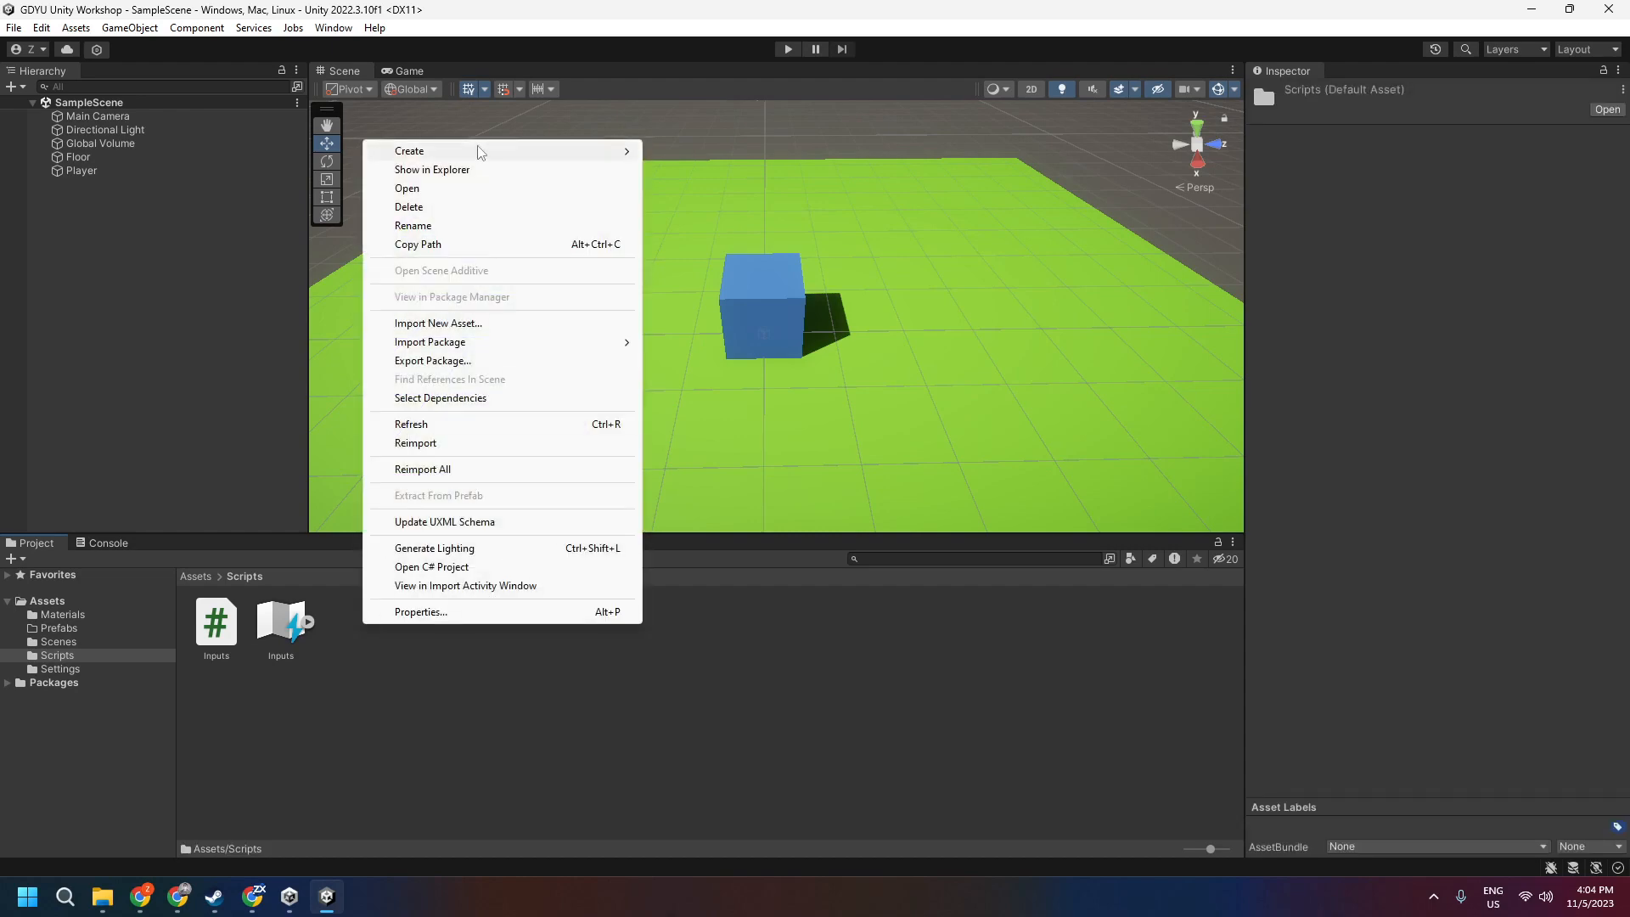
{"action": "mouse_move", "coordinate": [480, 151]}
{"action": "left_click", "coordinate": [704, 60]}
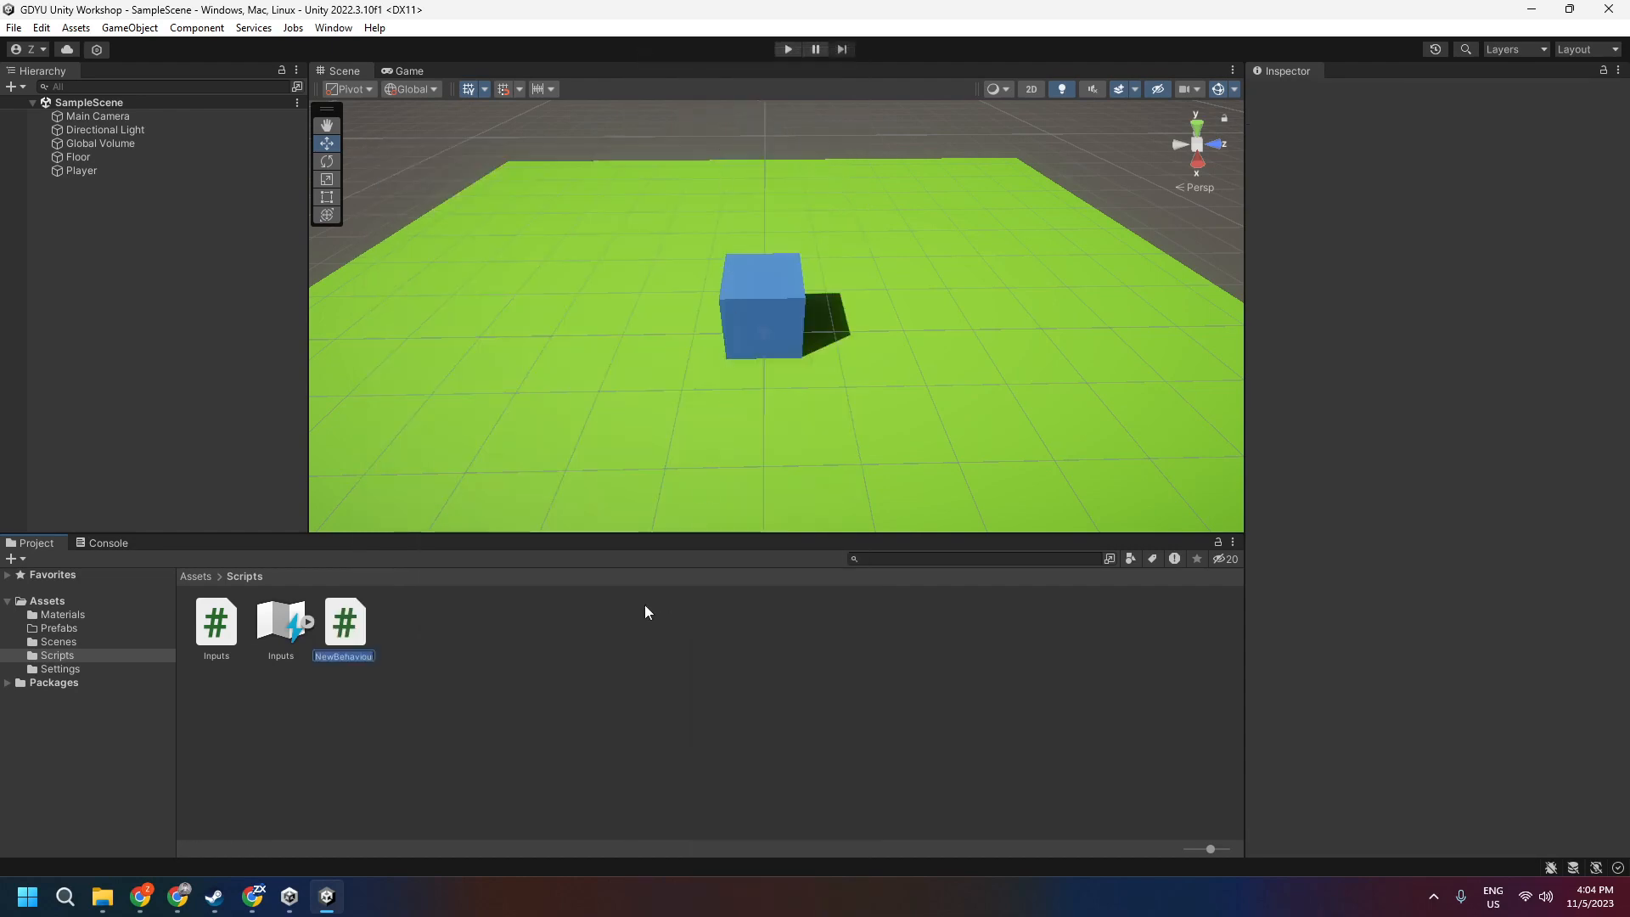
{"action": "type", "text": "Player"}
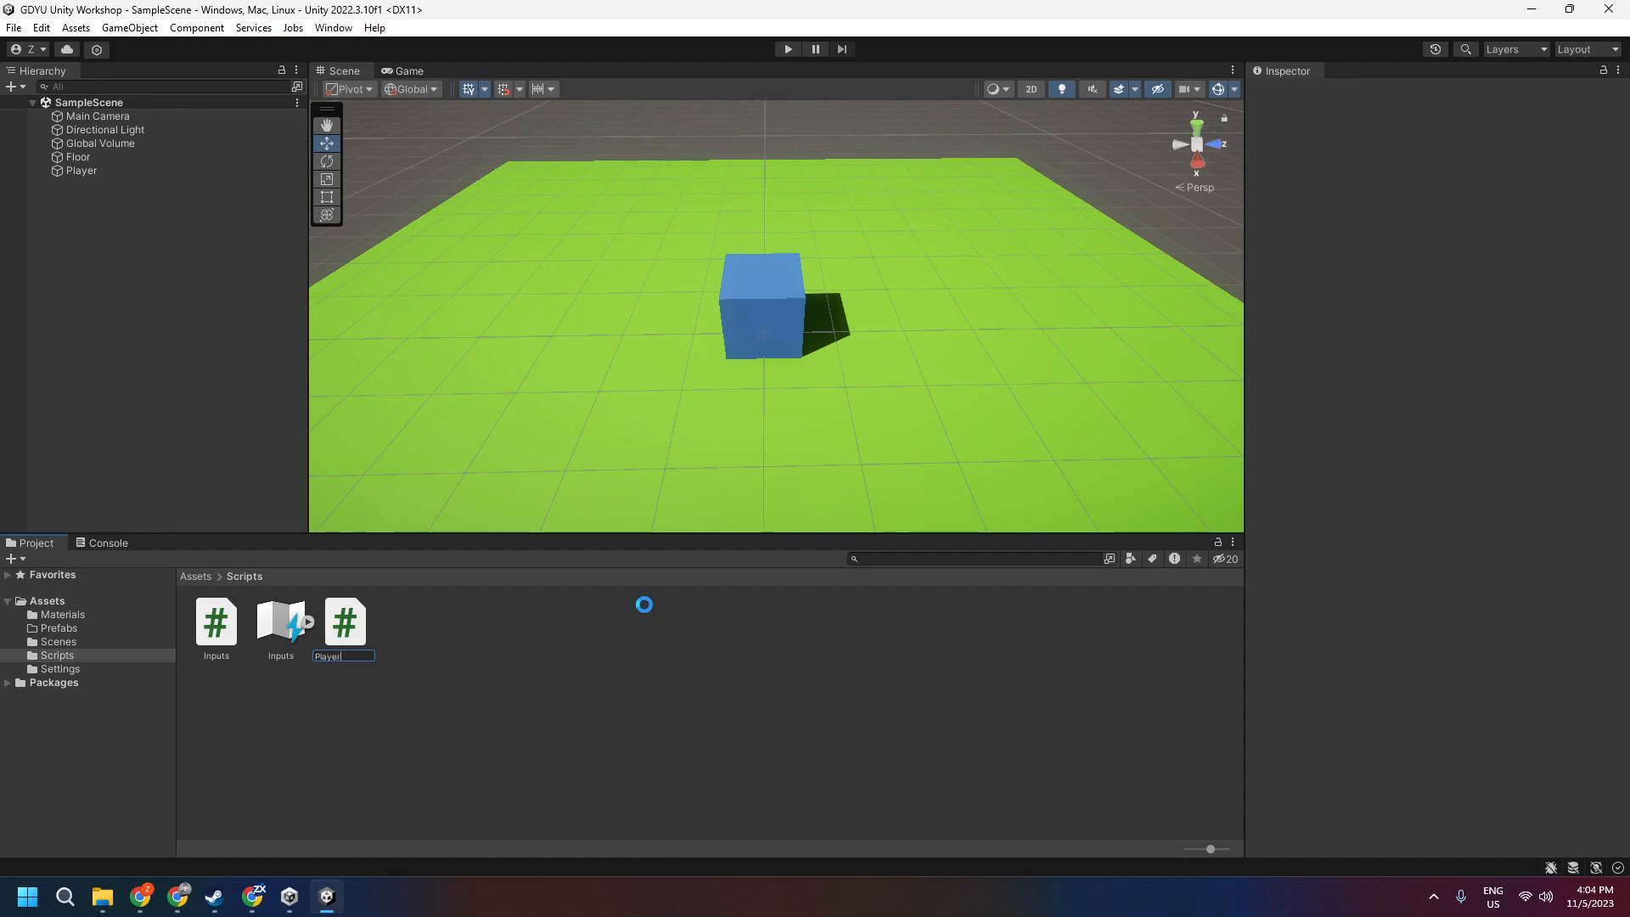
{"action": "key", "text": "Return"}
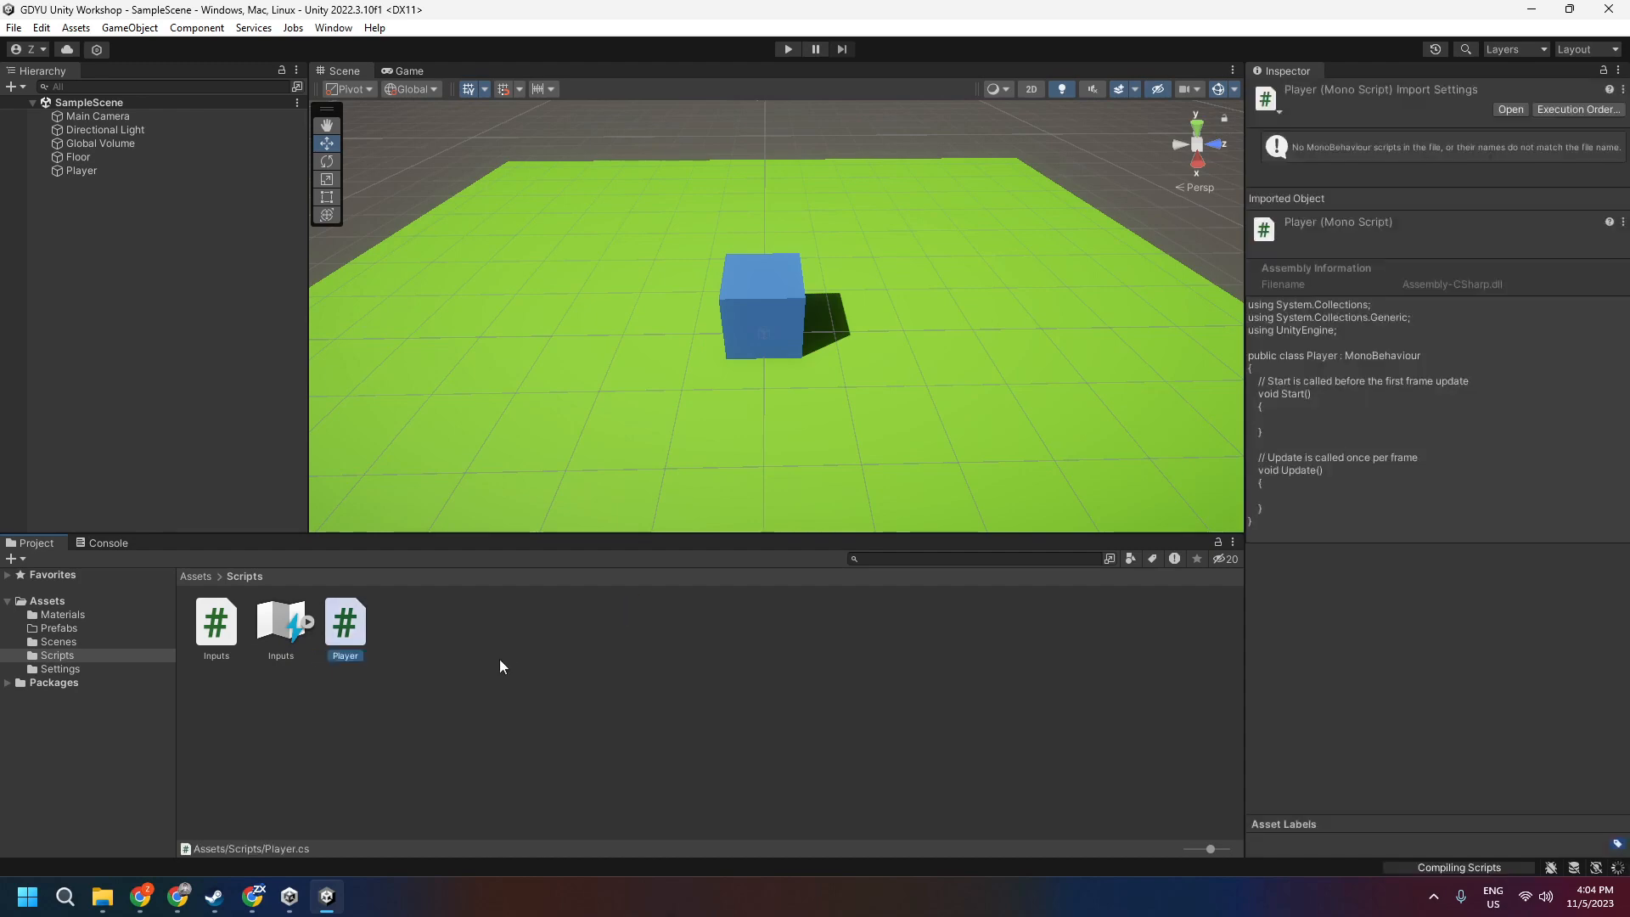
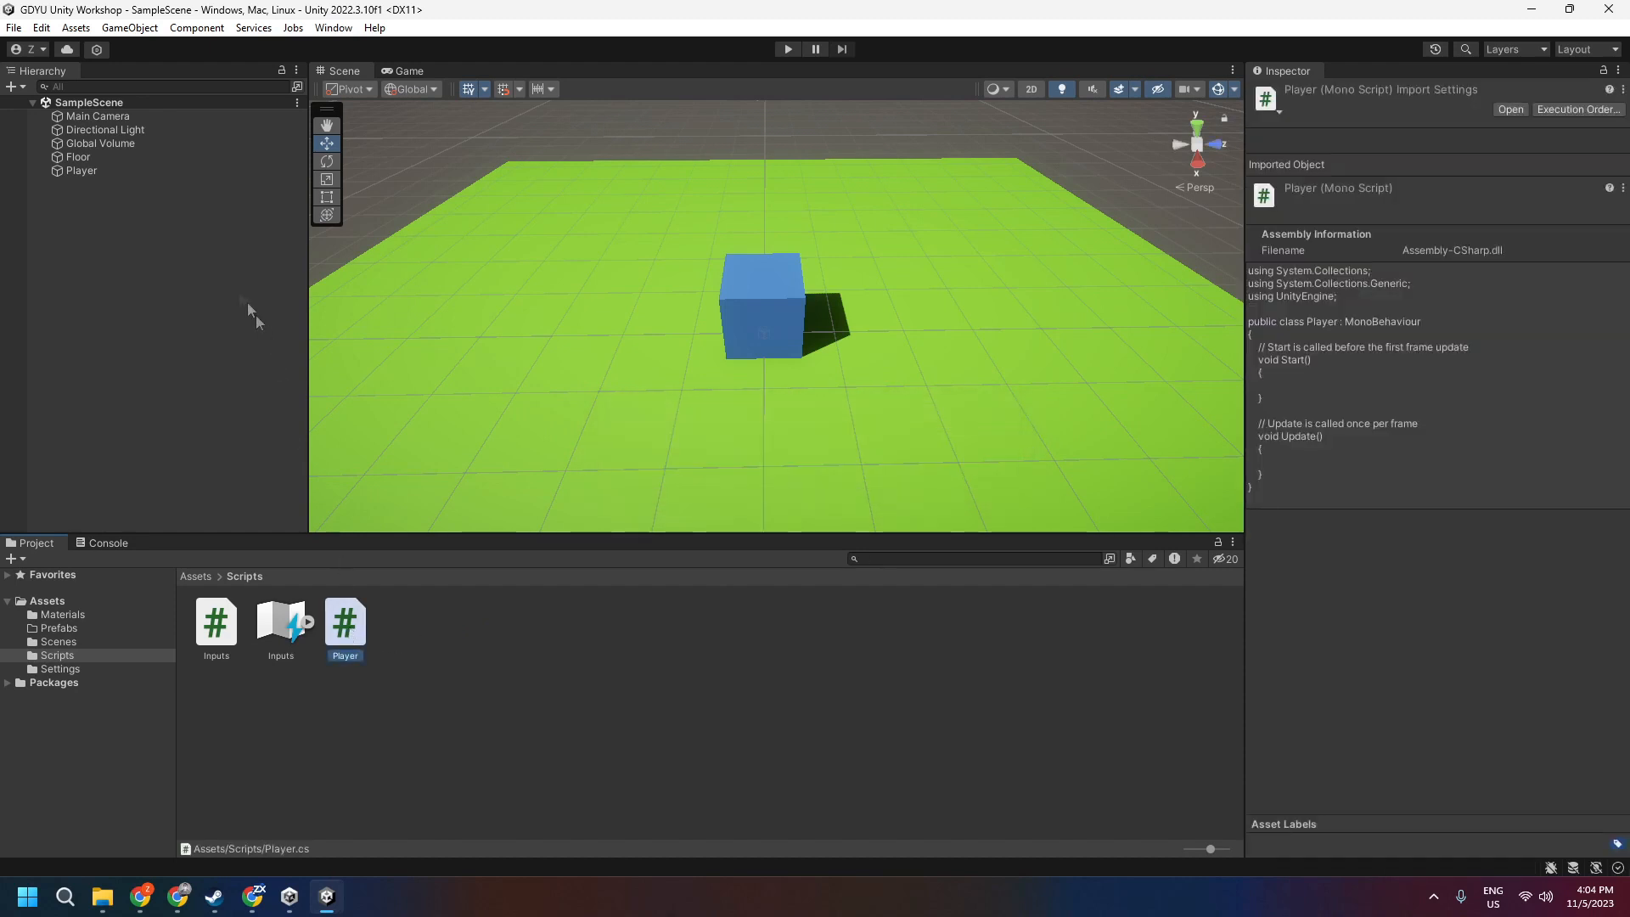
Attach the Player script to the Player cube as a component and save the scene
{"action": "left_click", "coordinate": [79, 171]}
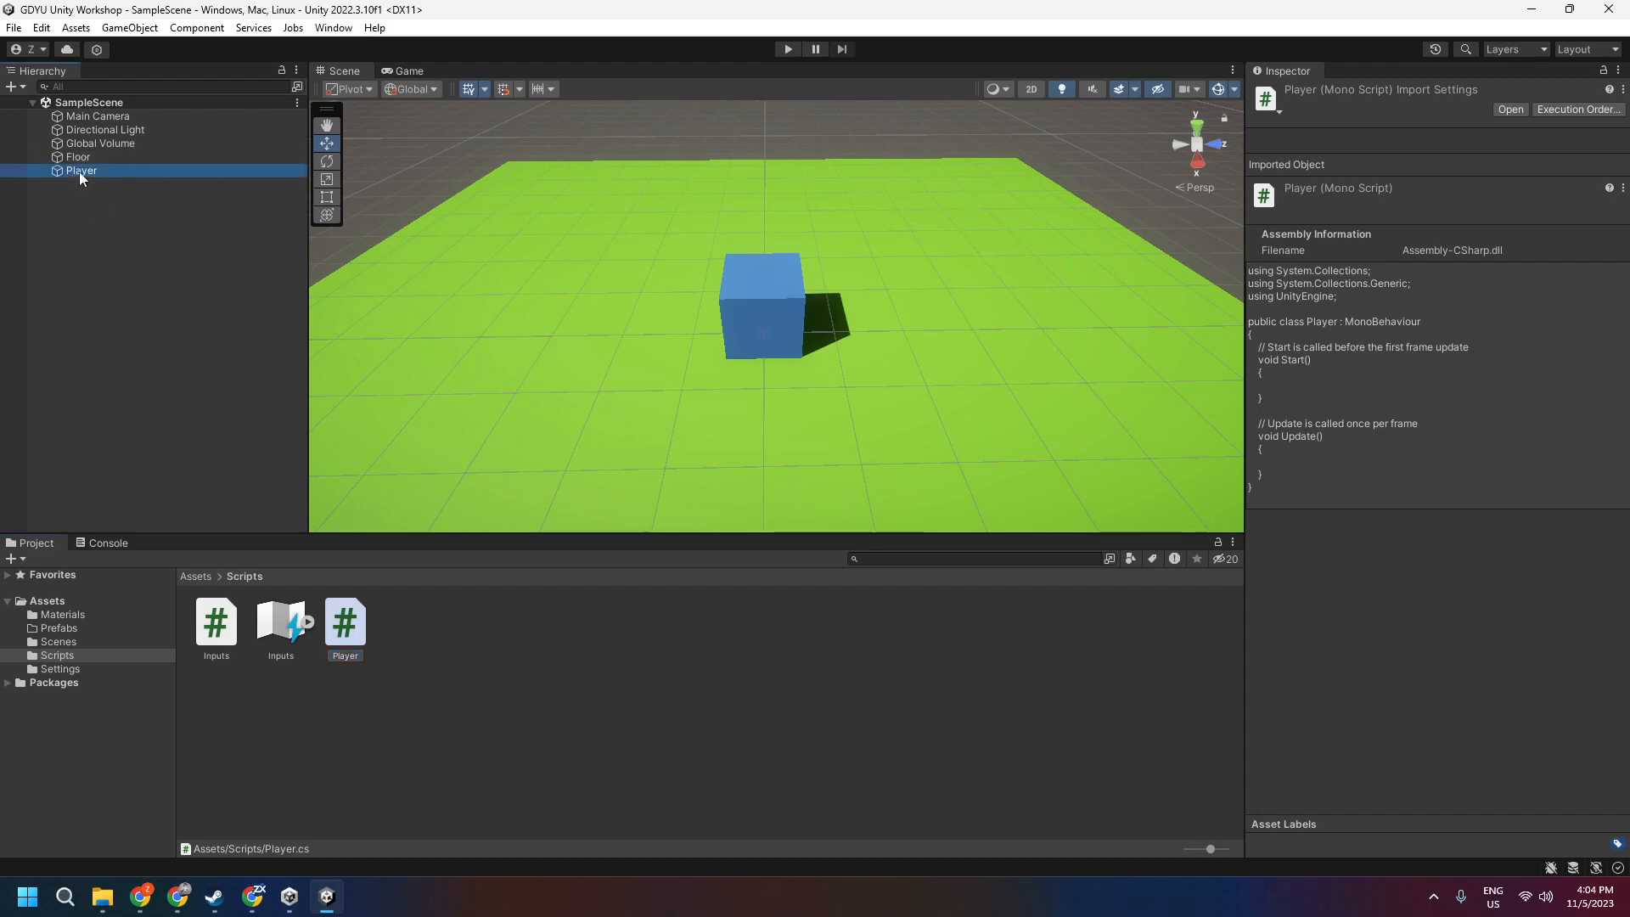
{"action": "scroll", "coordinate": [1419, 568], "scroll_direction": "down", "scroll_amount": 1}
{"action": "left_click_drag", "start_coordinate": [344, 626], "coordinate": [1310, 838]}
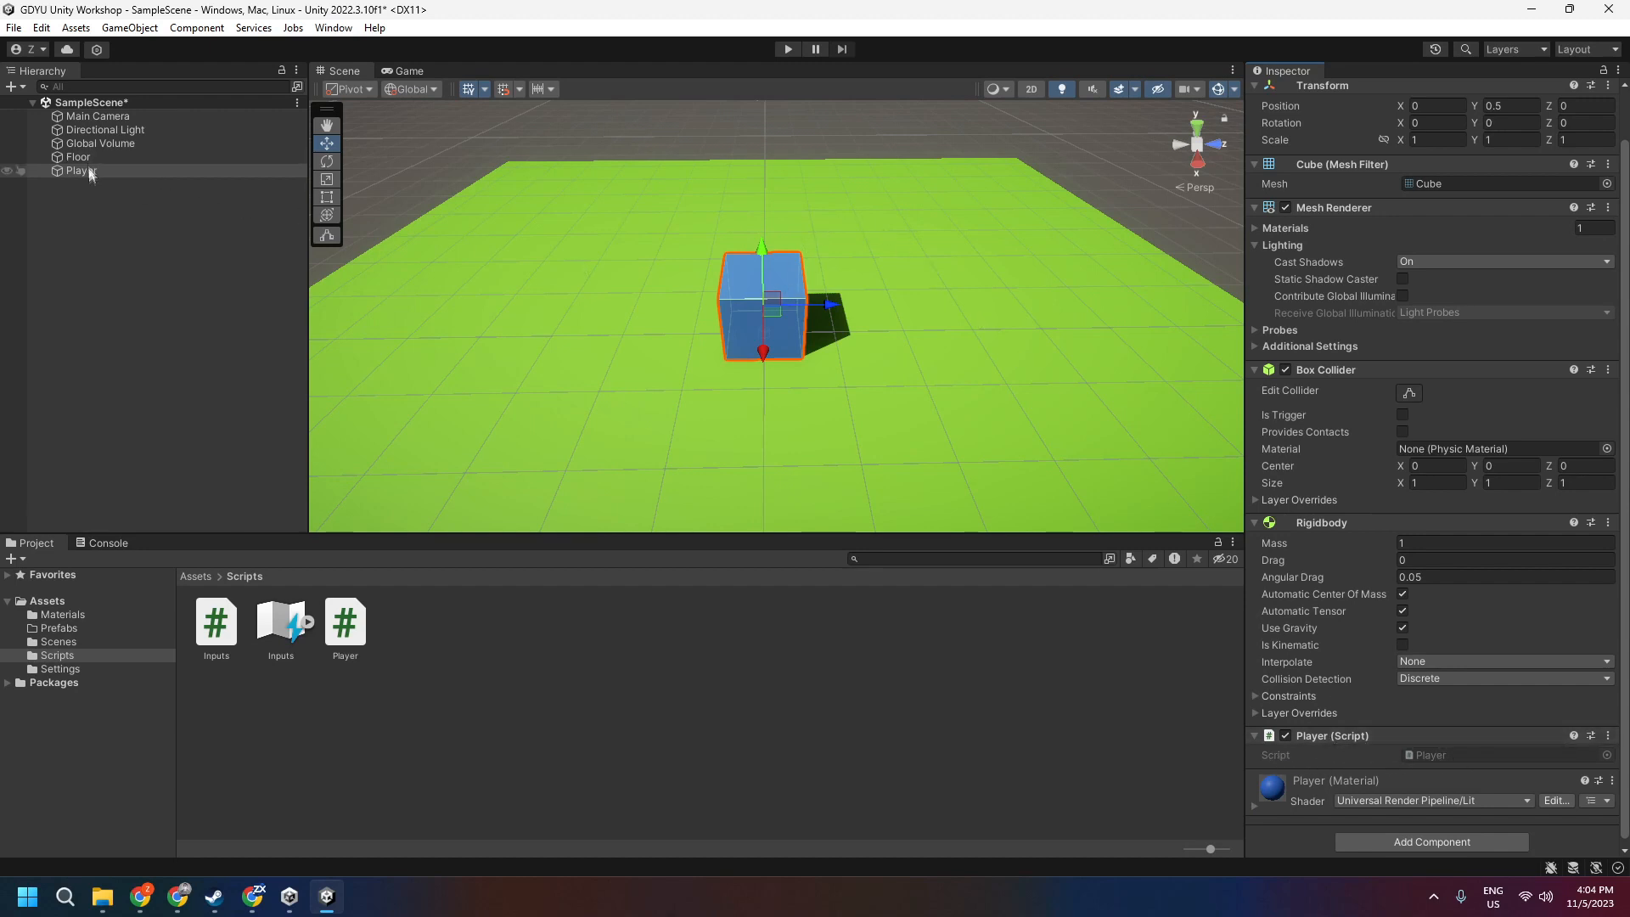
{"action": "key", "text": "ctrl+s"}
{"action": "left_click", "coordinate": [433, 648]}
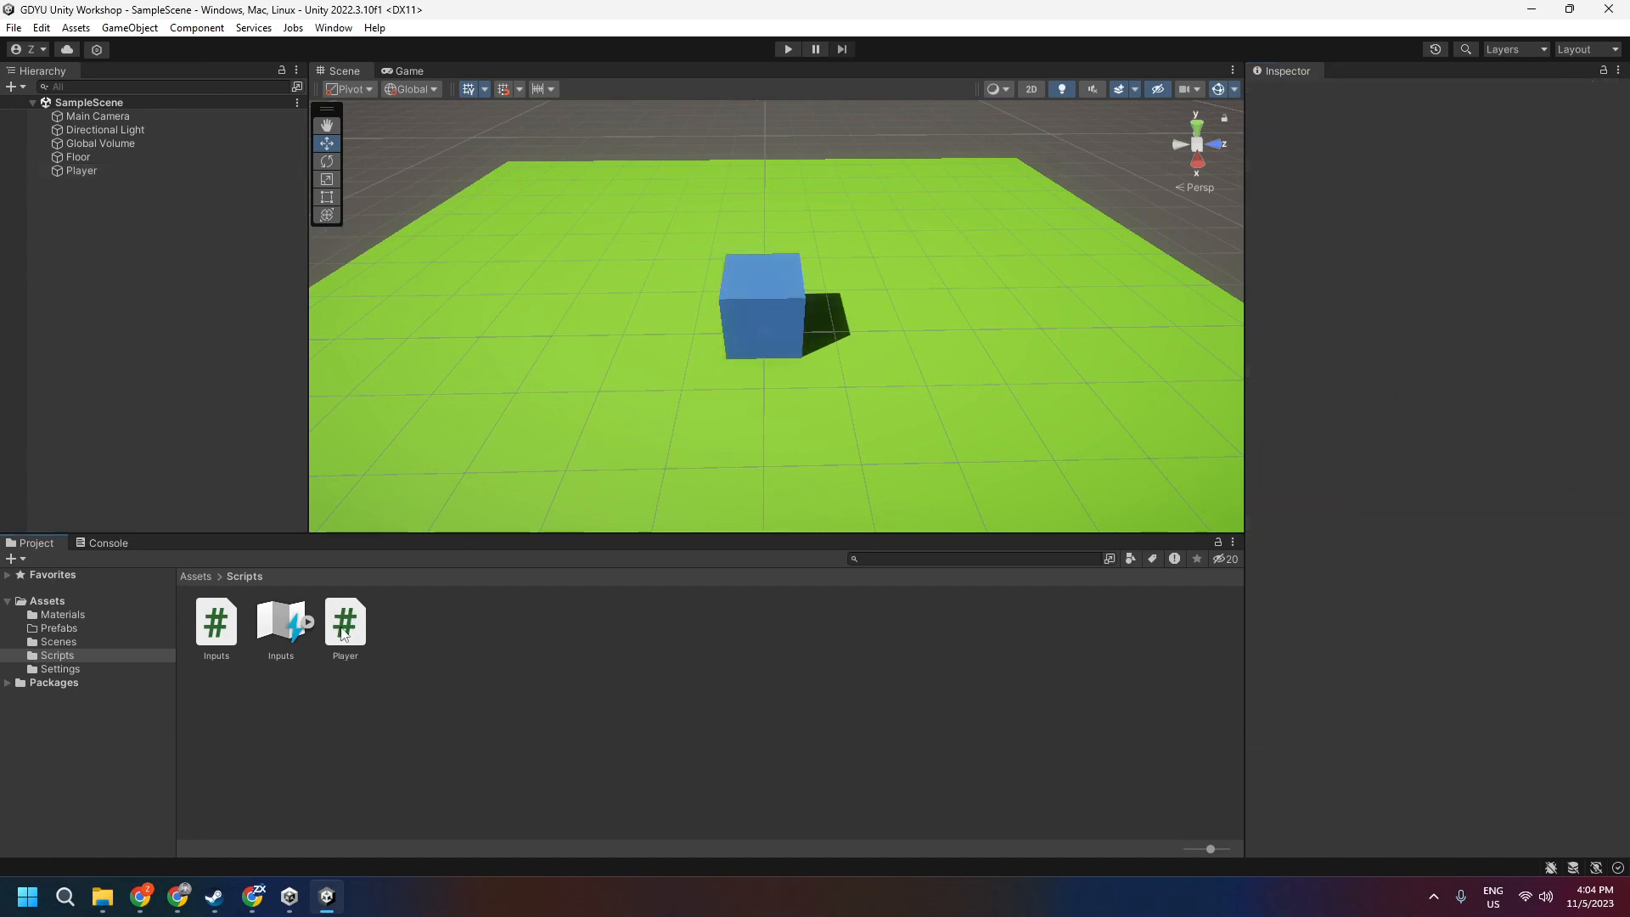
Open the Player script in Visual Studio and compare its class name with the script file's name in Unity
{"action": "double_click", "coordinate": [347, 624]}
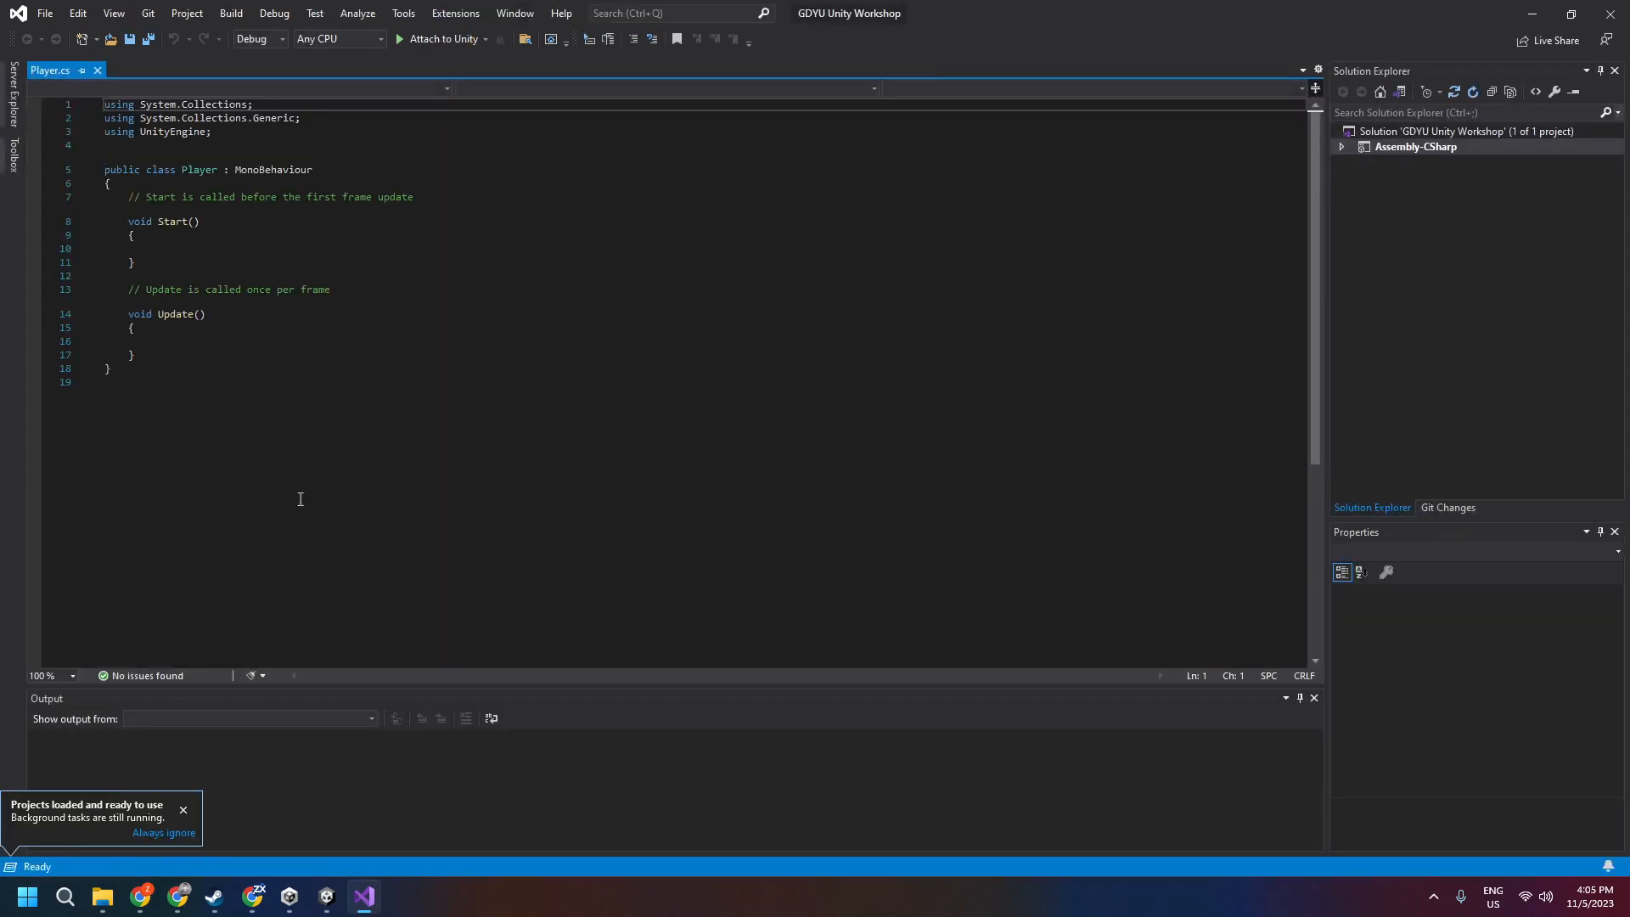
{"action": "left_click", "coordinate": [185, 812]}
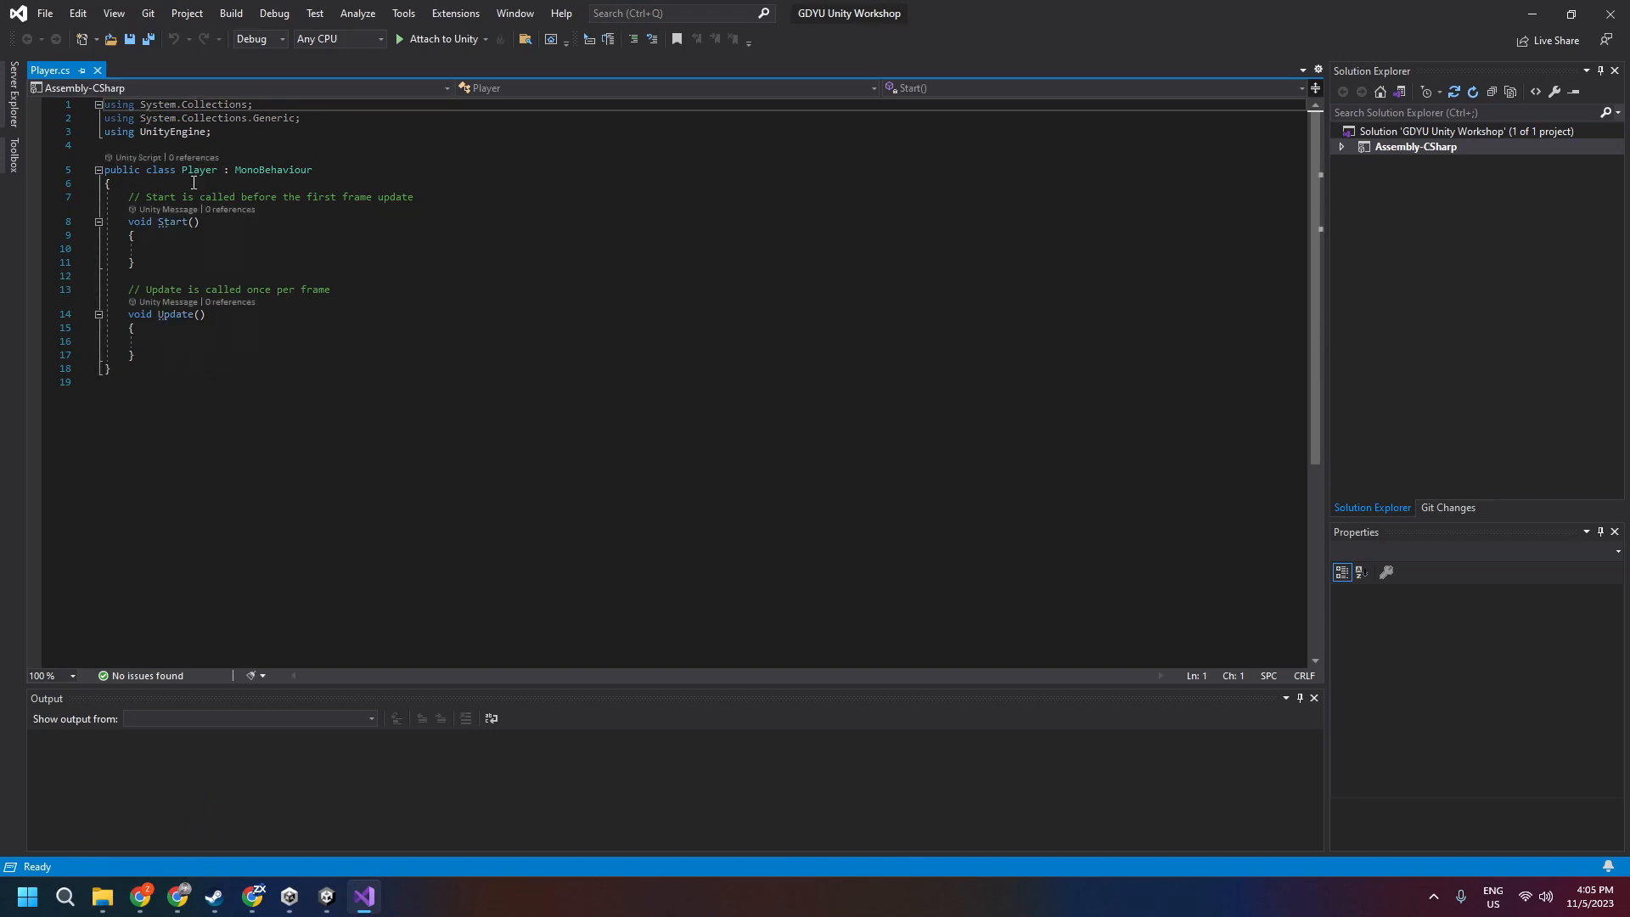
{"action": "left_click_drag", "start_coordinate": [184, 169], "coordinate": [214, 167]}
{"action": "key", "text": "Down"}
{"action": "left_click_drag", "start_coordinate": [219, 169], "coordinate": [181, 169]}
{"action": "left_click_drag", "start_coordinate": [840, 14], "coordinate": [1224, 109]}
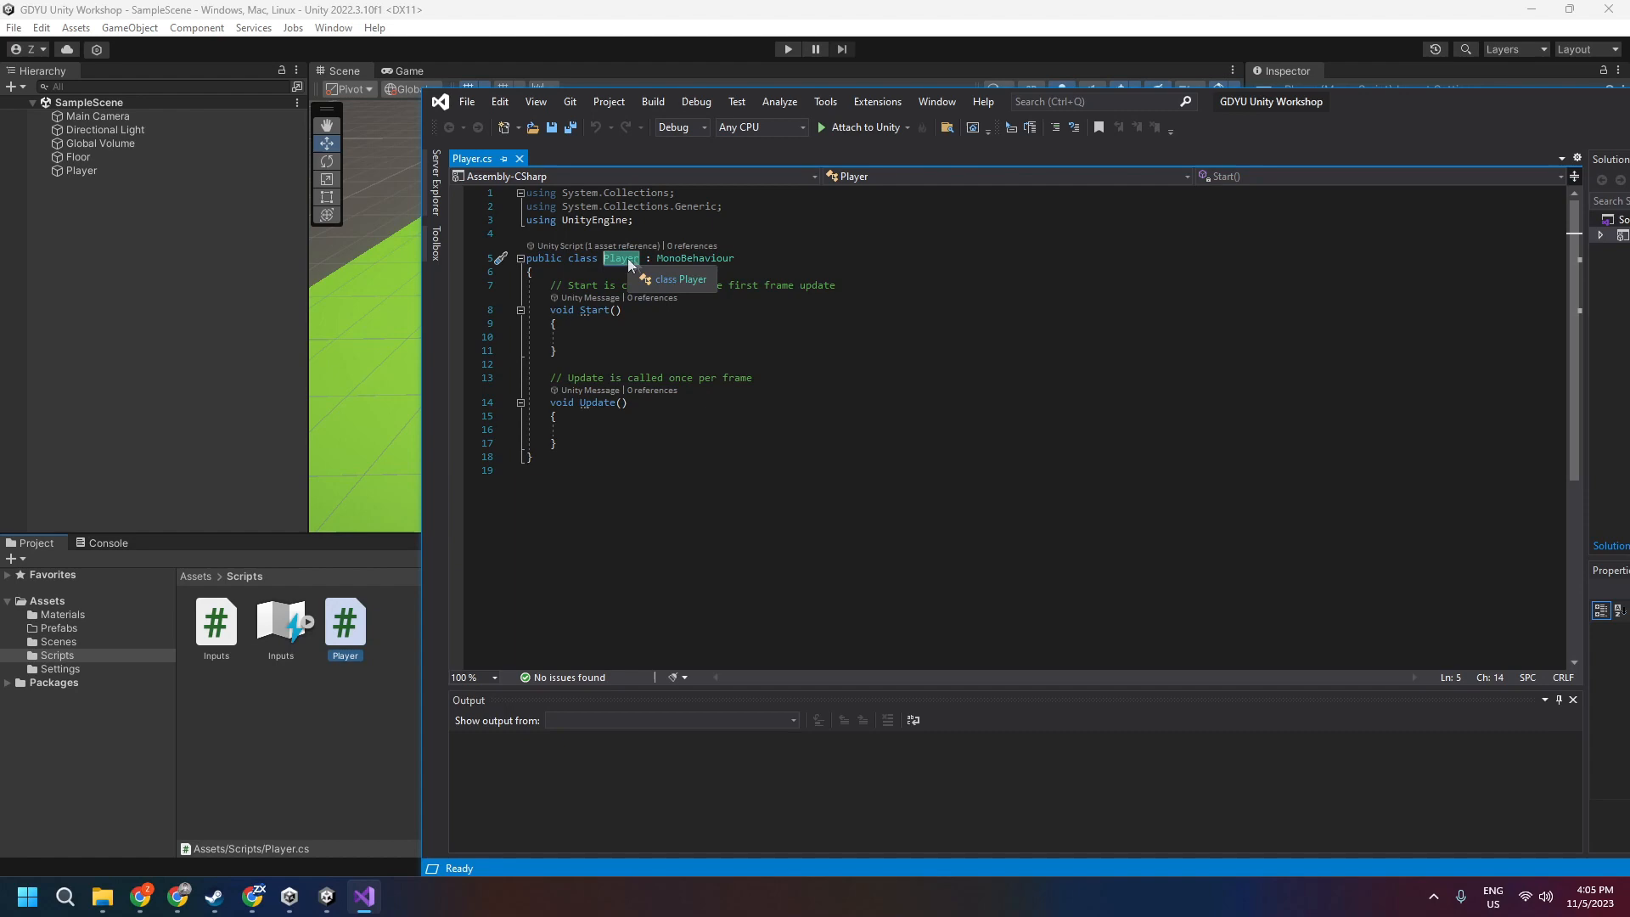
{"action": "double_click", "coordinate": [1405, 101]}
{"action": "left_click", "coordinate": [174, 241]}
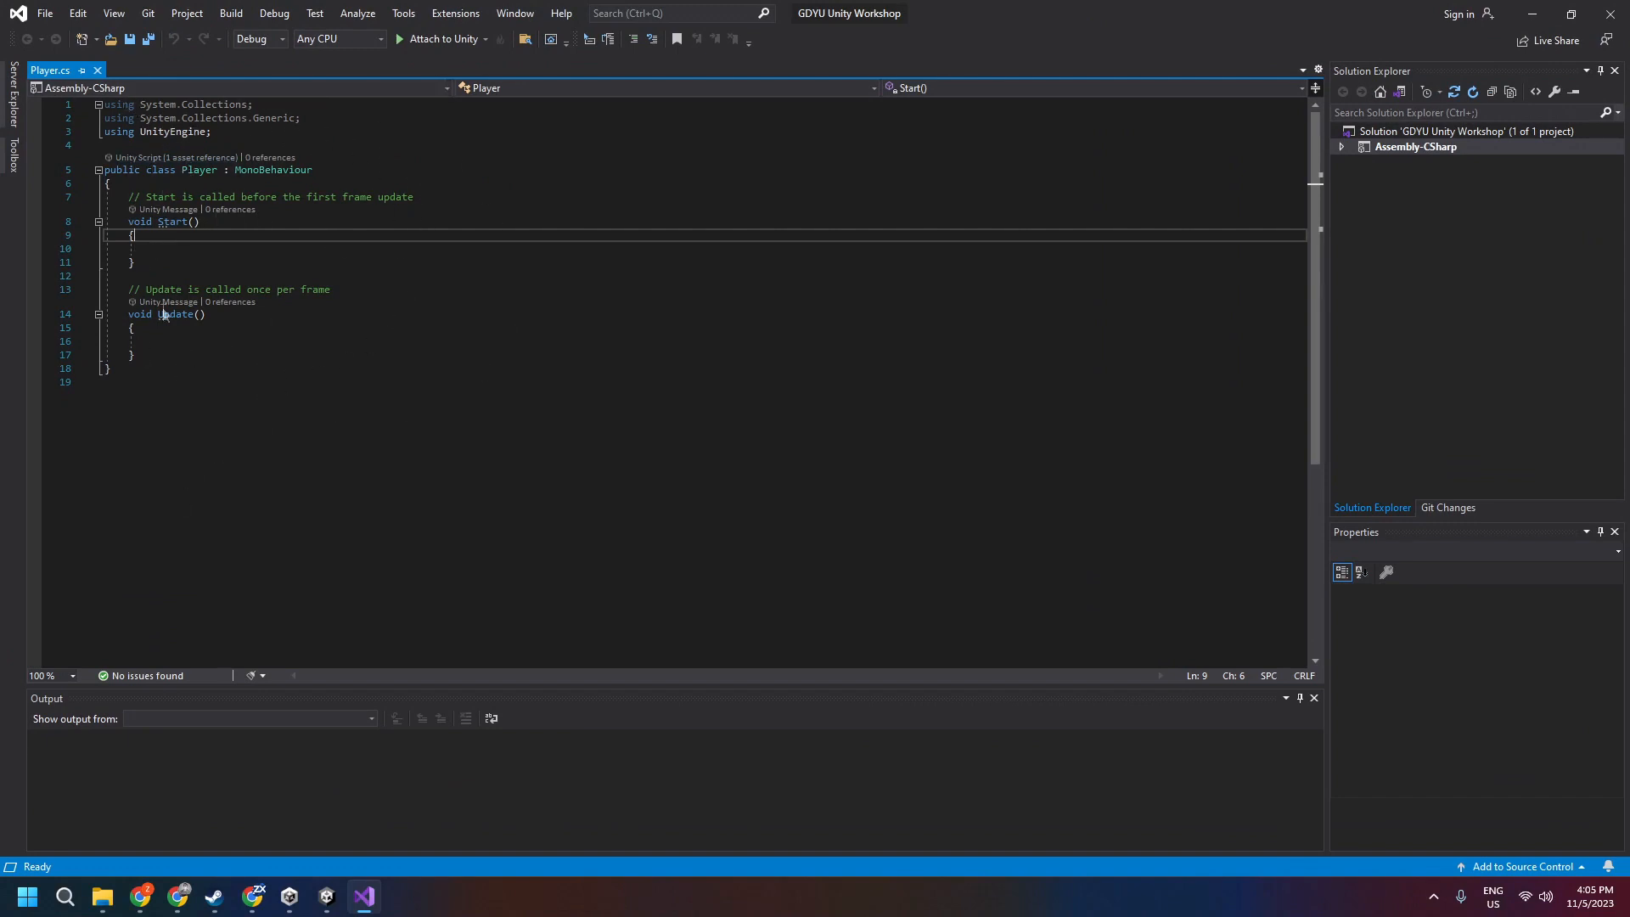
Examine the default Start and Update methods of the Player class and the comments stating when each is called
{"action": "left_click_drag", "start_coordinate": [132, 194], "coordinate": [135, 356]}
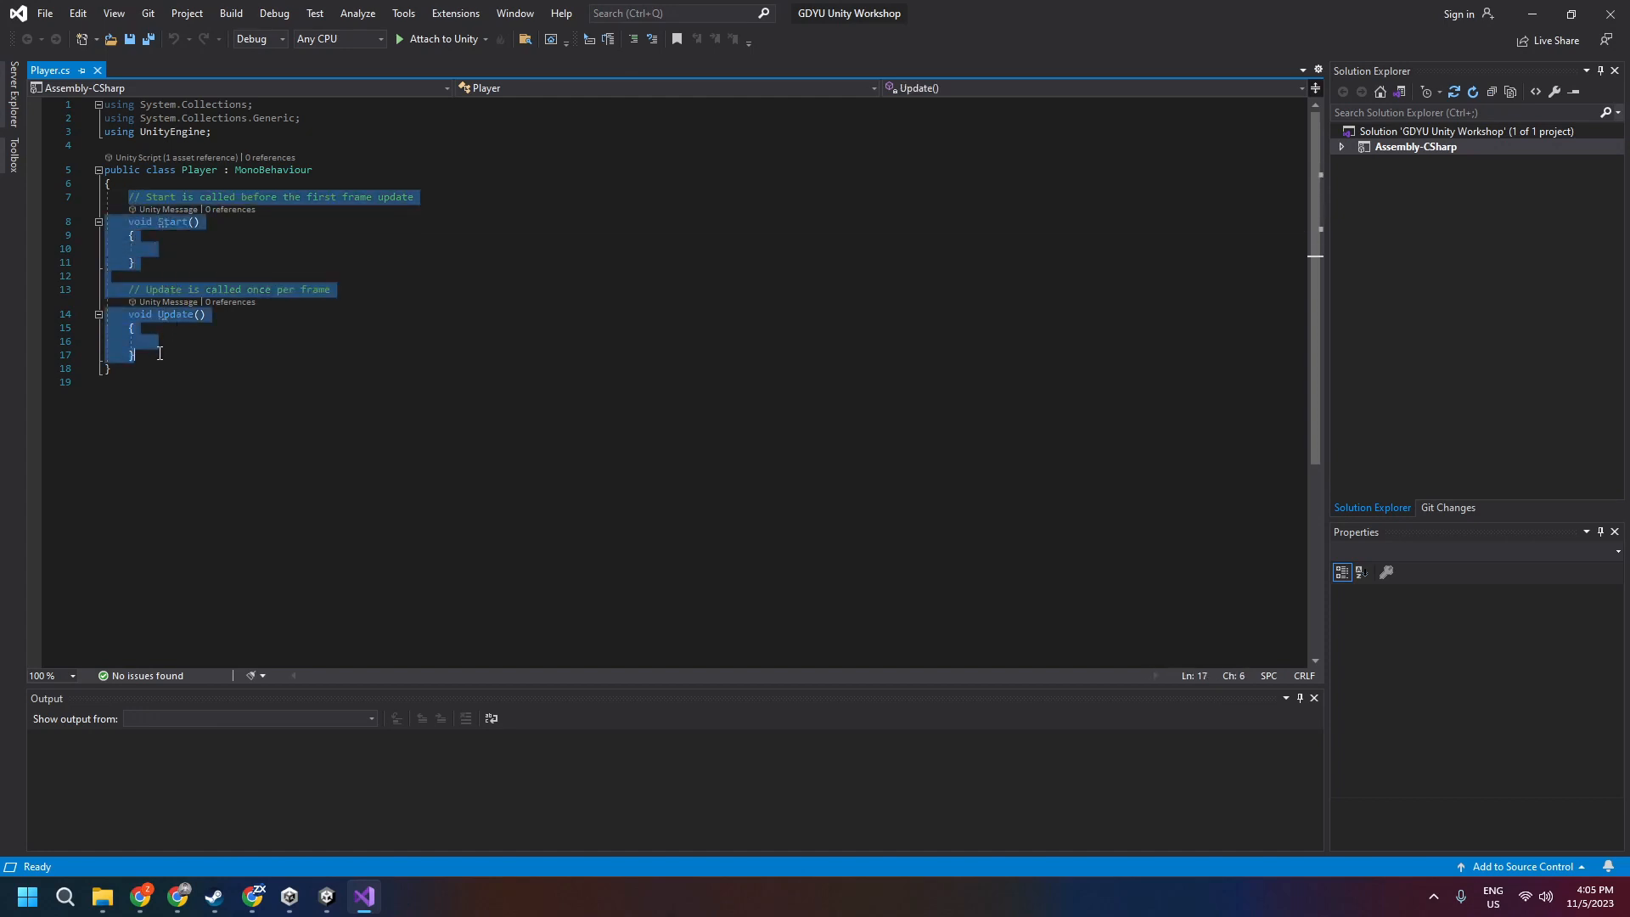
{"action": "left_click", "coordinate": [200, 222]}
{"action": "left_click", "coordinate": [142, 260]}
{"action": "left_click_drag", "start_coordinate": [142, 260], "coordinate": [133, 197]}
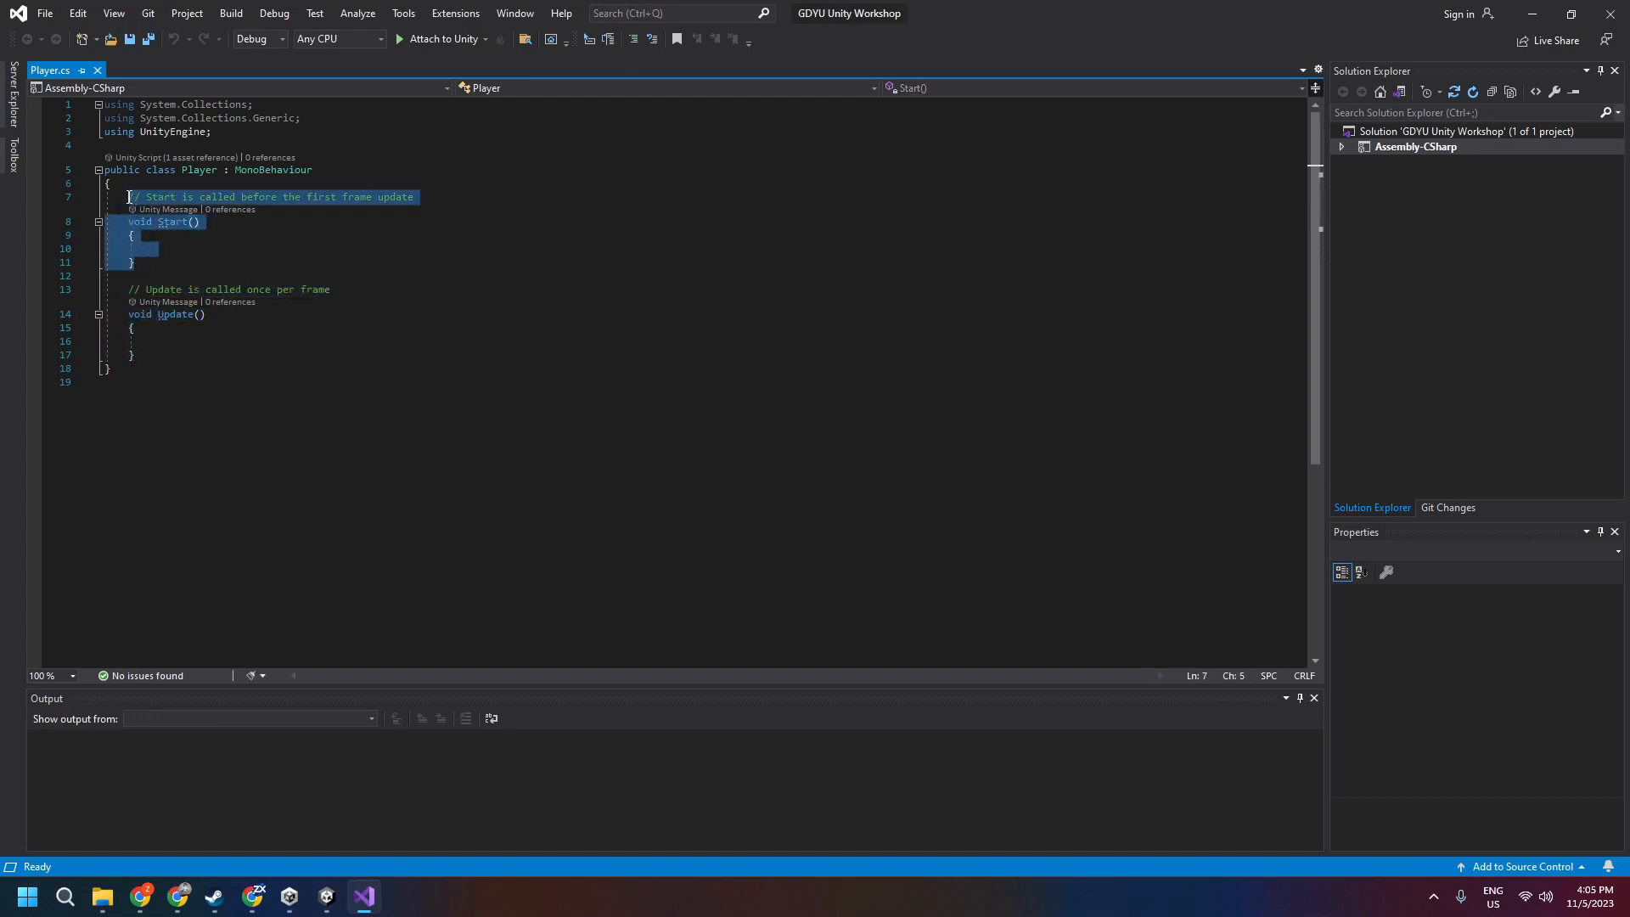
{"action": "left_click", "coordinate": [271, 199]}
{"action": "left_click_drag", "start_coordinate": [129, 289], "coordinate": [135, 357]}
{"action": "left_click", "coordinate": [170, 241]}
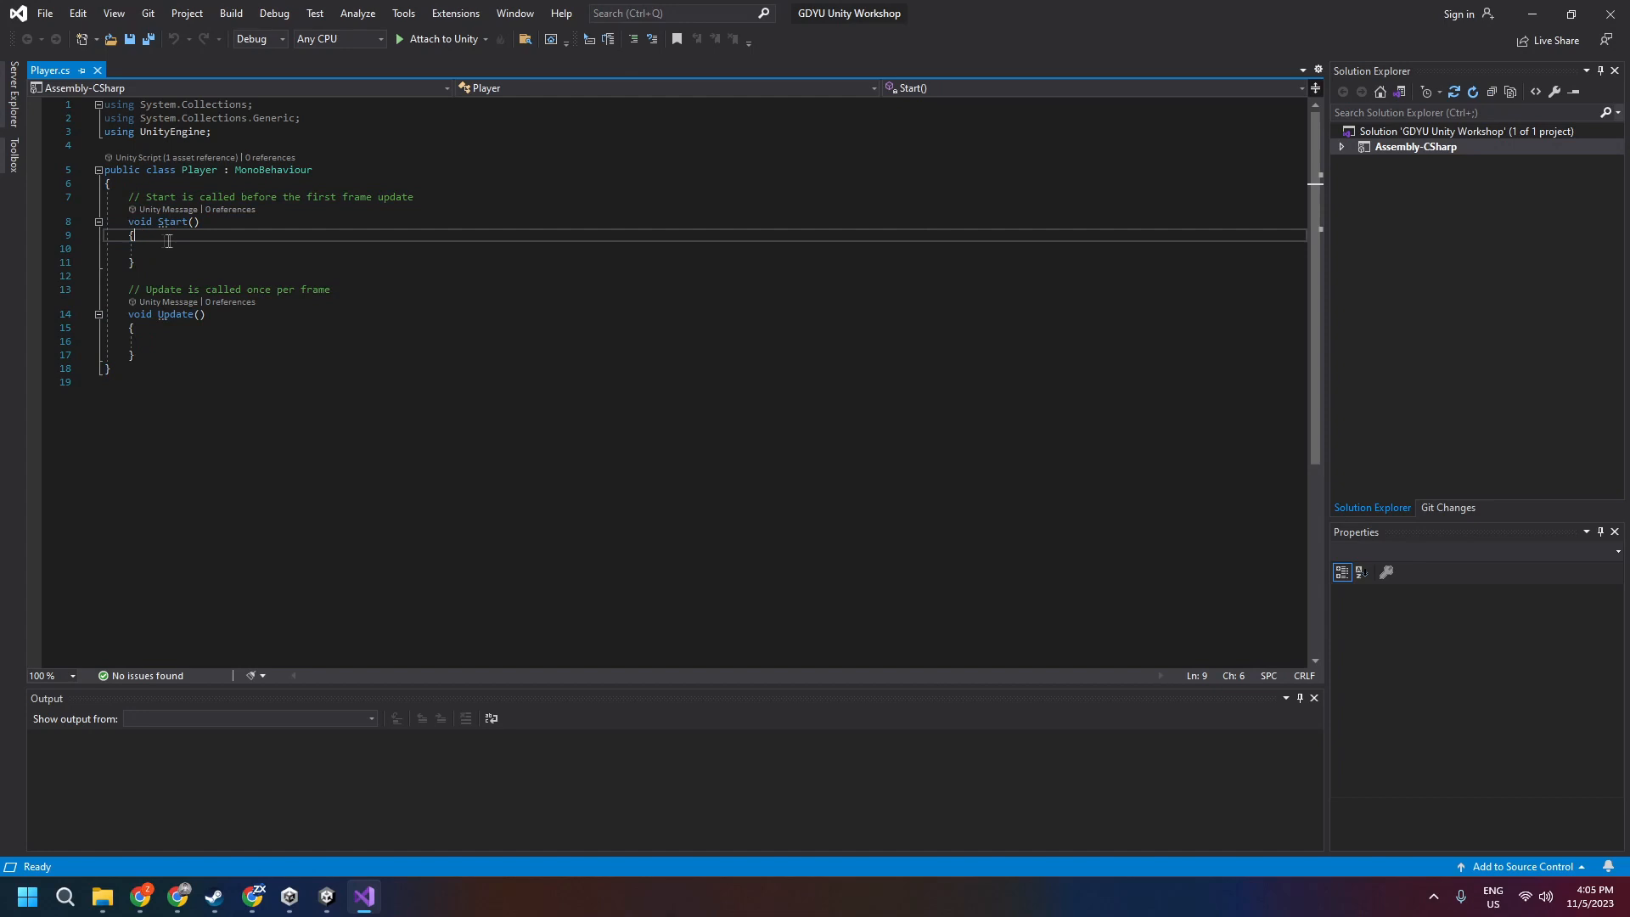
{"action": "left_click_drag", "start_coordinate": [146, 197], "coordinate": [254, 200]}
{"action": "left_click", "coordinate": [160, 315]}
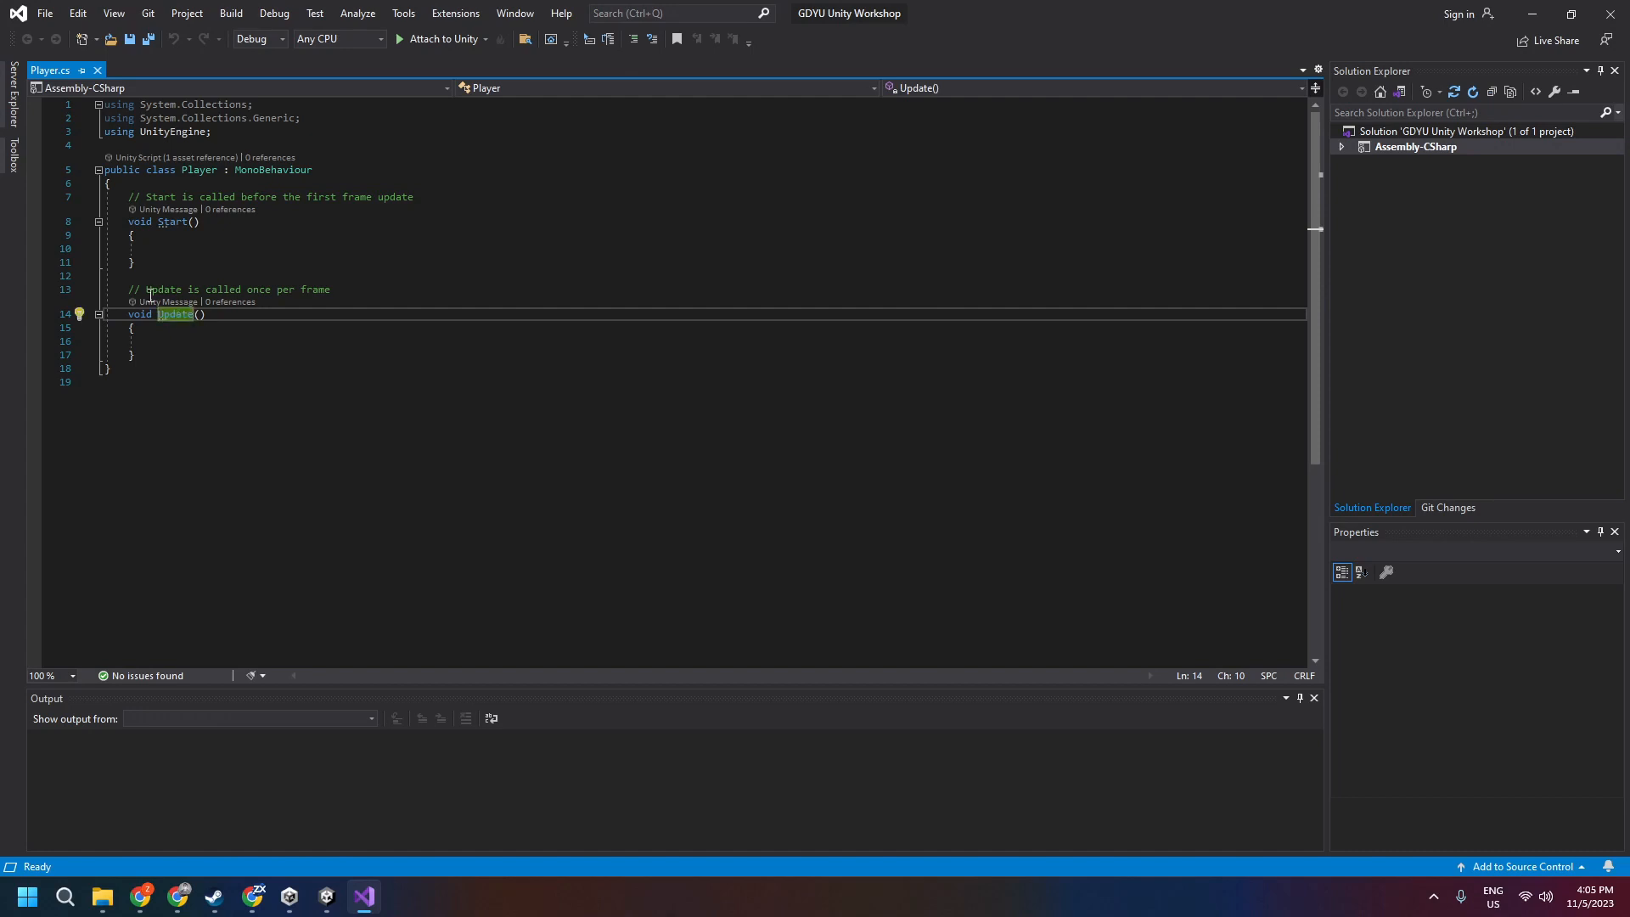
{"action": "left_click_drag", "start_coordinate": [146, 290], "coordinate": [246, 290]}
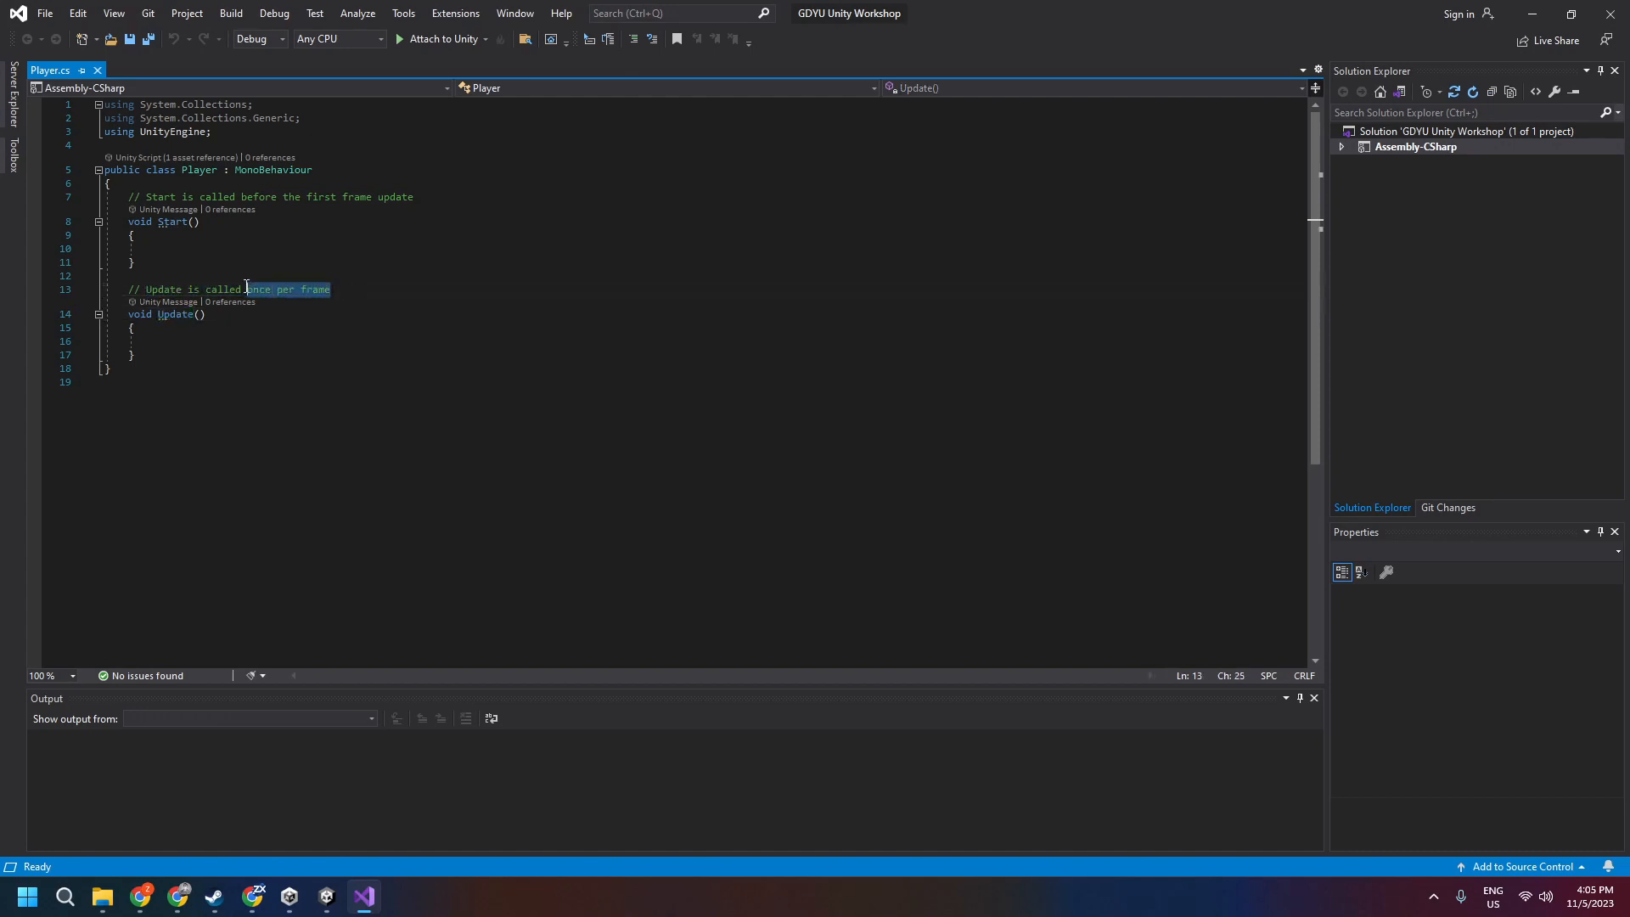
{"action": "left_click", "coordinate": [254, 289]}
{"action": "double_click", "coordinate": [316, 289]}
{"action": "left_click", "coordinate": [233, 246]}
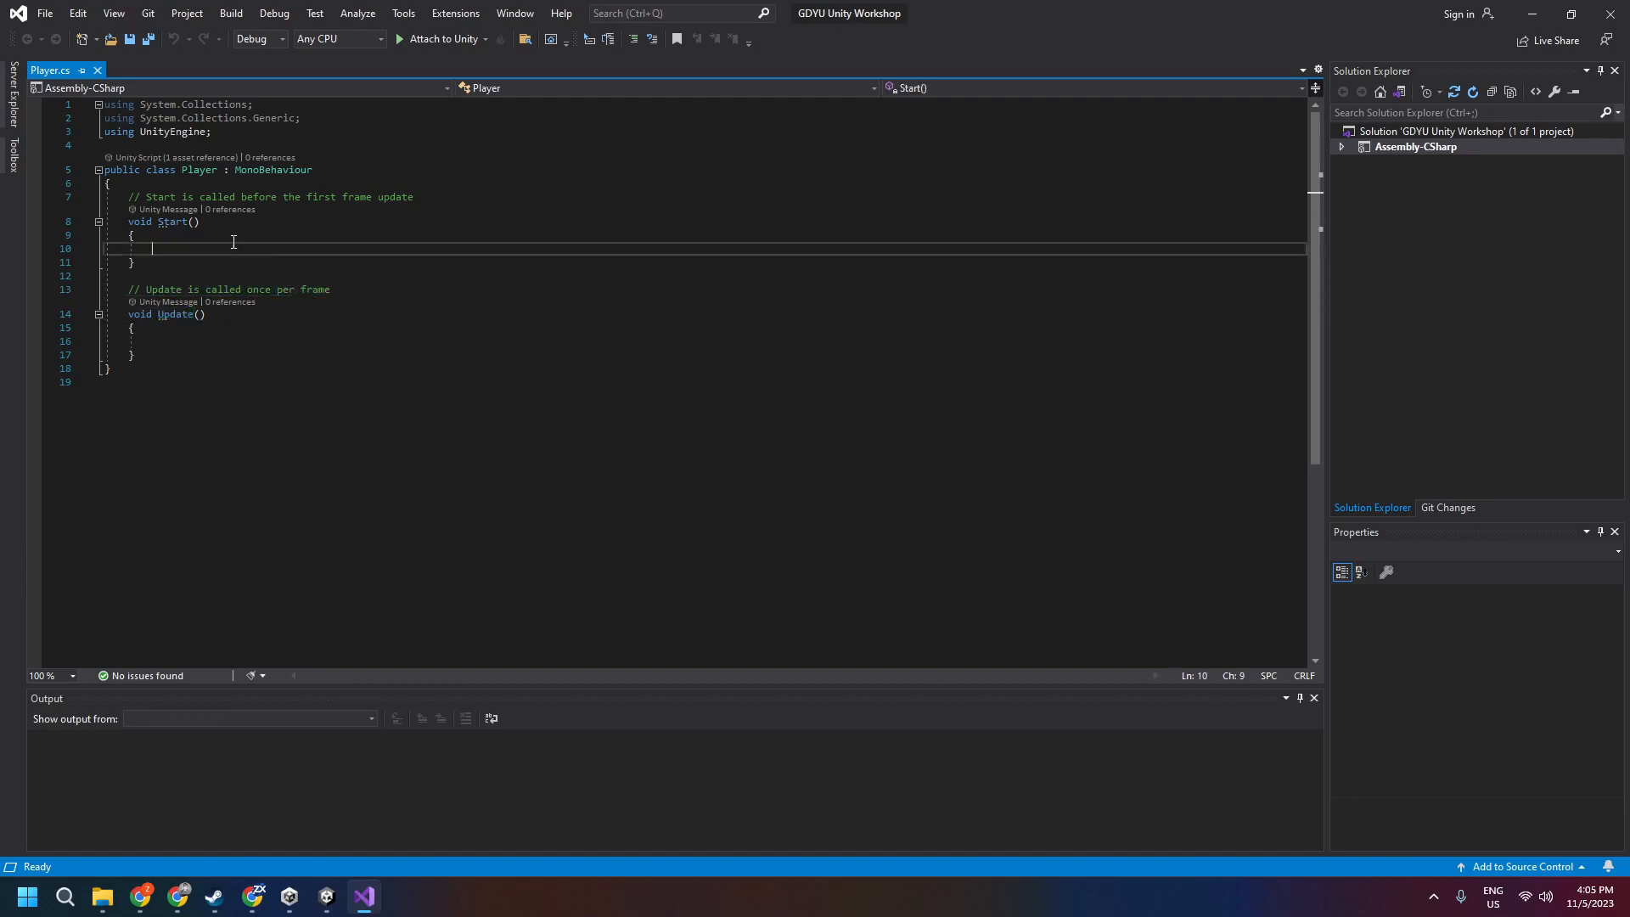
{"action": "left_click_drag", "start_coordinate": [129, 314], "coordinate": [169, 360]}
{"action": "left_click_drag", "start_coordinate": [167, 262], "coordinate": [130, 223]}
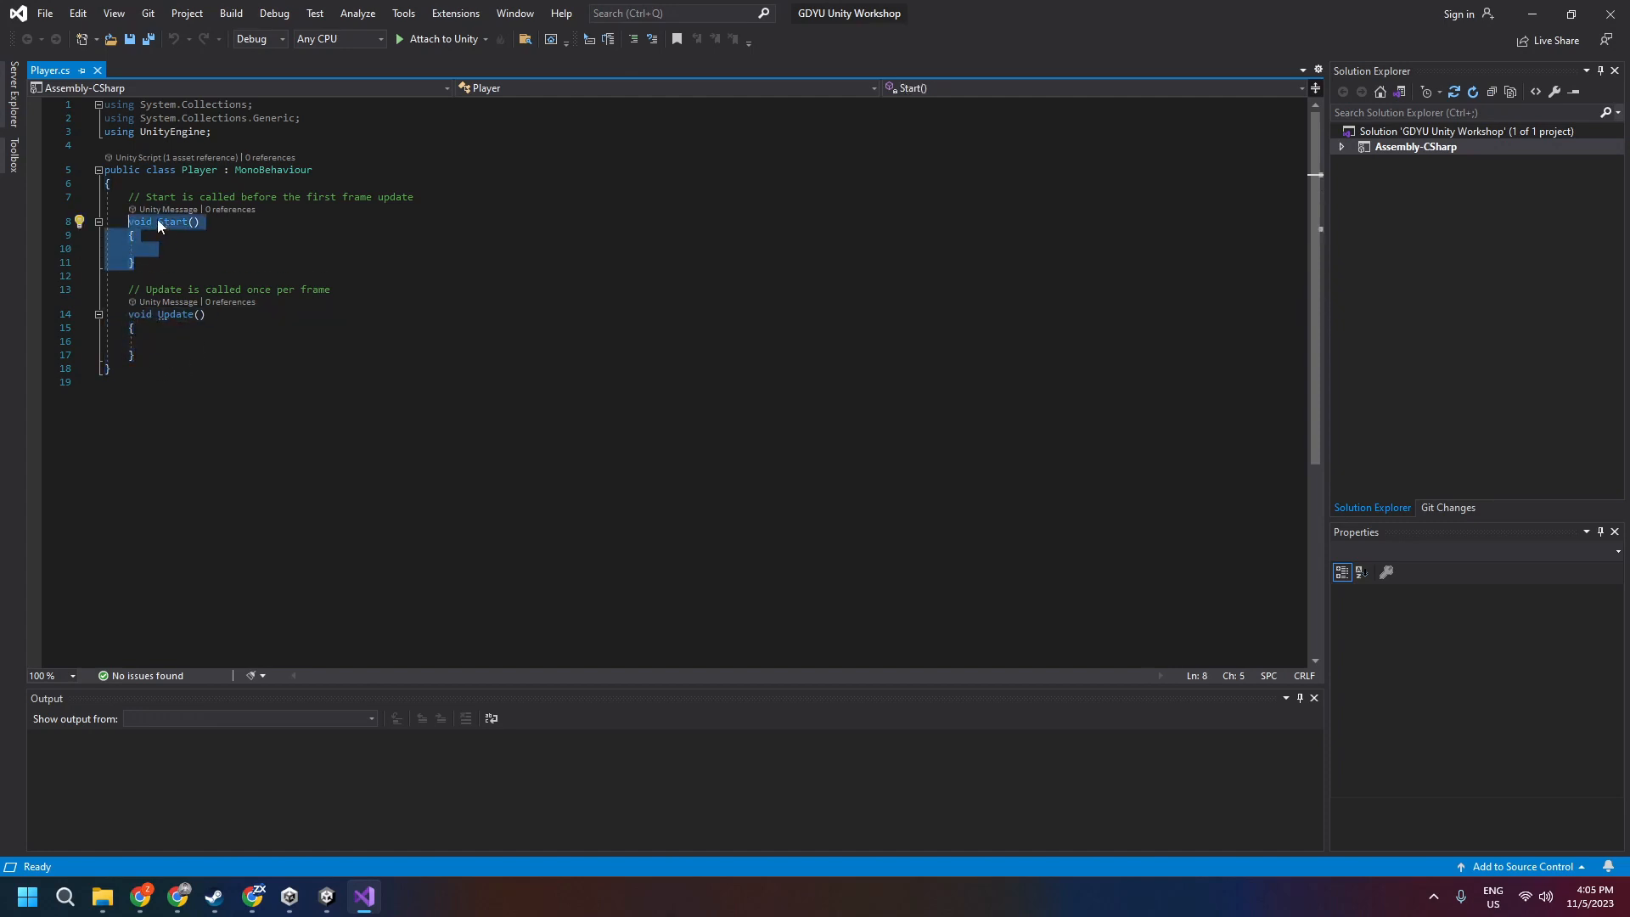
{"action": "left_click", "coordinate": [177, 249]}
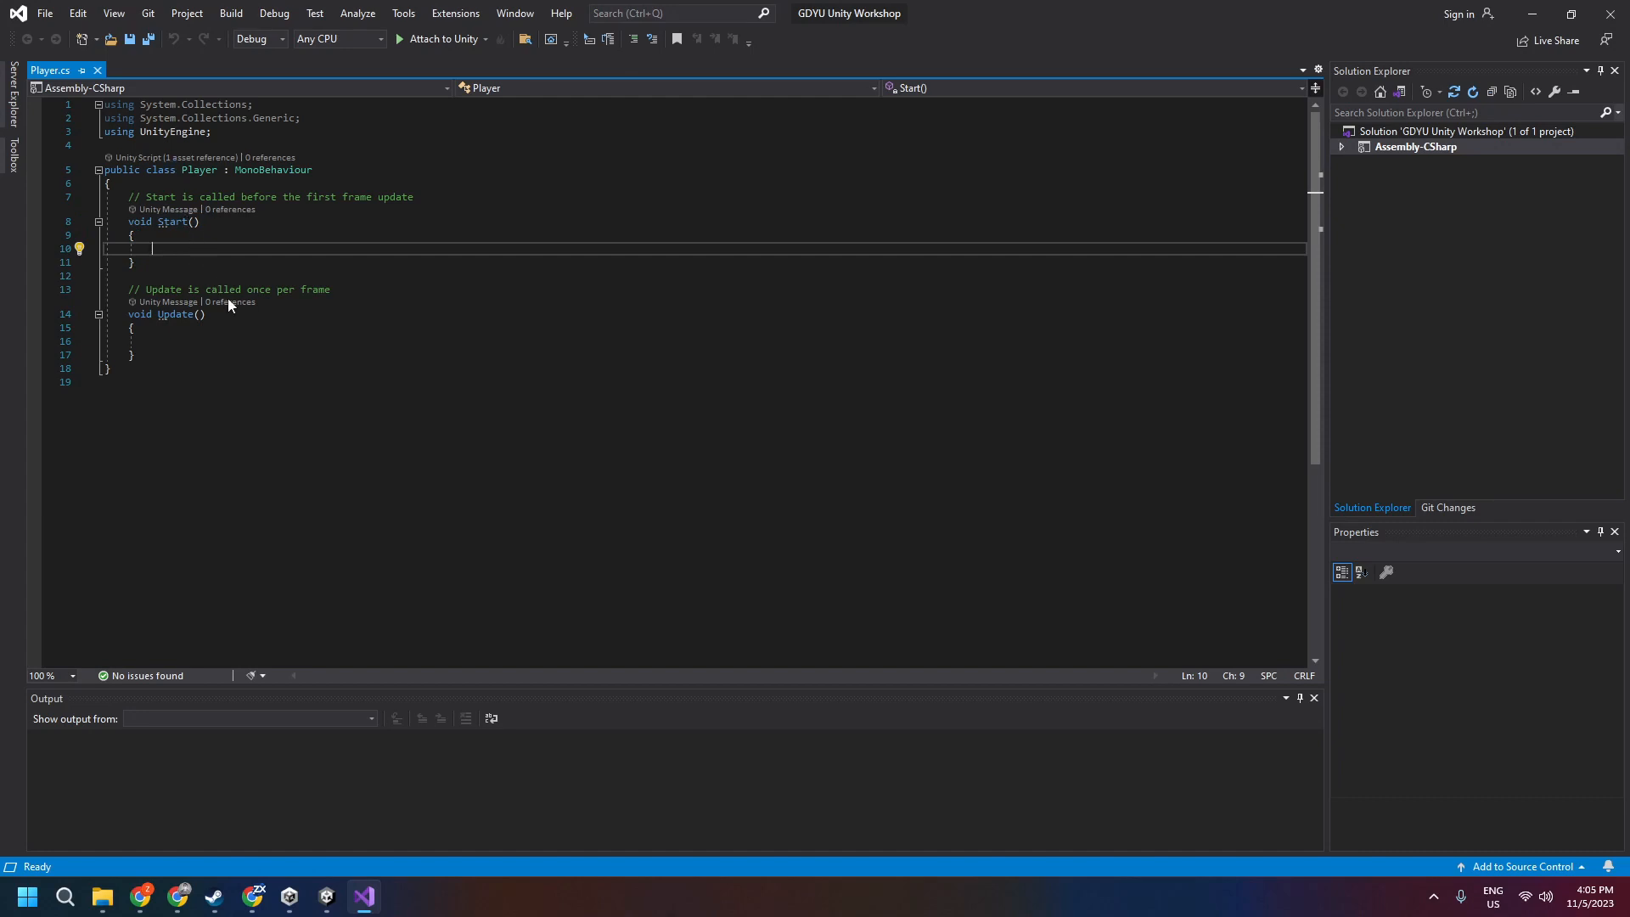
Declare a private field of type Inputs named playerInputs at the top of the Player class
{"action": "left_click", "coordinate": [155, 182]}
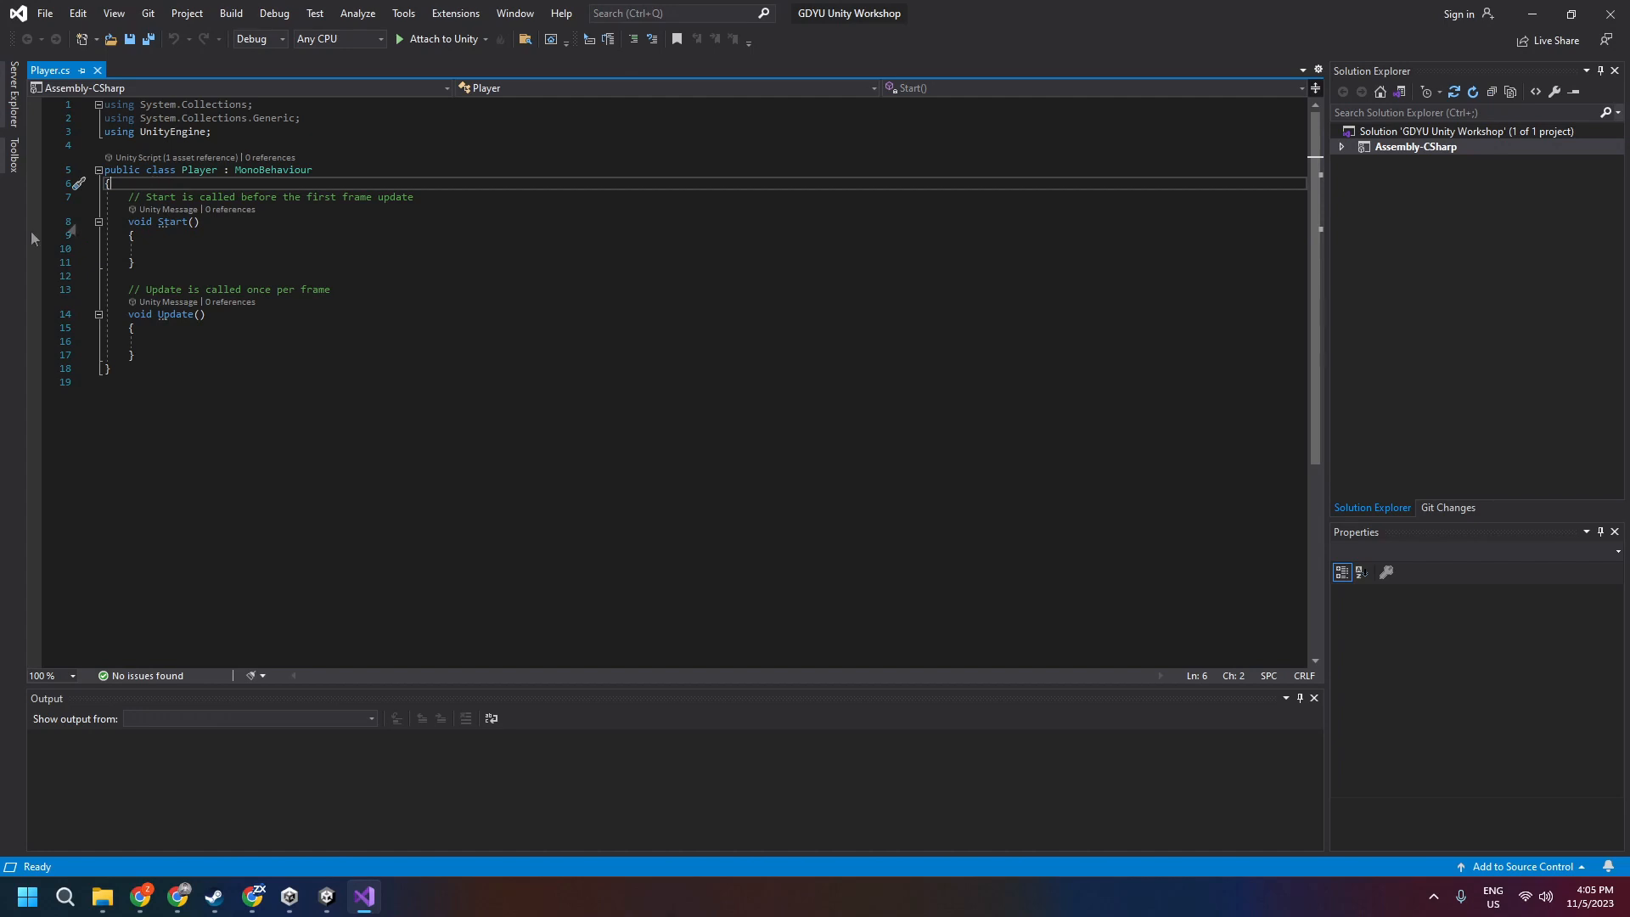
{"action": "key", "text": "Return"}
{"action": "key", "text": "Return"}
{"action": "key", "text": "Up"}
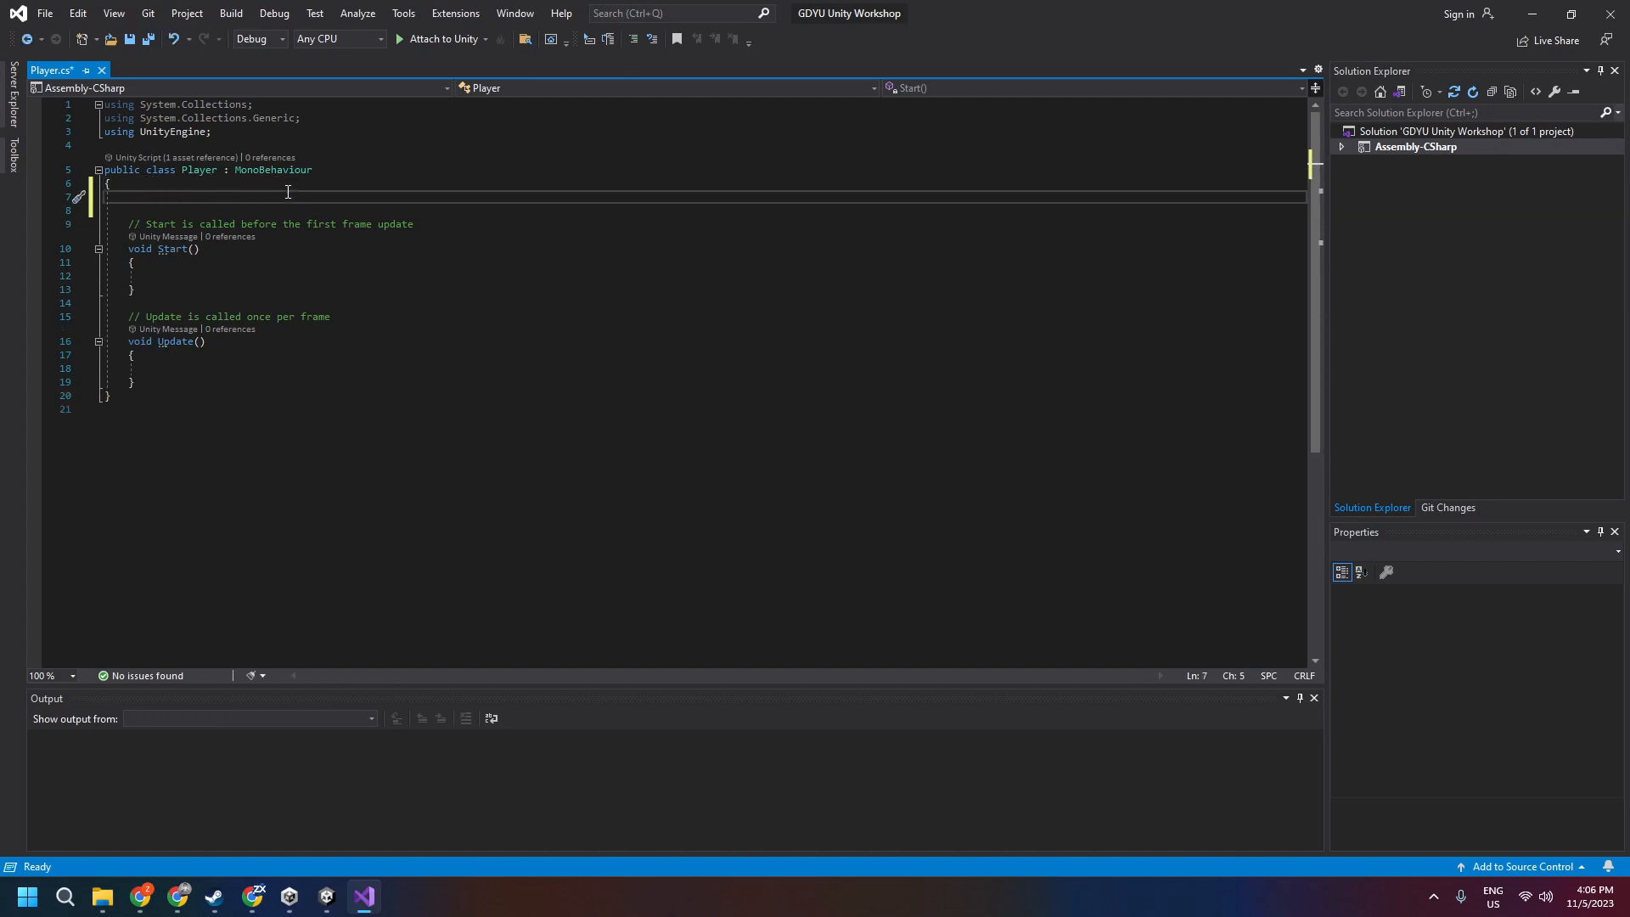
{"action": "type", "text": "pri"}
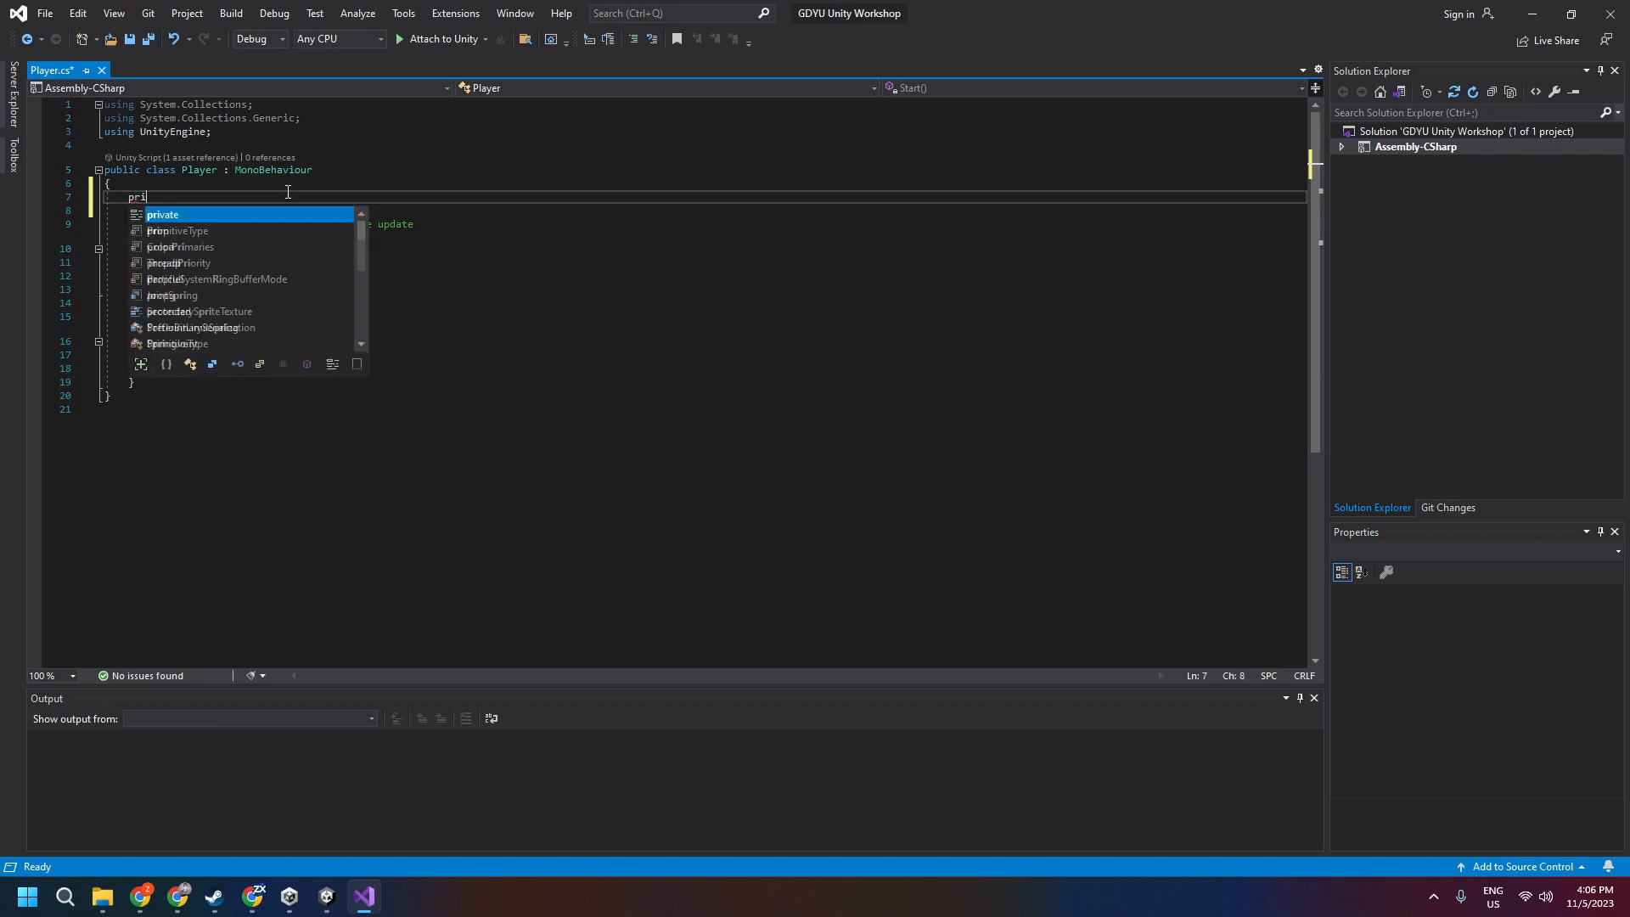
{"action": "type", "text": "vate In"}
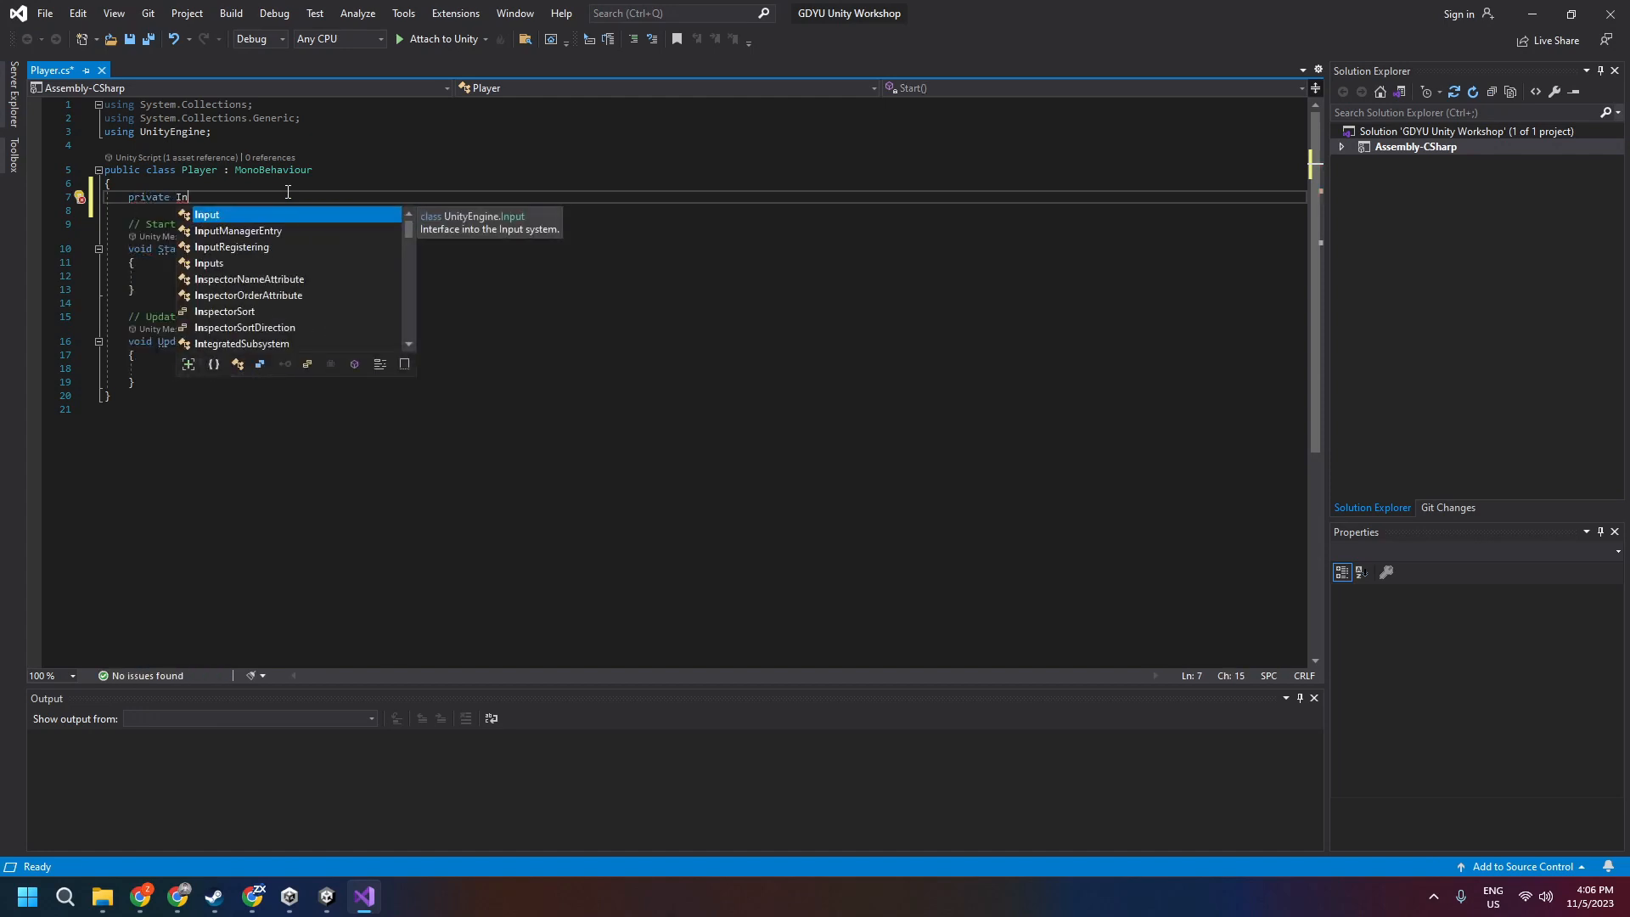
{"action": "type", "text": "uts"}
{"action": "key", "text": "BackSpace"}
{"action": "key", "text": "BackSpace"}
{"action": "key", "text": "BackSpace"}
{"action": "key", "text": "BackSpace"}
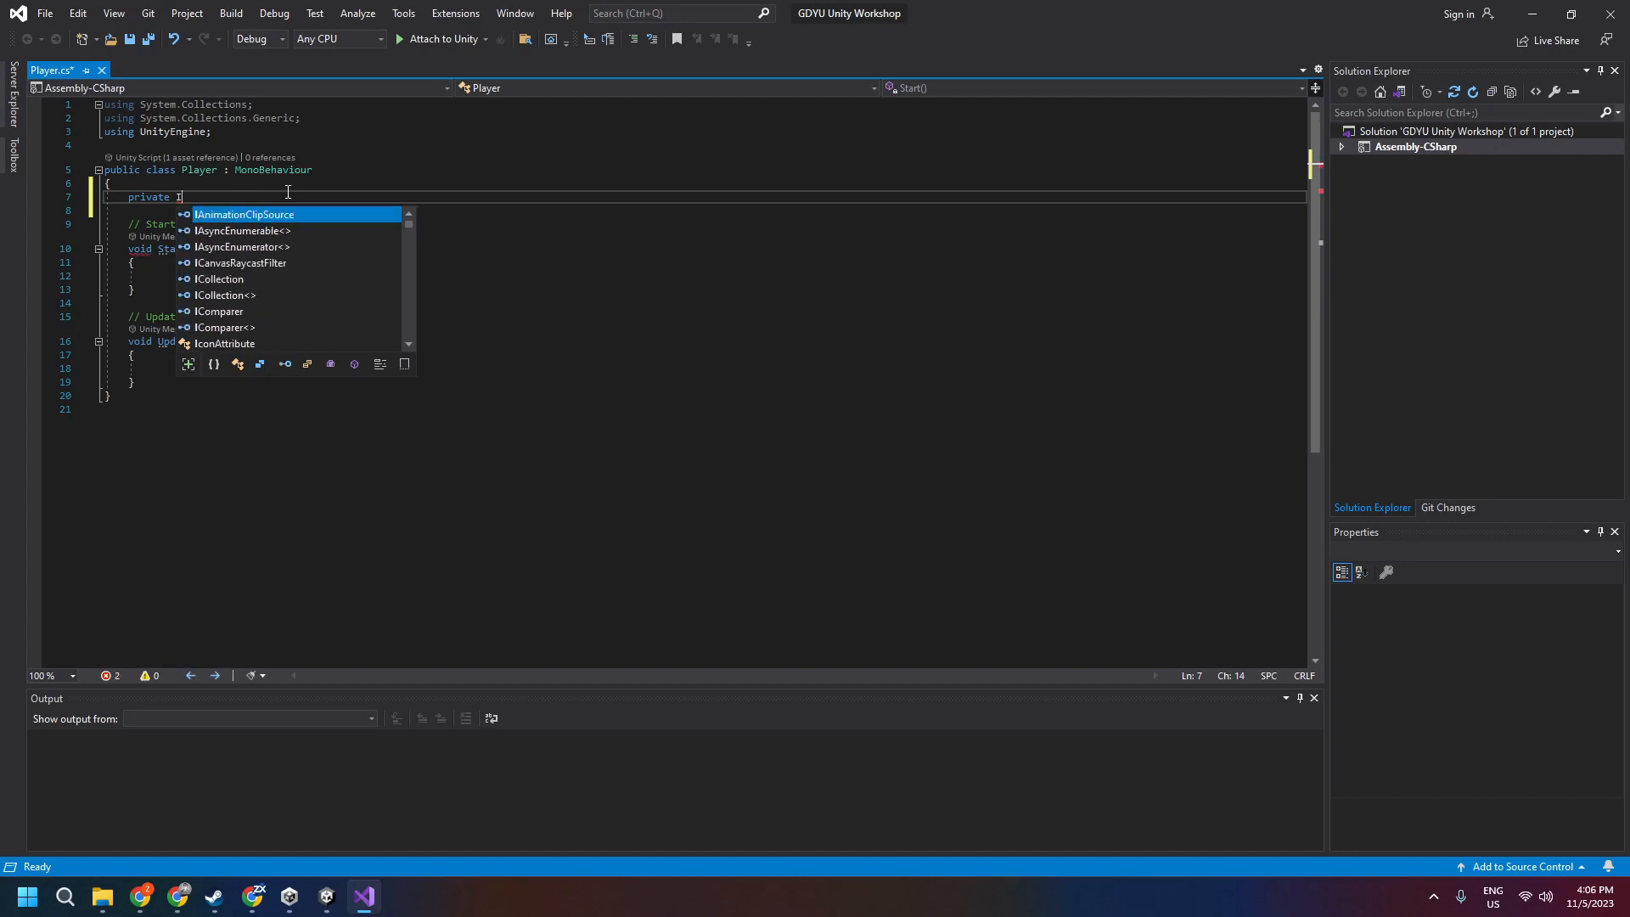
{"action": "type", "text": "nput"}
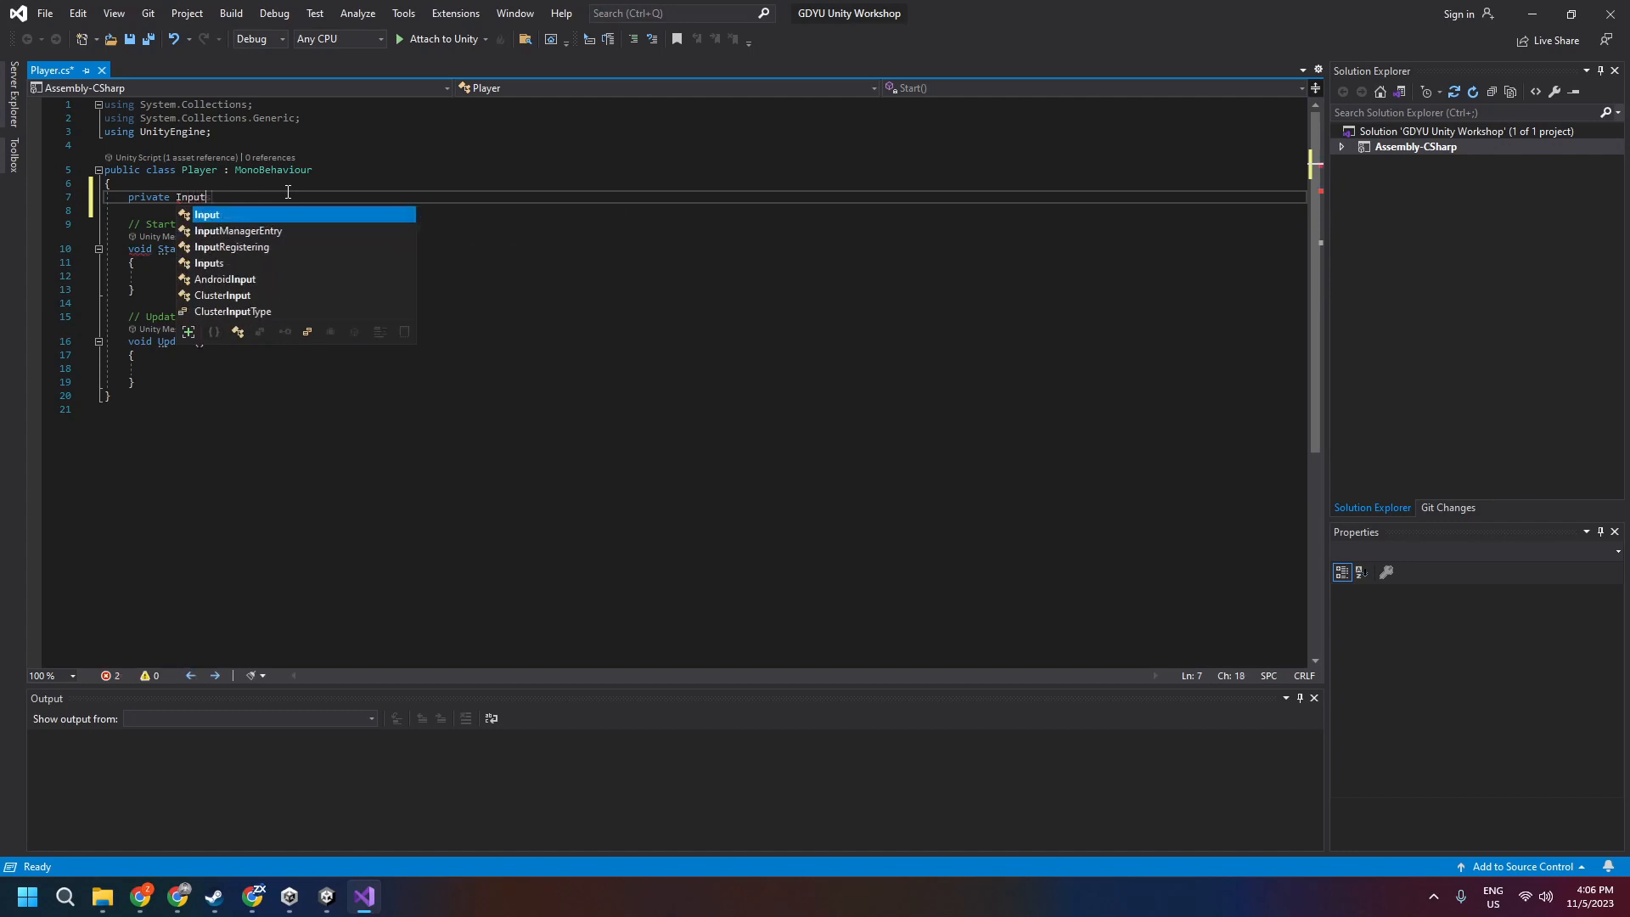
{"action": "type", "text": "s pl"}
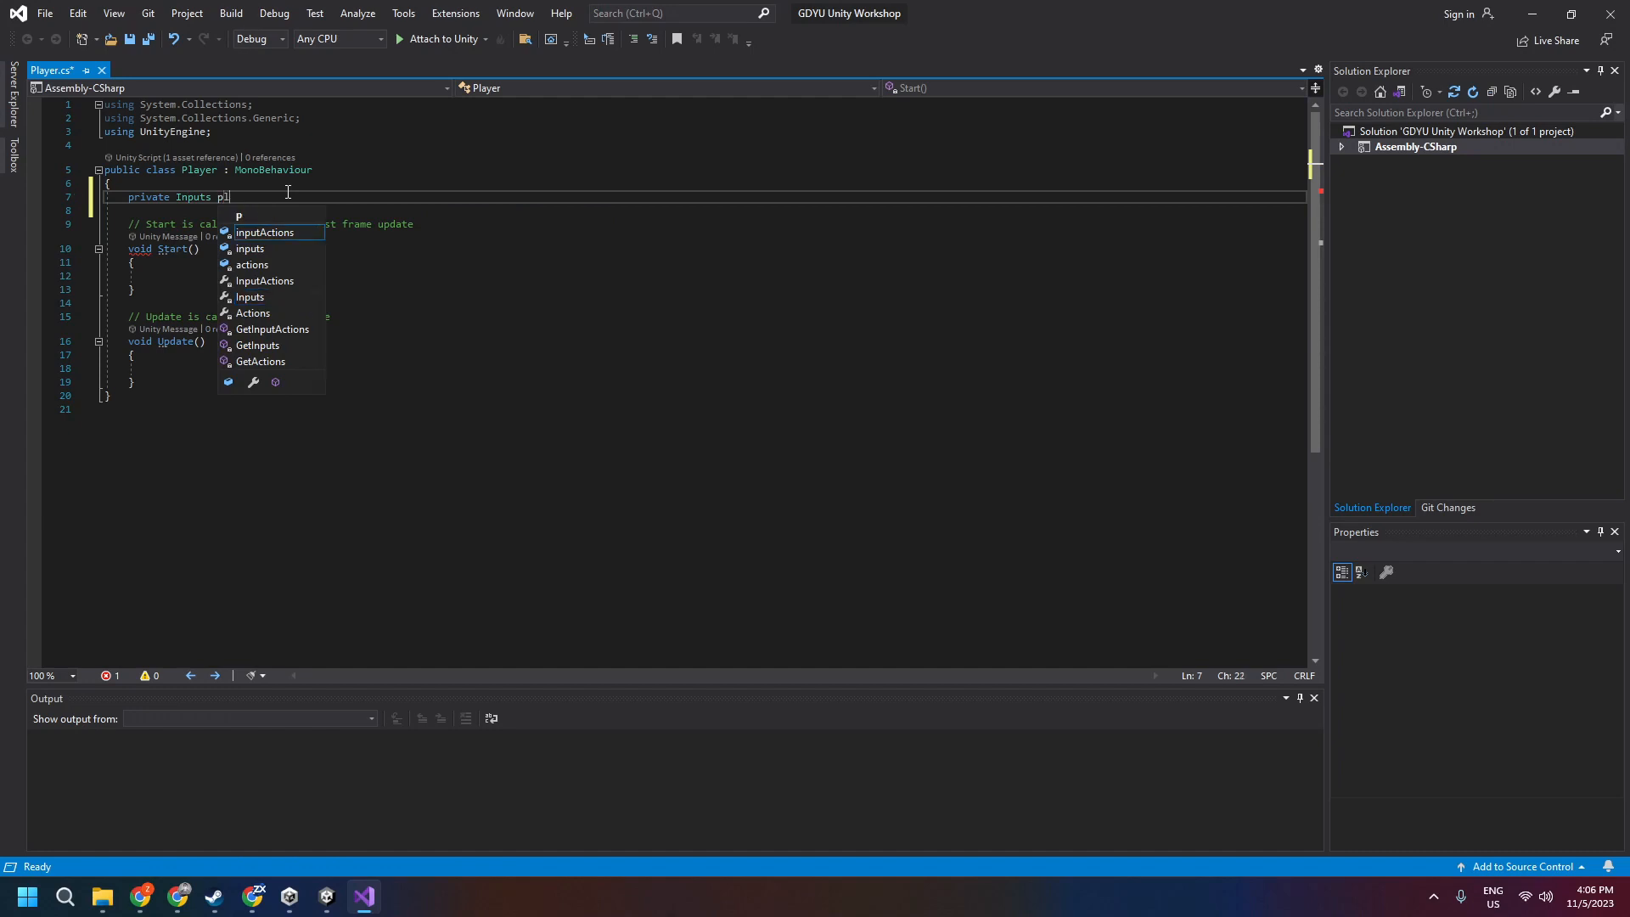
{"action": "type", "text": "ayerIn"}
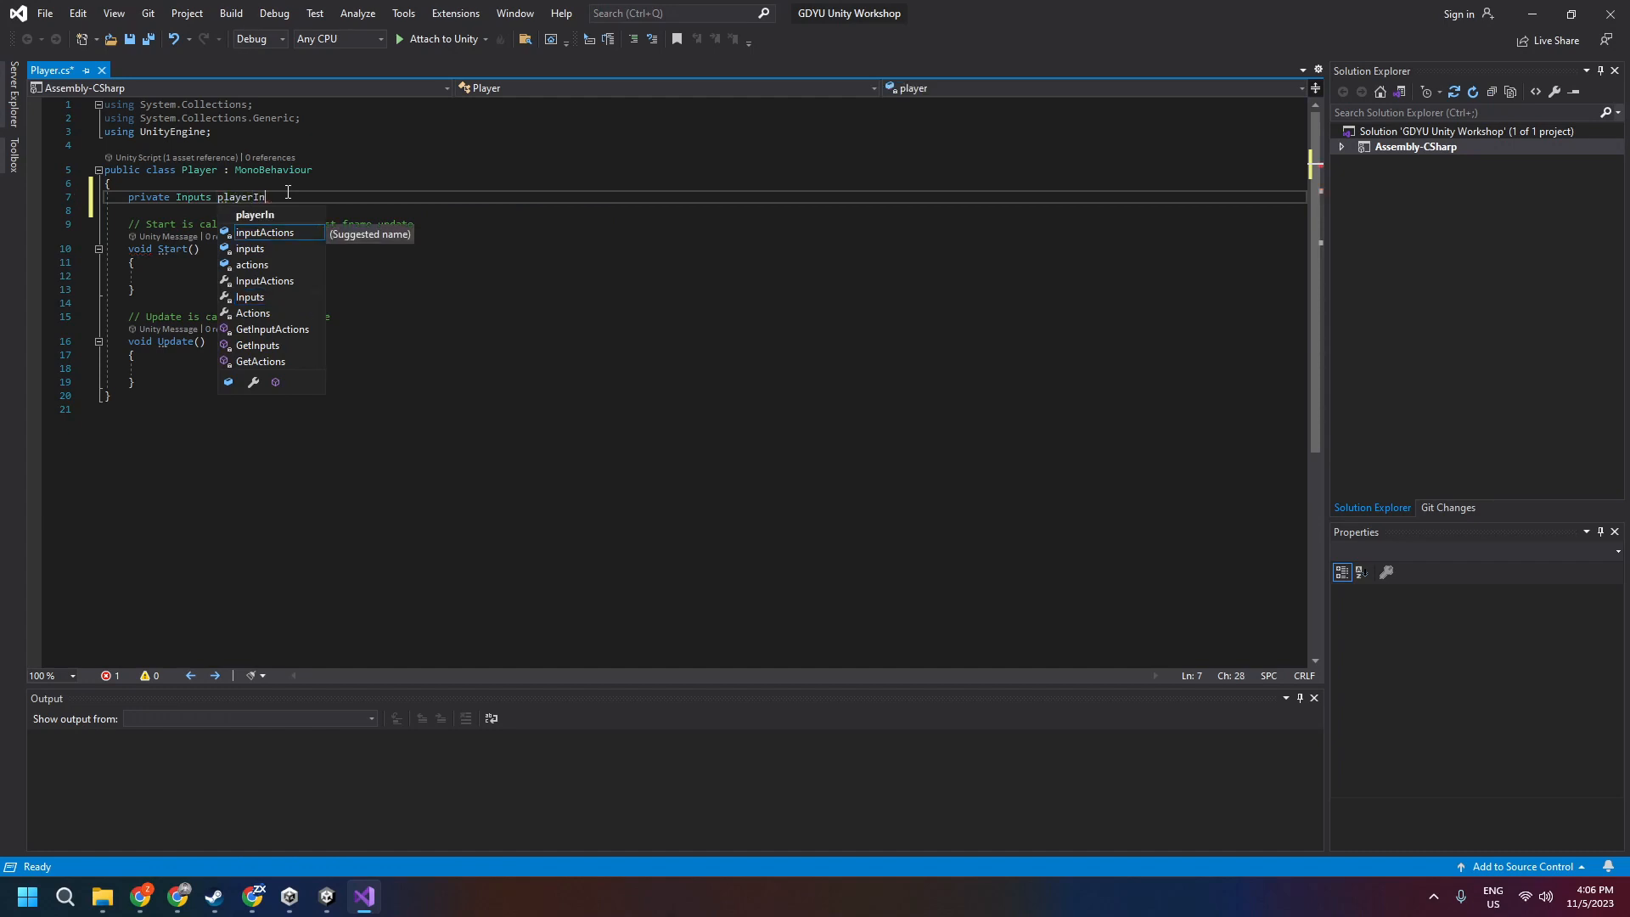
{"action": "type", "text": "puts;"}
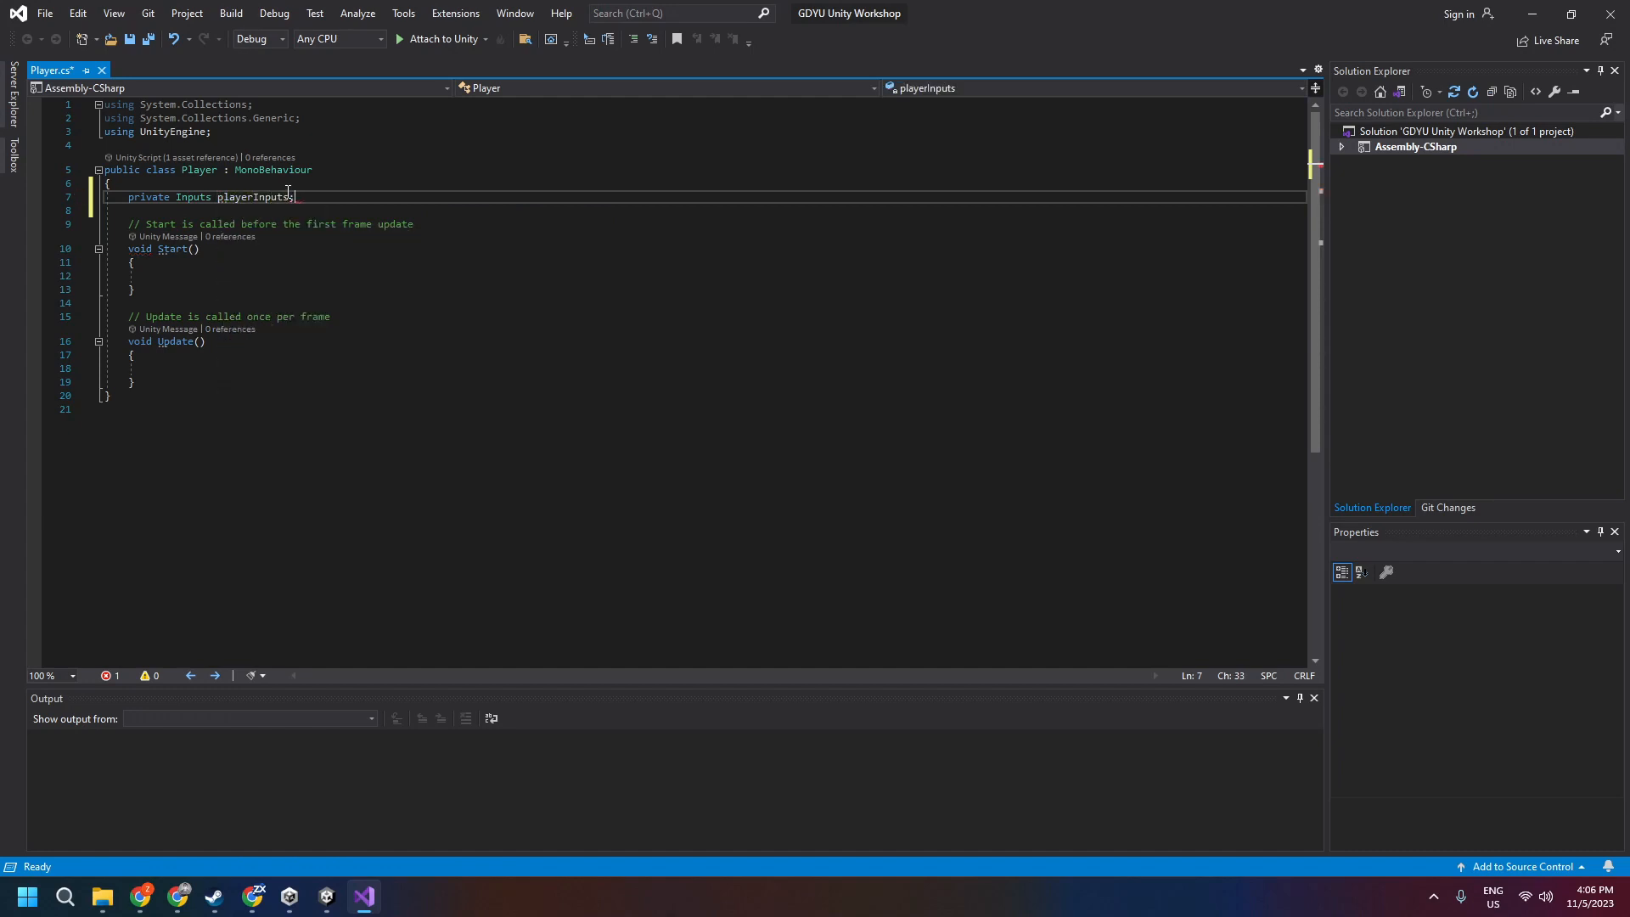
Examine the access modifier, type and name in the playerInputs field declaration
{"action": "double_click", "coordinate": [158, 200]}
{"action": "key", "text": "Down"}
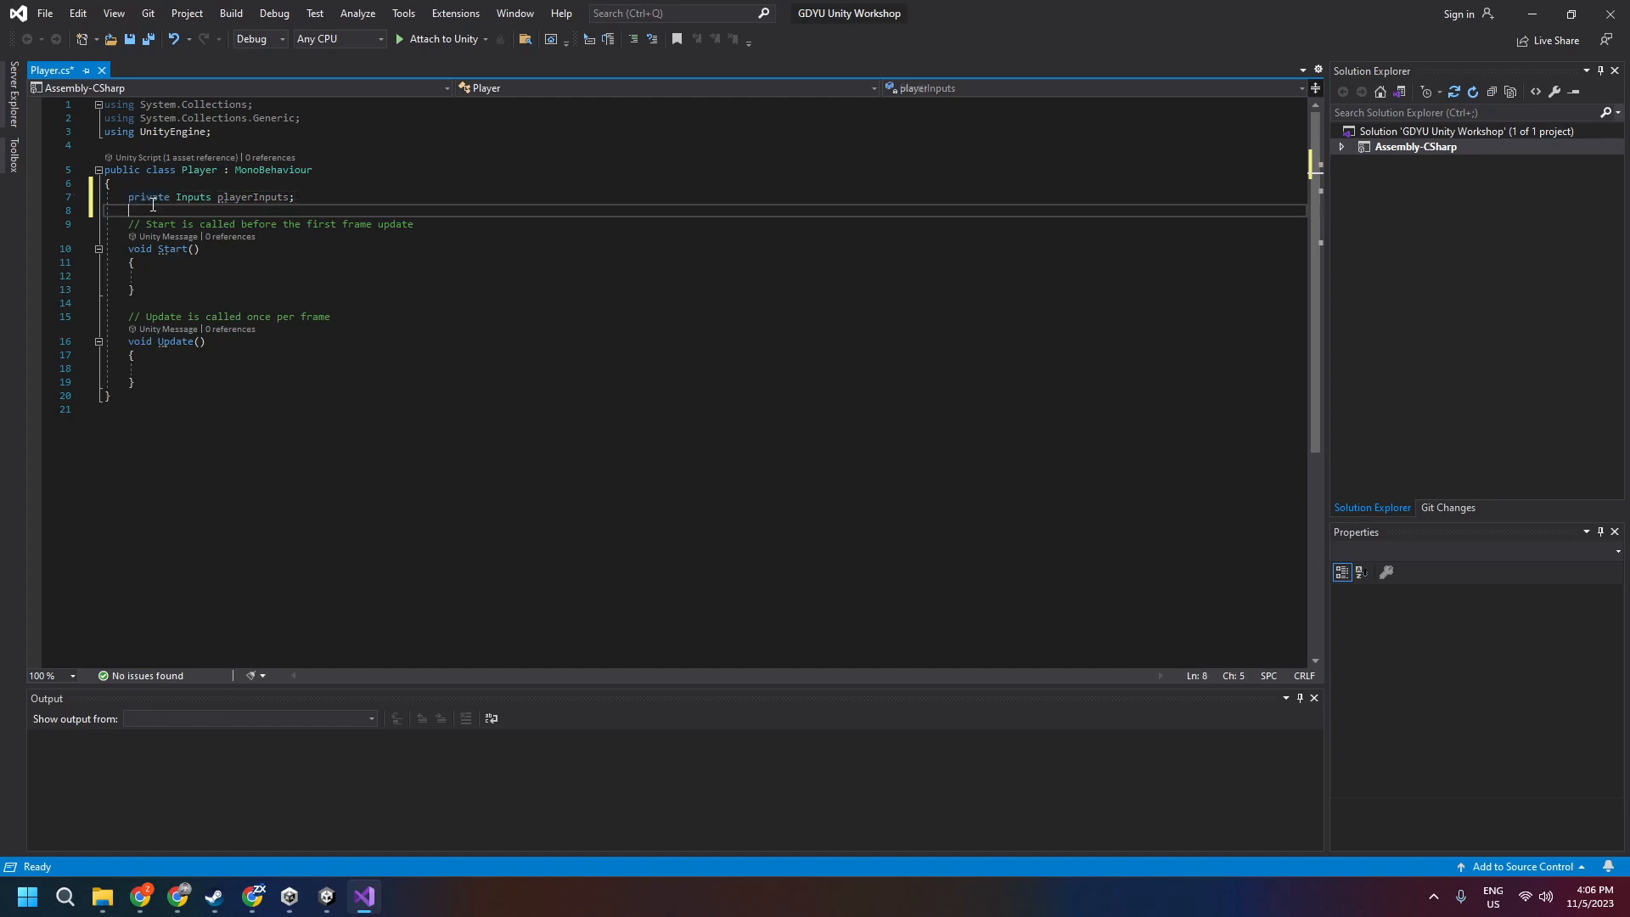
{"action": "left_click_drag", "start_coordinate": [167, 194], "coordinate": [129, 196]}
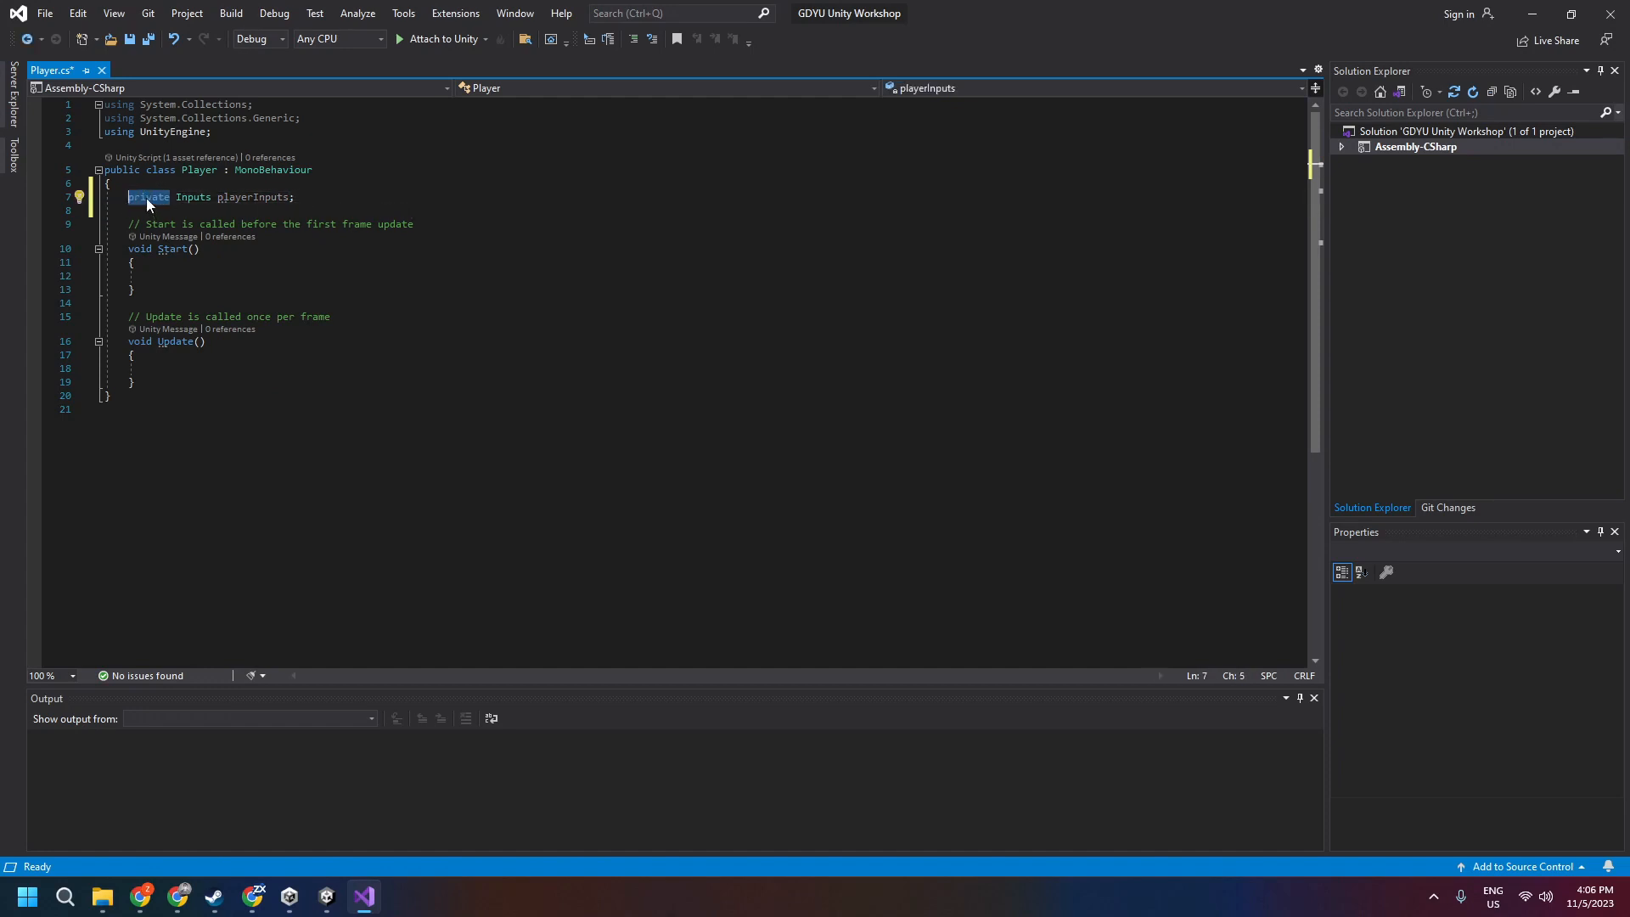
{"action": "left_click", "coordinate": [146, 197]}
{"action": "left_click_drag", "start_coordinate": [174, 196], "coordinate": [132, 195]}
{"action": "left_click", "coordinate": [151, 196]}
{"action": "left_click_drag", "start_coordinate": [171, 196], "coordinate": [130, 194]}
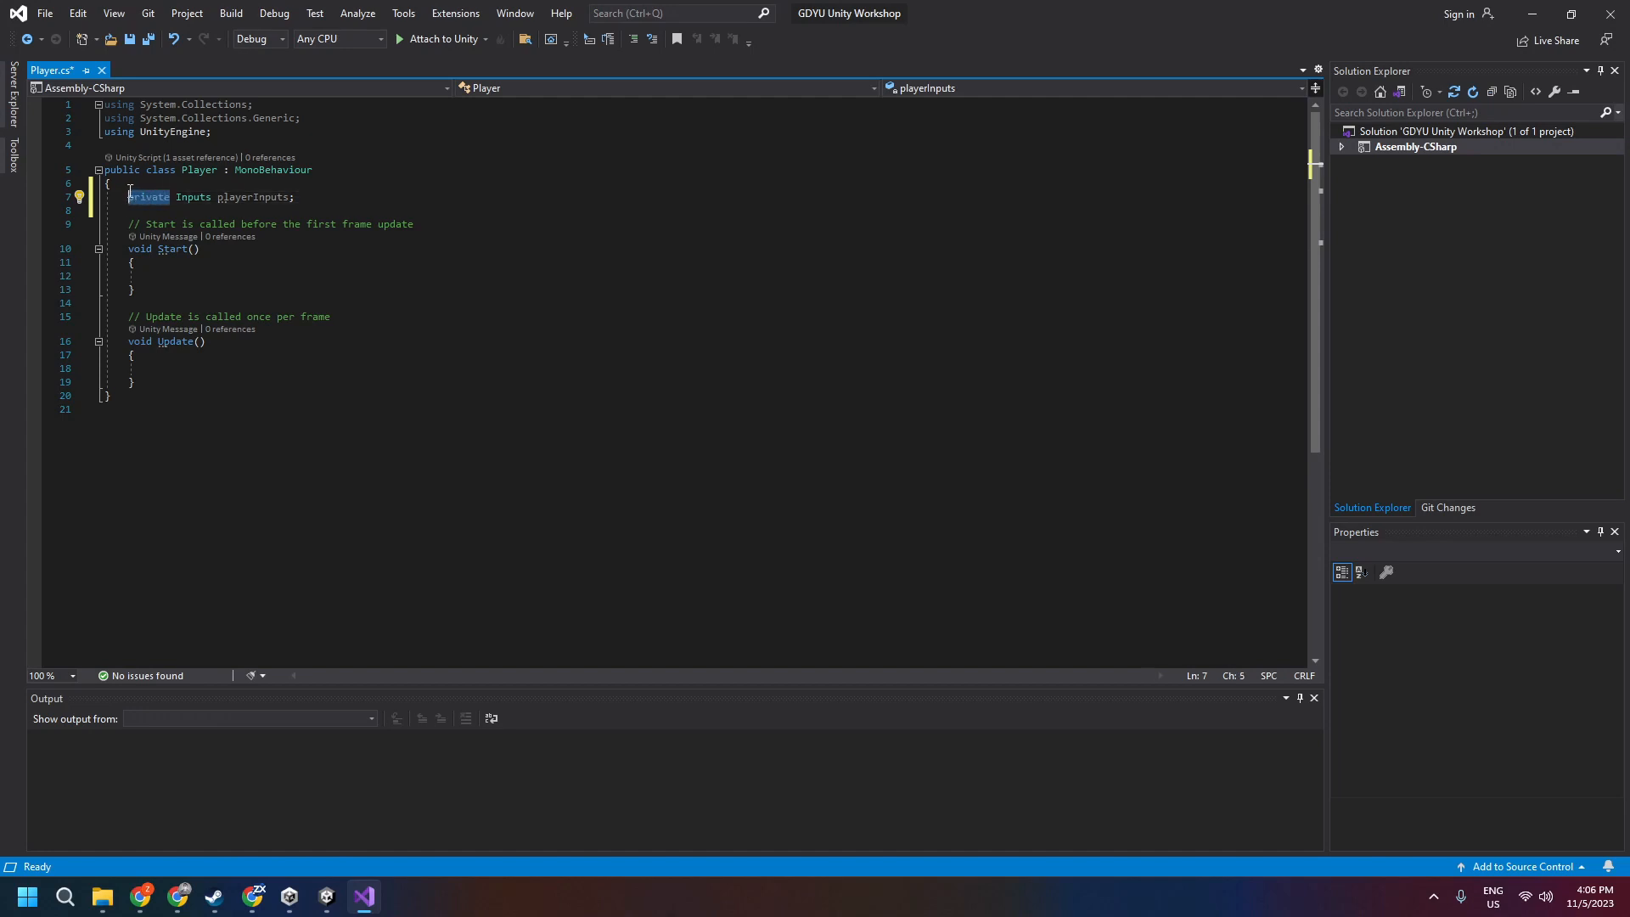
{"action": "double_click", "coordinate": [179, 196]}
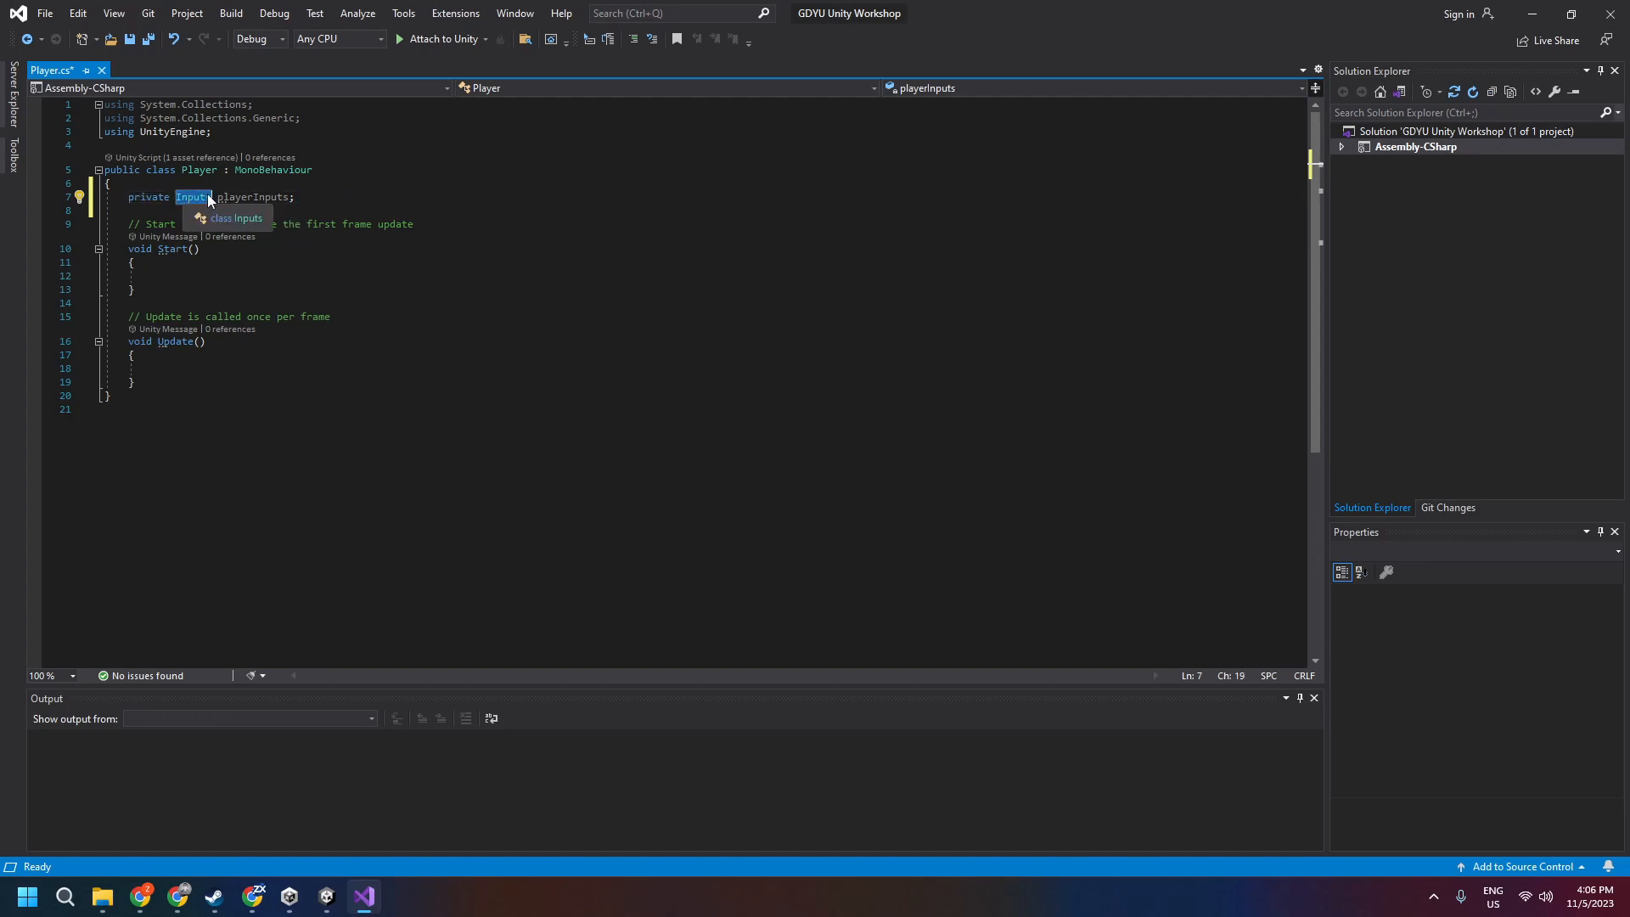
{"action": "left_click_drag", "start_coordinate": [218, 197], "coordinate": [297, 196]}
Declare a private Rigidbody field named rb directly below the playerInputs field
{"action": "left_click", "coordinate": [306, 196]}
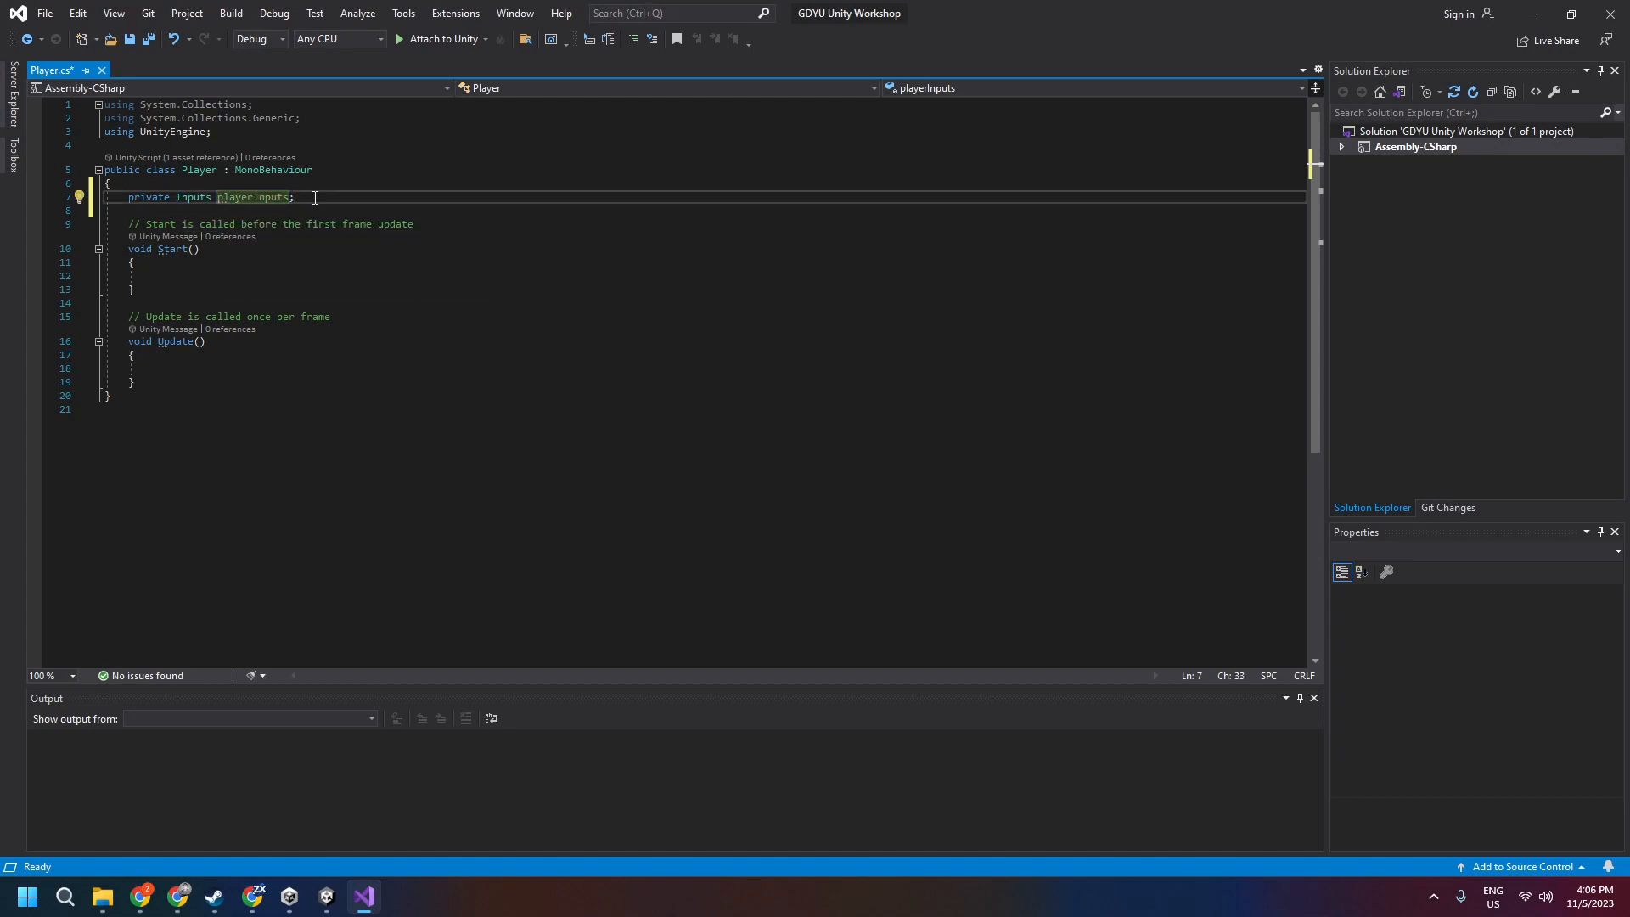
{"action": "key", "text": "Return"}
{"action": "type", "text": "private"}
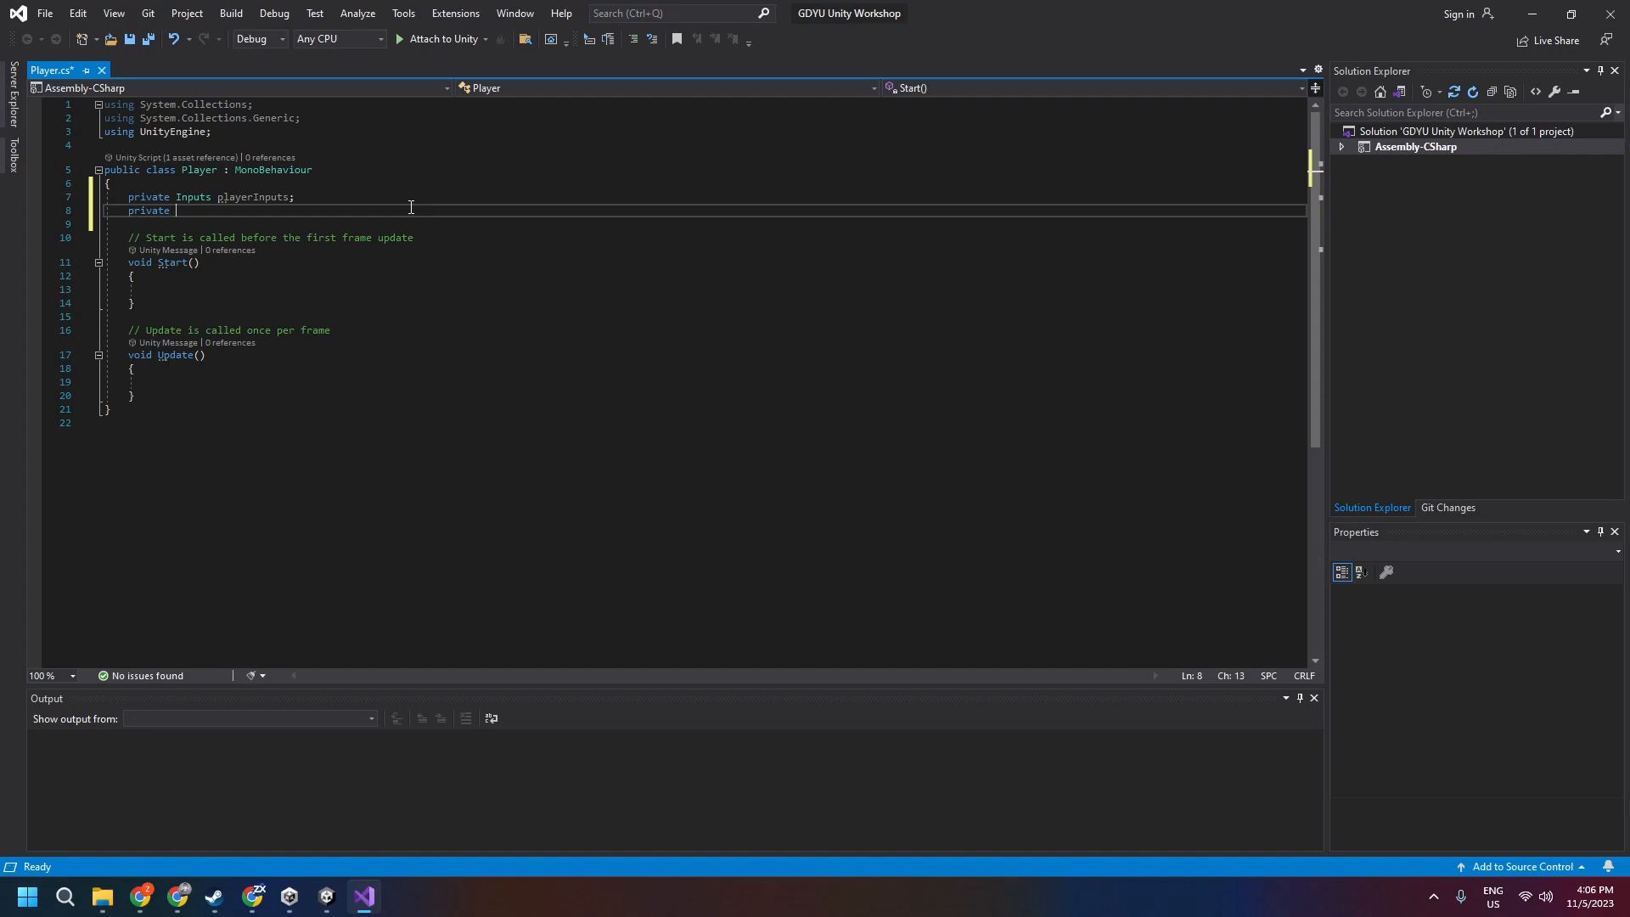
{"action": "type", "text": " Rigidbody rb;"}
{"action": "left_click_drag", "start_coordinate": [177, 210], "coordinate": [241, 209]}
{"action": "double_click", "coordinate": [242, 210]}
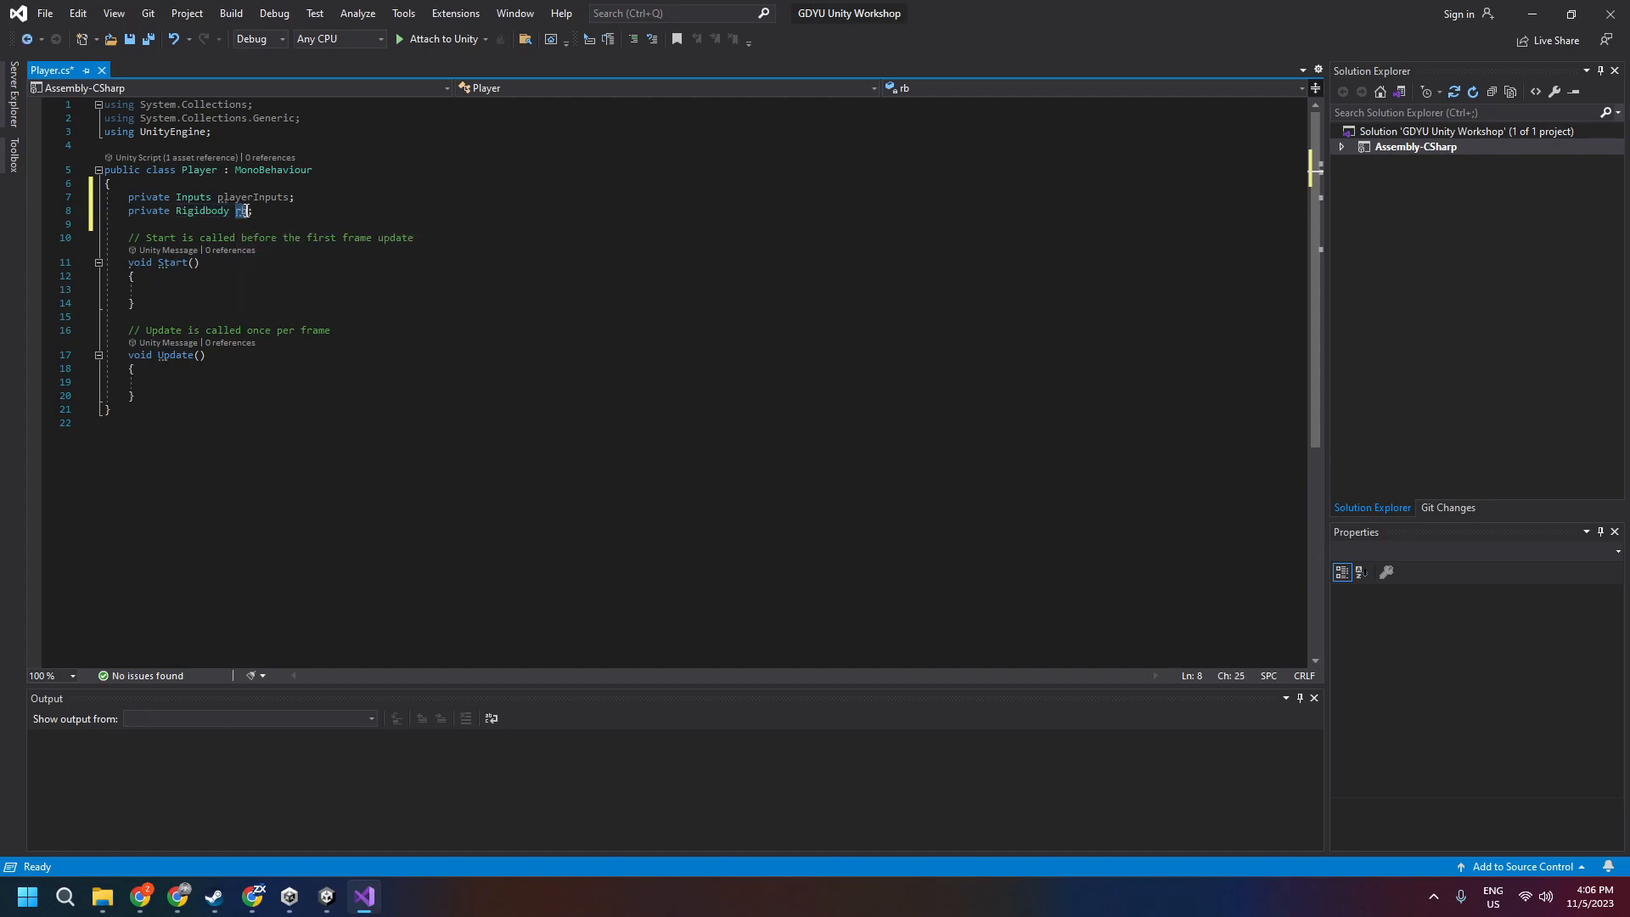
{"action": "left_click_drag", "start_coordinate": [254, 210], "coordinate": [176, 210]}
Declare two public float fields, maxVelocity and moveForce, below the private fields, separated from them by a blank line
{"action": "left_click", "coordinate": [363, 207]}
{"action": "key", "text": "Return"}
{"action": "key", "text": "Return"}
{"action": "type", "text": "p"}
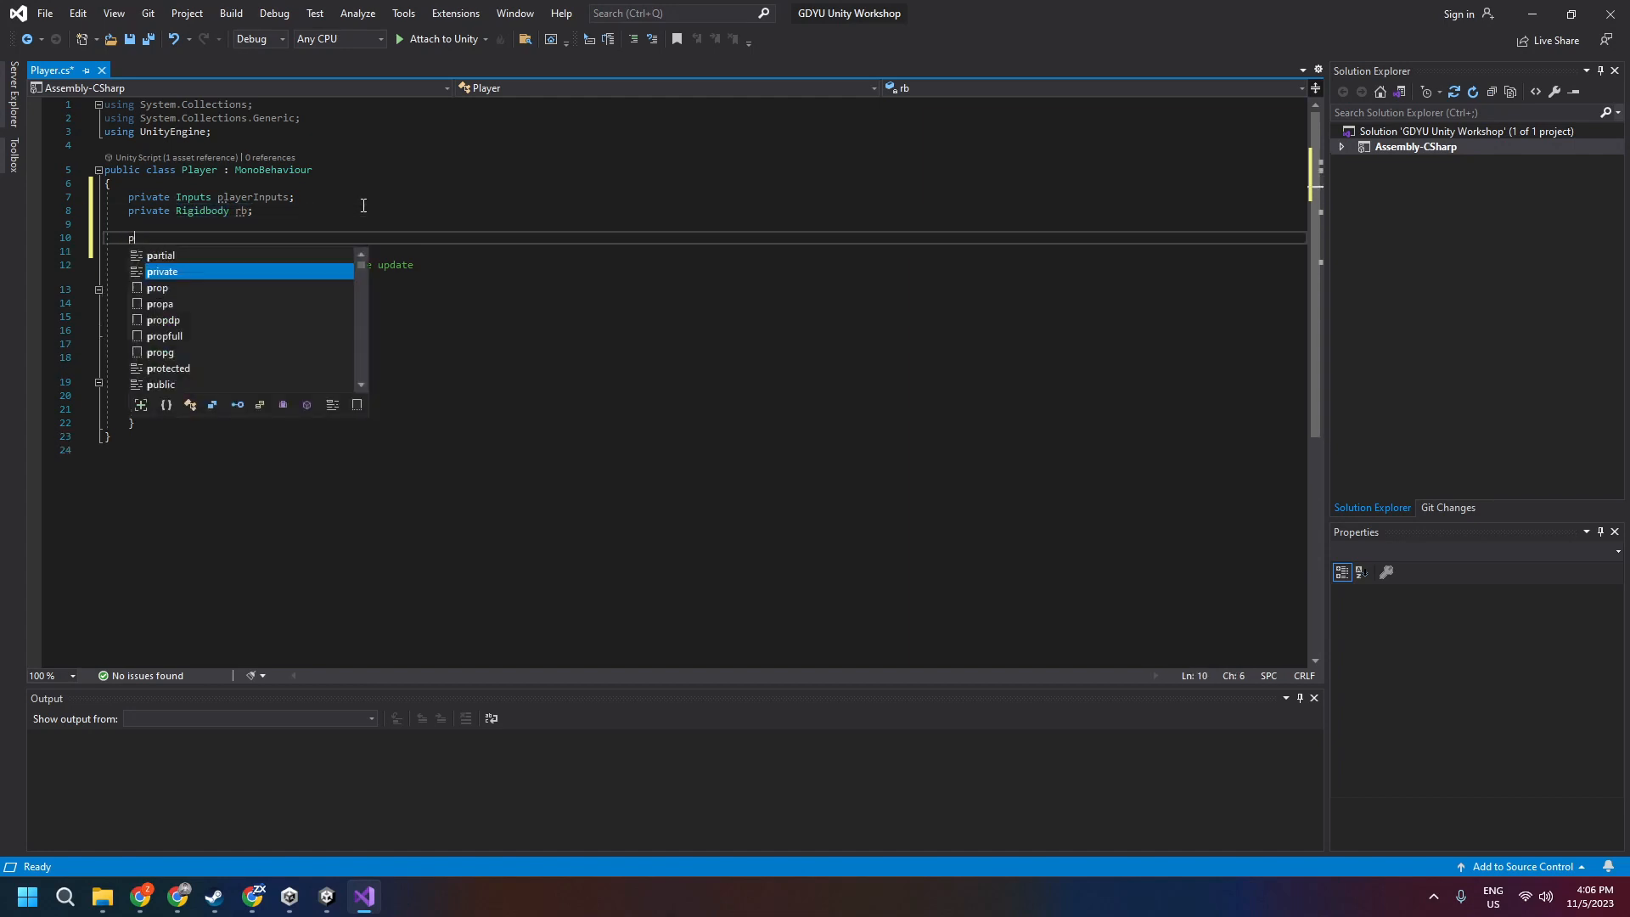
{"action": "type", "text": "ublic "}
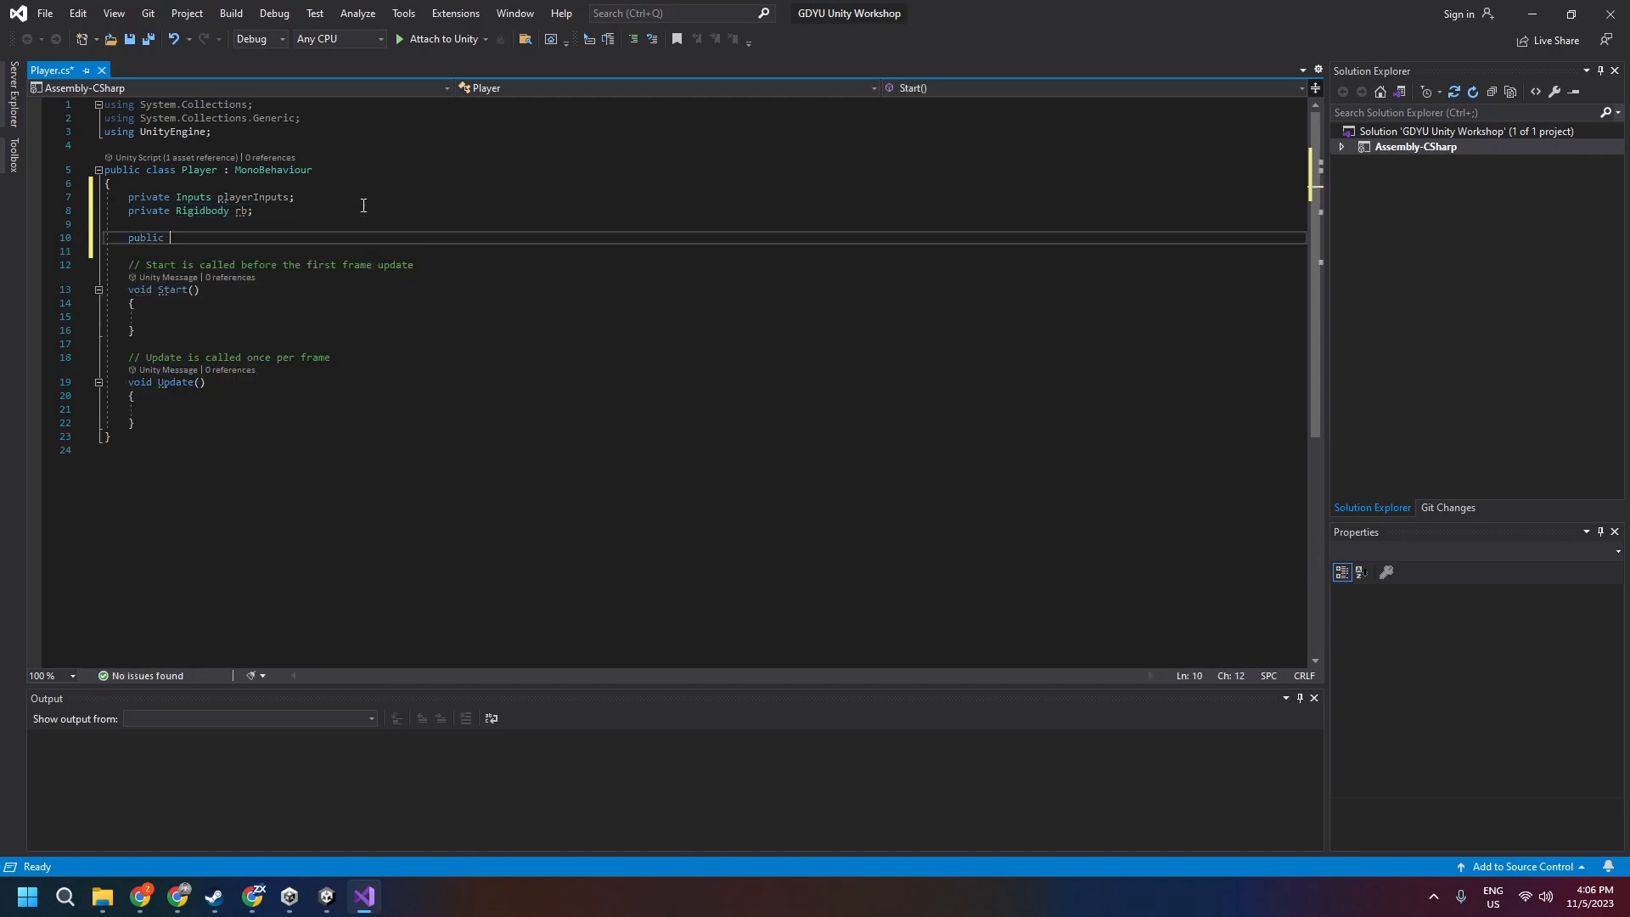
{"action": "type", "text": "flo"}
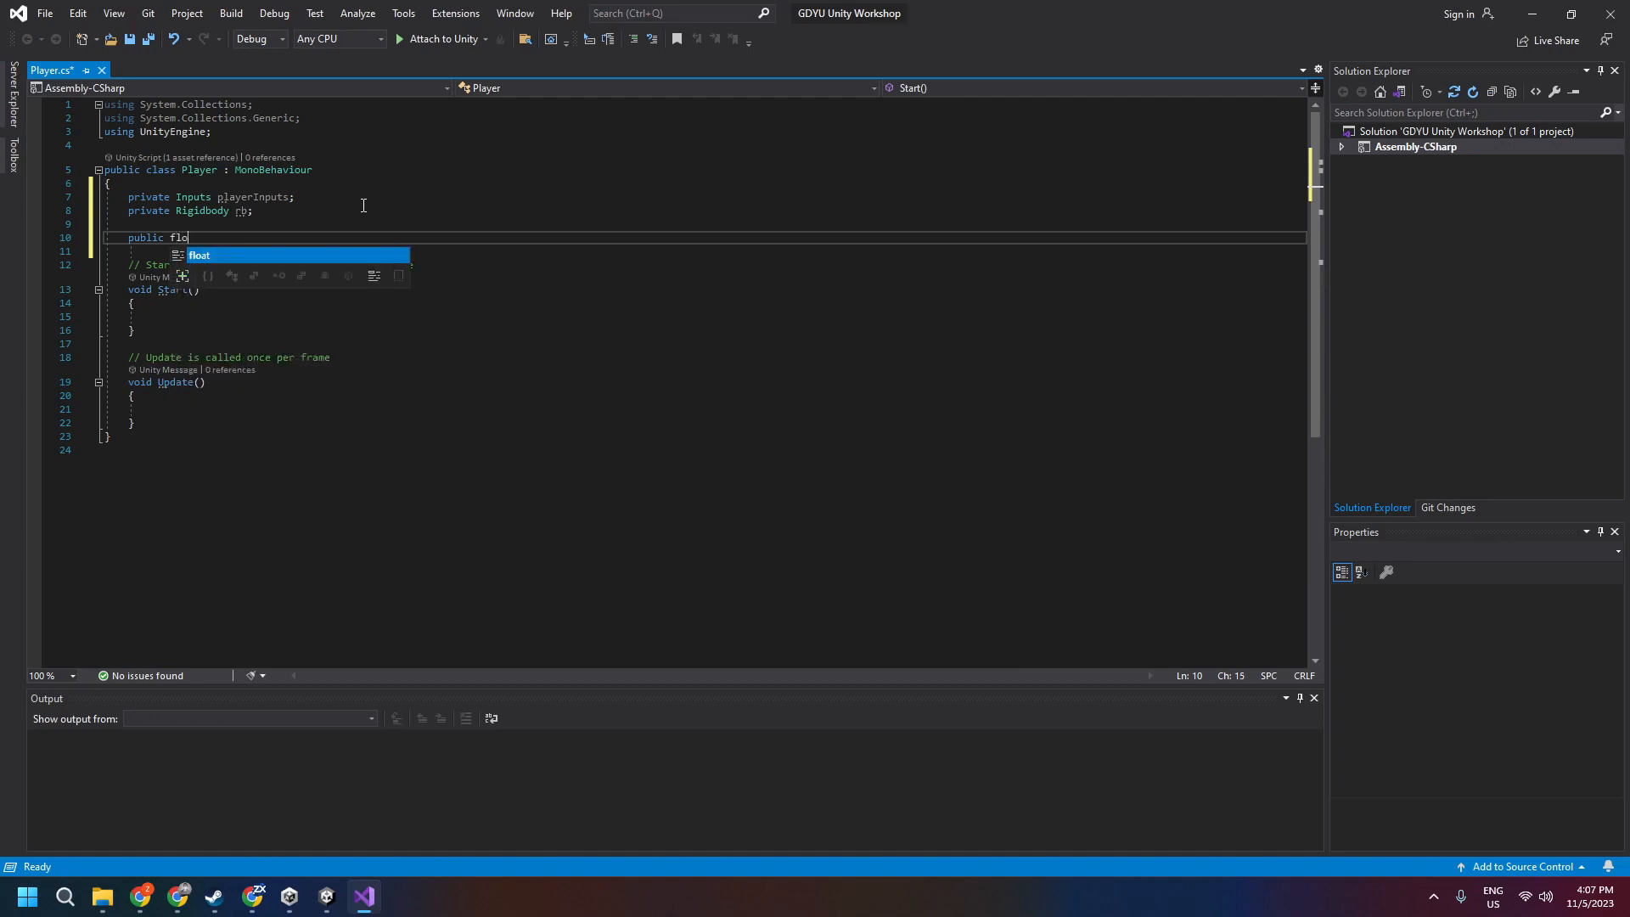
{"action": "type", "text": "at maxVelocity"}
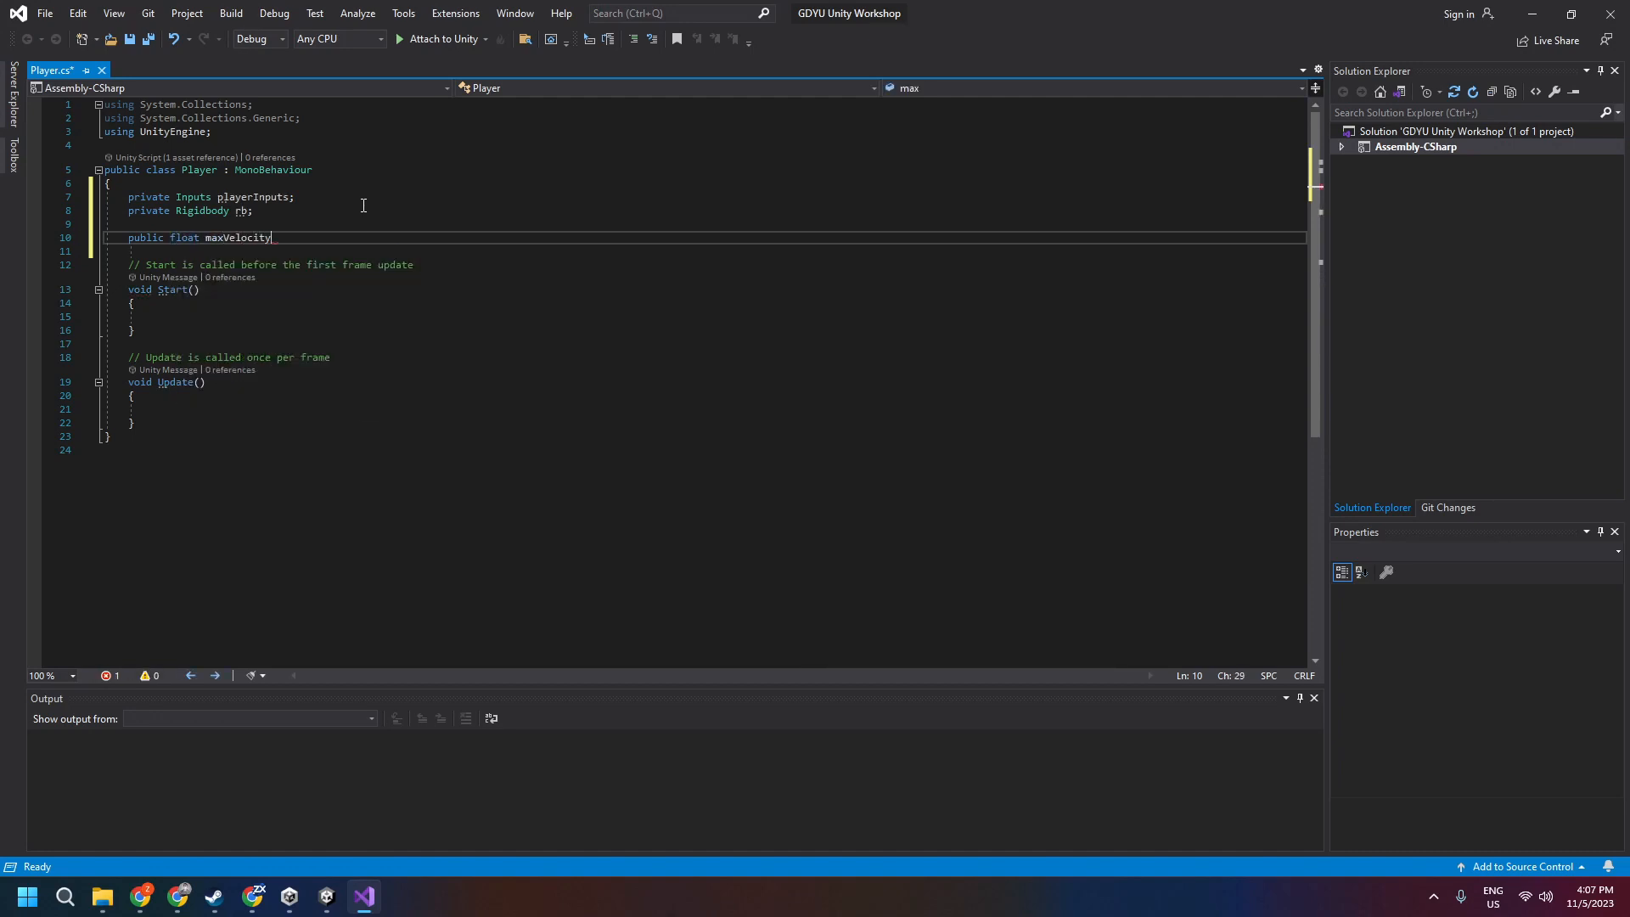
{"action": "type", "text": ";"}
{"action": "key", "text": "Return"}
{"action": "type", "text": "public float"}
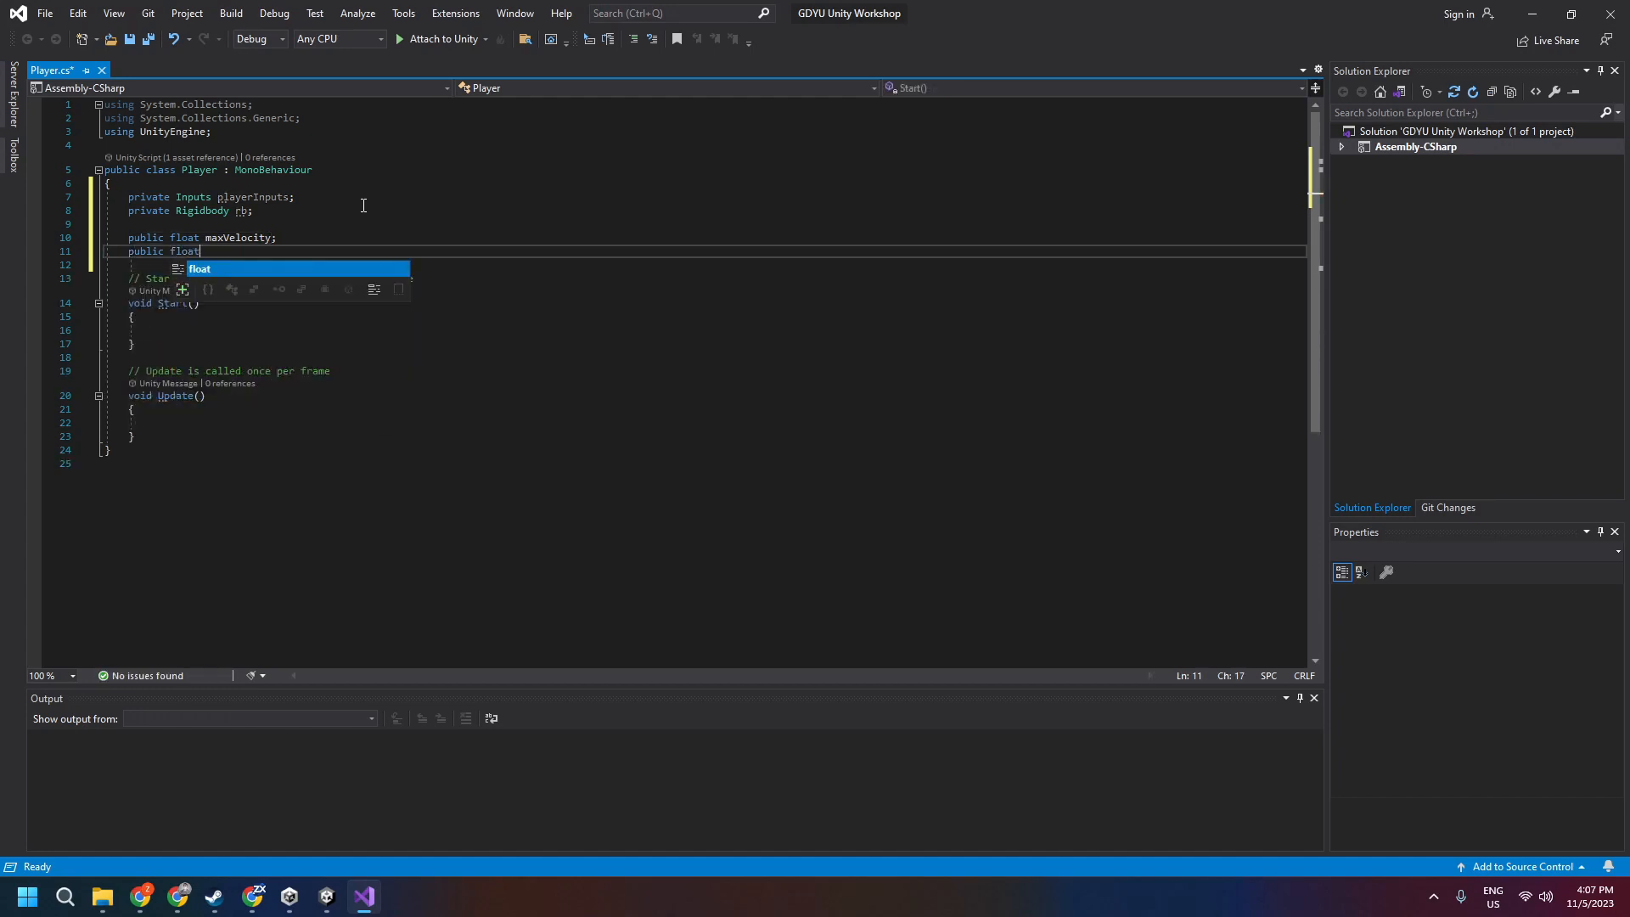
{"action": "type", "text": " moveForce;"}
Review the names, float types and public modifiers of the maxVelocity and moveForce fields
{"action": "double_click", "coordinate": [238, 239]}
{"action": "double_click", "coordinate": [234, 253]}
{"action": "left_click", "coordinate": [176, 237]}
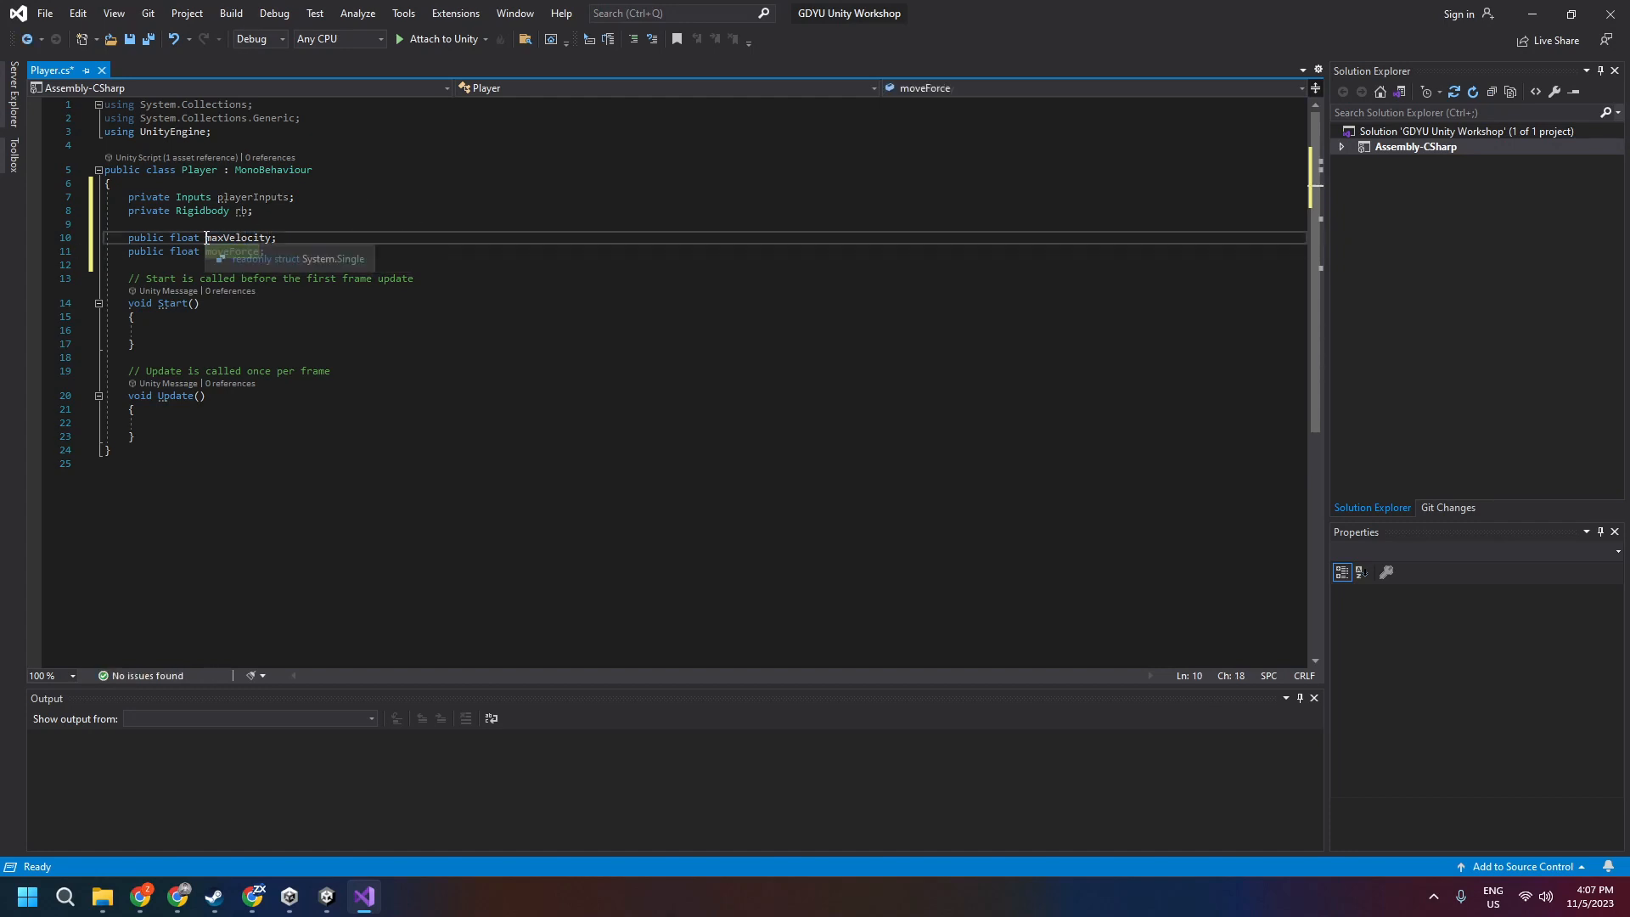
{"action": "double_click", "coordinate": [207, 238]}
{"action": "left_click", "coordinate": [215, 254]}
{"action": "double_click", "coordinate": [216, 254]}
{"action": "left_click", "coordinate": [170, 239]}
{"action": "left_click", "coordinate": [147, 254]}
{"action": "left_click", "coordinate": [150, 240]}
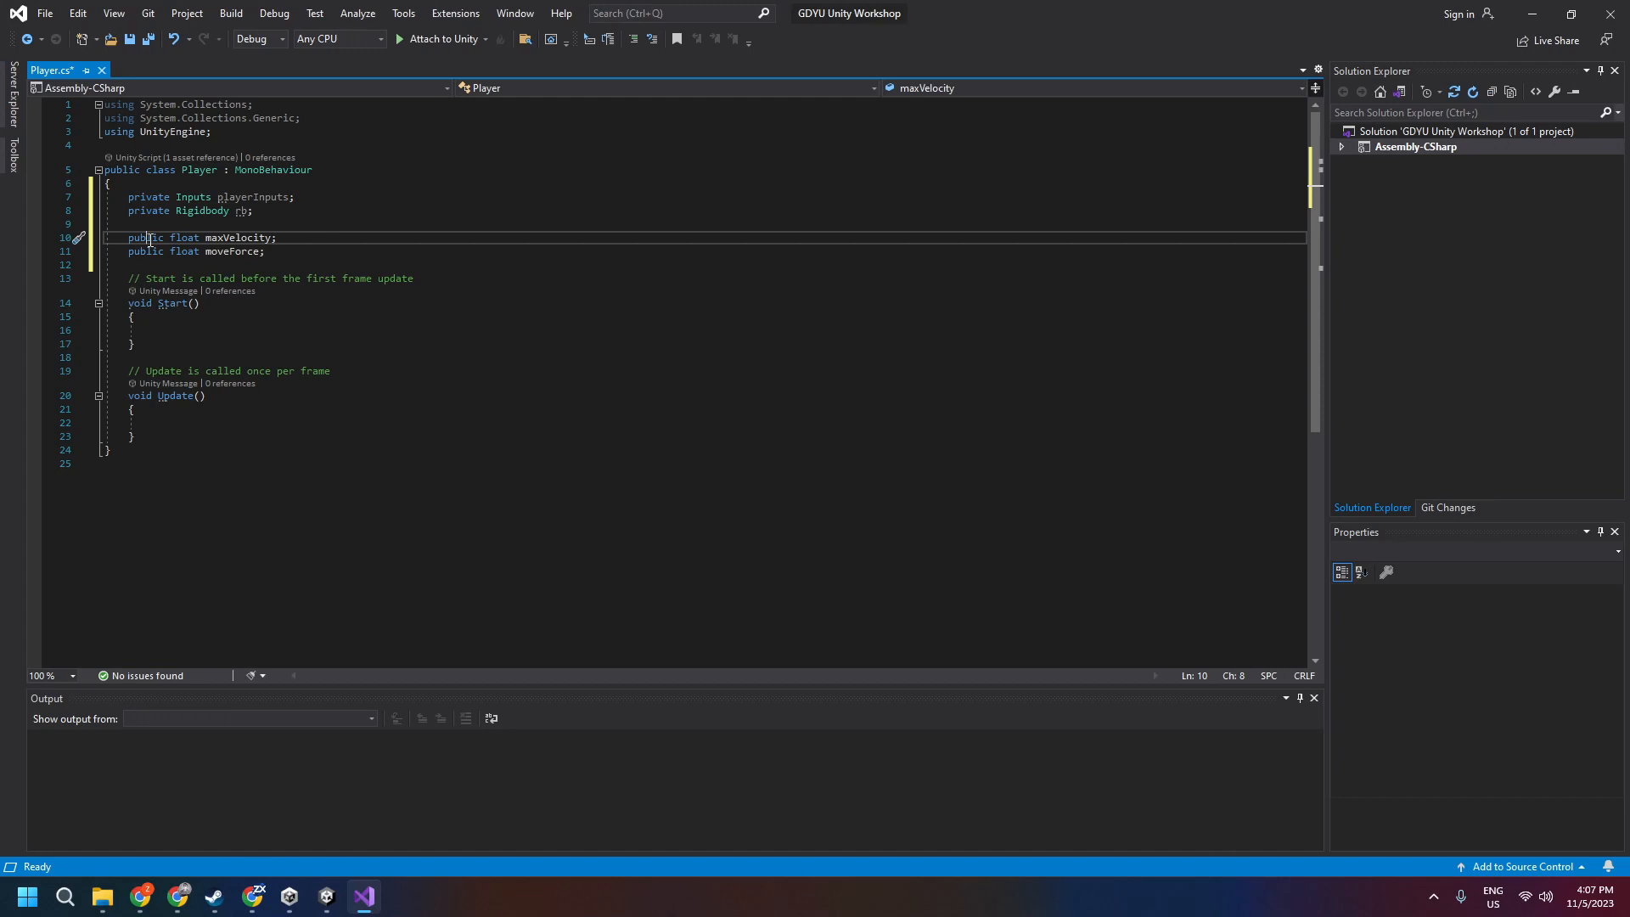
Assign a new Inputs() instance to playerInputs inside the Start method
{"action": "left_click", "coordinate": [215, 328]}
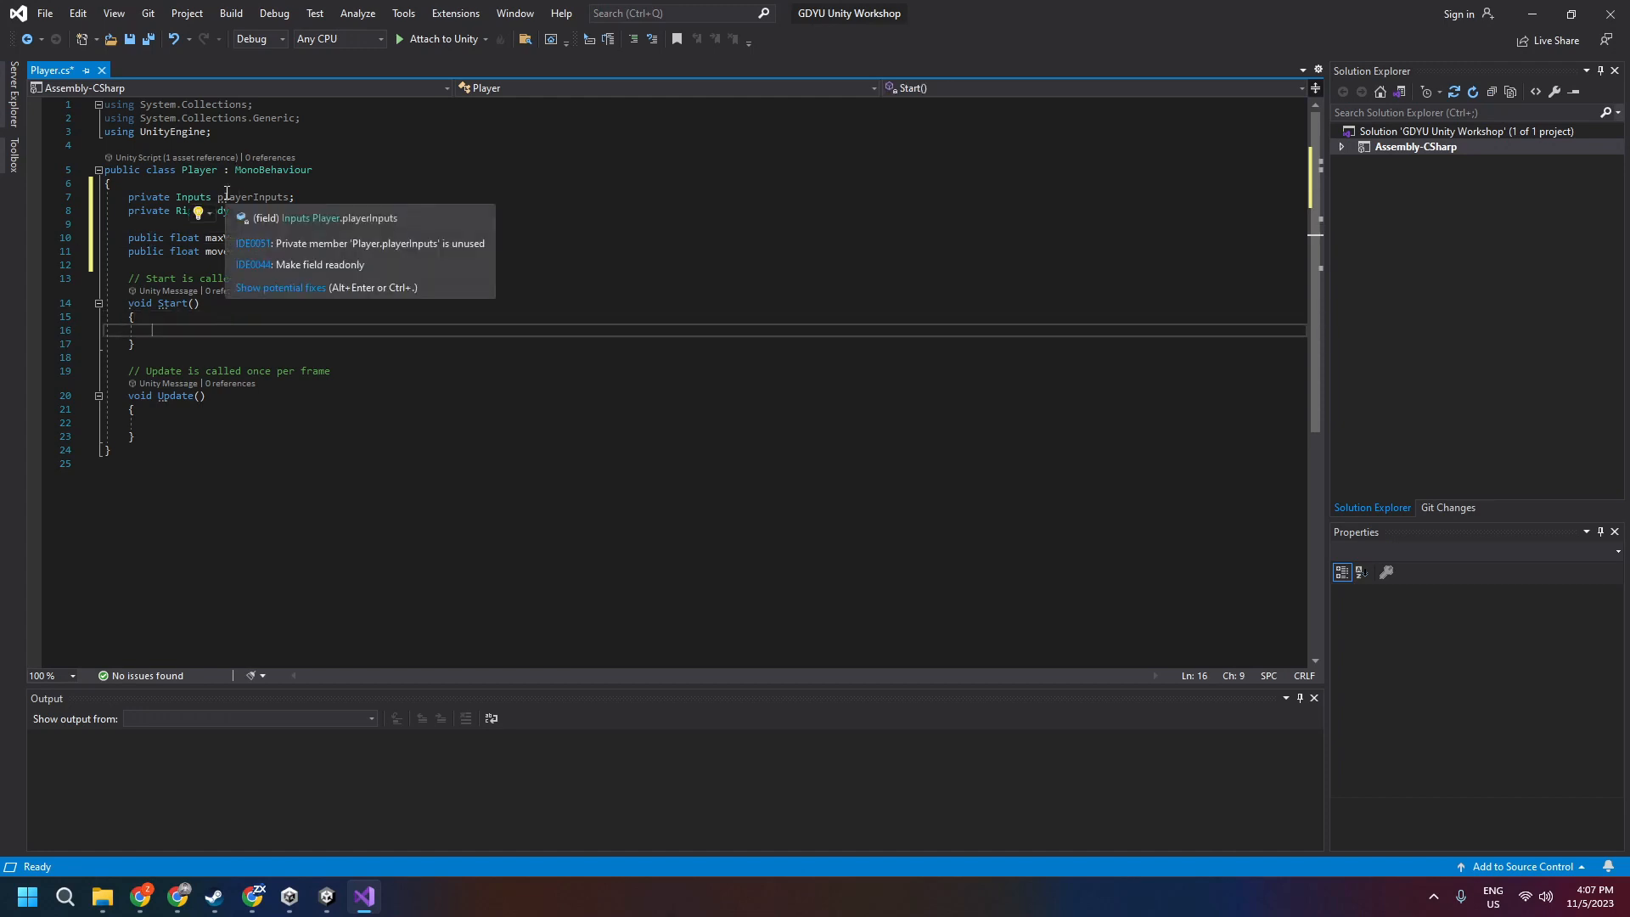
{"action": "left_click_drag", "start_coordinate": [106, 197], "coordinate": [253, 211]}
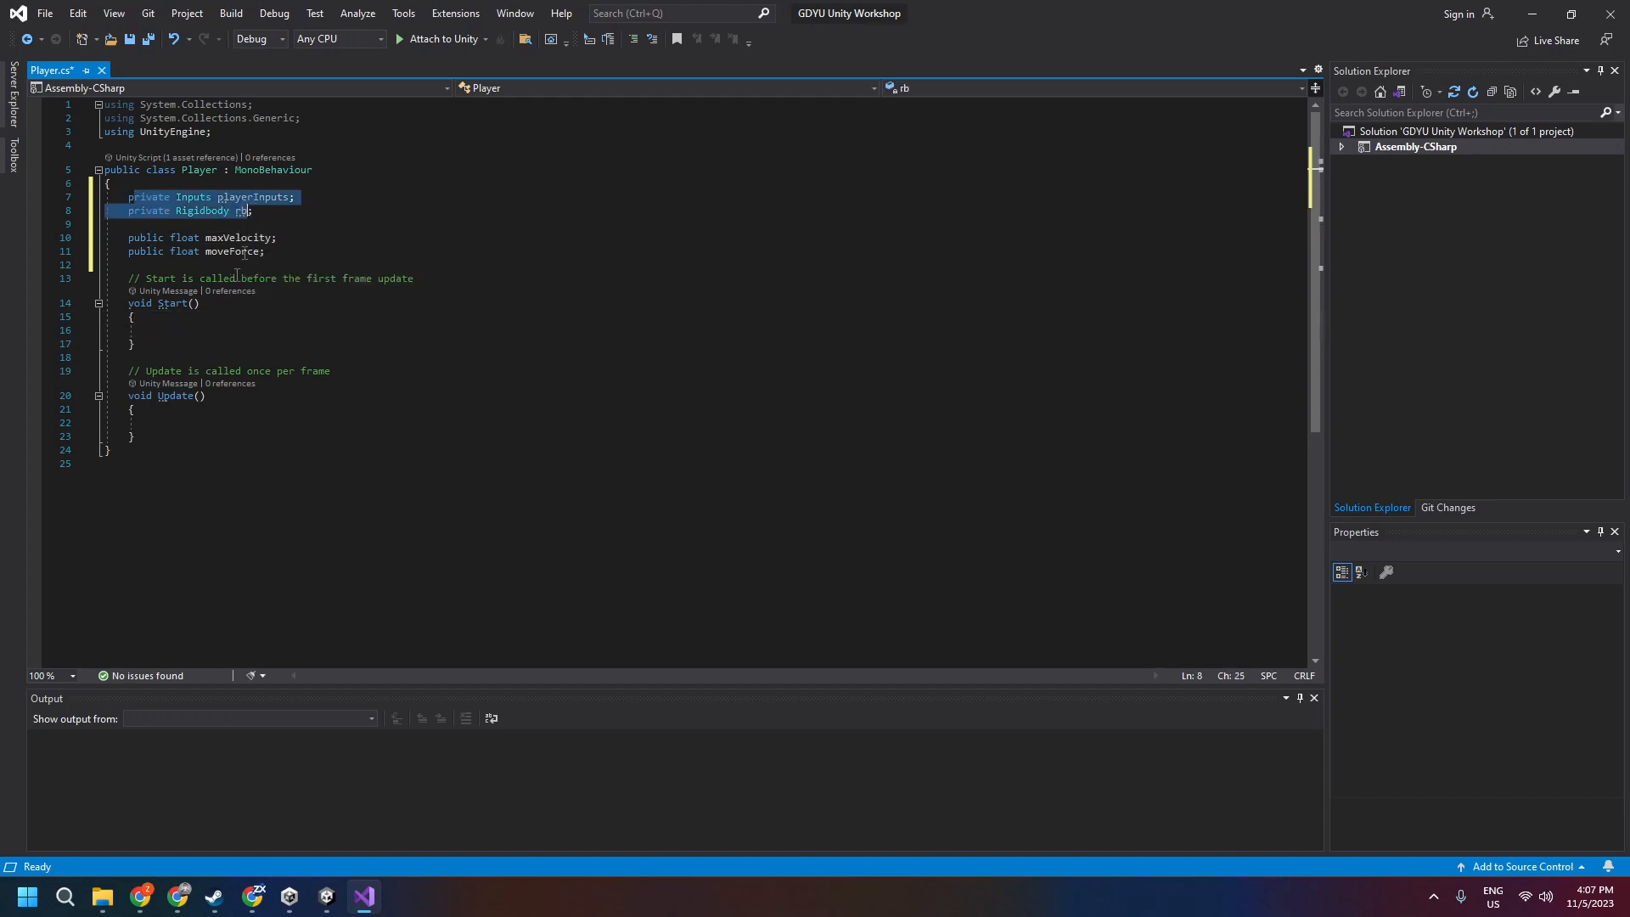
{"action": "left_click", "coordinate": [181, 331]}
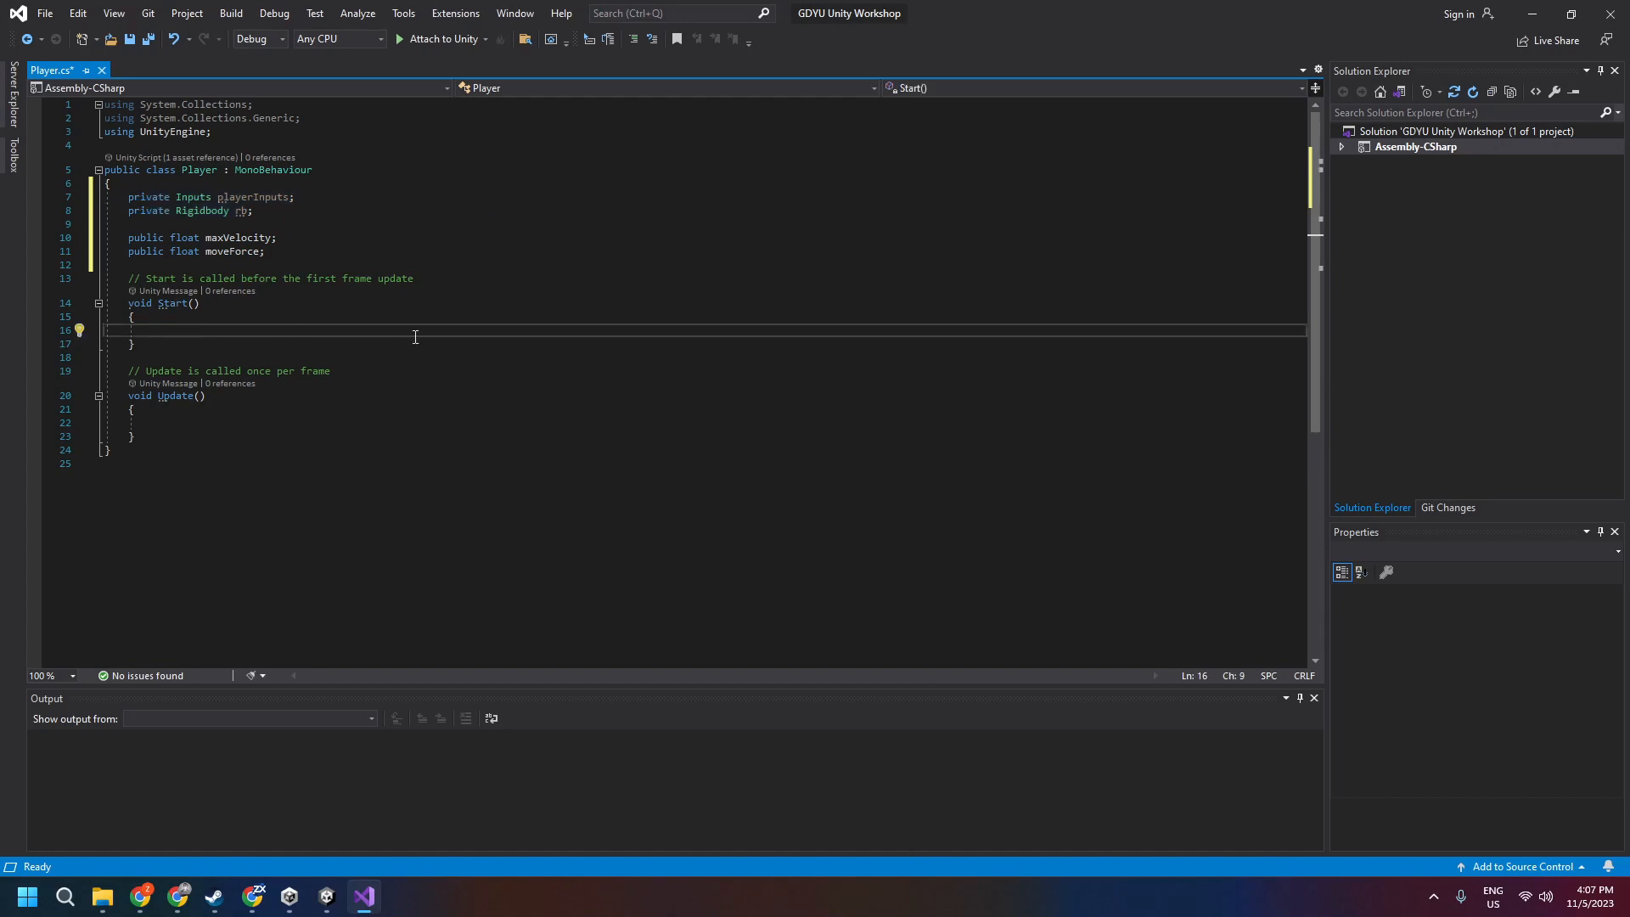
{"action": "key", "text": "ctrl+space"}
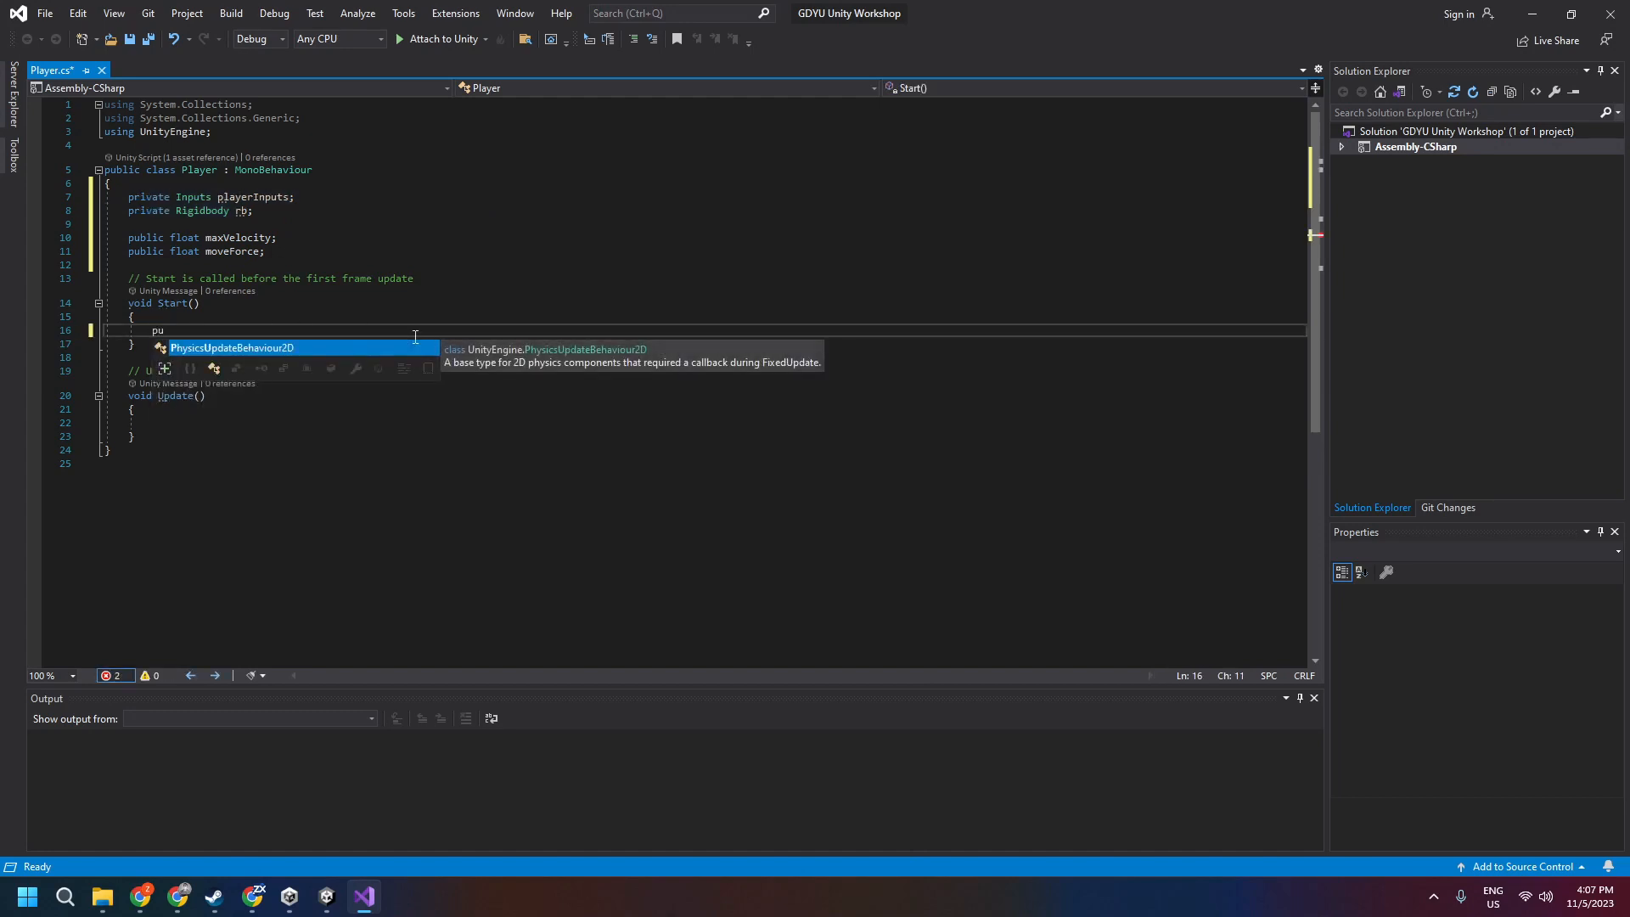
{"action": "type", "text": "player"}
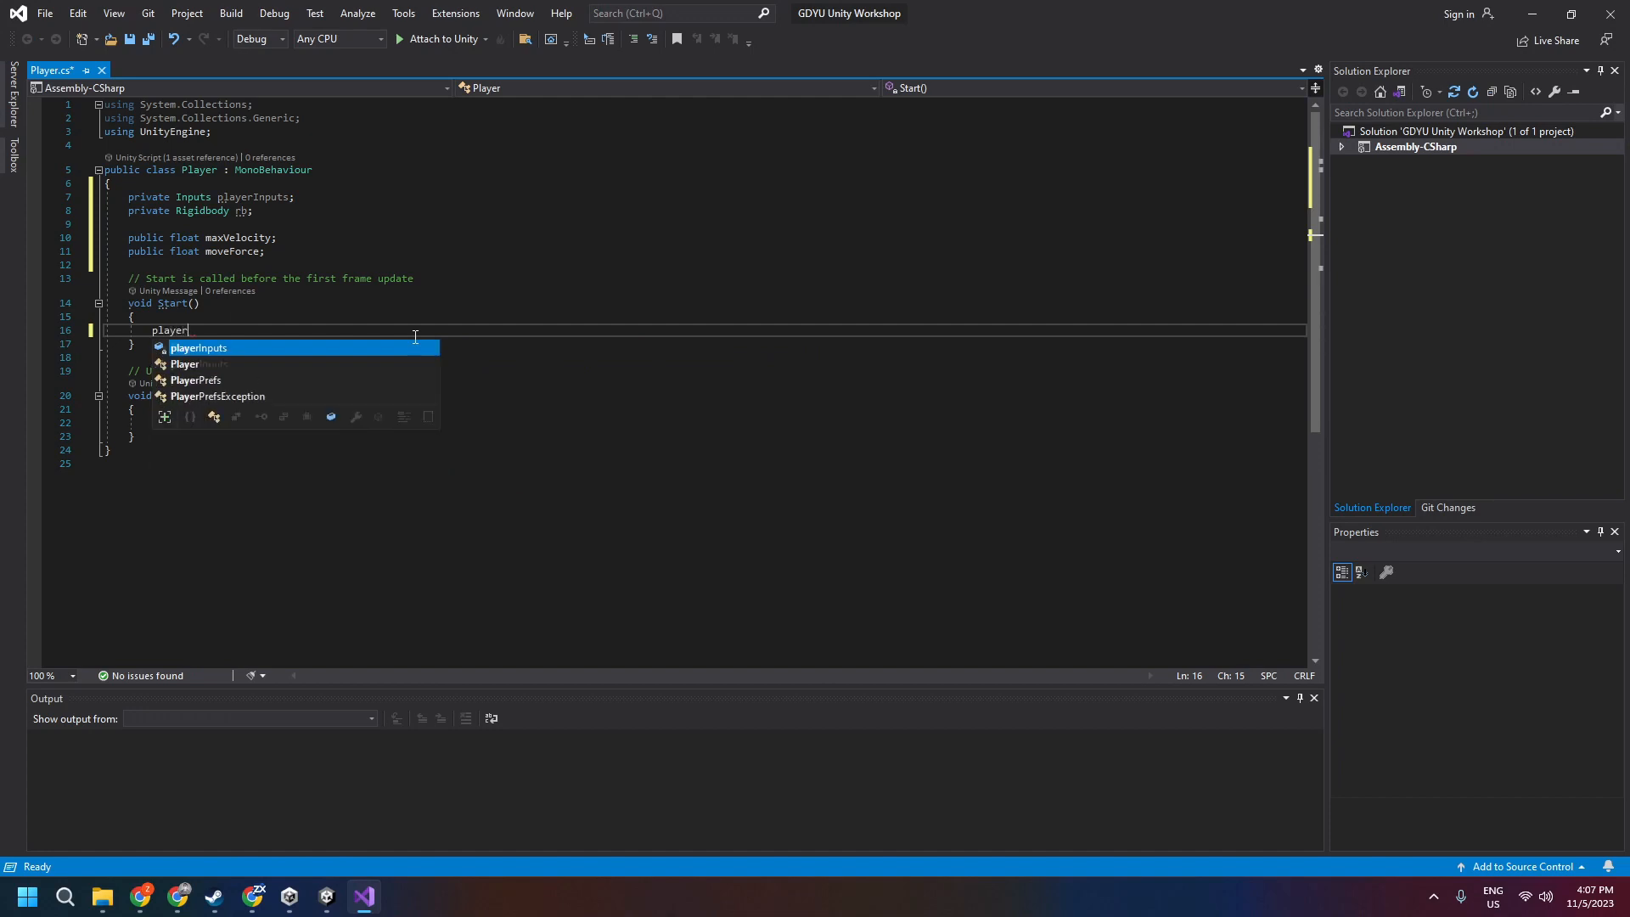
{"action": "key", "text": "Tab"}
{"action": "type", "text": "= new"}
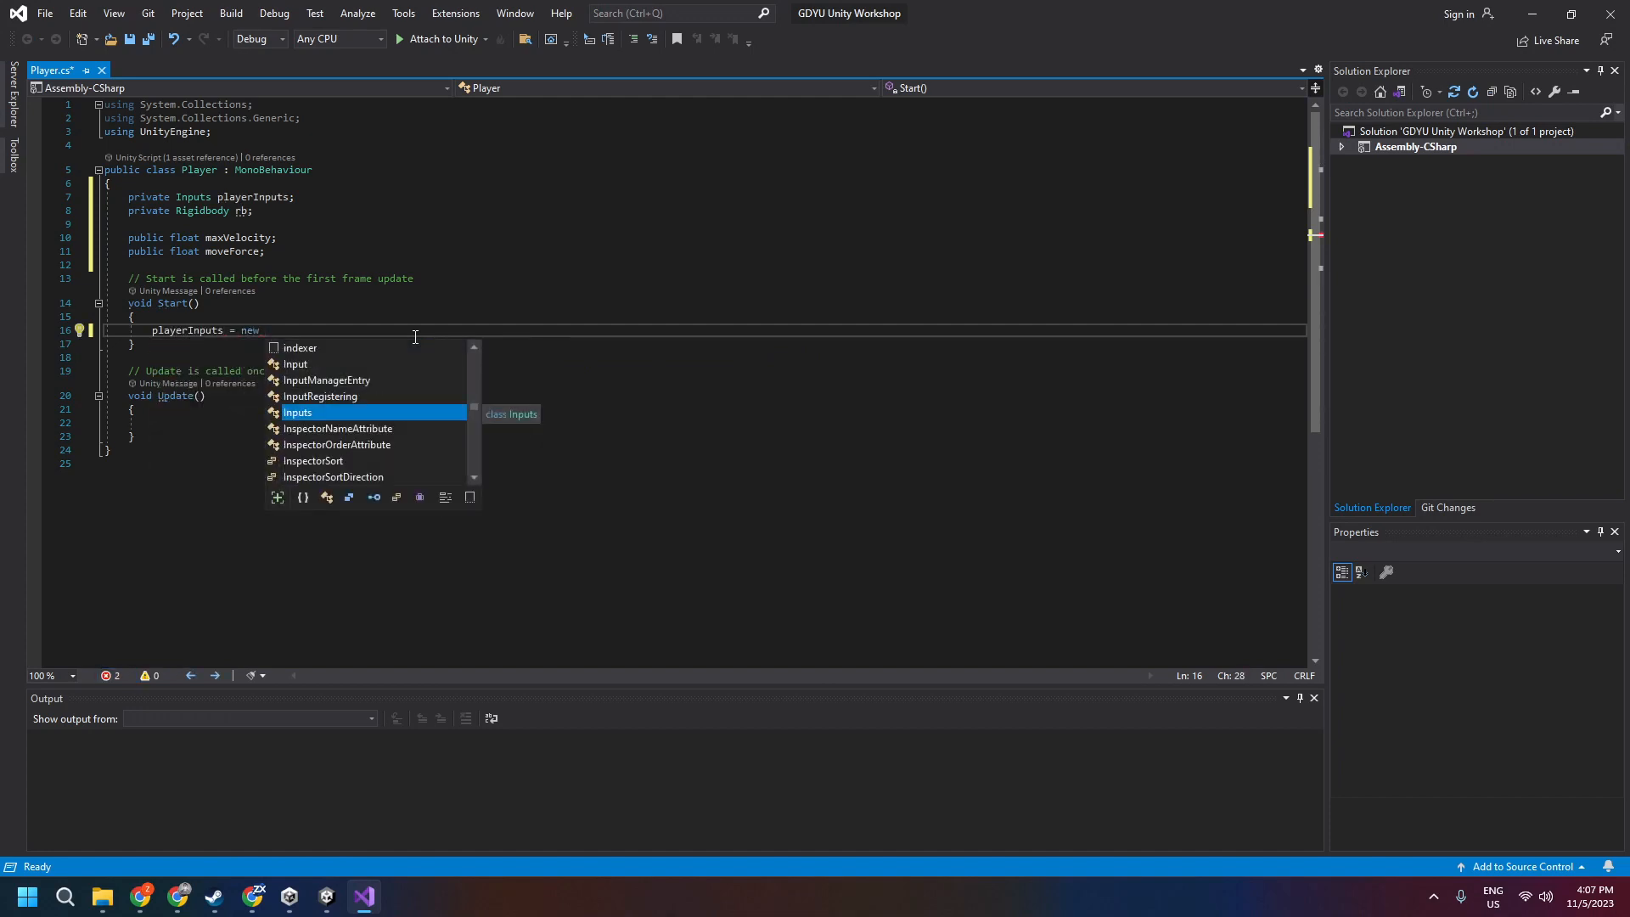
{"action": "type", "text": " Inputs"}
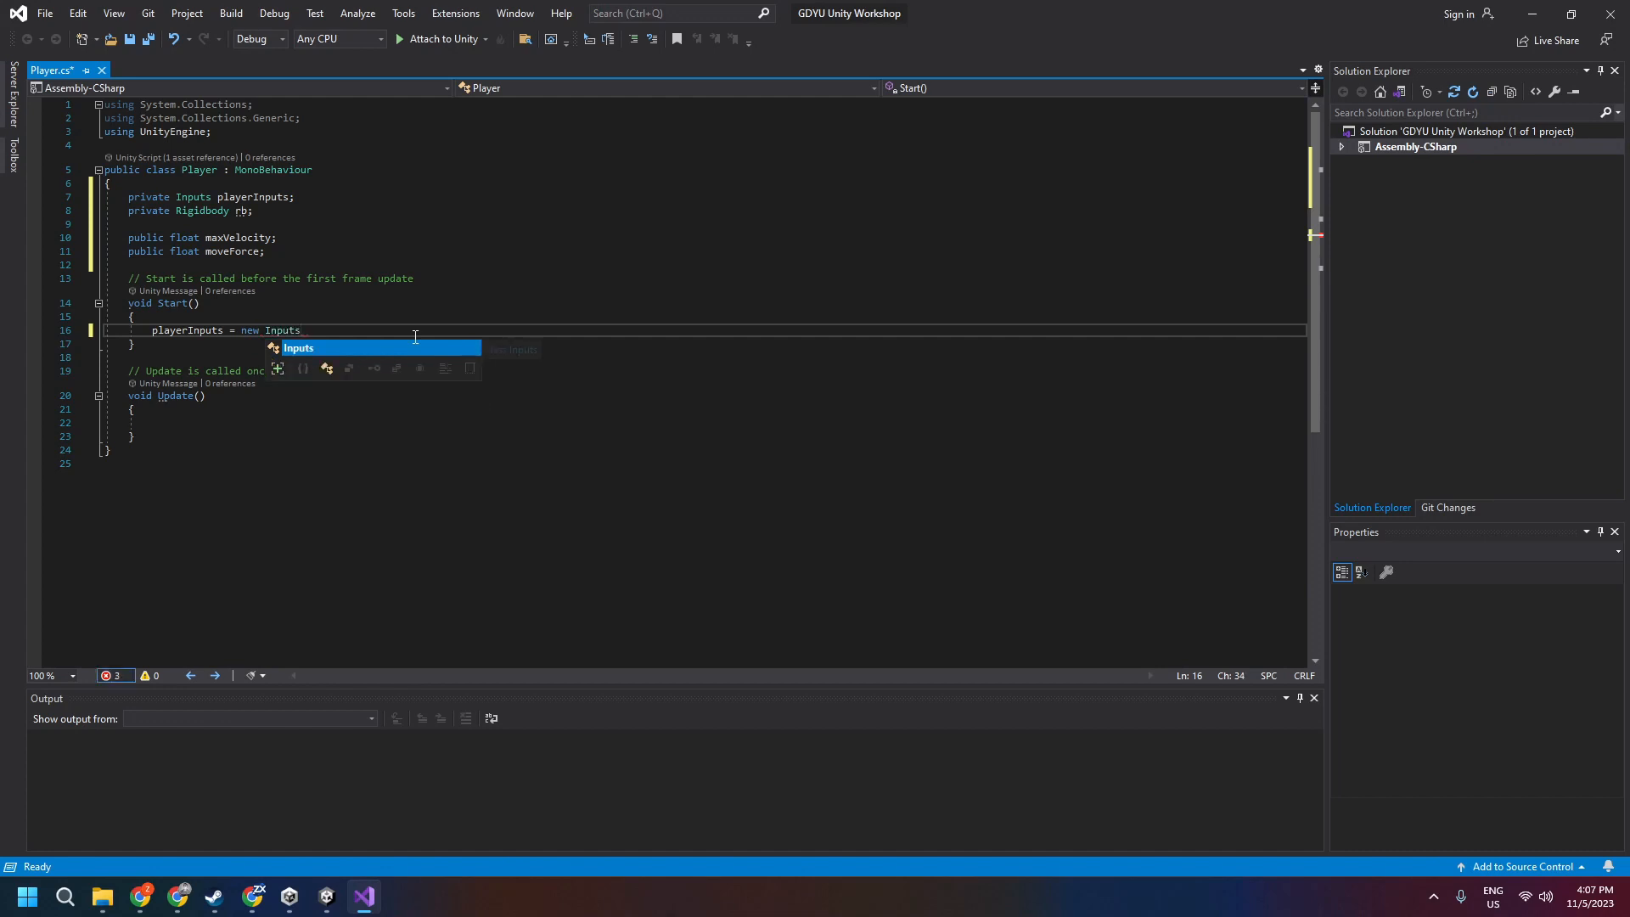
{"action": "type", "text": "();"}
{"action": "key", "text": "Return"}
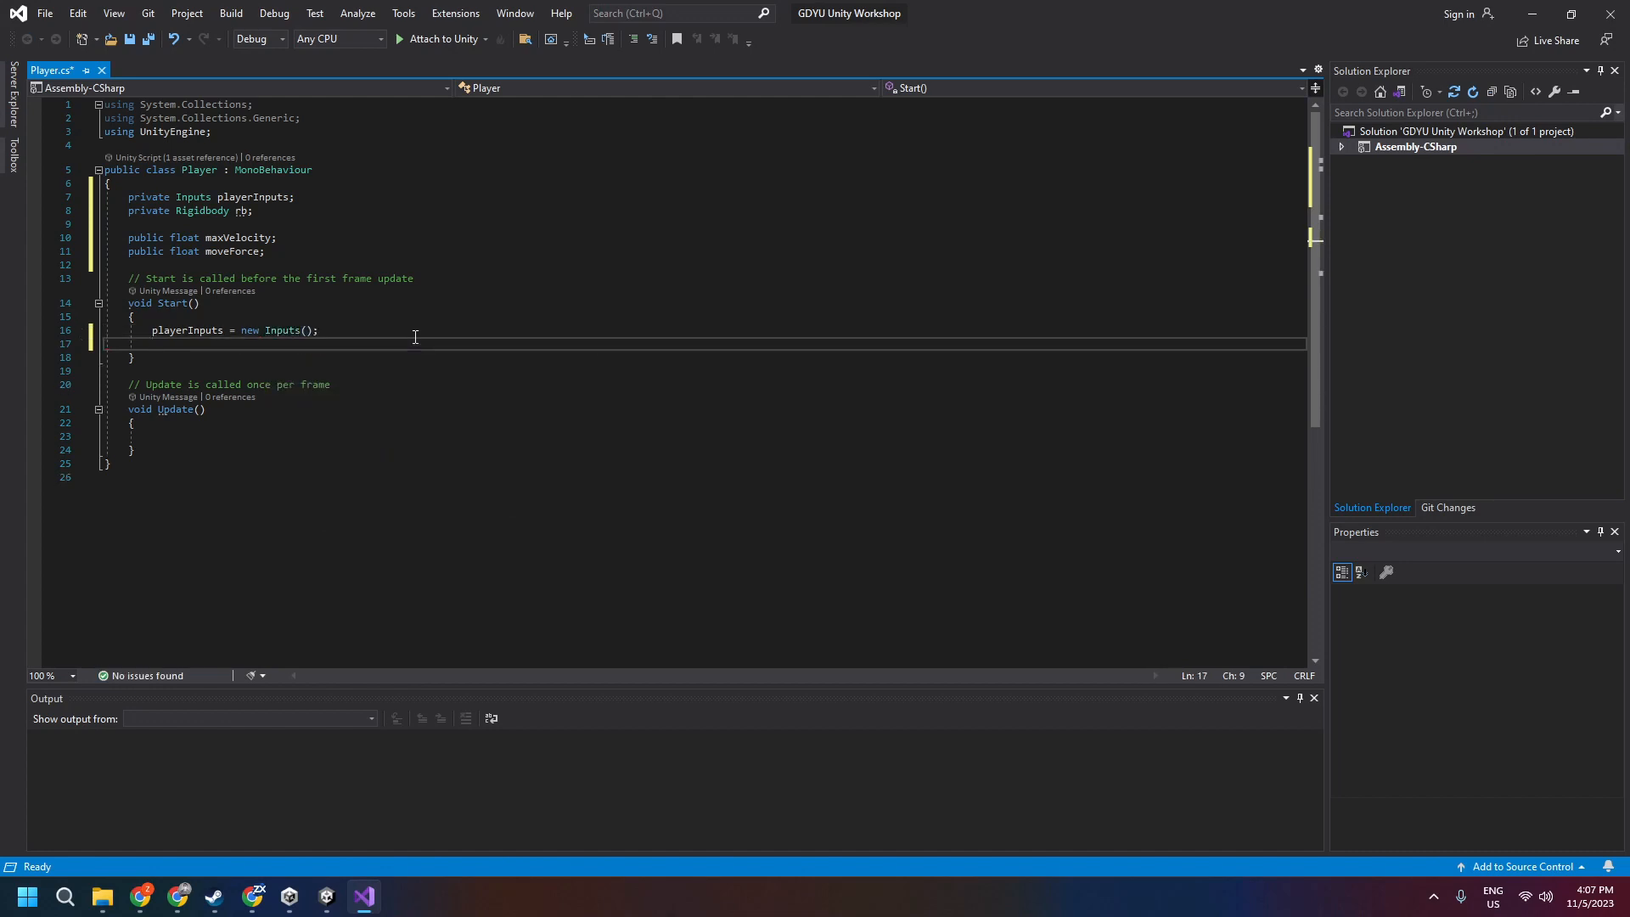
{"action": "left_click_drag", "start_coordinate": [266, 330], "coordinate": [335, 323]}
Enable the input actions in Start by calling playerInputs.Enable() after the instance is created
{"action": "left_click", "coordinate": [184, 343]}
{"action": "type", "text": "pl"}
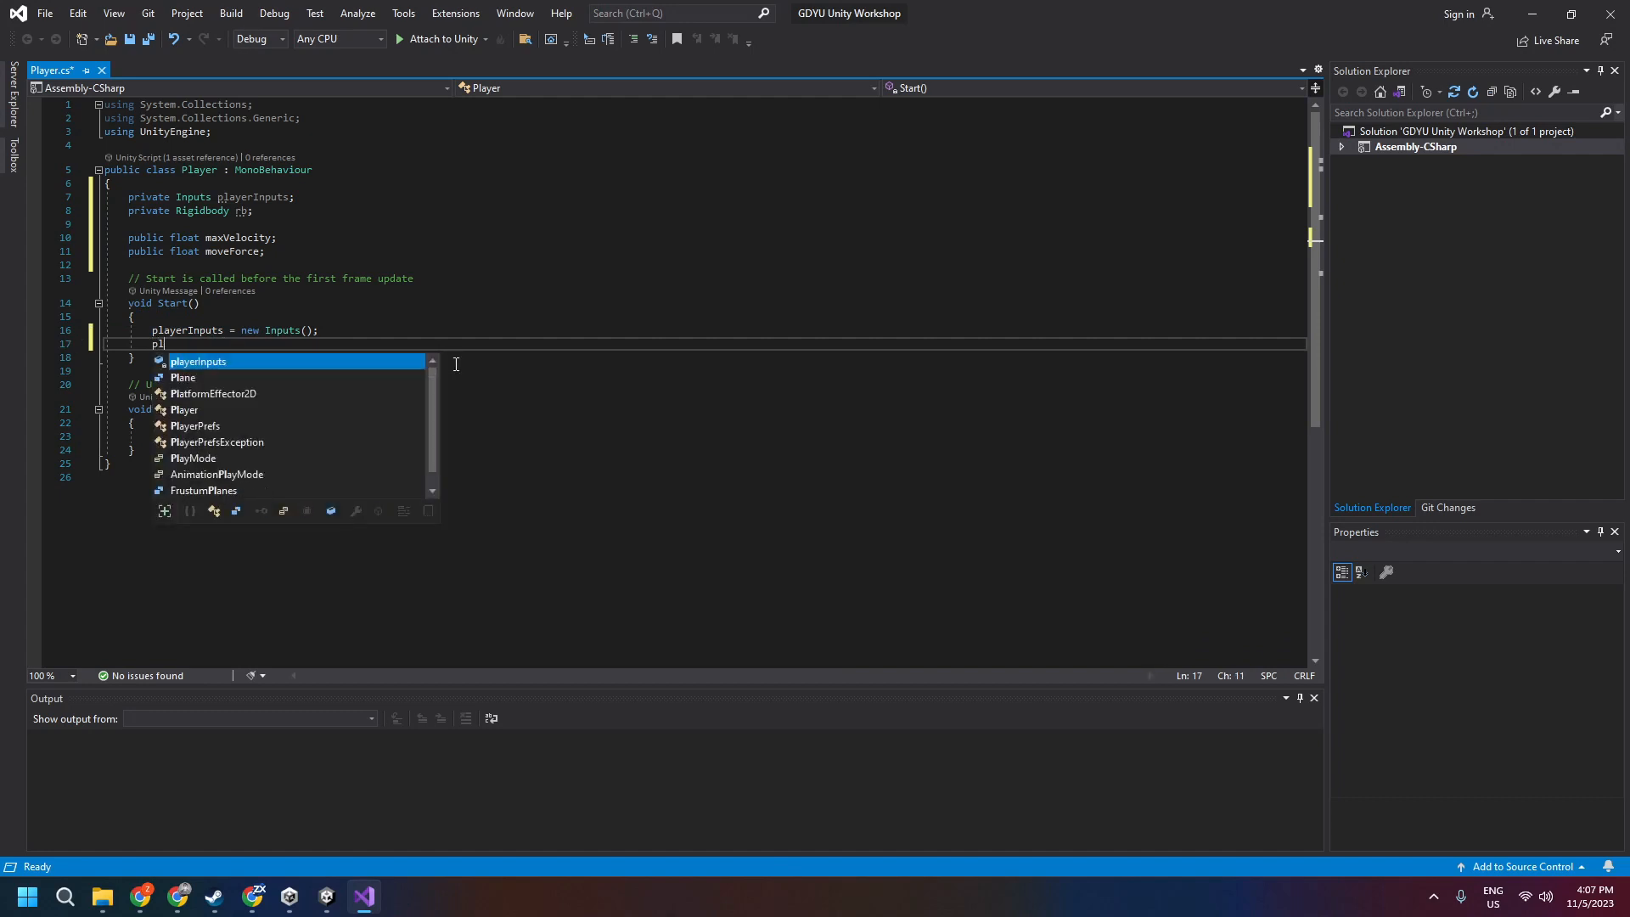
{"action": "type", "text": "ayerInputs.E"}
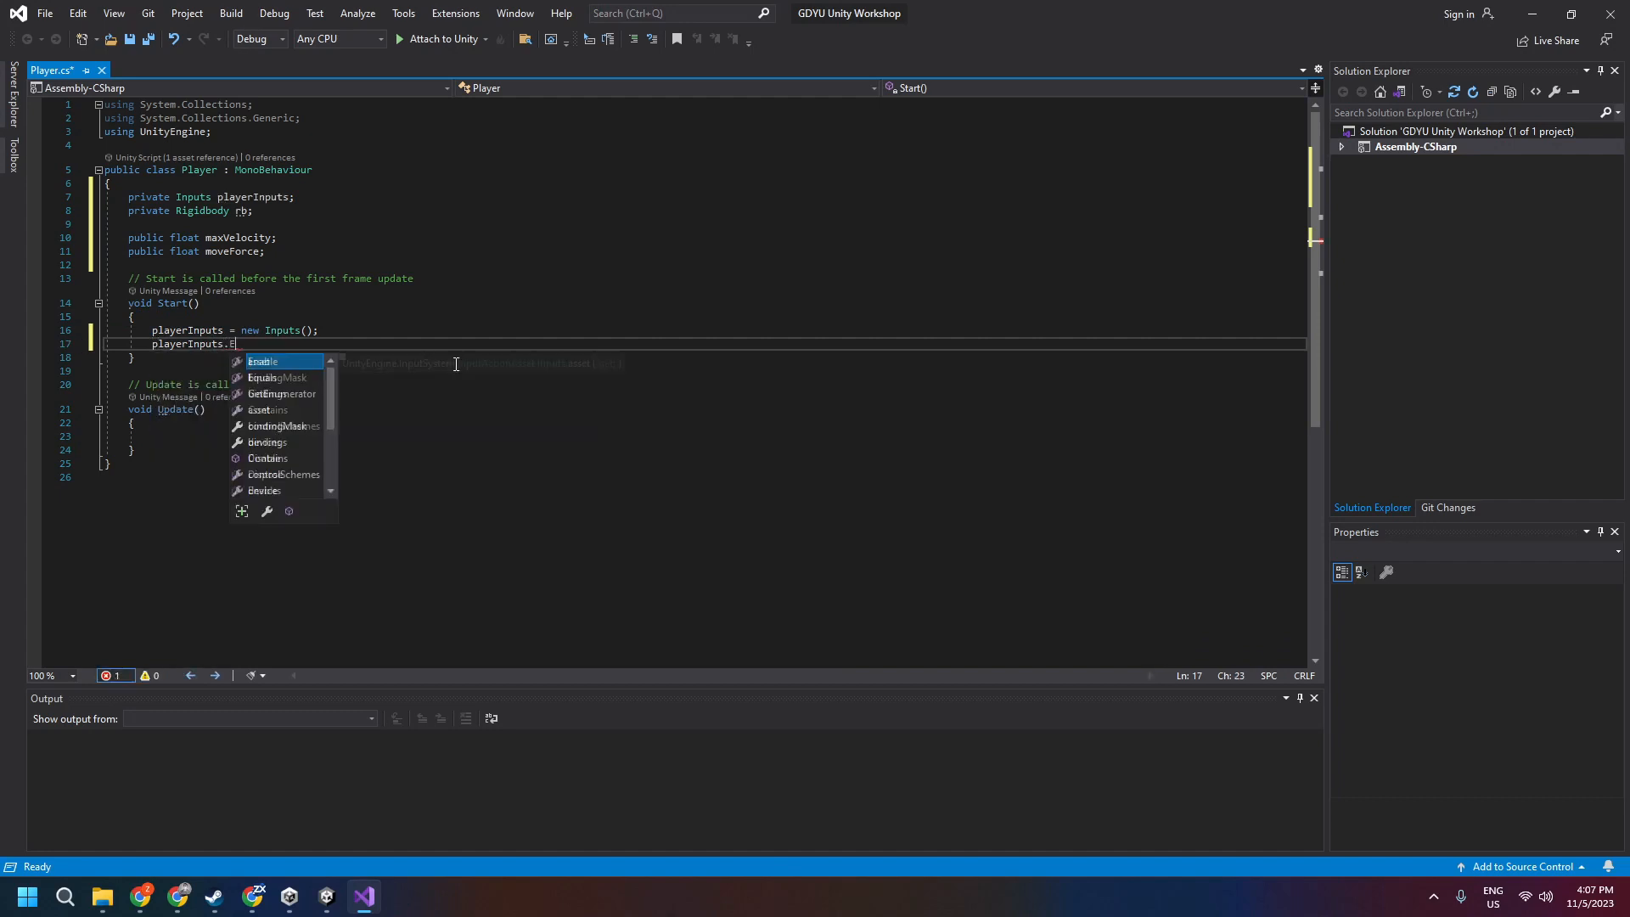
{"action": "type", "text": "nable();"}
Assign GetComponent<Rigidbody>() to rb in Start, separated by a blank line from the playerInputs.Enable() call
{"action": "key", "text": "Return"}
{"action": "key", "text": "Return"}
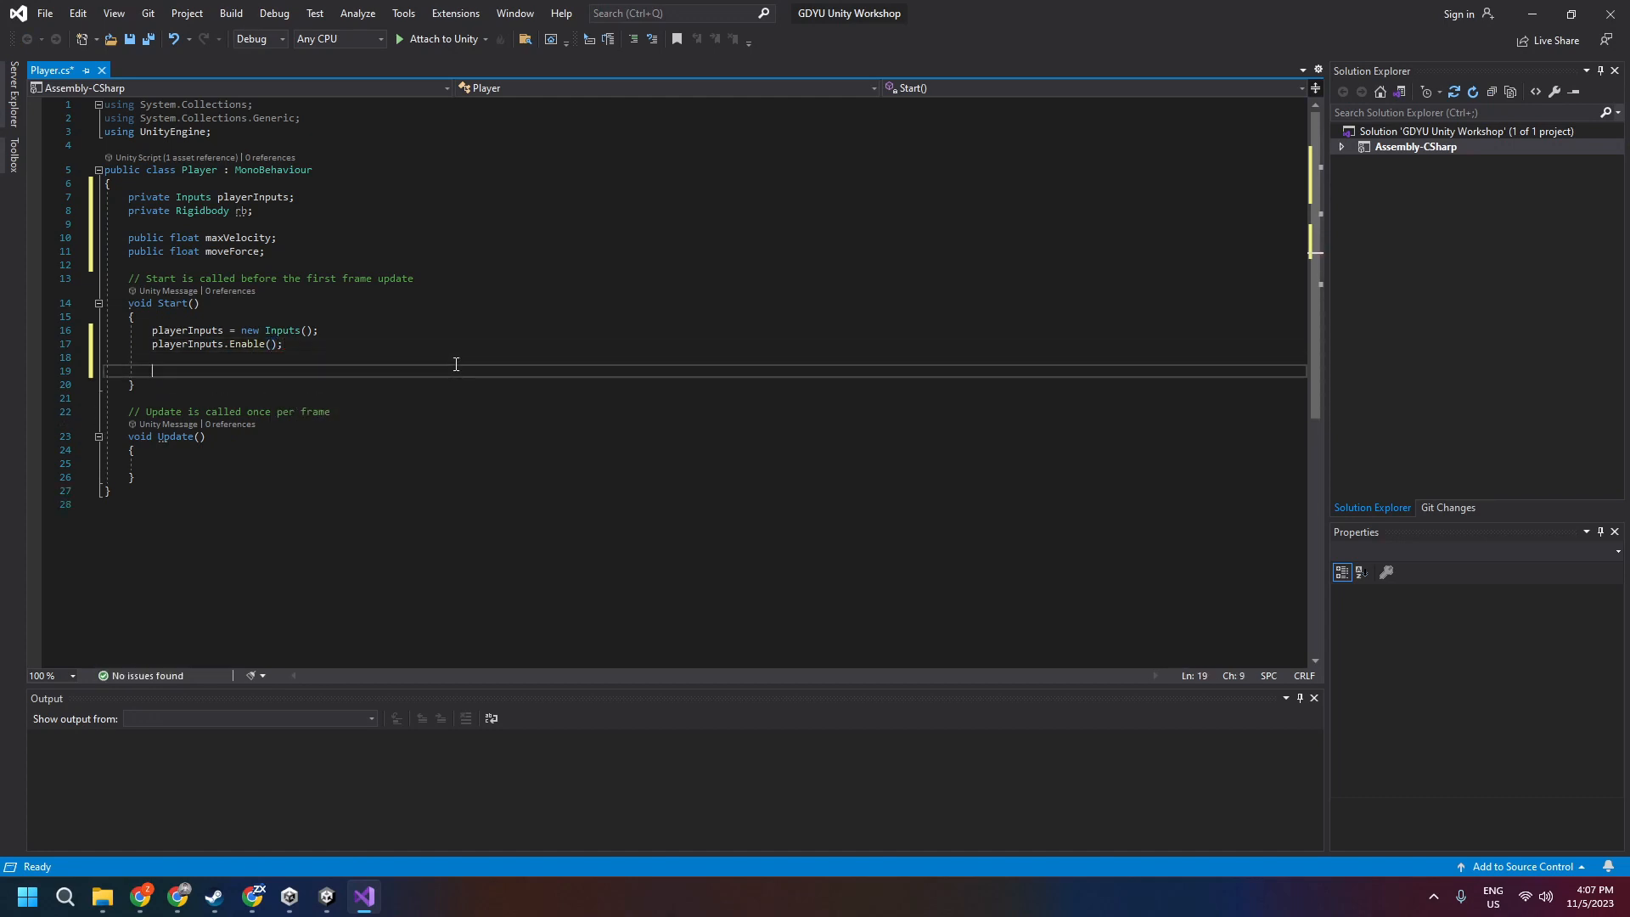
{"action": "type", "text": "rb = "}
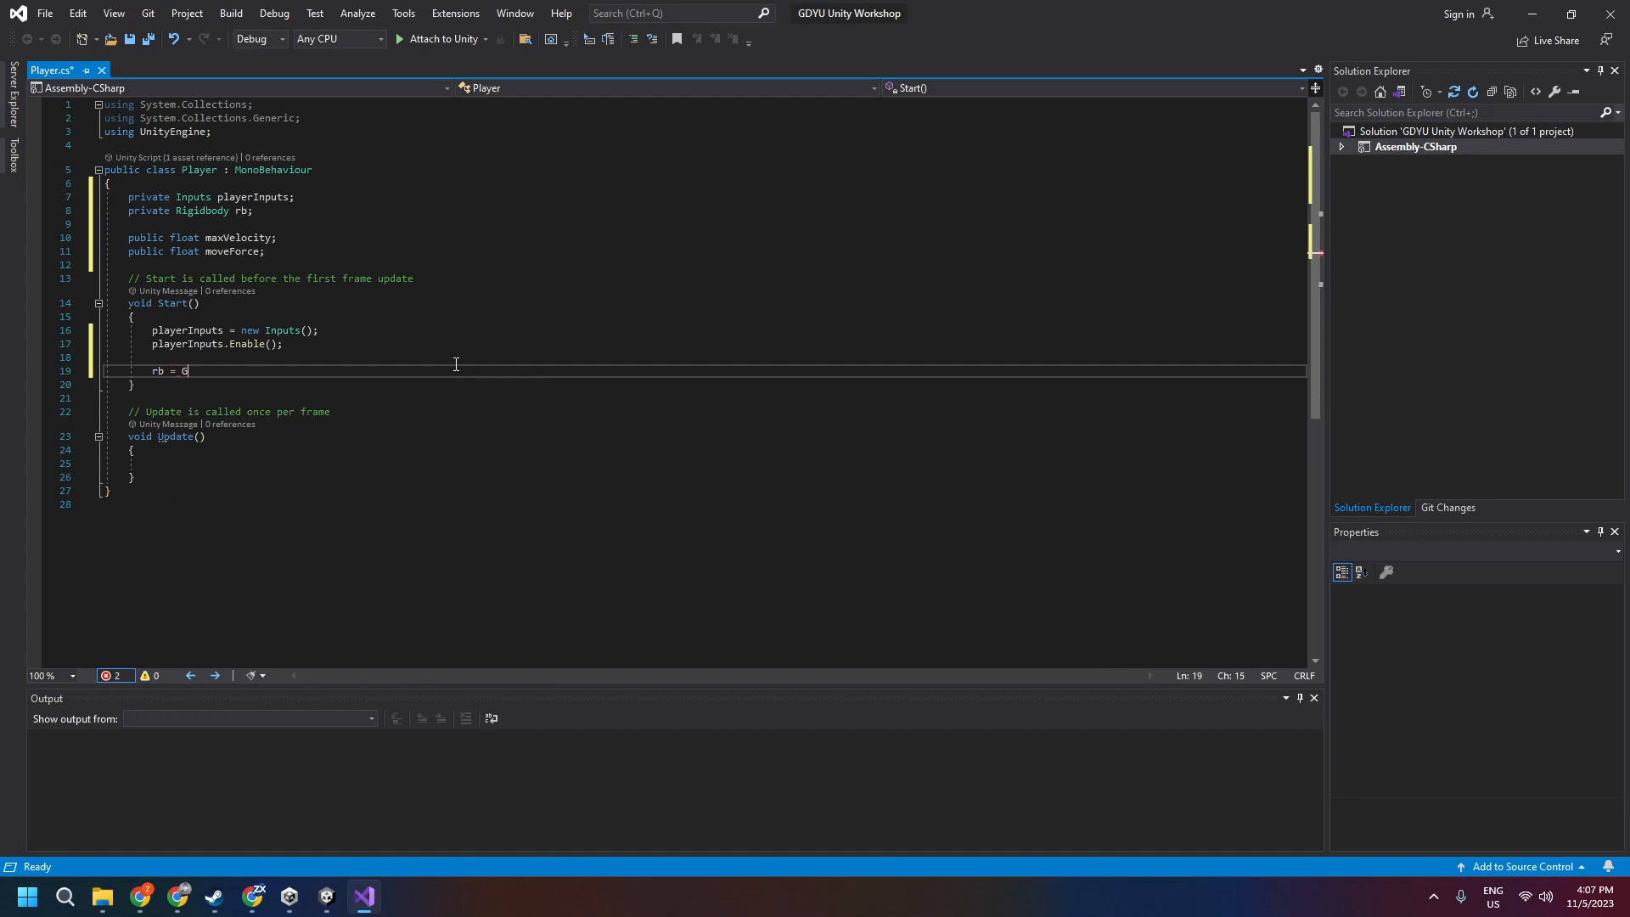
{"action": "type", "text": "GetComponent<Ri"}
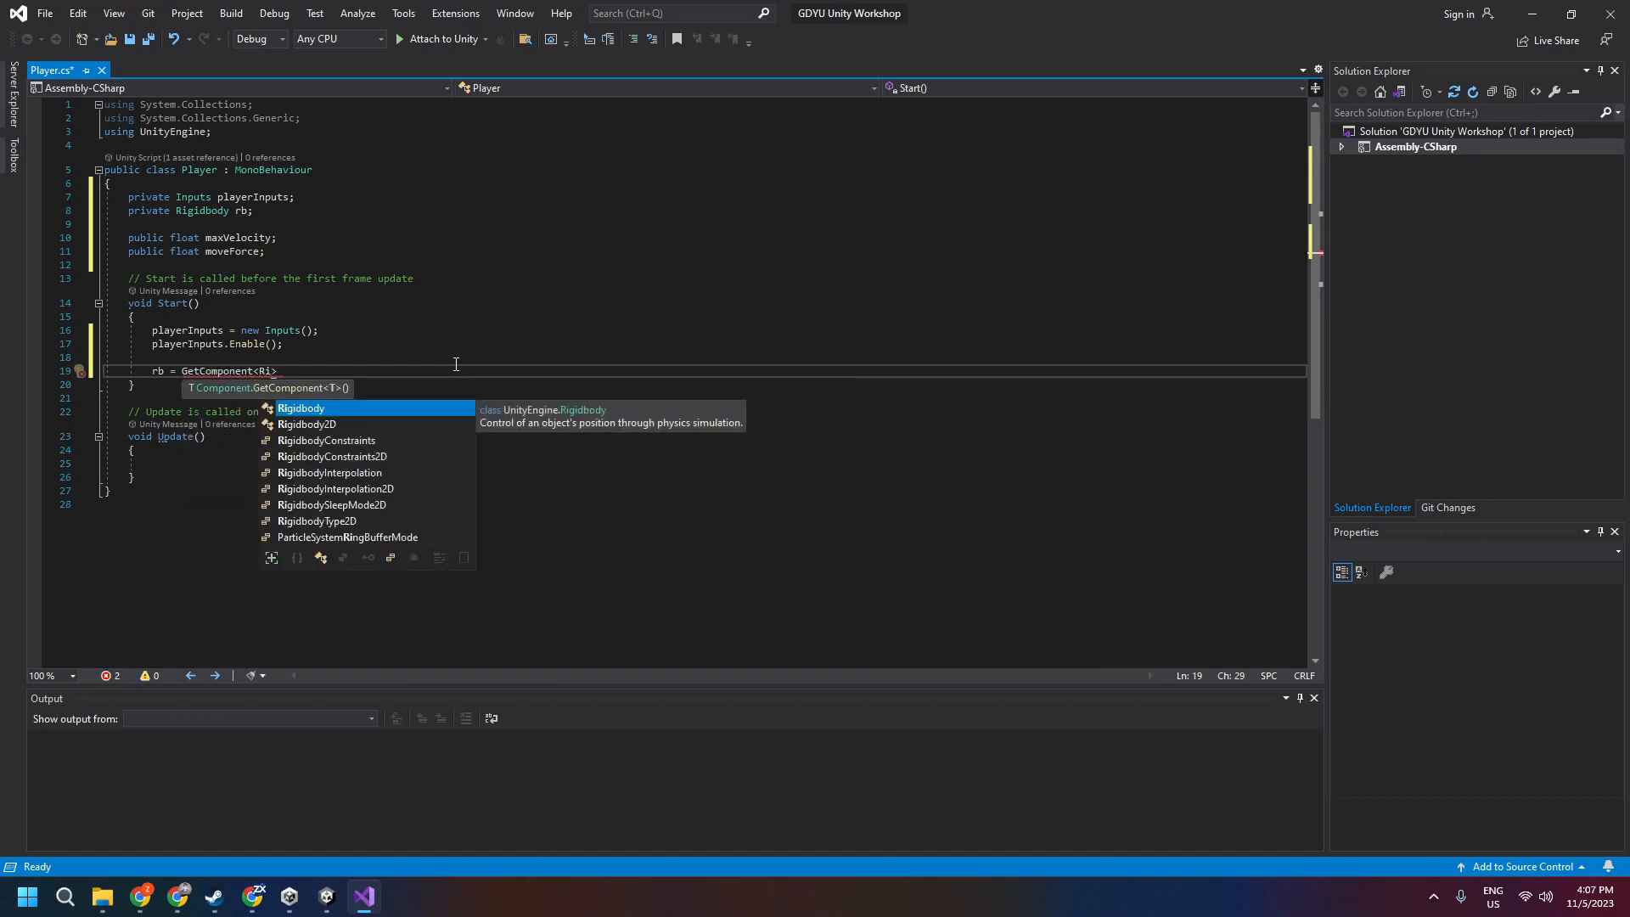
{"action": "key", "text": "Tab"}
{"action": "type", "text": ">();"}
Examine the rb assignment in Start, including the GetComponent call and its Rigidbody type argument
{"action": "left_click", "coordinate": [223, 376]}
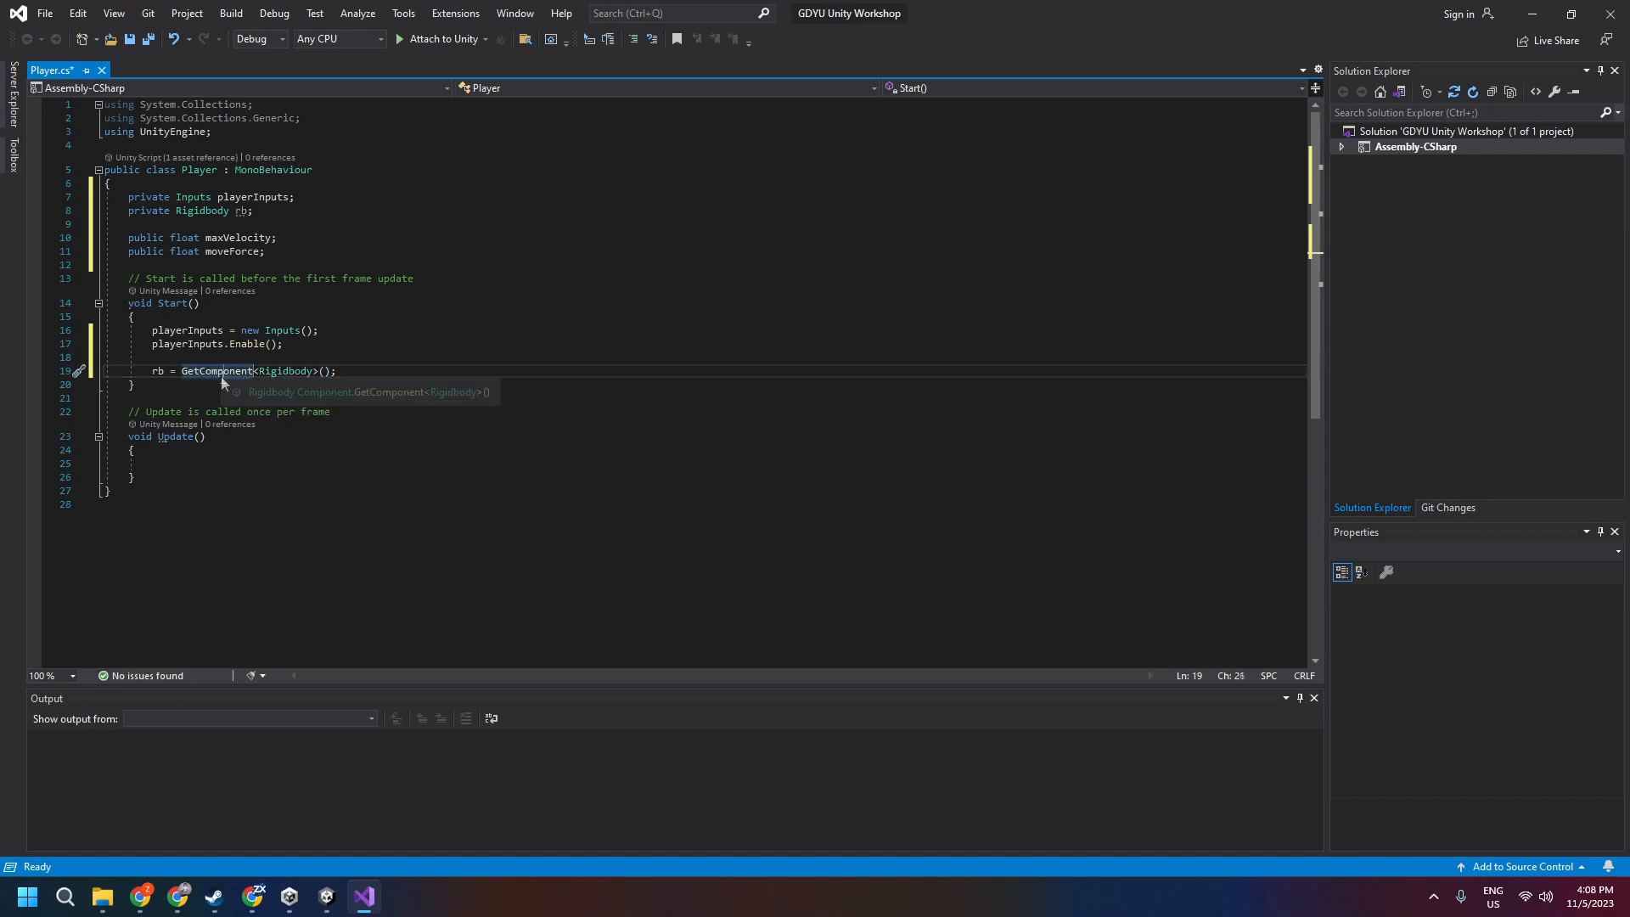
{"action": "left_click", "coordinate": [345, 371]}
{"action": "double_click", "coordinate": [208, 373]}
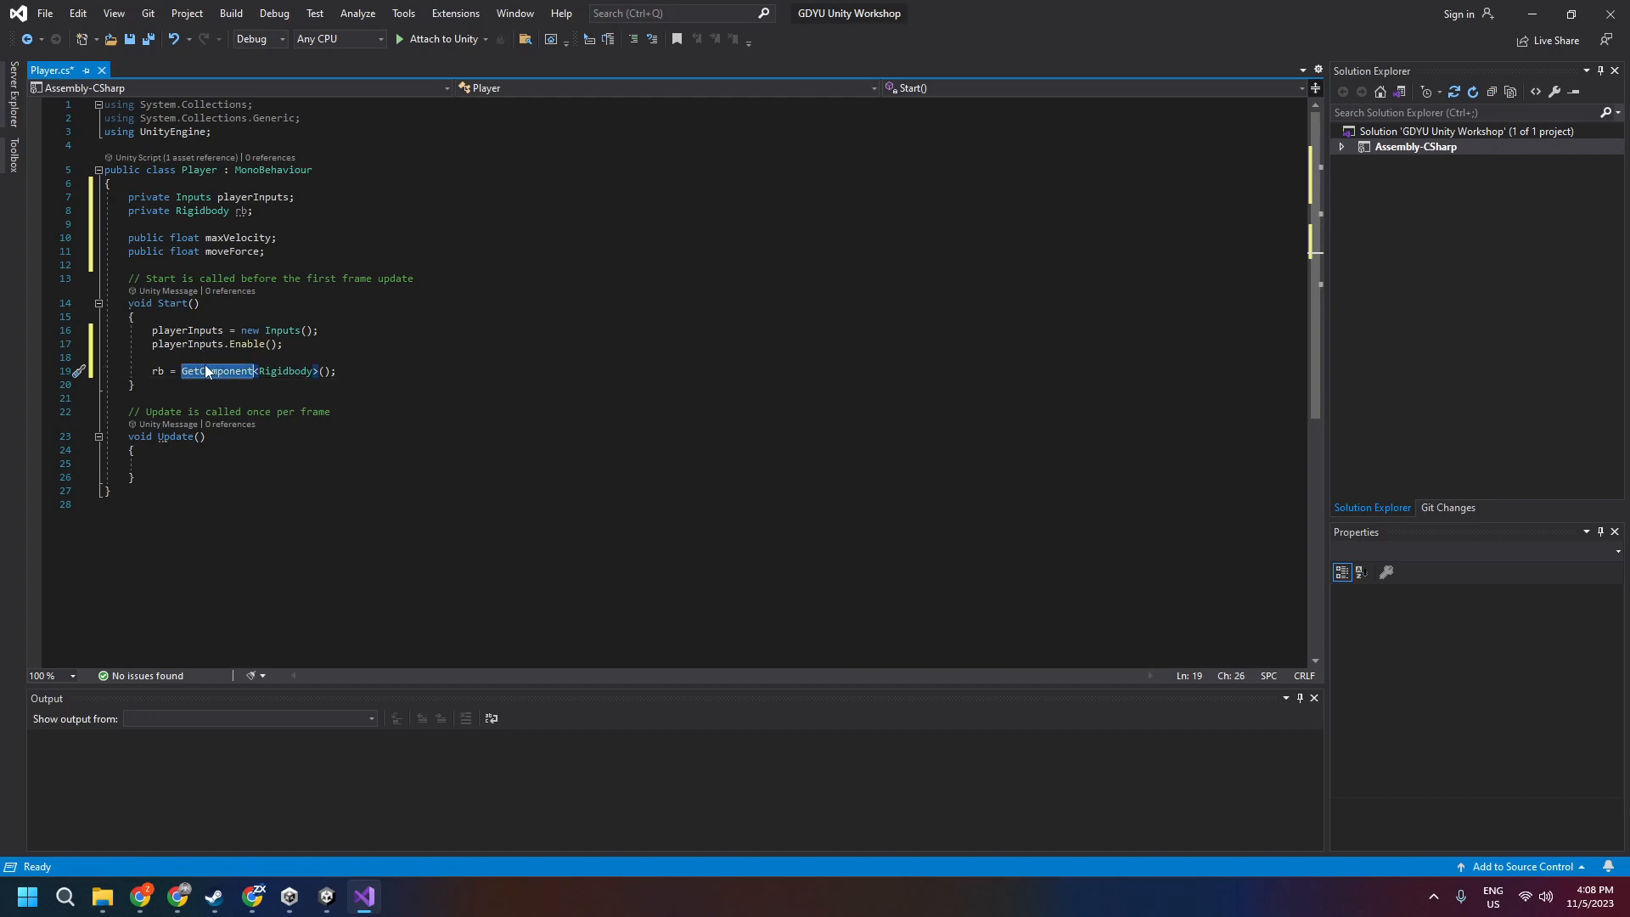
{"action": "left_click_drag", "start_coordinate": [152, 371], "coordinate": [350, 375]}
{"action": "left_click", "coordinate": [350, 374]}
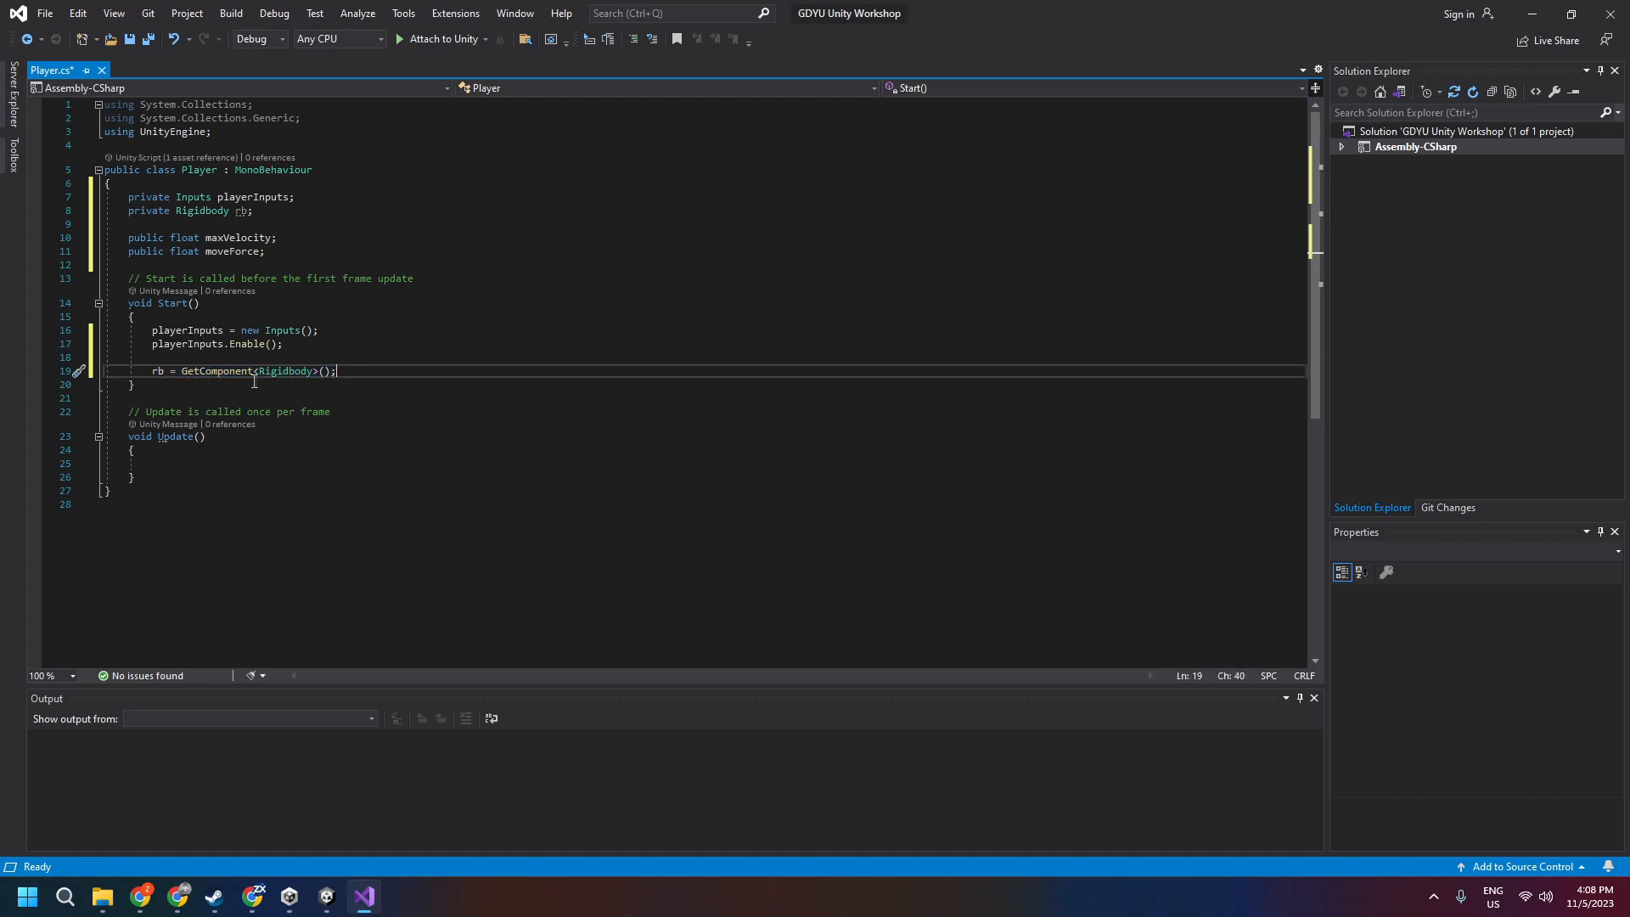
{"action": "double_click", "coordinate": [287, 371]}
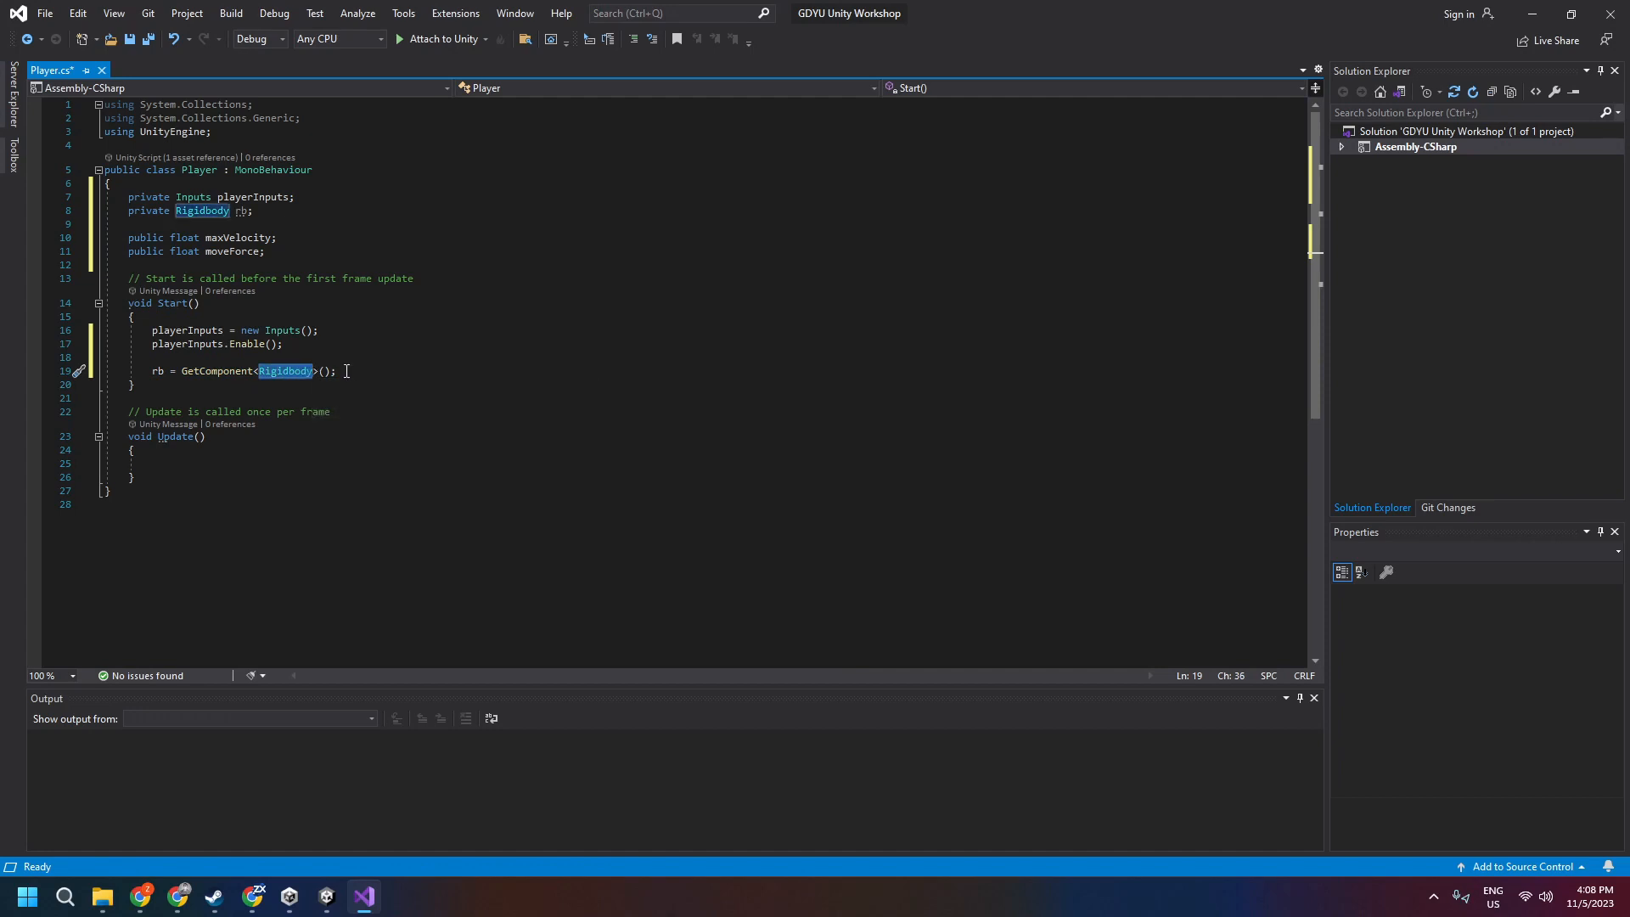
{"action": "left_click", "coordinate": [346, 371]}
{"action": "left_click_drag", "start_coordinate": [148, 371], "coordinate": [252, 371]}
{"action": "left_click", "coordinate": [346, 373]}
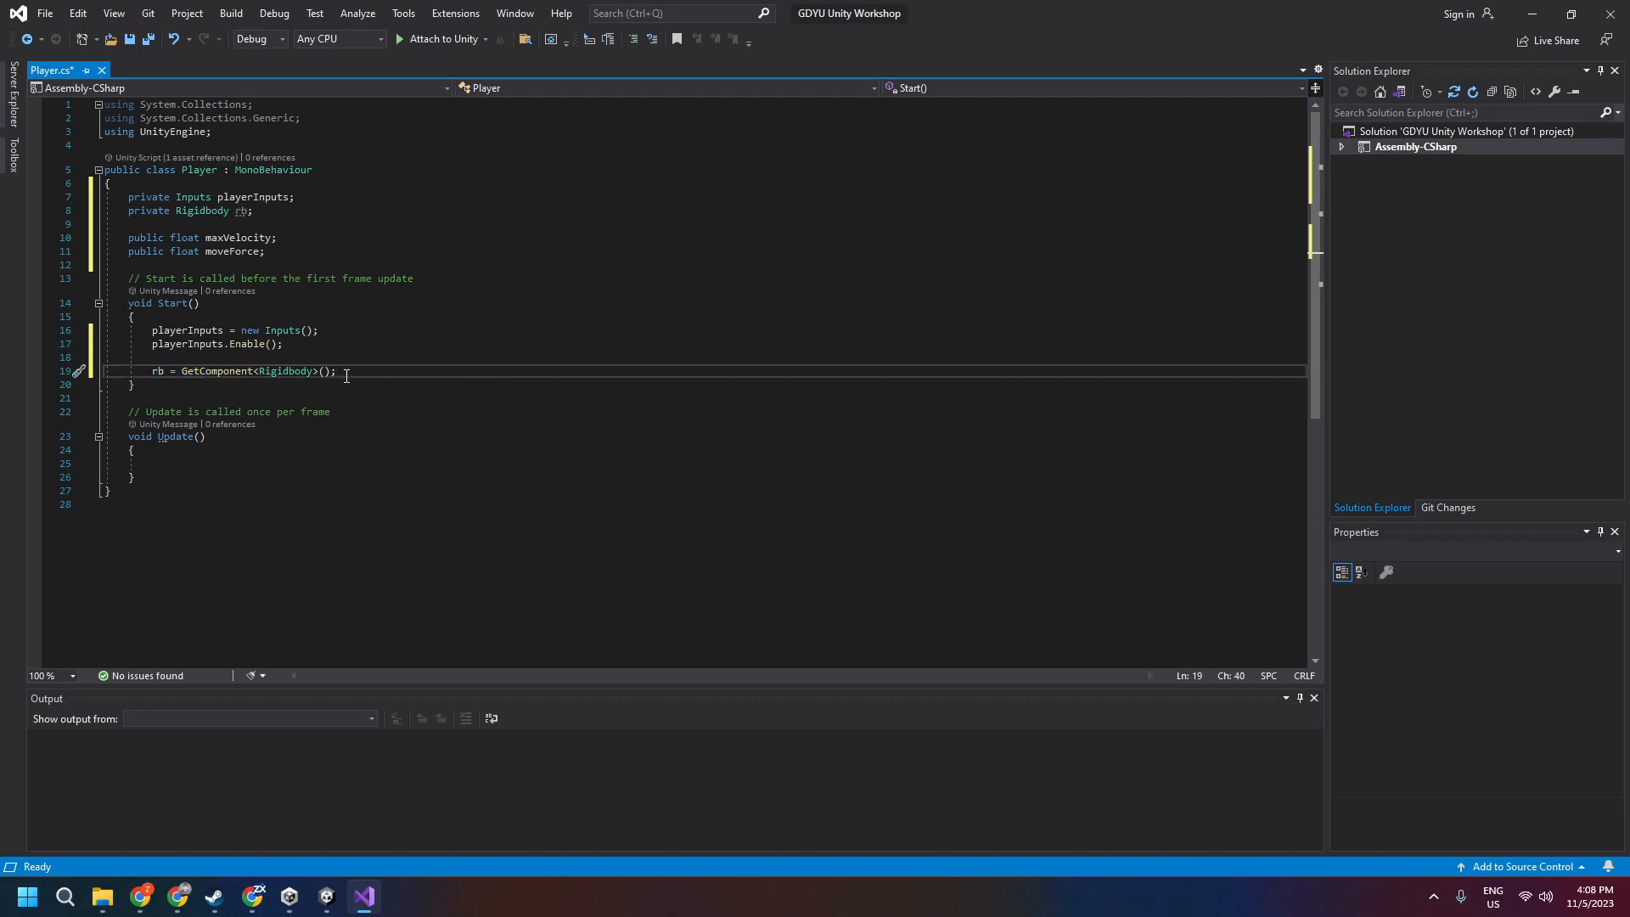
Rename the Update method to FixedUpdate
{"action": "scroll", "coordinate": [338, 374], "scroll_direction": "down", "scroll_amount": 1}
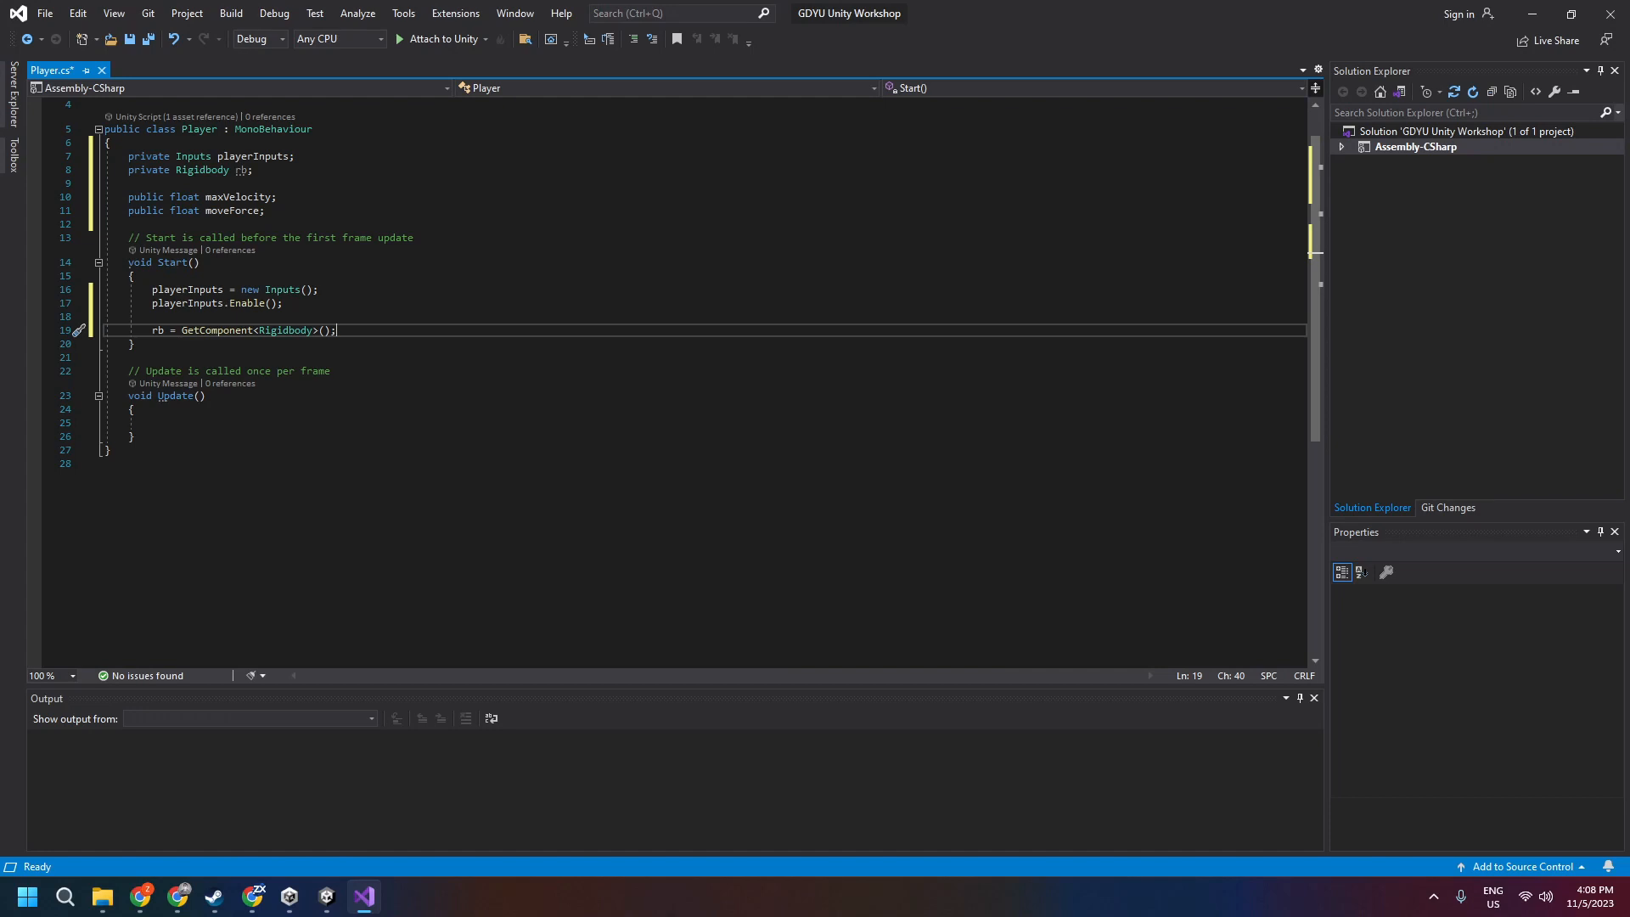
{"action": "left_click", "coordinate": [169, 397]}
{"action": "key", "text": "Left"}
{"action": "key", "text": "Left"}
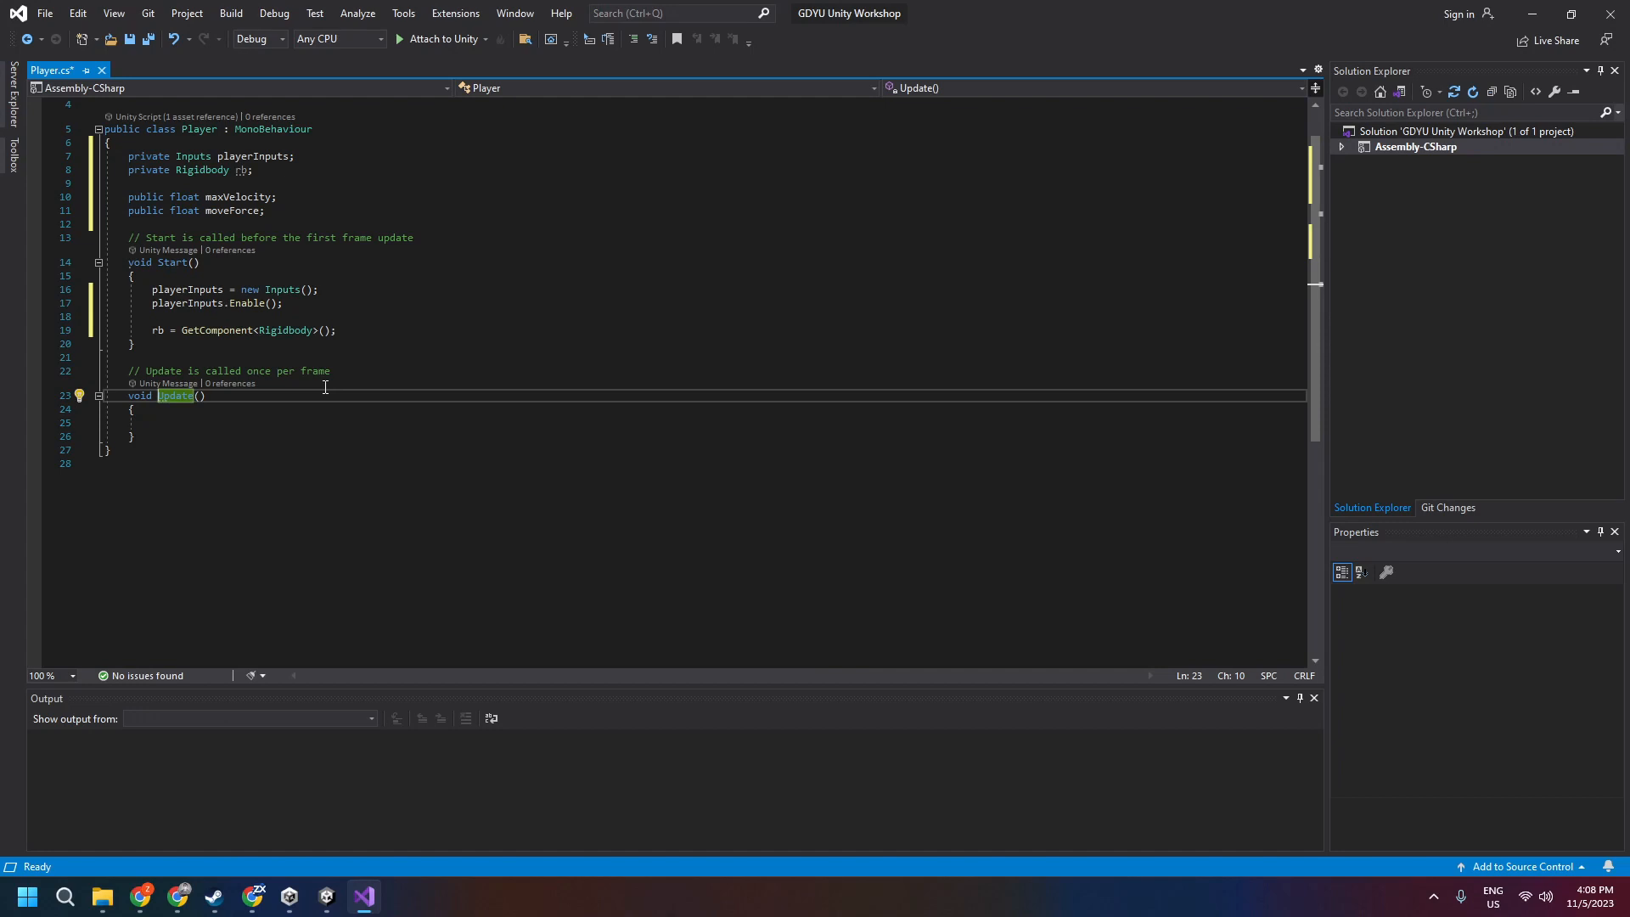
{"action": "type", "text": "Fixed"}
Reword the comment above the FixedUpdate method as "FixedUpdate is called 50 times per sec"
{"action": "left_click_drag", "start_coordinate": [336, 371], "coordinate": [189, 371]}
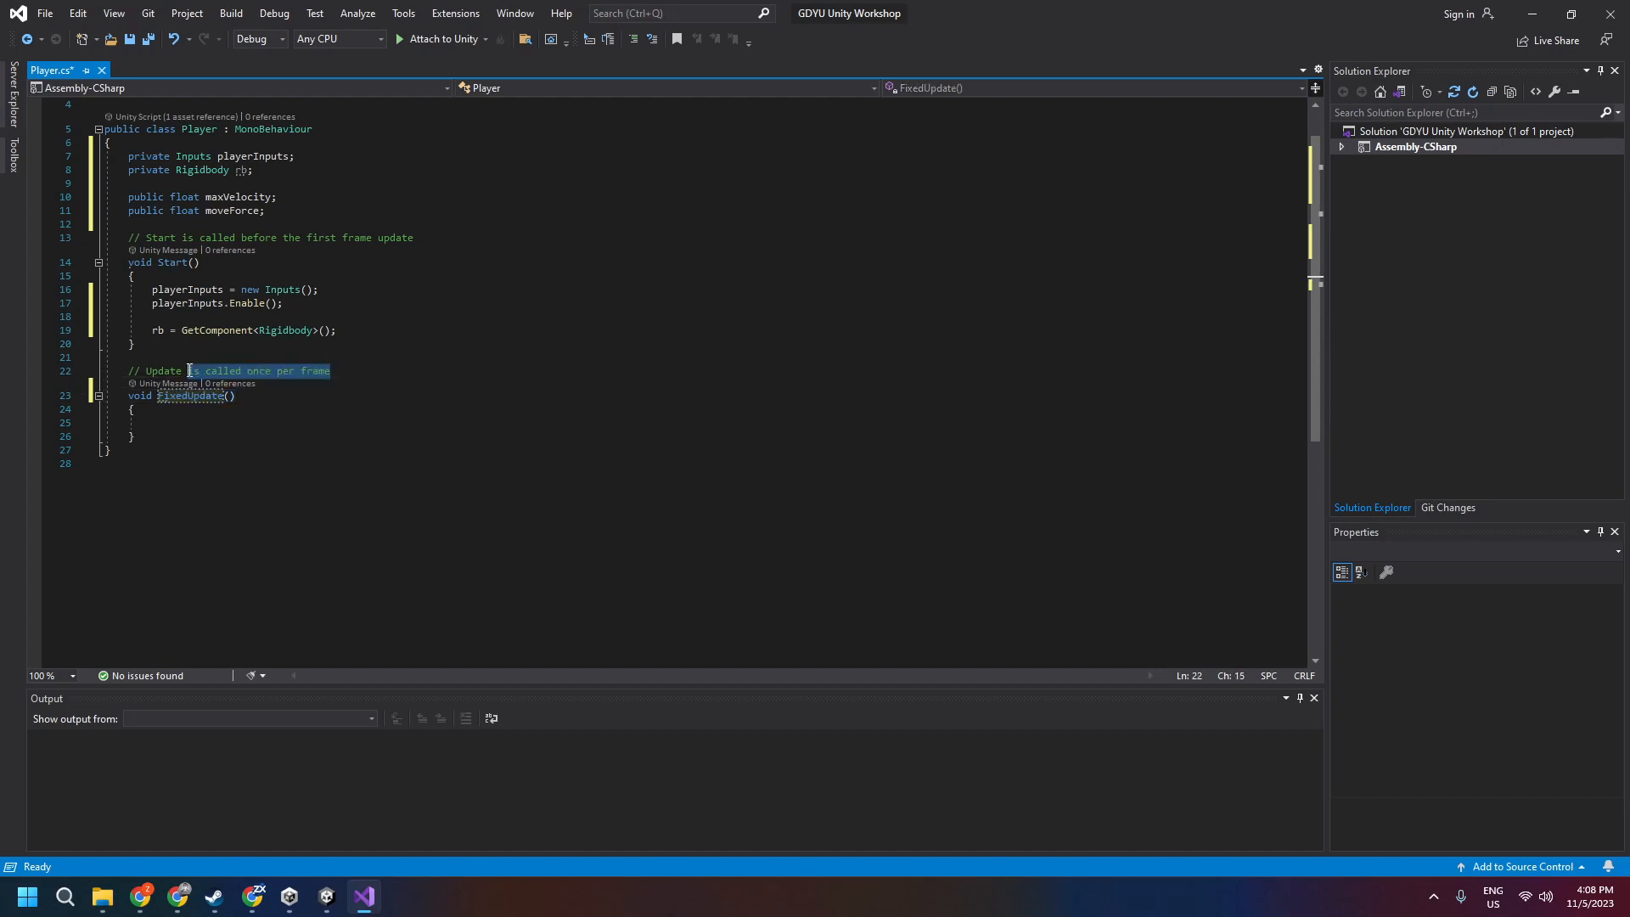
{"action": "type", "text": "is called"}
{"action": "left_click", "coordinate": [147, 371]}
{"action": "type", "text": "Fixed"}
{"action": "left_click", "coordinate": [337, 373]}
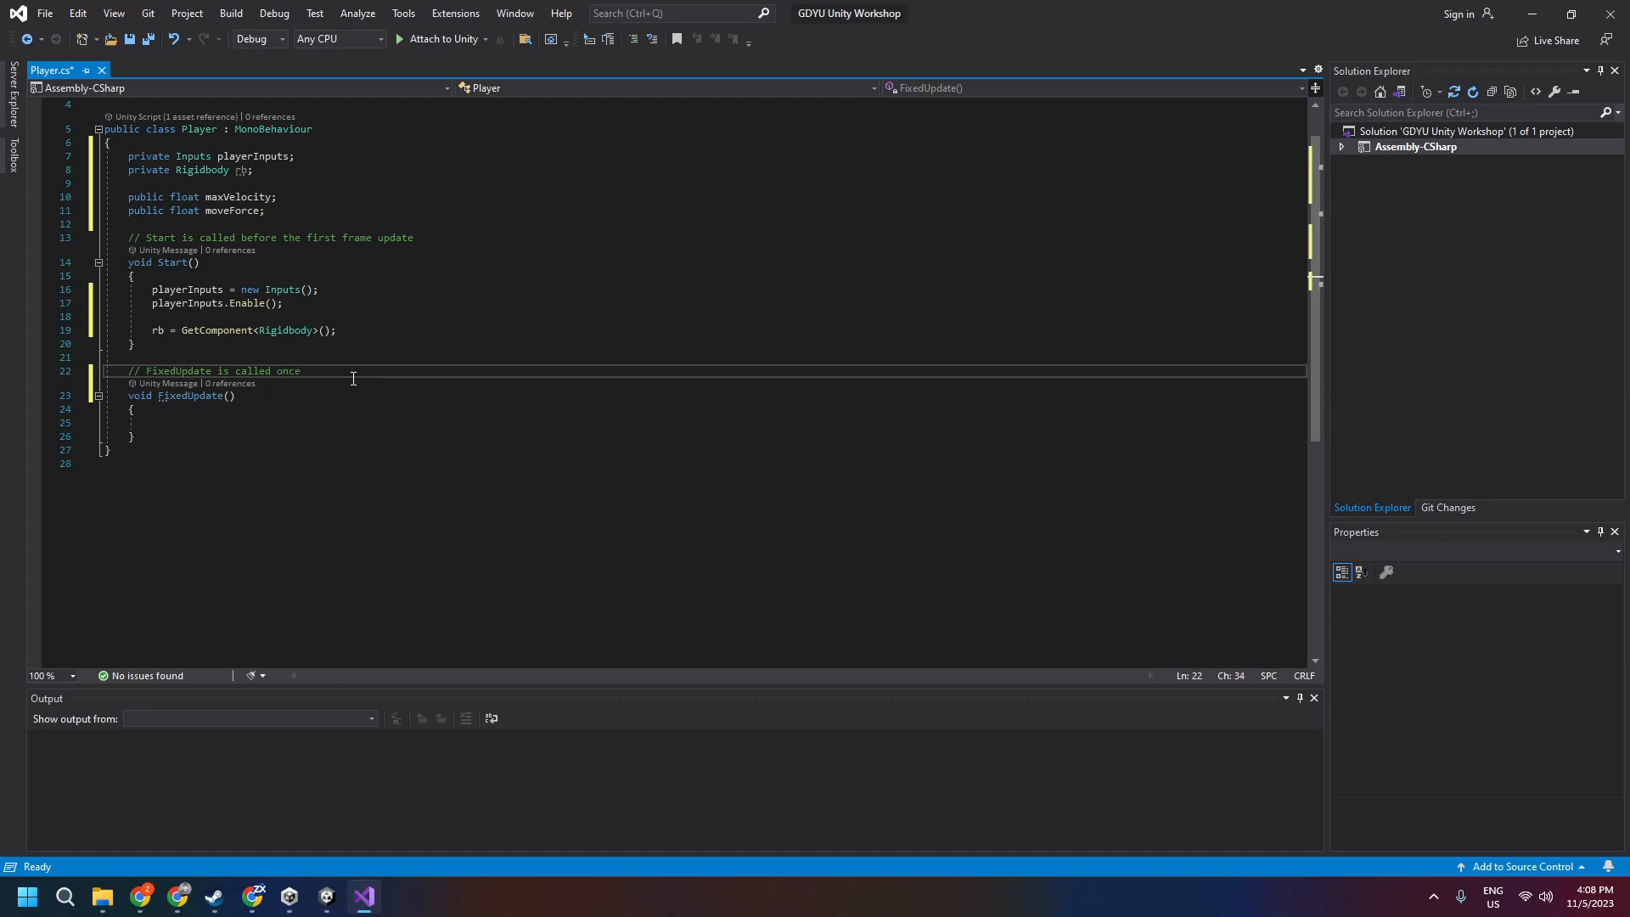
{"action": "type", "text": "50 times per"}
Examine the comment stating how often FixedUpdate is called and the method header beneath it
{"action": "left_click_drag", "start_coordinate": [371, 371], "coordinate": [148, 373]}
{"action": "double_click", "coordinate": [154, 399]}
{"action": "left_click_drag", "start_coordinate": [372, 371], "coordinate": [223, 371]}
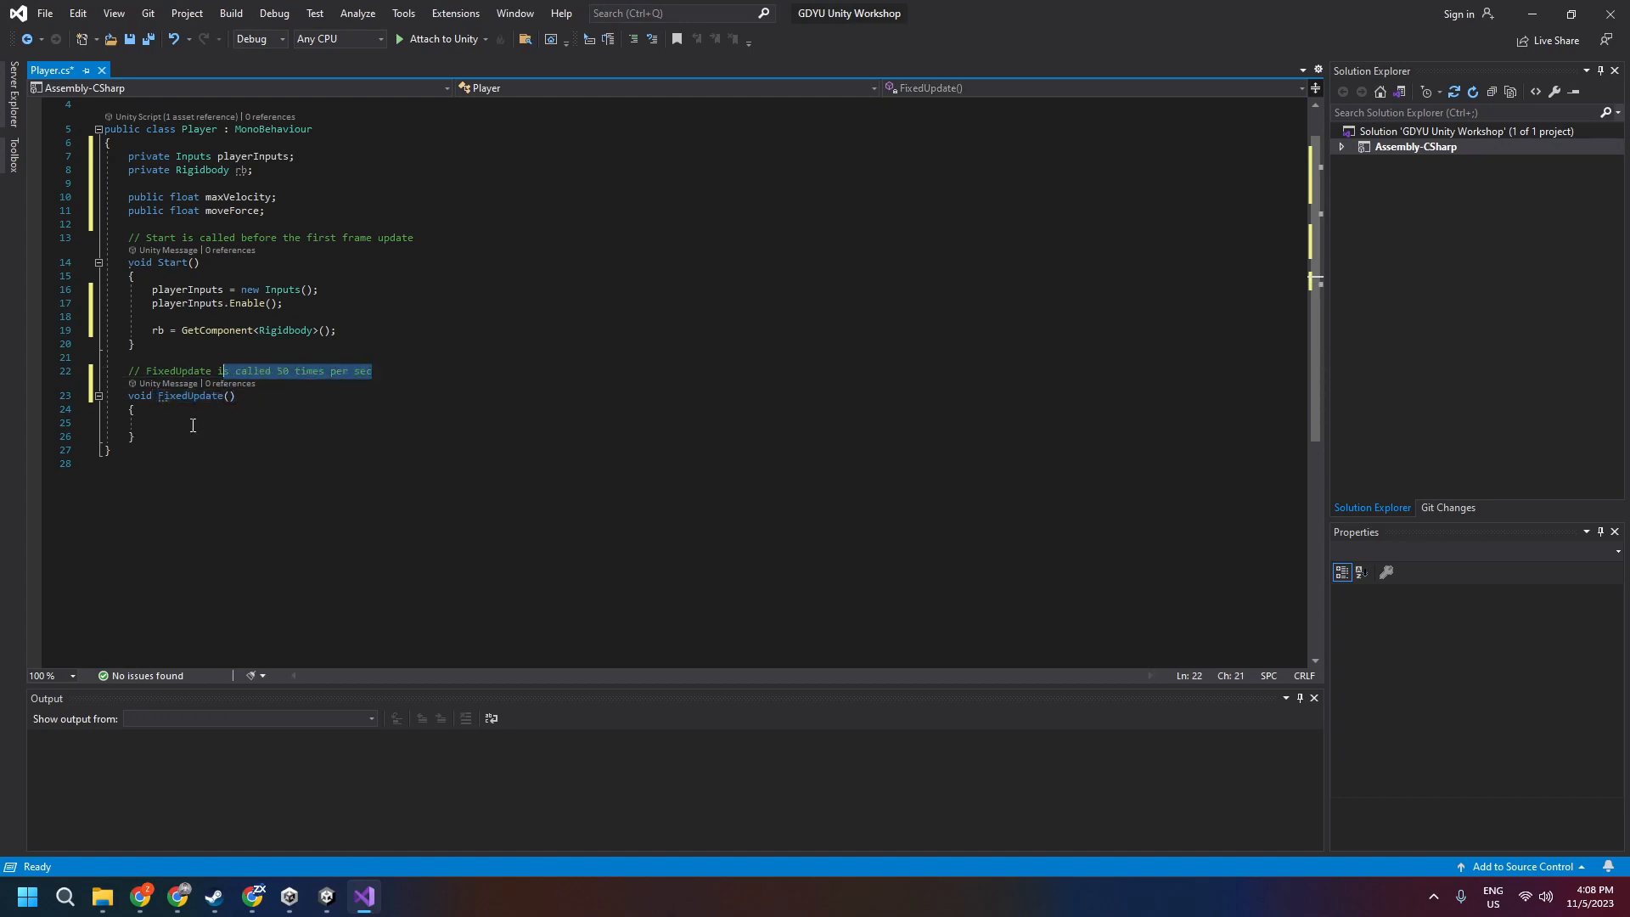
{"action": "left_click", "coordinate": [193, 425]}
{"action": "left_click_drag", "start_coordinate": [372, 371], "coordinate": [225, 373]}
Start a Vector2 variable named moveInput in the FixedUpdate body, leaving blank lines below it
{"action": "left_click", "coordinate": [188, 422]}
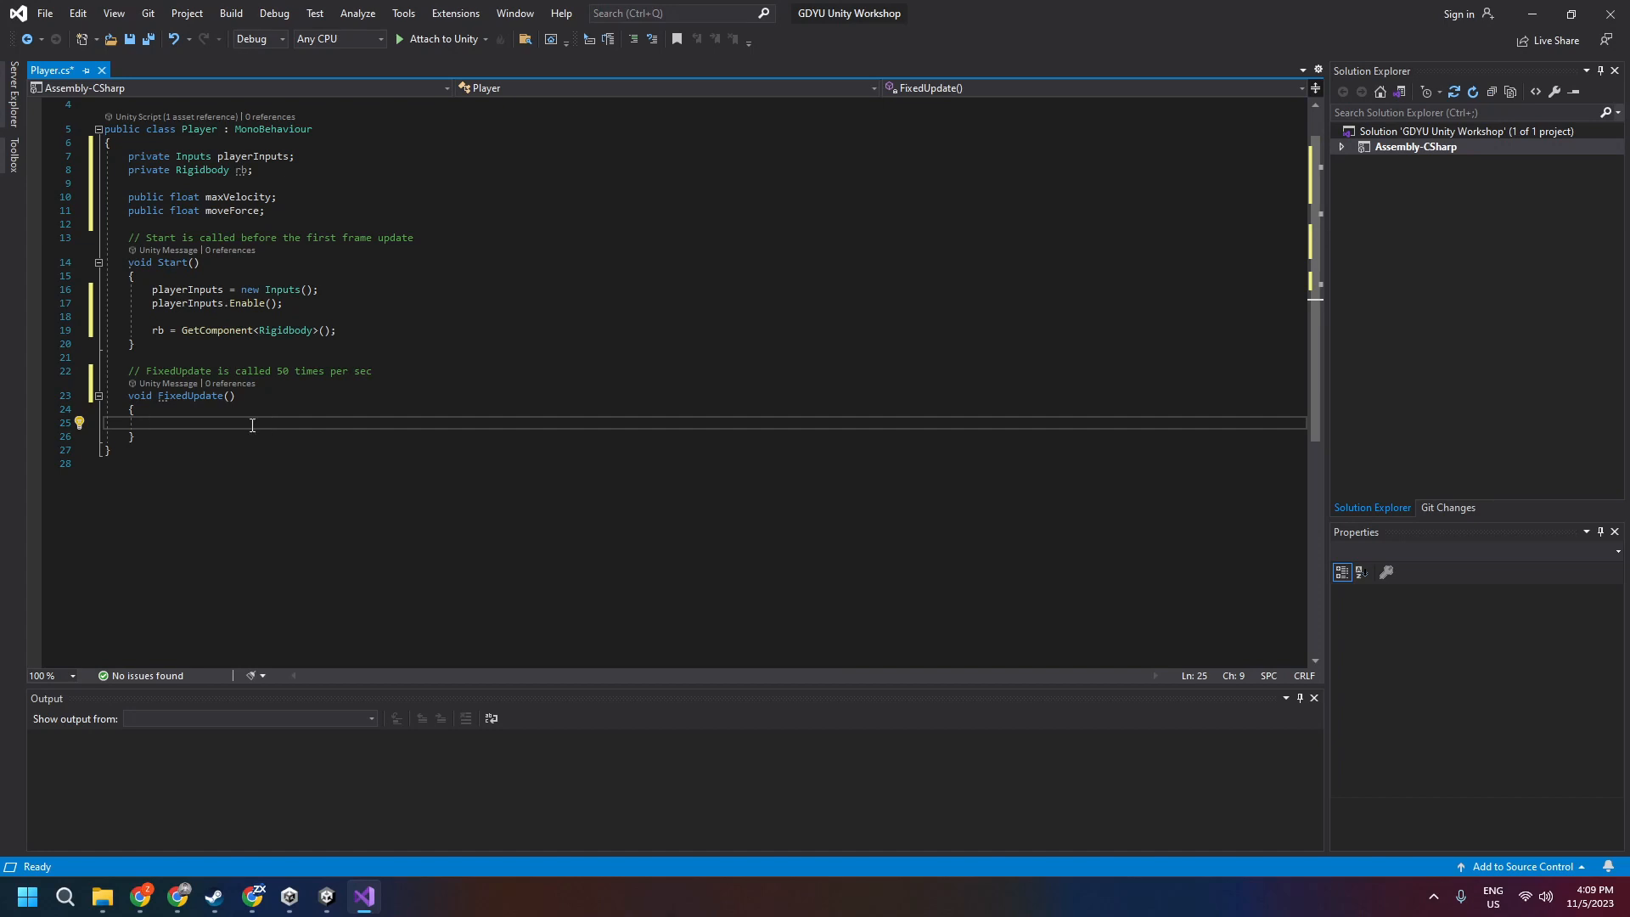
{"action": "key", "text": "Return"}
{"action": "key", "text": "Return"}
{"action": "key", "text": "Up"}
{"action": "key", "text": "Up"}
{"action": "type", "text": "Ve"}
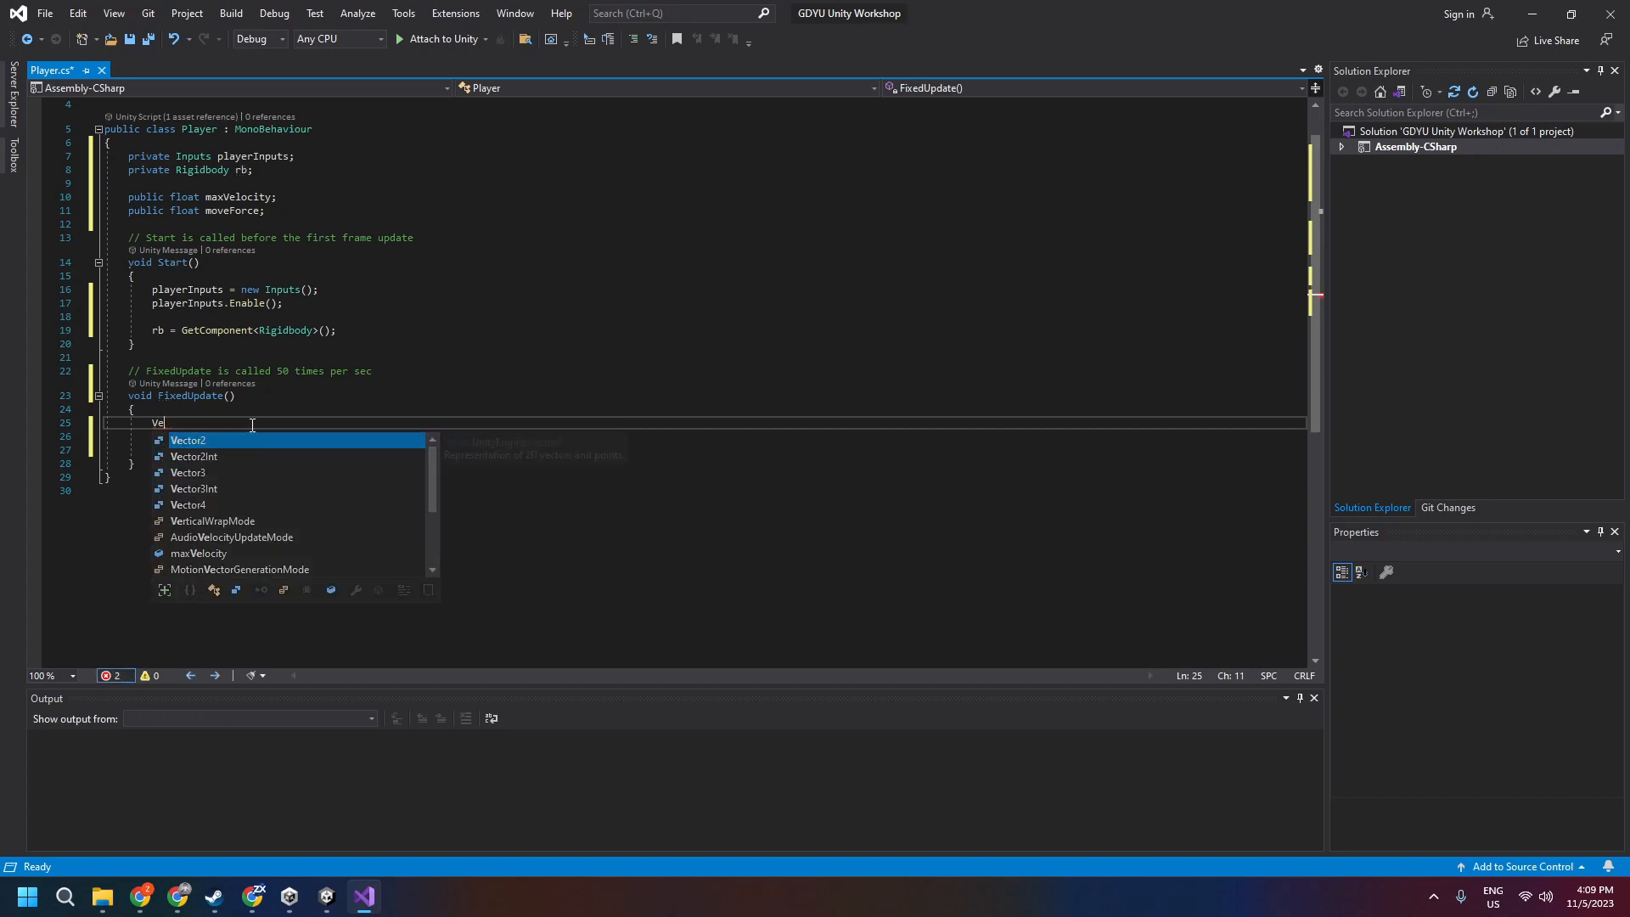
{"action": "key", "text": "Tab"}
{"action": "type", "text": "m"}
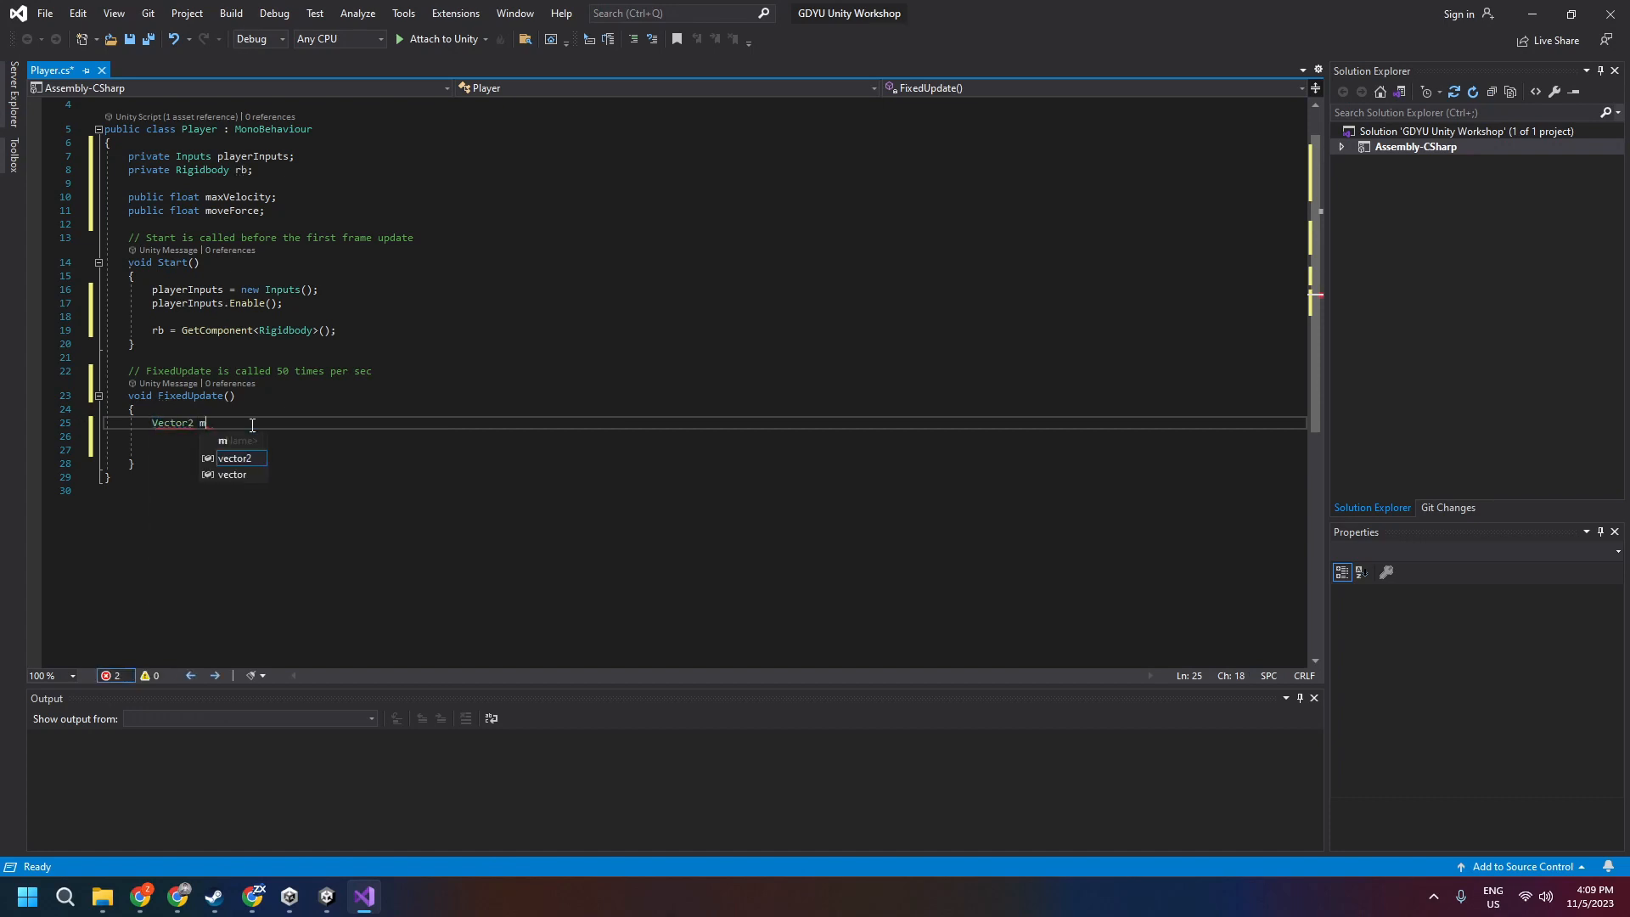
{"action": "type", "text": "oveInput ="}
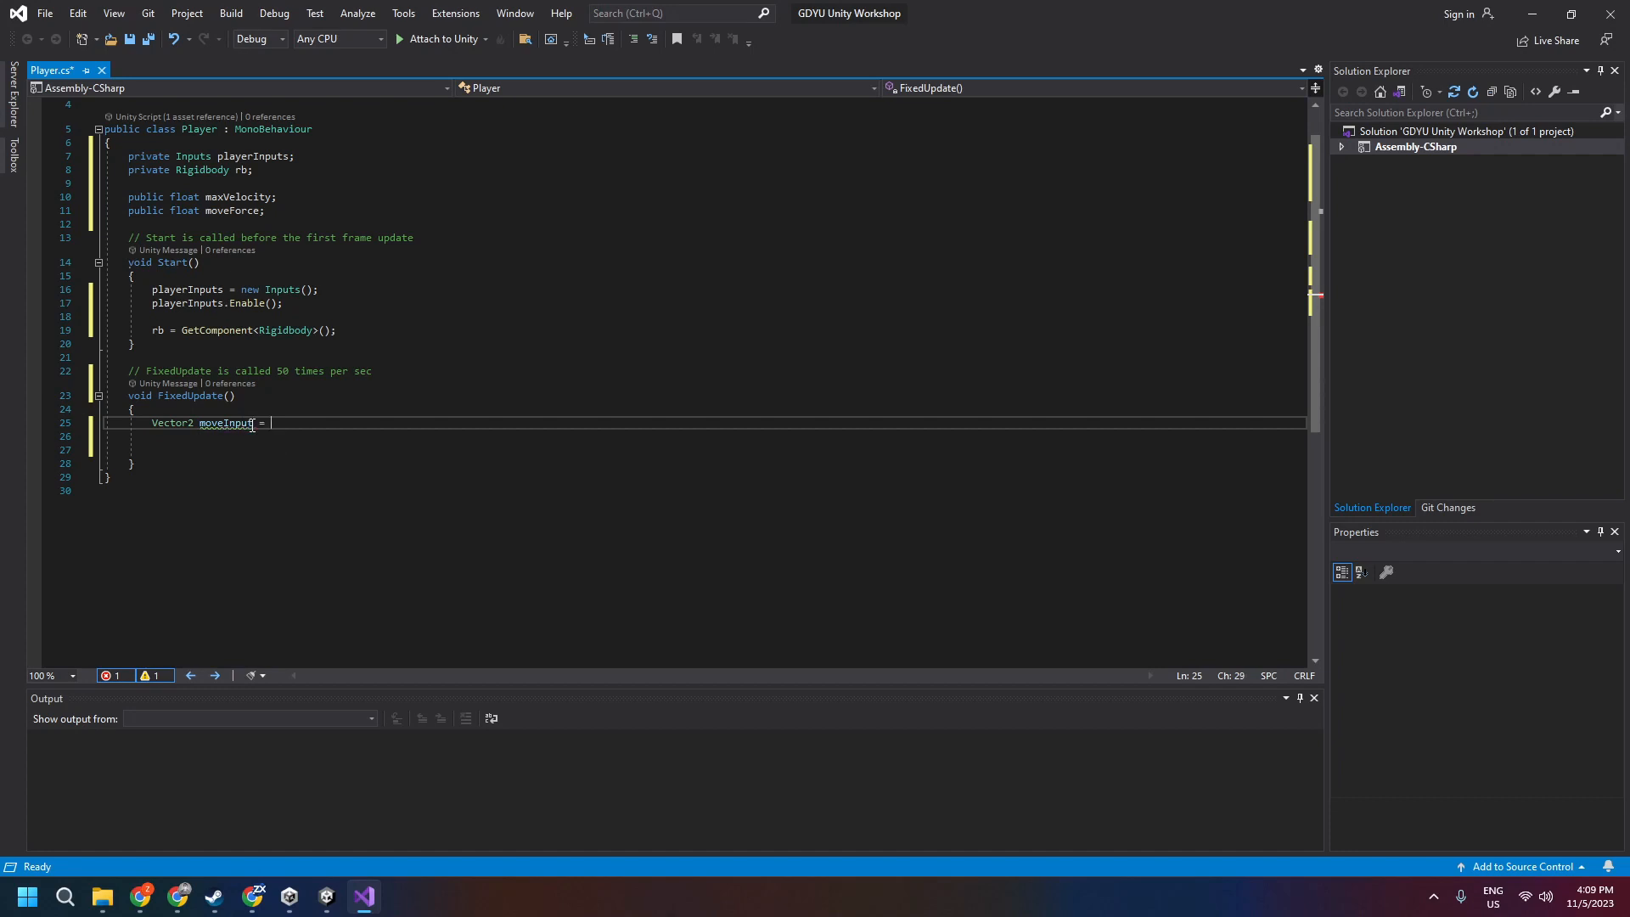
Assign playerInputs.Player.Movement.ReadValue<Vector2>() to the moveInput variable
{"action": "type", "text": "playerInputs.Player"}
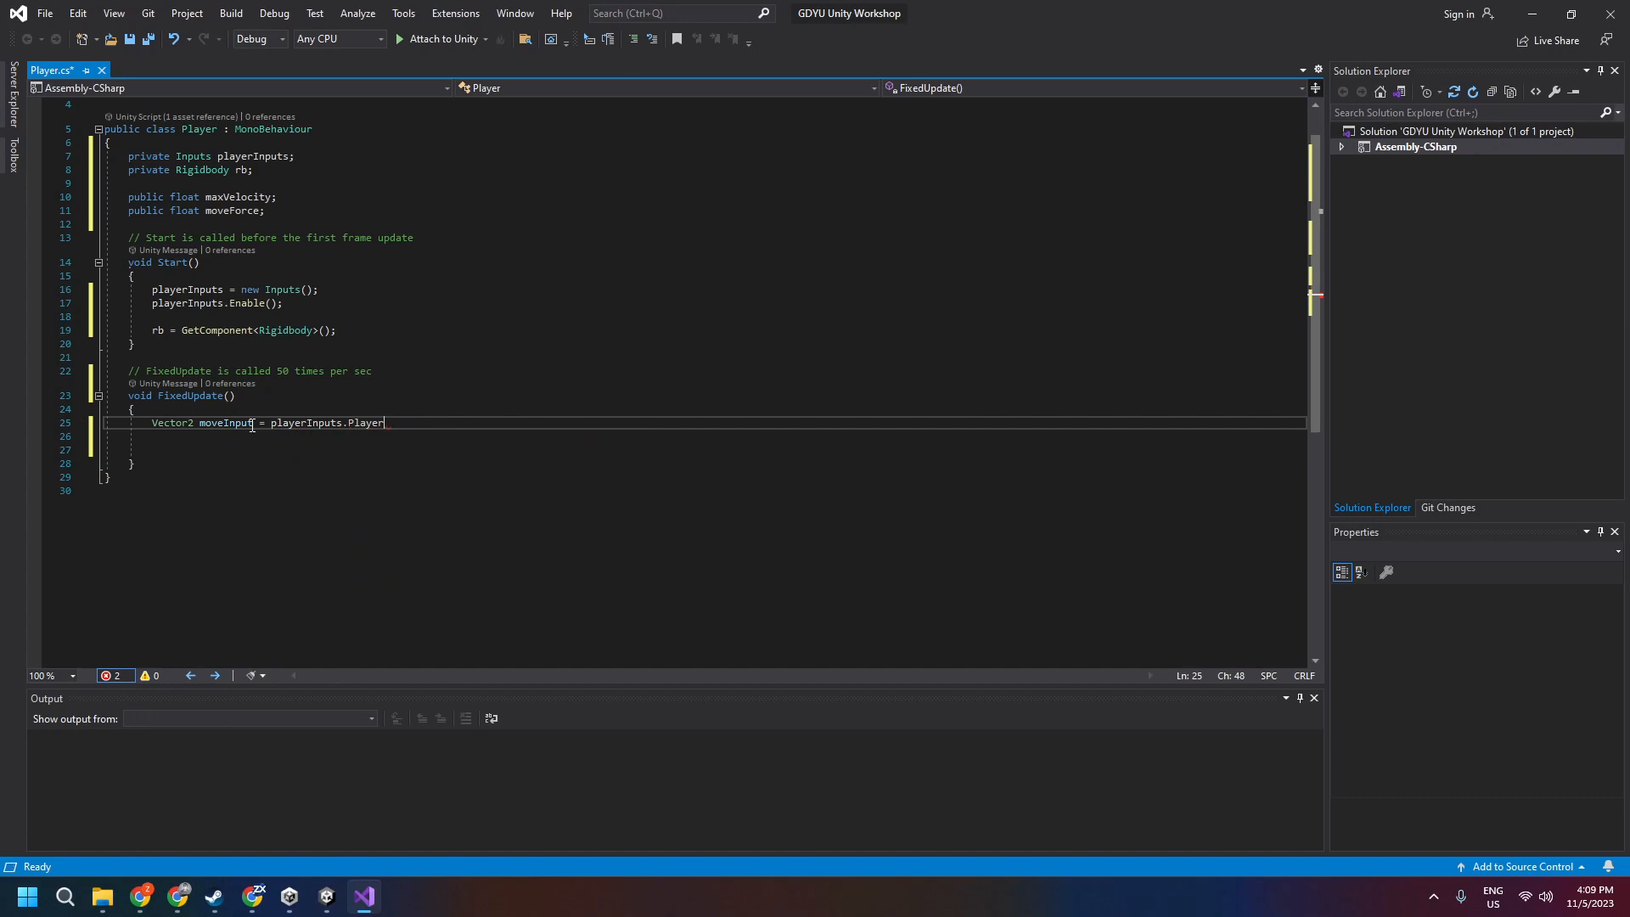
{"action": "type", "text": ".Movement.Ro"}
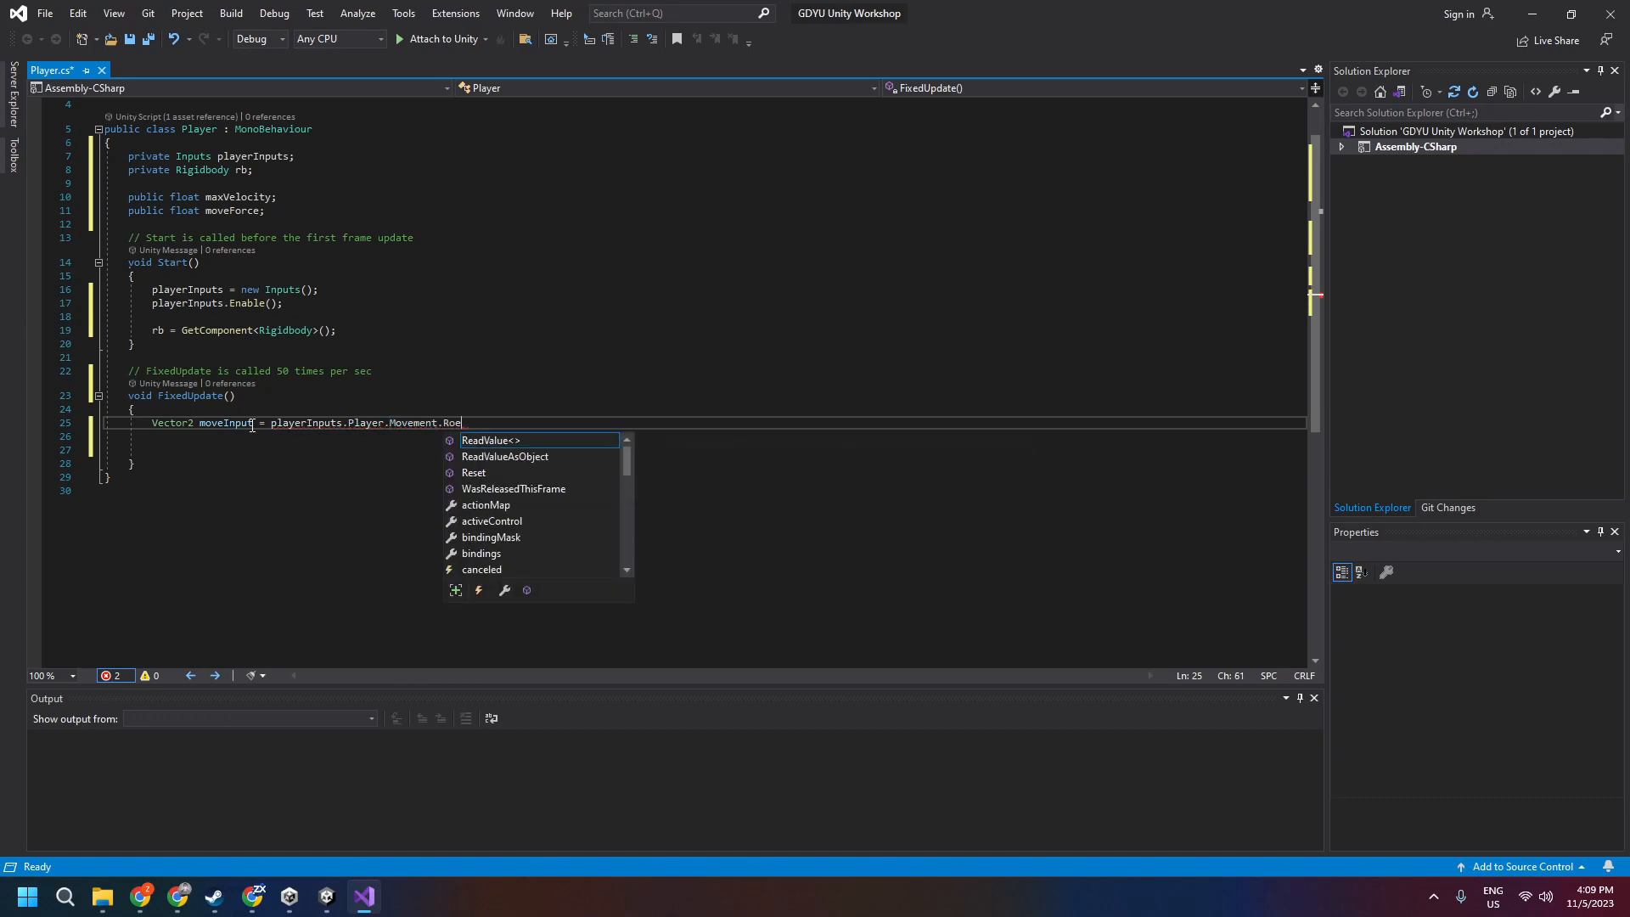
{"action": "key", "text": "Tab"}
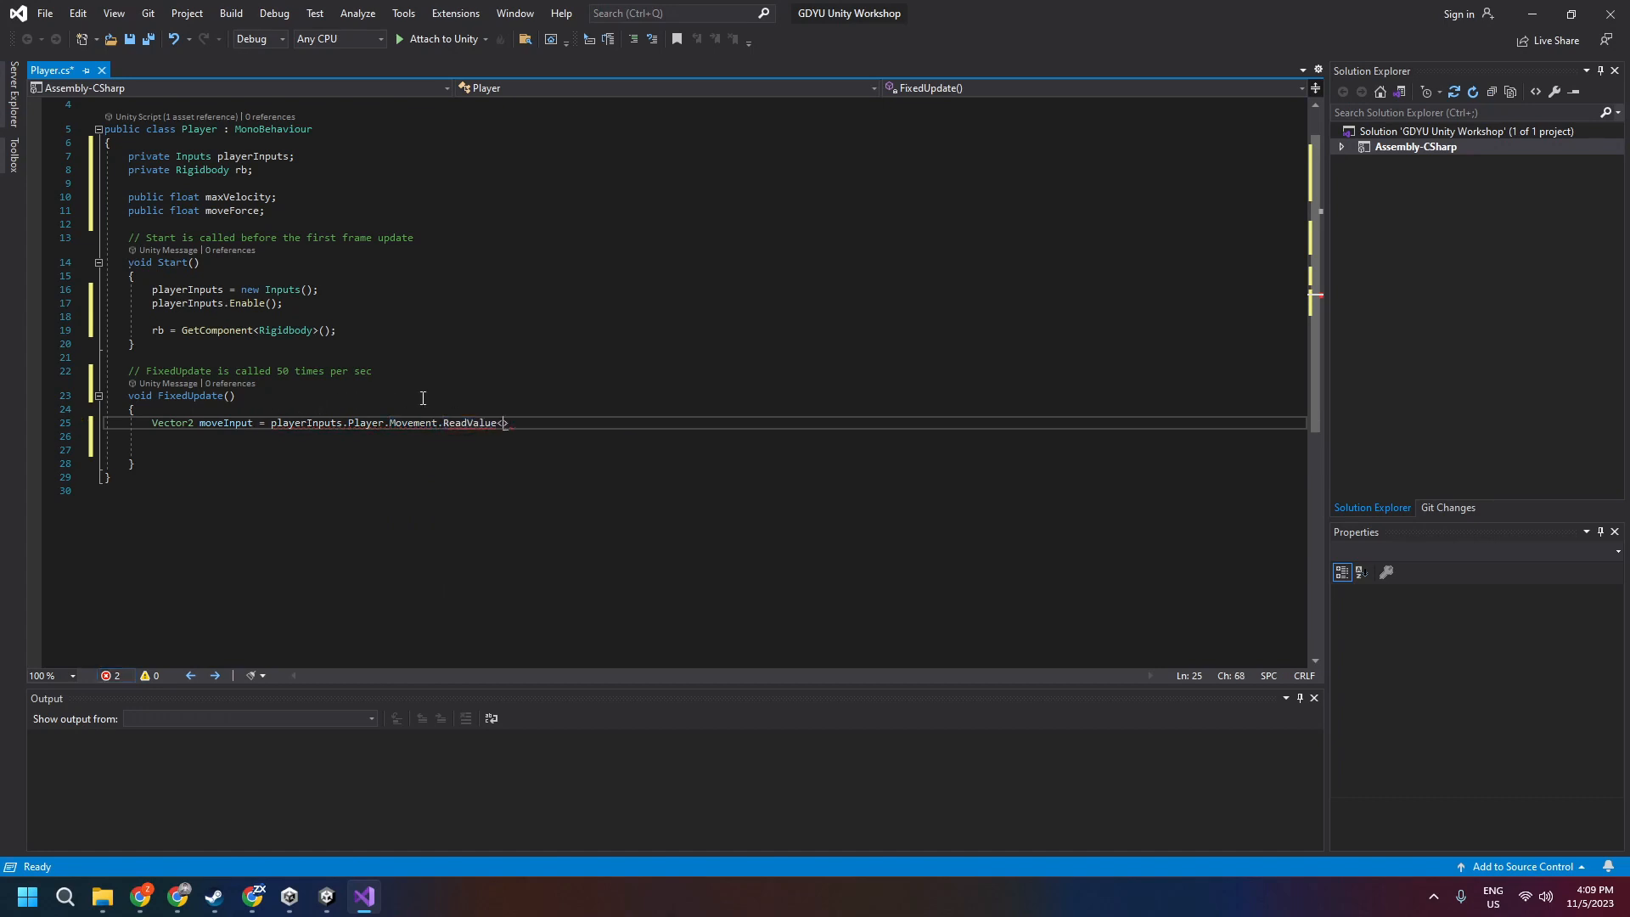
{"action": "type", "text": "<Vector2"}
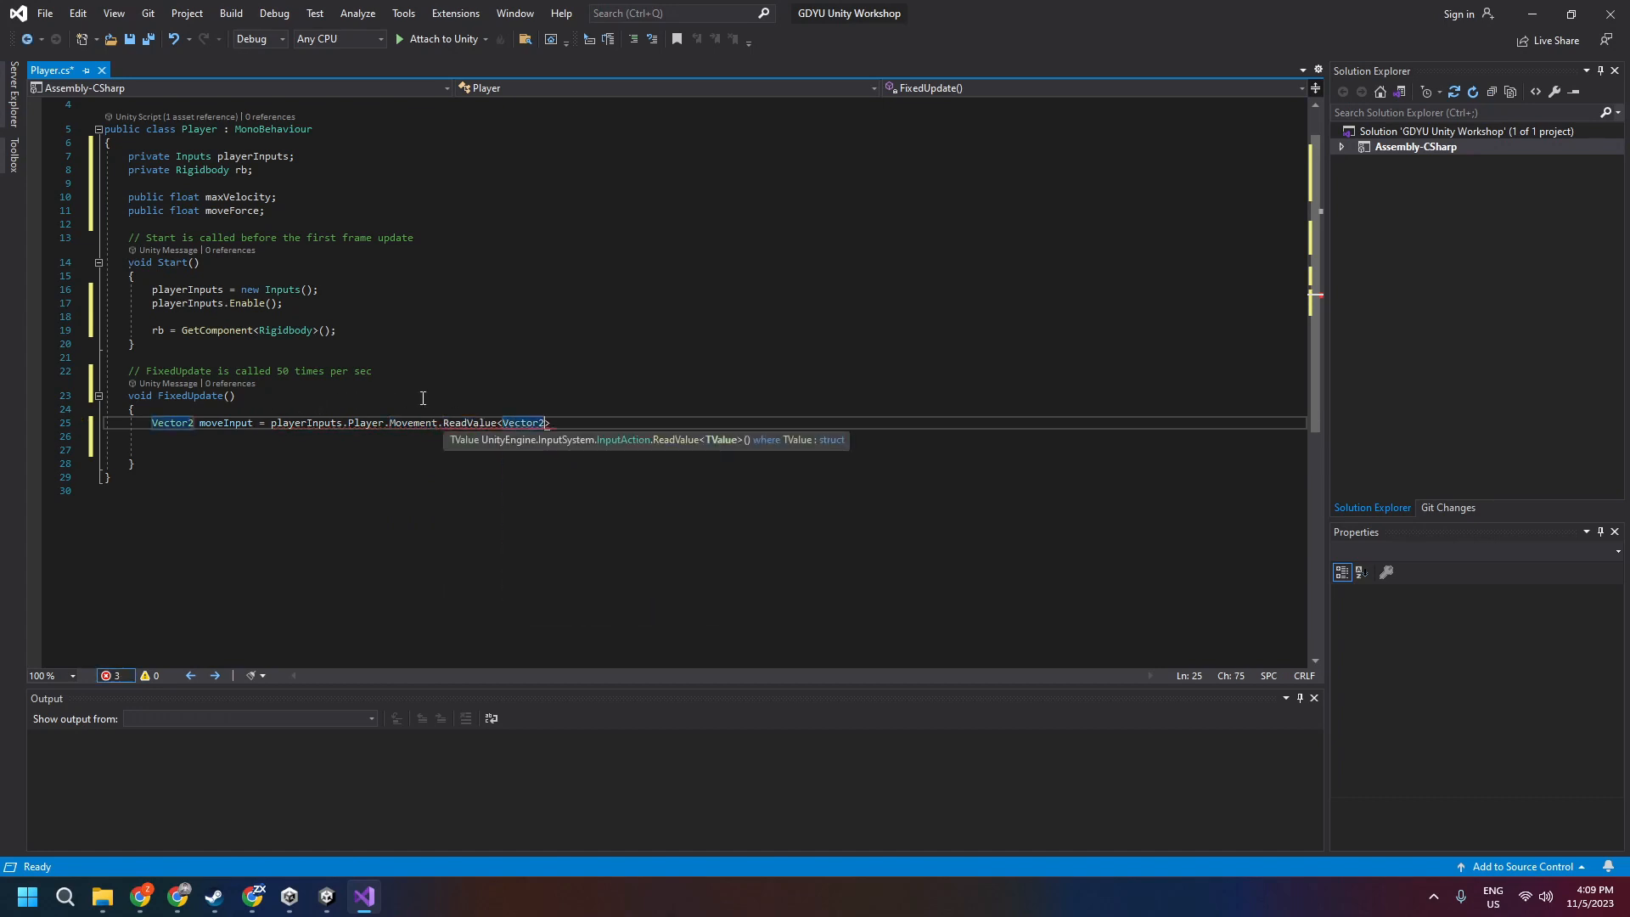
{"action": "type", "text": ">();"}
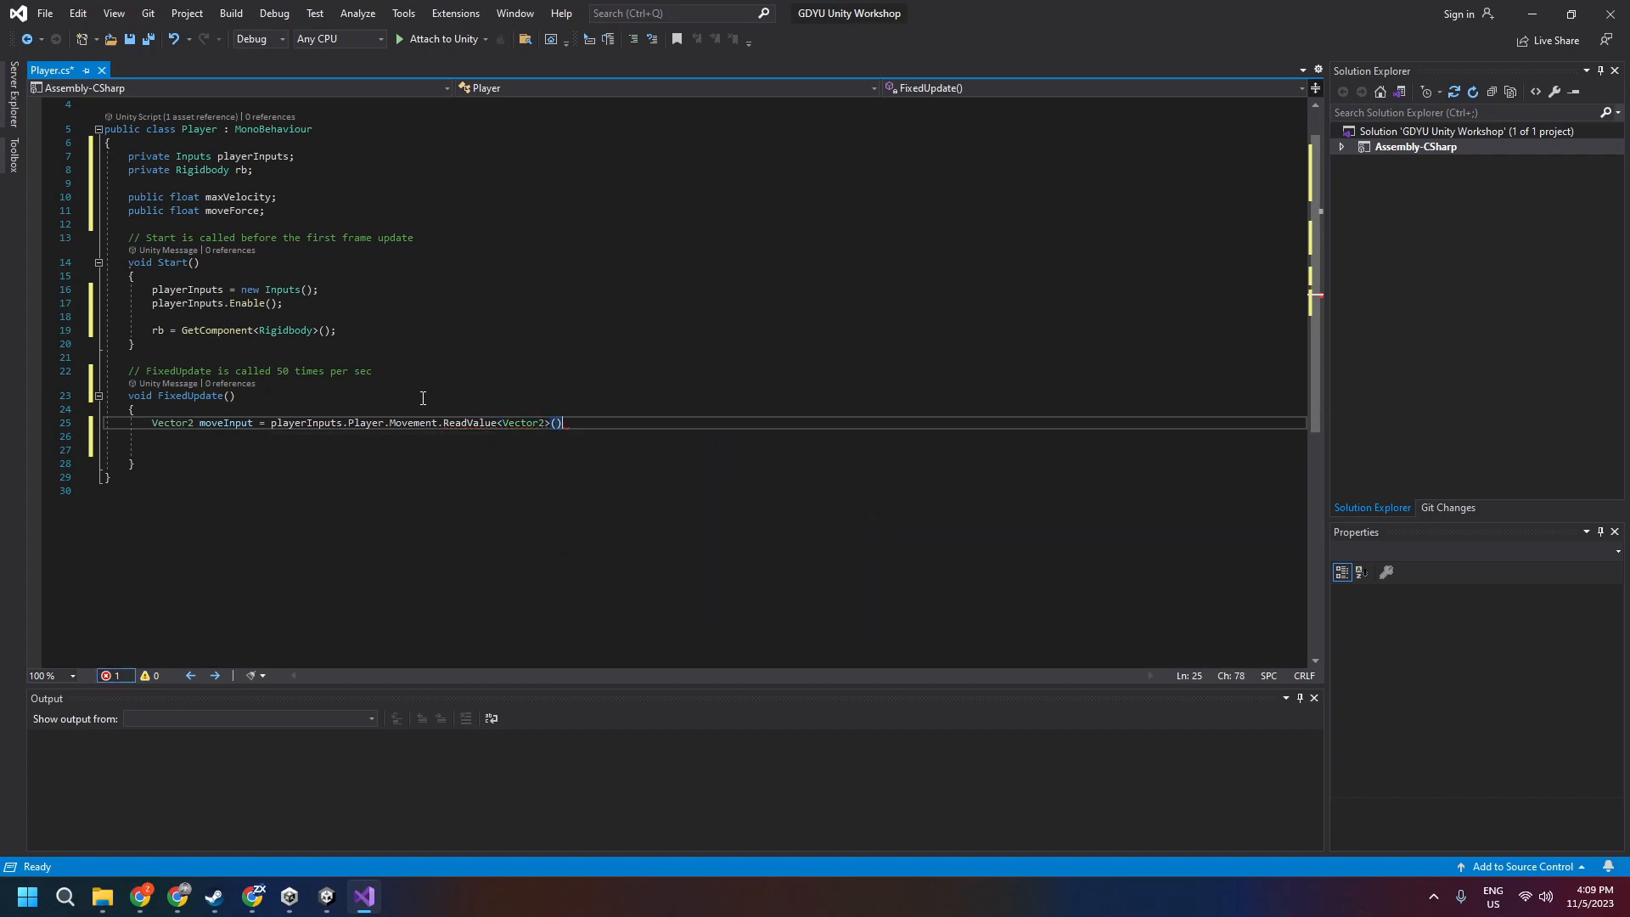
Examine the moveInput line, including its Vector2 type argument and variable name
{"action": "double_click", "coordinate": [517, 425]}
{"action": "left_click", "coordinate": [538, 423]}
{"action": "double_click", "coordinate": [527, 421]}
{"action": "left_click", "coordinate": [534, 424]}
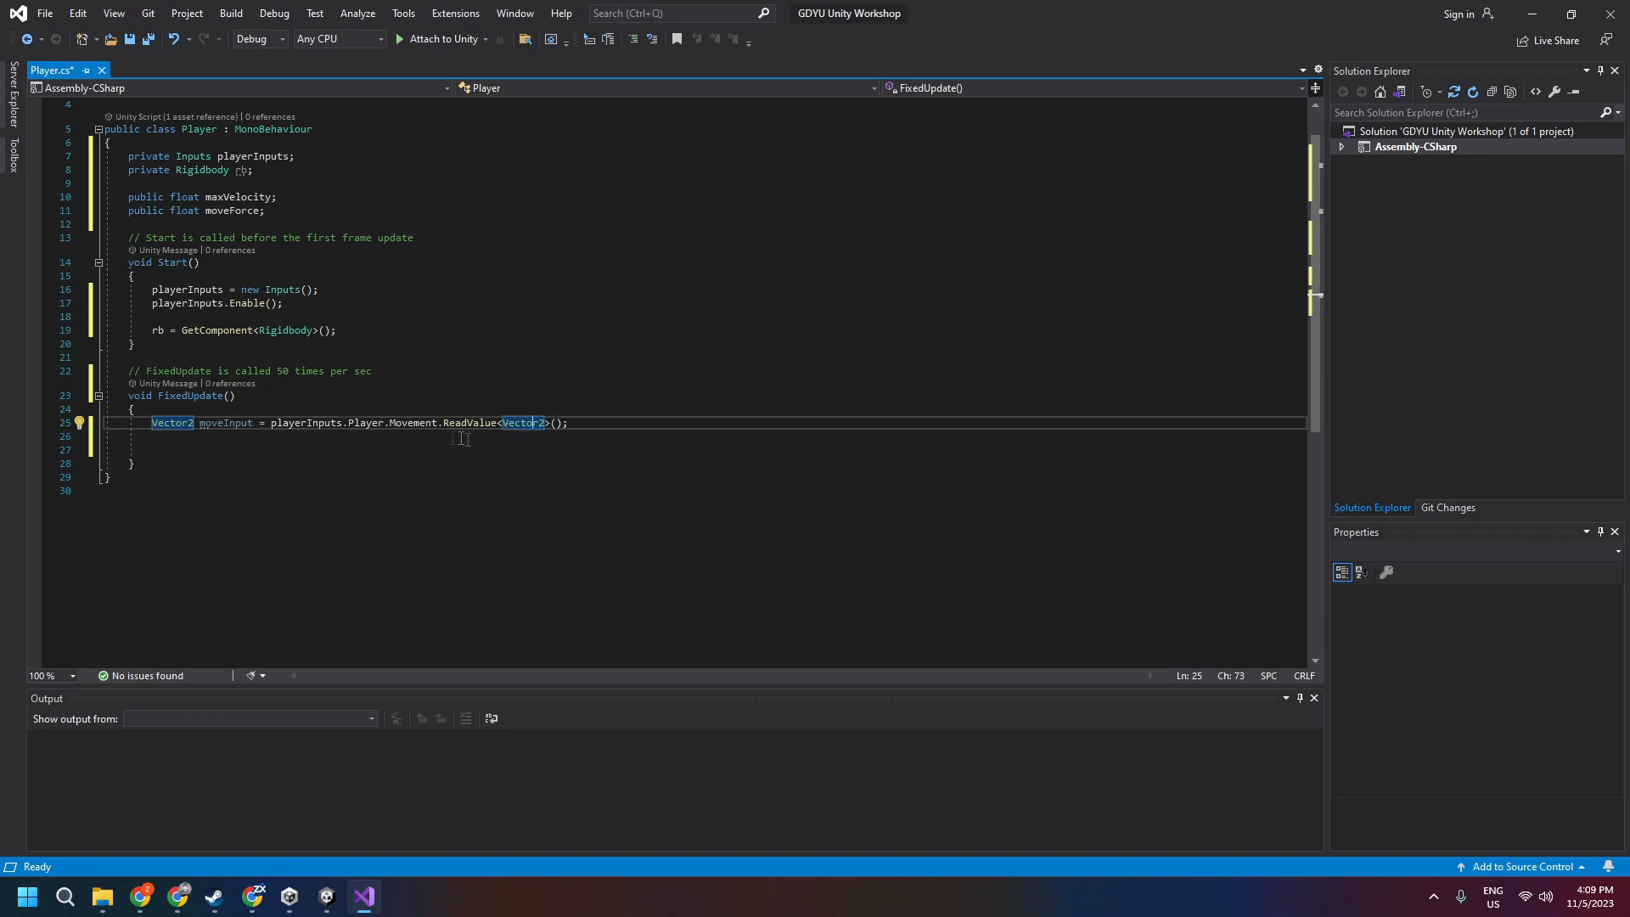
{"action": "left_click", "coordinate": [590, 420]}
{"action": "left_click_drag", "start_coordinate": [591, 420], "coordinate": [195, 422]}
{"action": "double_click", "coordinate": [205, 421]}
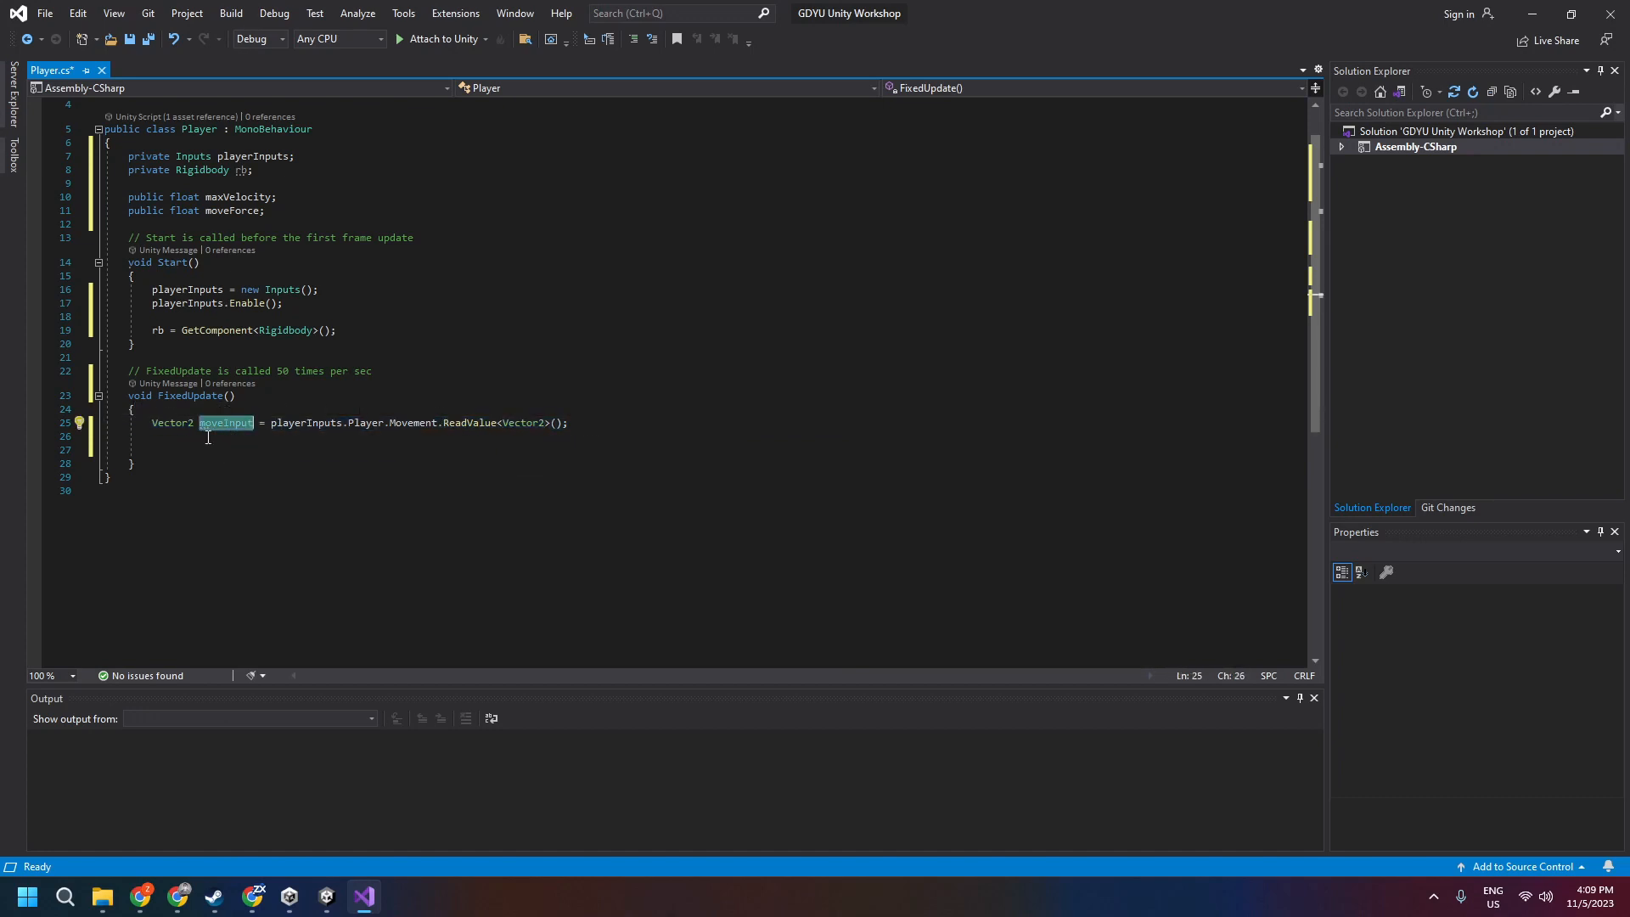
Declare a Vector3 variable named moveVect as a new Vector3 on the line below moveInput
{"action": "left_click", "coordinate": [208, 436]}
{"action": "type", "text": "Vector3"}
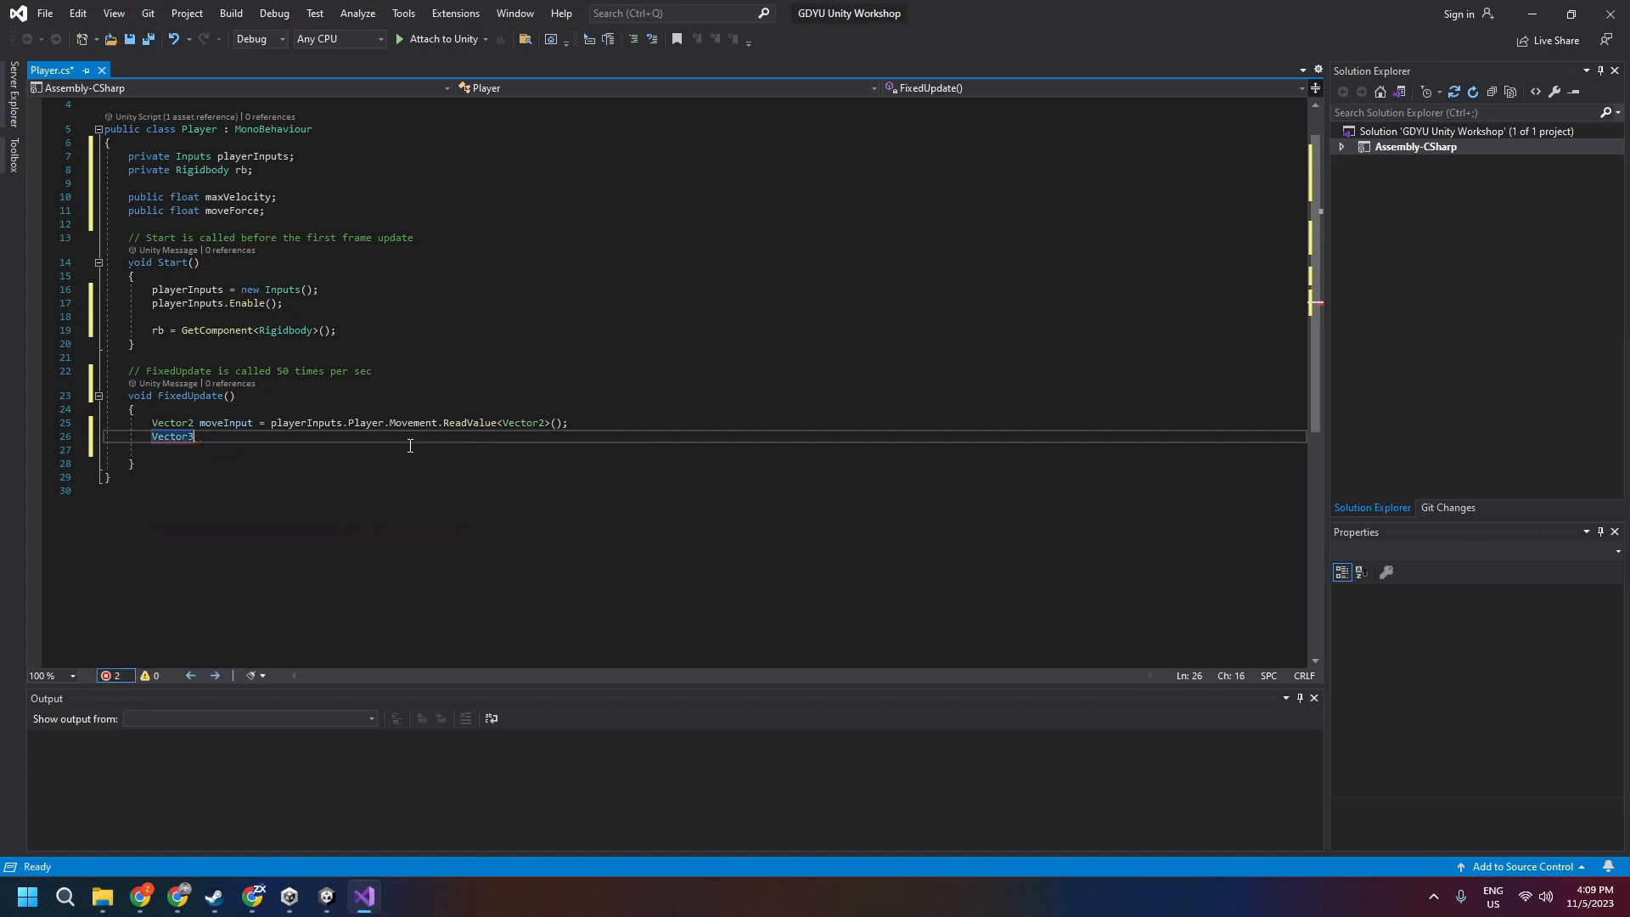
{"action": "type", "text": " move"}
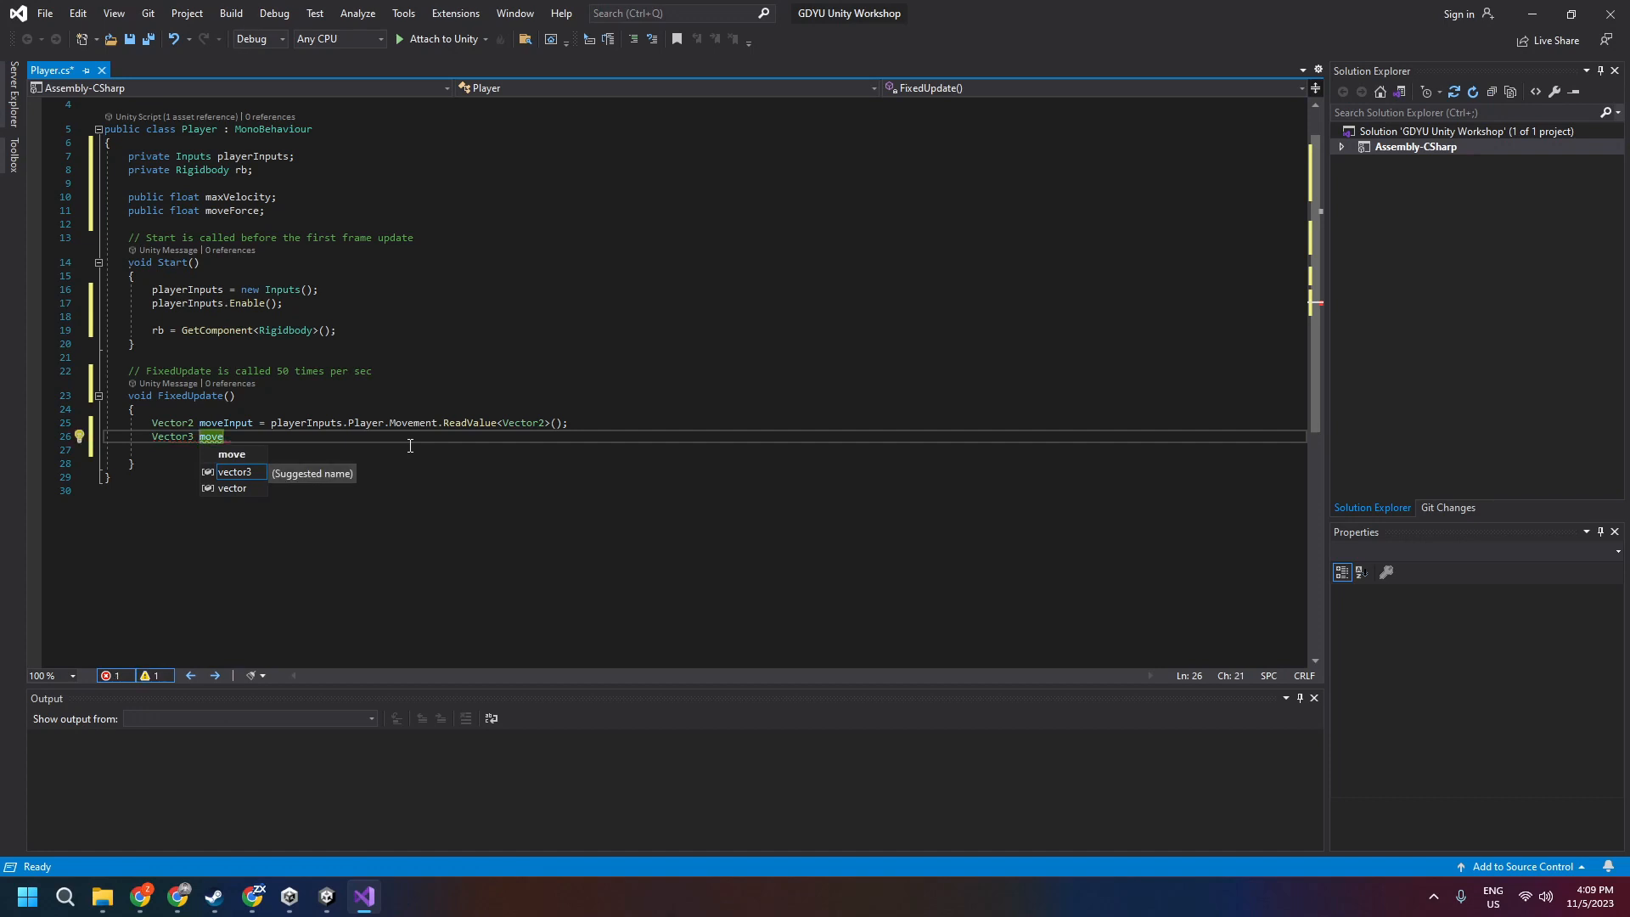
{"action": "type", "text": "Vect"}
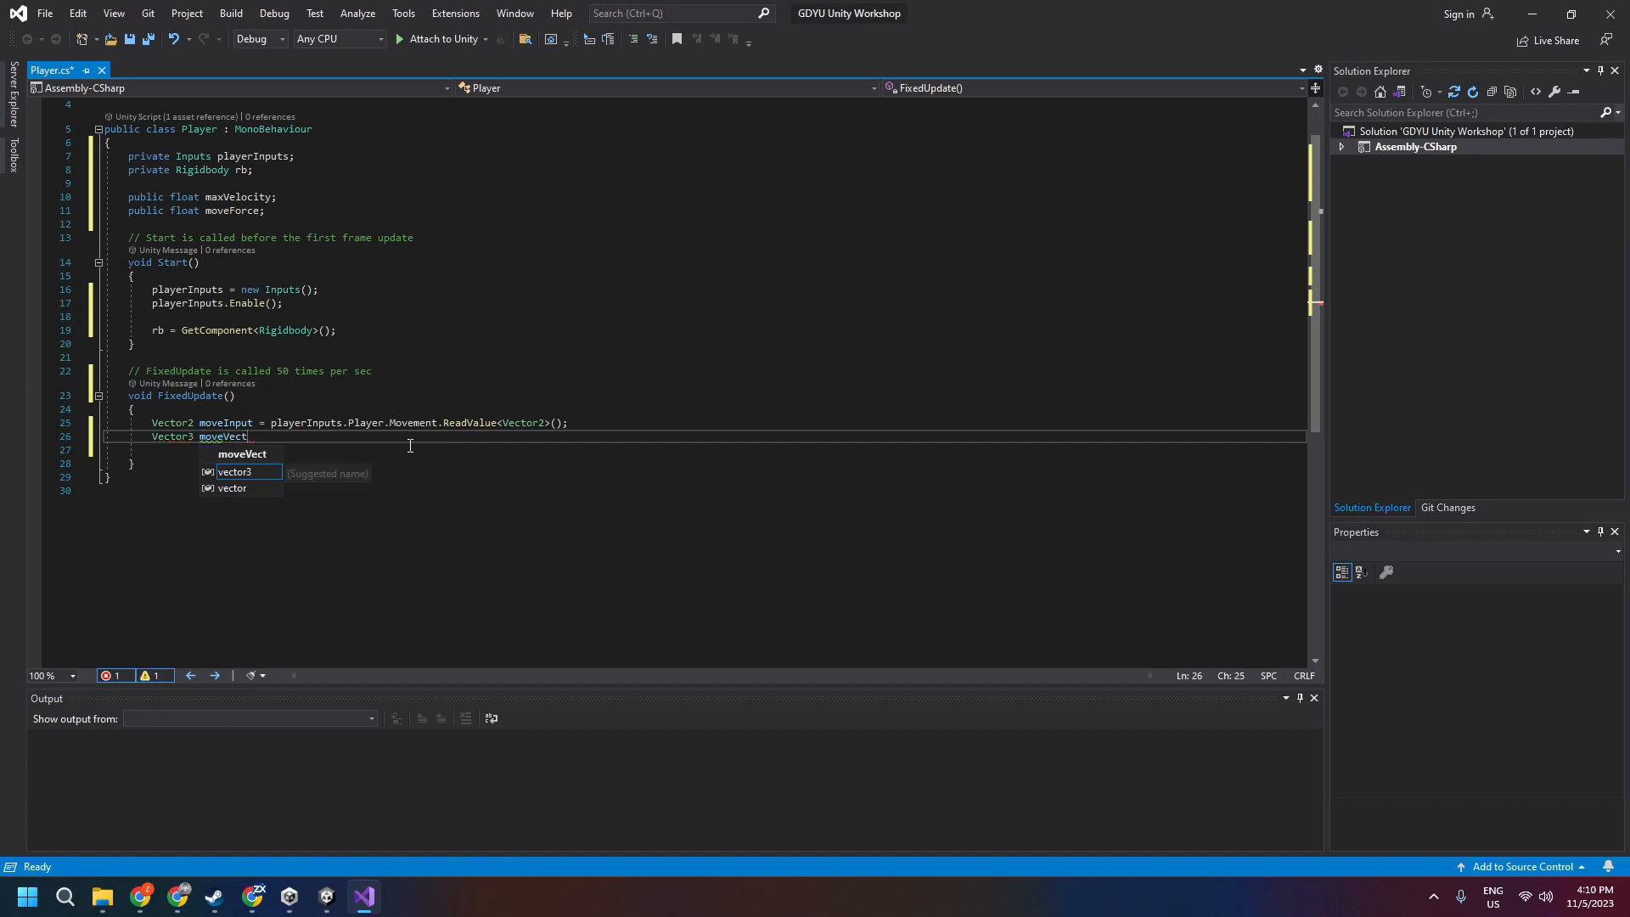
{"action": "type", "text": " = new Vect"}
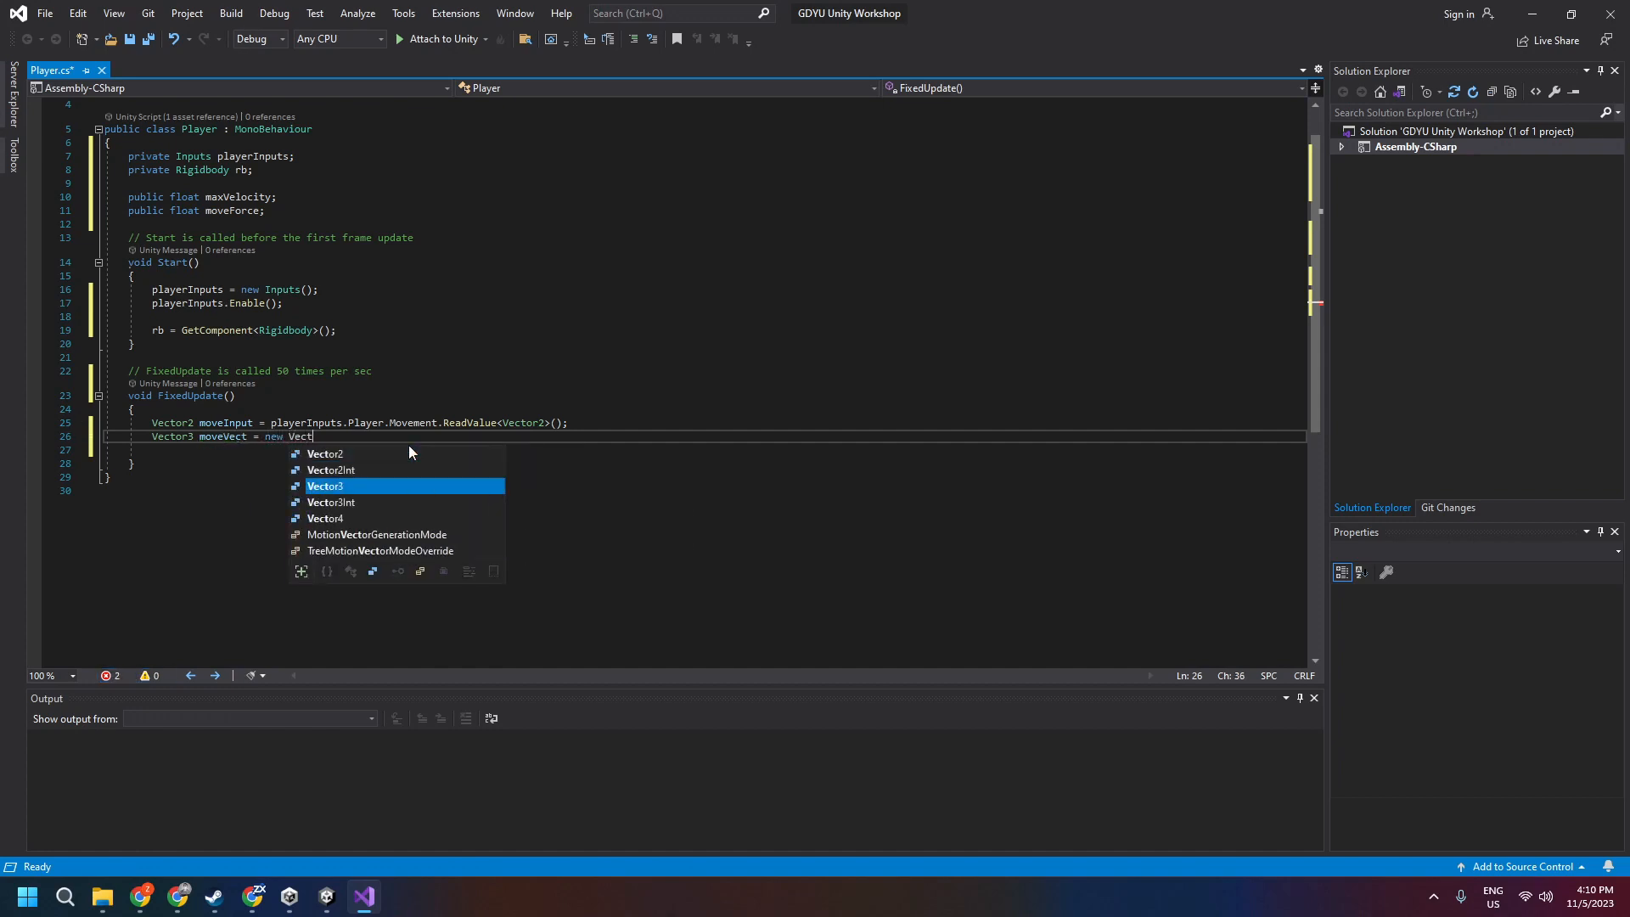
{"action": "key", "text": "Tab"}
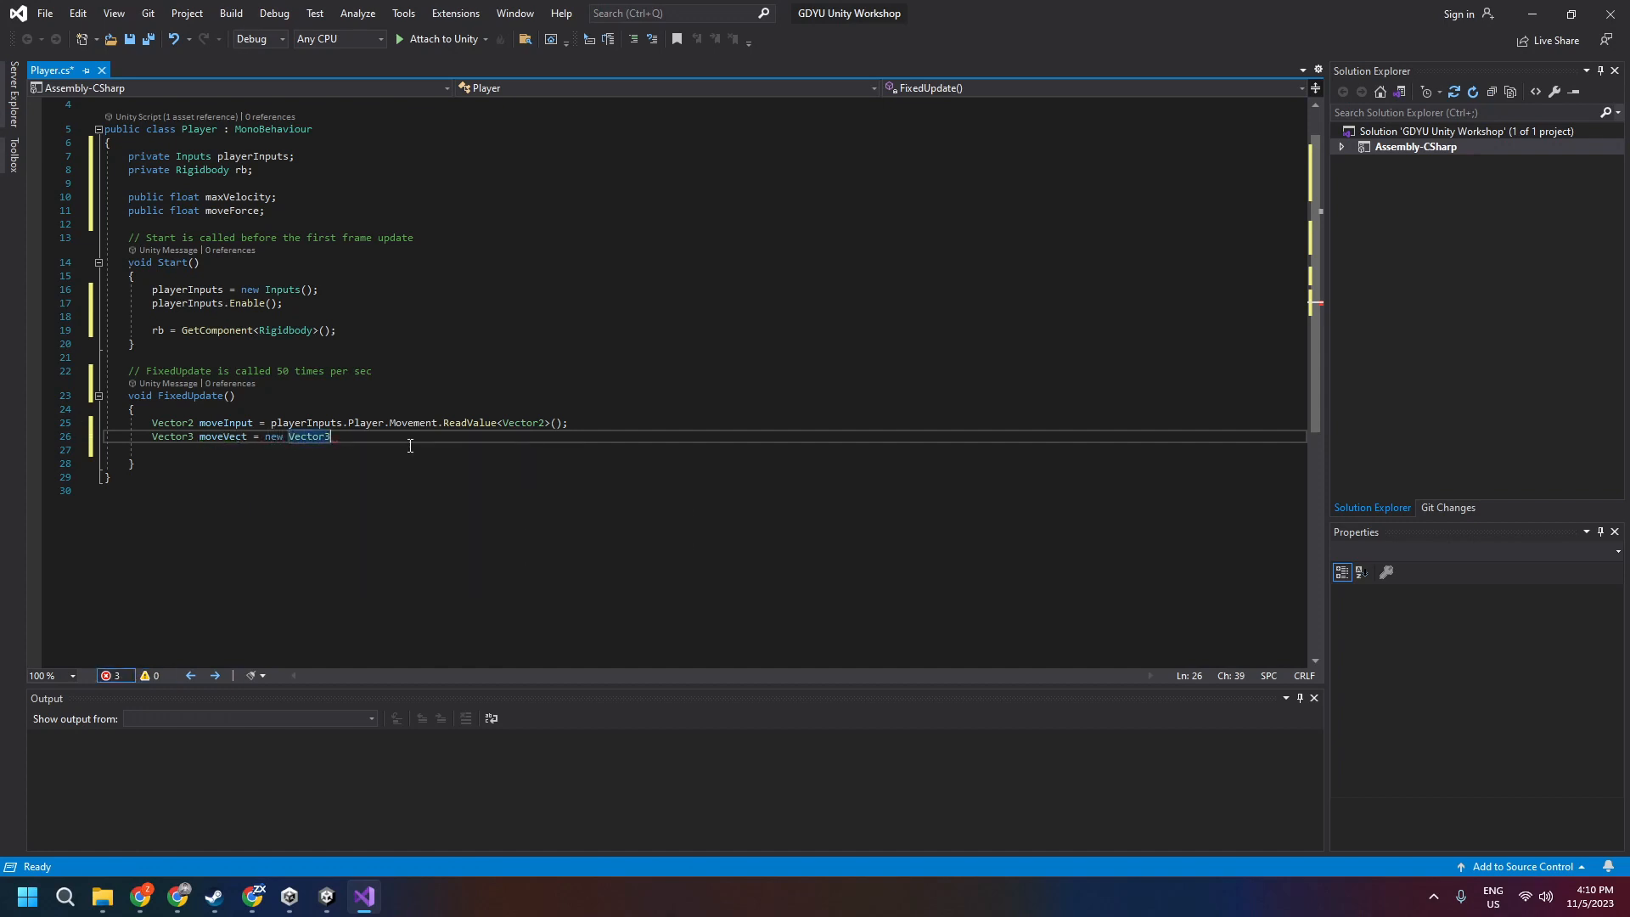
Pass moveInput.x as the first argument of the moveVect Vector3 constructor
{"action": "type", "text": "(move"}
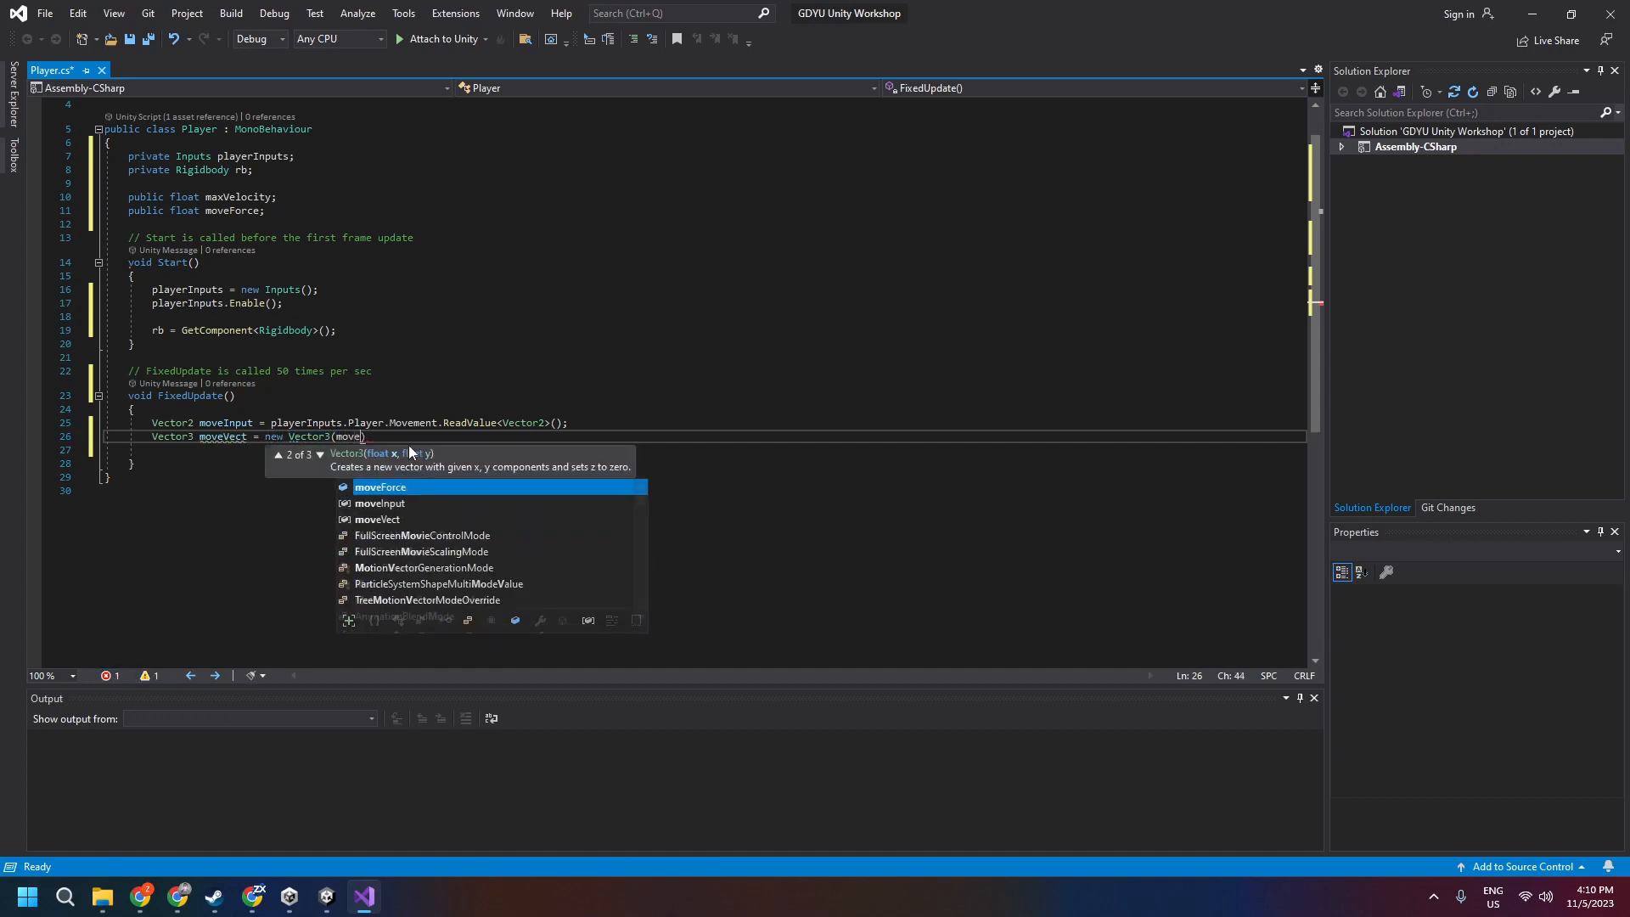
{"action": "type", "text": "I"}
{"action": "key", "text": "Tab"}
{"action": "type", "text": ".x"}
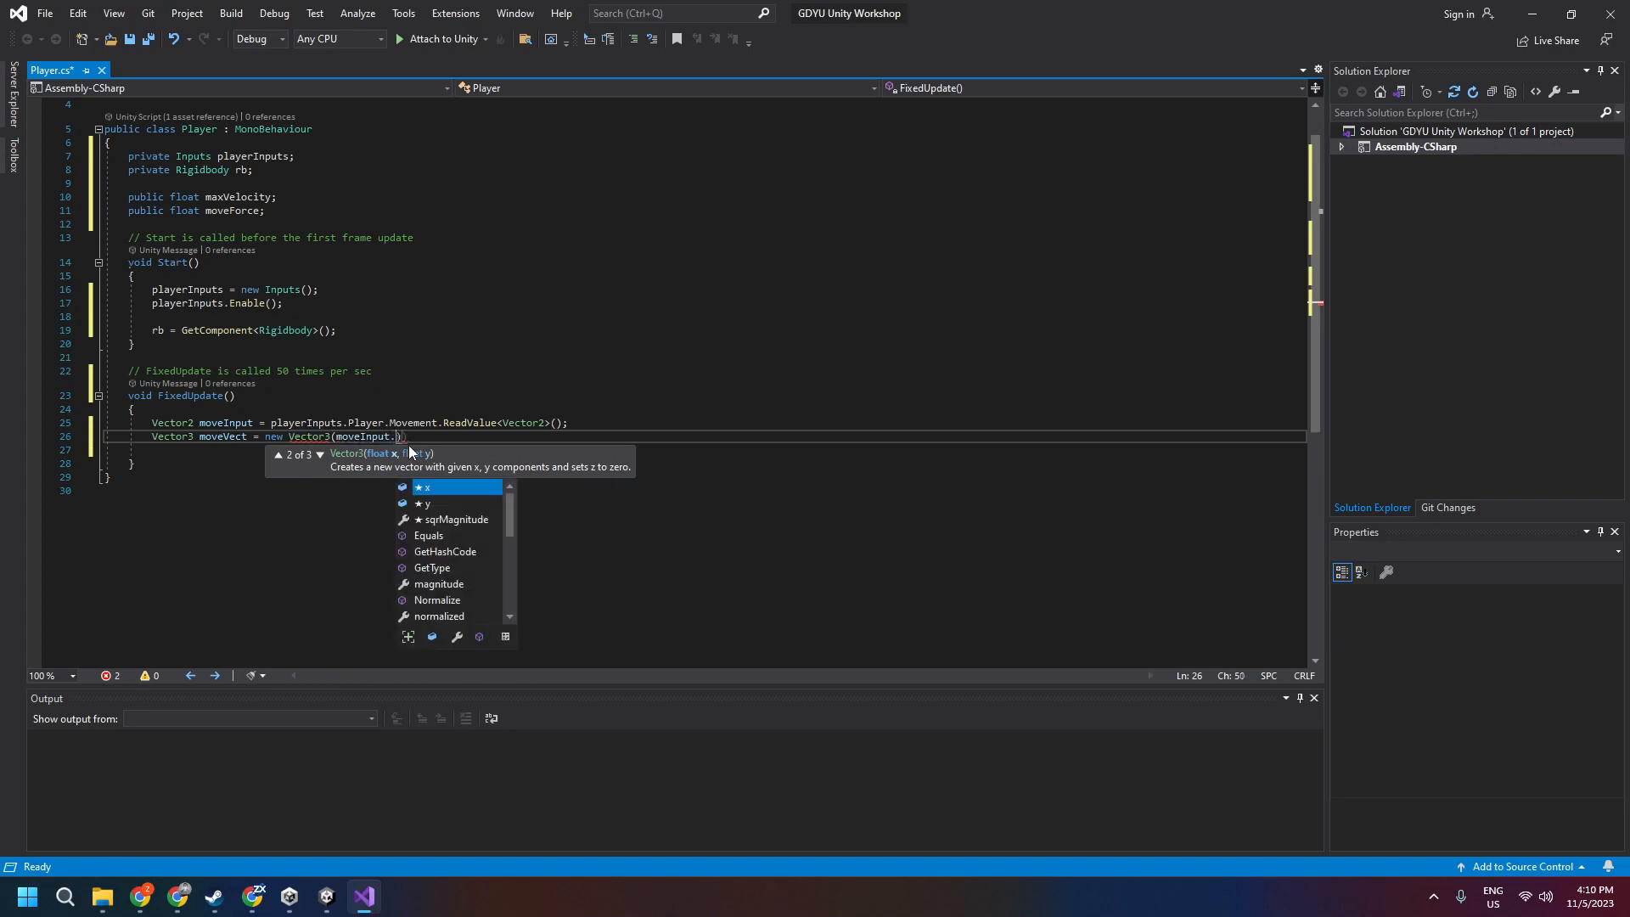
{"action": "type", "text": ","}
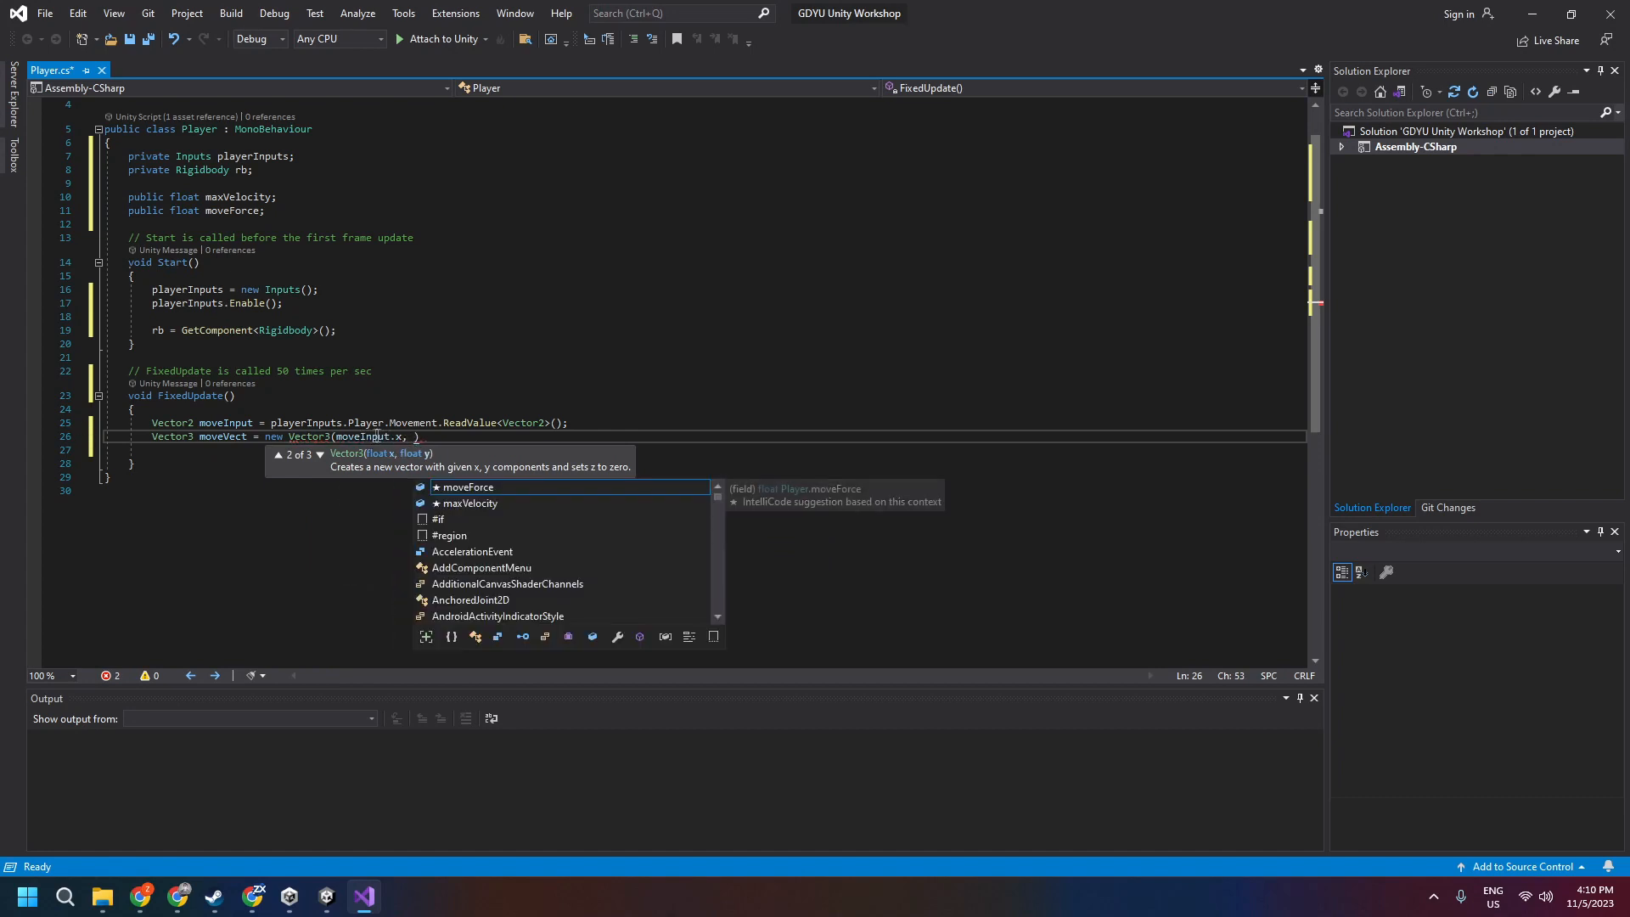
{"action": "left_click_drag", "start_coordinate": [337, 436], "coordinate": [403, 438]}
{"action": "left_click", "coordinate": [415, 437]}
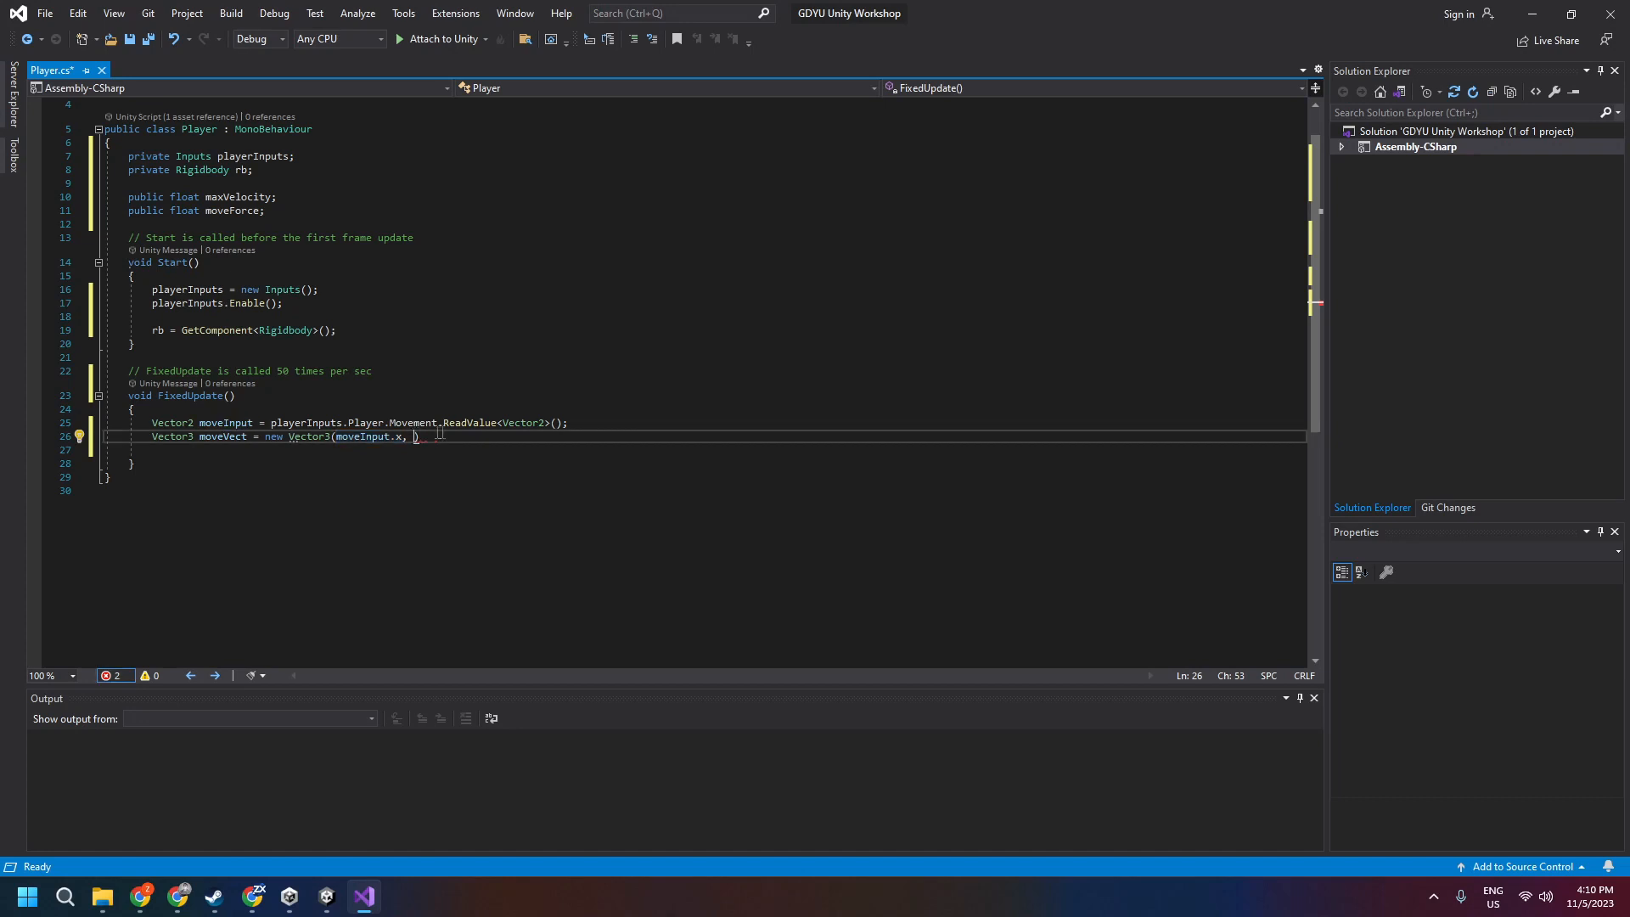
Complete the moveVect constructor with 0 as the second and moveInput.y as the third argument, and save the script
{"action": "type", "text": "0,"}
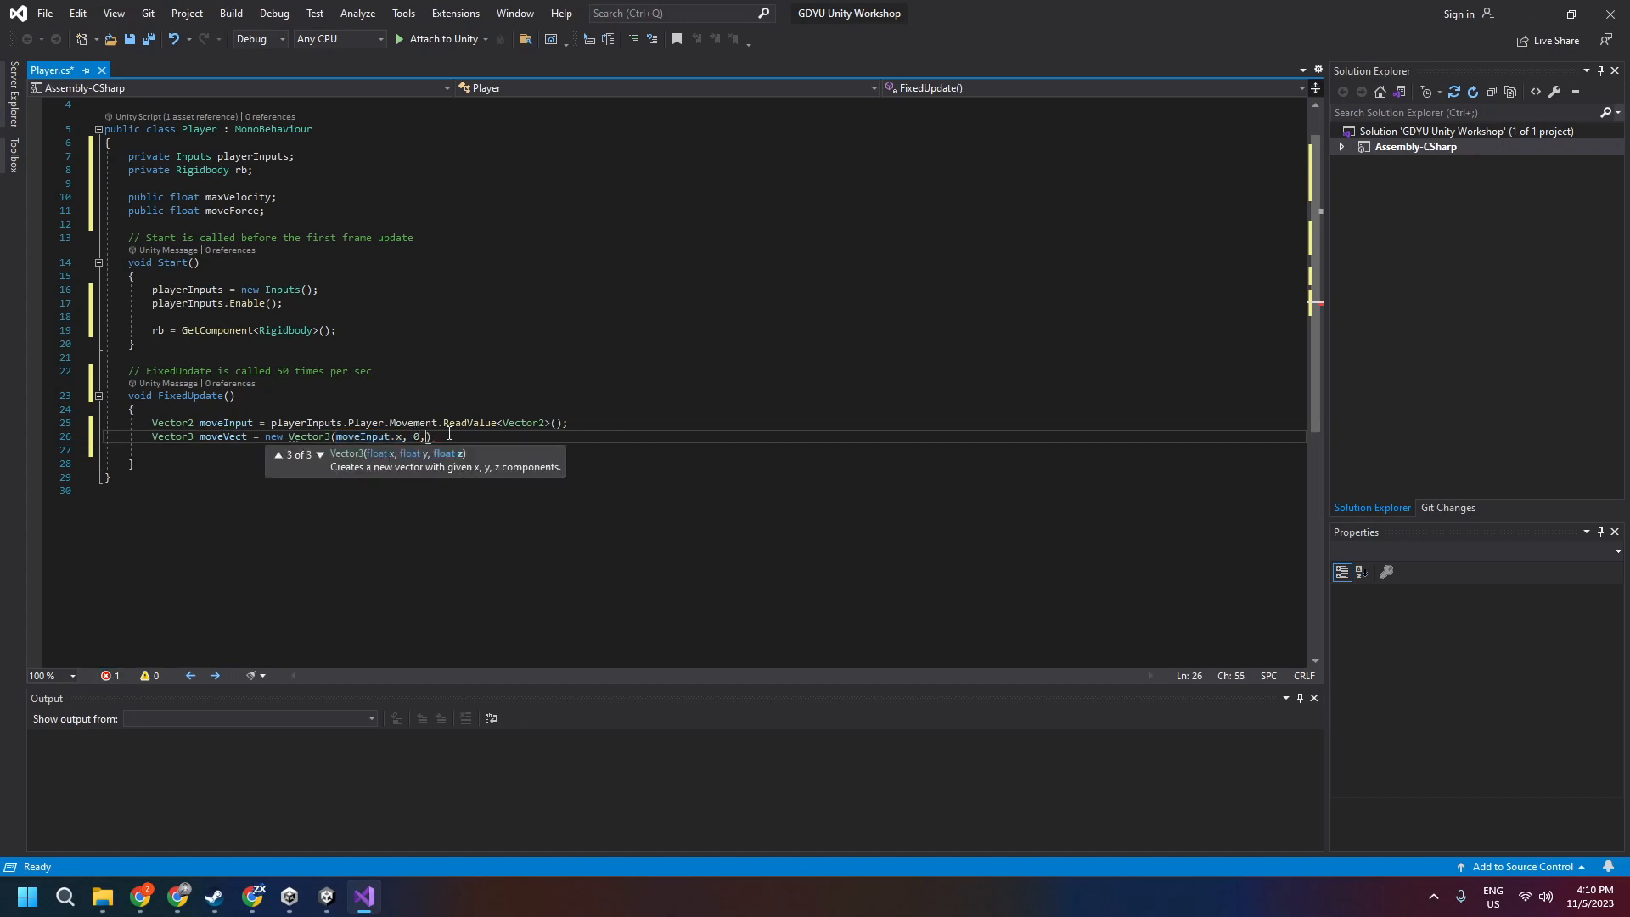
{"action": "key", "text": "Escape"}
{"action": "key", "text": "Escape"}
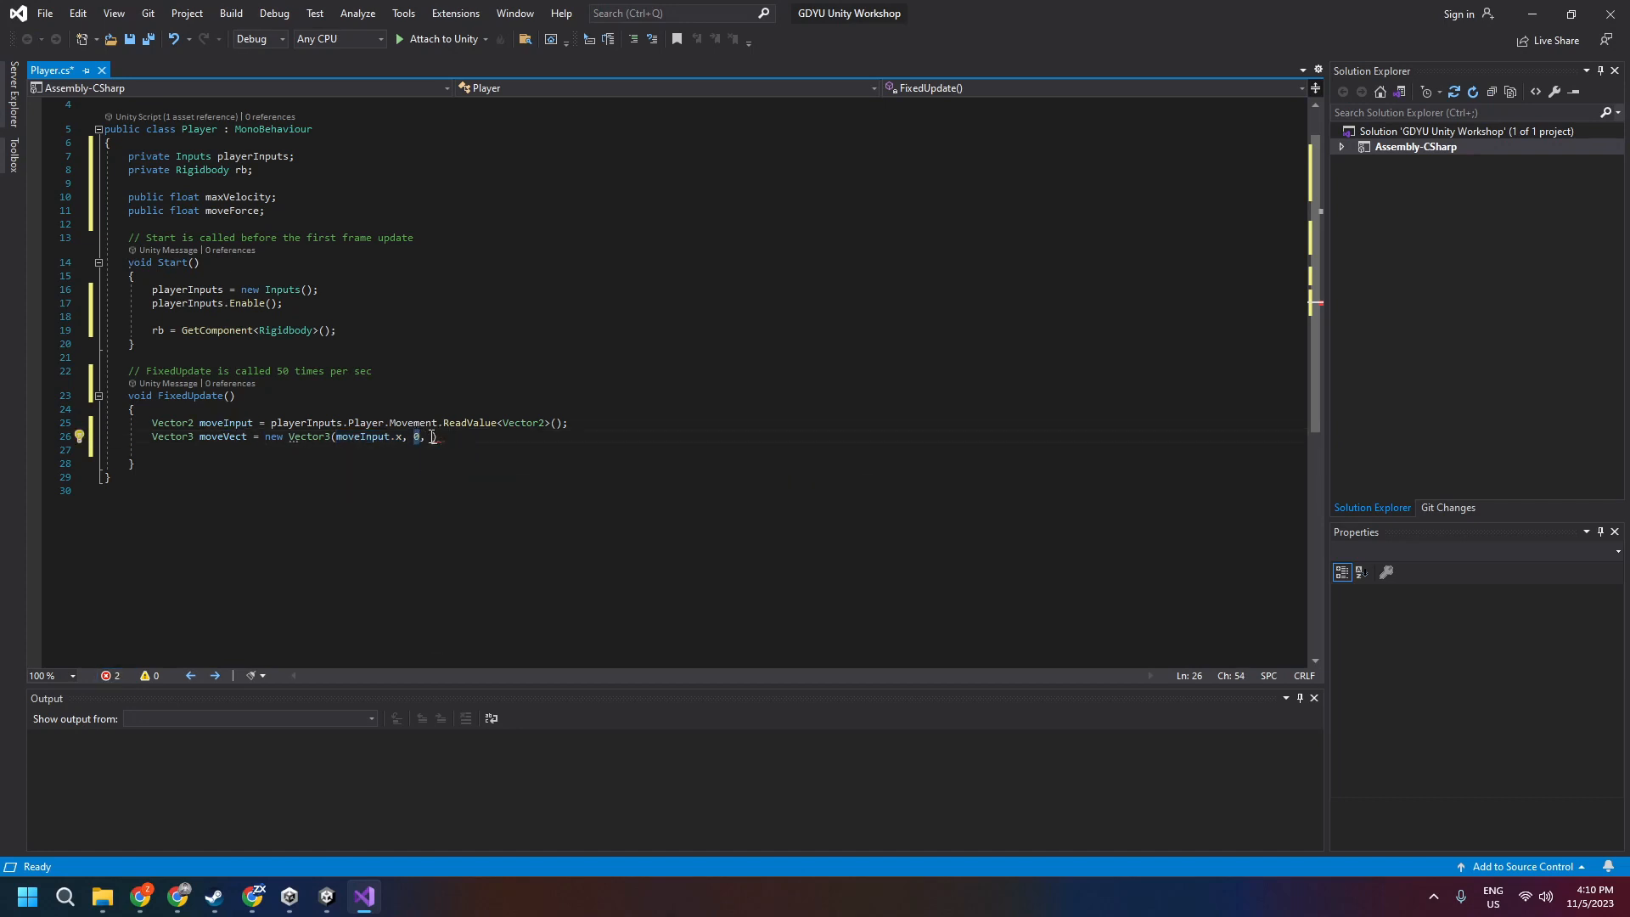
{"action": "type", "text": "move"}
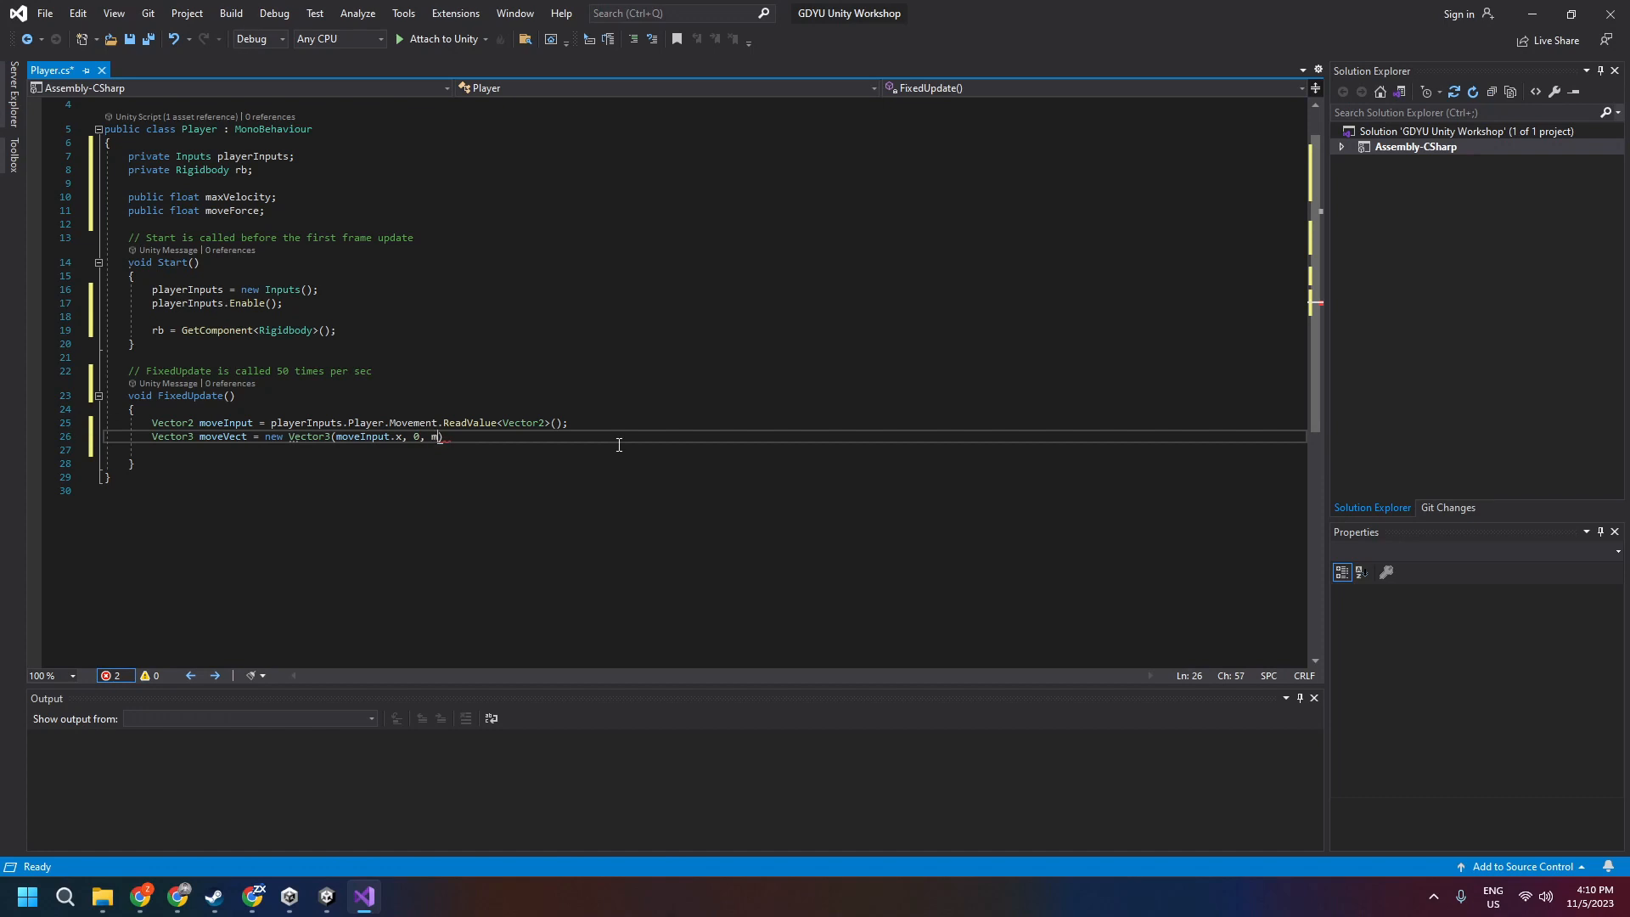
{"action": "type", "text": "Input.y)"}
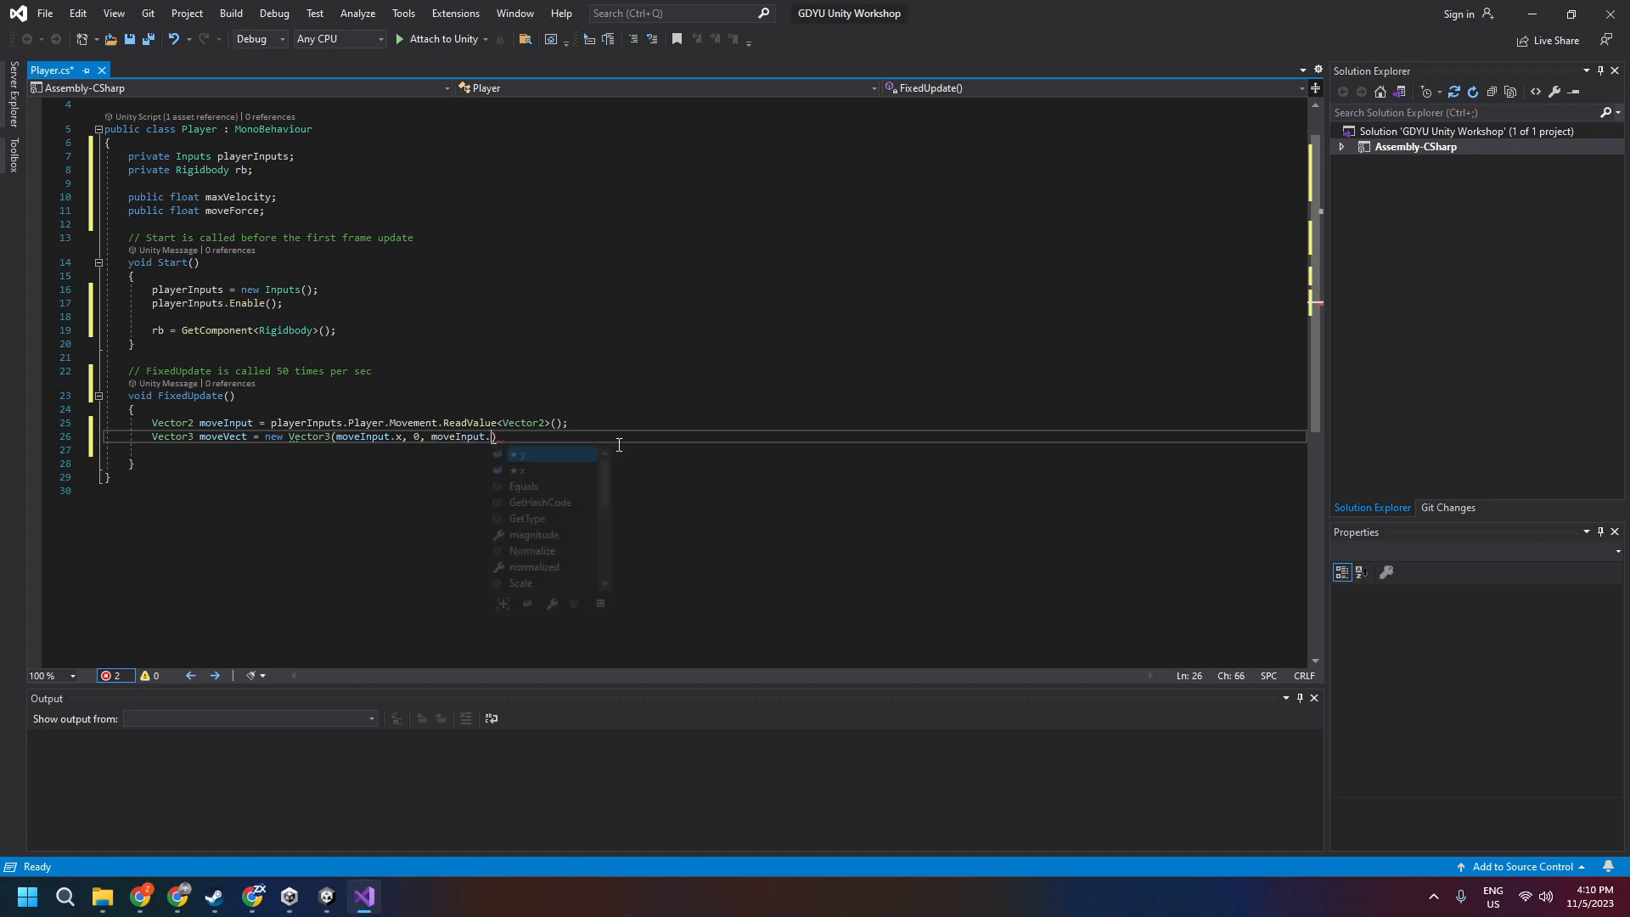
{"action": "type", "text": ";"}
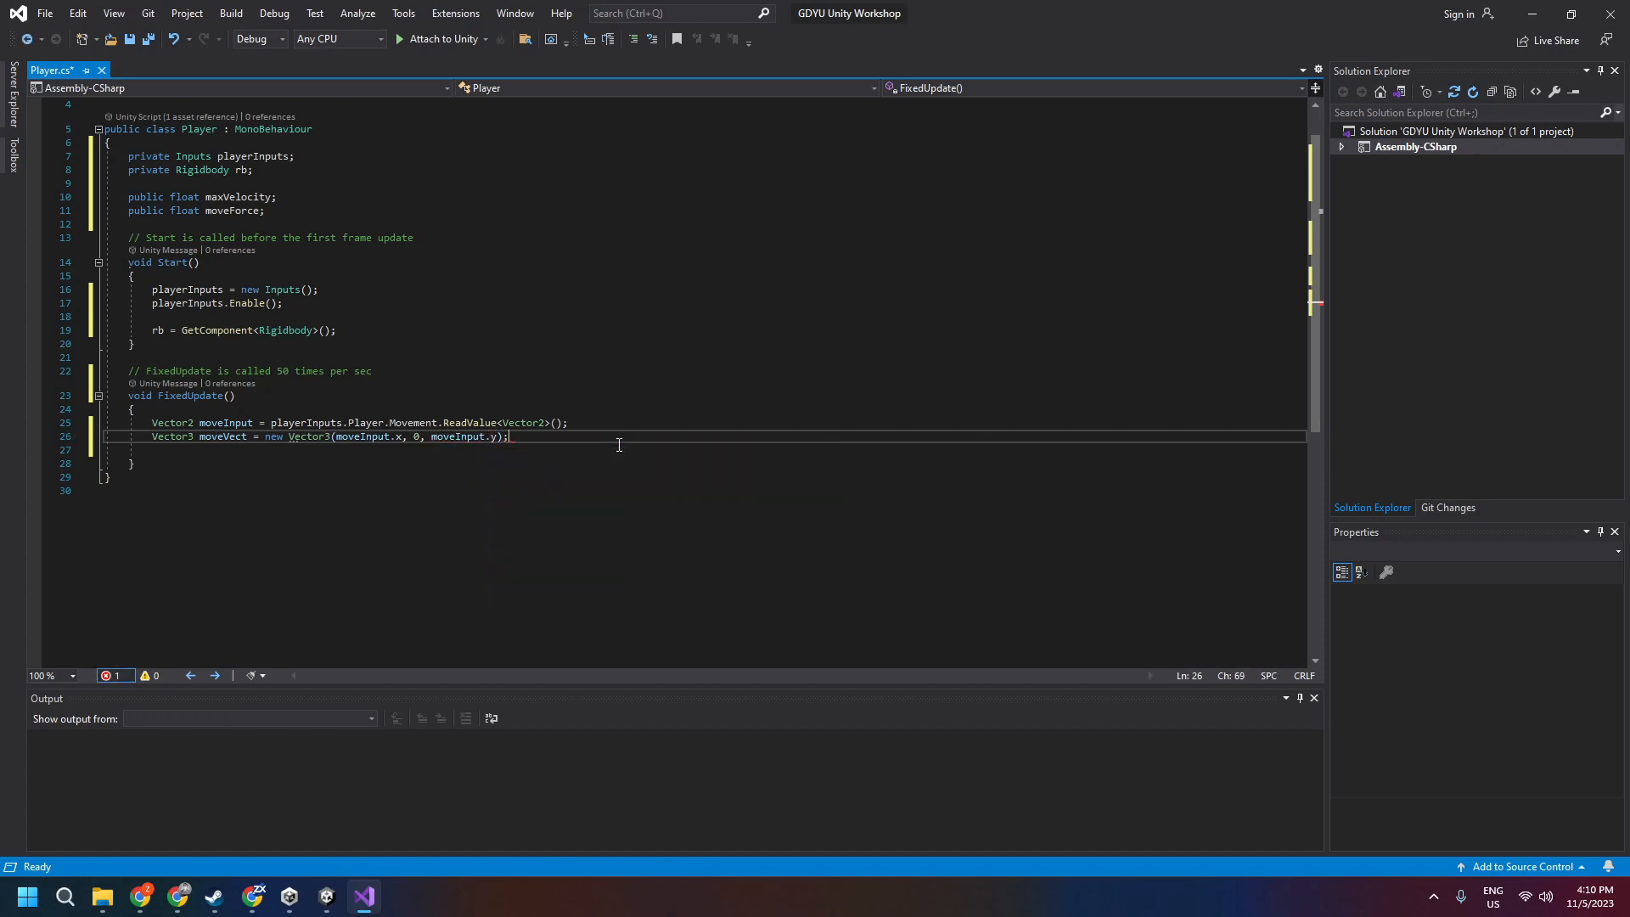
{"action": "key", "text": "ctrl+s"}
{"action": "left_click_drag", "start_coordinate": [540, 440], "coordinate": [268, 437]}
{"action": "left_click", "coordinate": [401, 438]}
{"action": "left_click_drag", "start_coordinate": [400, 438], "coordinate": [343, 437]}
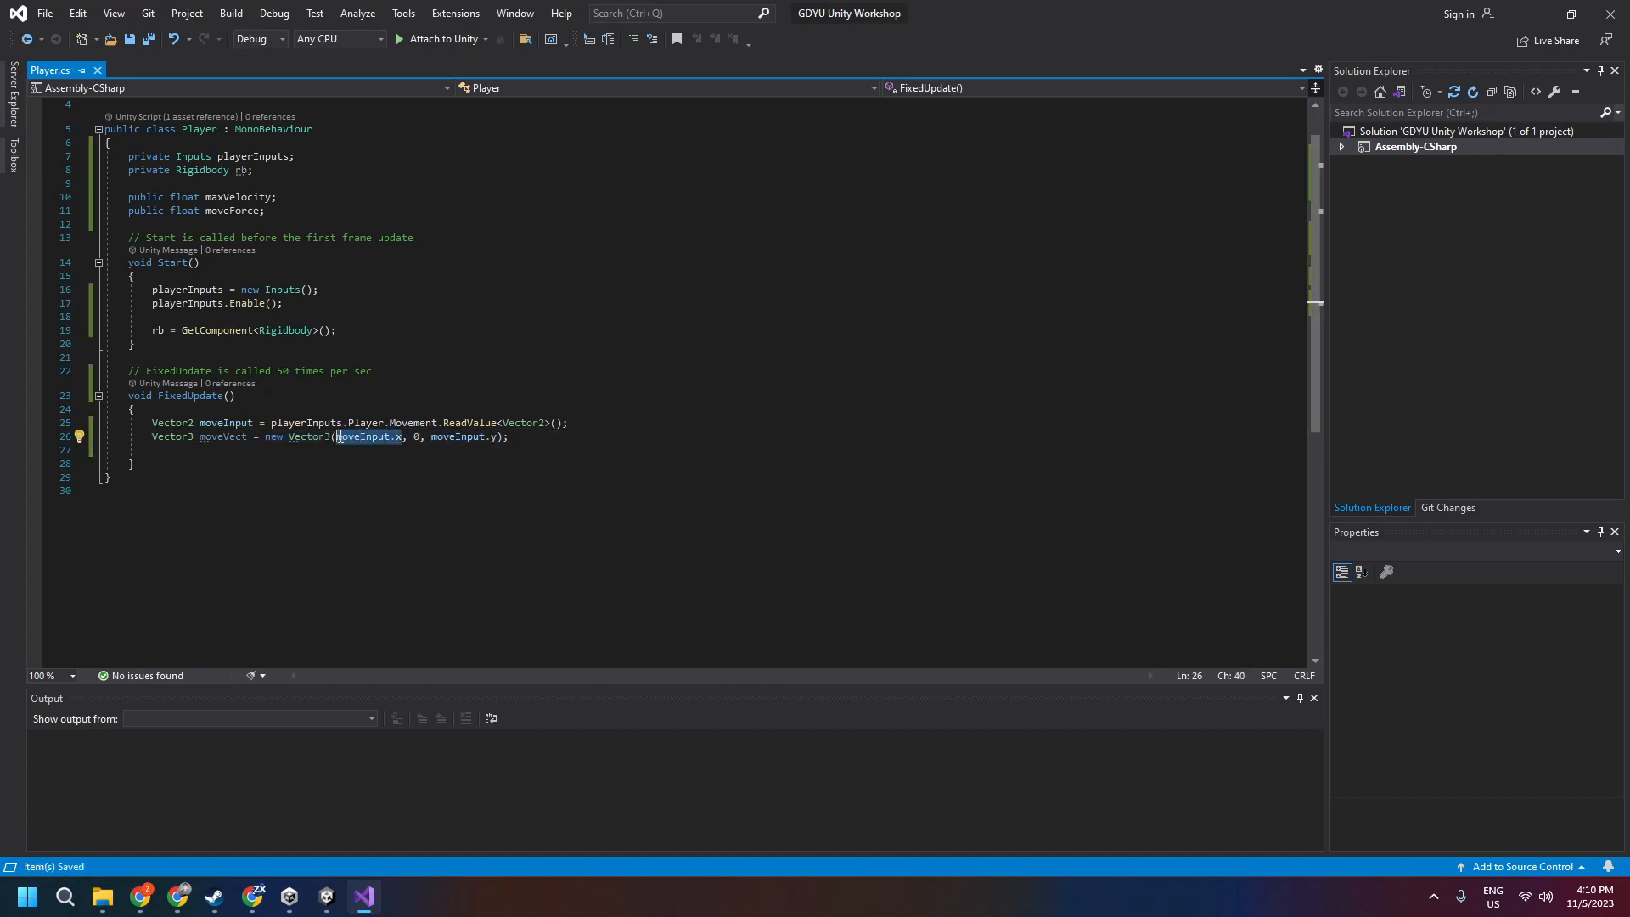
{"action": "left_click_drag", "start_coordinate": [498, 438], "coordinate": [432, 439]}
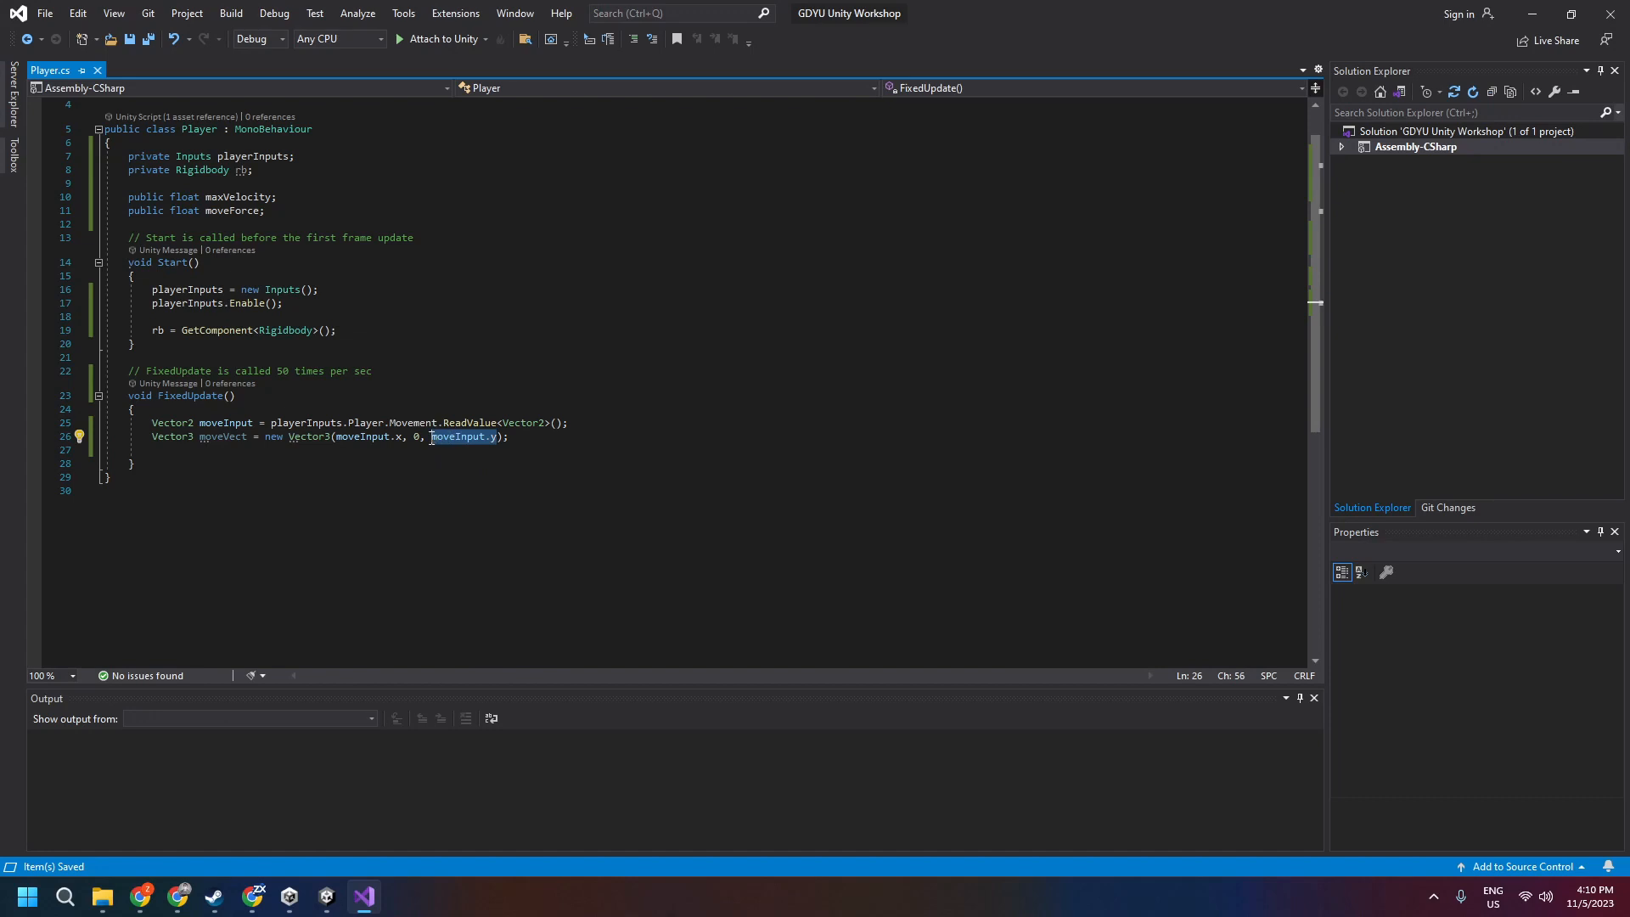
{"action": "left_click", "coordinate": [555, 438]}
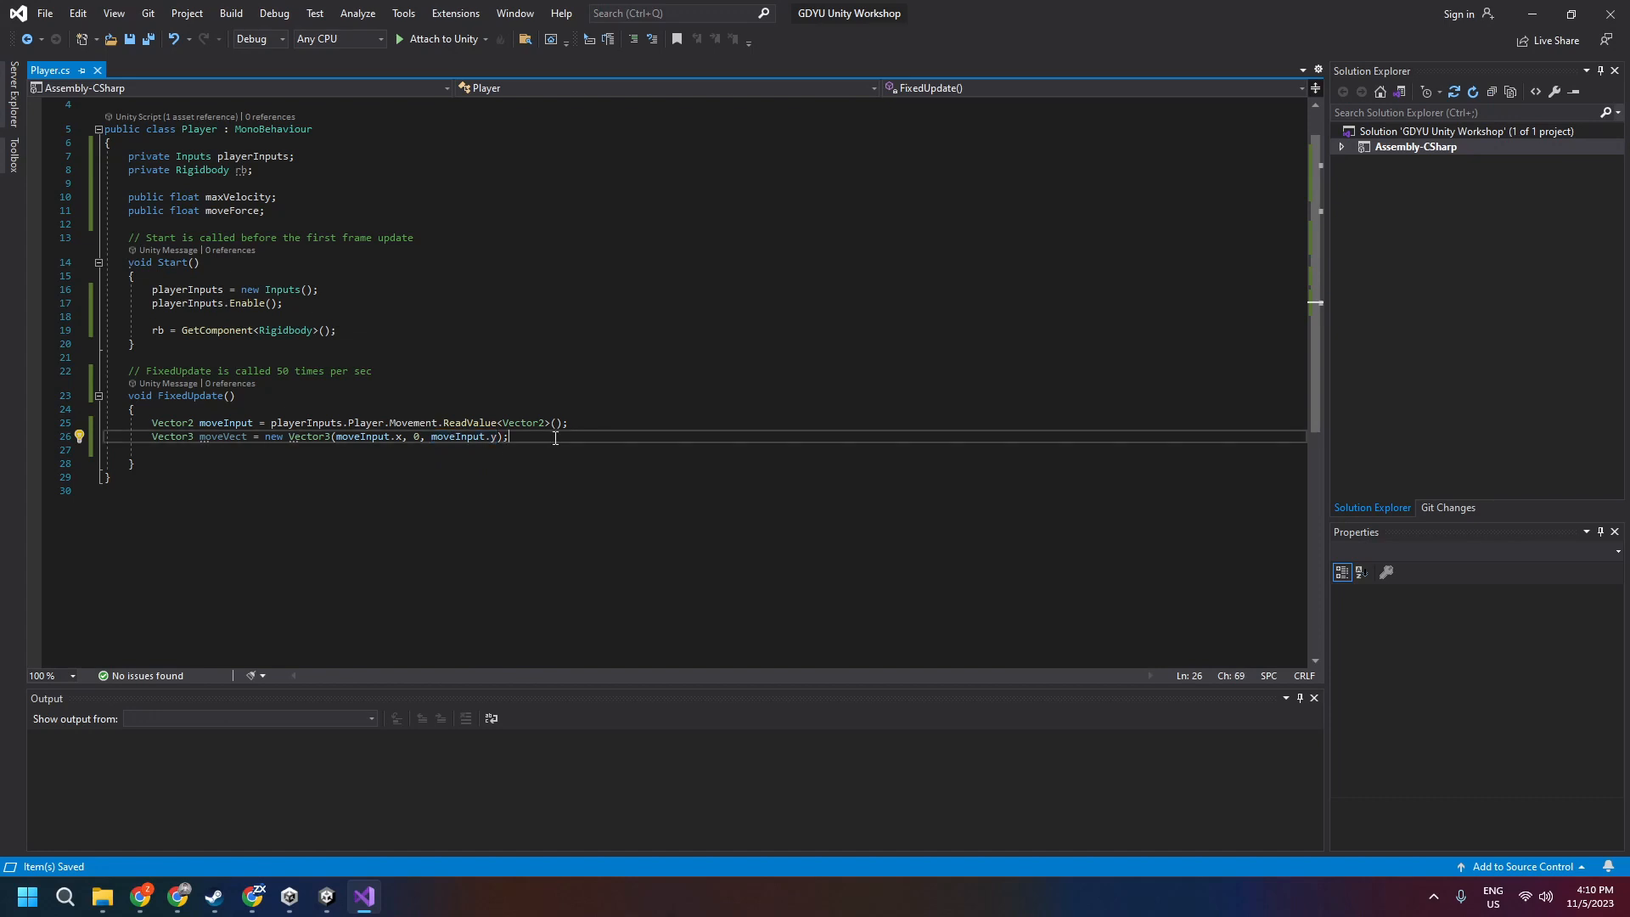
Start an rb.AddForce call in FixedUpdate, leaving a blank line below the moveVect declaration
{"action": "key", "text": "Down"}
{"action": "key", "text": "Return"}
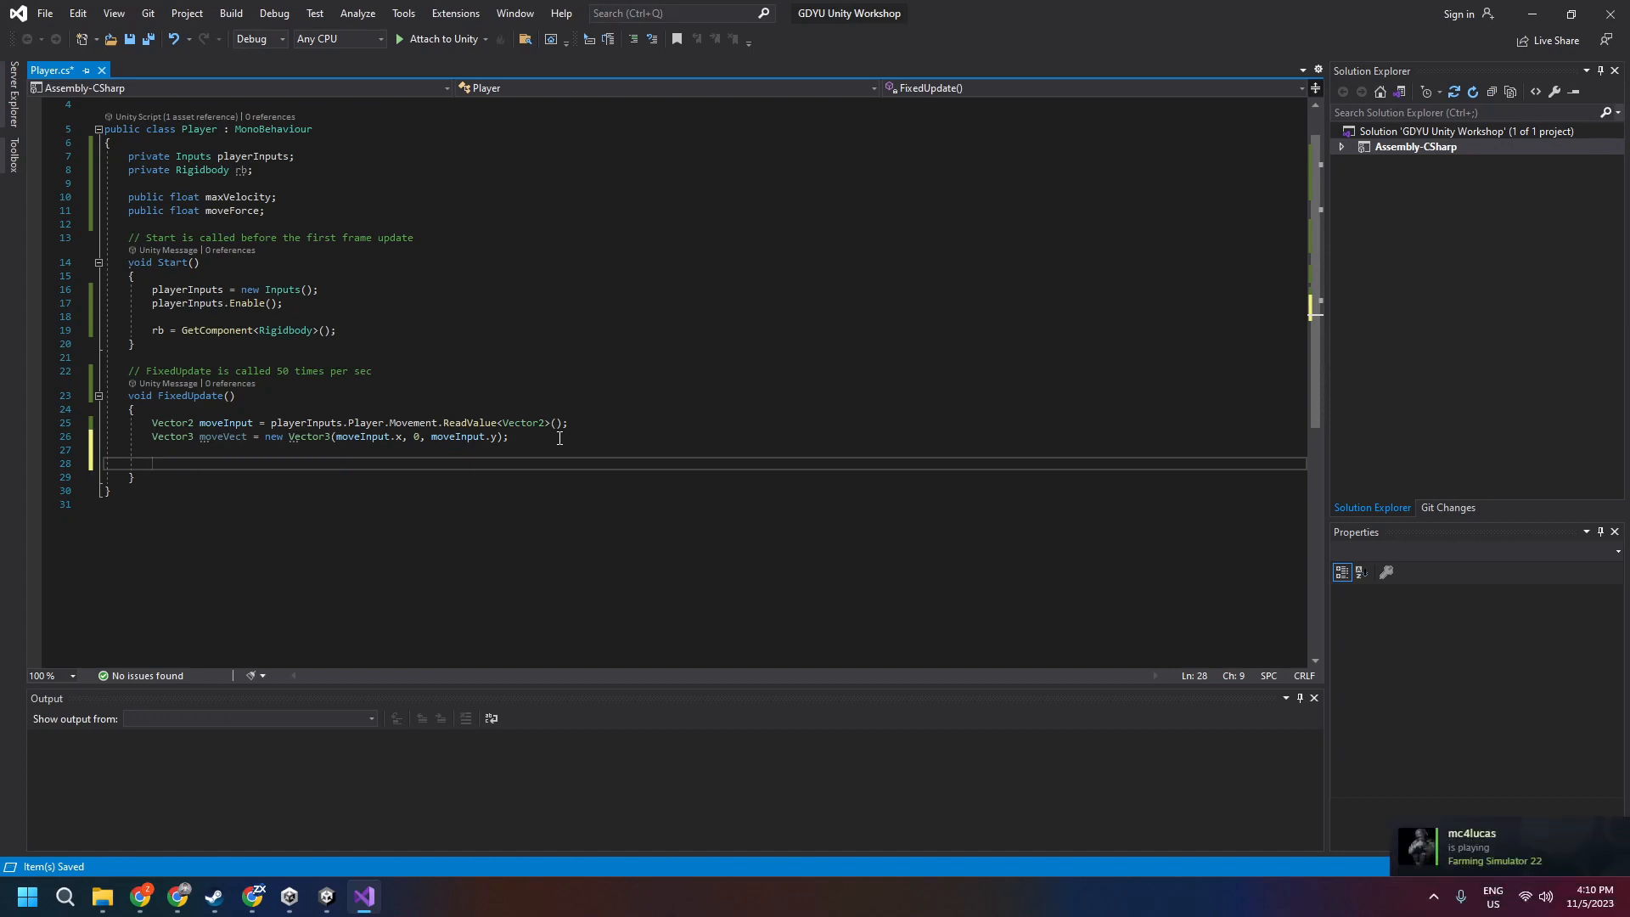
{"action": "type", "text": "rb."}
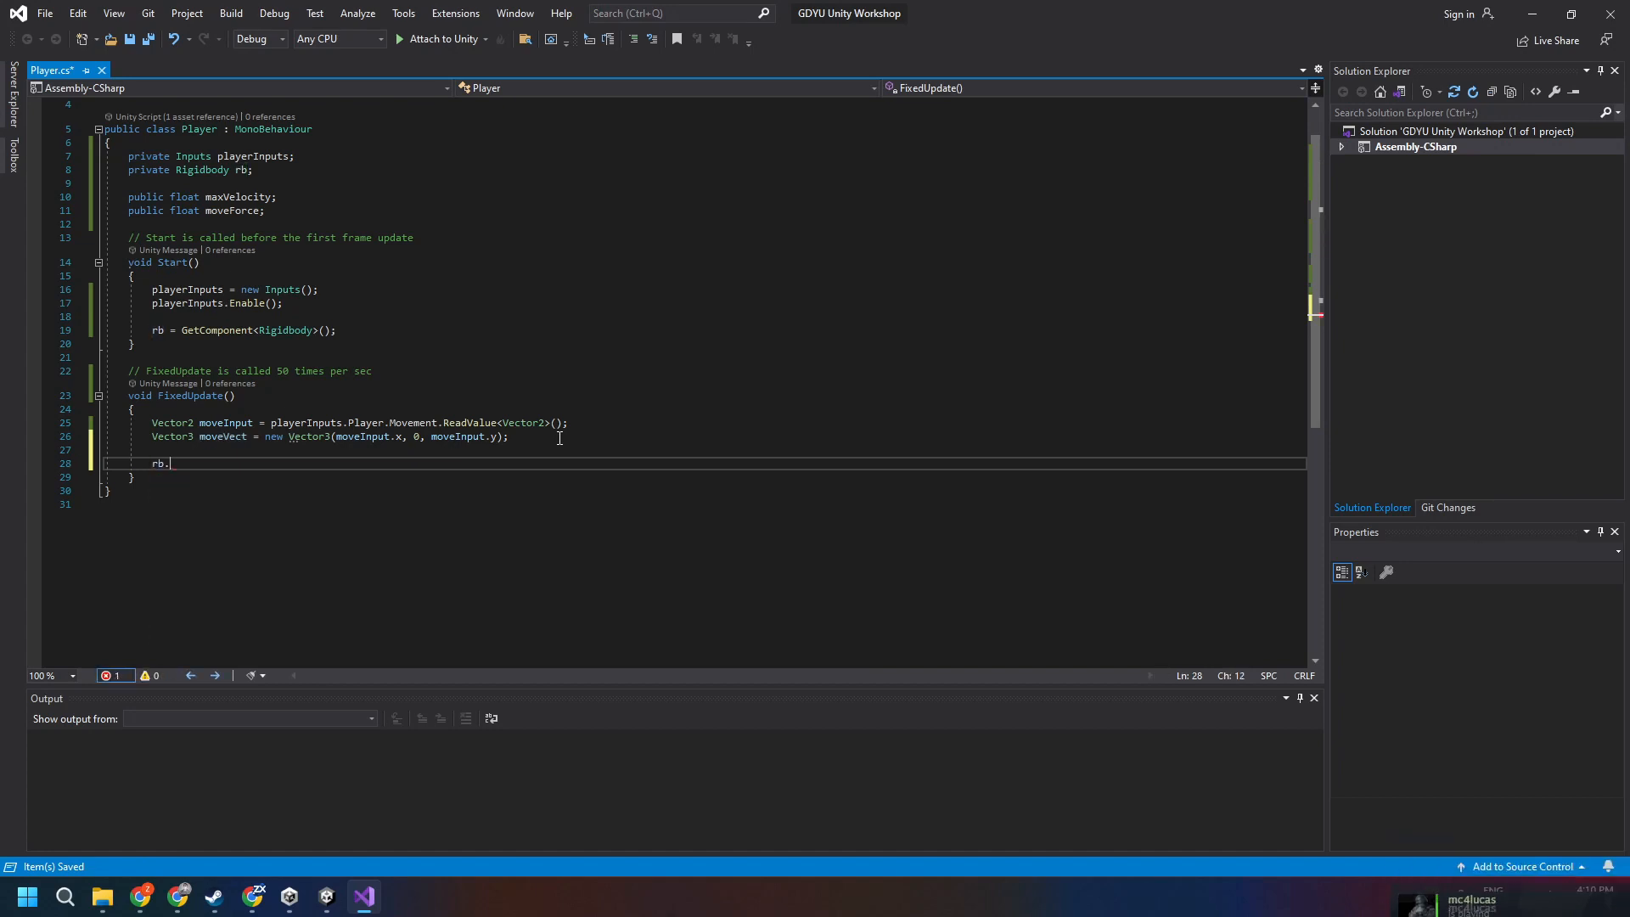
{"action": "type", "text": "AddForce"}
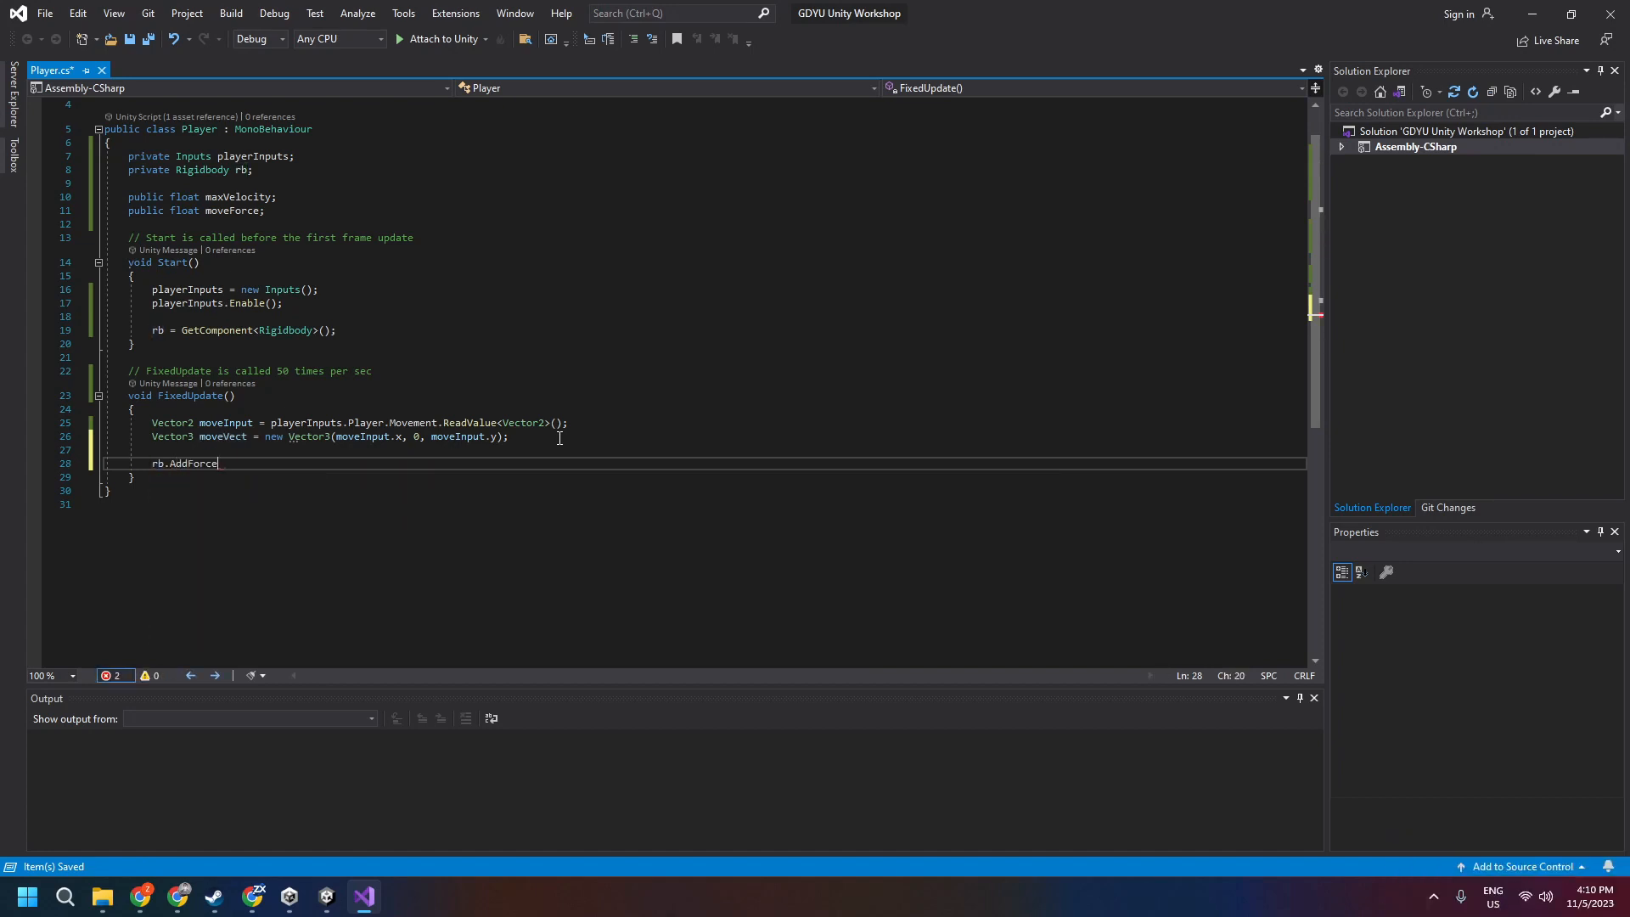
{"action": "type", "text": "("}
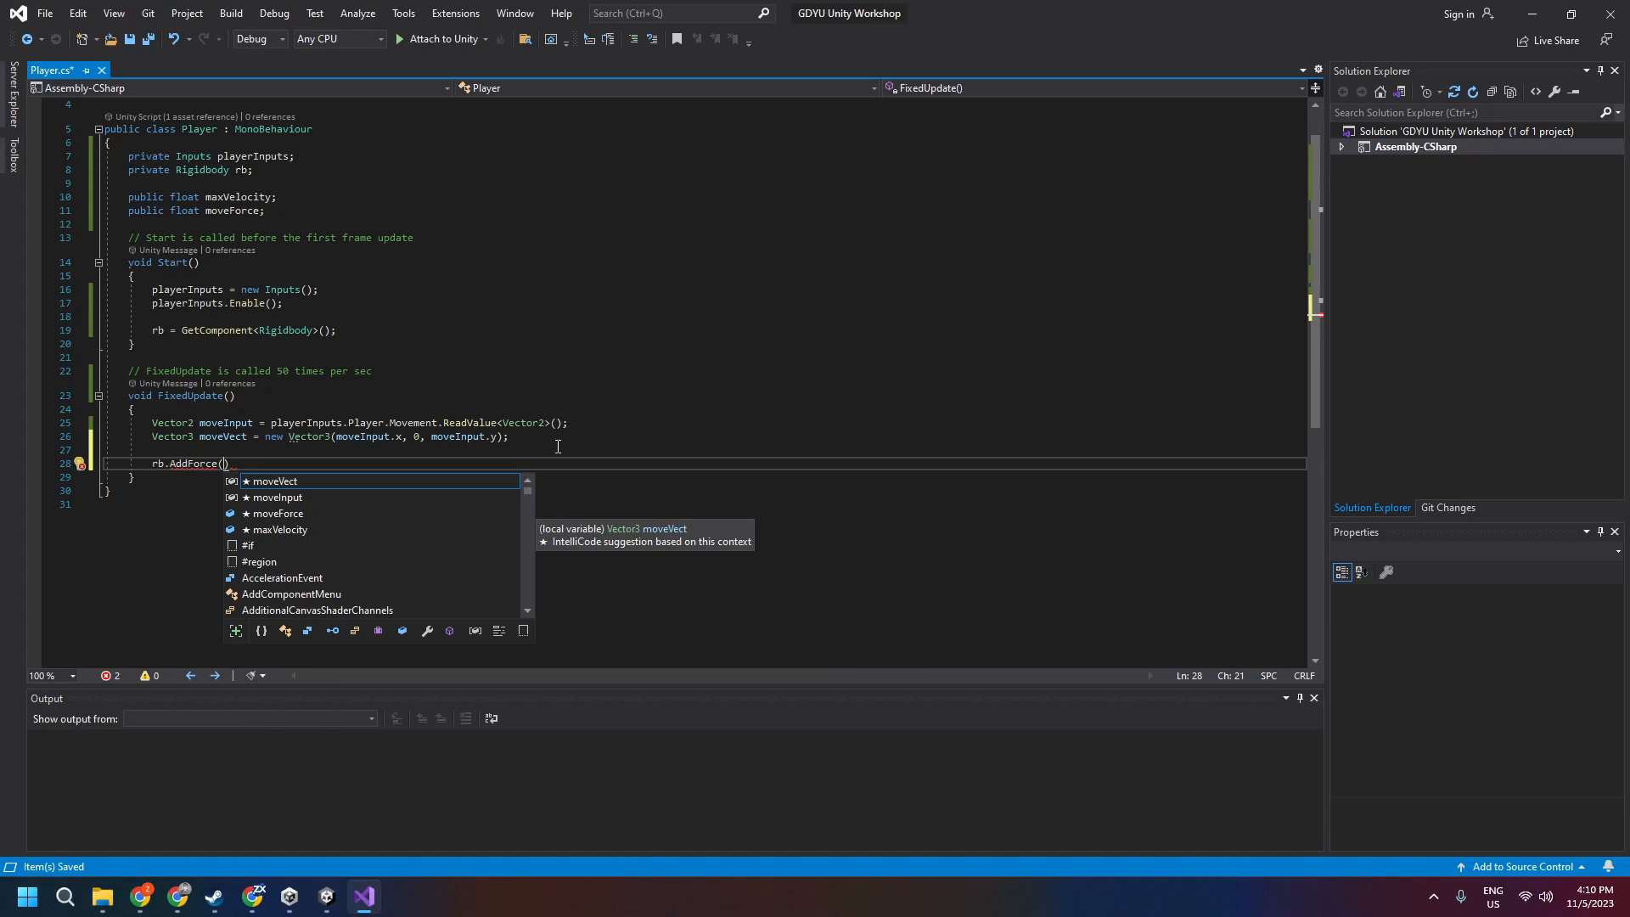
Pass moveVect * moveForce as the argument of the AddForce call and end the statement
{"action": "type", "text": "moveVect"}
{"action": "key", "text": "Tab"}
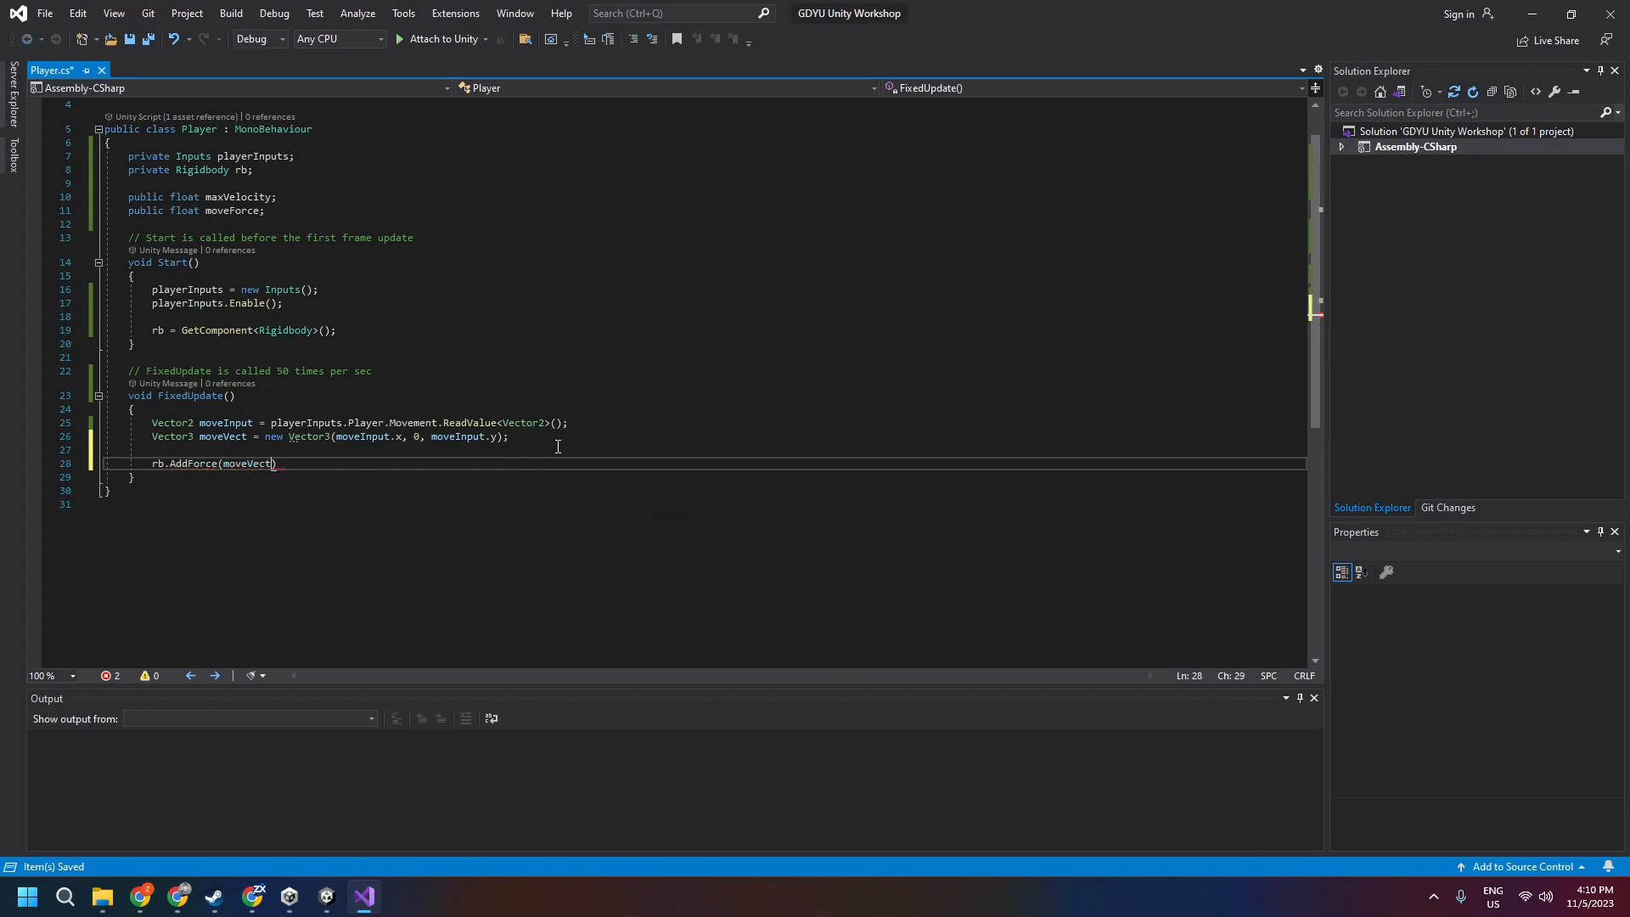
{"action": "type", "text": "* move"}
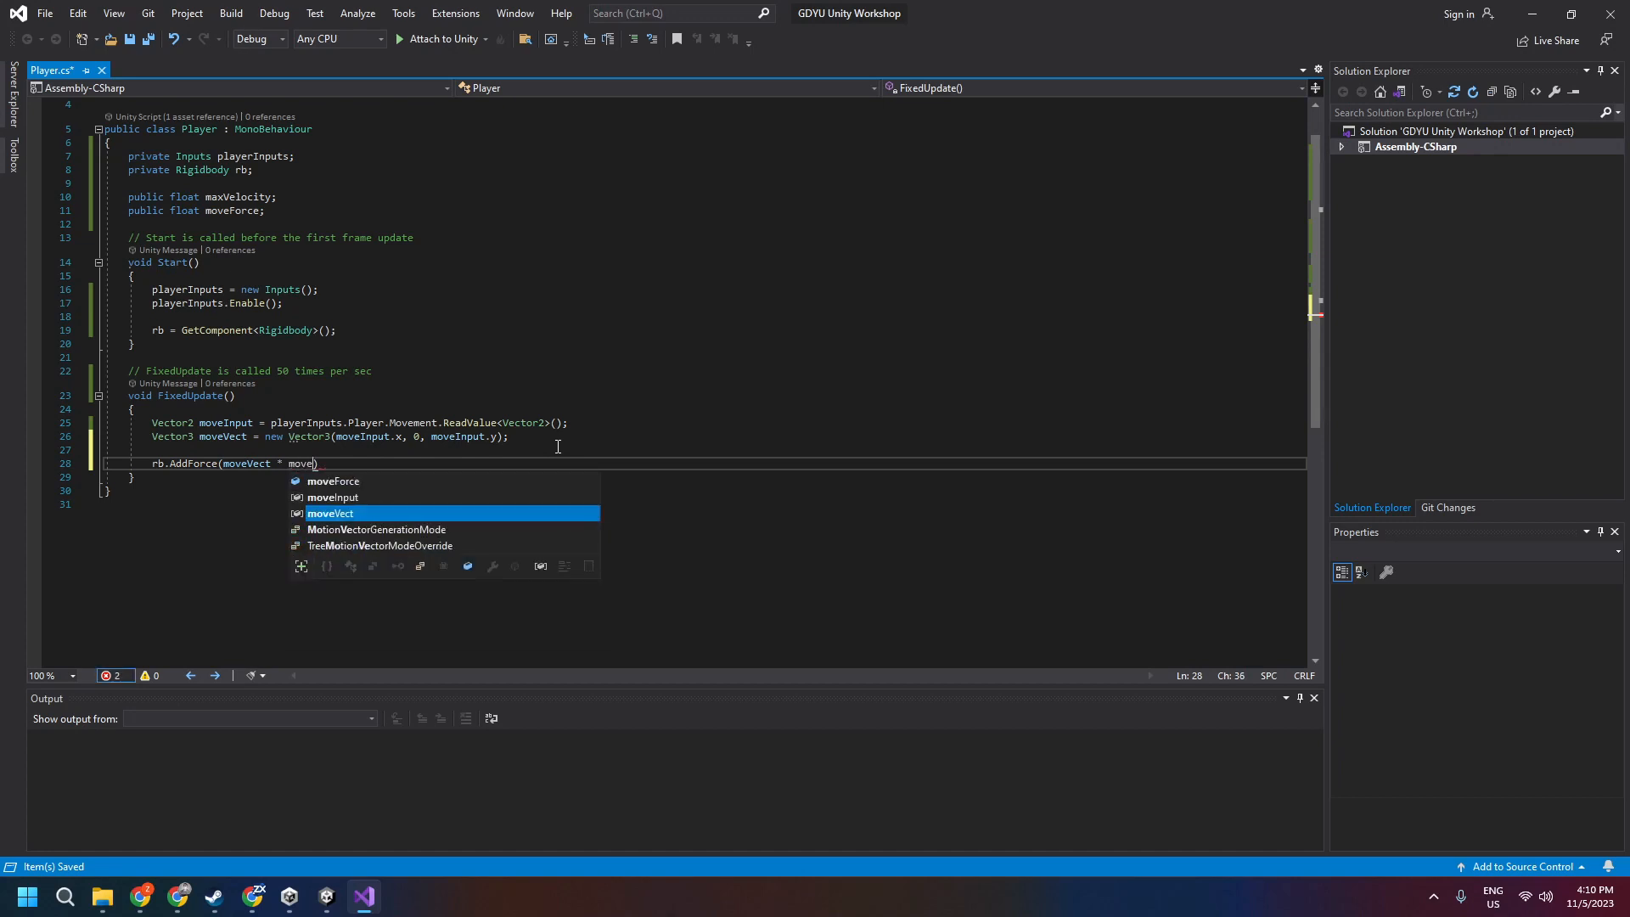
{"action": "type", "text": "F"}
{"action": "key", "text": "Tab"}
{"action": "type", "text": ");"}
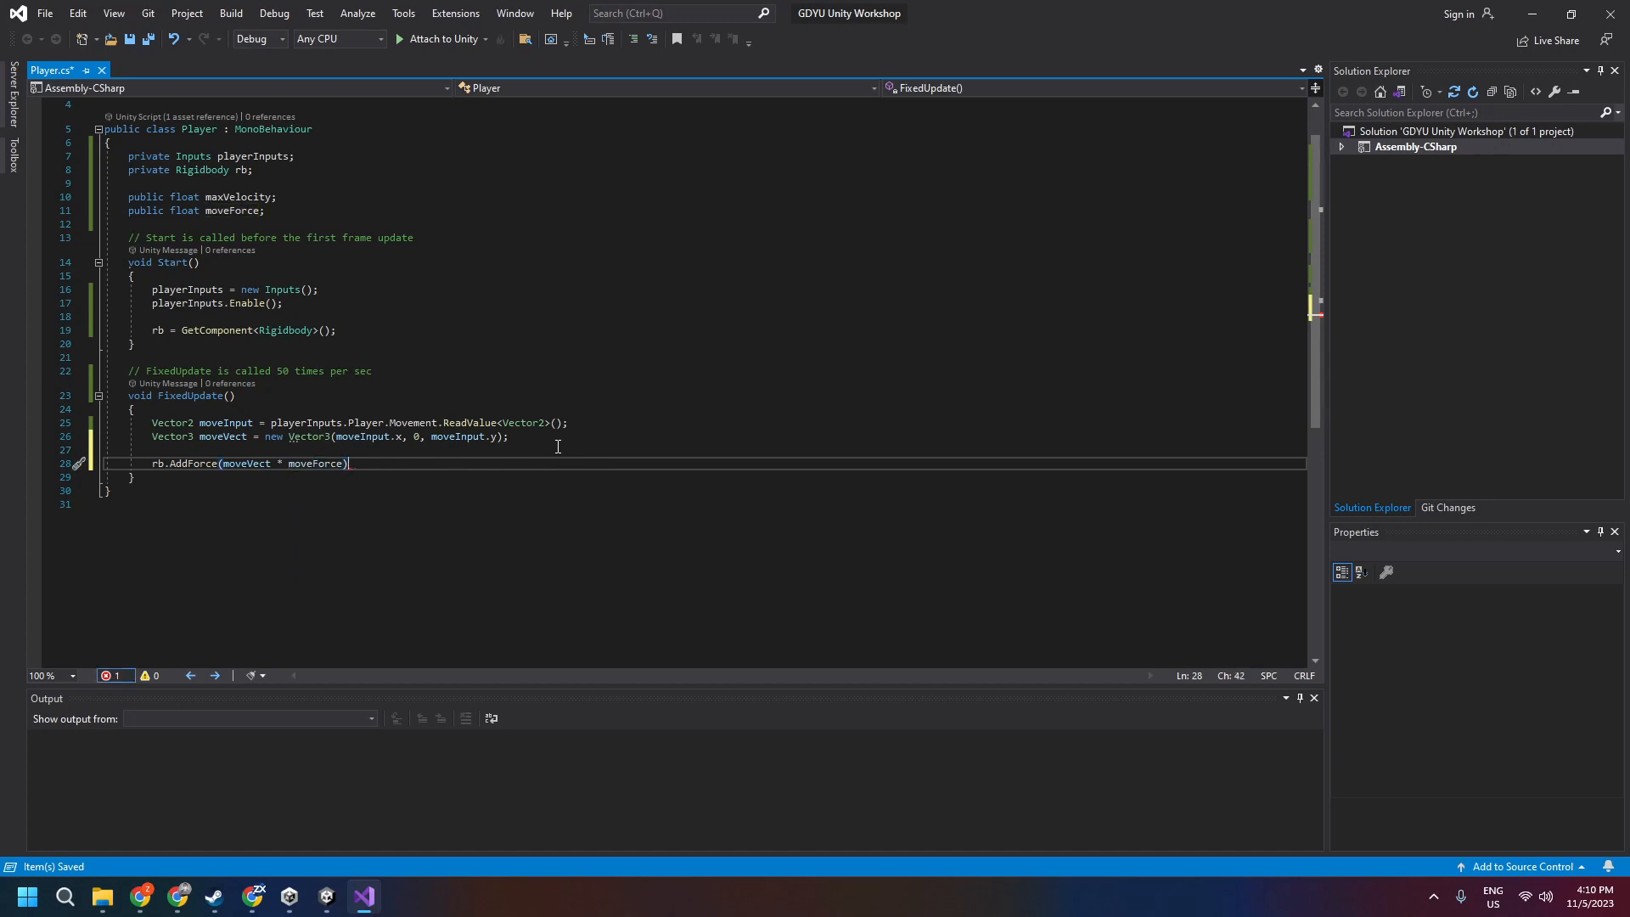
{"action": "double_click", "coordinate": [335, 466]}
{"action": "left_click", "coordinate": [383, 468]}
{"action": "left_click_drag", "start_coordinate": [378, 468], "coordinate": [152, 466]}
Add an if condition above the AddForce line that checks whether rb.velocity.magnitude < maxVelocity
{"action": "left_click", "coordinate": [299, 447]}
{"action": "key", "text": "Return"}
{"action": "type", "text": "if ("}
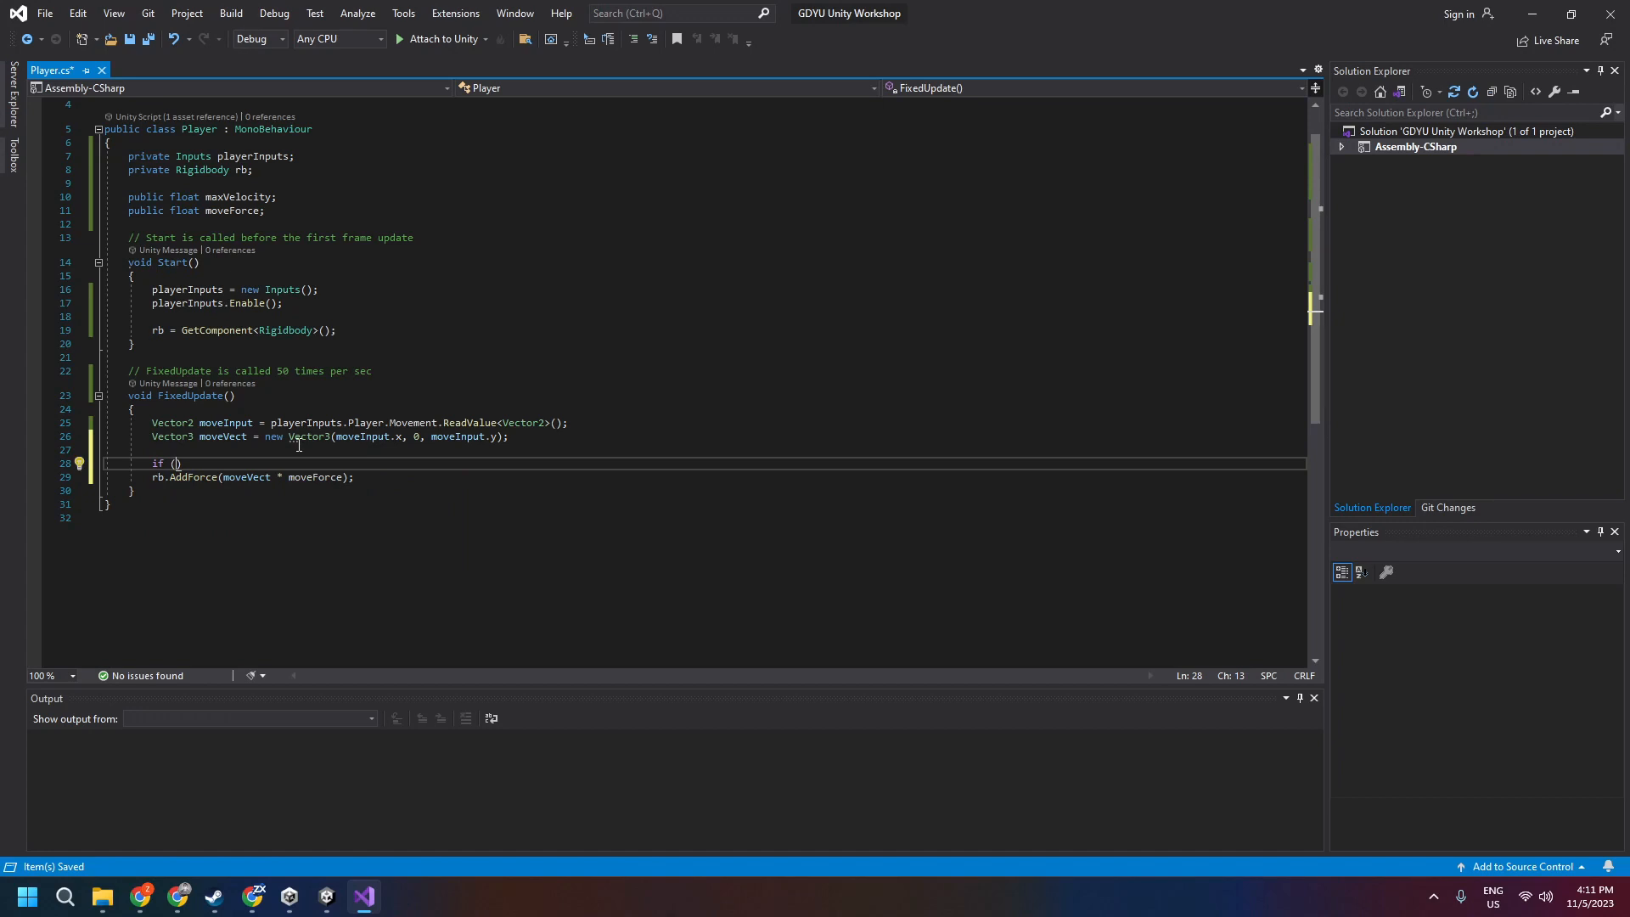
{"action": "type", "text": "rb.ve"}
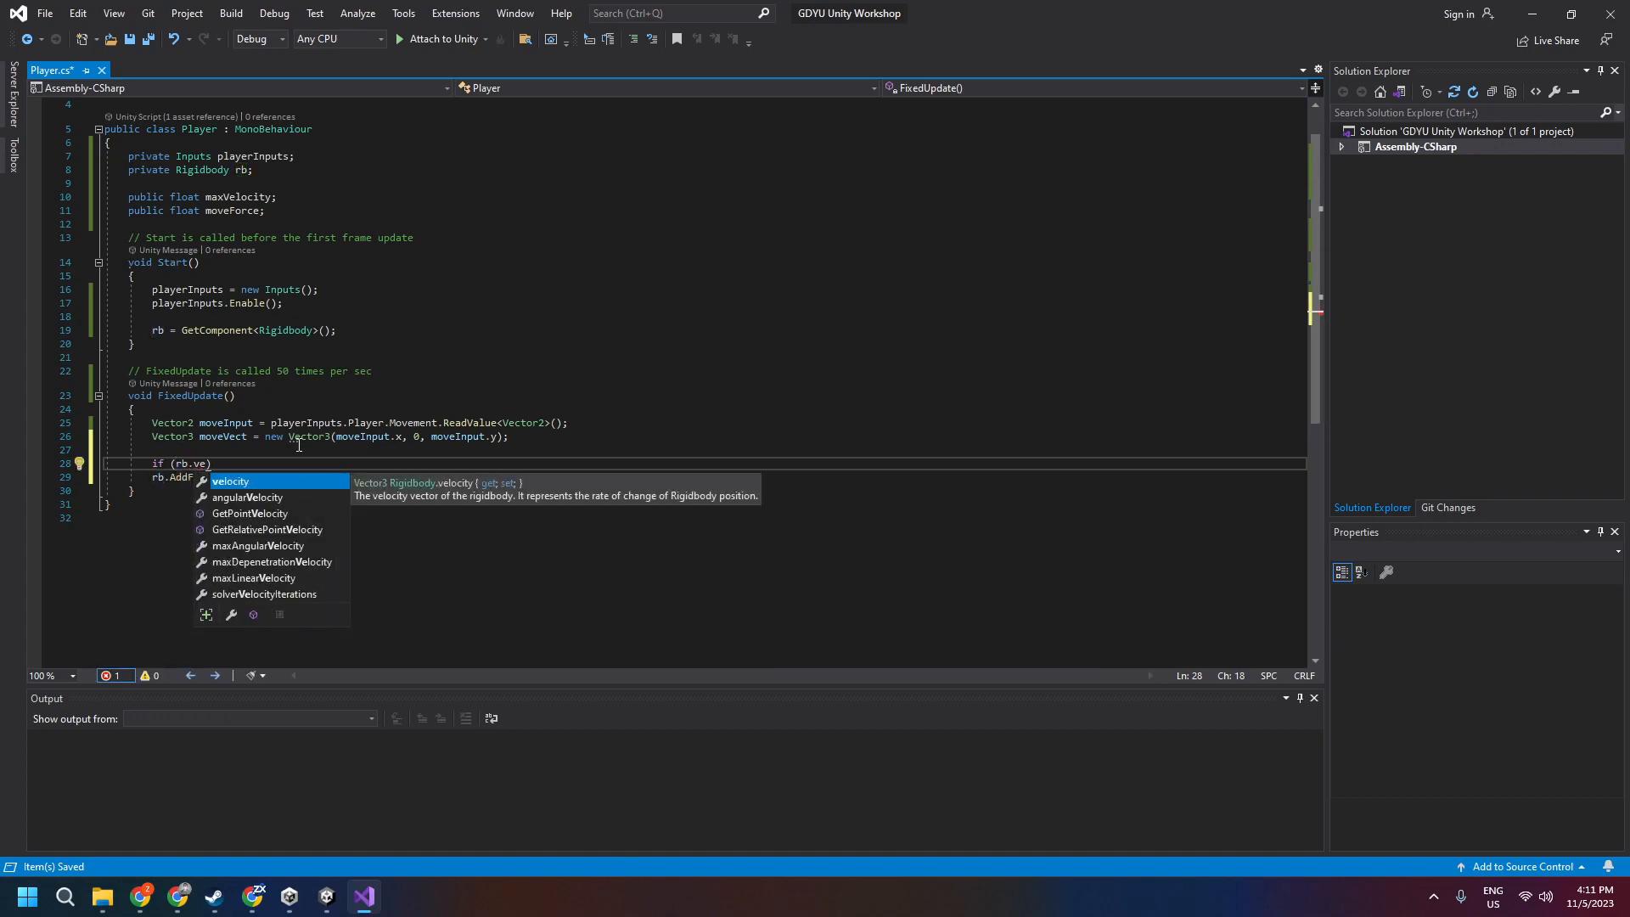
{"action": "key", "text": "Tab"}
{"action": "type", "text": ".m"}
{"action": "key", "text": "Tab"}
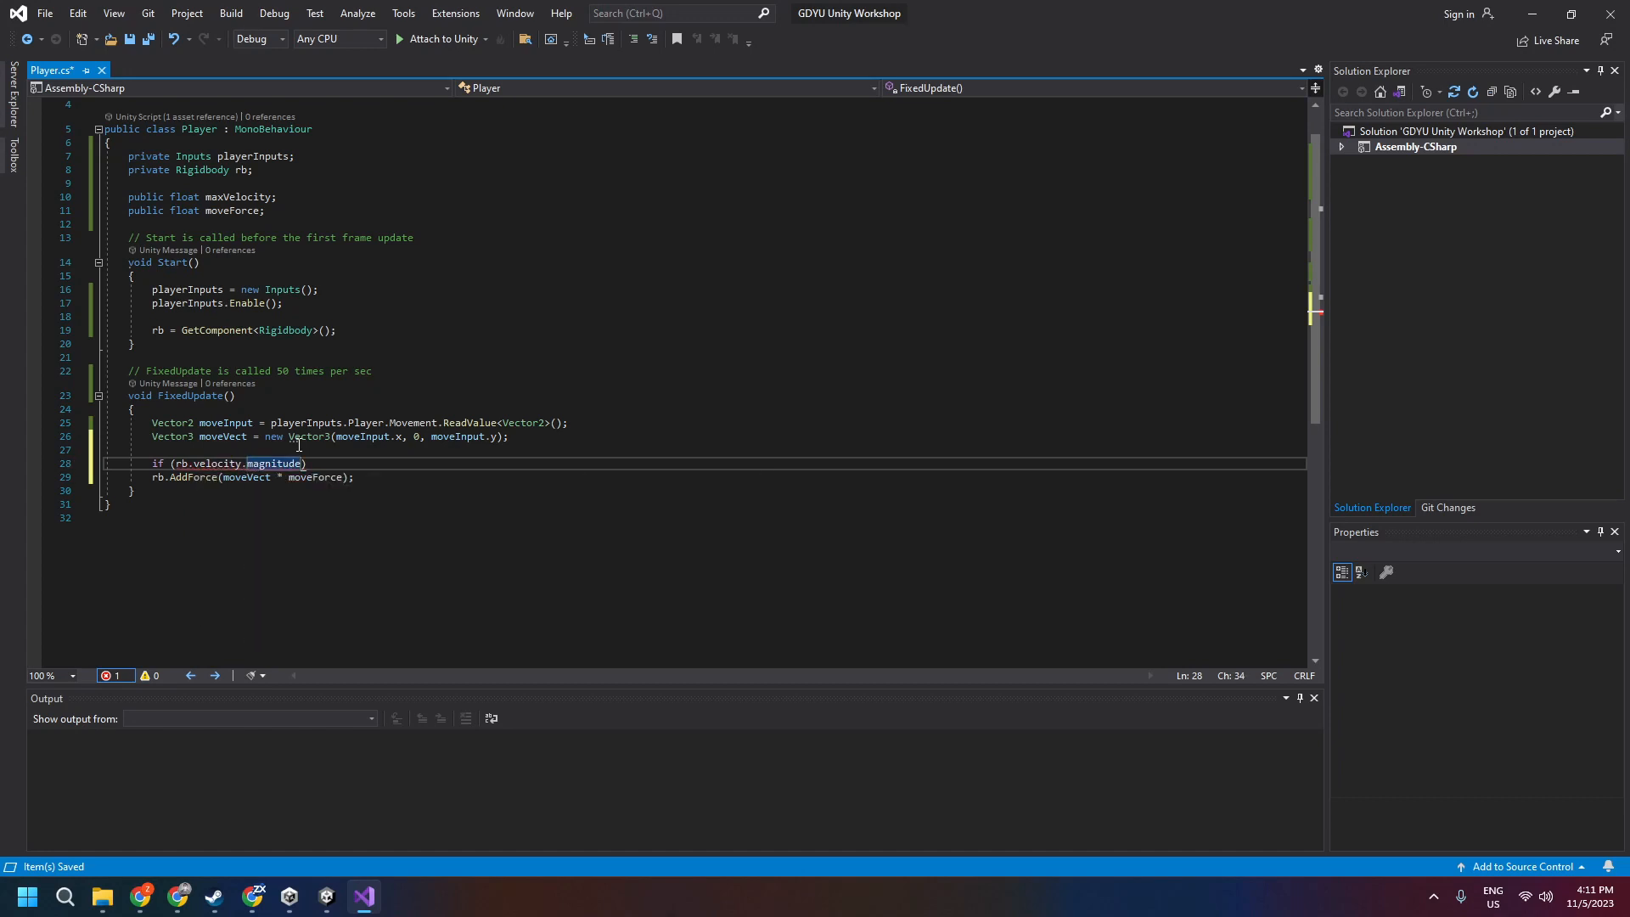
{"action": "type", "text": "< max"}
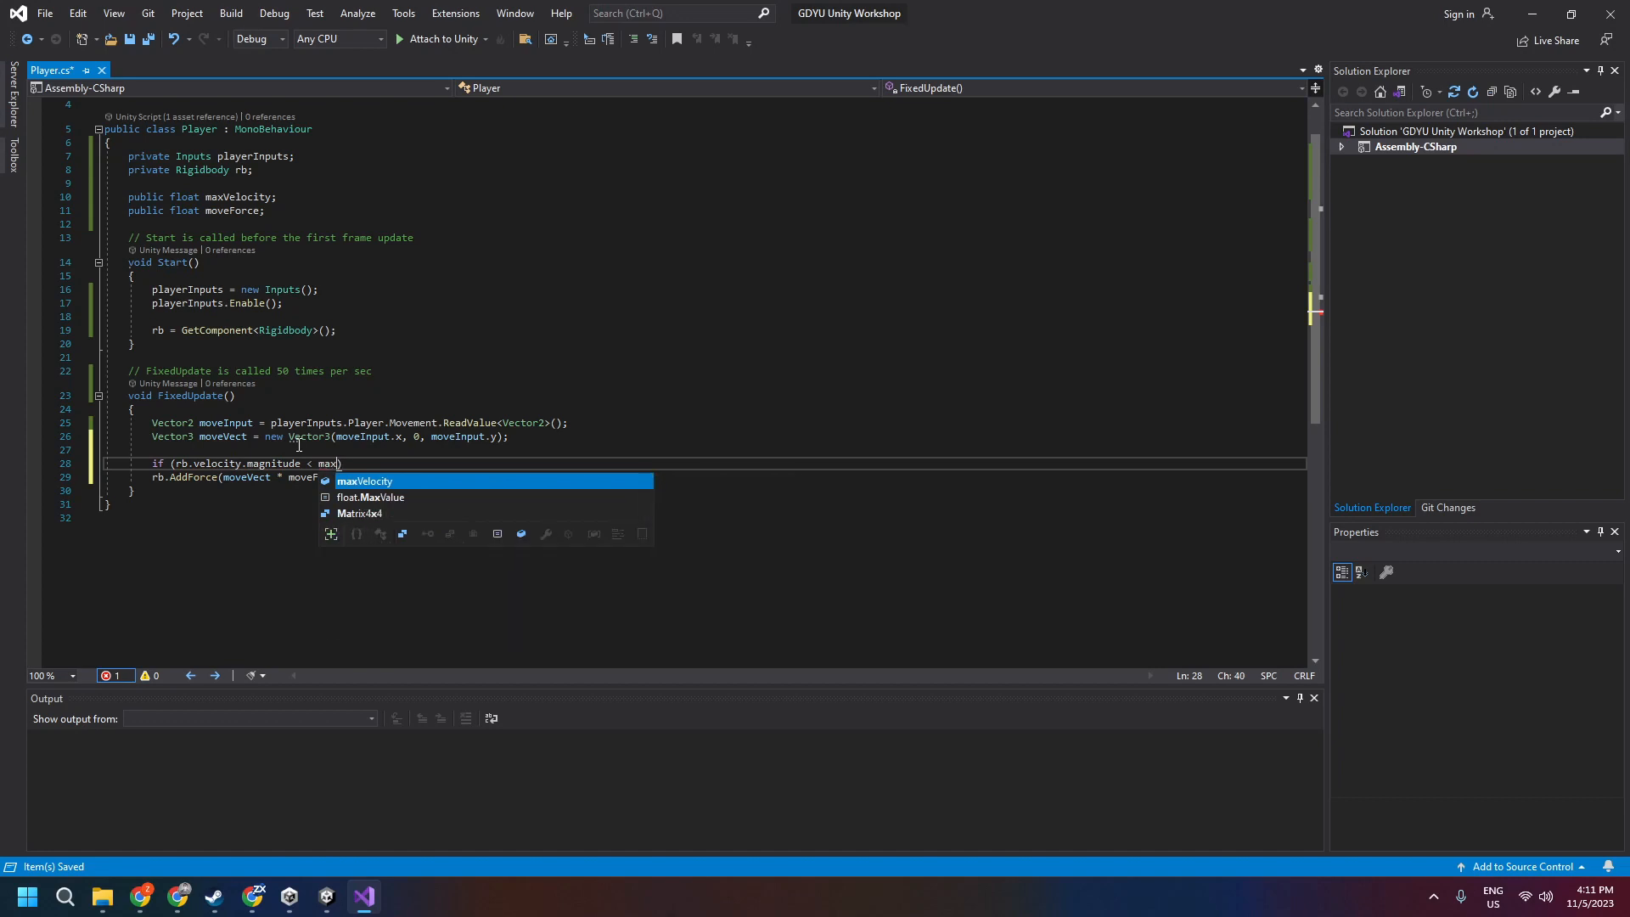
{"action": "key", "text": "Tab"}
{"action": "type", "text": ")"}
Give the if statement a braced body and move the indented AddForce line into it, removing the leftover blank line
{"action": "key", "text": "Return"}
{"action": "type", "text": "{"}
{"action": "key", "text": "Return"}
{"action": "key", "text": "Down"}
{"action": "key", "text": "Down"}
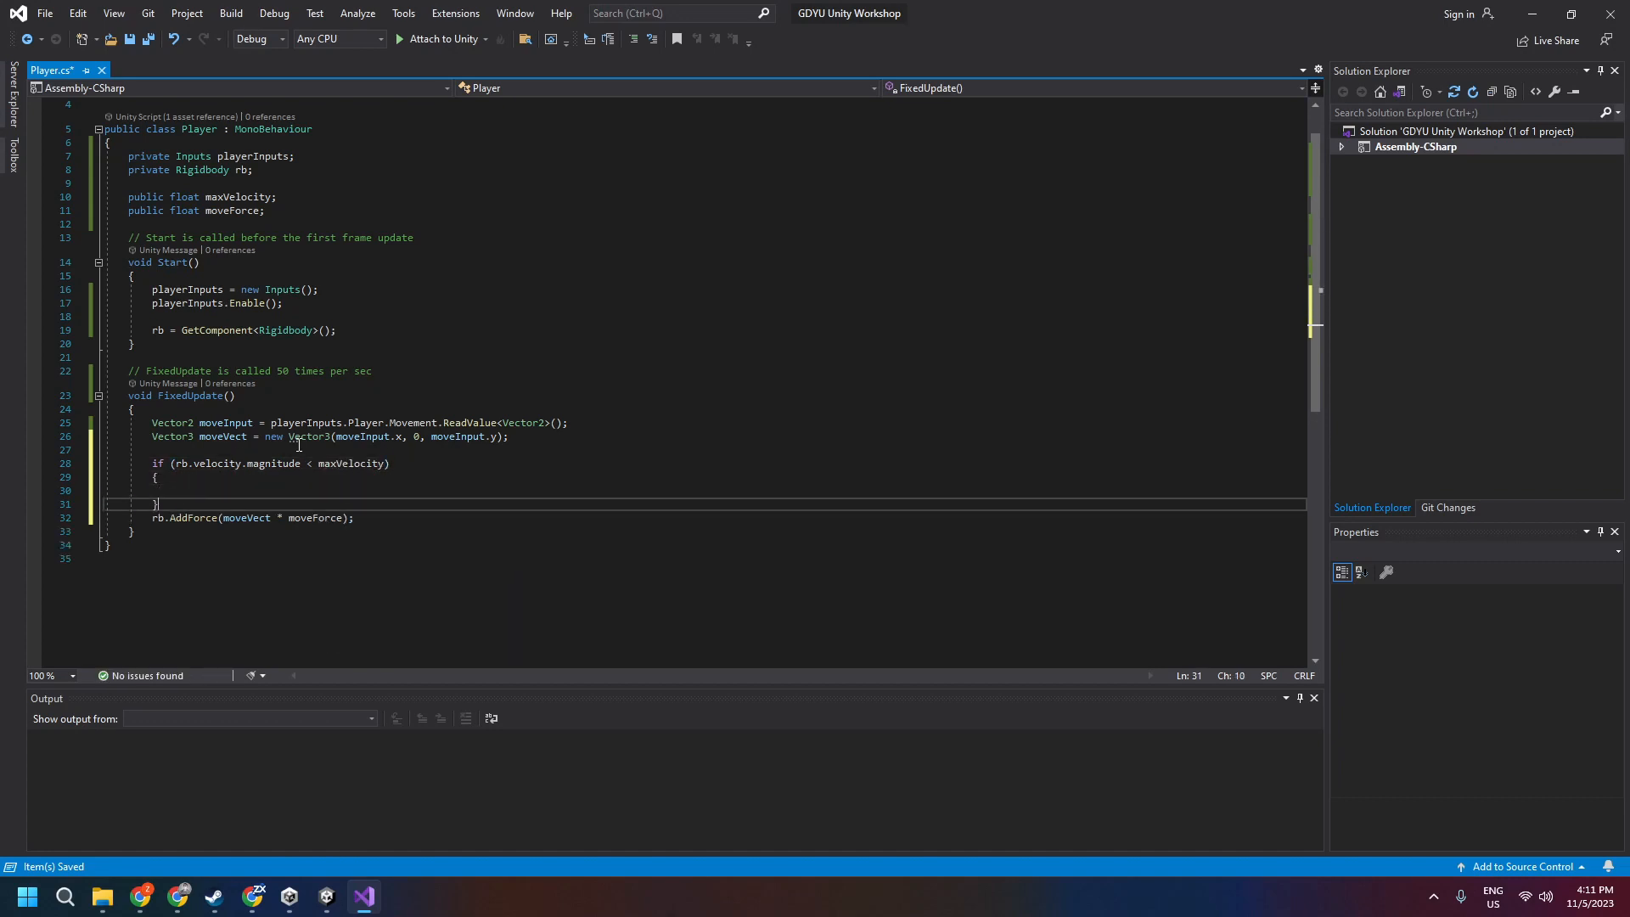
{"action": "key", "text": "alt+Up"}
{"action": "key", "text": "alt+Up"}
{"action": "key", "text": "Left"}
{"action": "key", "text": "Tab"}
{"action": "key", "text": "Down"}
{"action": "key", "text": "BackSpace"}
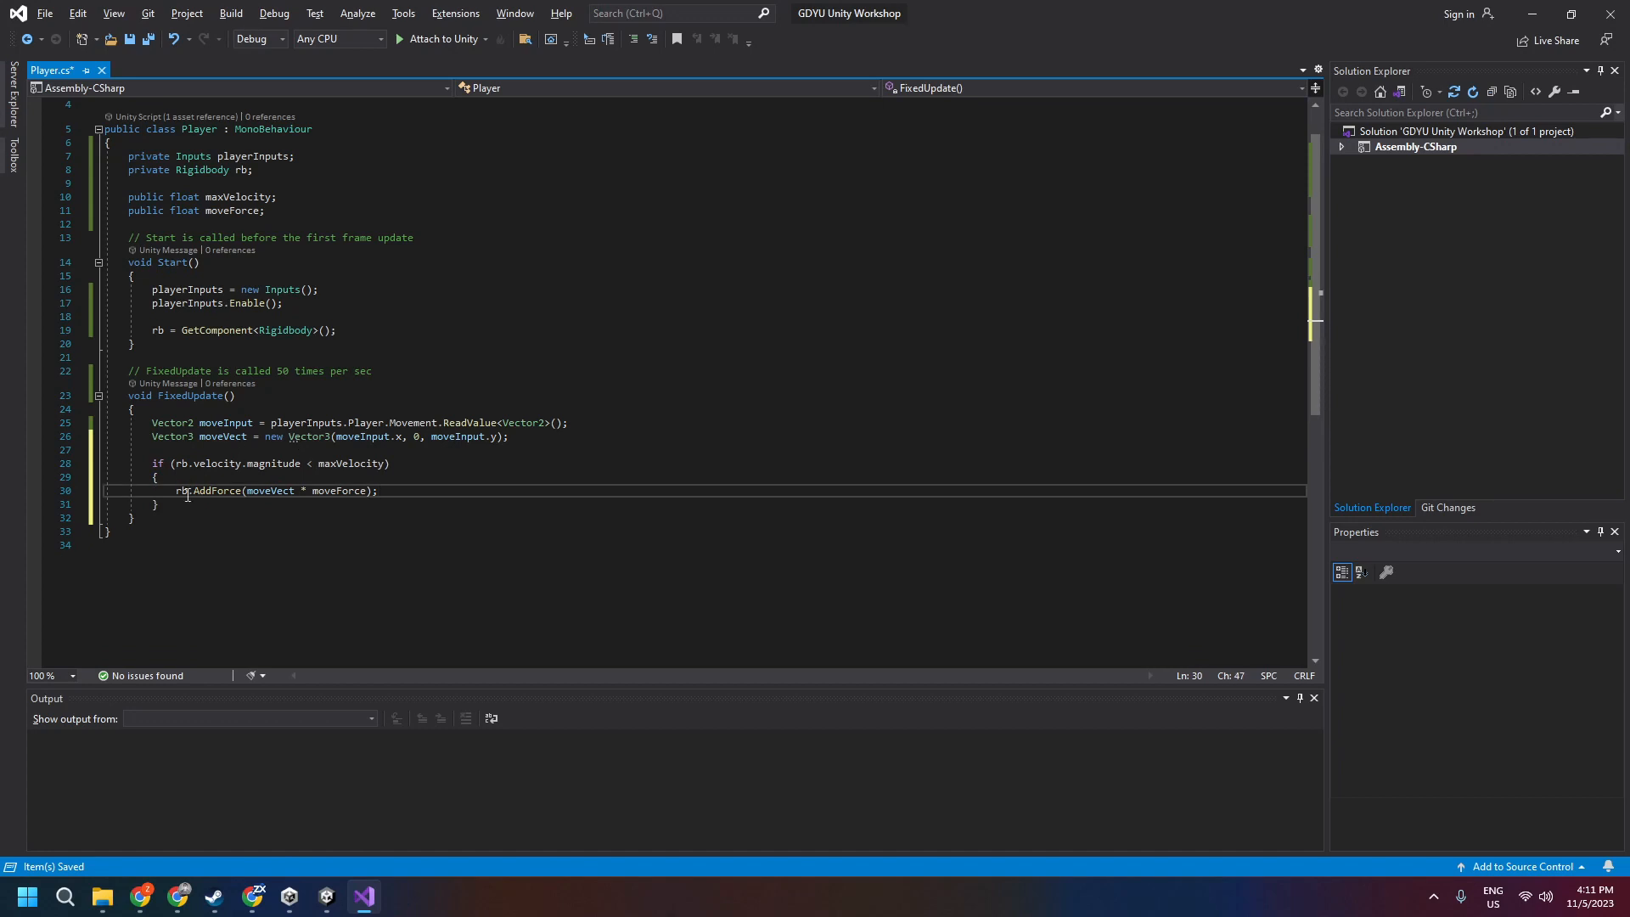
Examine the velocity magnitude condition, the maxVelocity limit and the AddForce call inside the if block
{"action": "left_click_drag", "start_coordinate": [152, 463], "coordinate": [424, 464]}
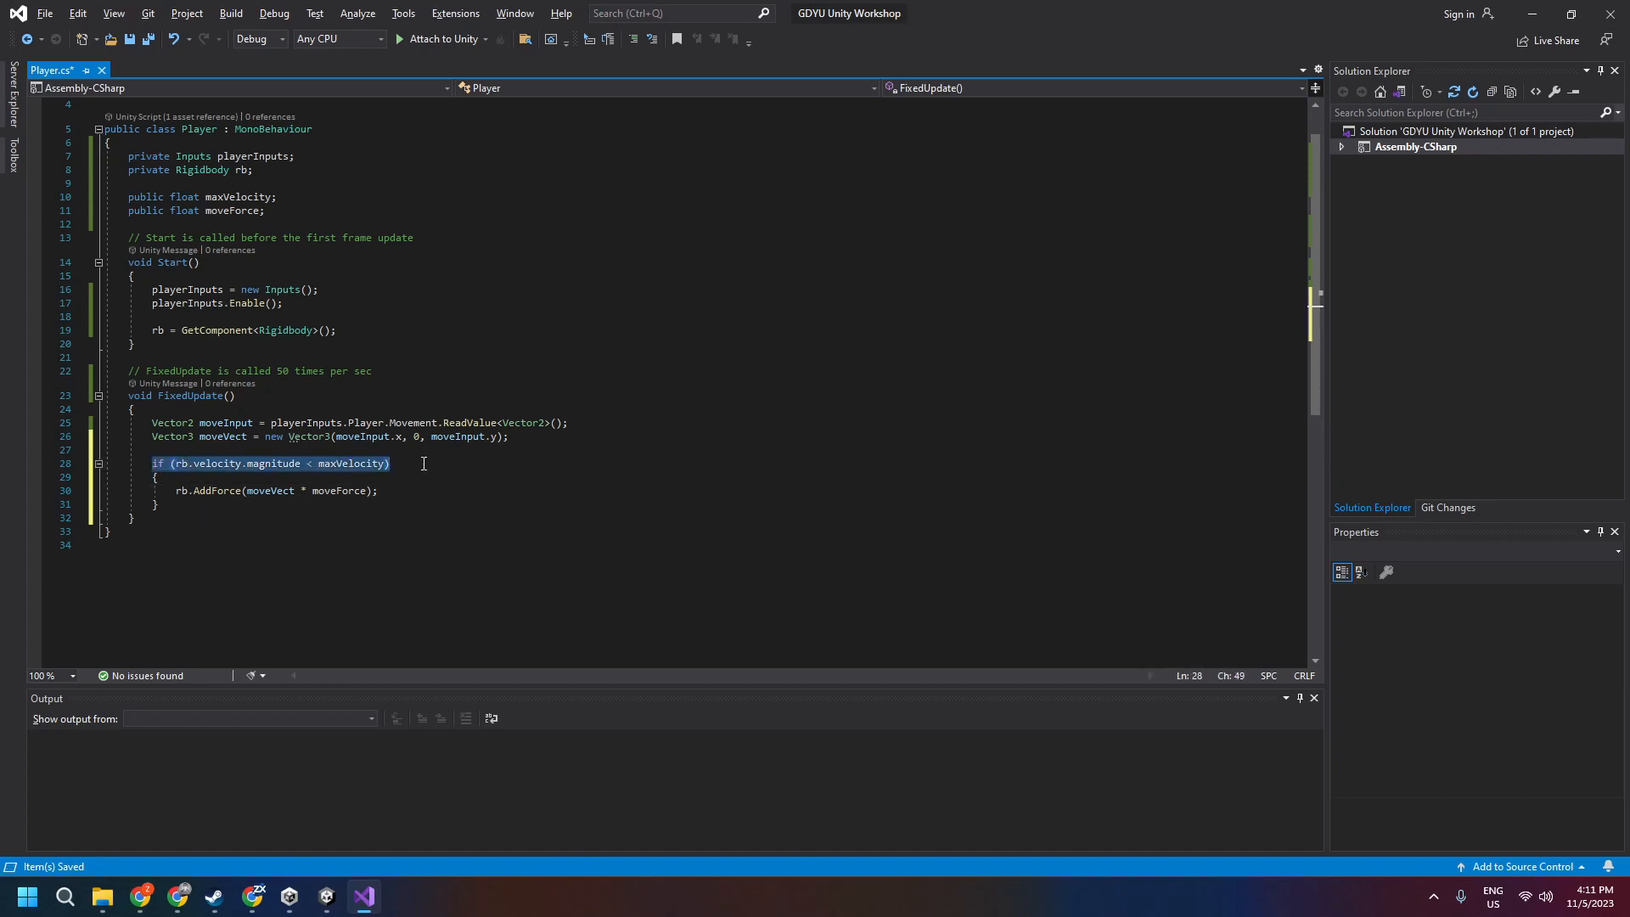
{"action": "left_click", "coordinate": [262, 452]}
{"action": "double_click", "coordinate": [276, 463]}
{"action": "left_click", "coordinate": [222, 464]}
{"action": "left_click", "coordinate": [302, 464]}
{"action": "double_click", "coordinate": [336, 463]}
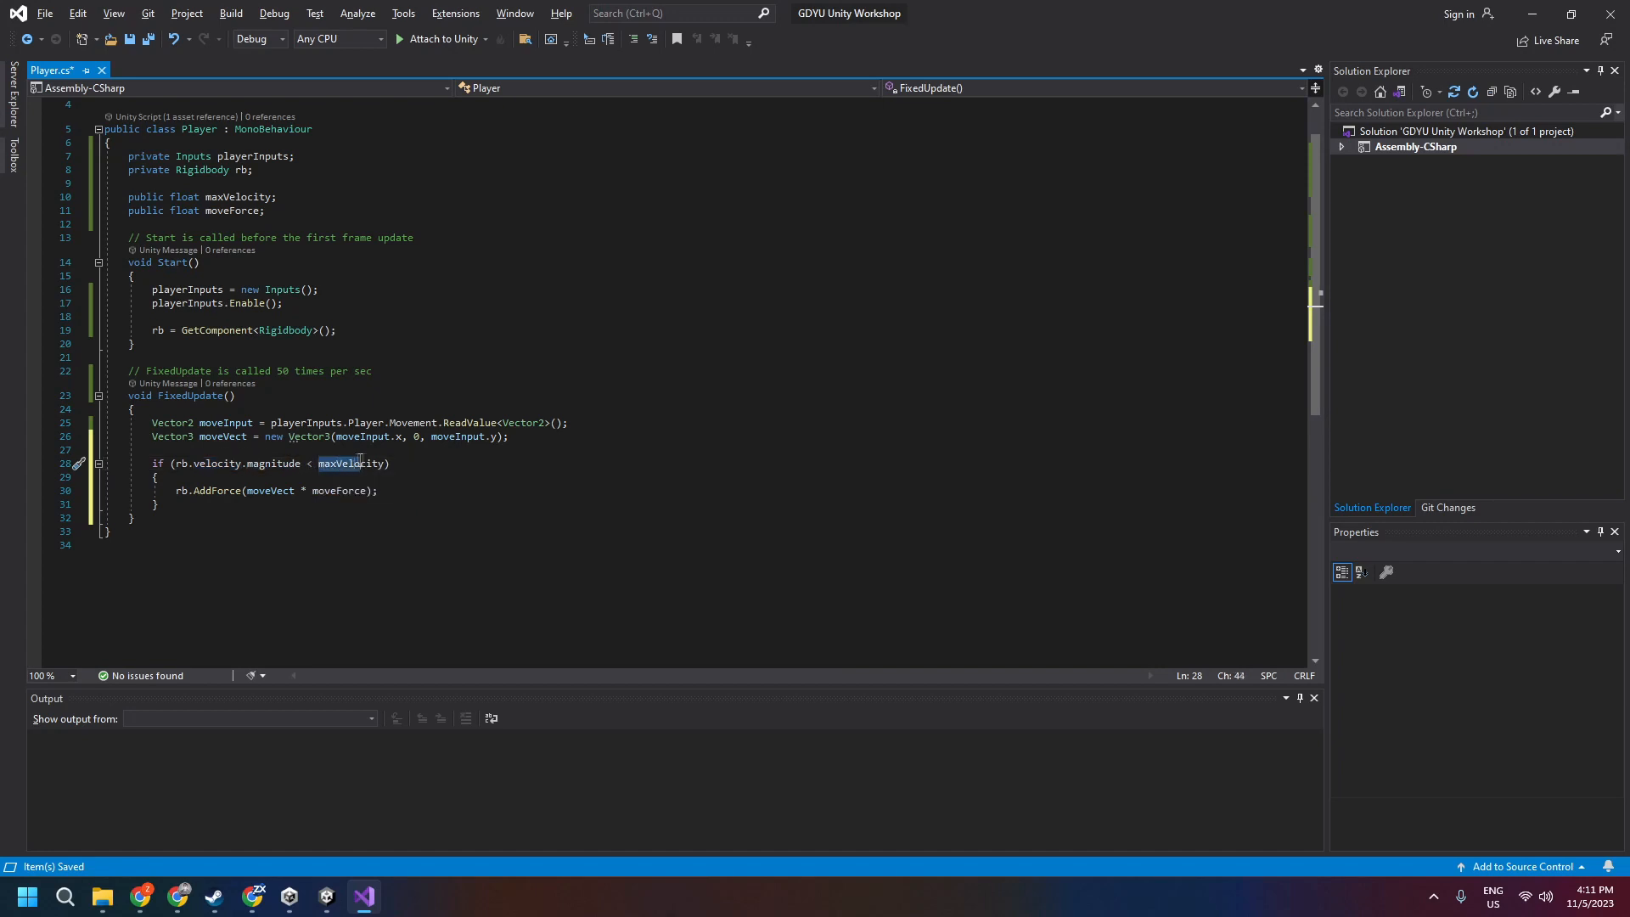
{"action": "left_click_drag", "start_coordinate": [385, 494], "coordinate": [182, 495]}
{"action": "left_click", "coordinate": [409, 486]}
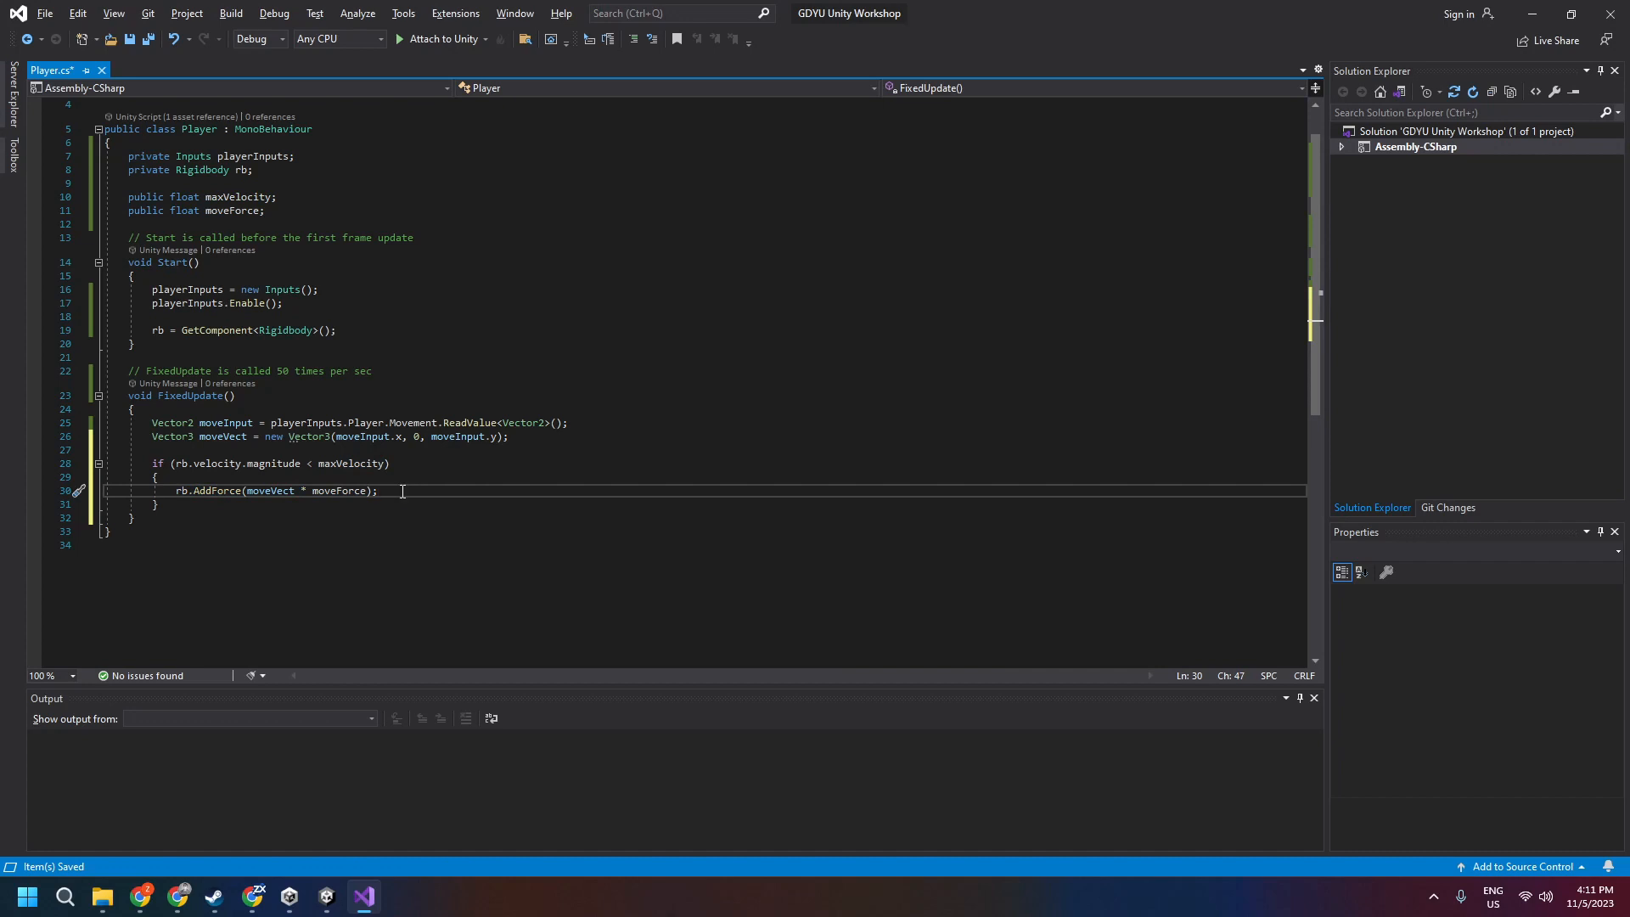
Save the Player.cs script with its finished FixedUpdate movement code
{"action": "key", "text": "ctrl+s"}
{"action": "left_click", "coordinate": [325, 396]}
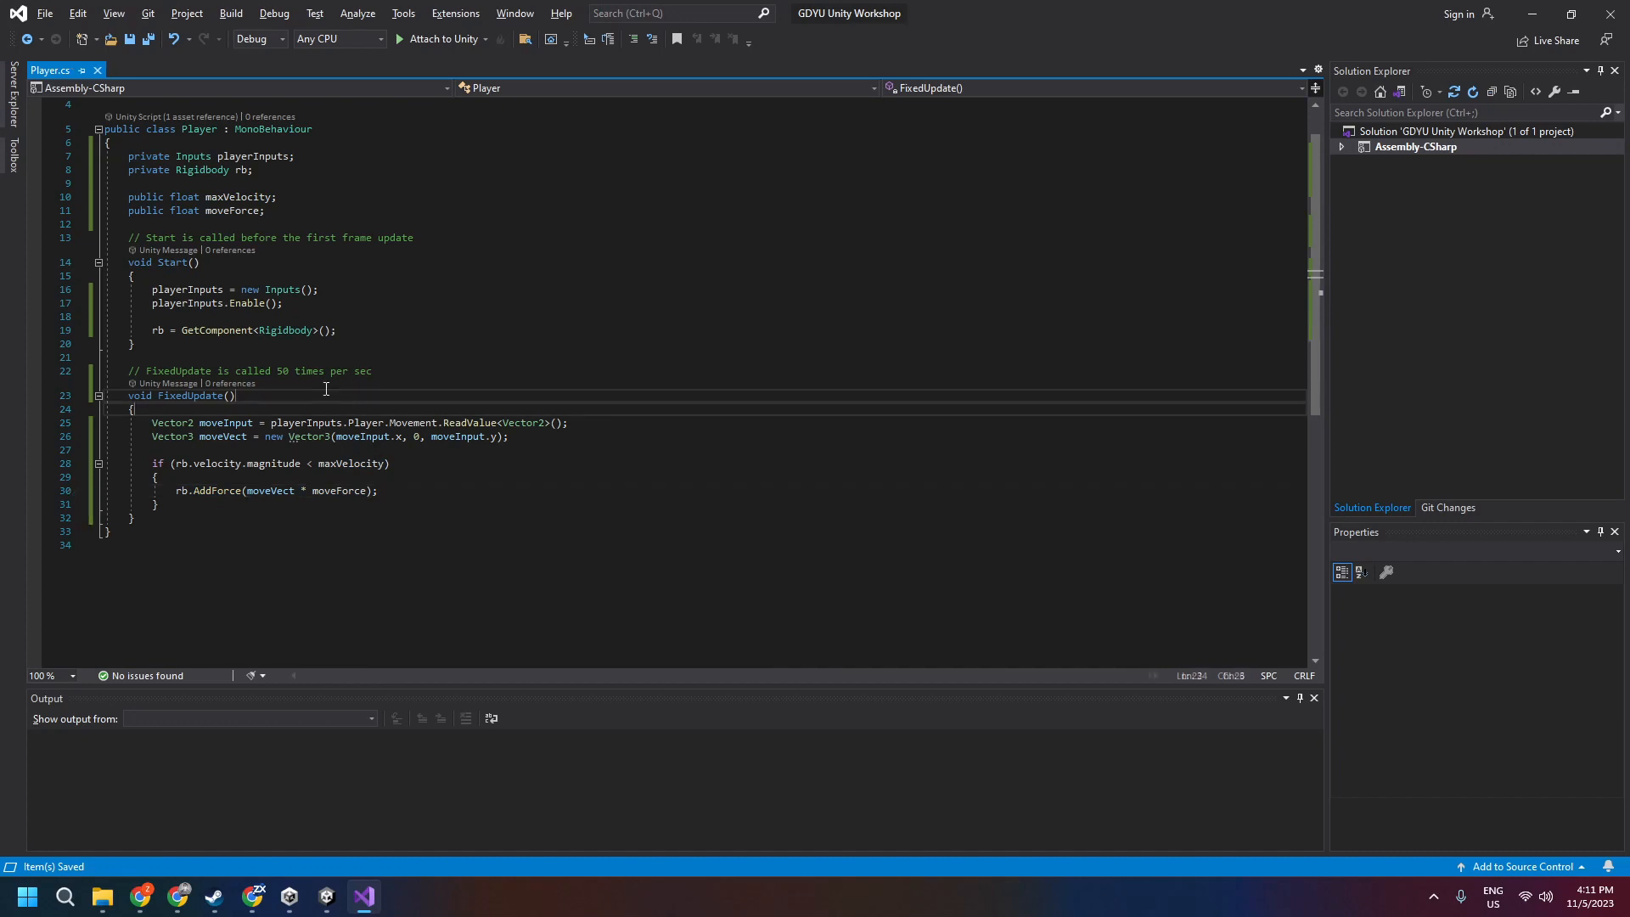
{"action": "scroll", "coordinate": [369, 377], "scroll_direction": "down", "scroll_amount": 1}
{"action": "scroll", "coordinate": [368, 377], "scroll_direction": "up", "scroll_amount": 1}
{"action": "left_click", "coordinate": [330, 319]}
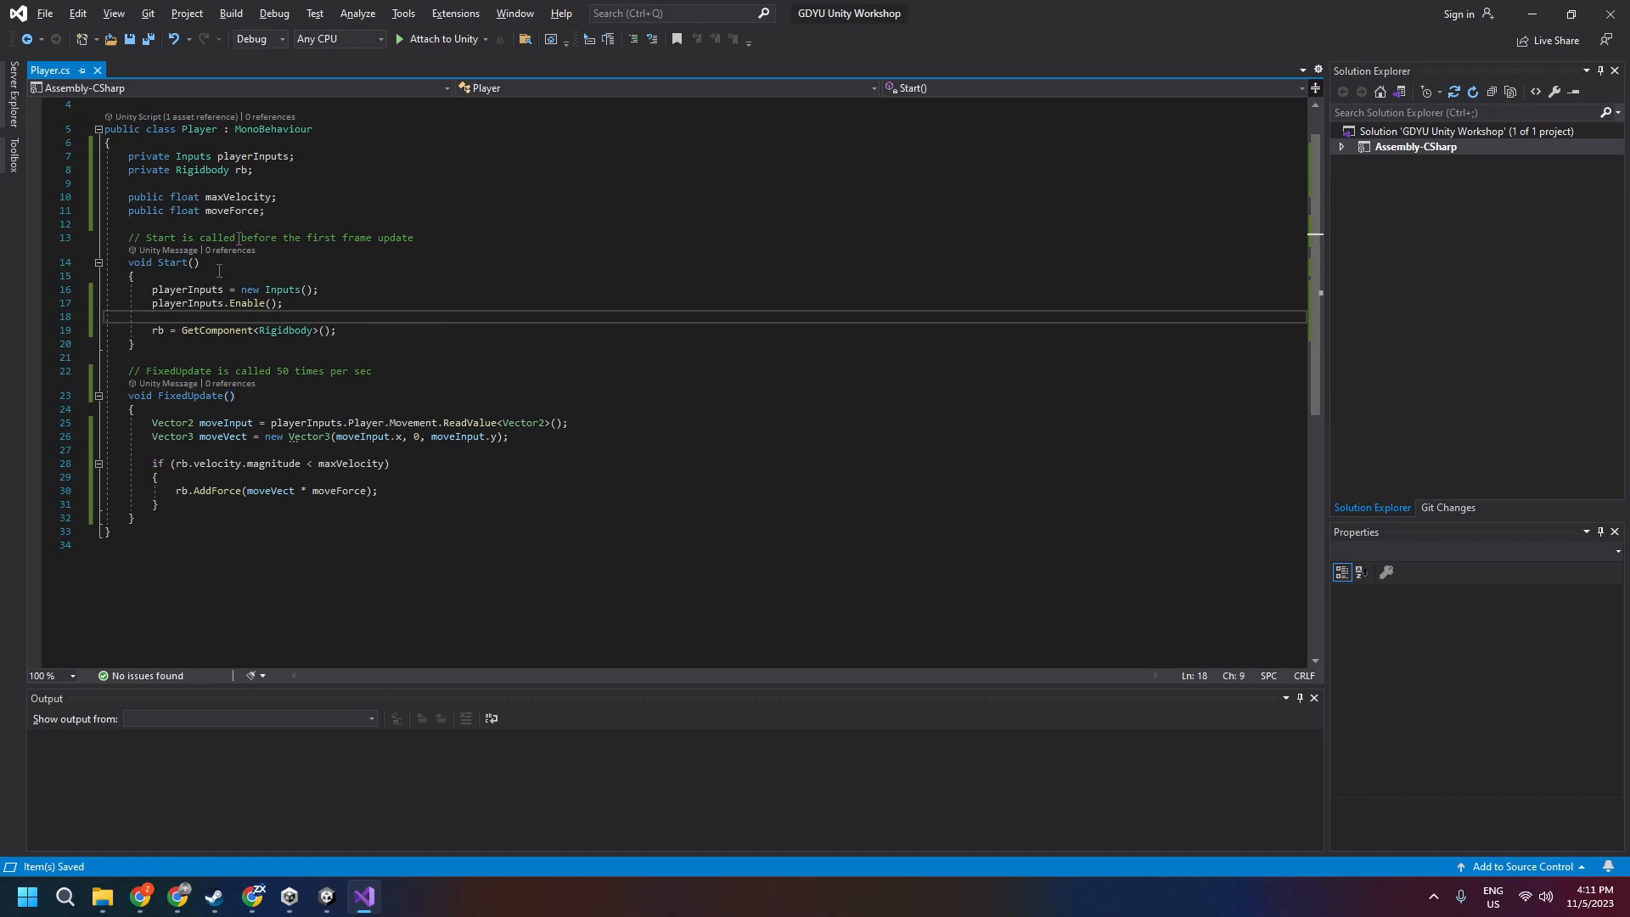
{"action": "left_click", "coordinate": [45, 13]}
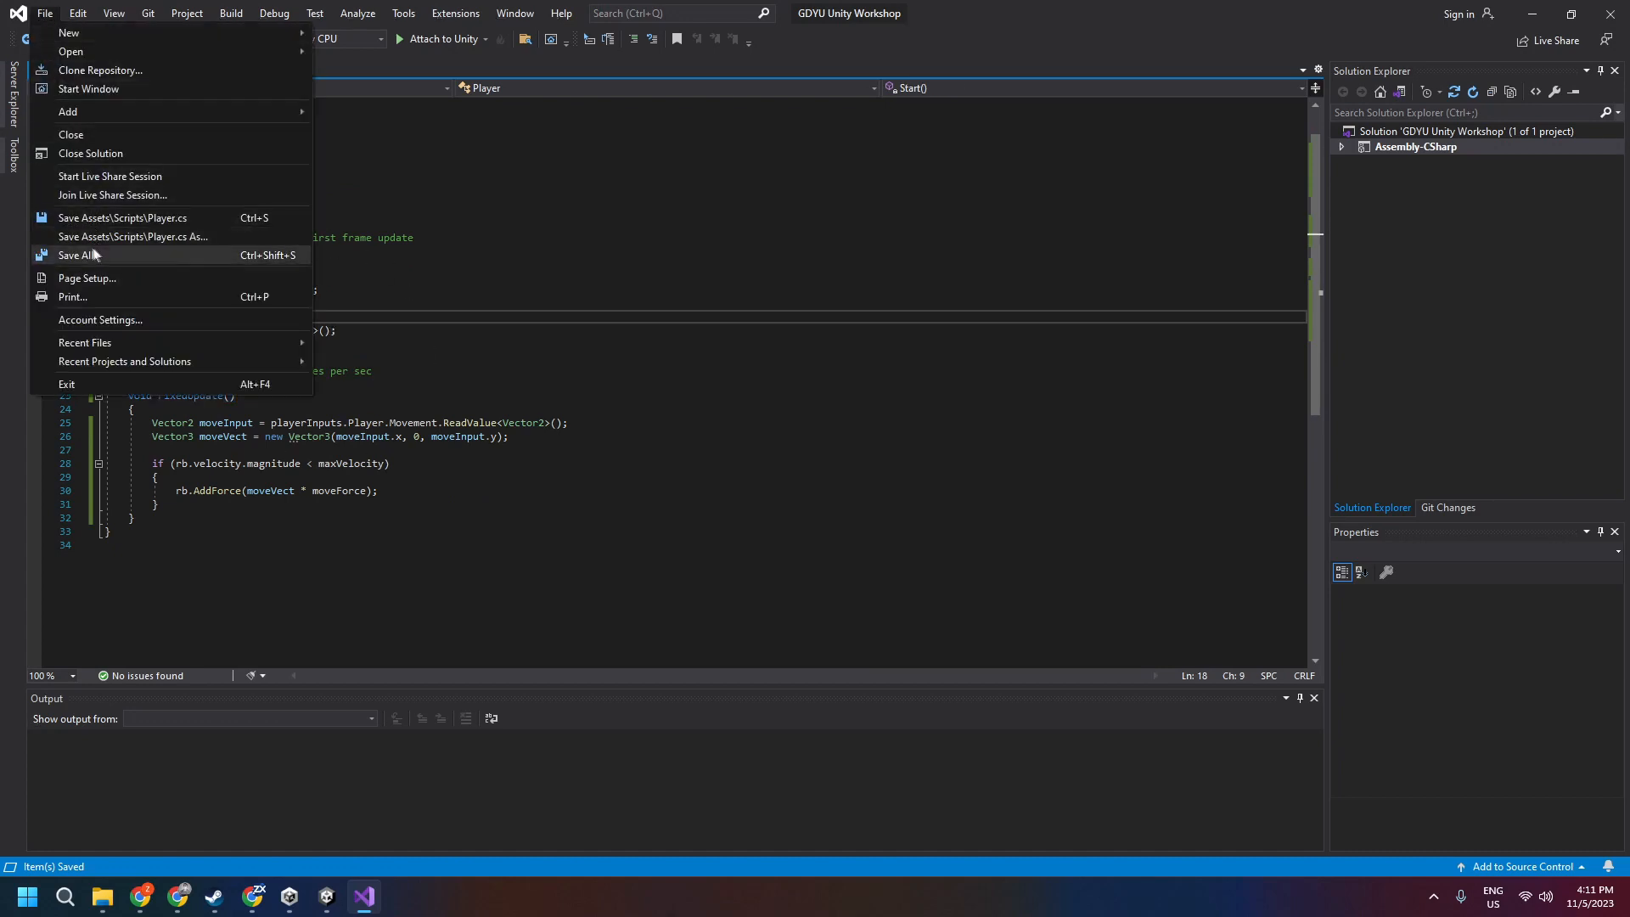
{"action": "left_click", "coordinate": [117, 218]}
{"action": "left_click", "coordinate": [463, 302]}
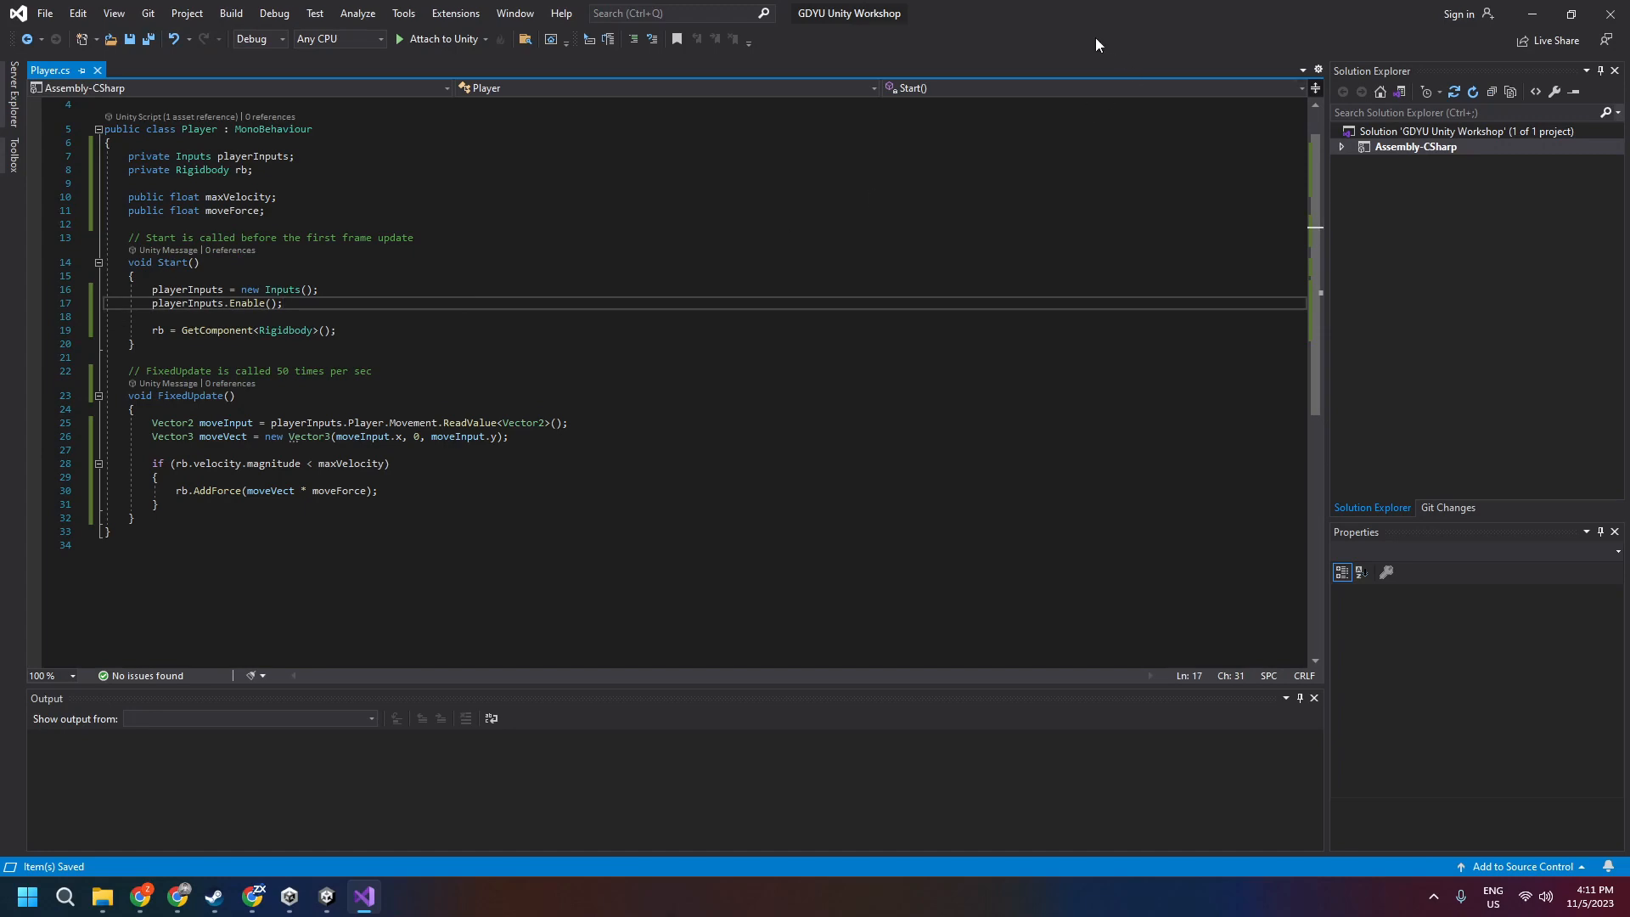
Switch to the Unity editor and select the Player object, bringing its Player (Script) component into view
{"action": "left_click", "coordinate": [1532, 14]}
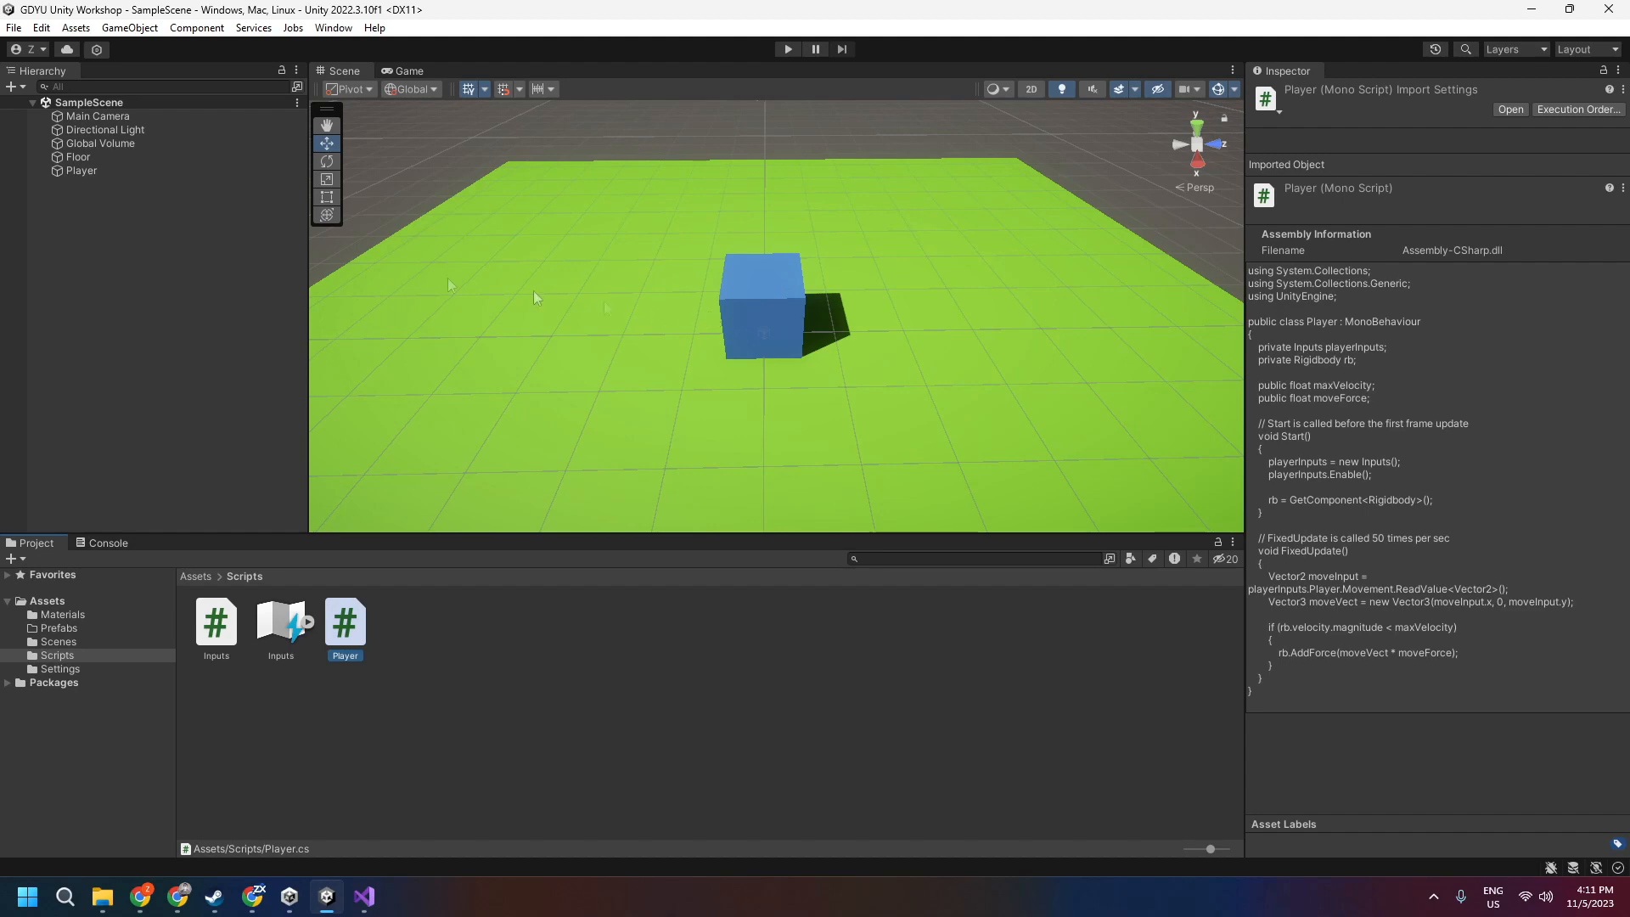
{"action": "left_click", "coordinate": [134, 223]}
{"action": "left_click", "coordinate": [78, 172]}
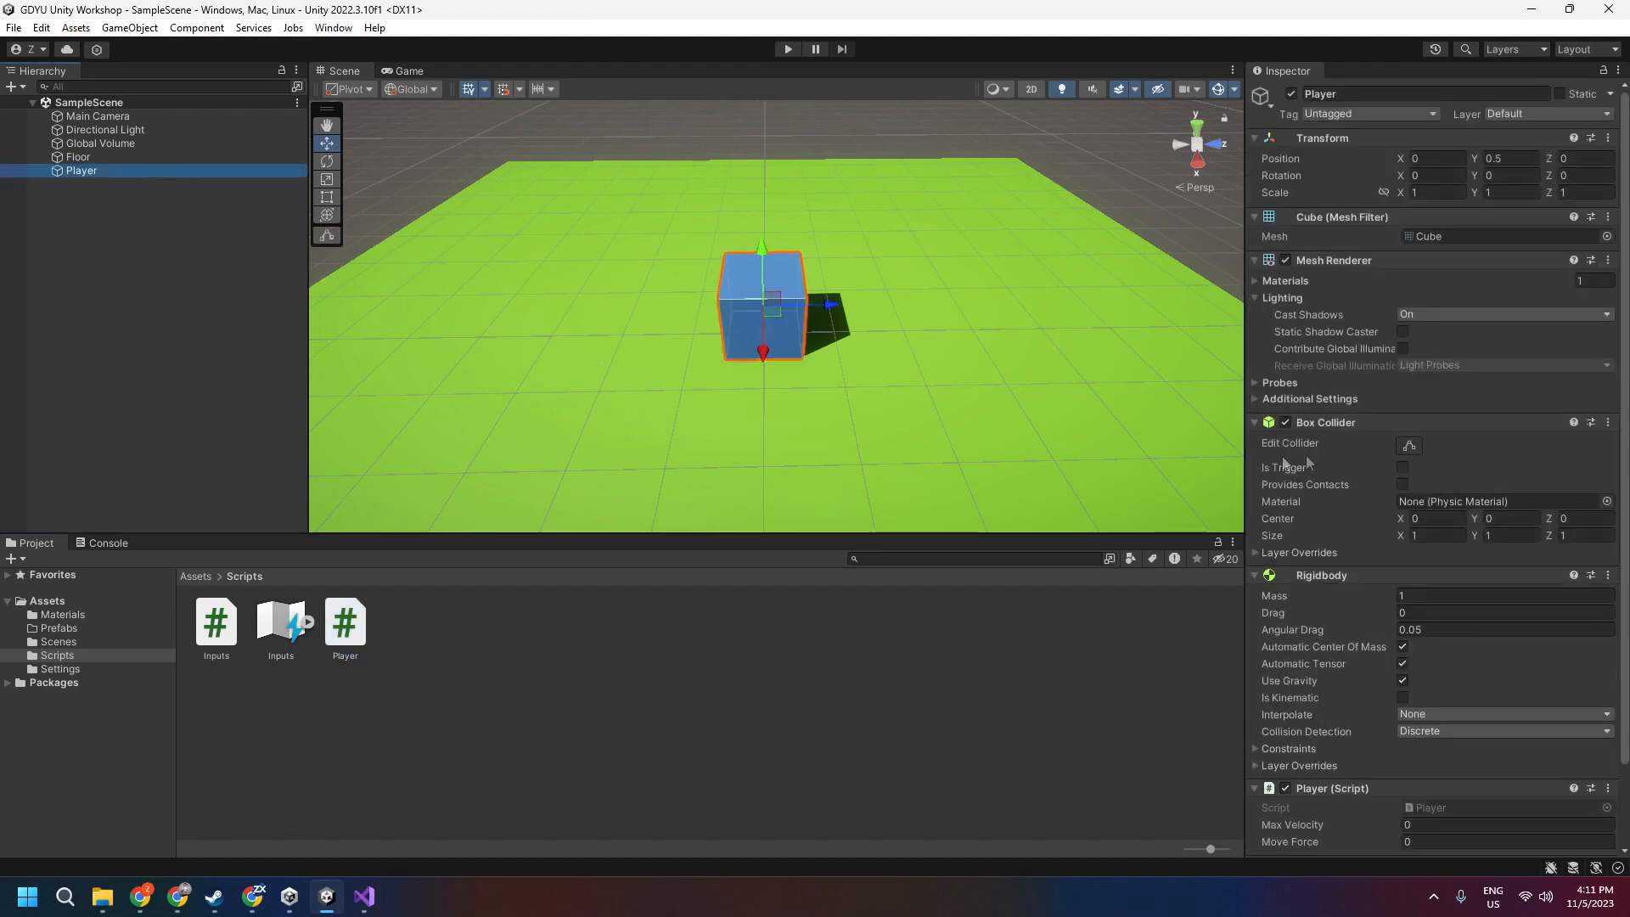
{"action": "scroll", "coordinate": [1358, 646], "scroll_direction": "down", "scroll_amount": 2}
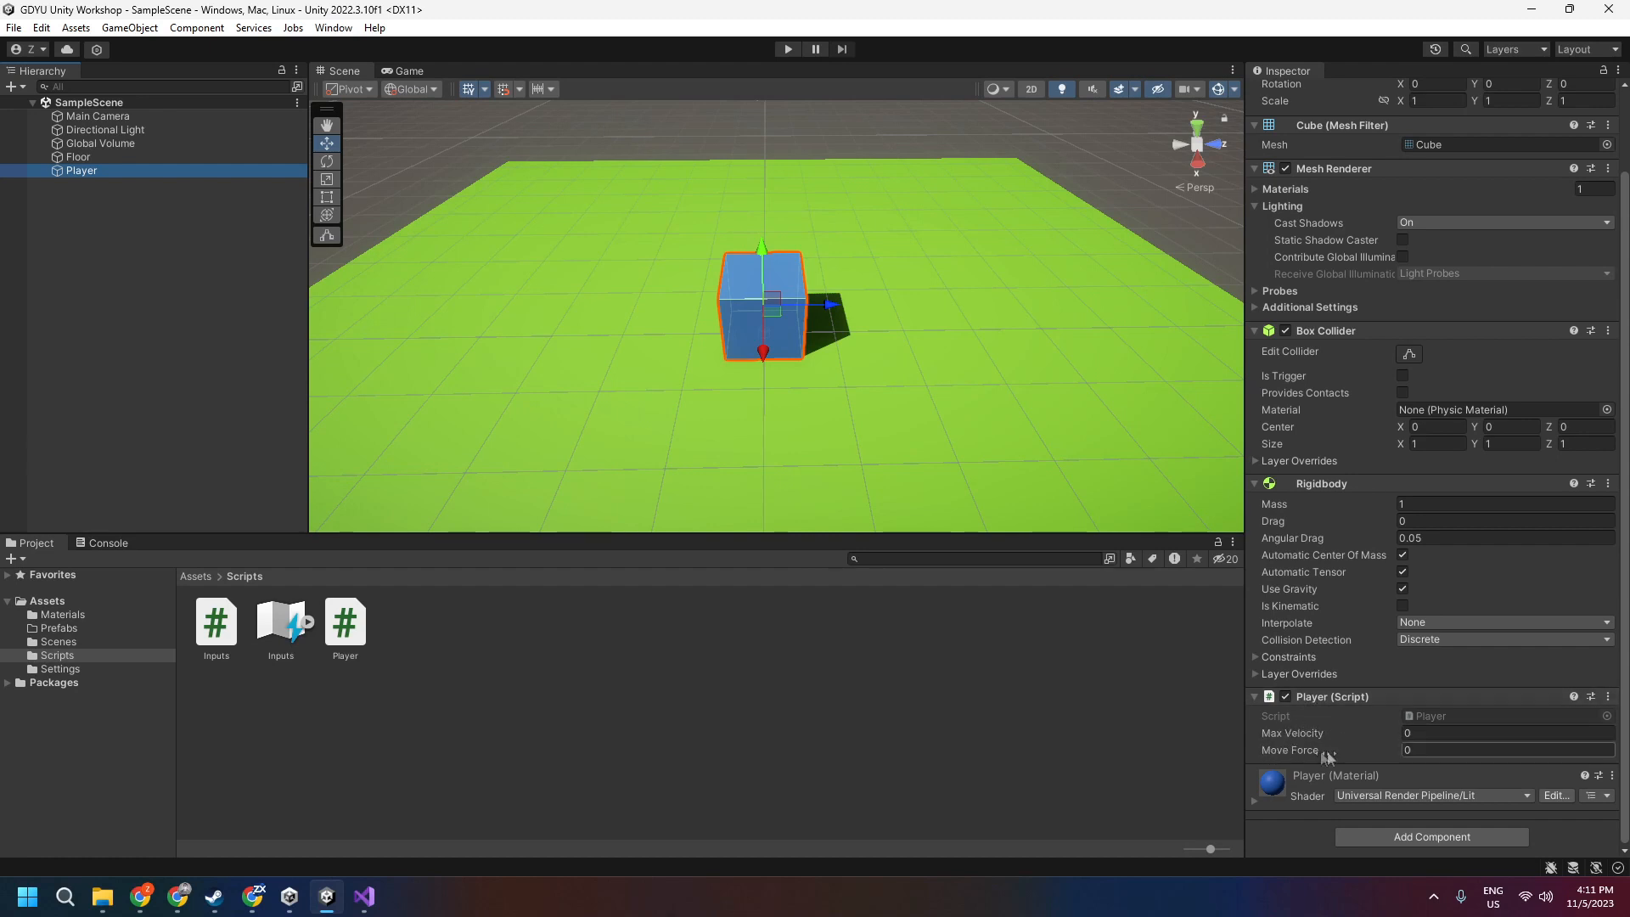
Set the Player script's Max Velocity to 10 and Move Force to 25, and save the scene
{"action": "left_click", "coordinate": [1413, 734]}
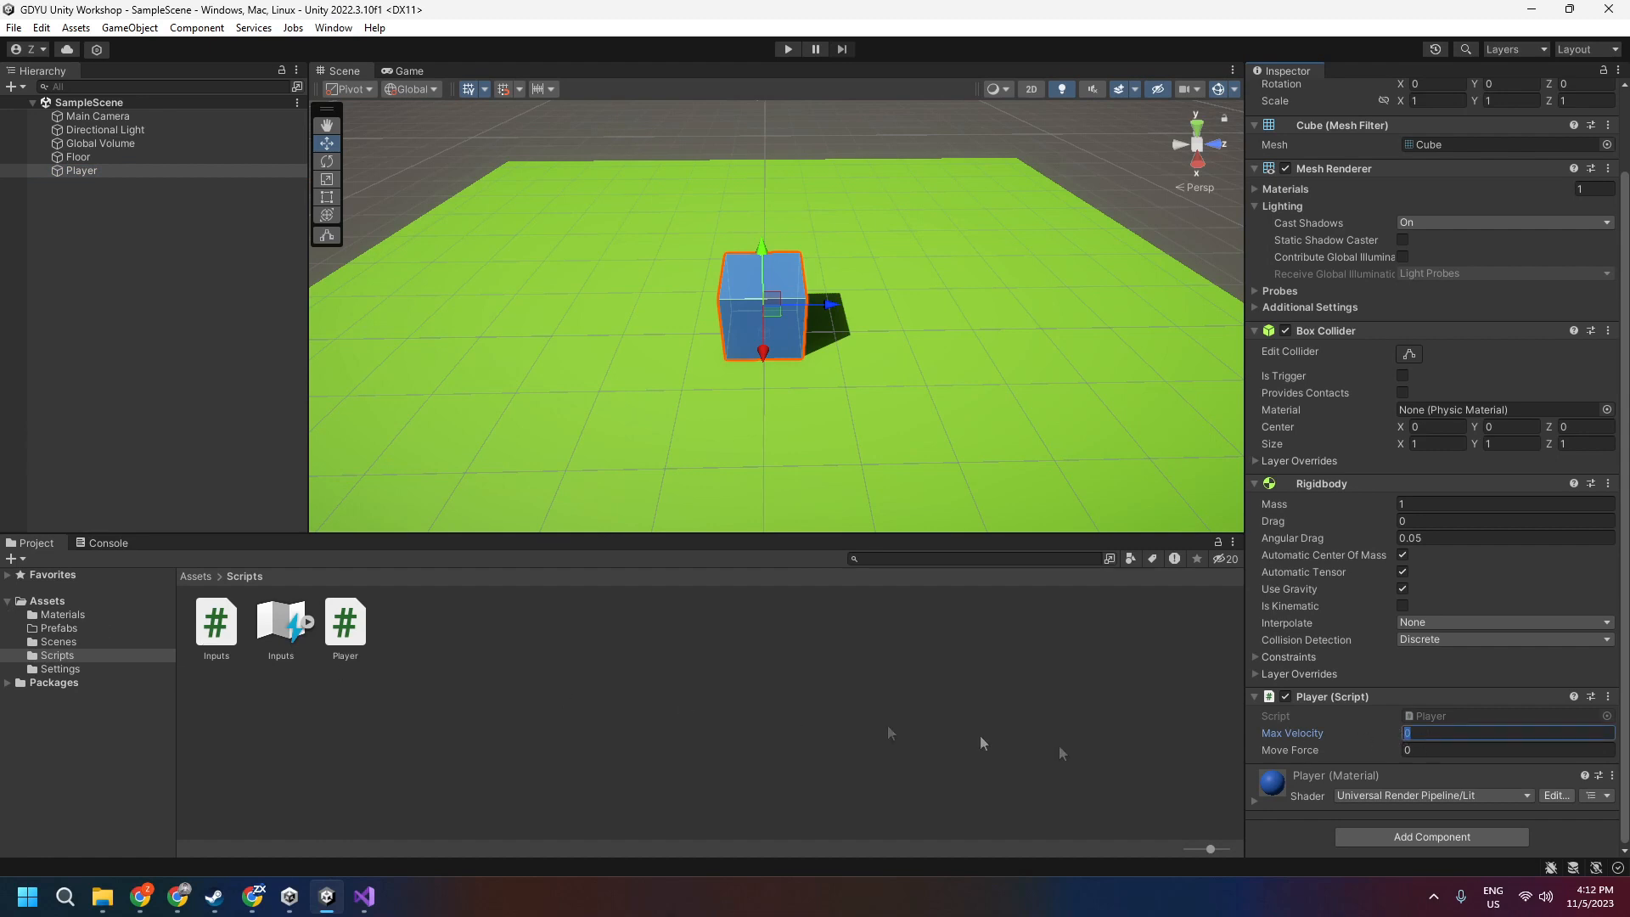
{"action": "type", "text": "10"}
{"action": "left_click", "coordinate": [1478, 748]}
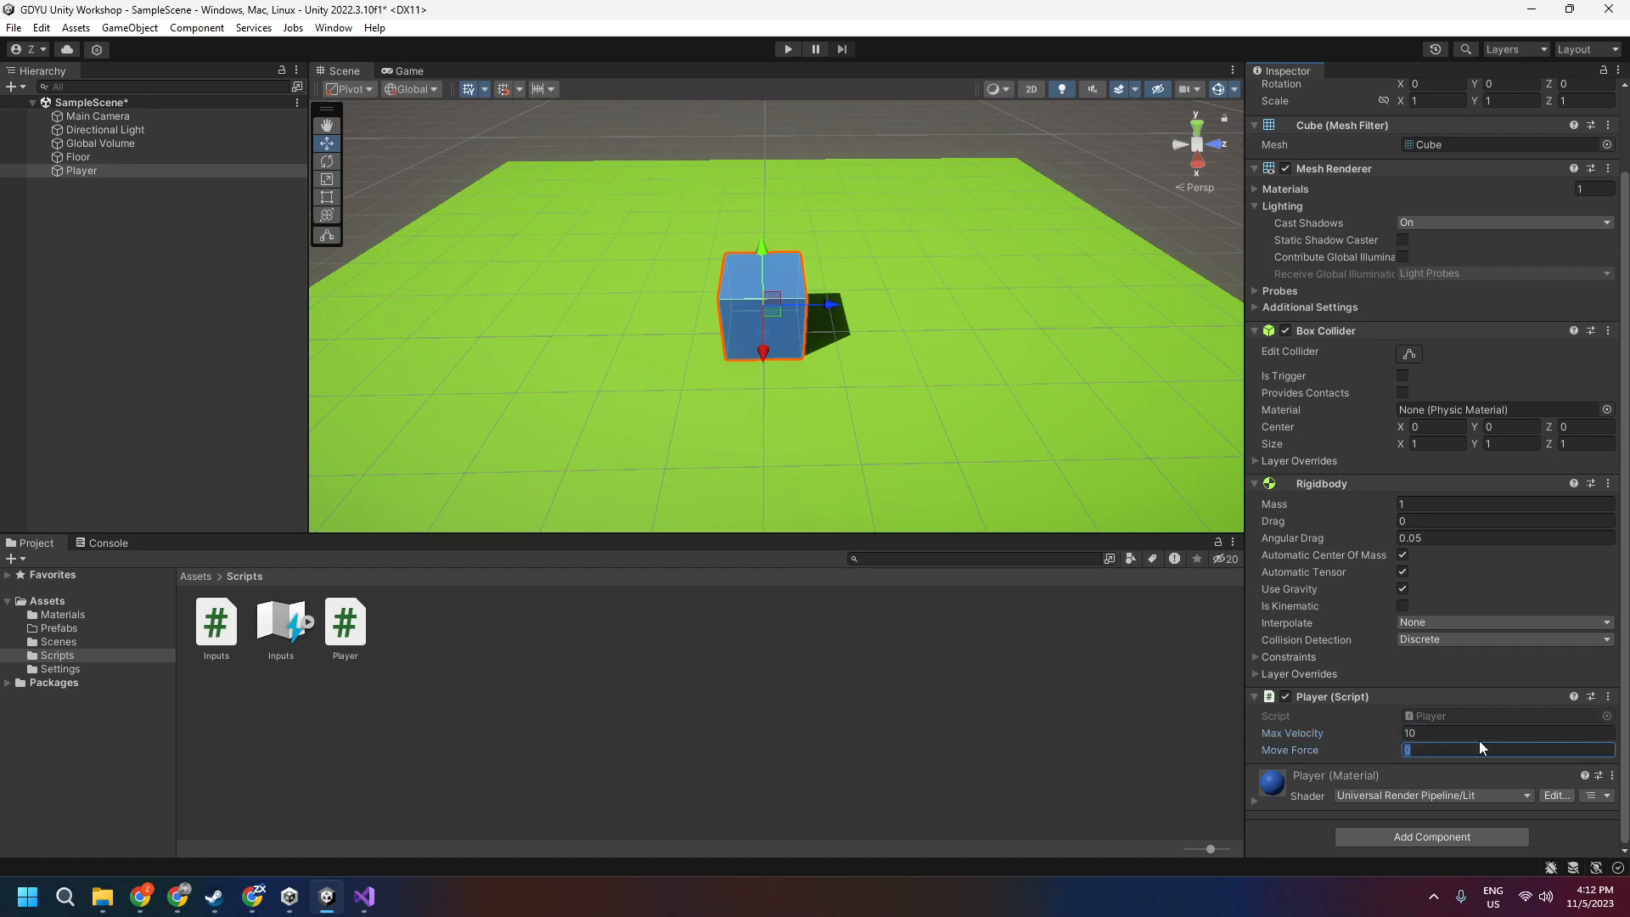
{"action": "type", "text": "25"}
{"action": "left_click", "coordinate": [1441, 732]}
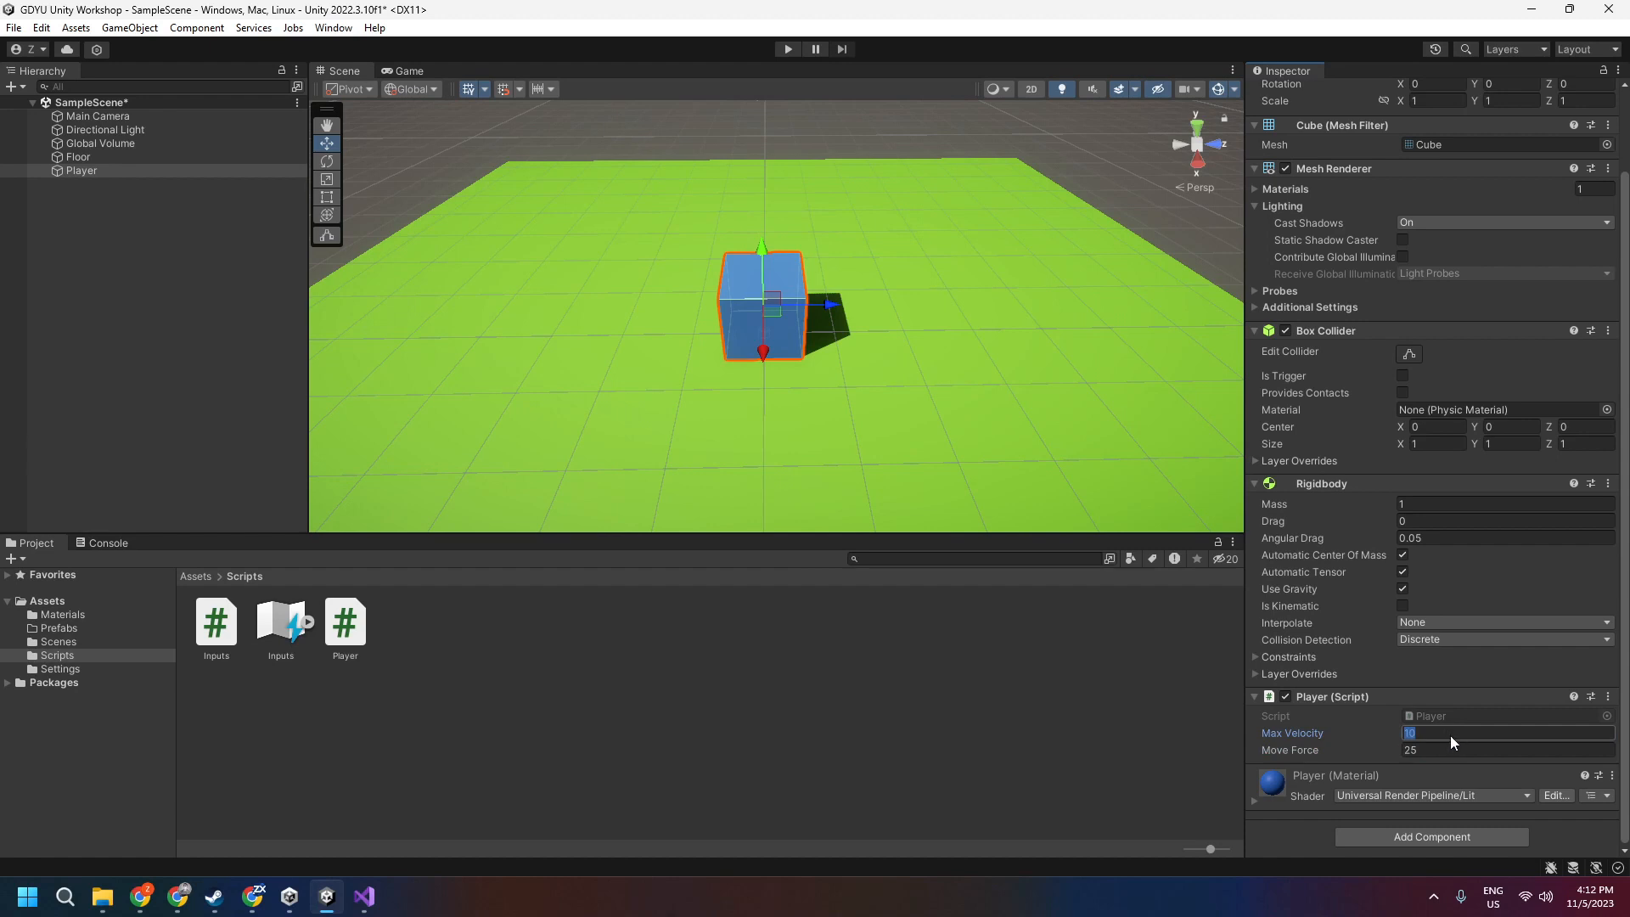
{"action": "left_click", "coordinate": [978, 692]}
{"action": "key", "text": "ctrl+s"}
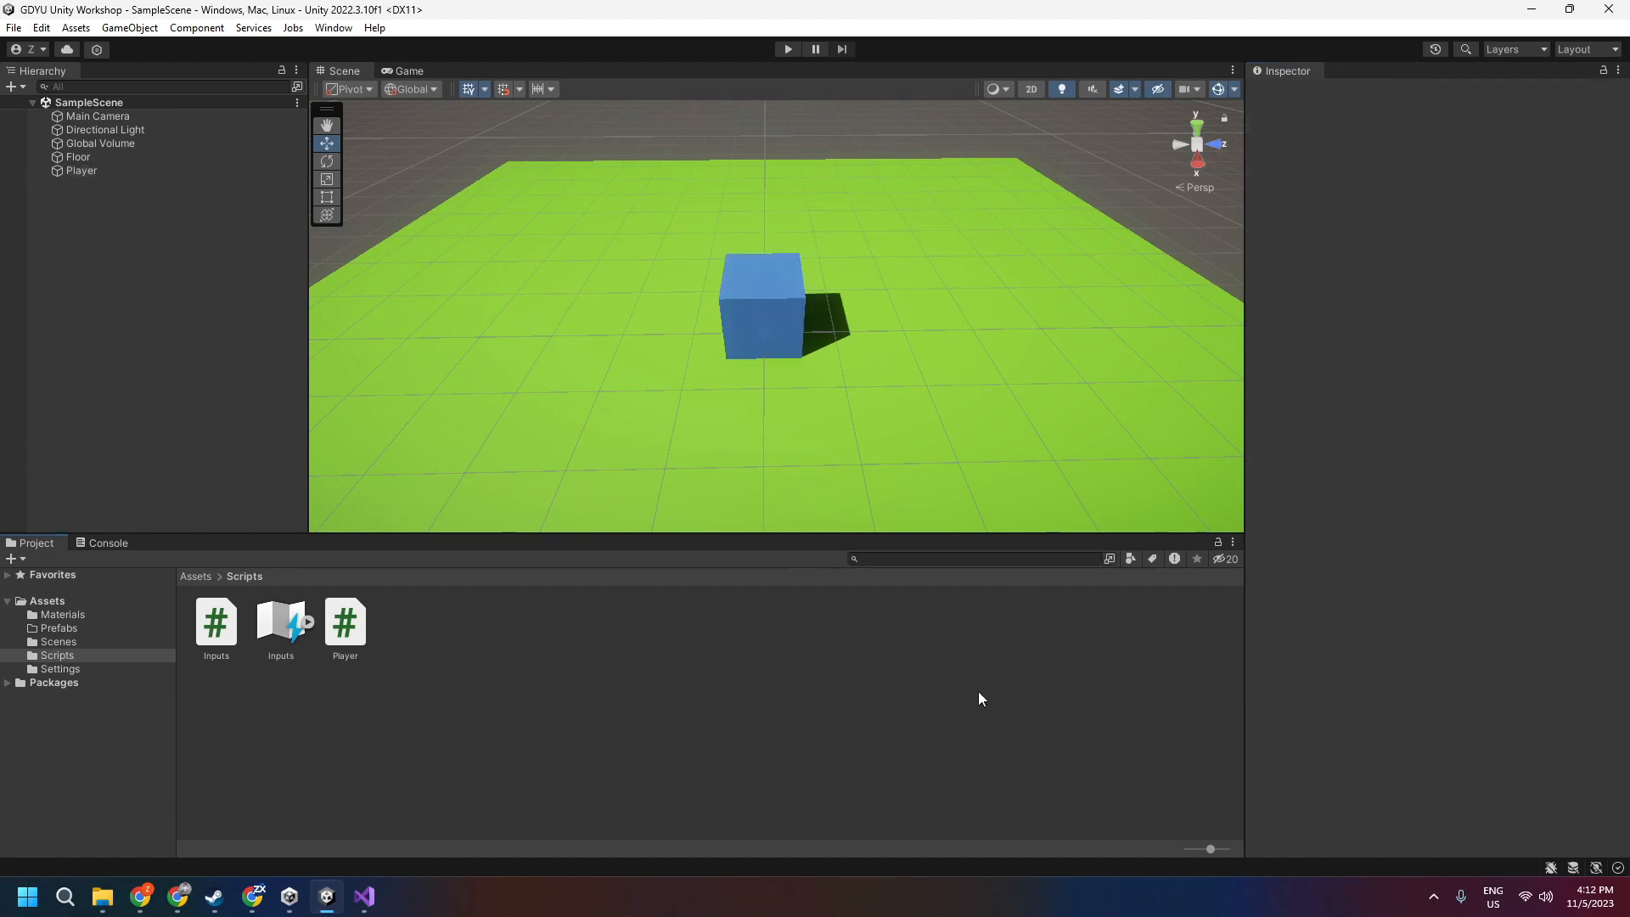
Playtest the scene with the Player selected, moving the cube sideways and back and forth across the floor, and stop playing
{"action": "left_click", "coordinate": [136, 171]}
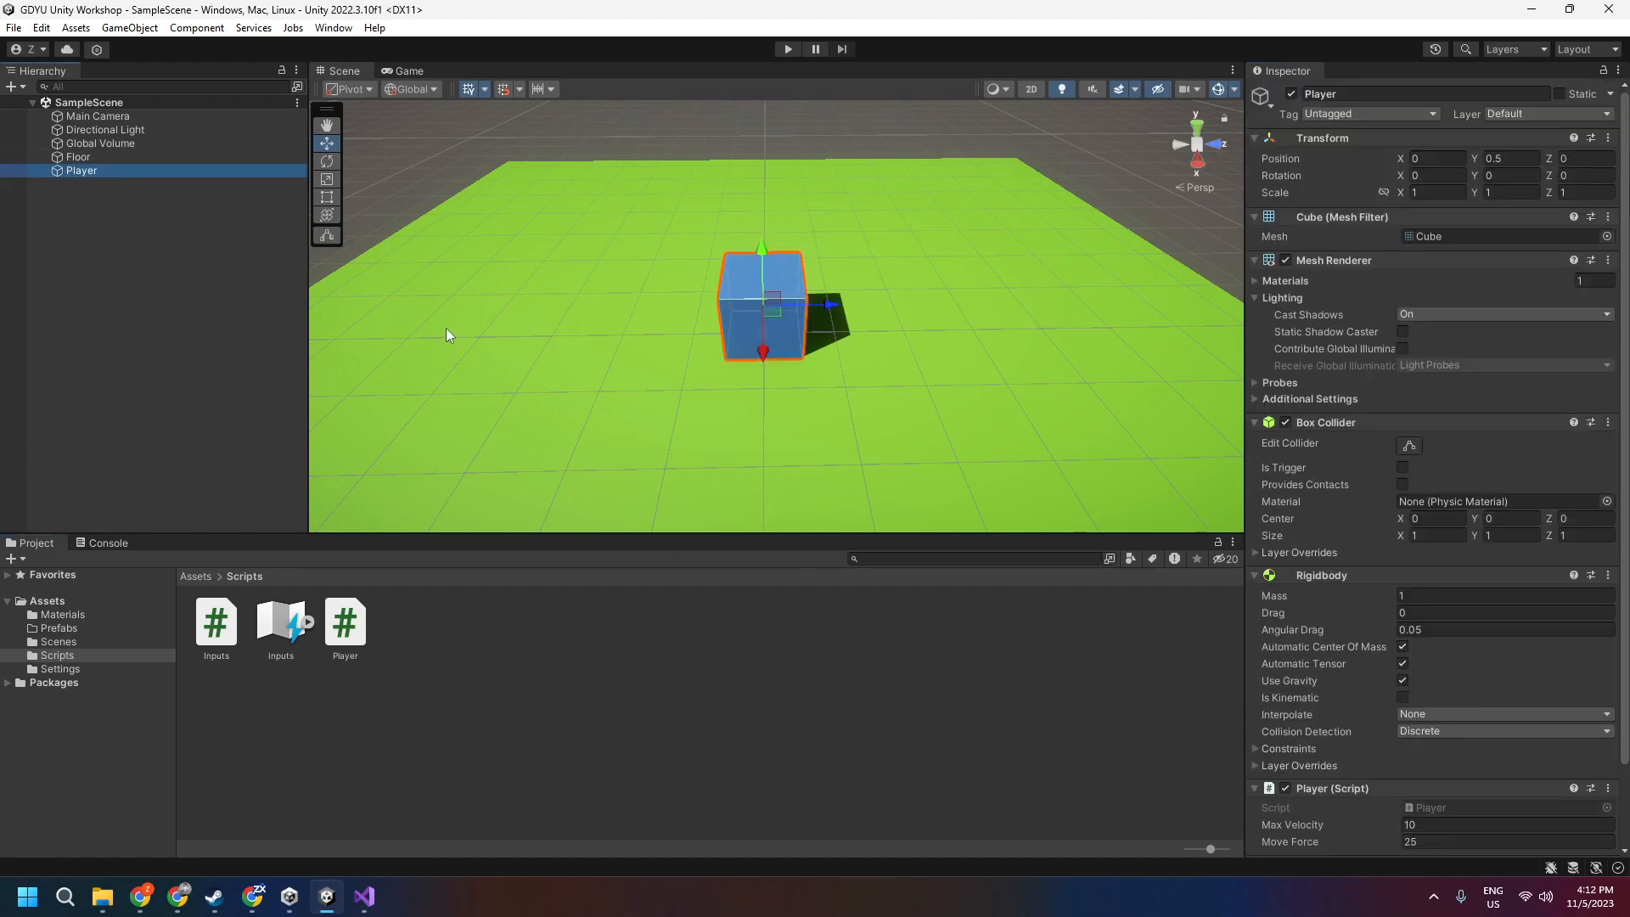
{"action": "left_click", "coordinate": [779, 51]}
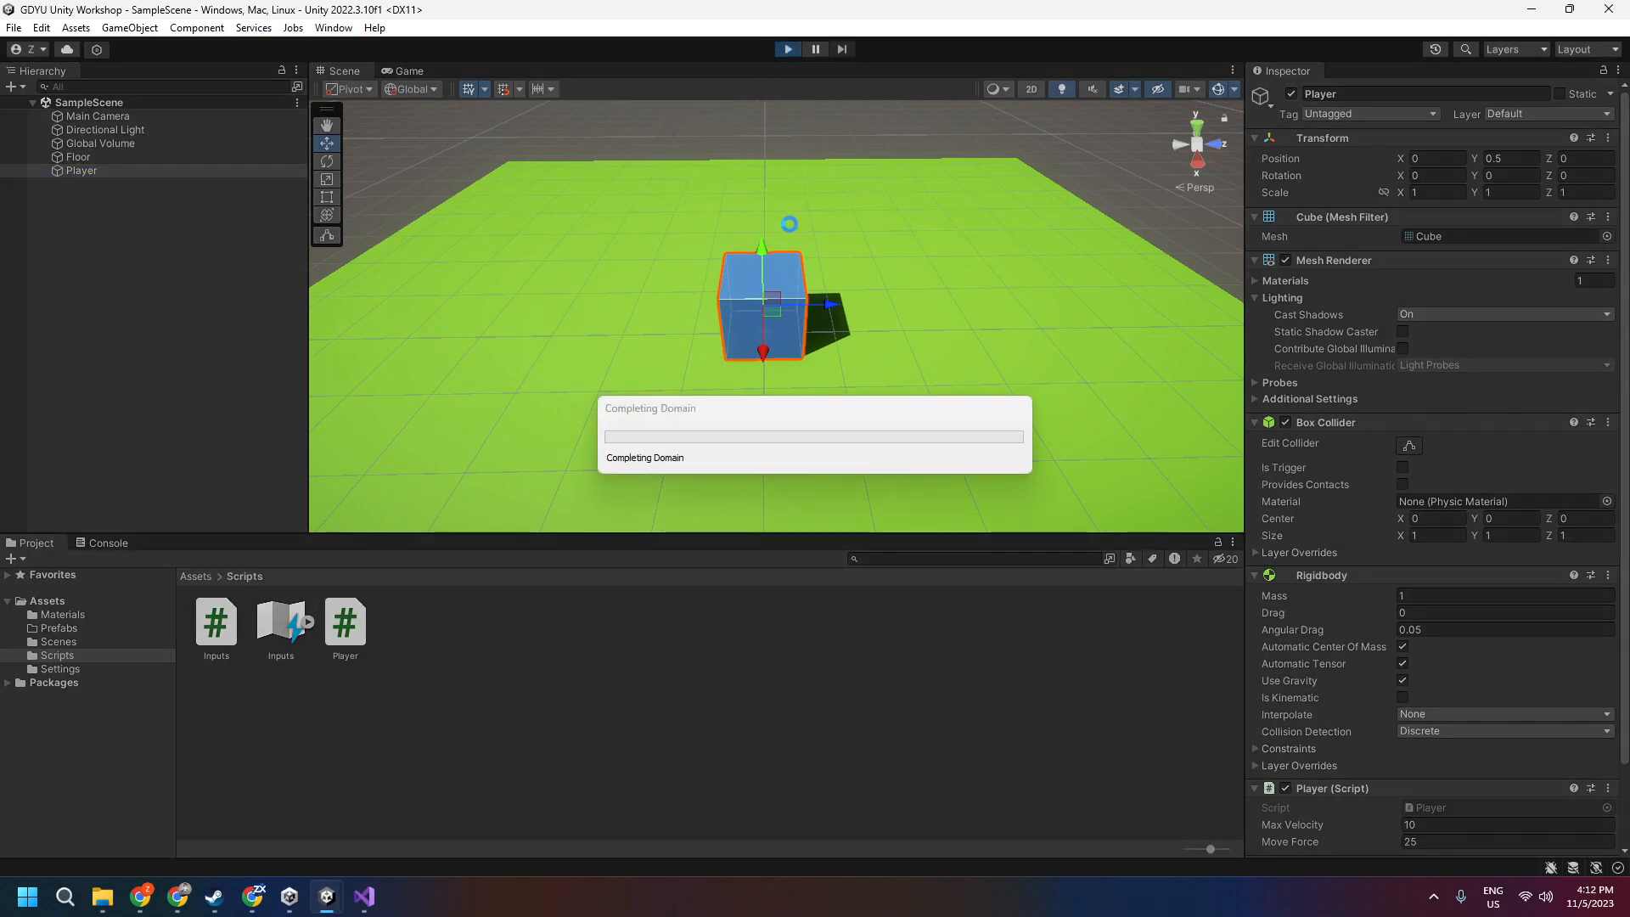
{"action": "key", "text": "d"}
{"action": "key", "text": "a"}
{"action": "key", "text": "d"}
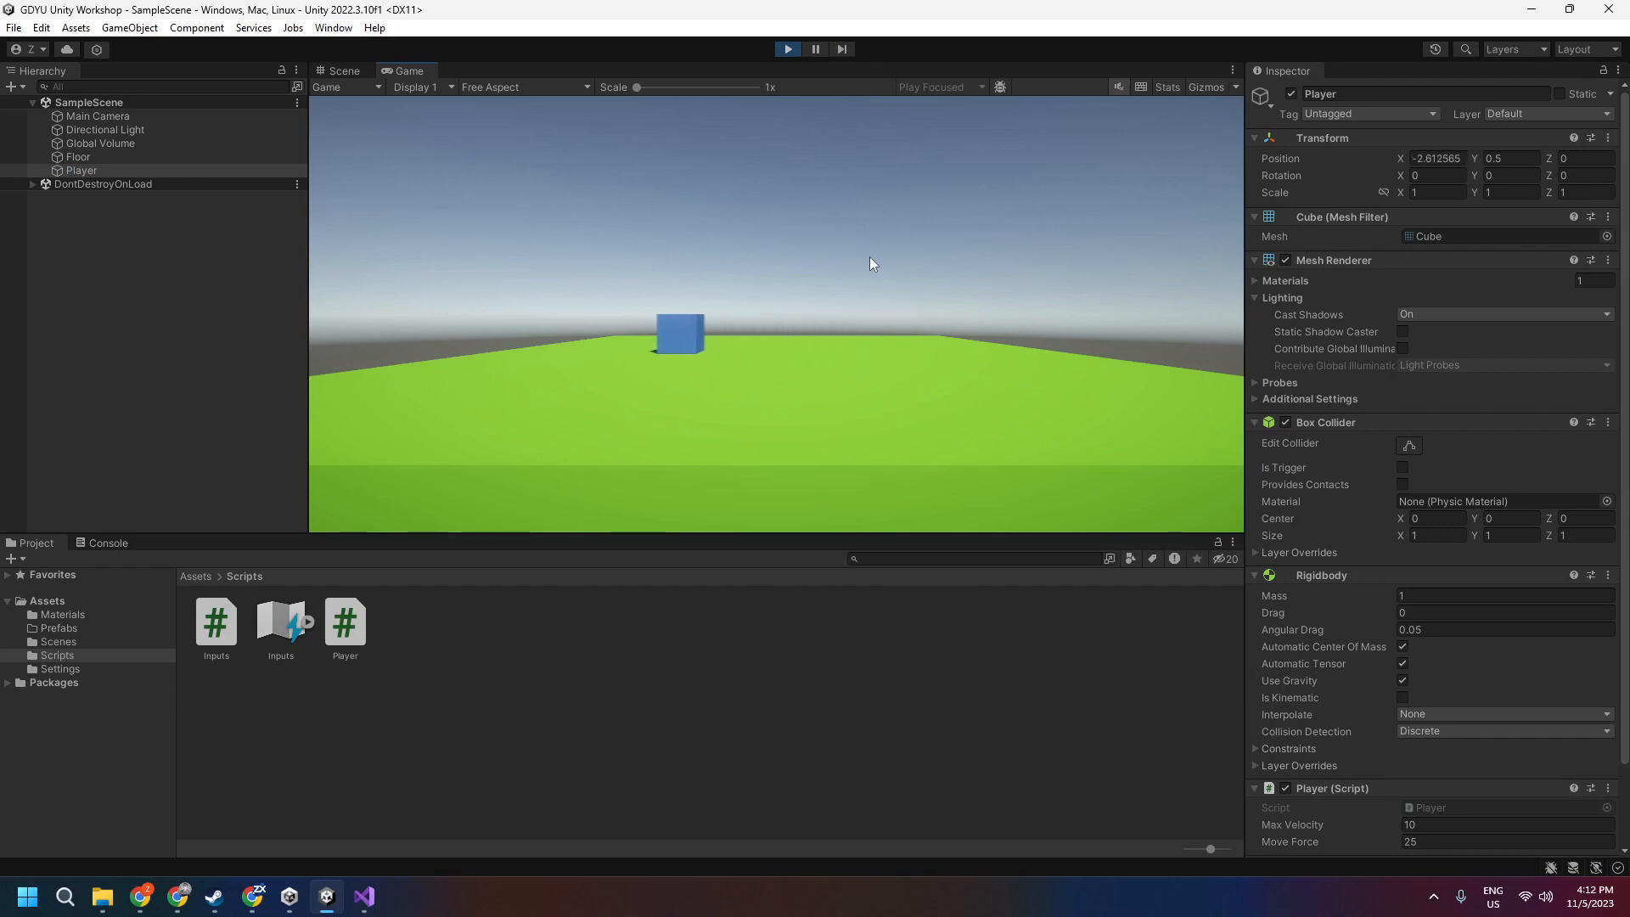
{"action": "key", "text": "s"}
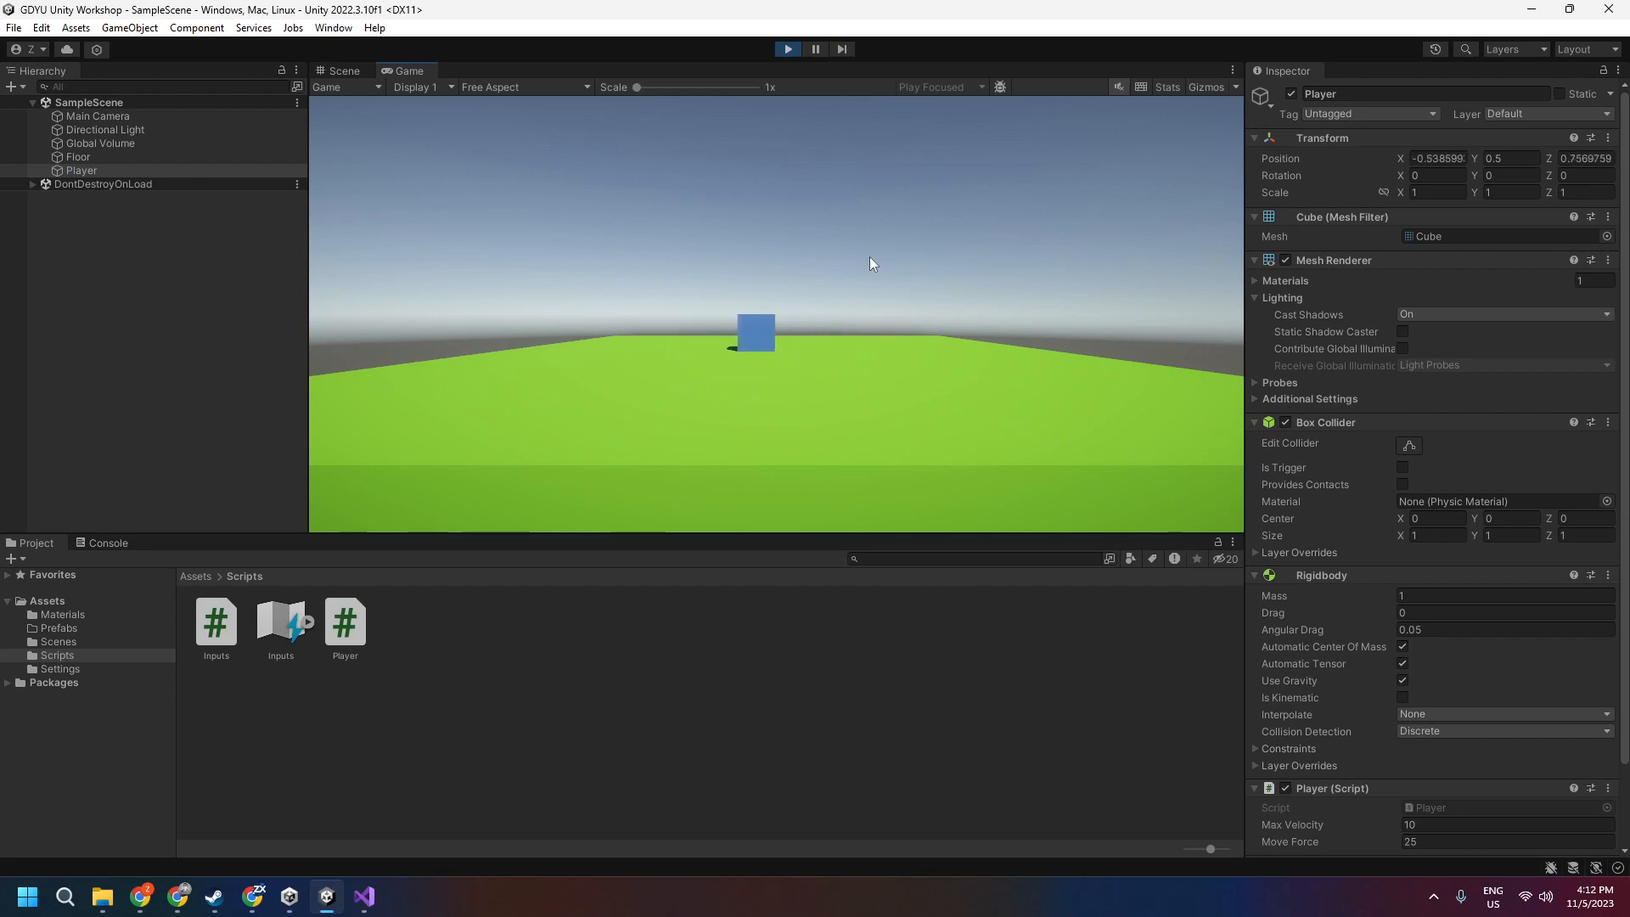
{"action": "key", "text": "d"}
{"action": "key", "text": "a"}
{"action": "key", "text": "d"}
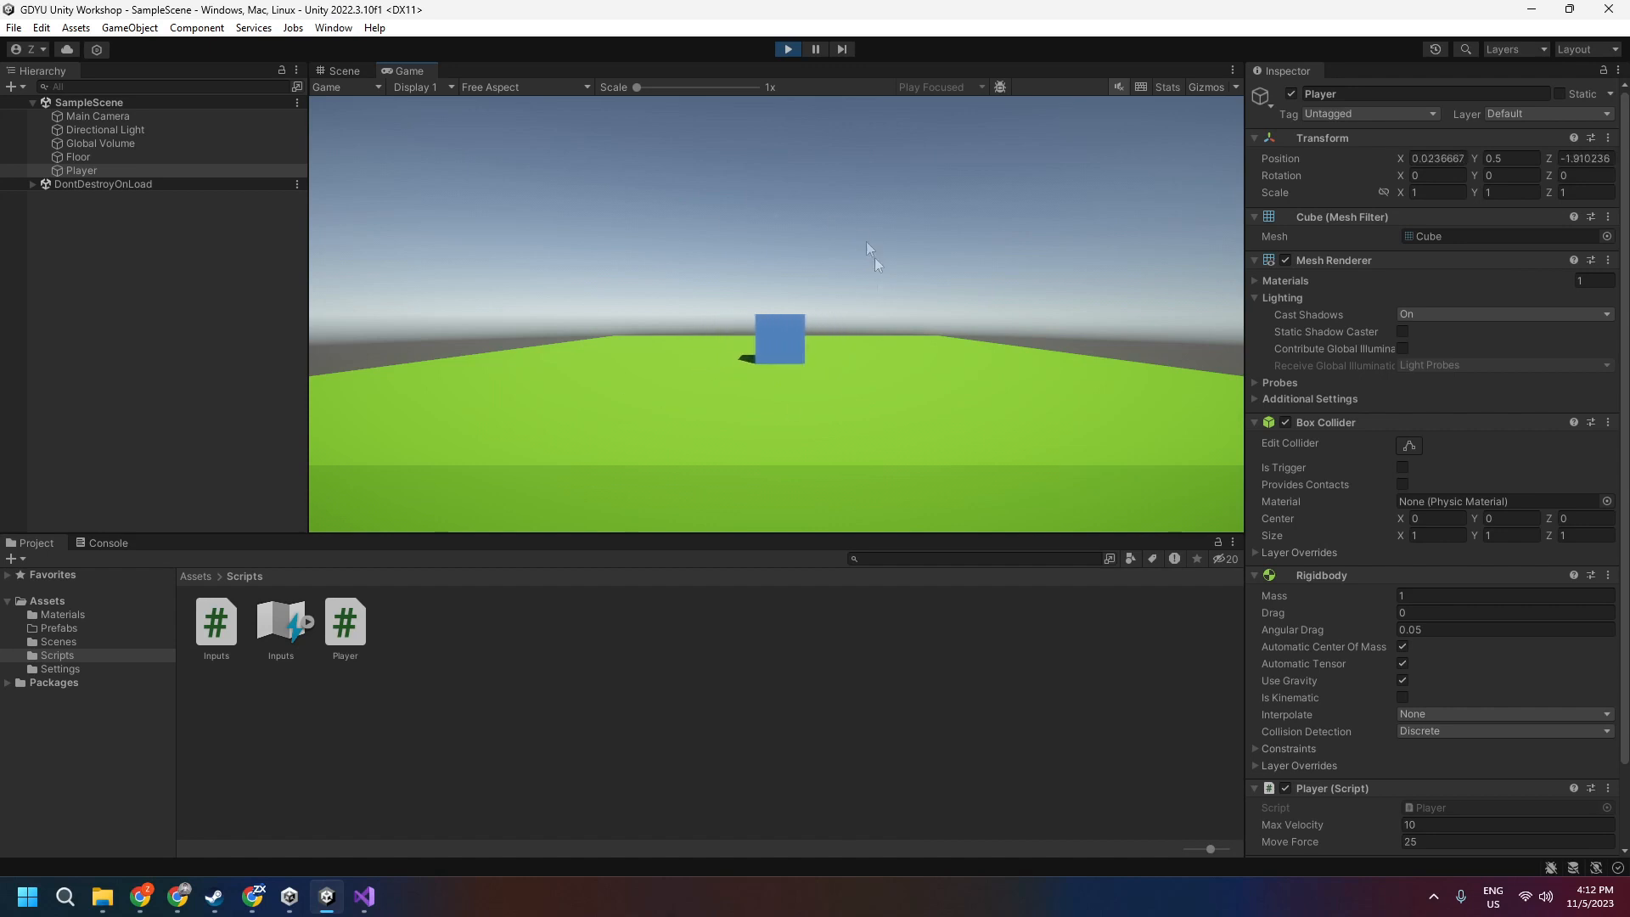
{"action": "key", "text": "a"}
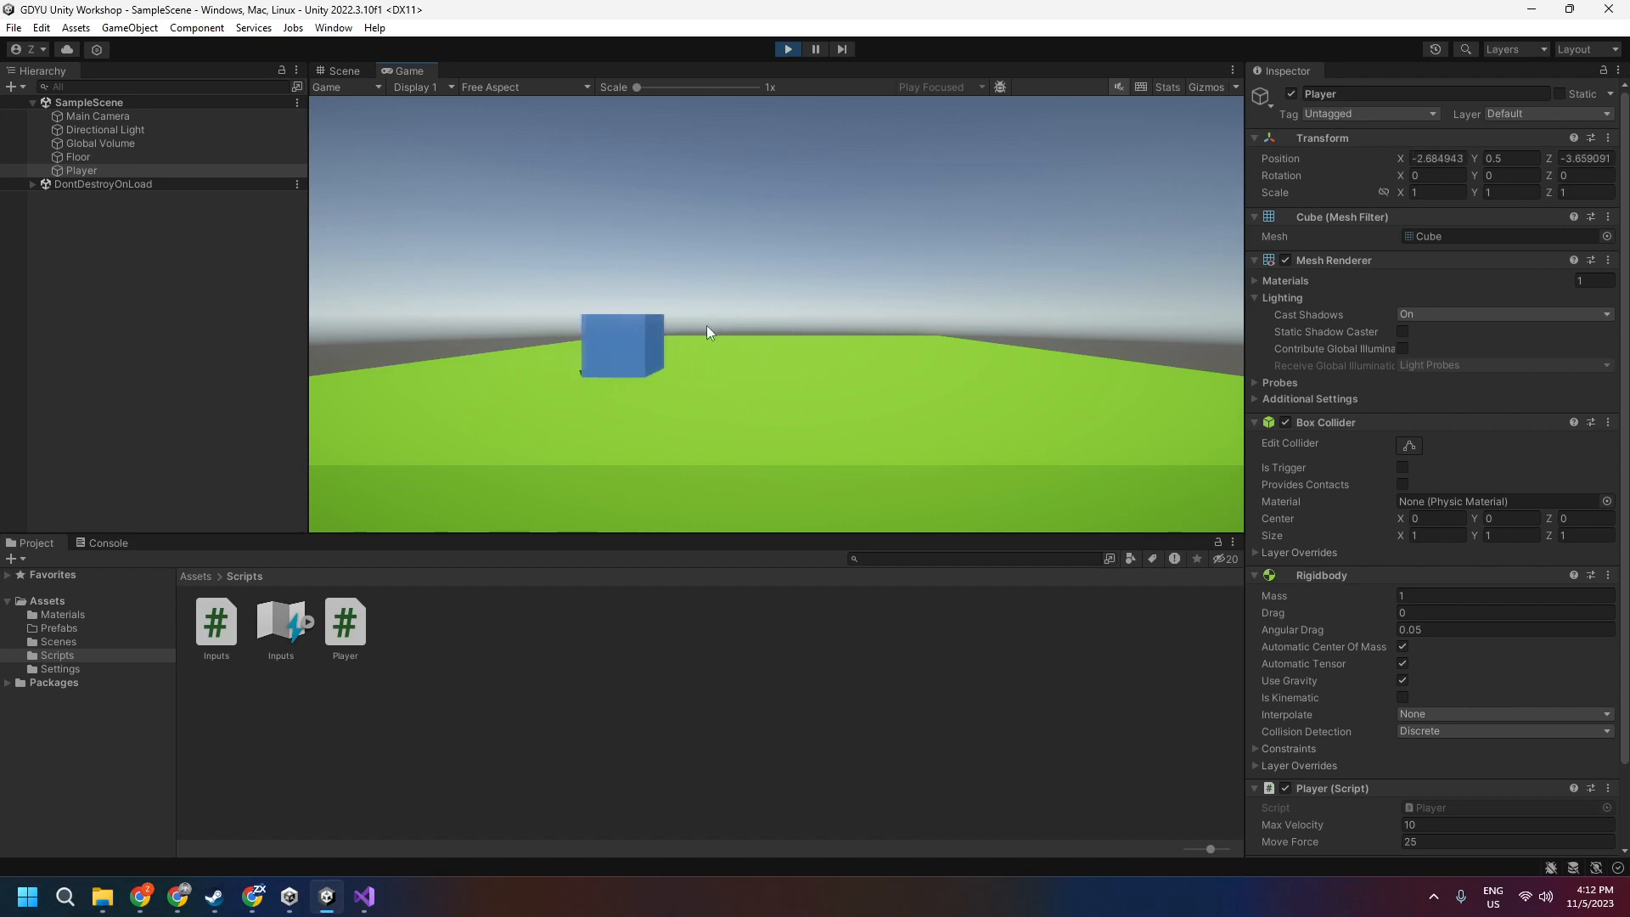
{"action": "key", "text": "d"}
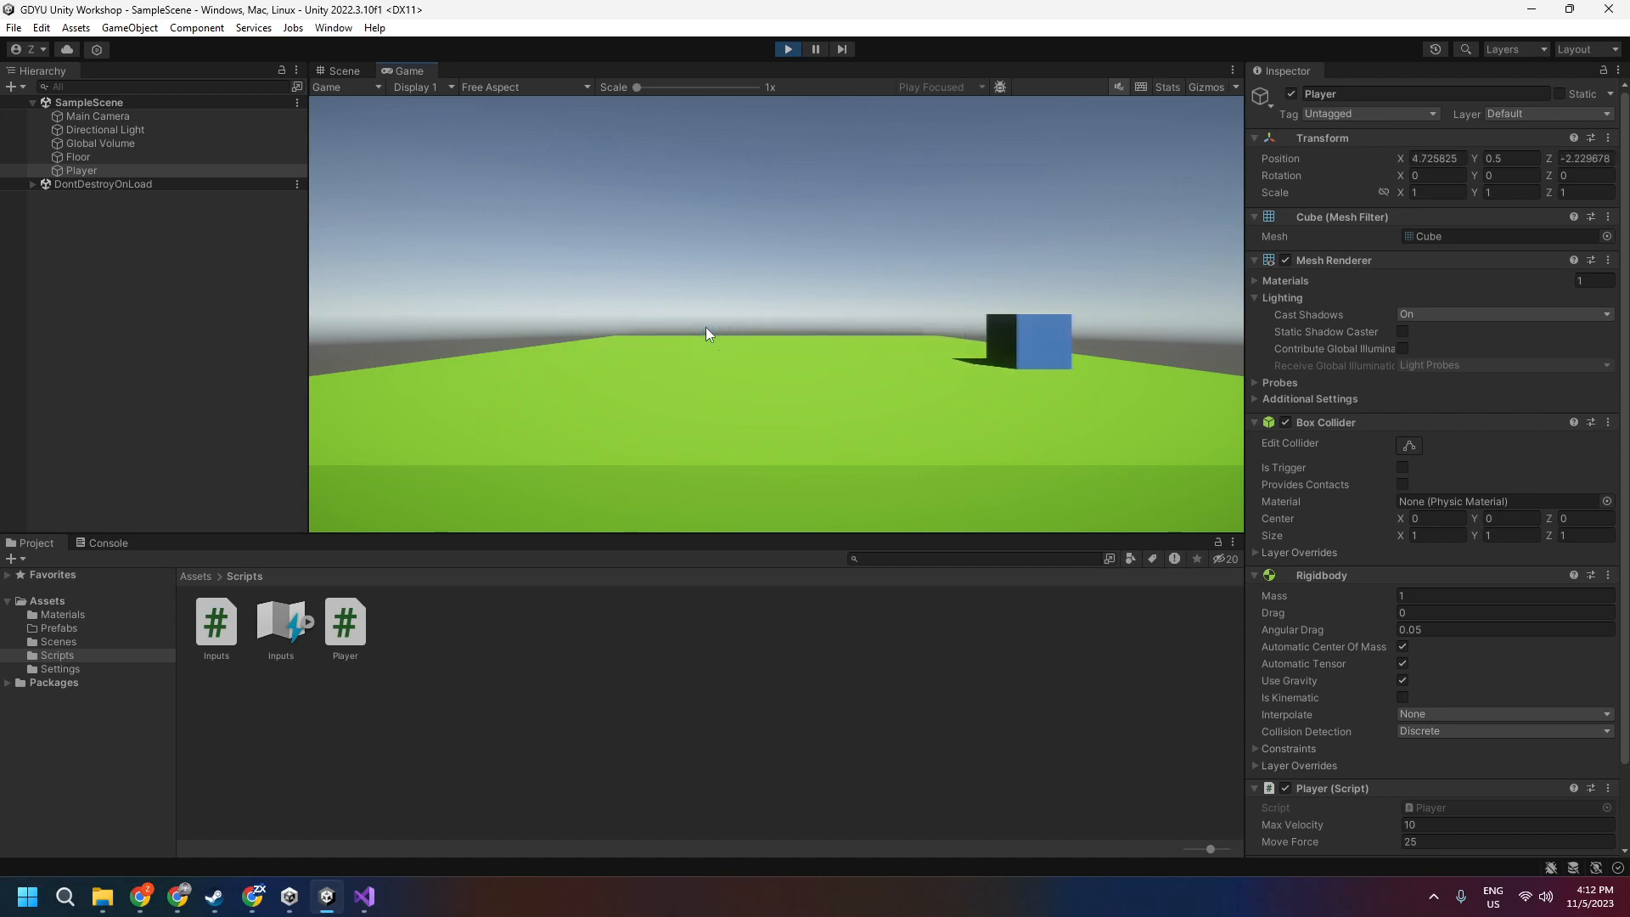
{"action": "key", "text": "a"}
{"action": "left_click", "coordinate": [787, 48]}
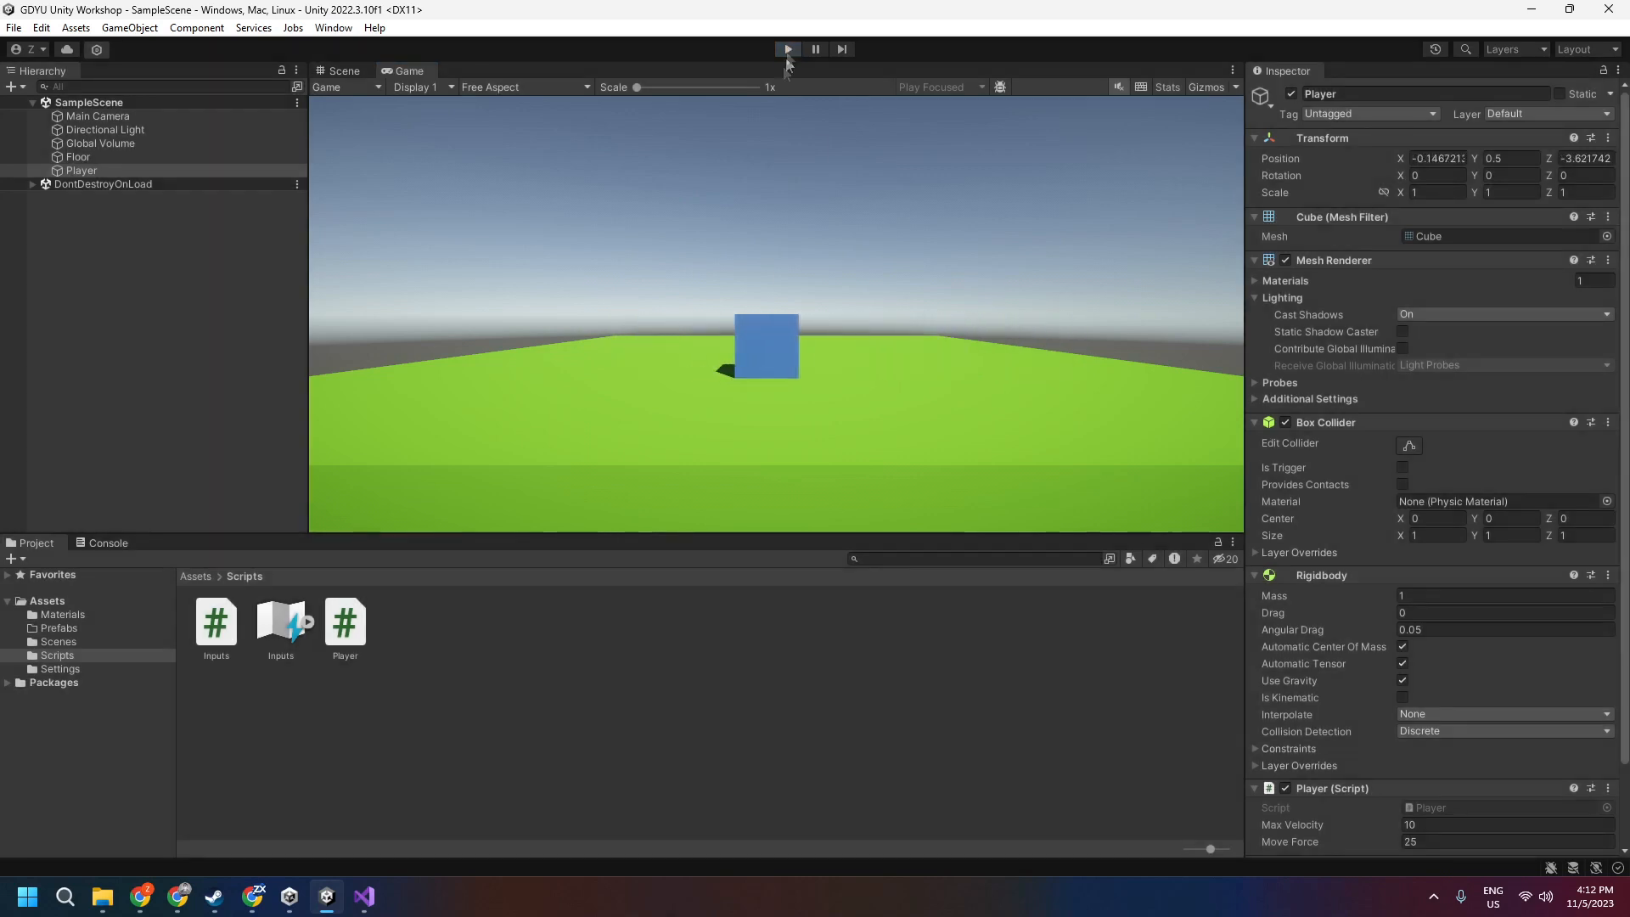
Make the Main Camera a child of the Player object
{"action": "left_click", "coordinate": [109, 209]}
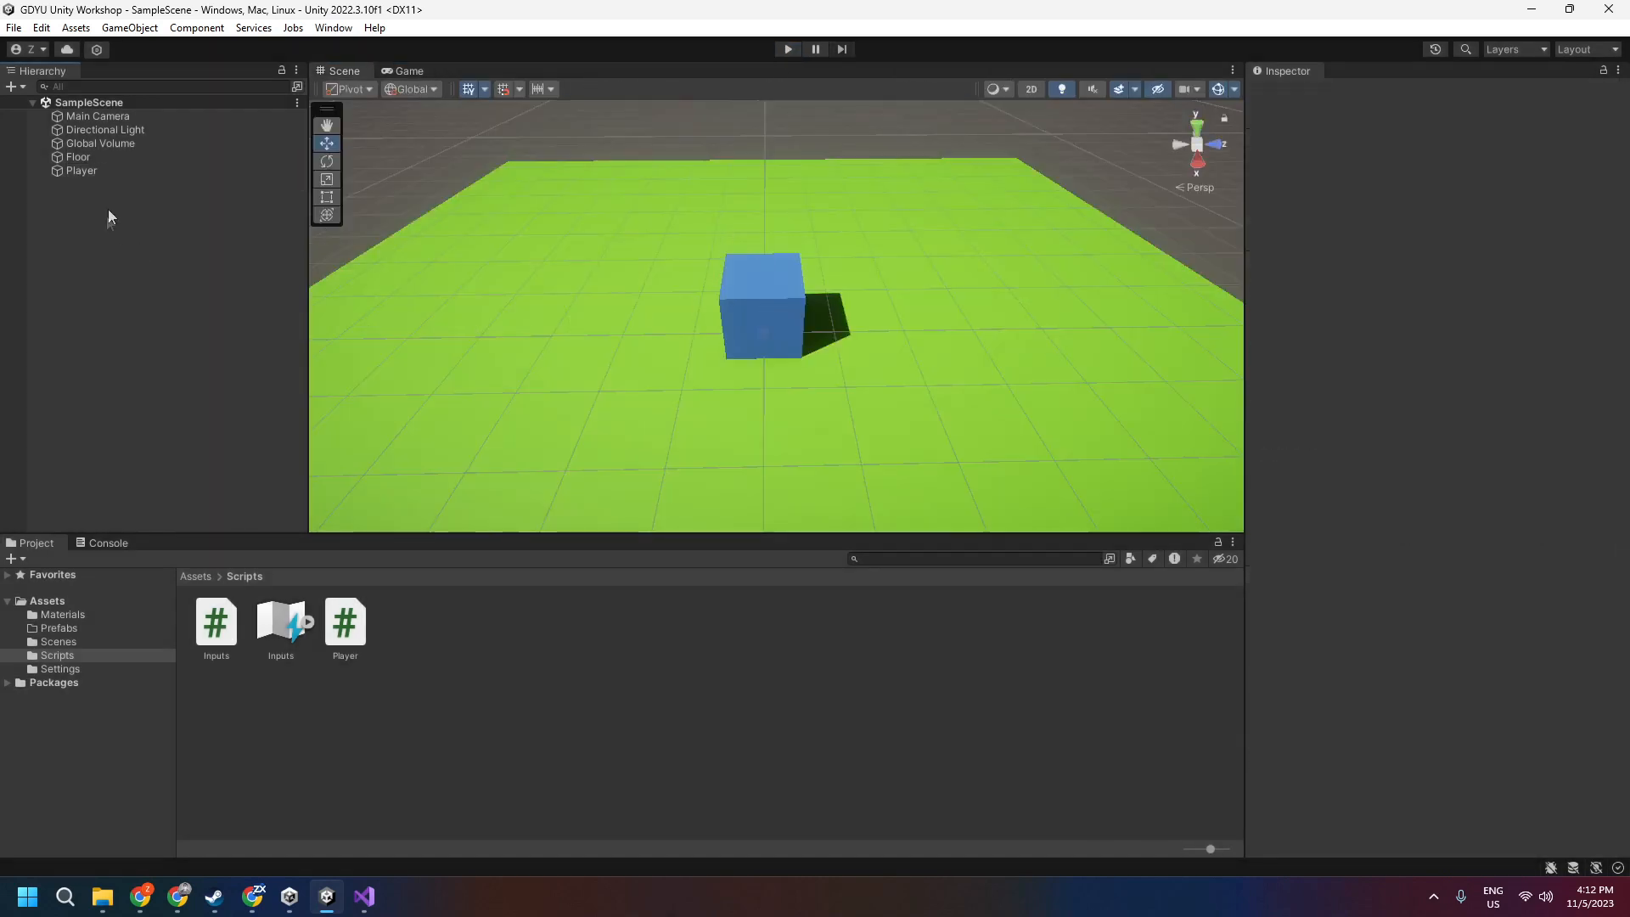
{"action": "left_click", "coordinate": [95, 117]}
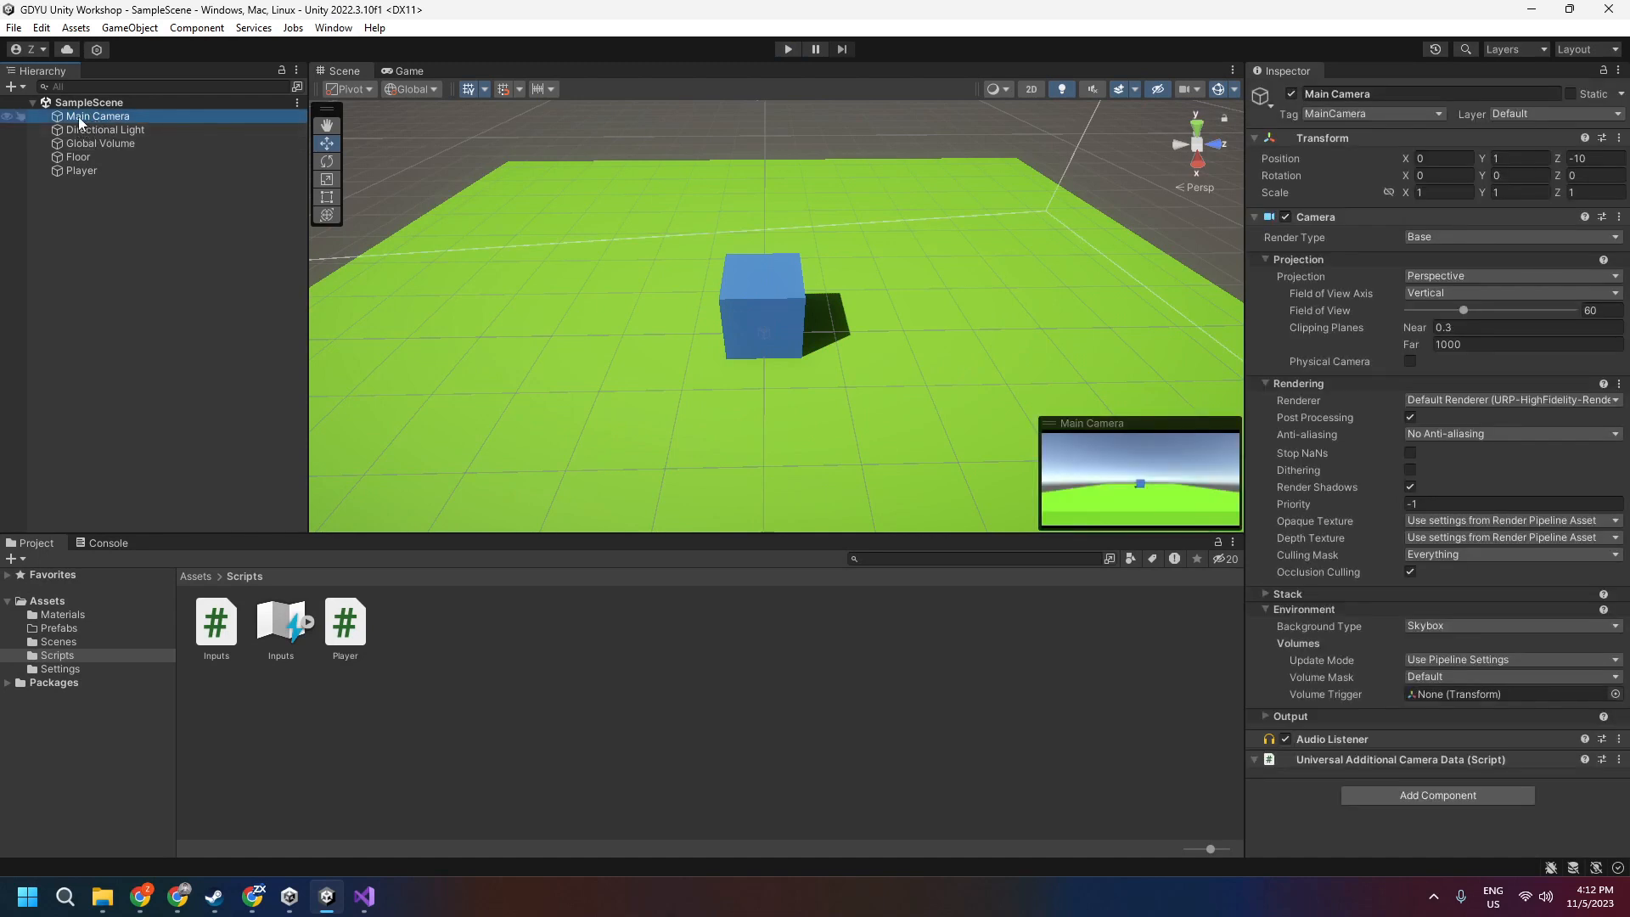
{"action": "left_click_drag", "start_coordinate": [133, 177], "coordinate": [72, 175]}
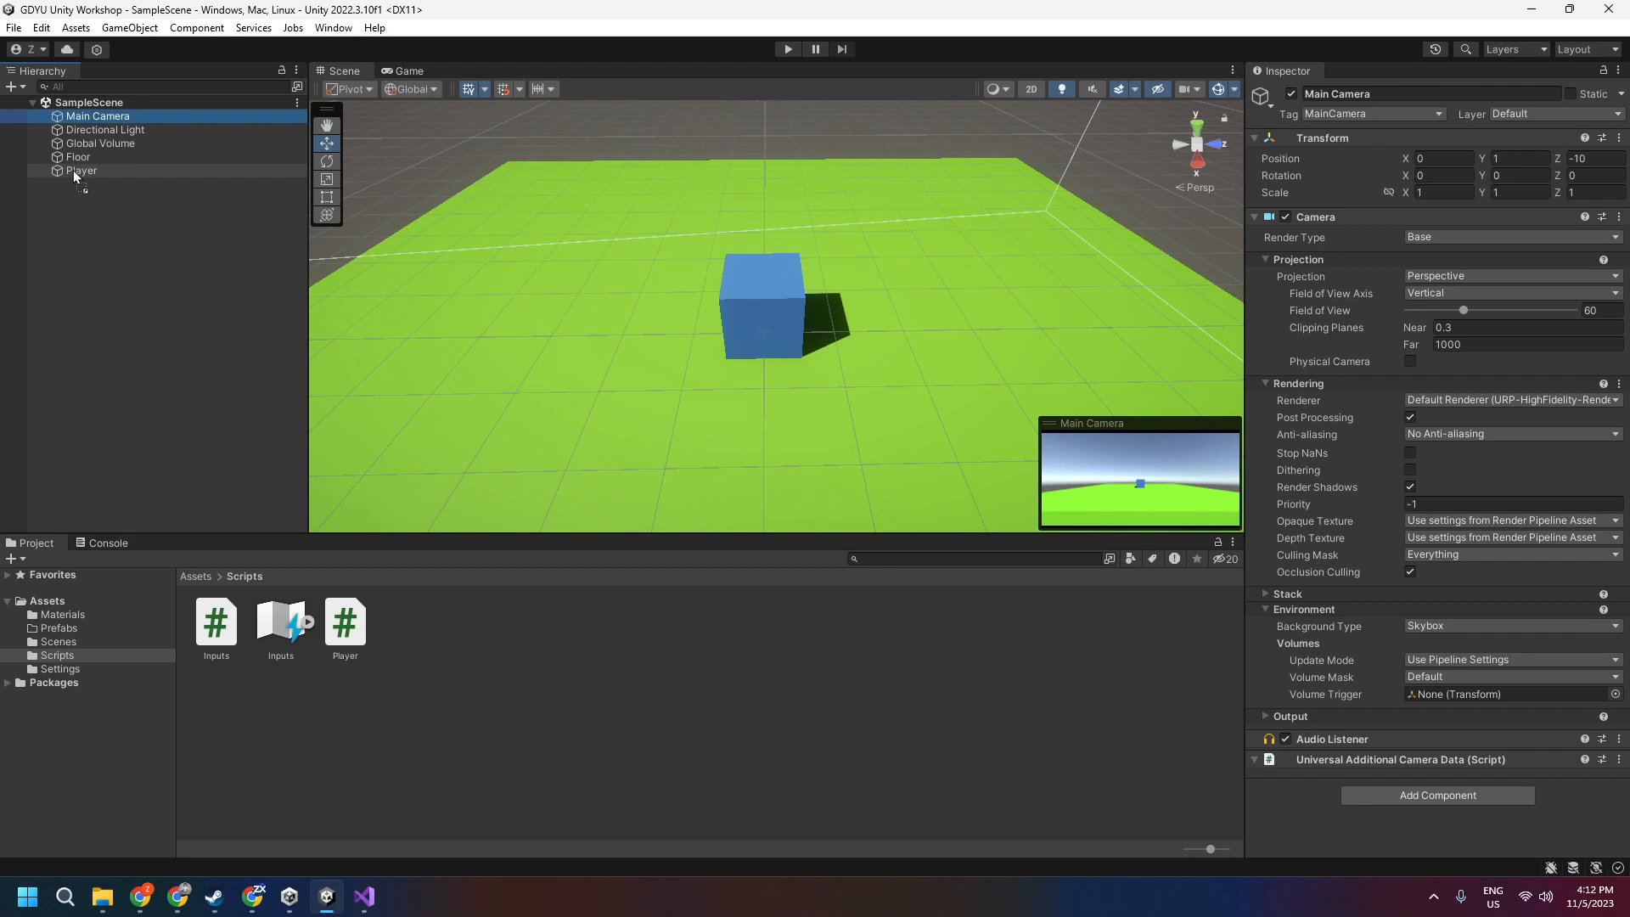
{"action": "left_click_drag", "start_coordinate": [73, 170], "coordinate": [73, 170]}
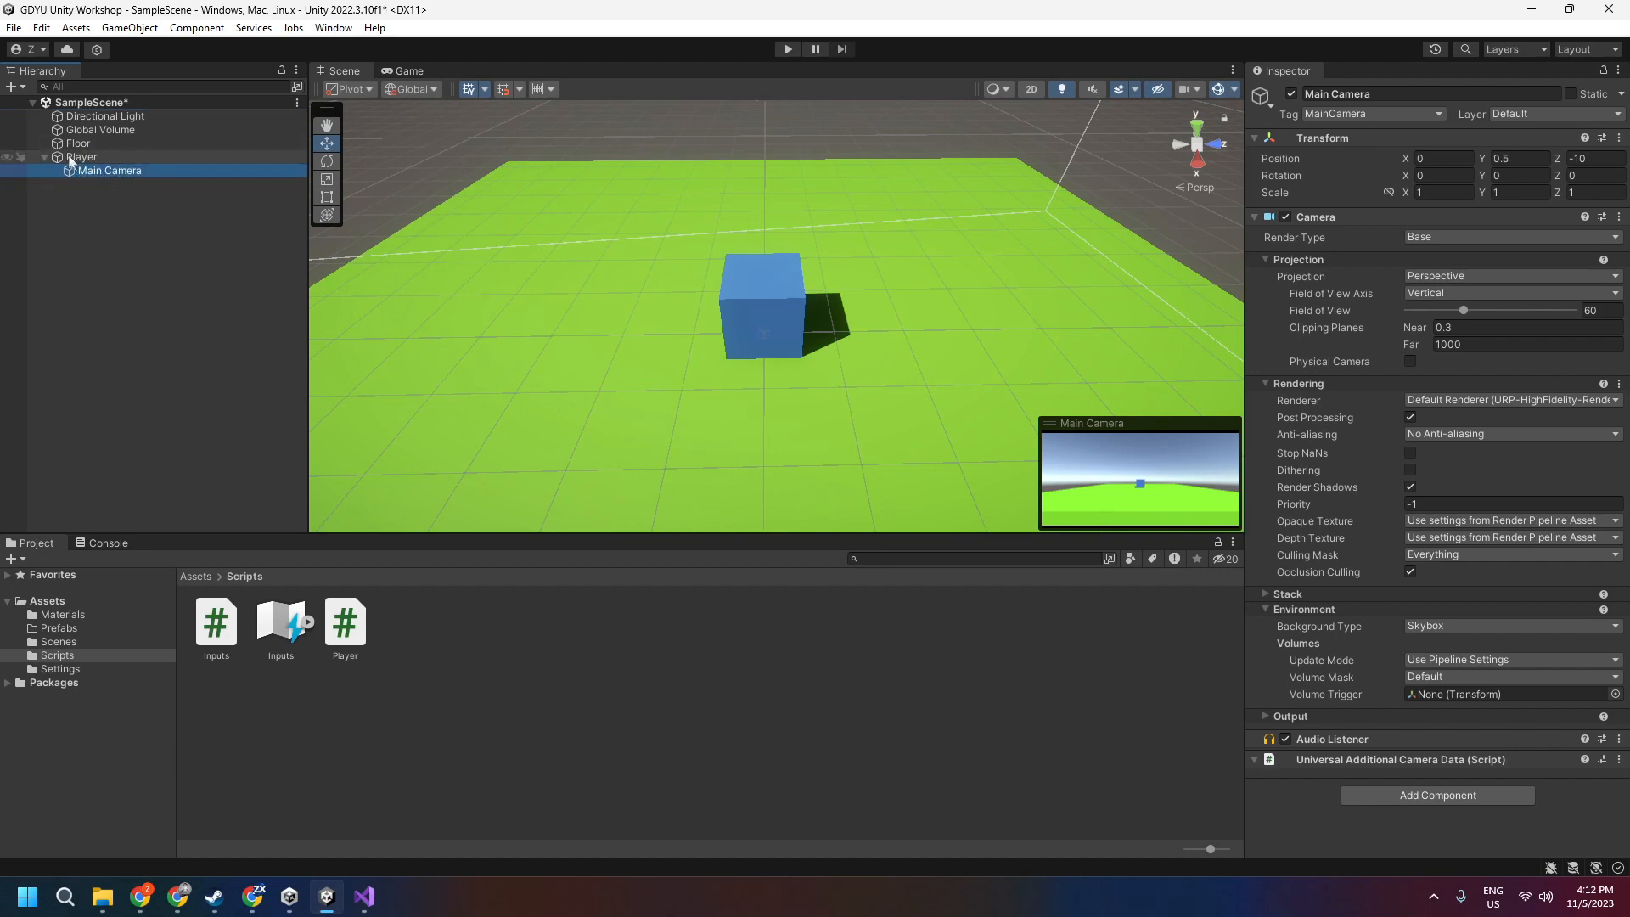
Try moving the Player cube in the scene to check that its child camera follows, and undo the move
{"action": "left_click", "coordinate": [77, 156]}
{"action": "scroll", "coordinate": [507, 316], "scroll_direction": "down", "scroll_amount": 5}
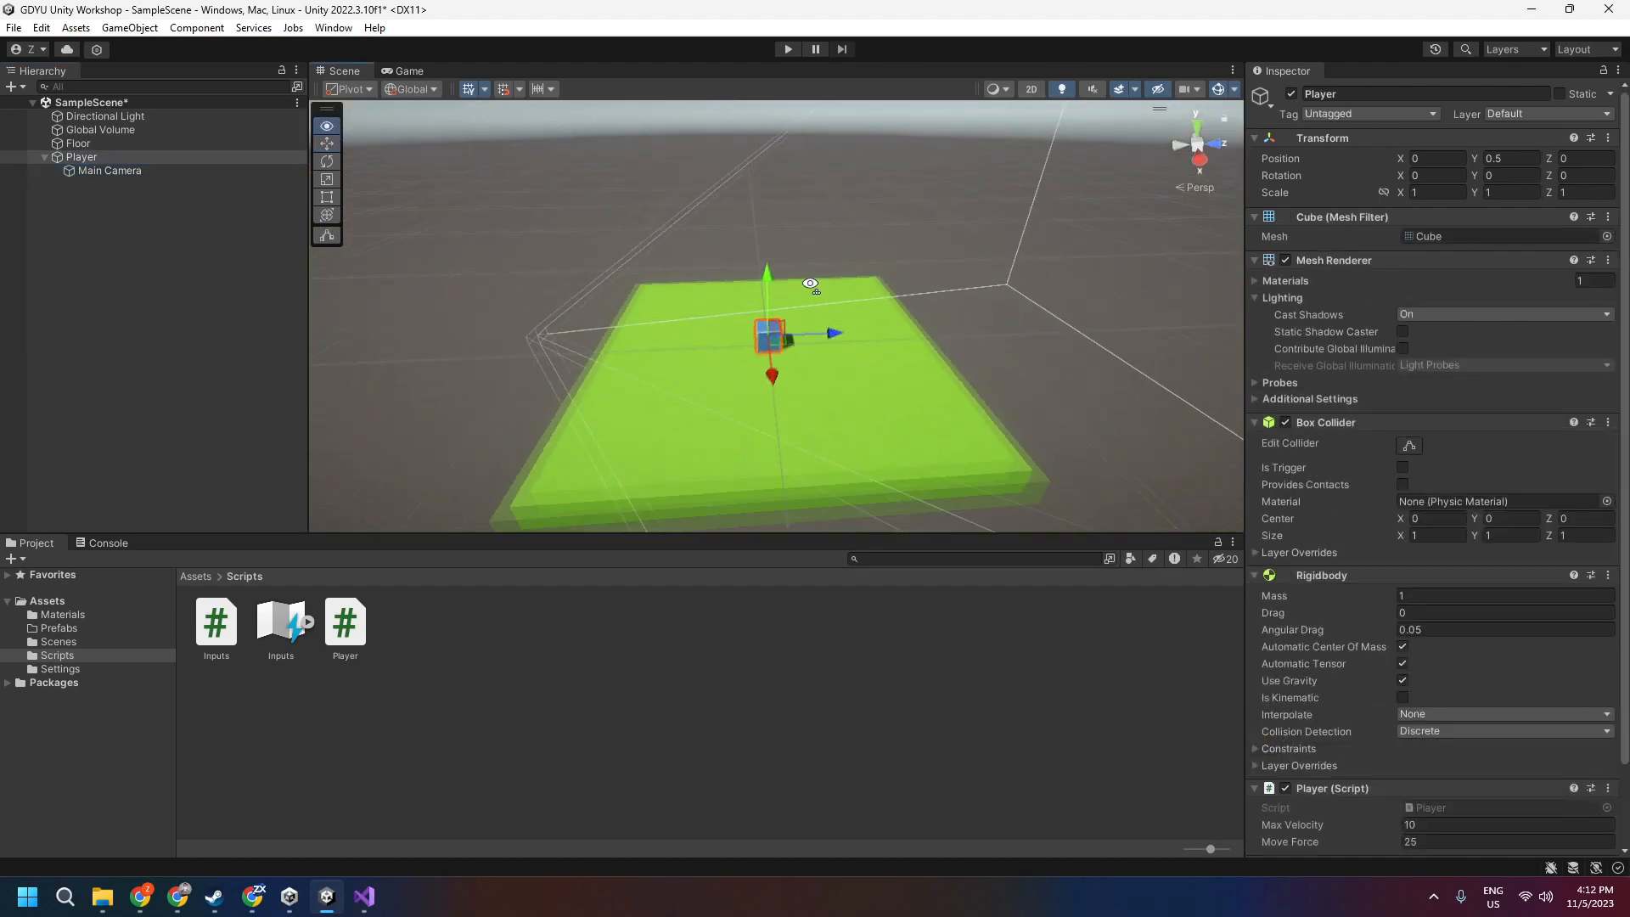
{"action": "left_click_drag", "start_coordinate": [798, 342], "coordinate": [898, 313]}
{"action": "key", "text": "ctrl+z"}
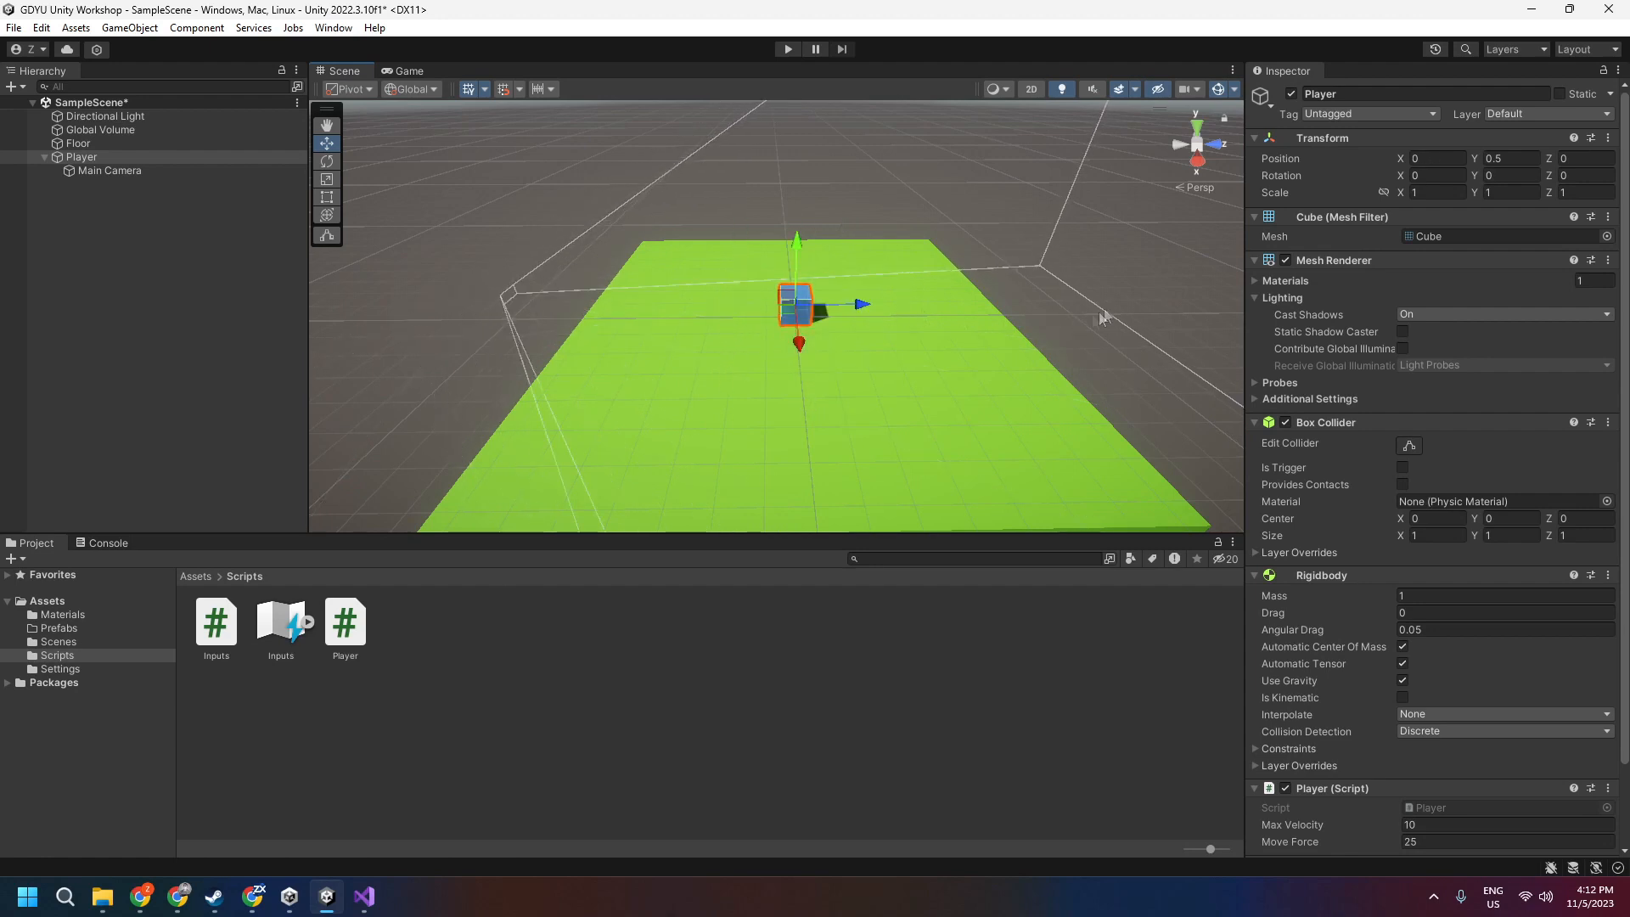
Save the scene and set the Main Camera's position to Y 5 and Z -2 and its X rotation to 60
{"action": "key", "text": "ctrl+z"}
{"action": "left_click", "coordinate": [787, 307]}
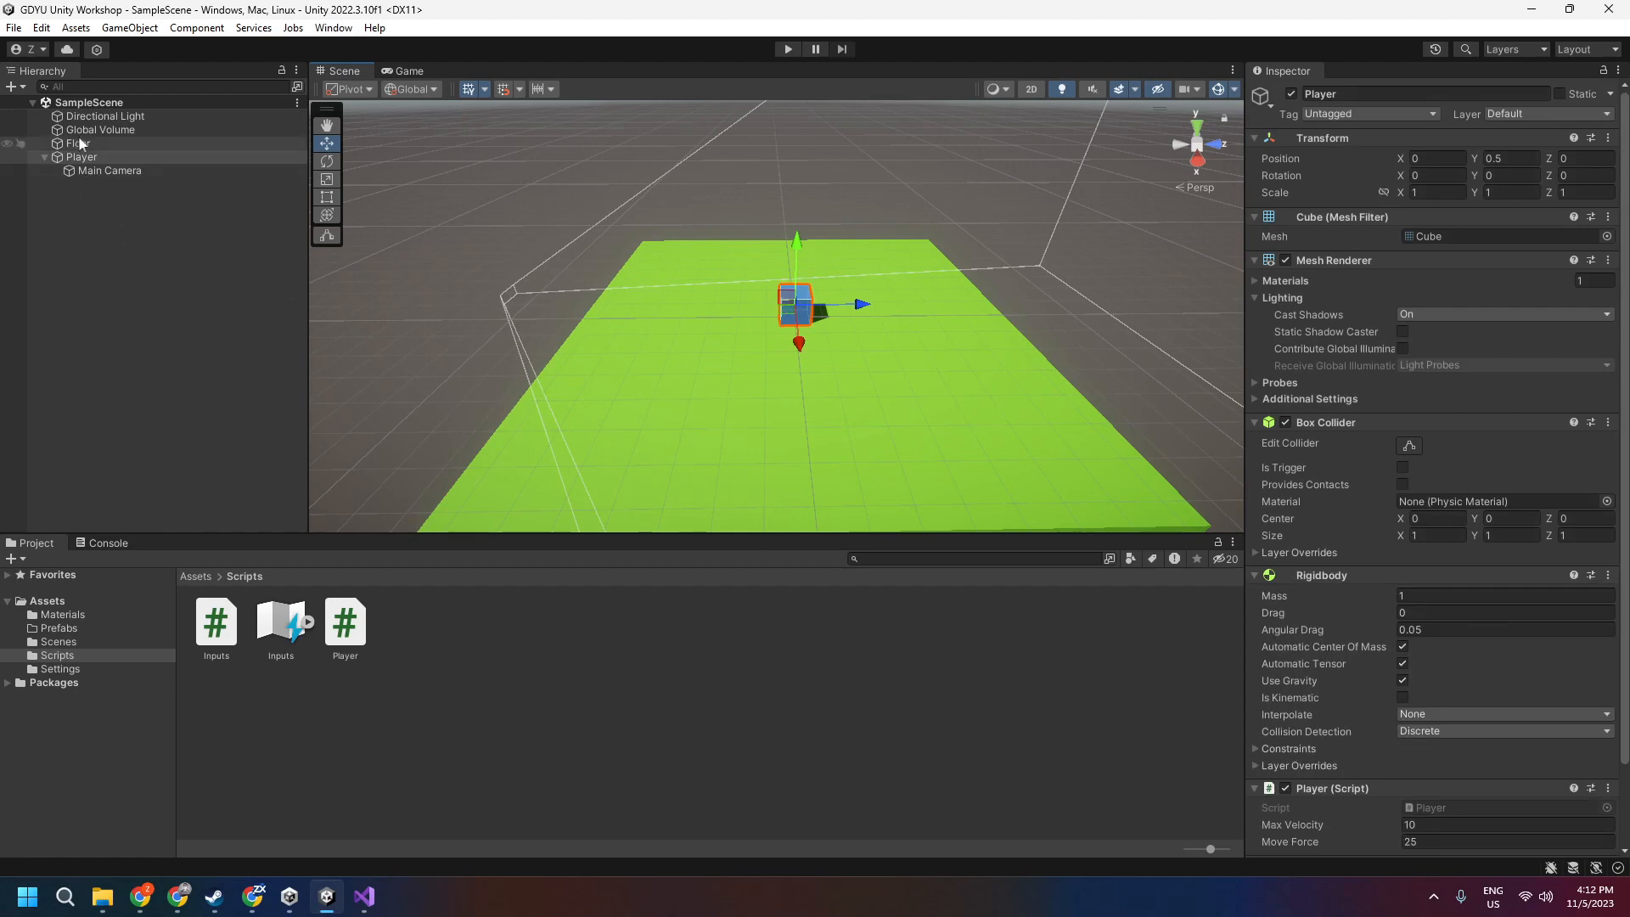
{"action": "left_click", "coordinate": [110, 170]}
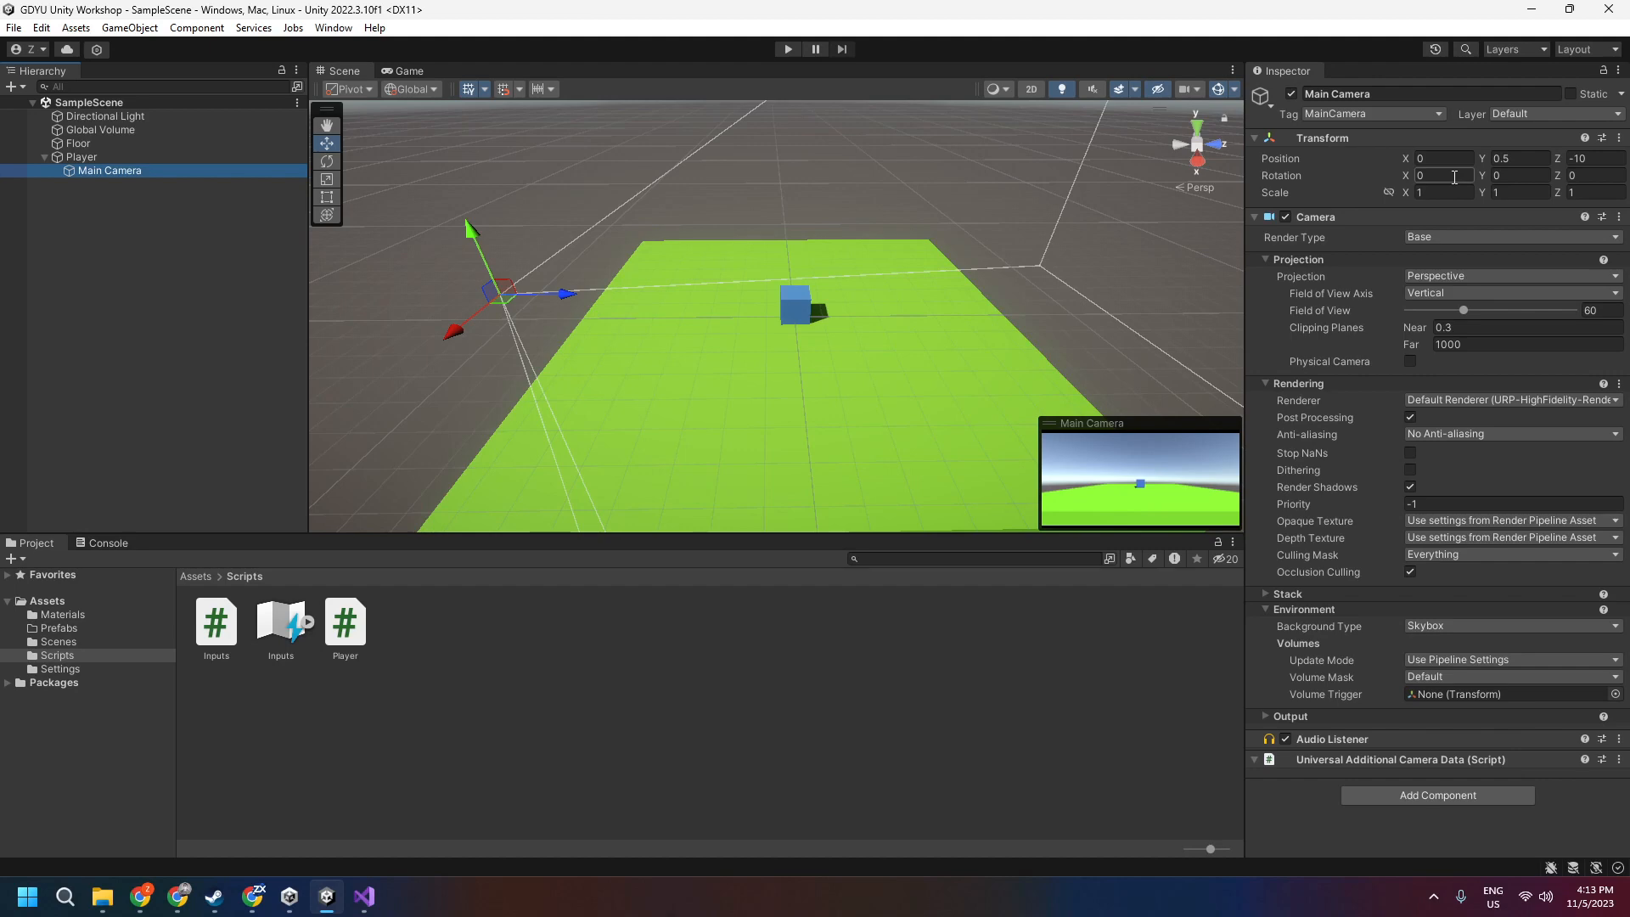
{"action": "left_click_drag", "start_coordinate": [1454, 177], "coordinate": [1383, 180]}
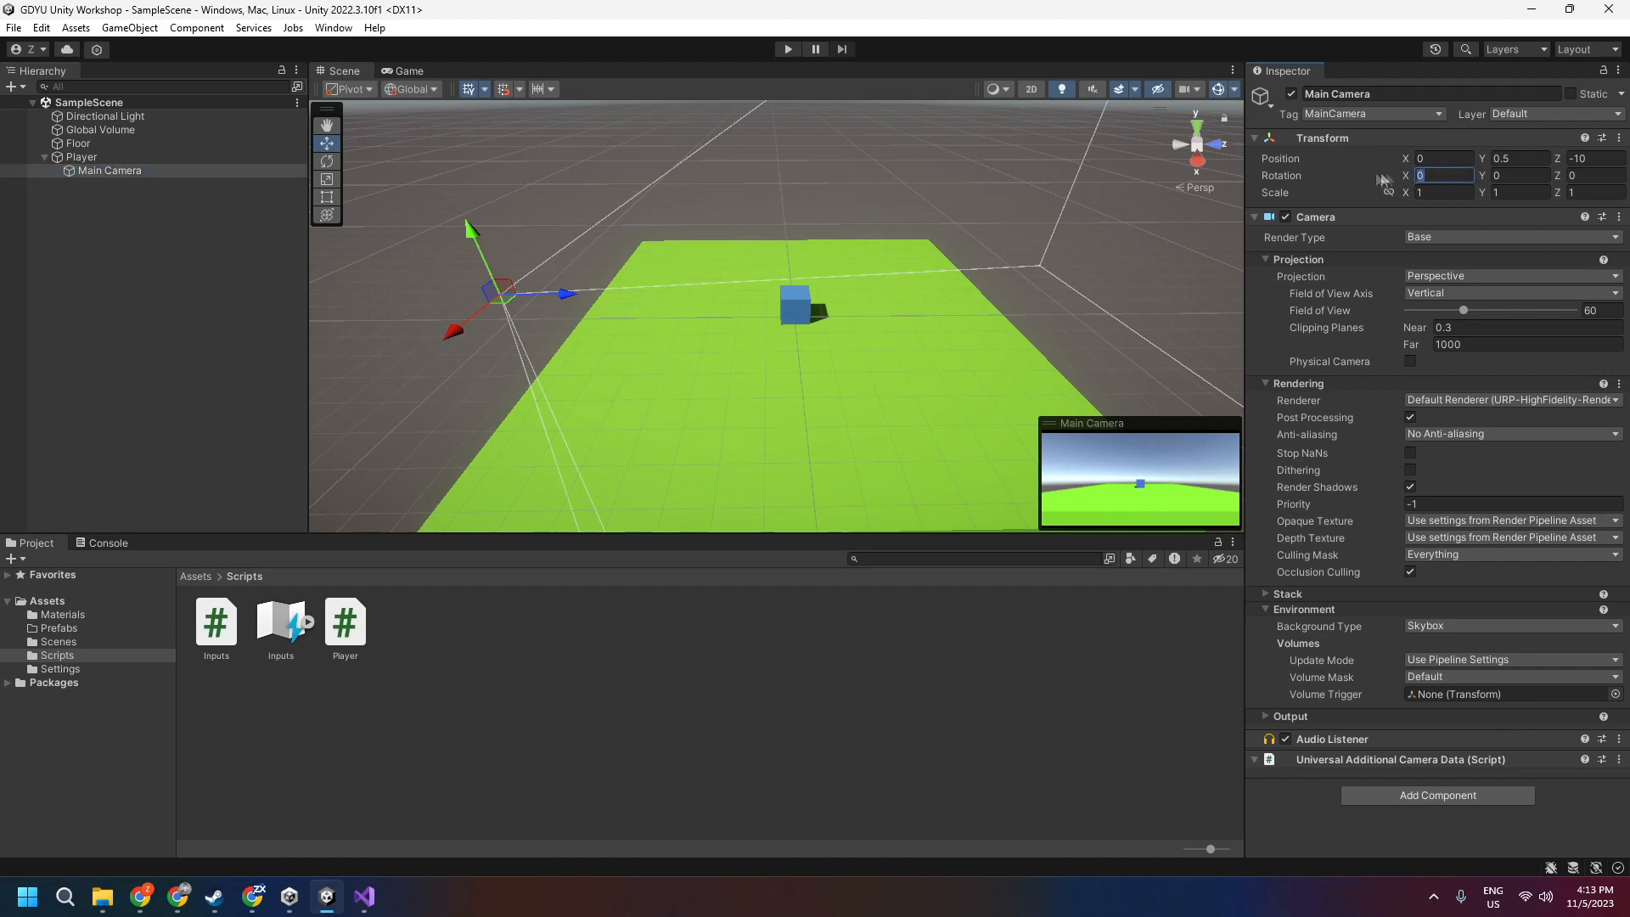
{"action": "left_click_drag", "start_coordinate": [1515, 159], "coordinate": [1456, 159]}
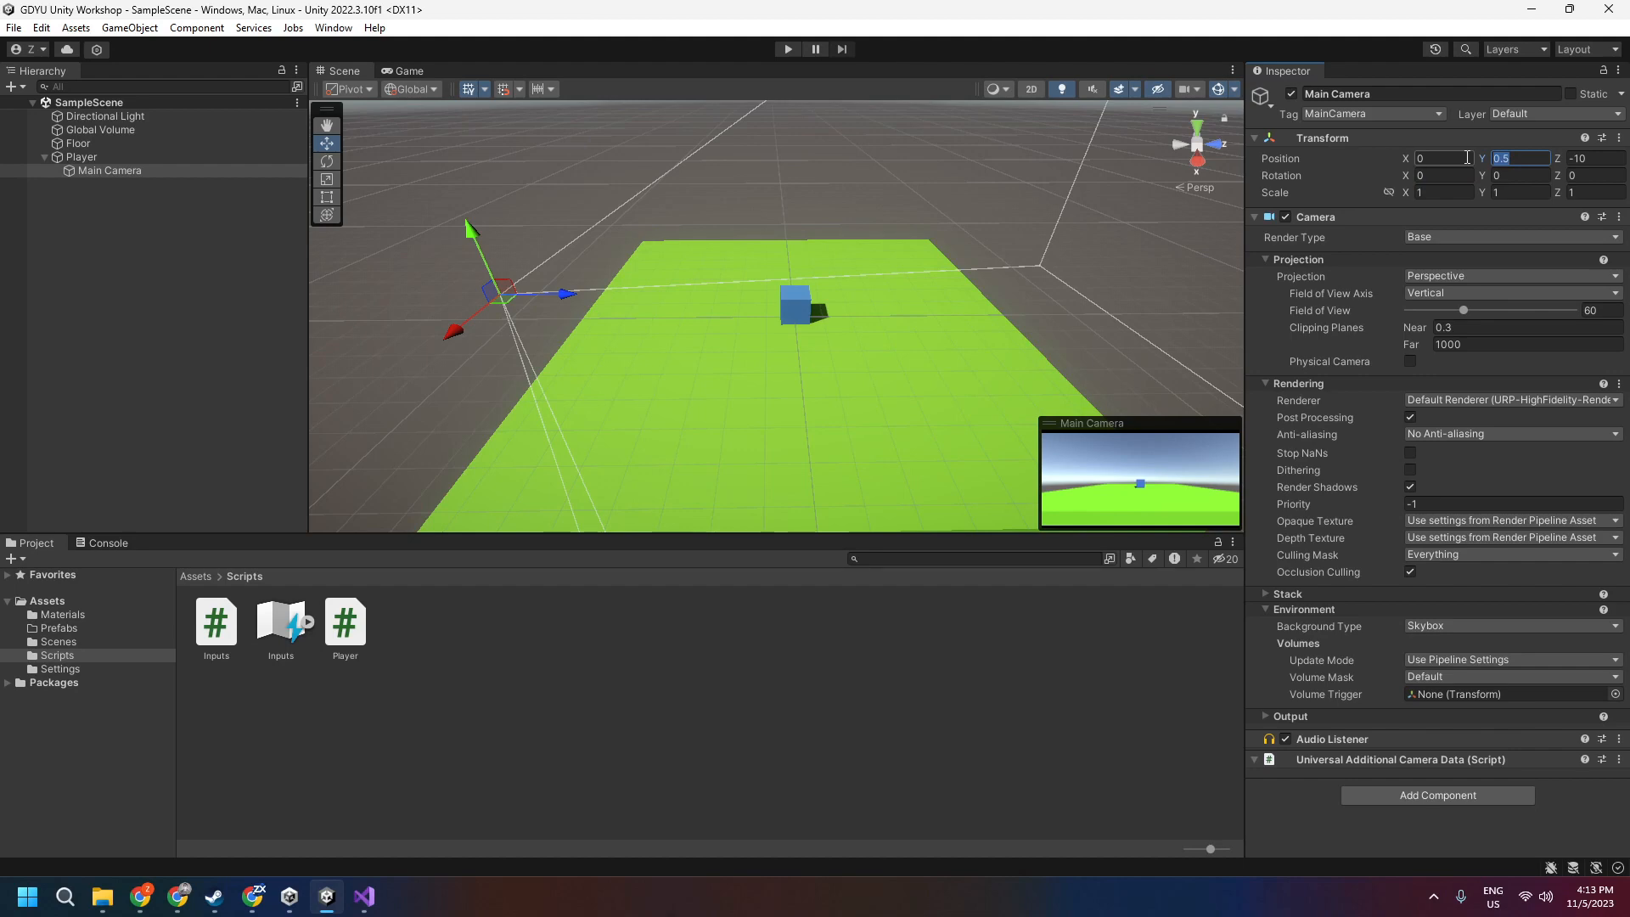
{"action": "type", "text": "5"}
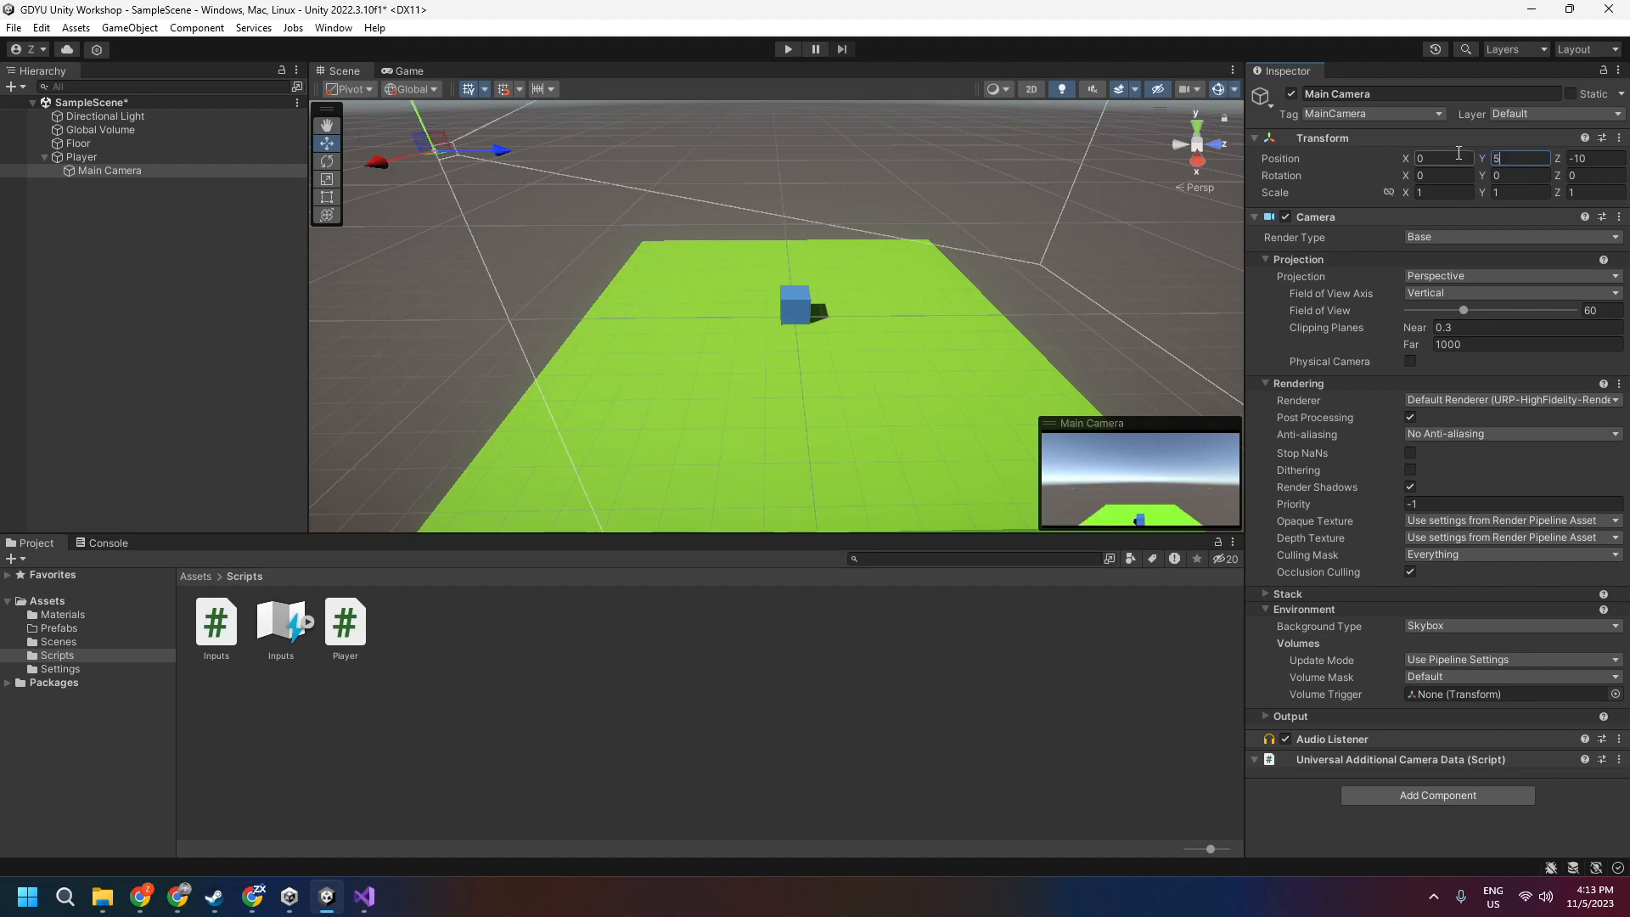
{"action": "left_click", "coordinate": [1596, 158]}
{"action": "type", "text": "-2"}
{"action": "key", "text": "Tab"}
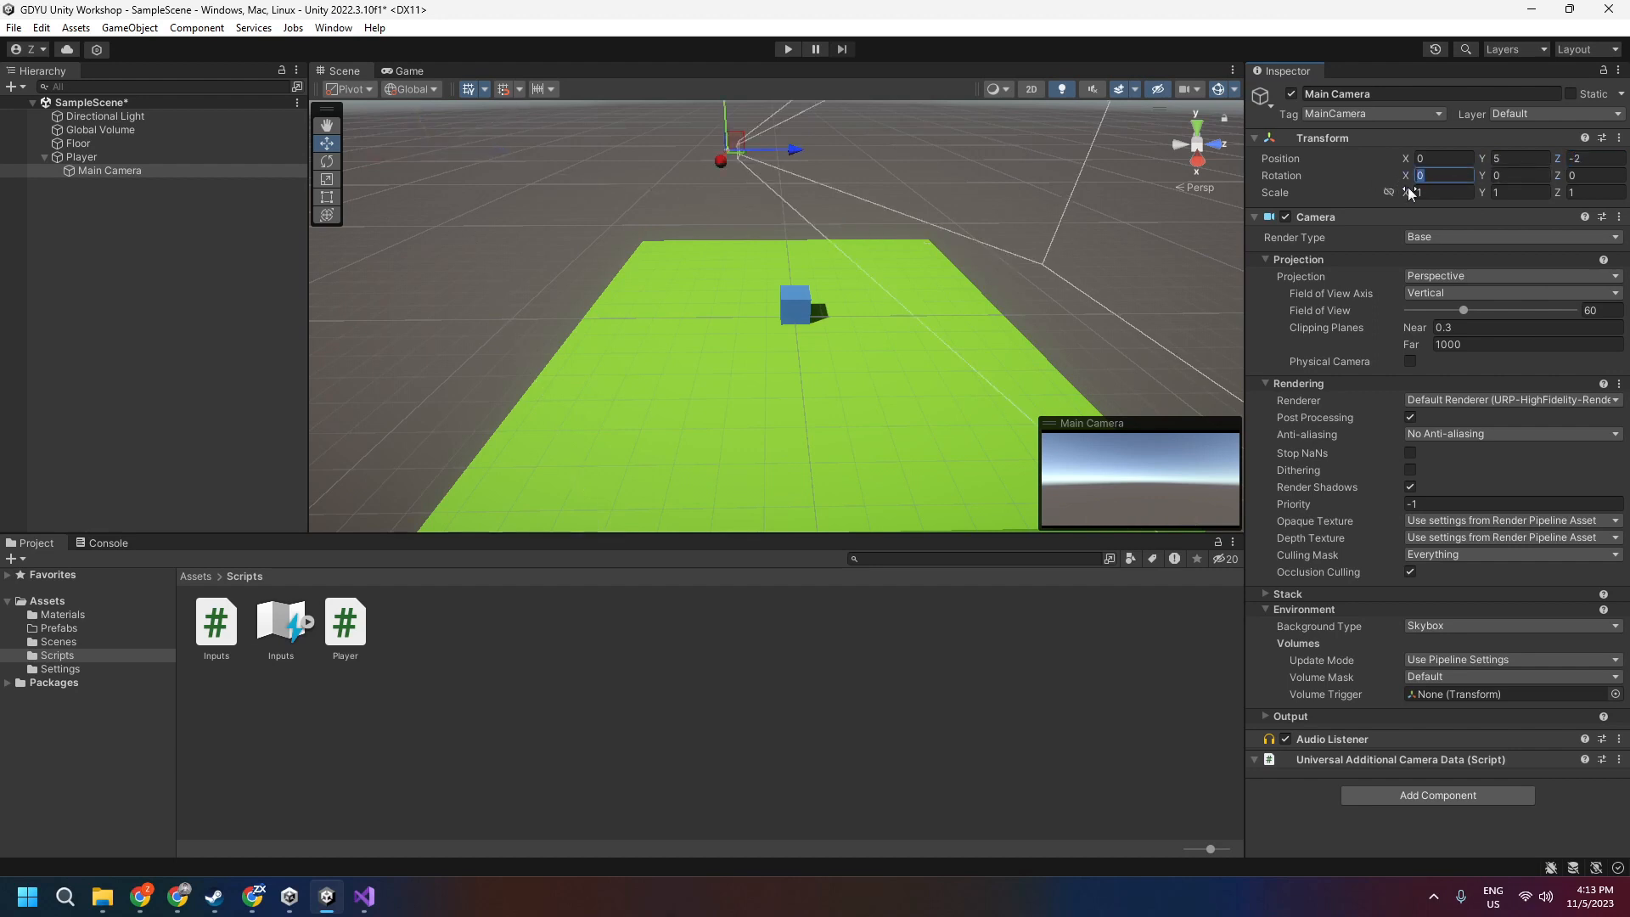
{"action": "type", "text": "60"}
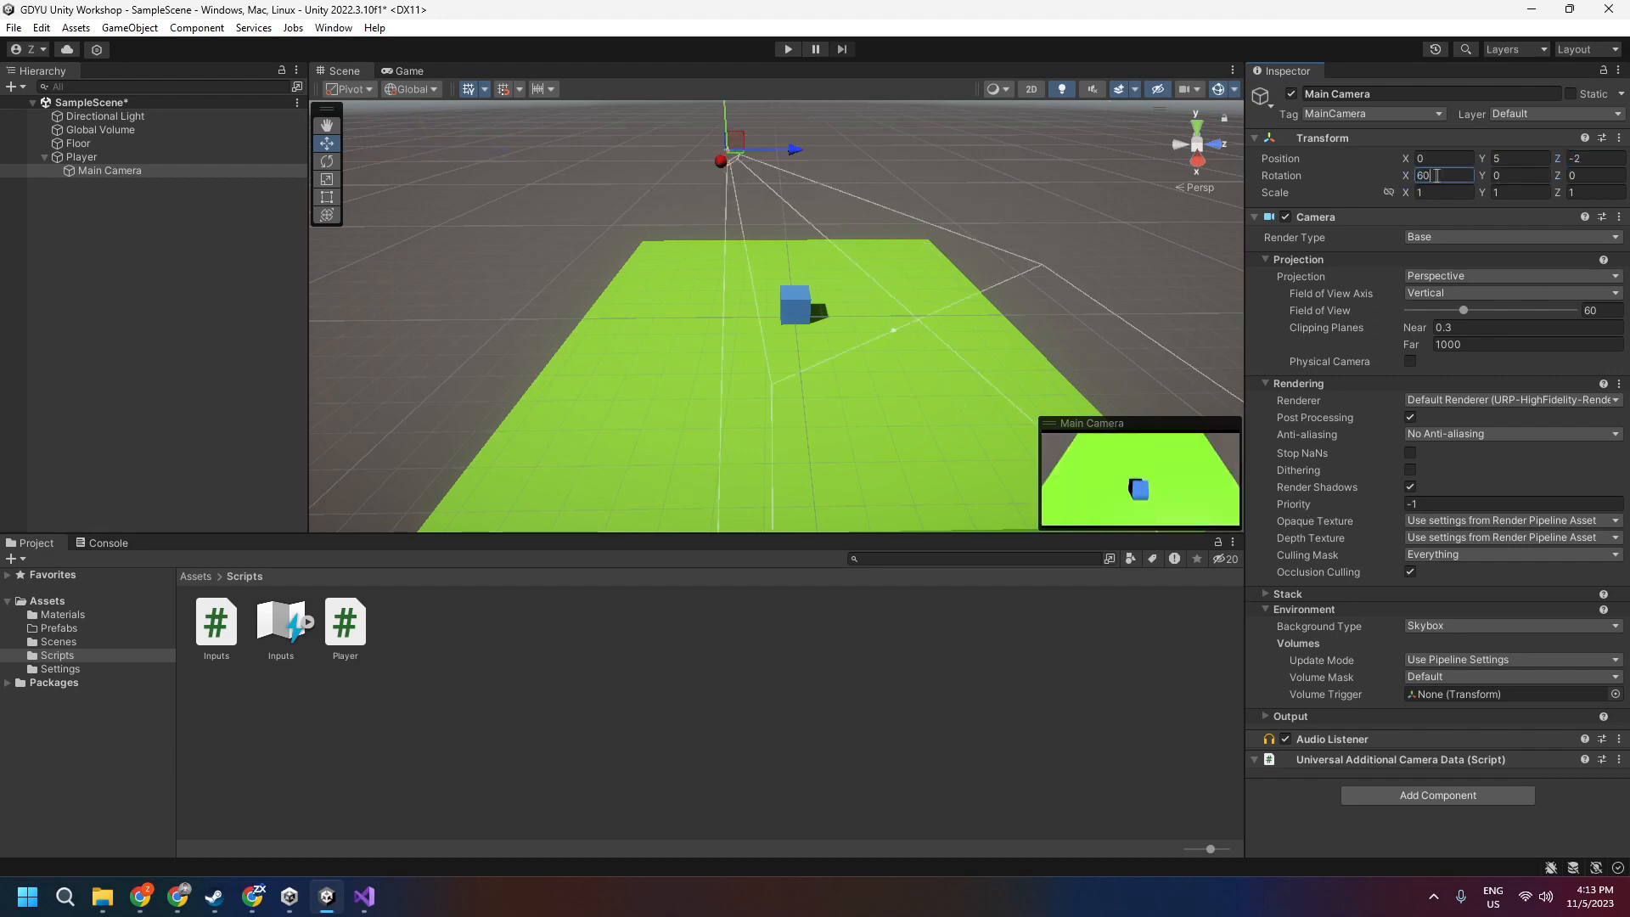
Set the Main Camera's field of view to 80, check the framing in the Game view, and save the scene
{"action": "left_click", "coordinate": [1590, 310]}
{"action": "type", "text": "80"}
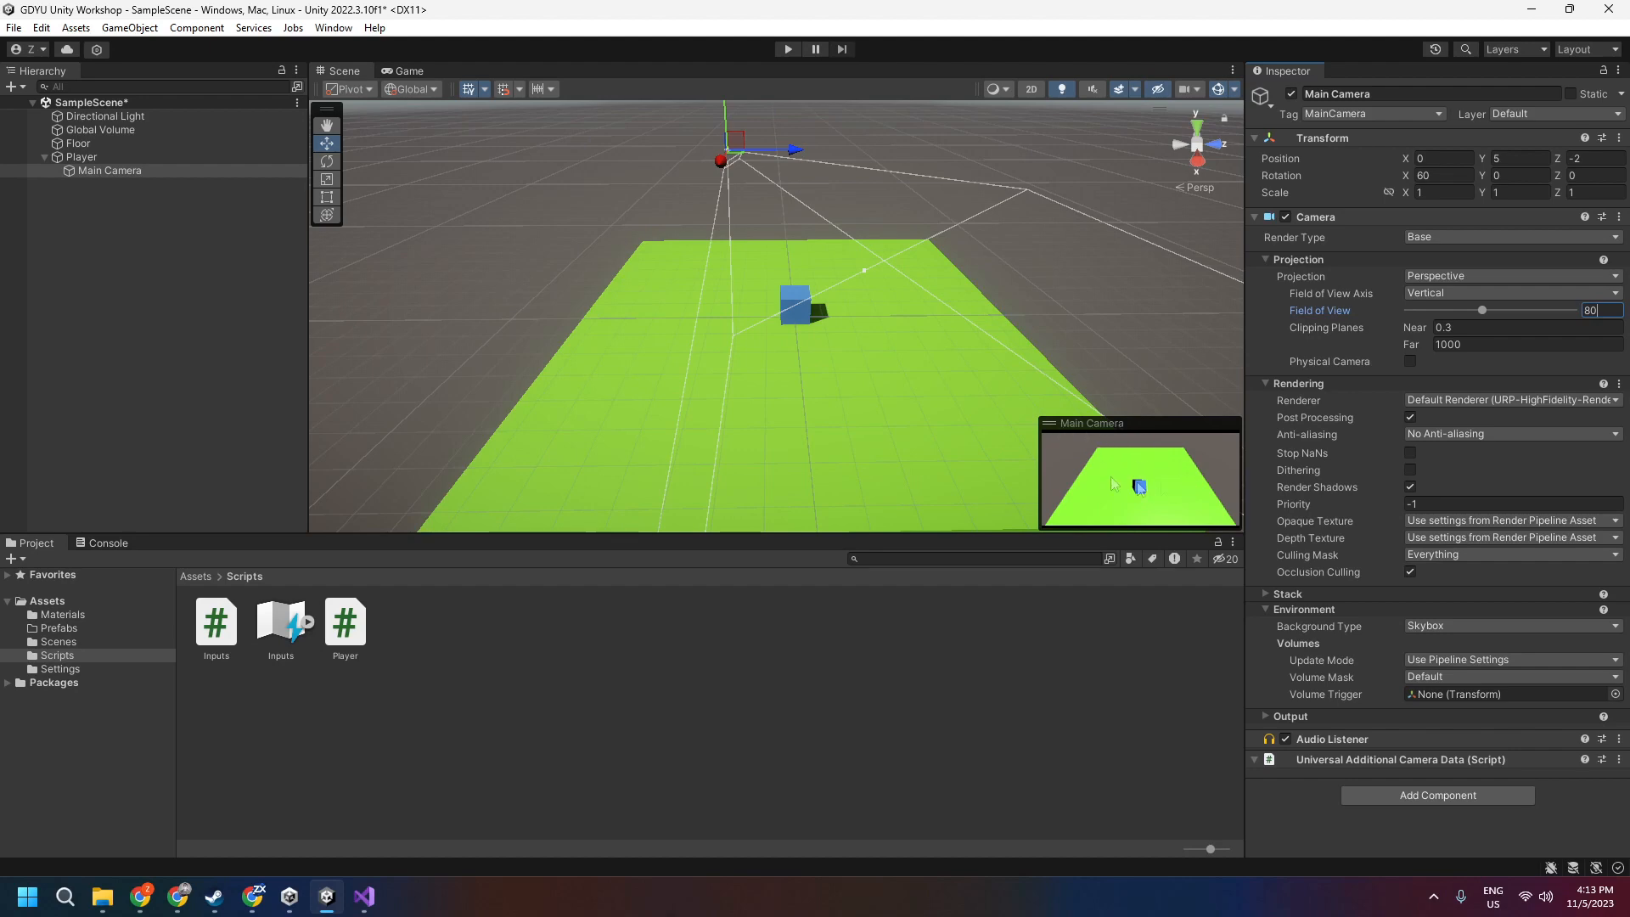
{"action": "left_click", "coordinate": [407, 72]}
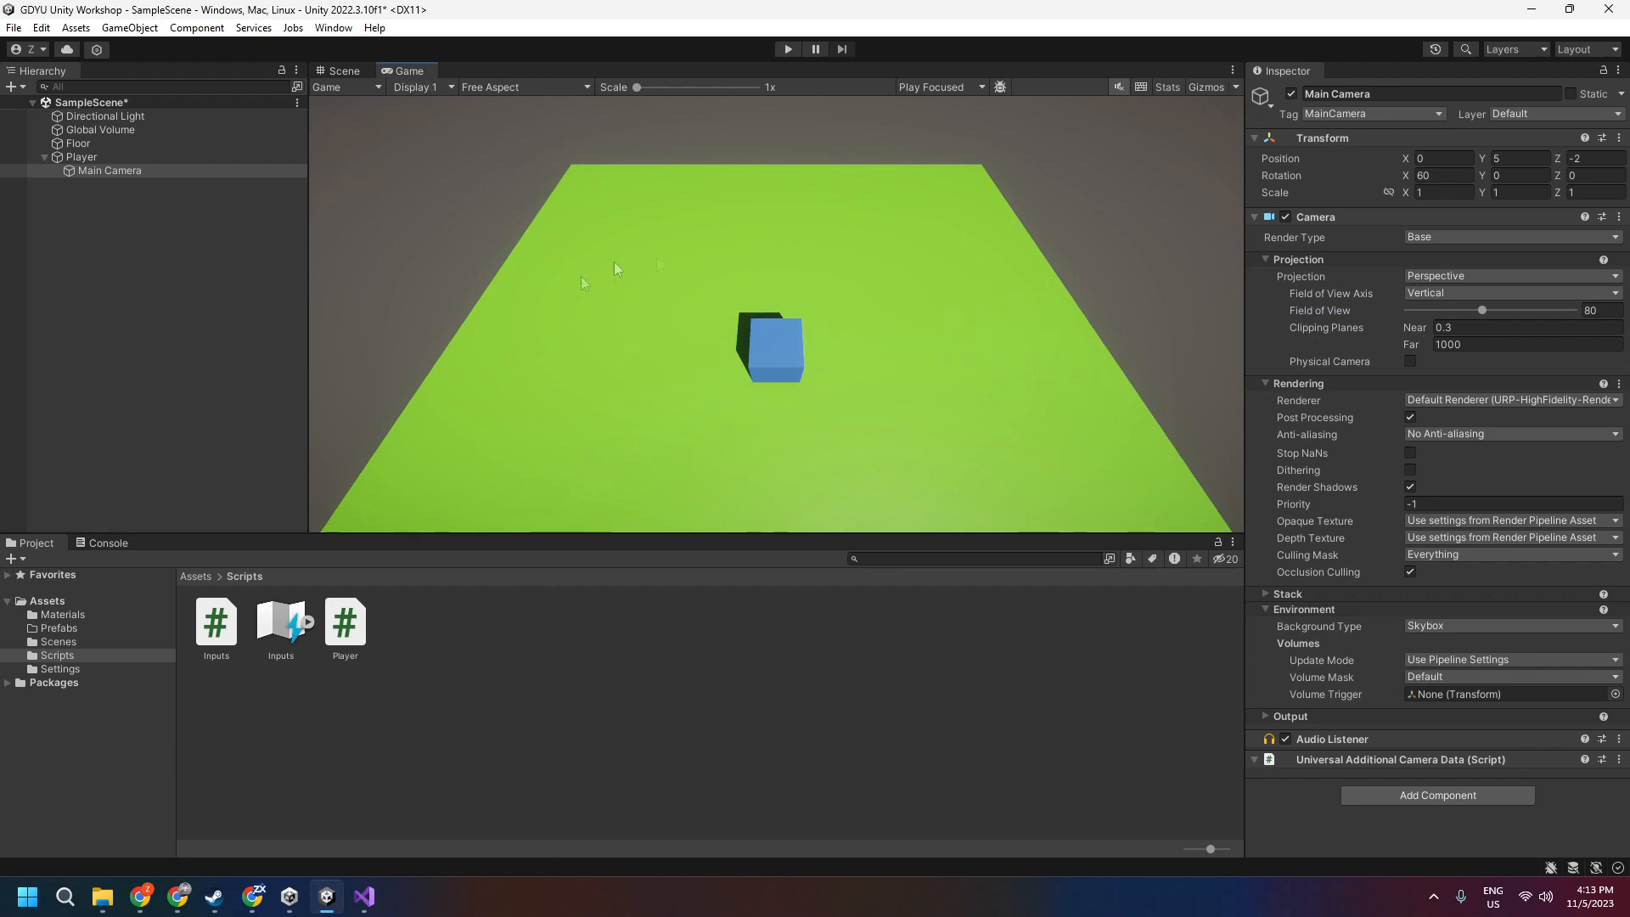
{"action": "left_click", "coordinate": [340, 73]}
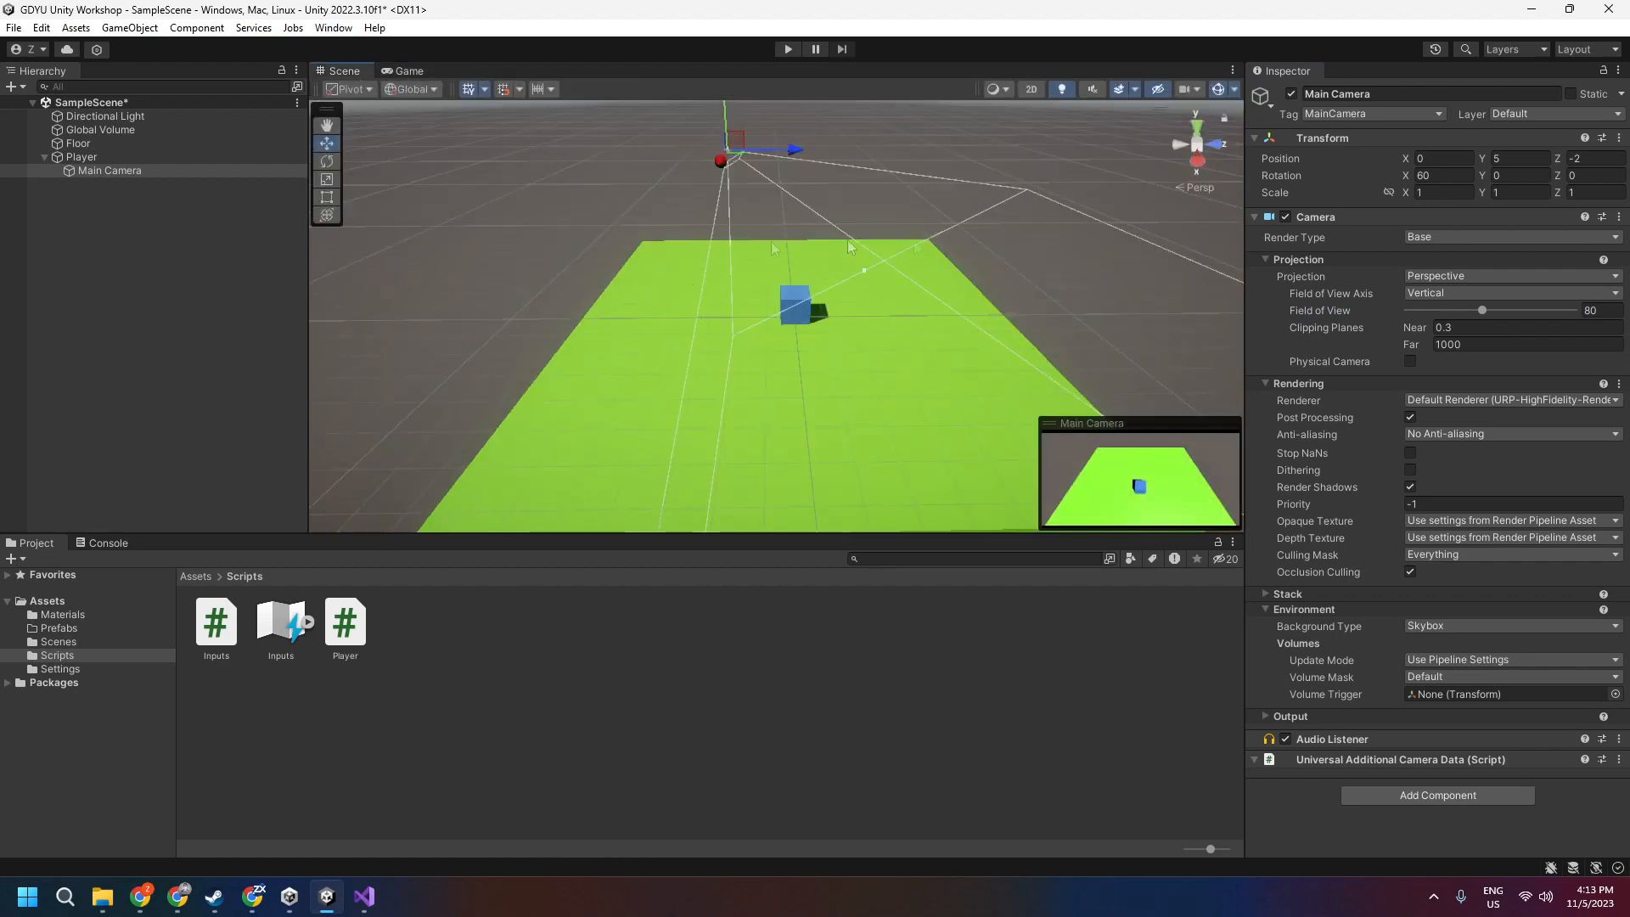
{"action": "key", "text": "ctrl+s"}
Playtest the scene, moving the cube around the floor to check how the attached overhead camera follows it
{"action": "left_click", "coordinate": [788, 51]}
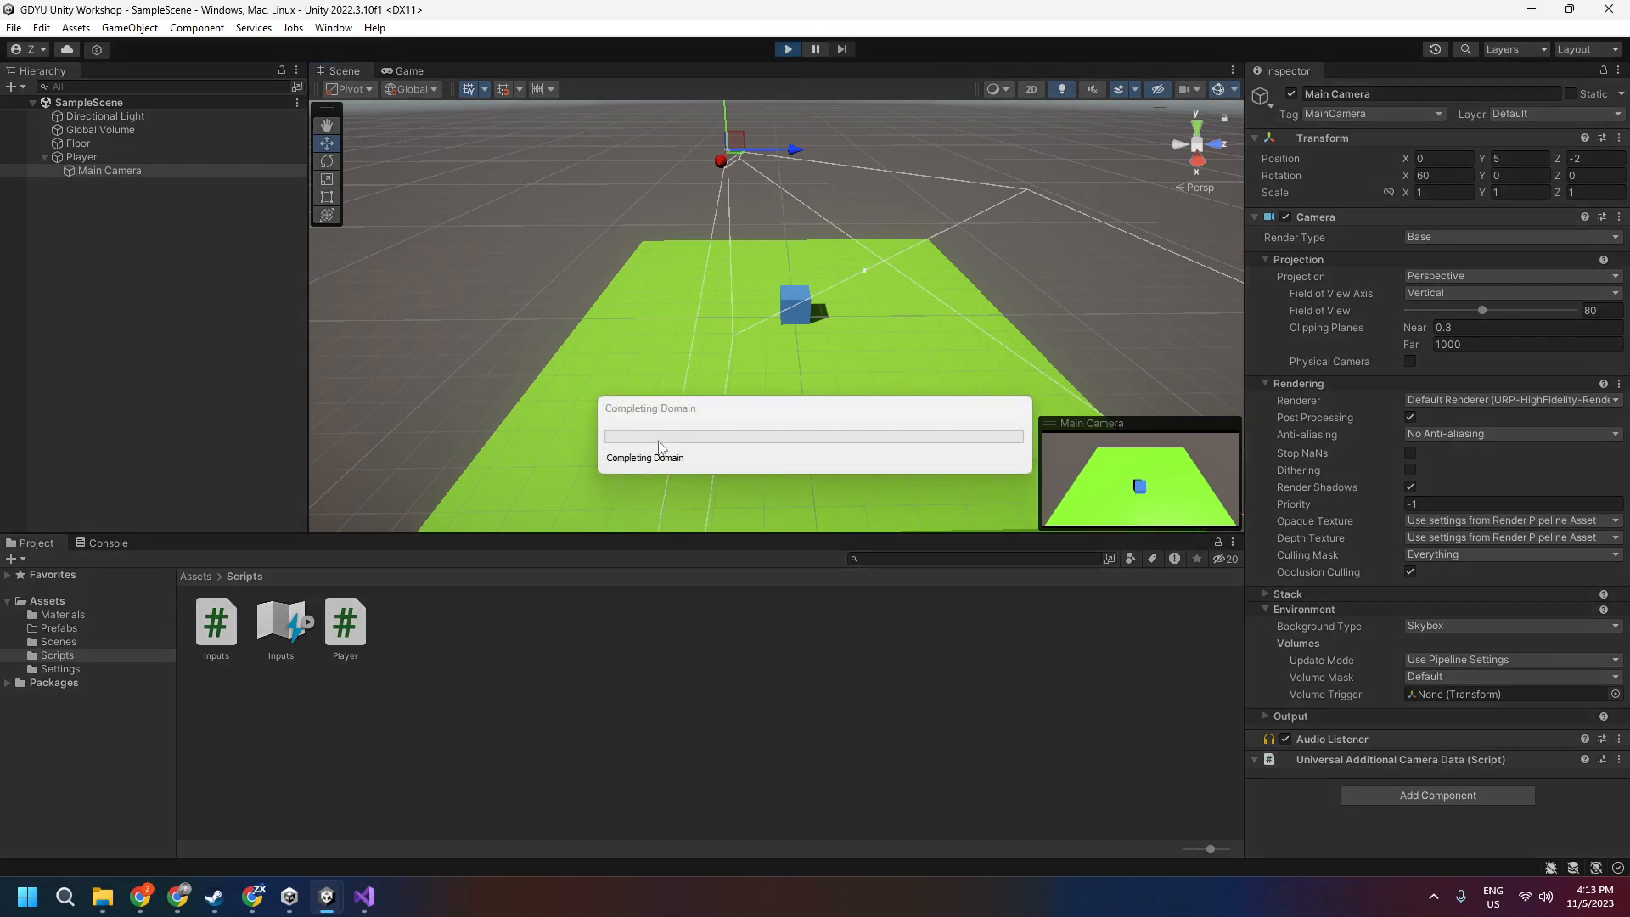
{"action": "key", "text": "a"}
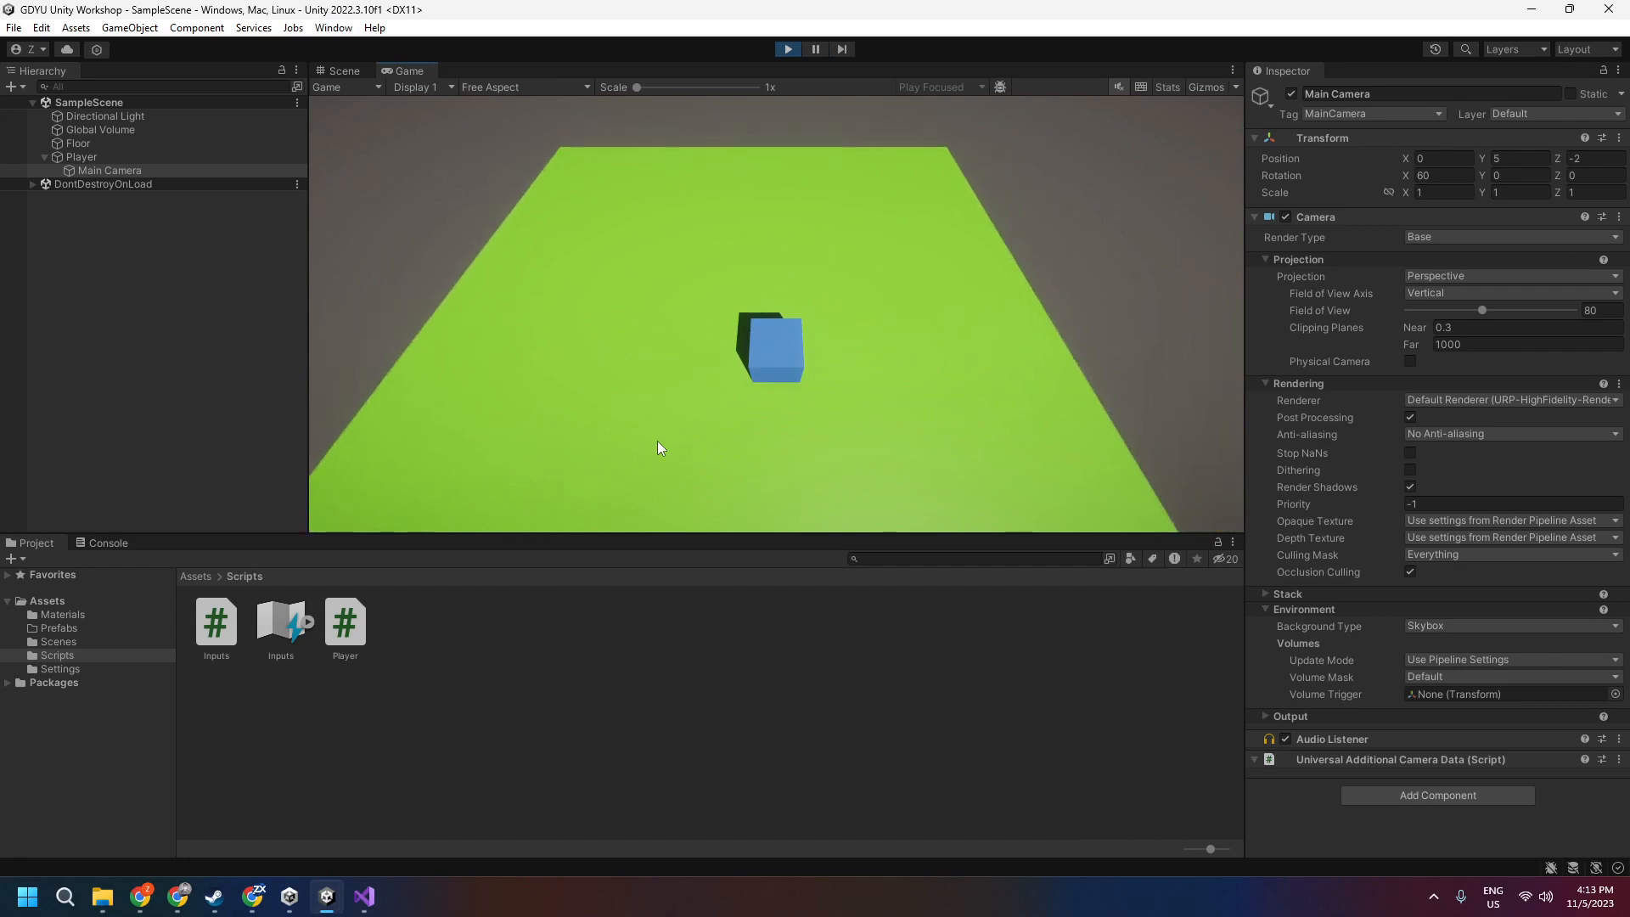
{"action": "key", "text": "d"}
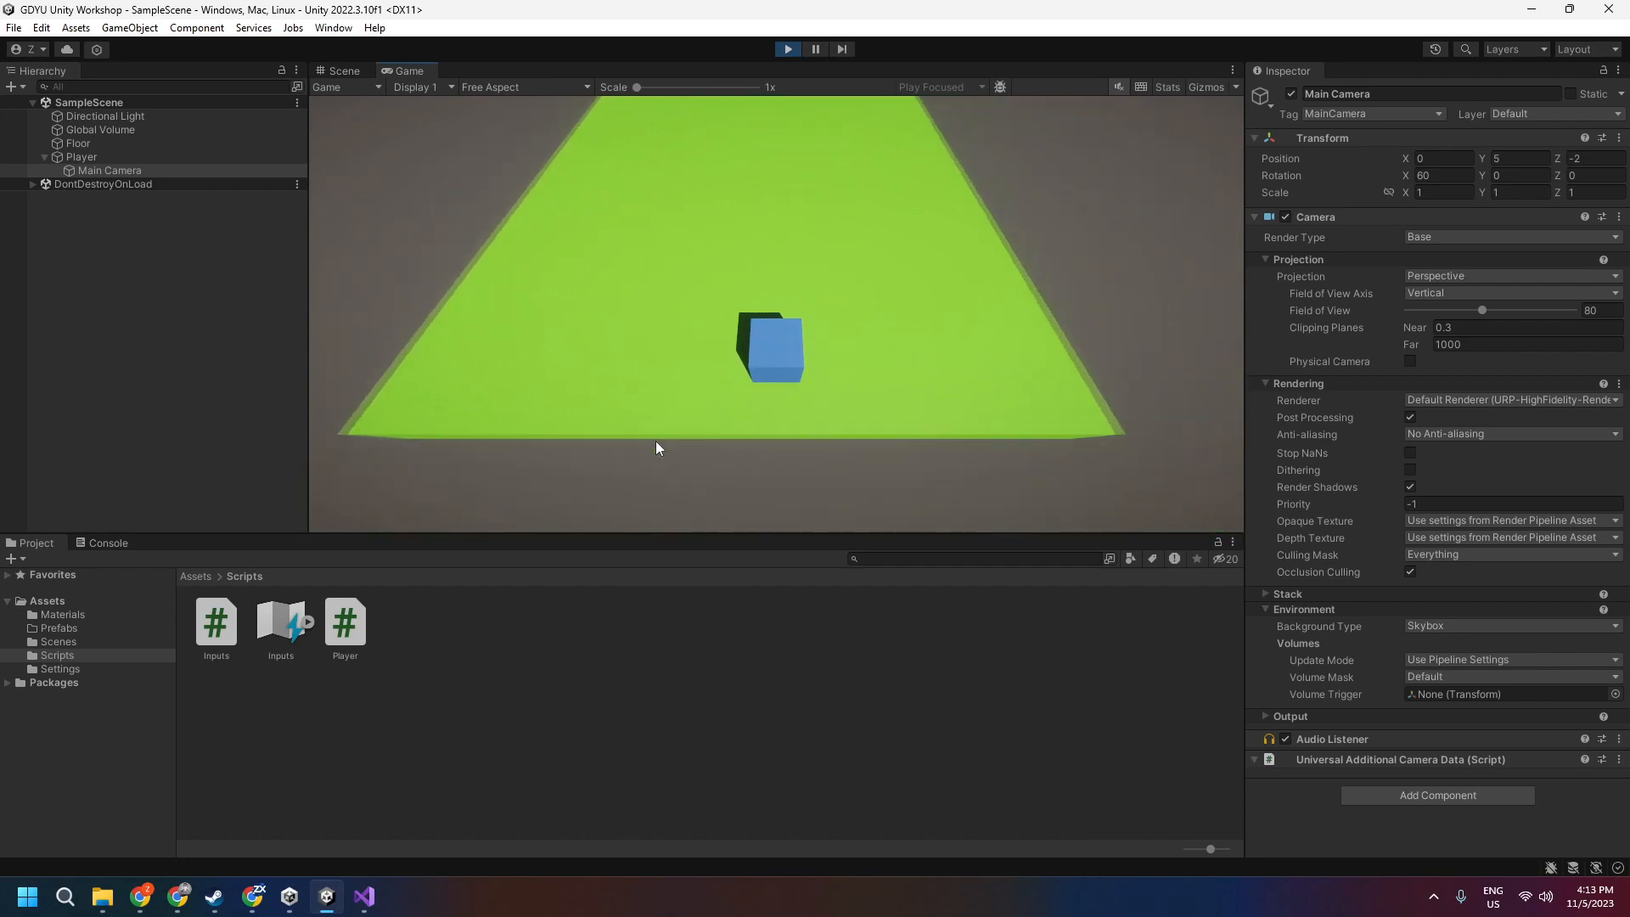
{"action": "key", "text": "a"}
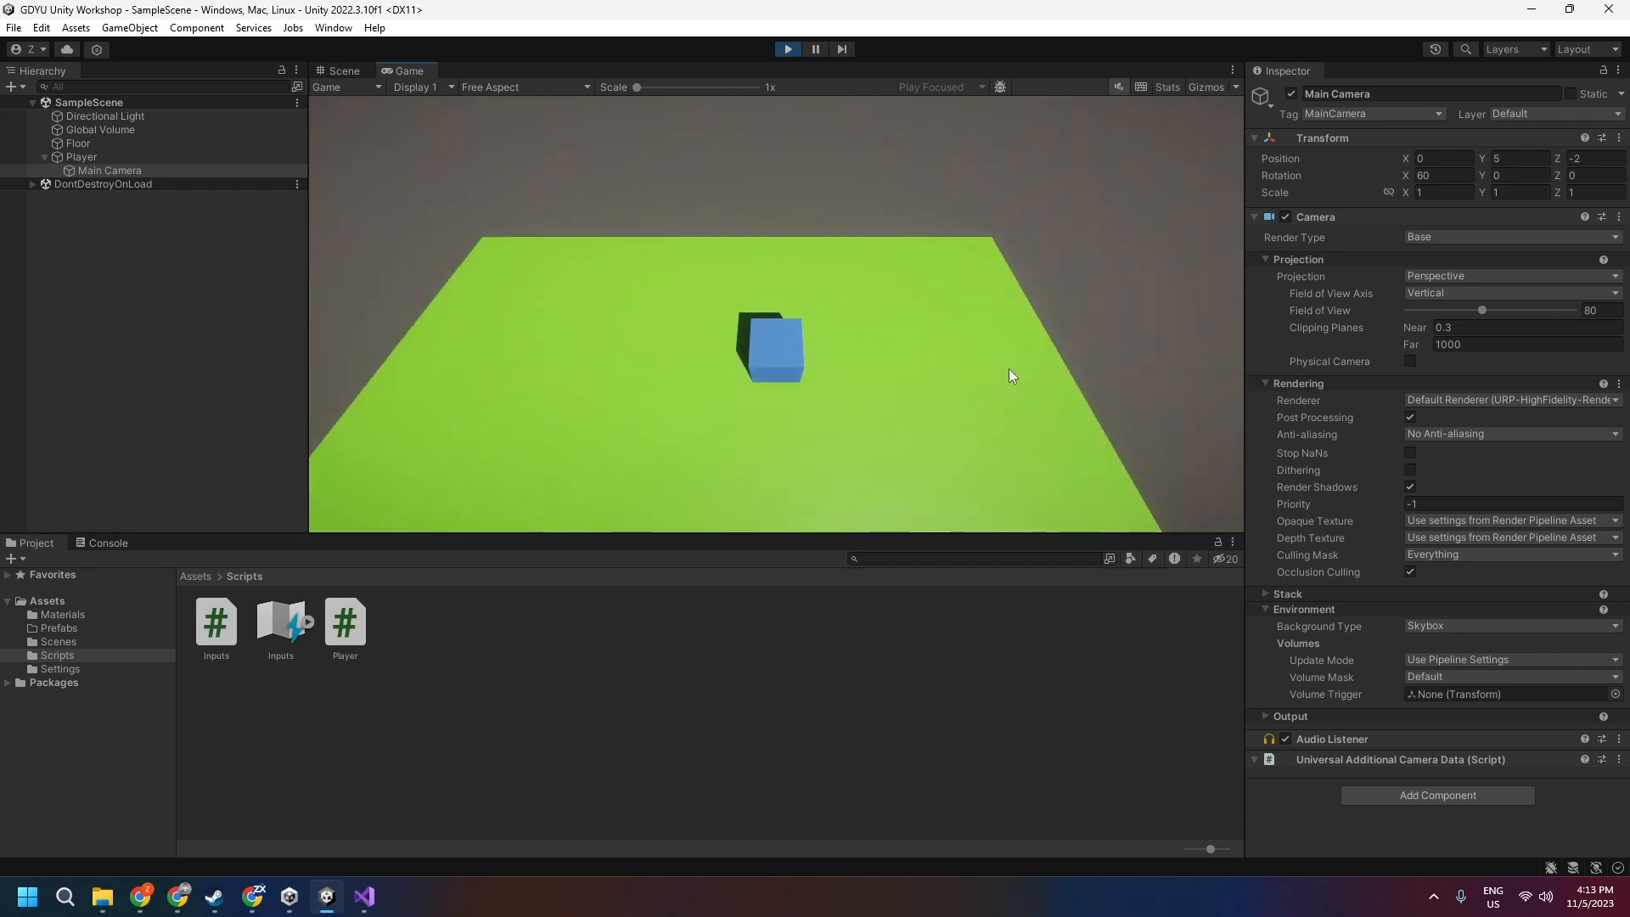
{"action": "key", "text": "d"}
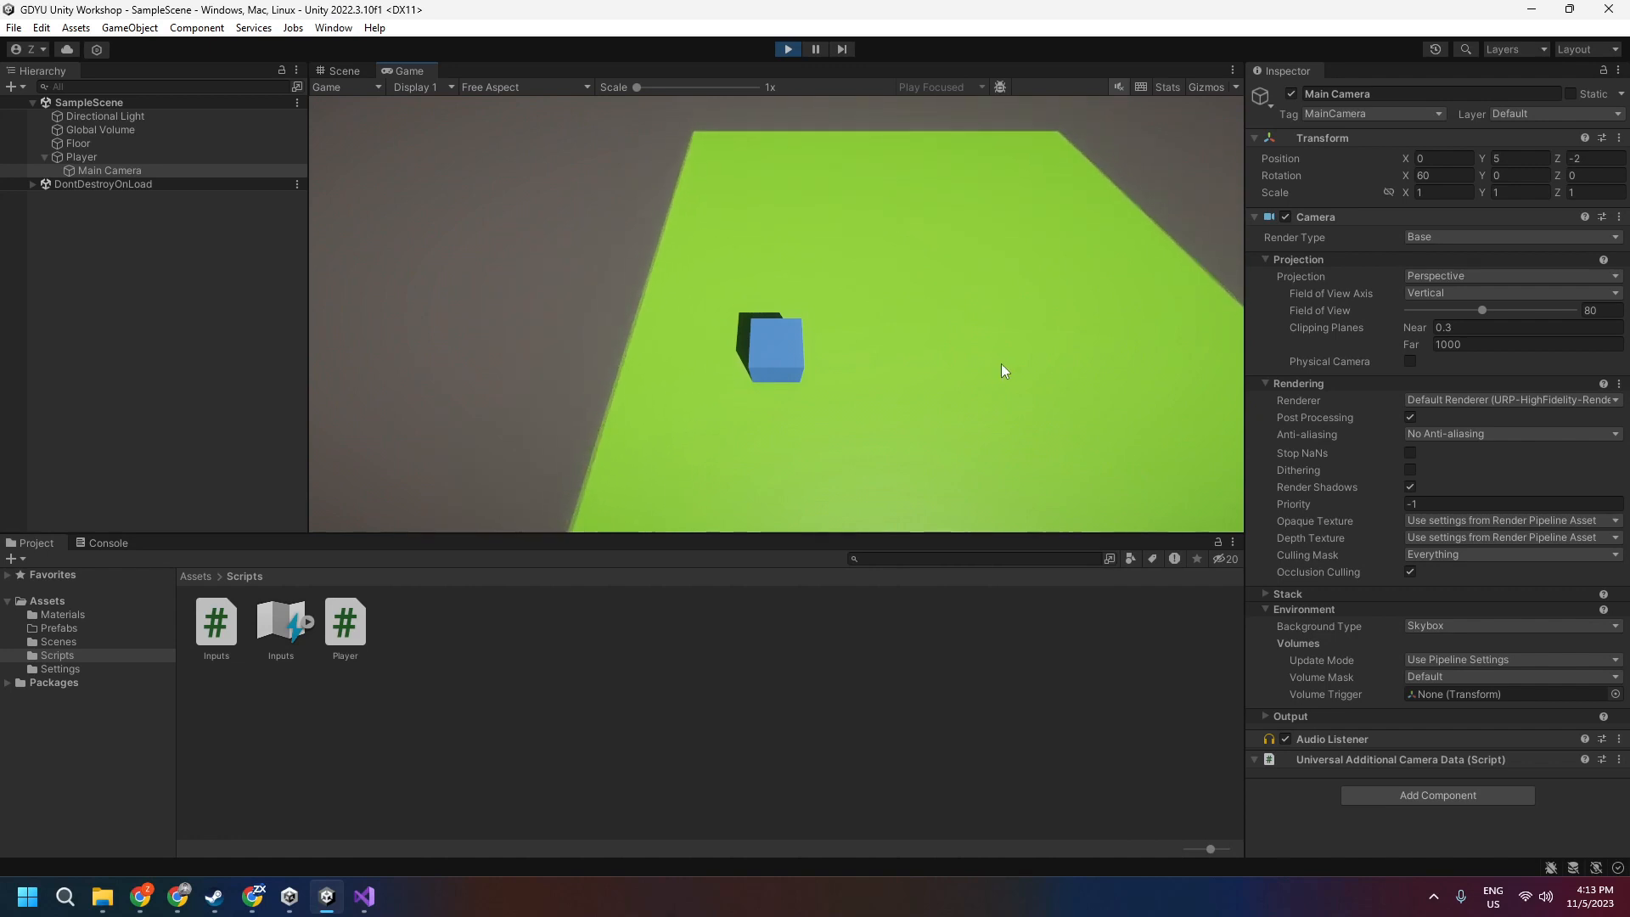